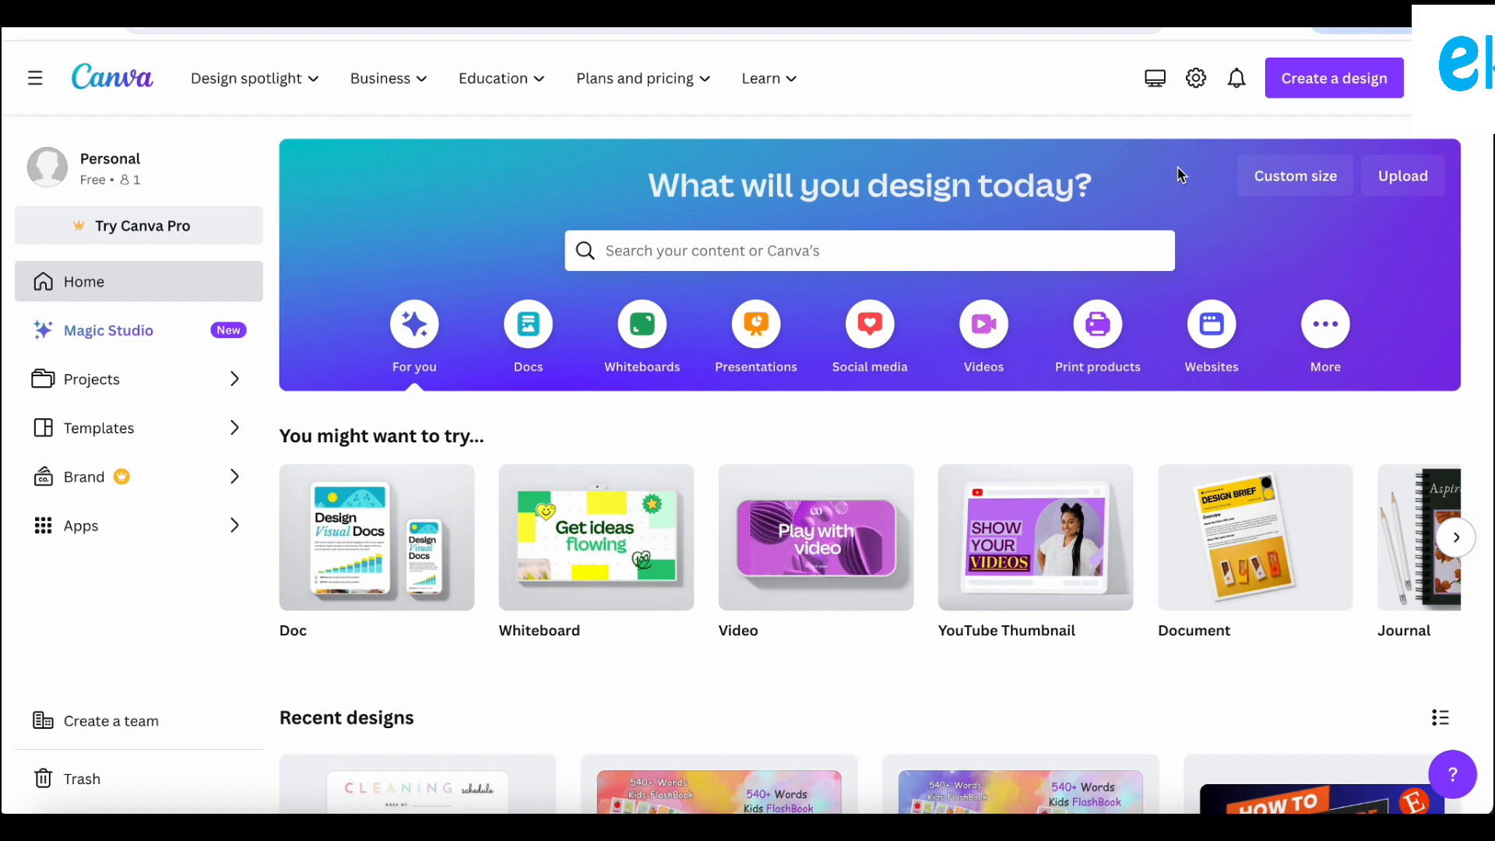
Step: Browse the preset formats for a new design and search them for "faceboo"
{"action": "left_click", "coordinate": [1316, 81]}
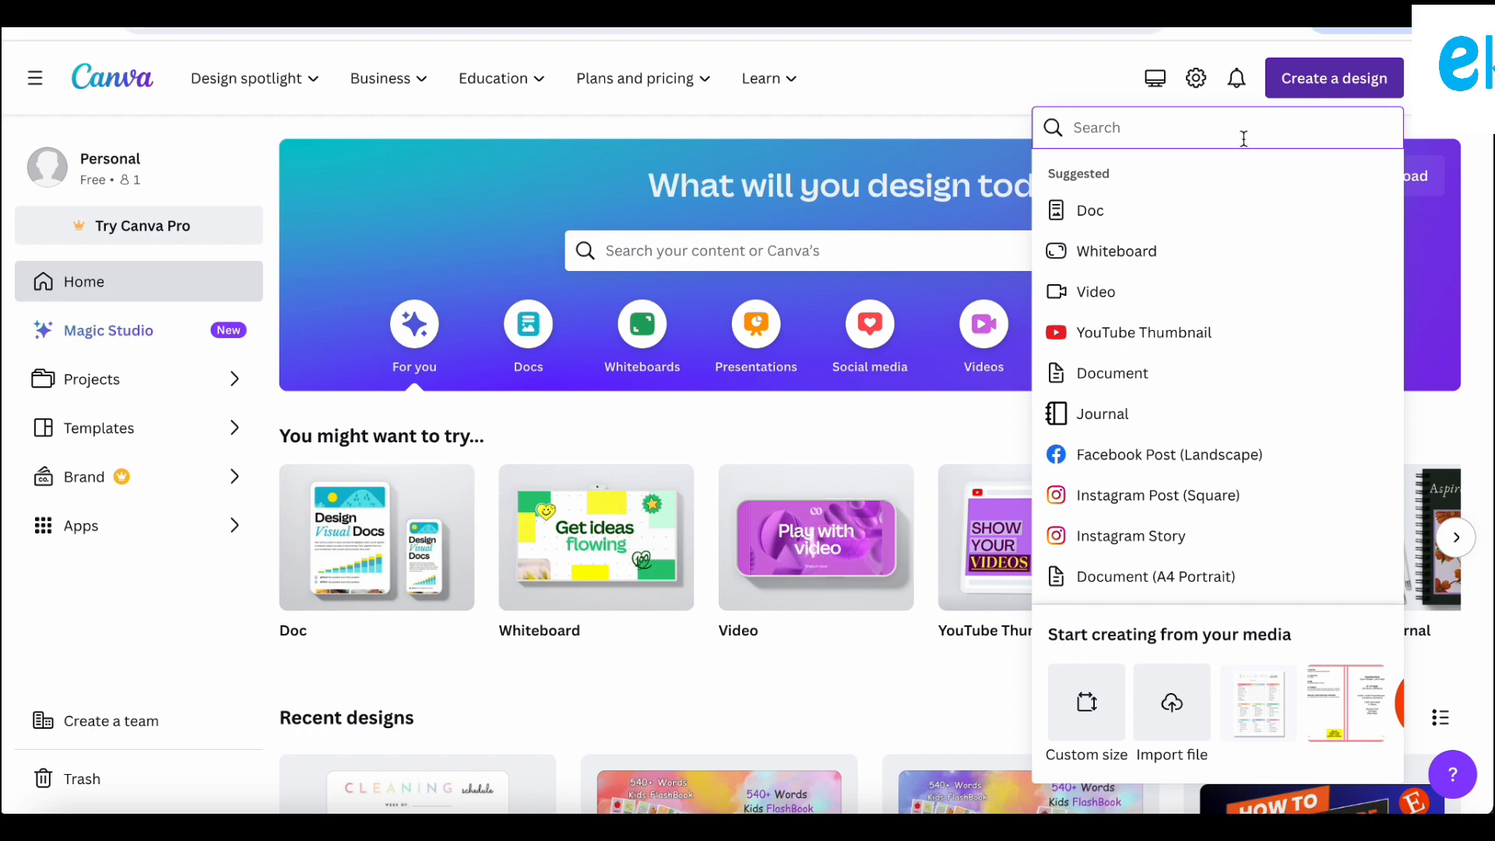
{"action": "scroll", "coordinate": [1105, 401], "scroll_direction": "down", "scroll_amount": 5}
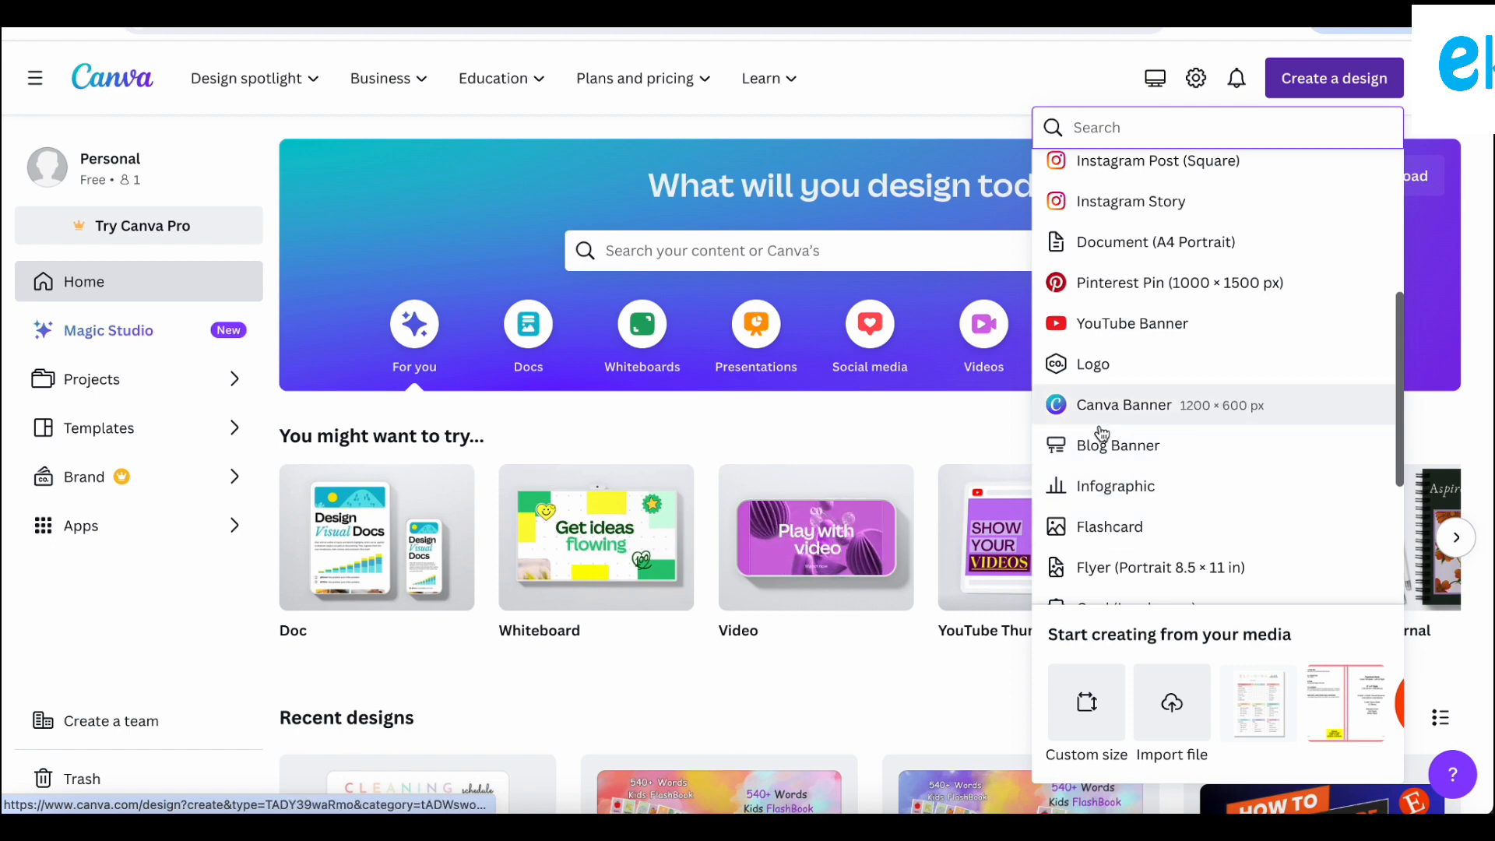
{"action": "scroll", "coordinate": [1103, 537], "scroll_direction": "down", "scroll_amount": 1}
{"action": "scroll", "coordinate": [1141, 129], "scroll_direction": "down", "scroll_amount": 4}
{"action": "type", "text": "faceboo"}
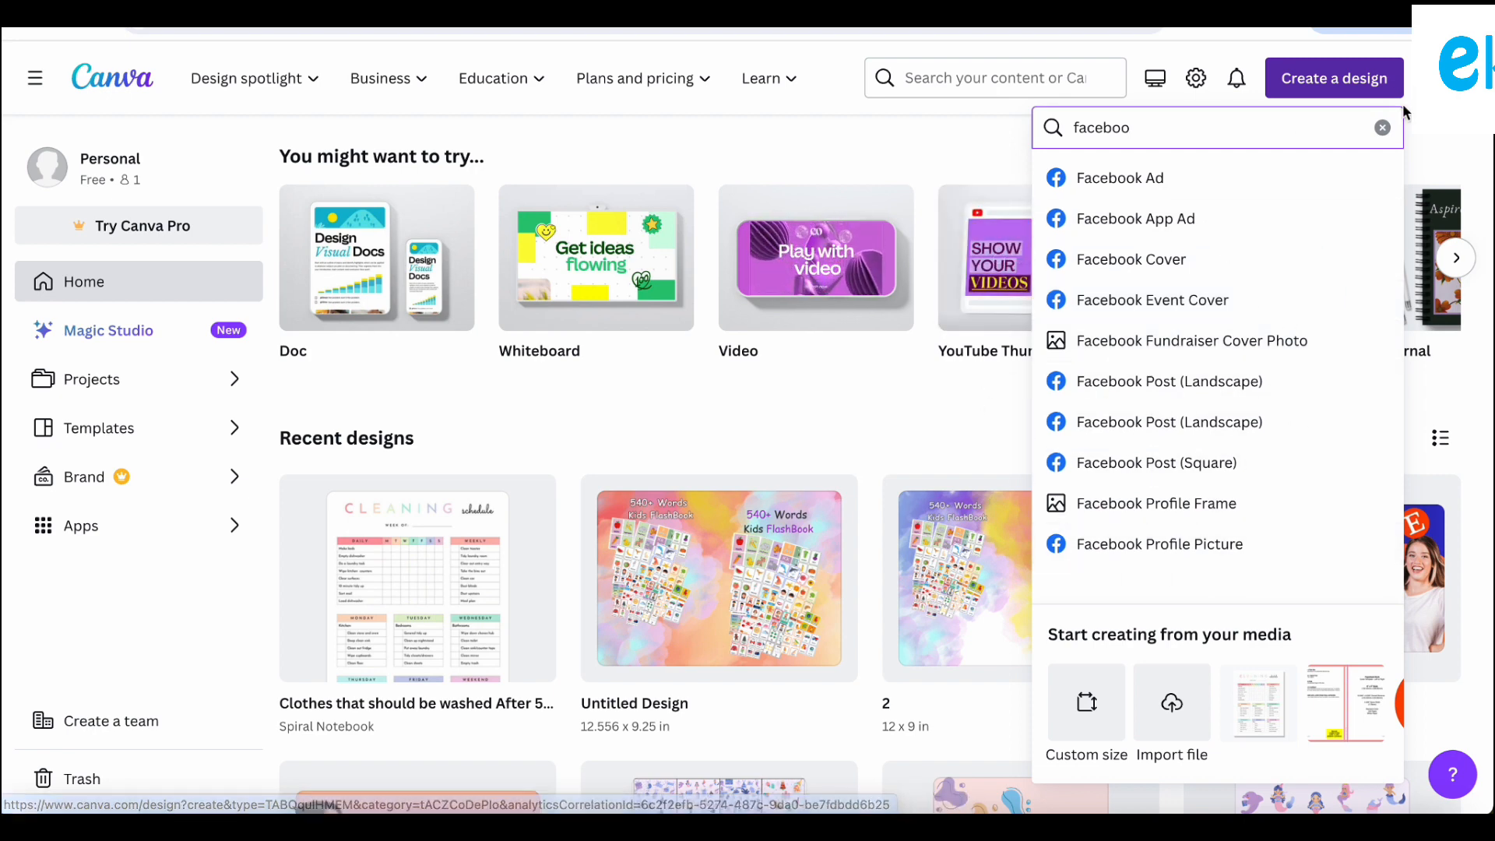
{"action": "left_click", "coordinate": [1382, 127]}
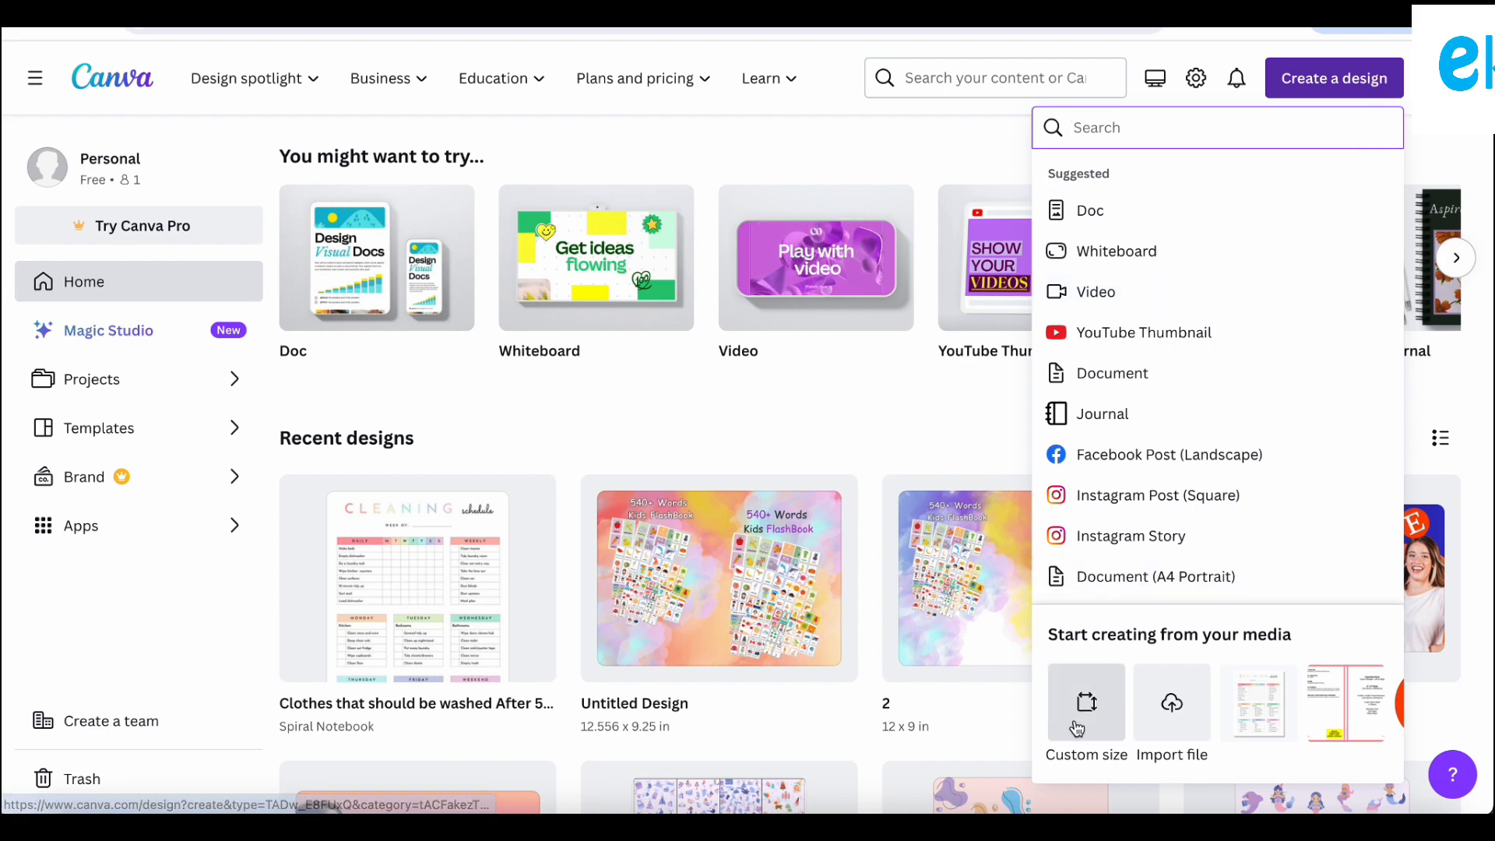
Step: Enter a custom design size of 2000 px wide by 2000 px high
{"action": "left_click", "coordinate": [1081, 703]}
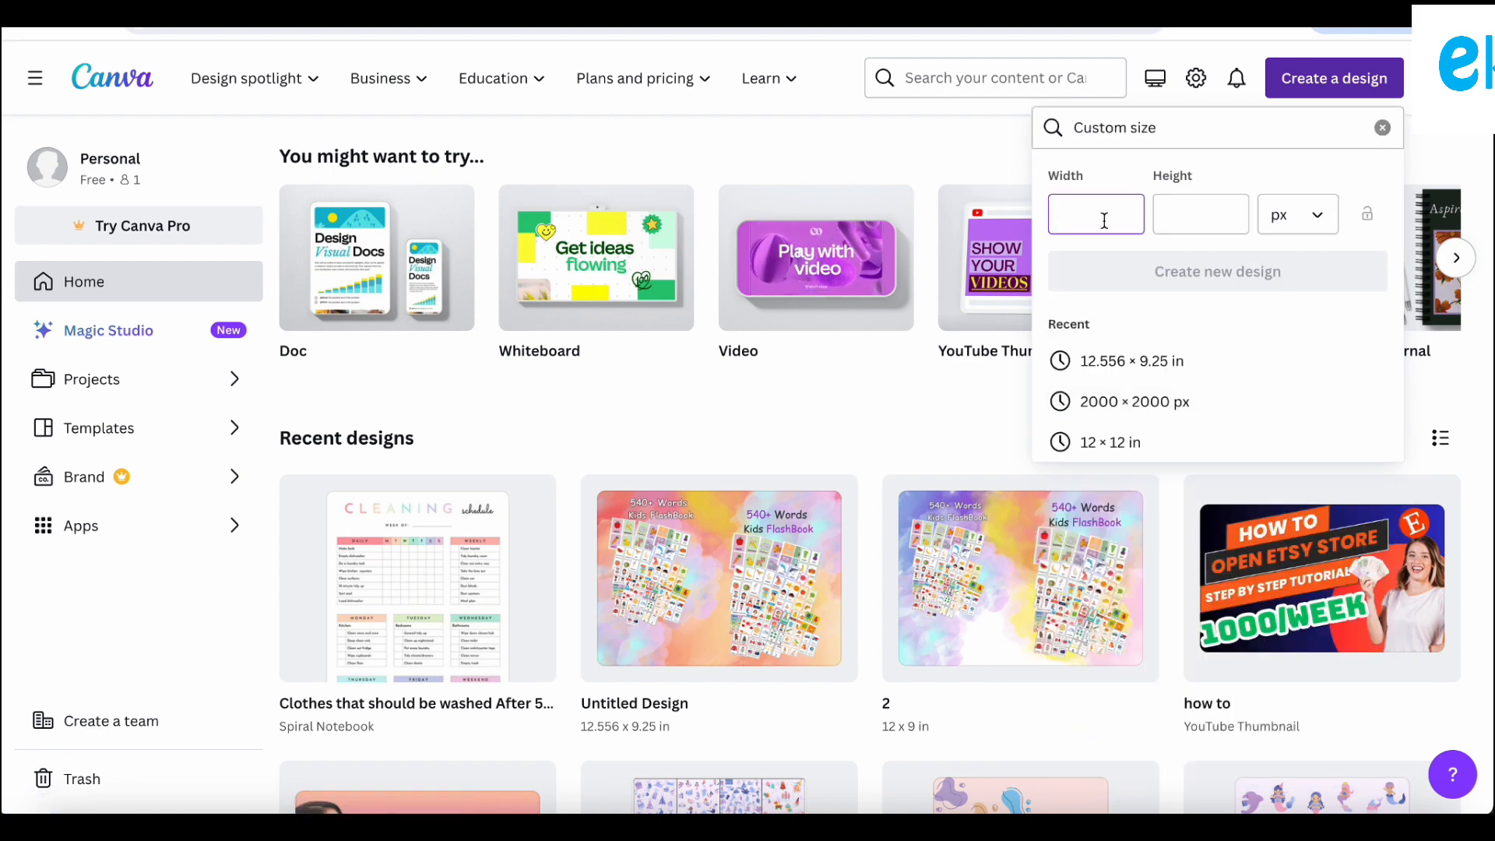
{"action": "type", "text": "2000"}
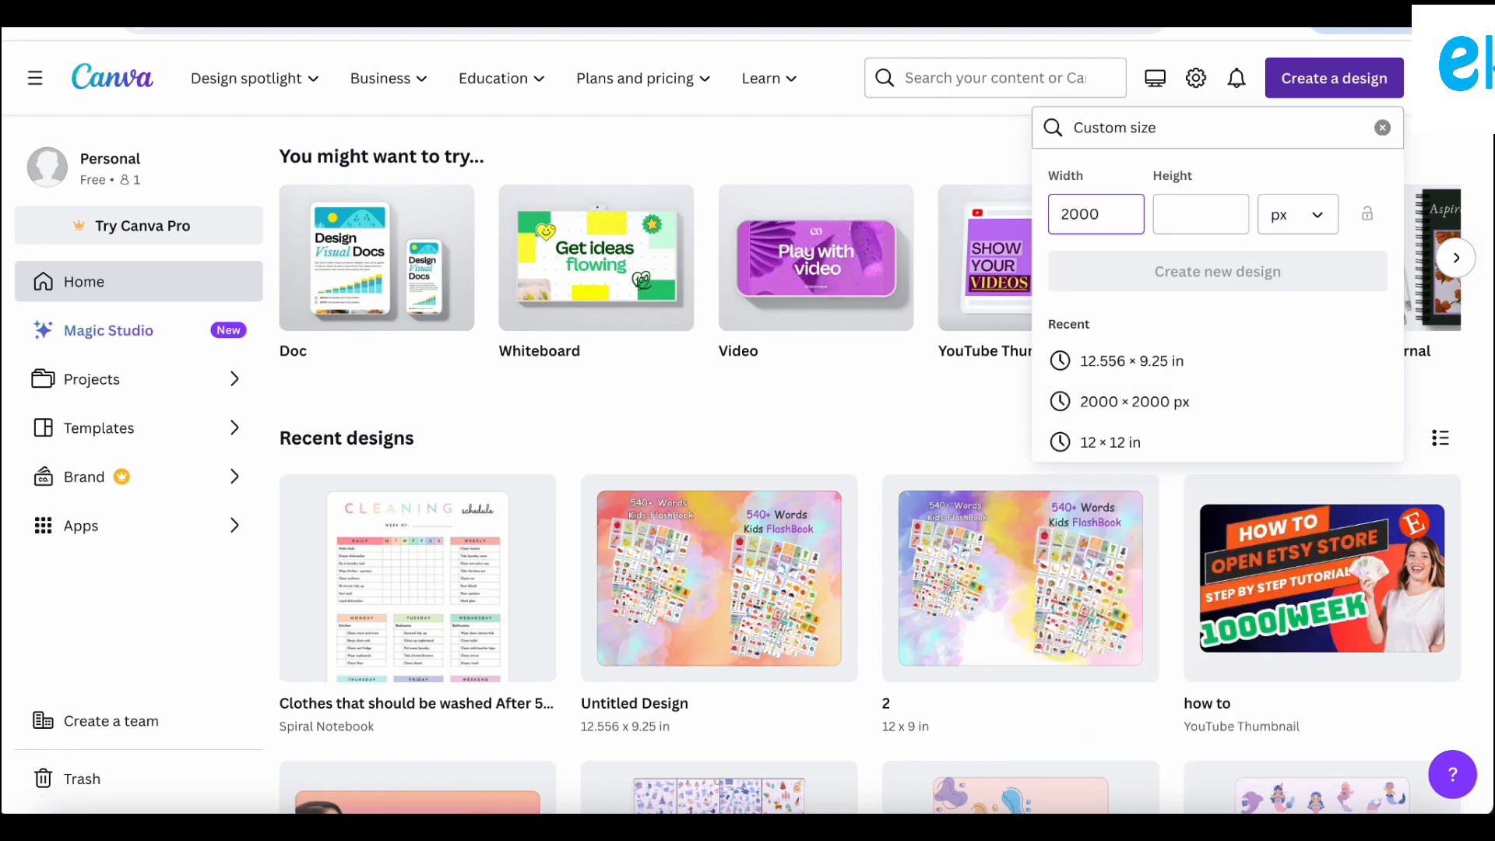
{"action": "left_click", "coordinate": [1275, 221]}
{"action": "left_click", "coordinate": [1183, 226]}
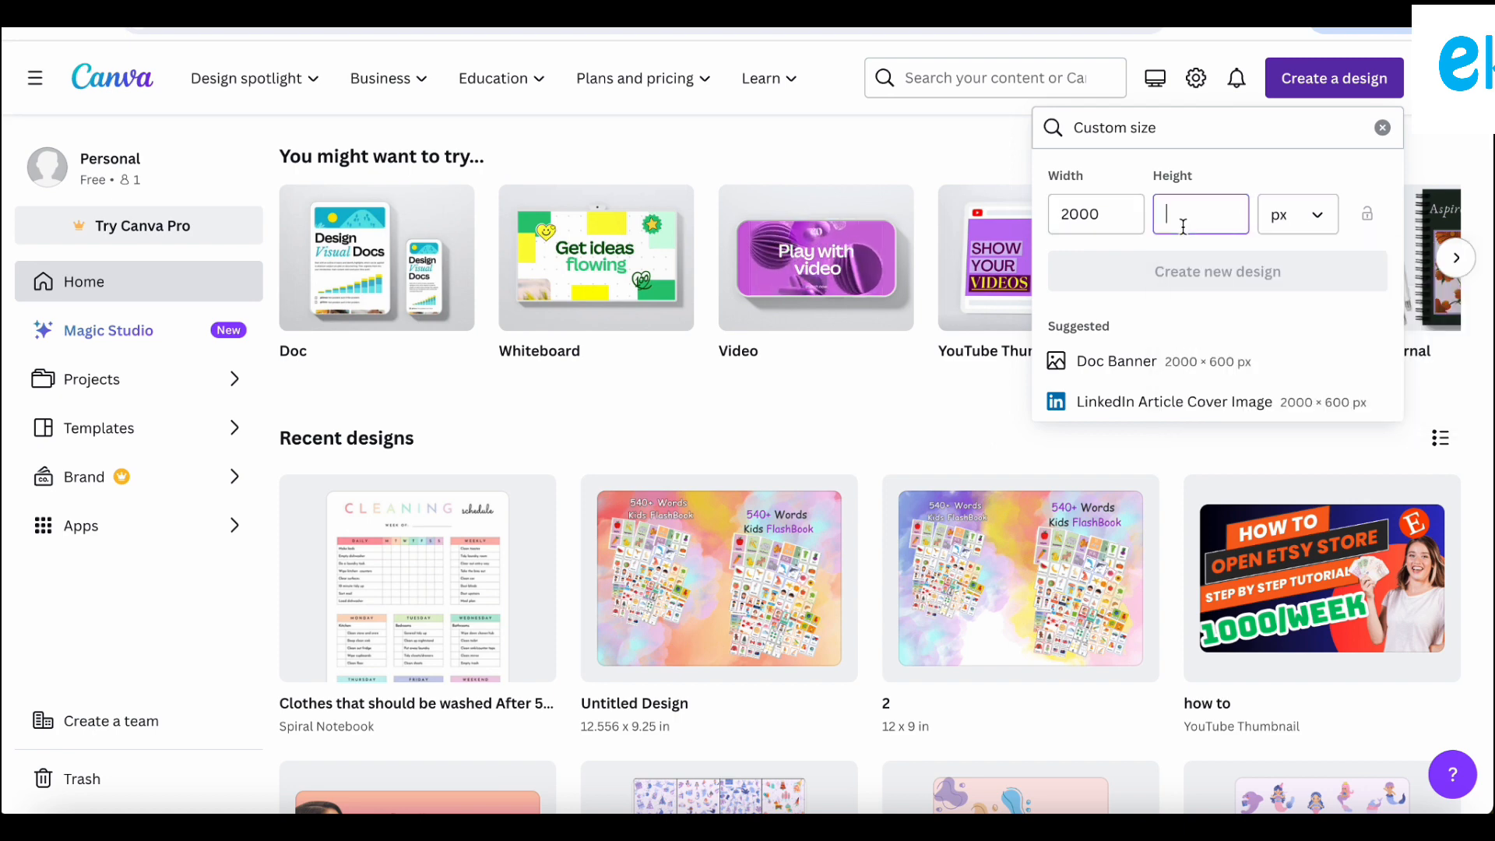
{"action": "type", "text": "2000"}
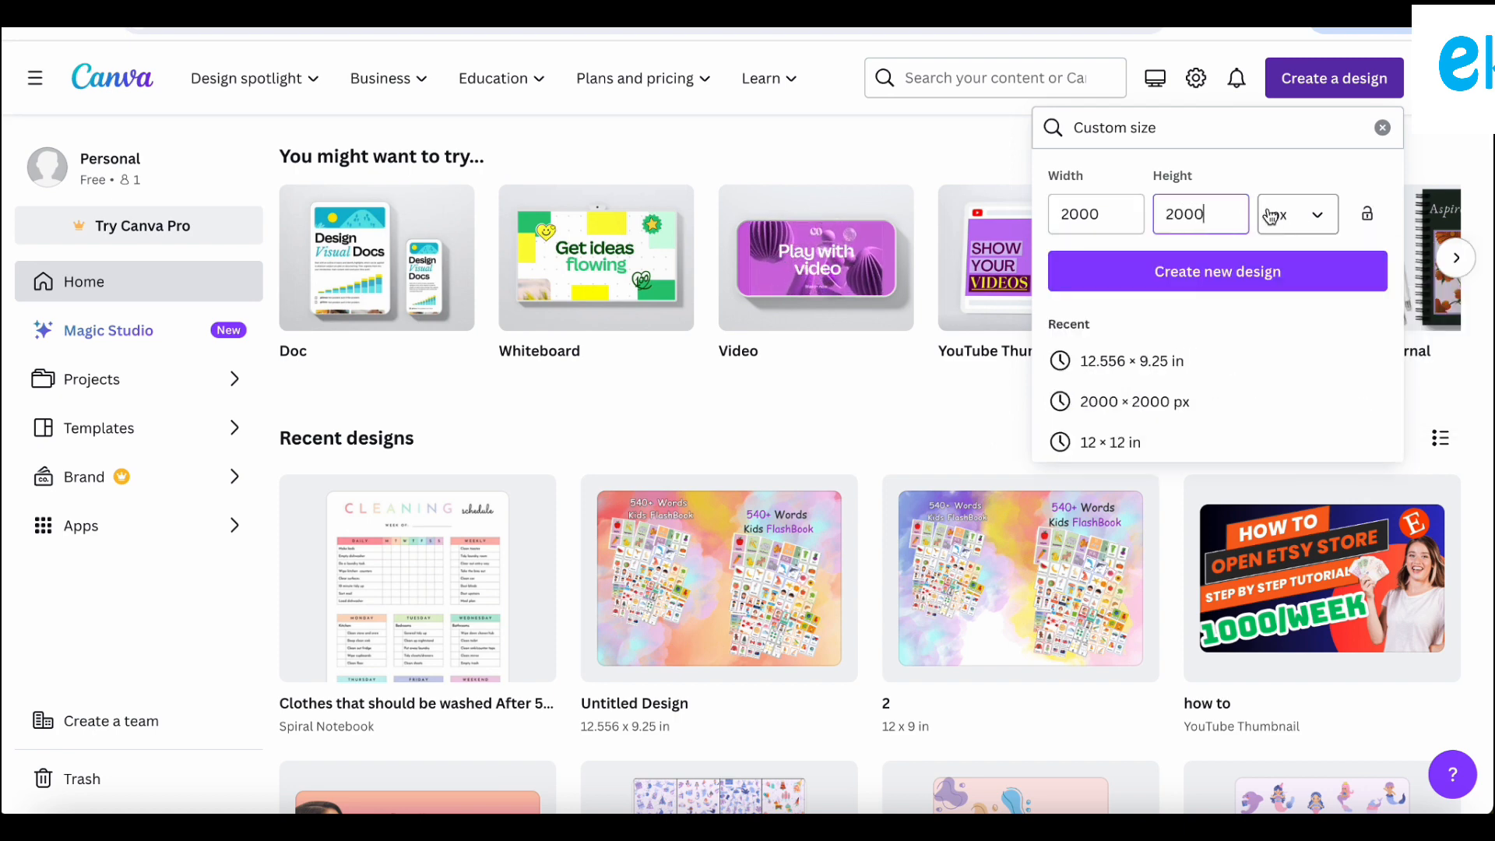
Step: Try inches as the unit for the custom design size
{"action": "left_click", "coordinate": [1315, 232]}
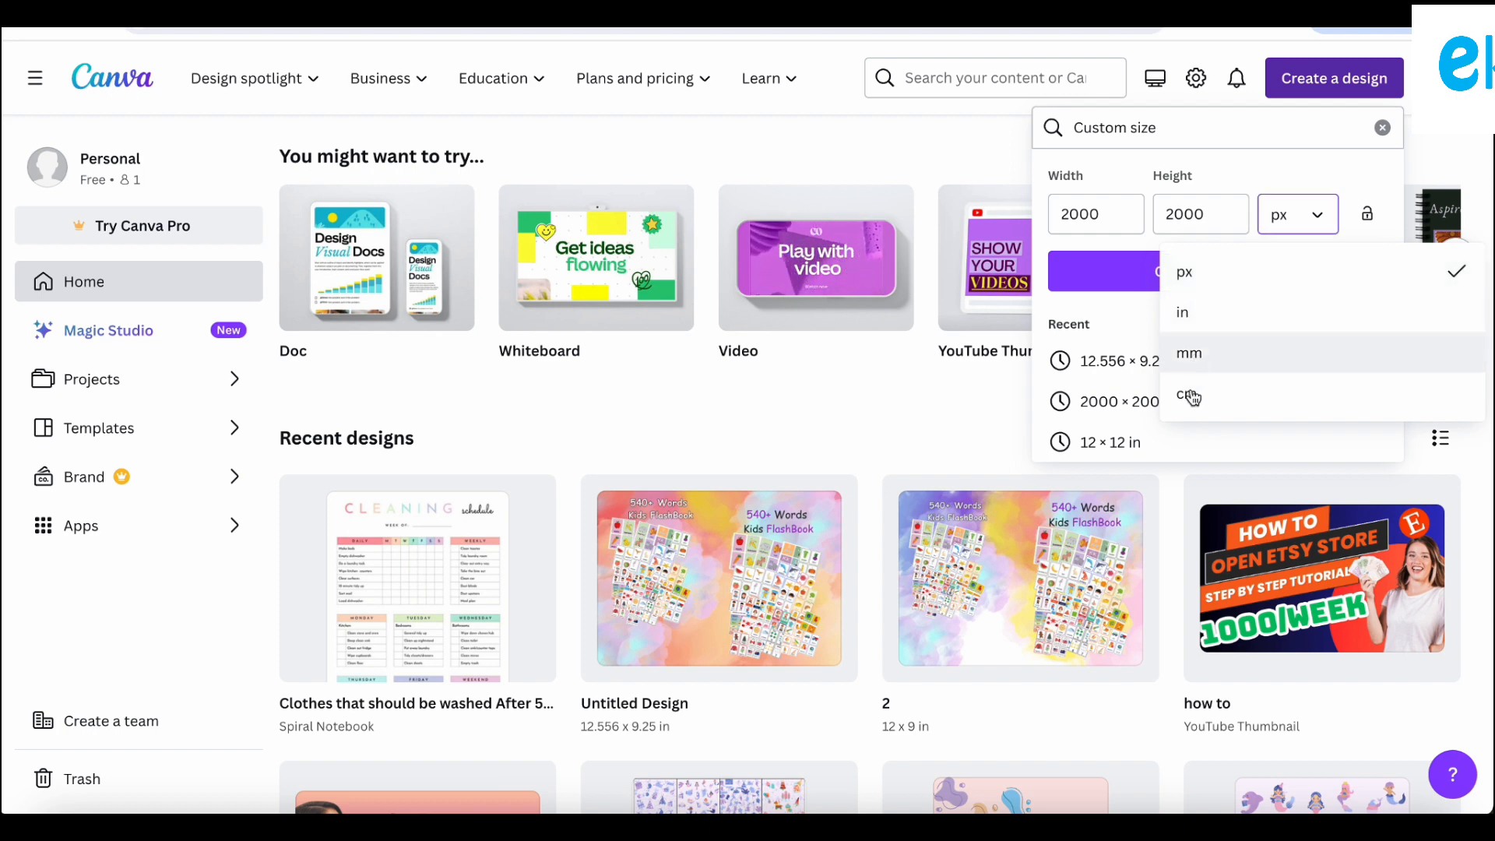
{"action": "left_click", "coordinate": [1185, 313]}
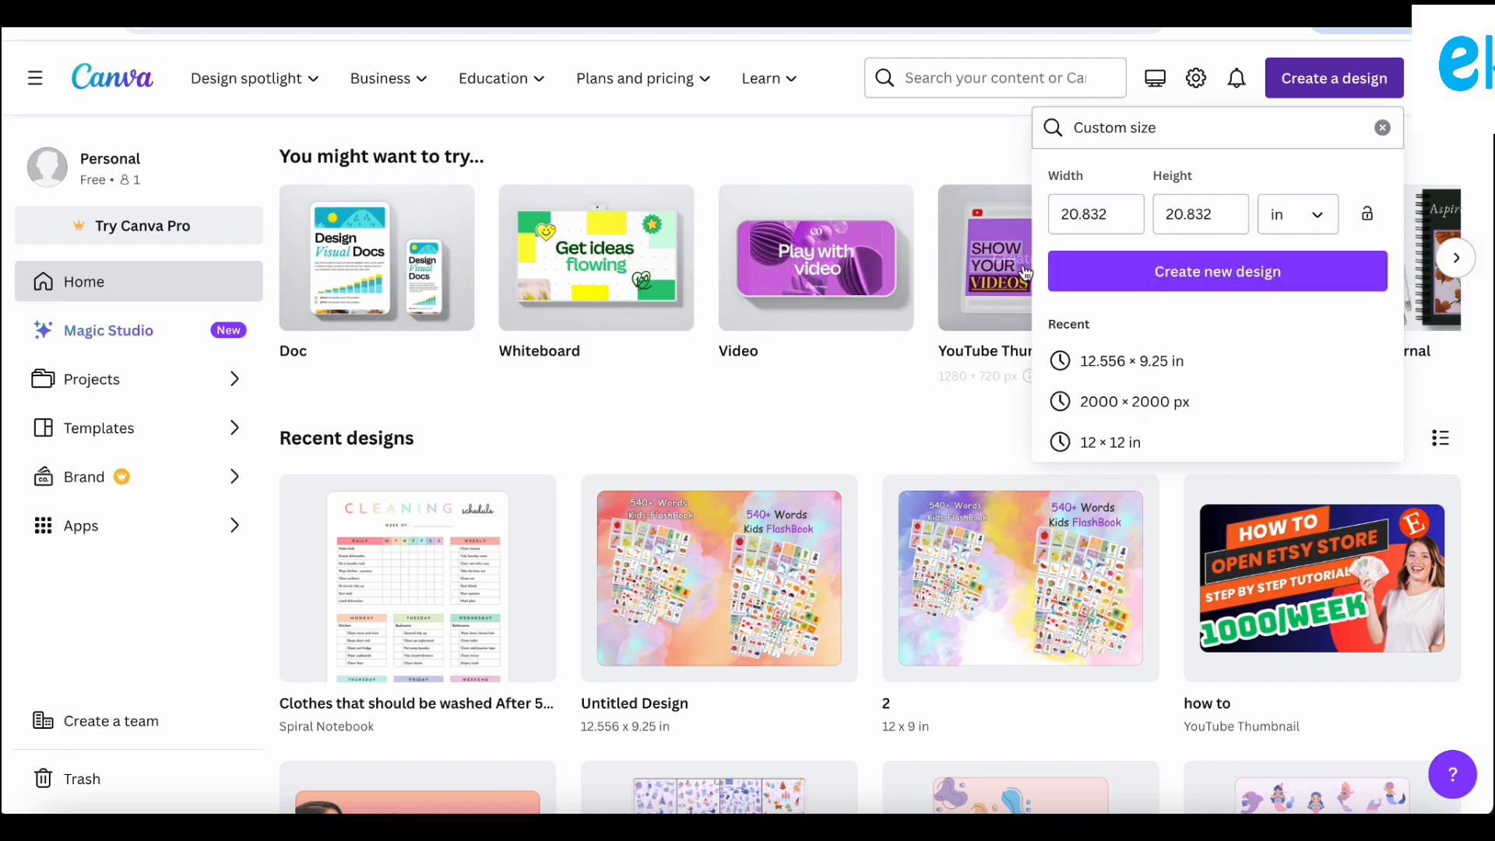
{"action": "left_click_drag", "start_coordinate": [1125, 214], "coordinate": [1067, 217]}
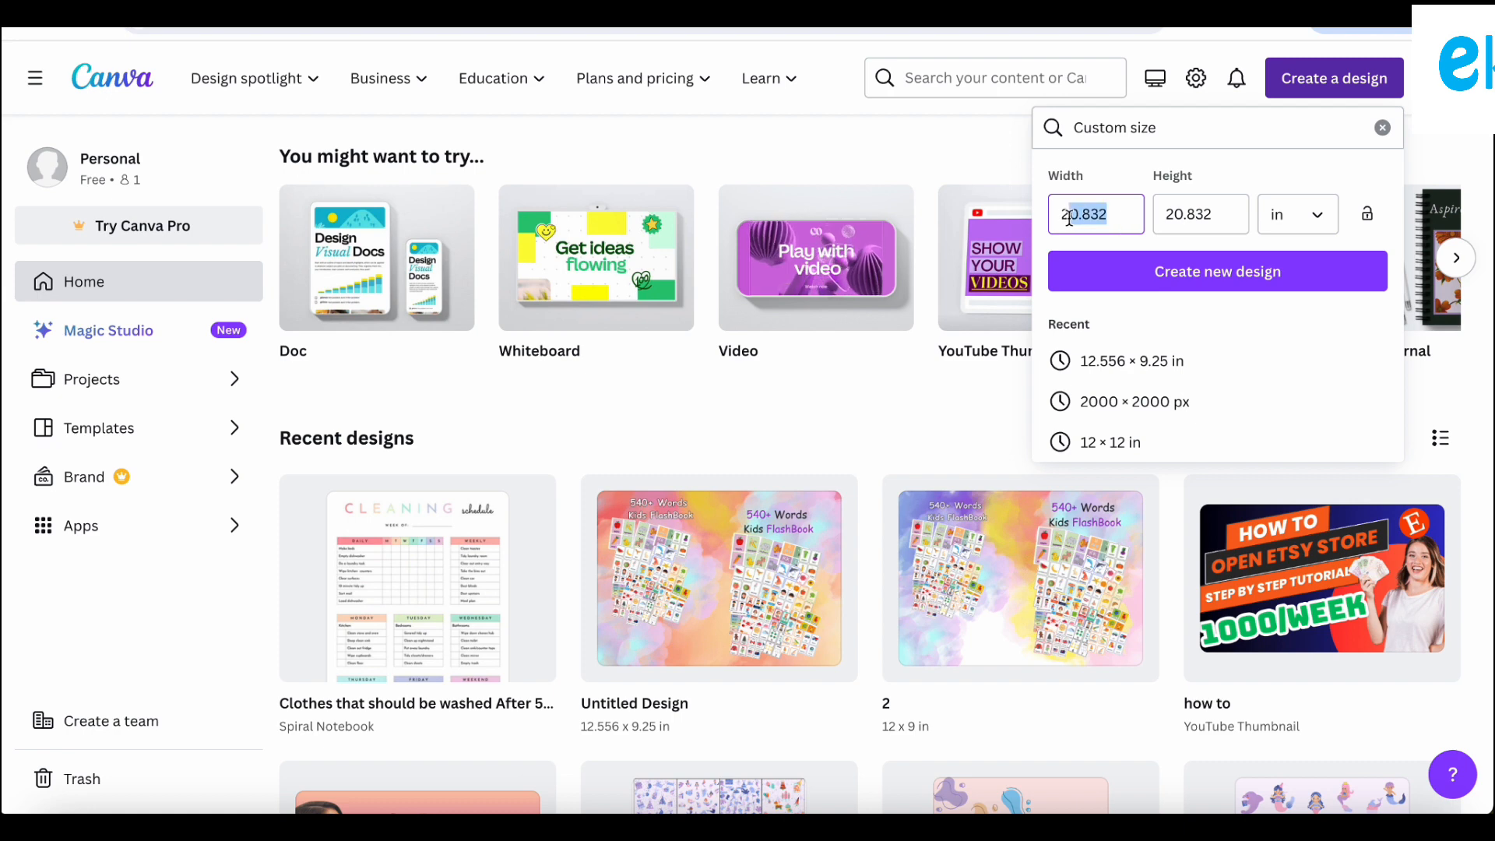
{"action": "left_click", "coordinate": [1128, 207]}
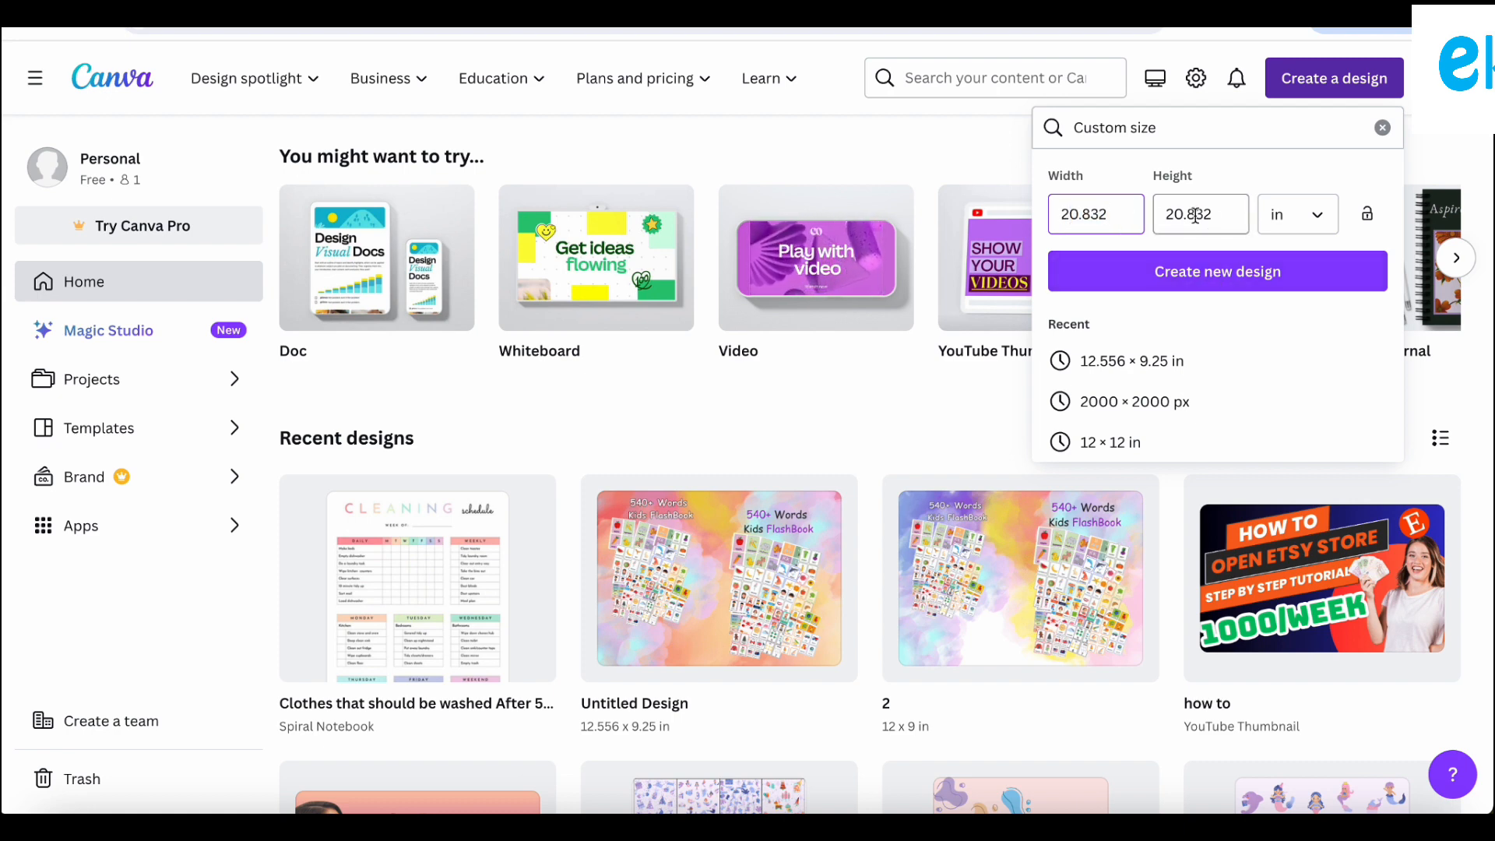
Step: Set the custom size unit back to pixels and create the new design
{"action": "left_click", "coordinate": [1318, 229]}
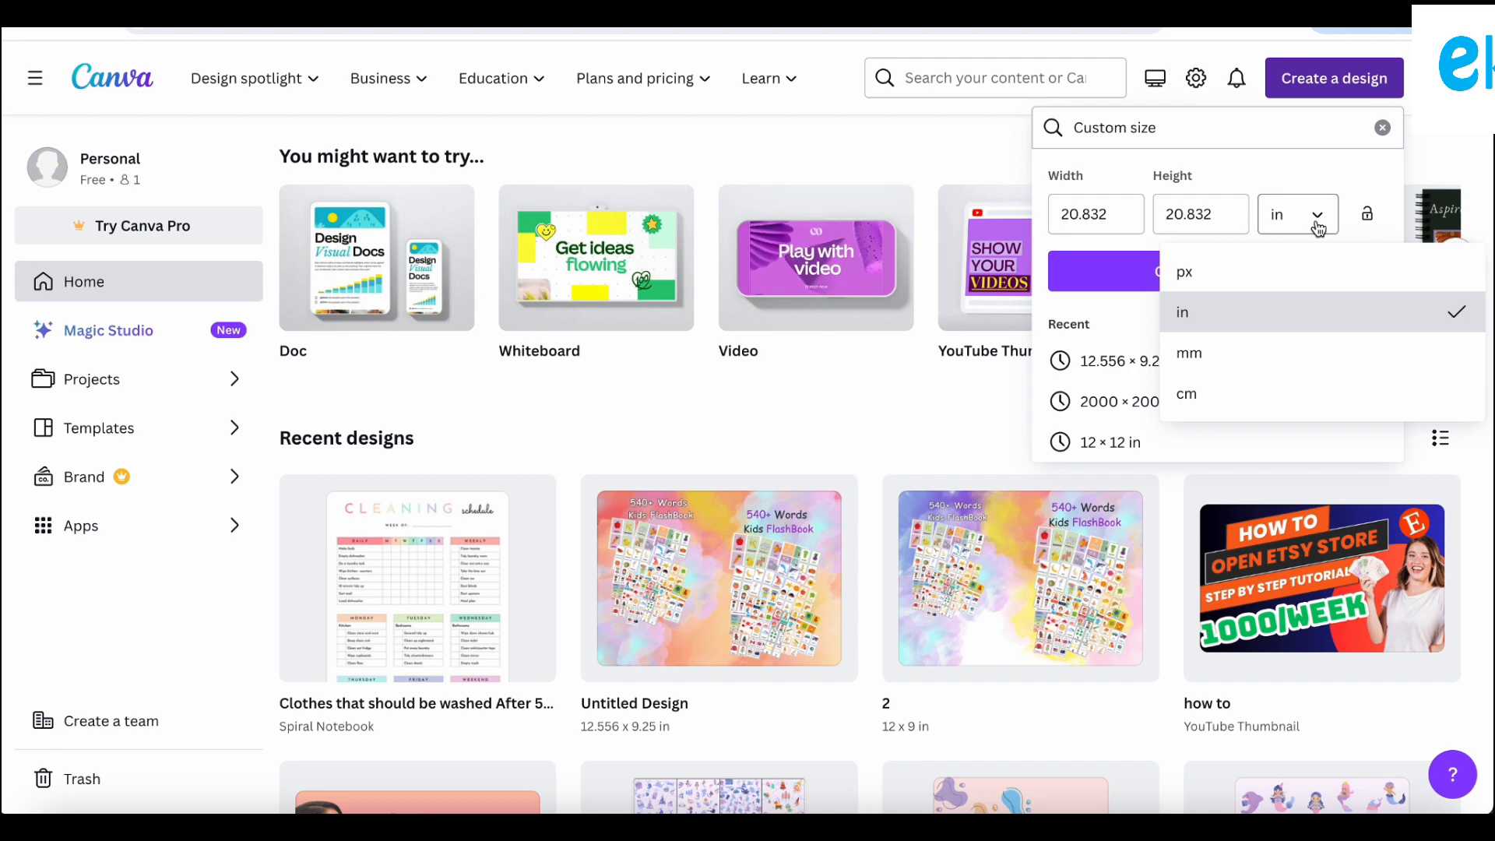
{"action": "left_click", "coordinate": [1280, 265]}
{"action": "left_click", "coordinate": [1219, 282]}
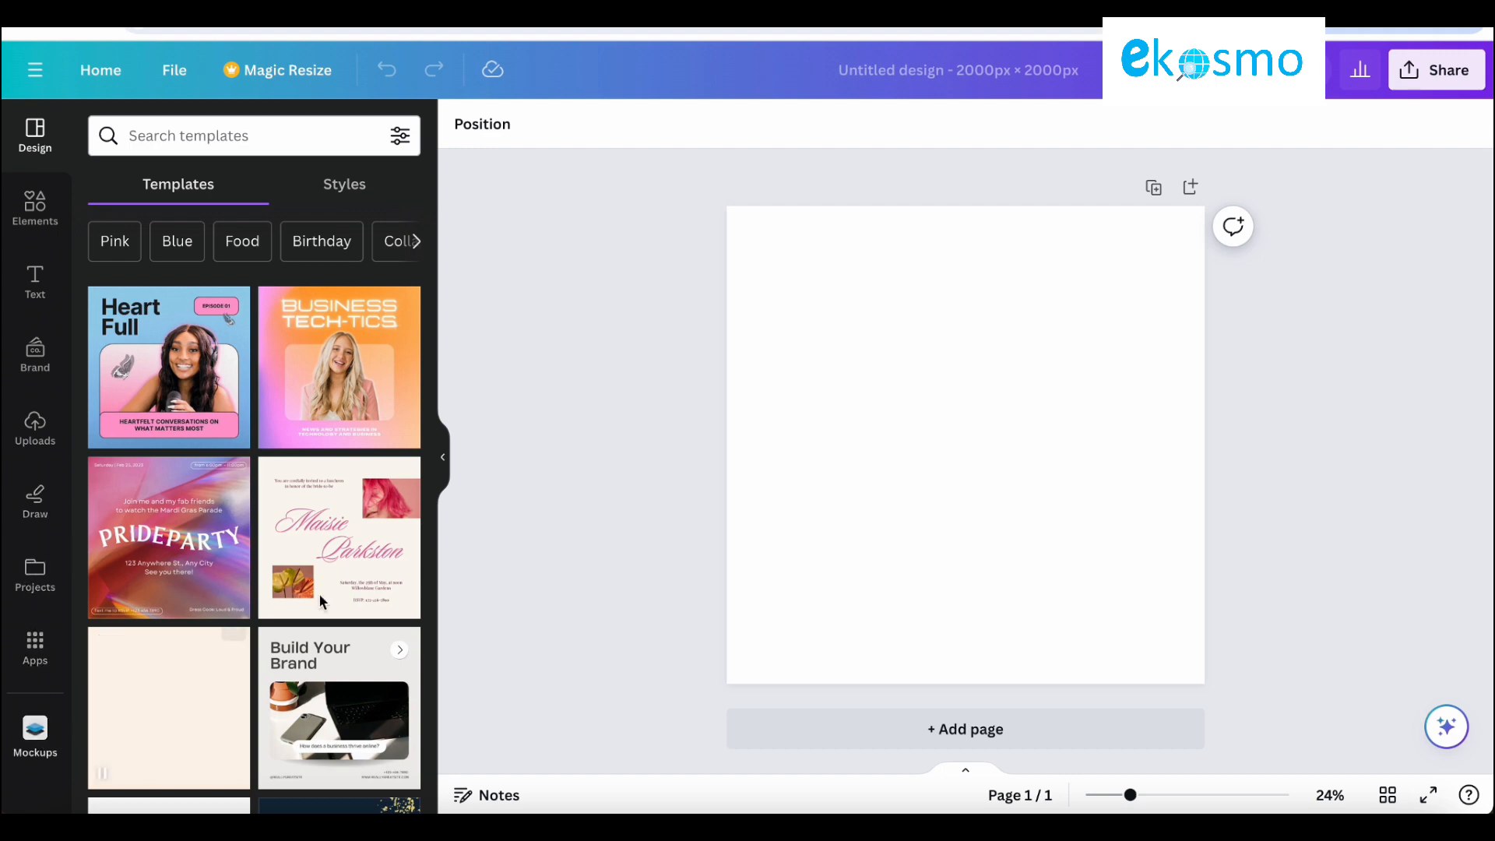
Step: Search the design templates for "logo" and look through the results
{"action": "left_click", "coordinate": [886, 401]}
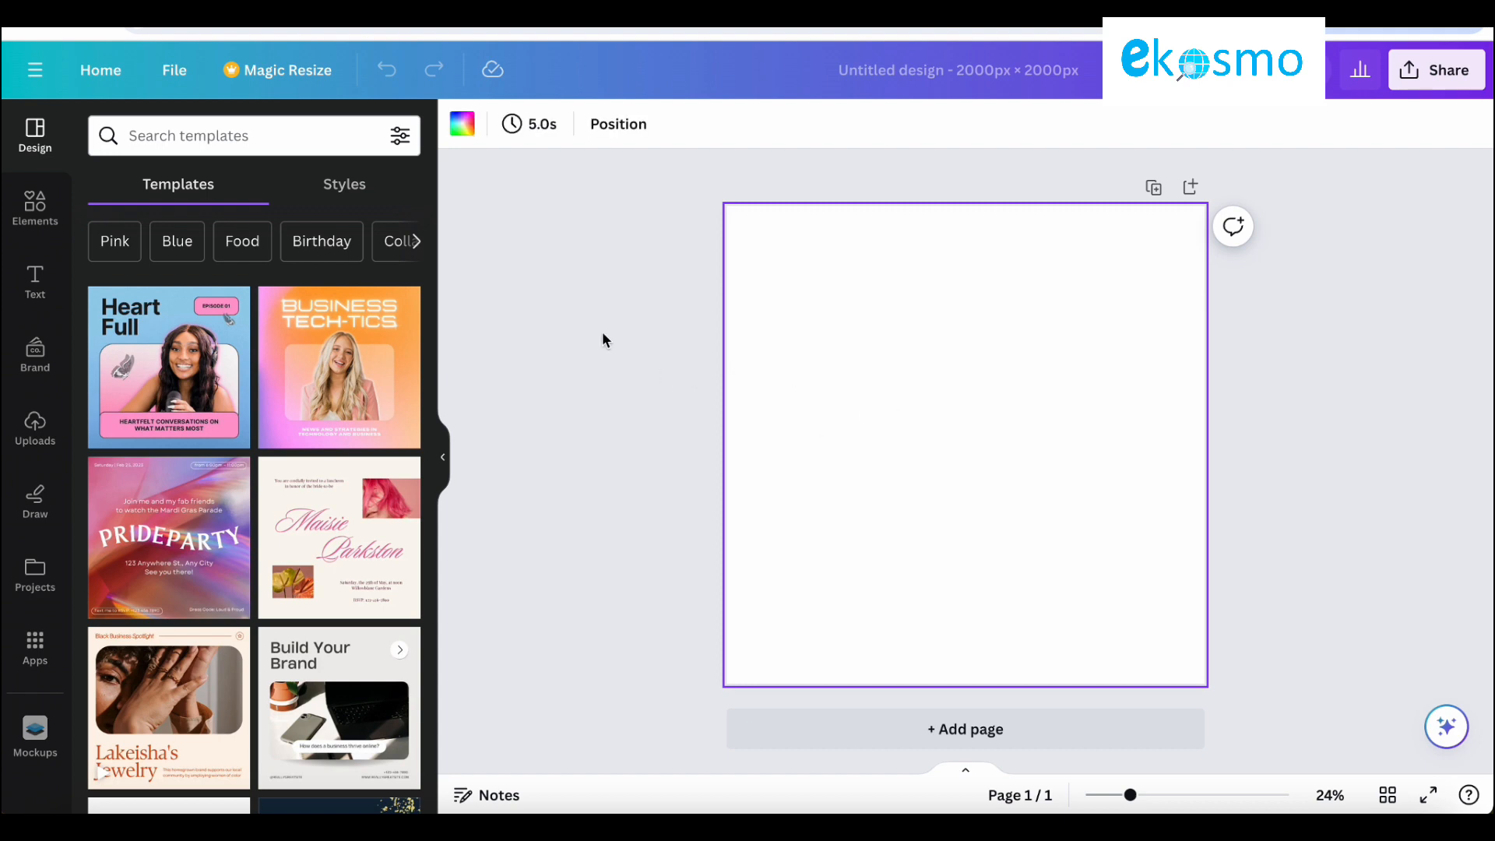
{"action": "left_click", "coordinate": [208, 135]}
{"action": "type", "text": "logo"}
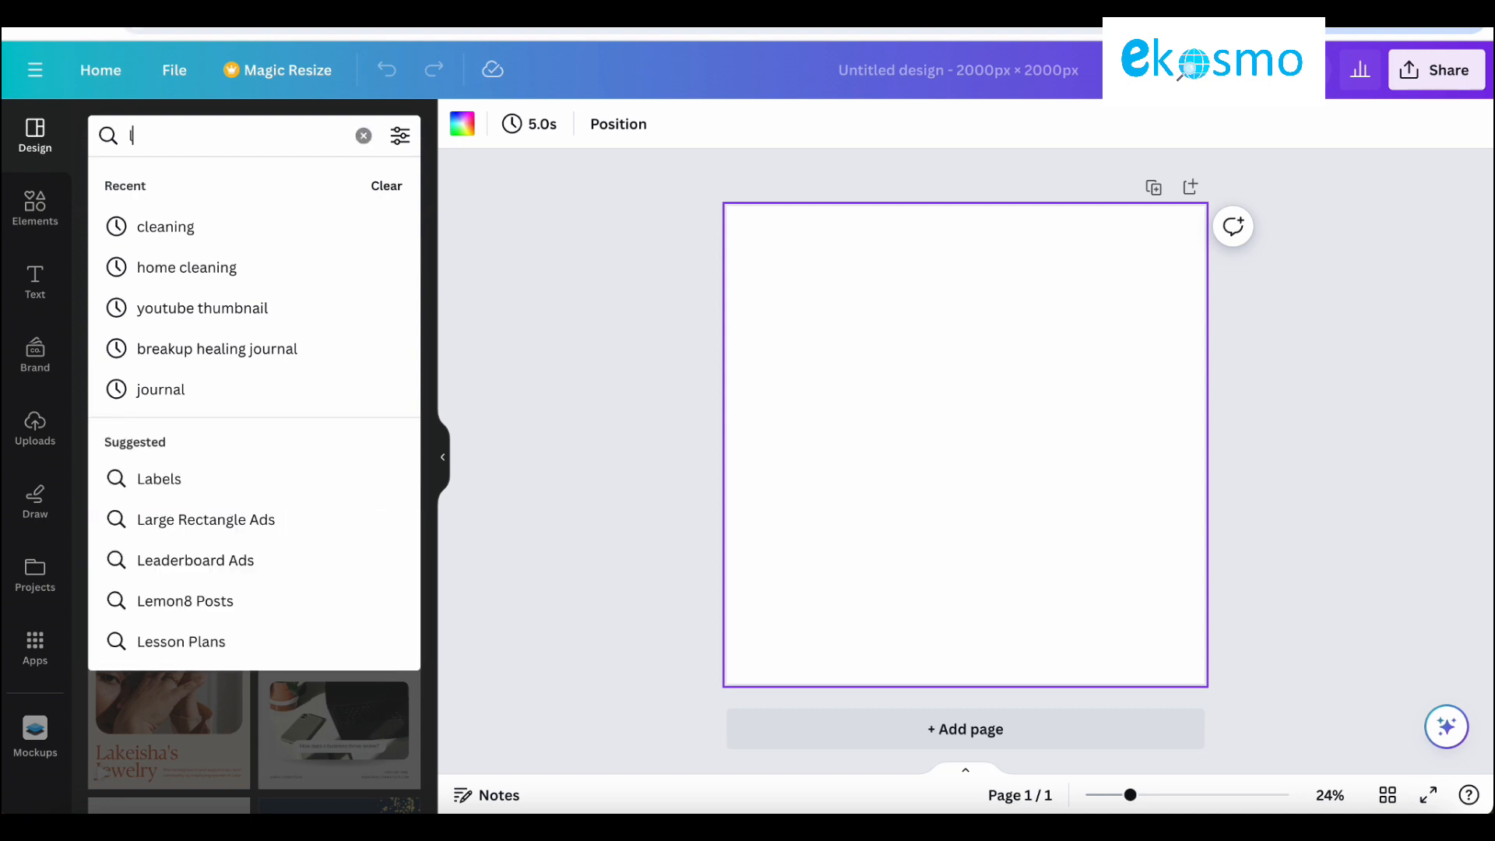
{"action": "key", "text": "Return"}
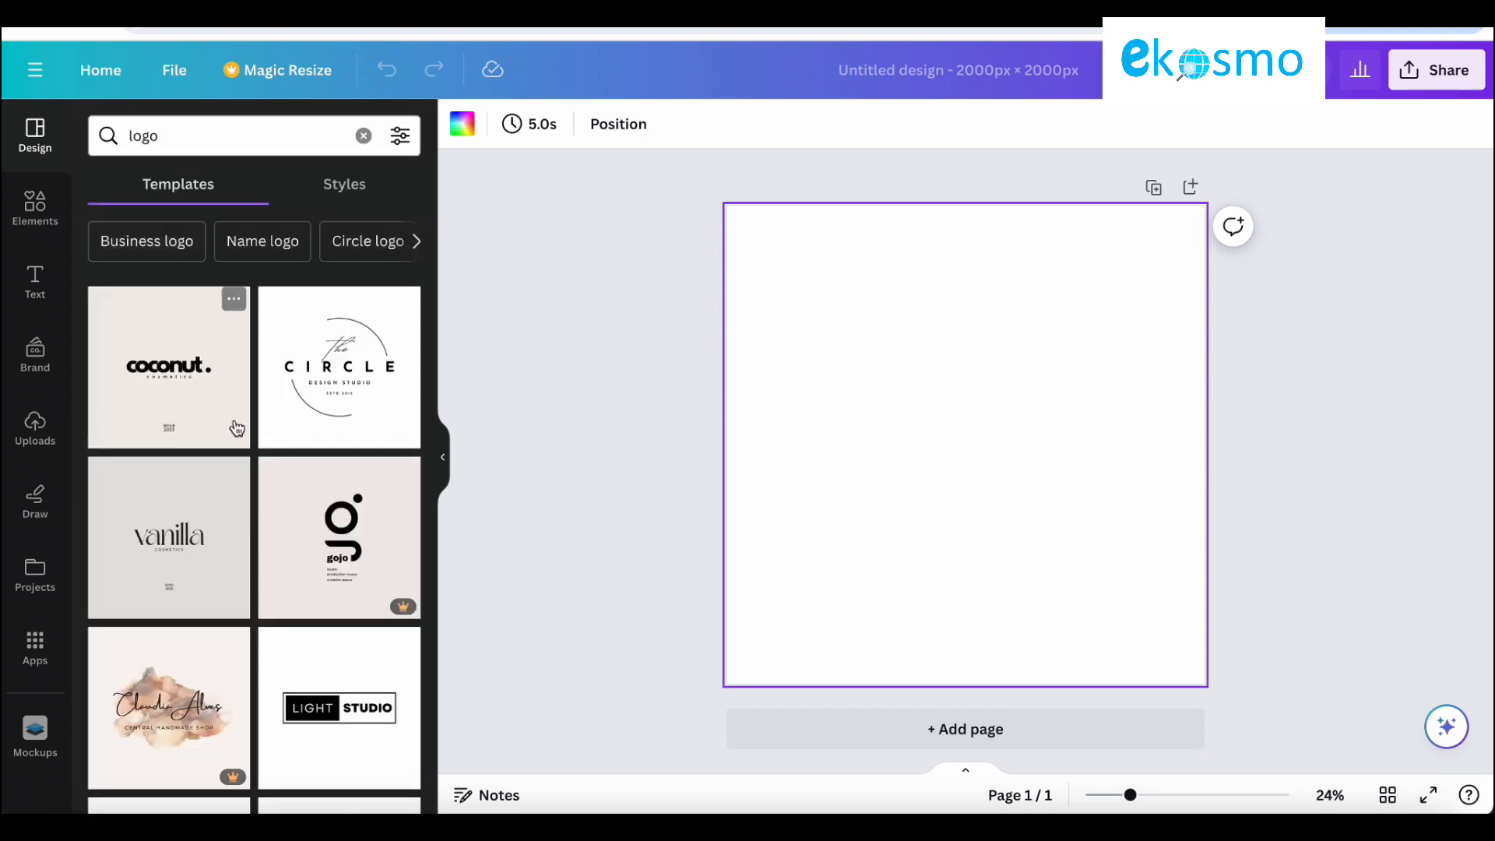
{"action": "scroll", "coordinate": [269, 541], "scroll_direction": "down", "scroll_amount": 3}
{"action": "scroll", "coordinate": [272, 545], "scroll_direction": "up", "scroll_amount": 3}
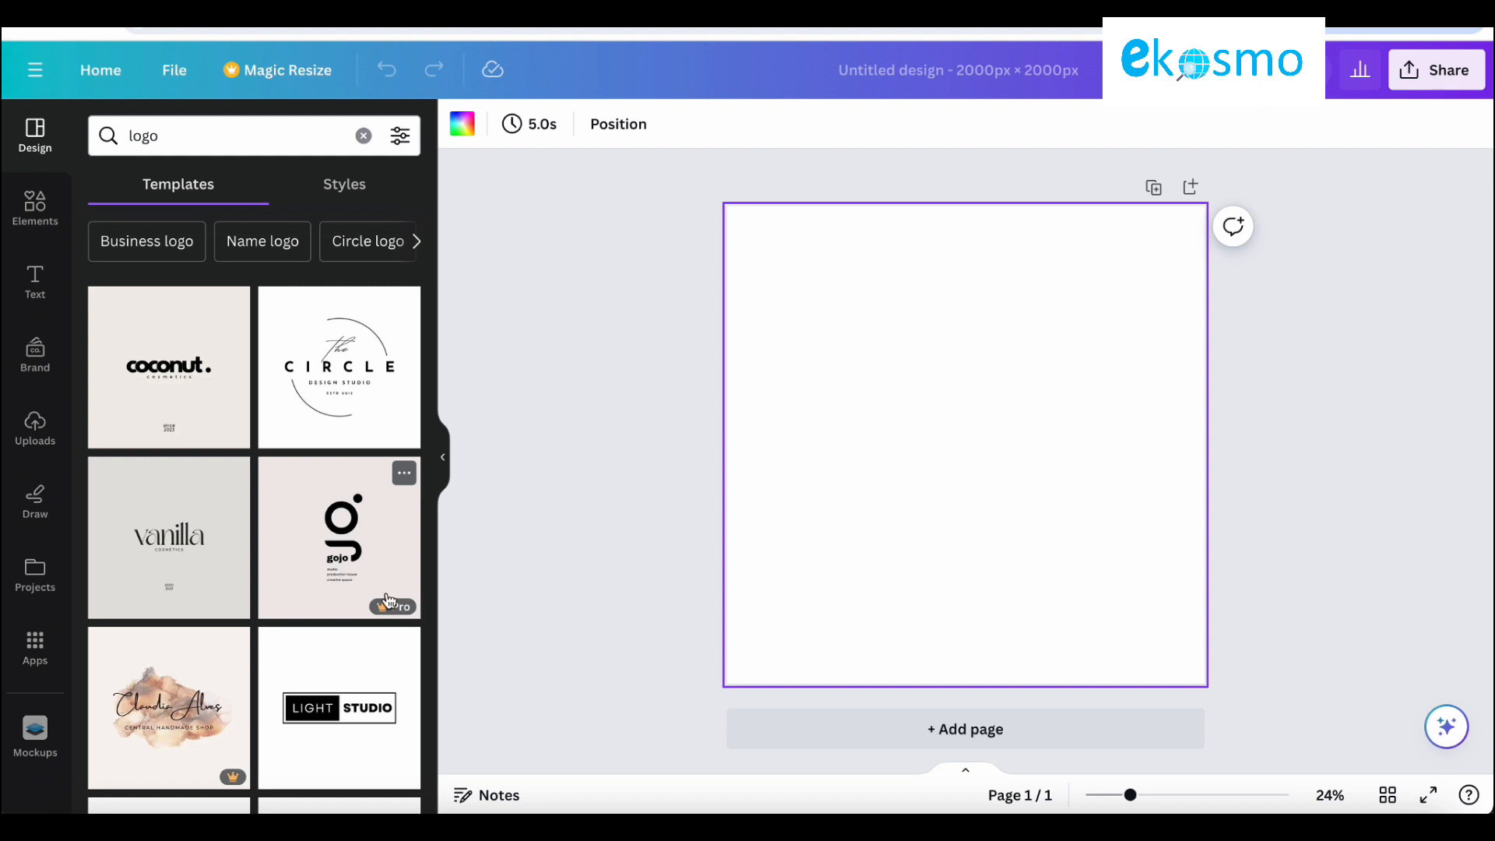
{"action": "left_click", "coordinate": [1431, 74]}
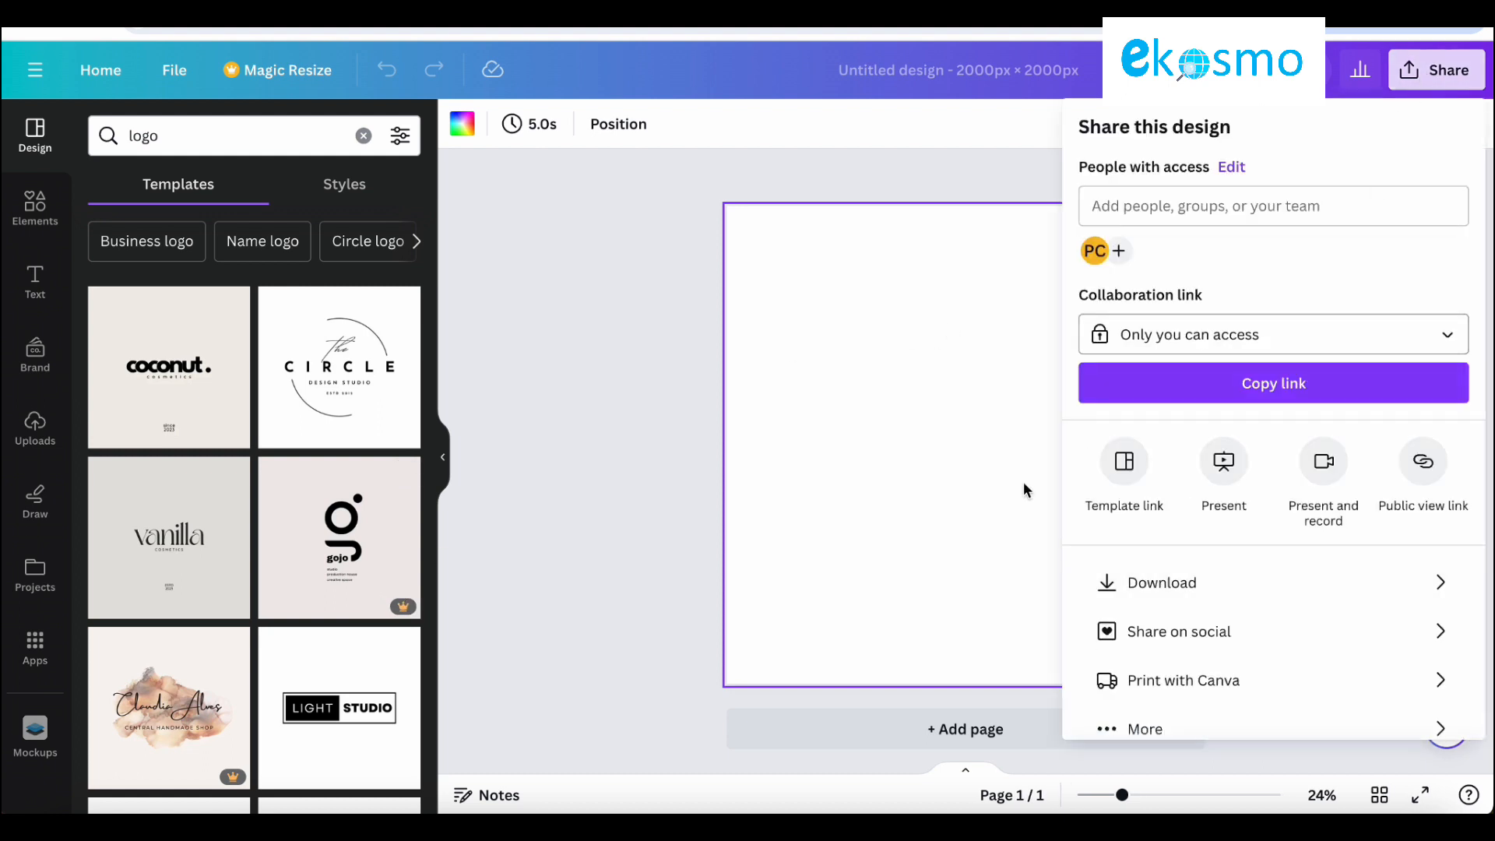
{"action": "left_click", "coordinate": [725, 186]}
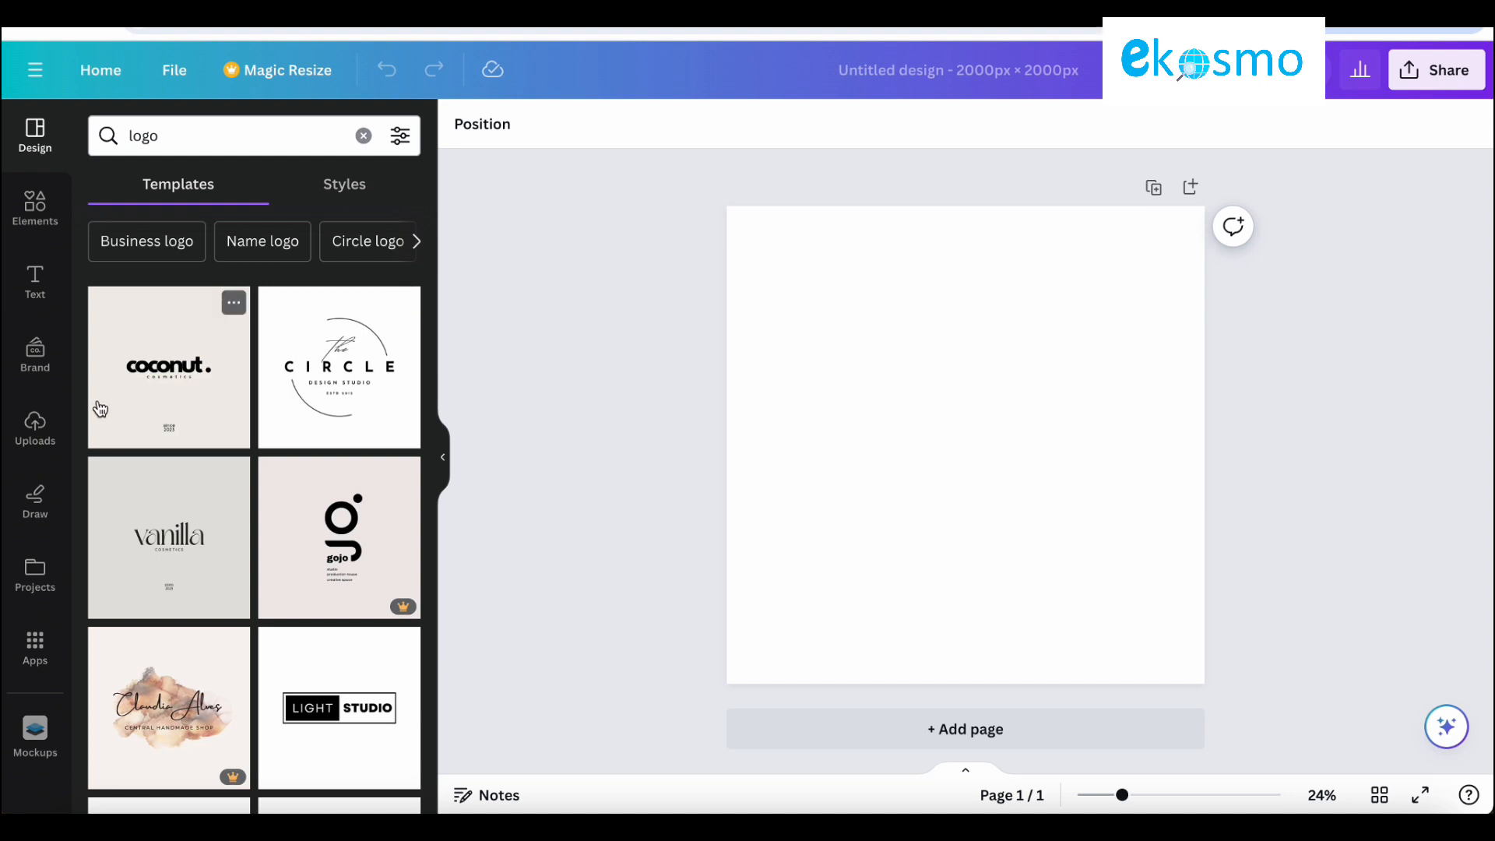
Step: Apply the minimalist "coconut. cosmetics" logo template to the page and select its main text
{"action": "scroll", "coordinate": [133, 506], "scroll_direction": "down", "scroll_amount": 6}
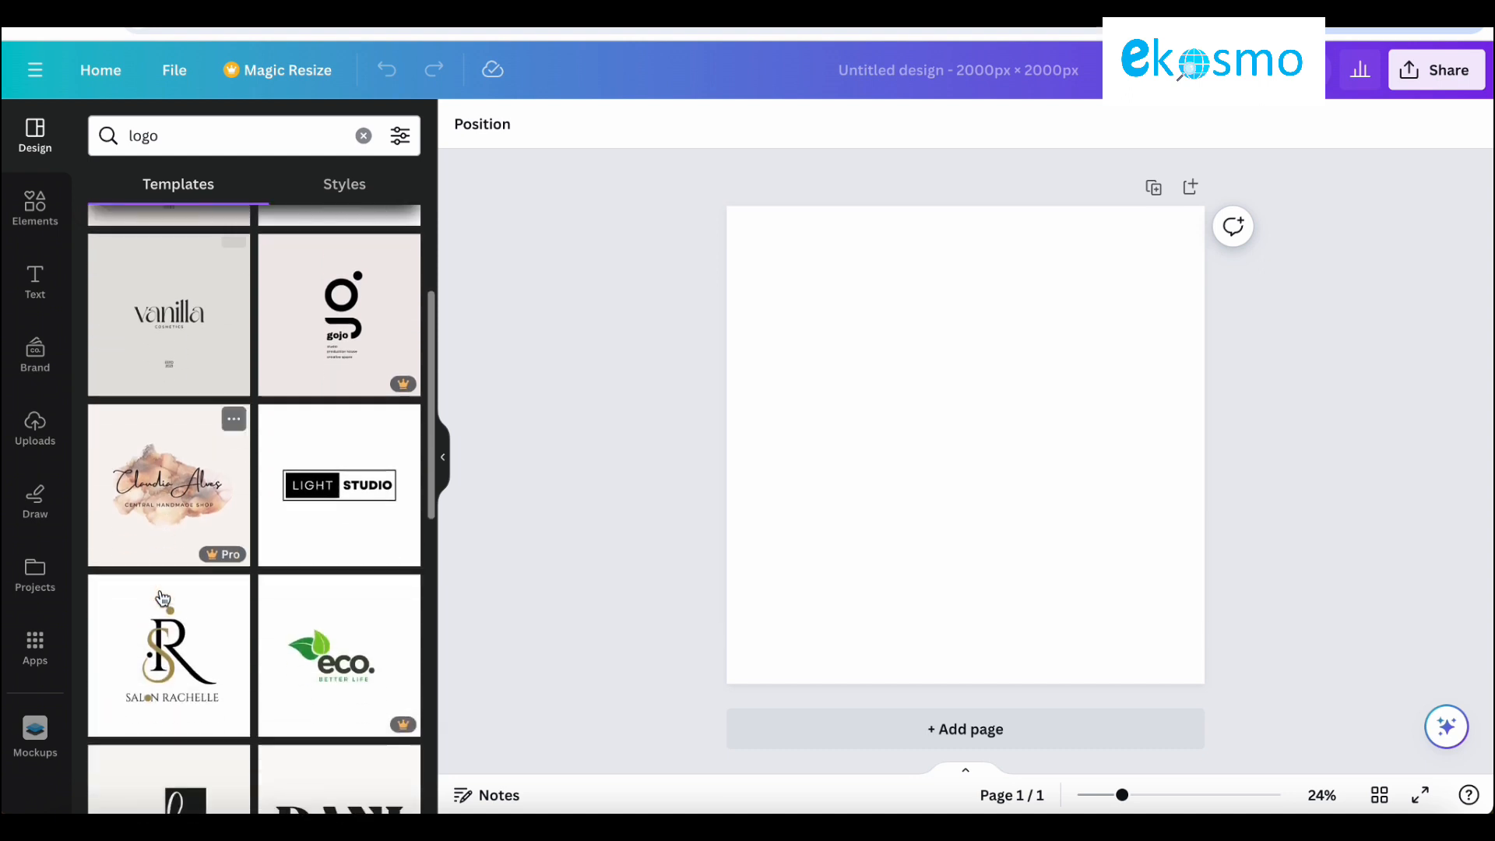
{"action": "scroll", "coordinate": [163, 598], "scroll_direction": "up", "scroll_amount": 6}
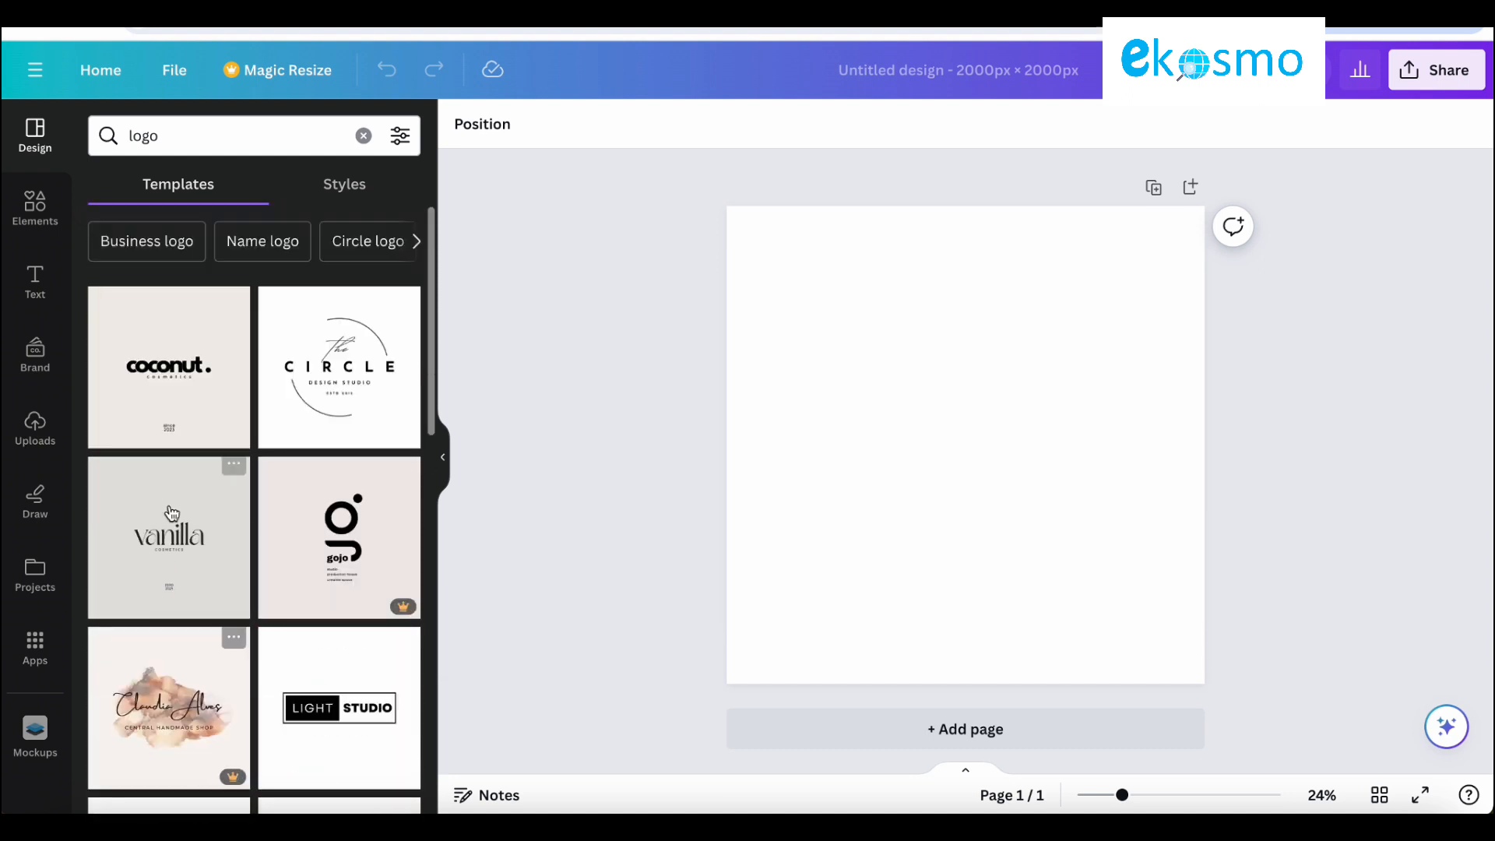
{"action": "left_click", "coordinate": [190, 387]}
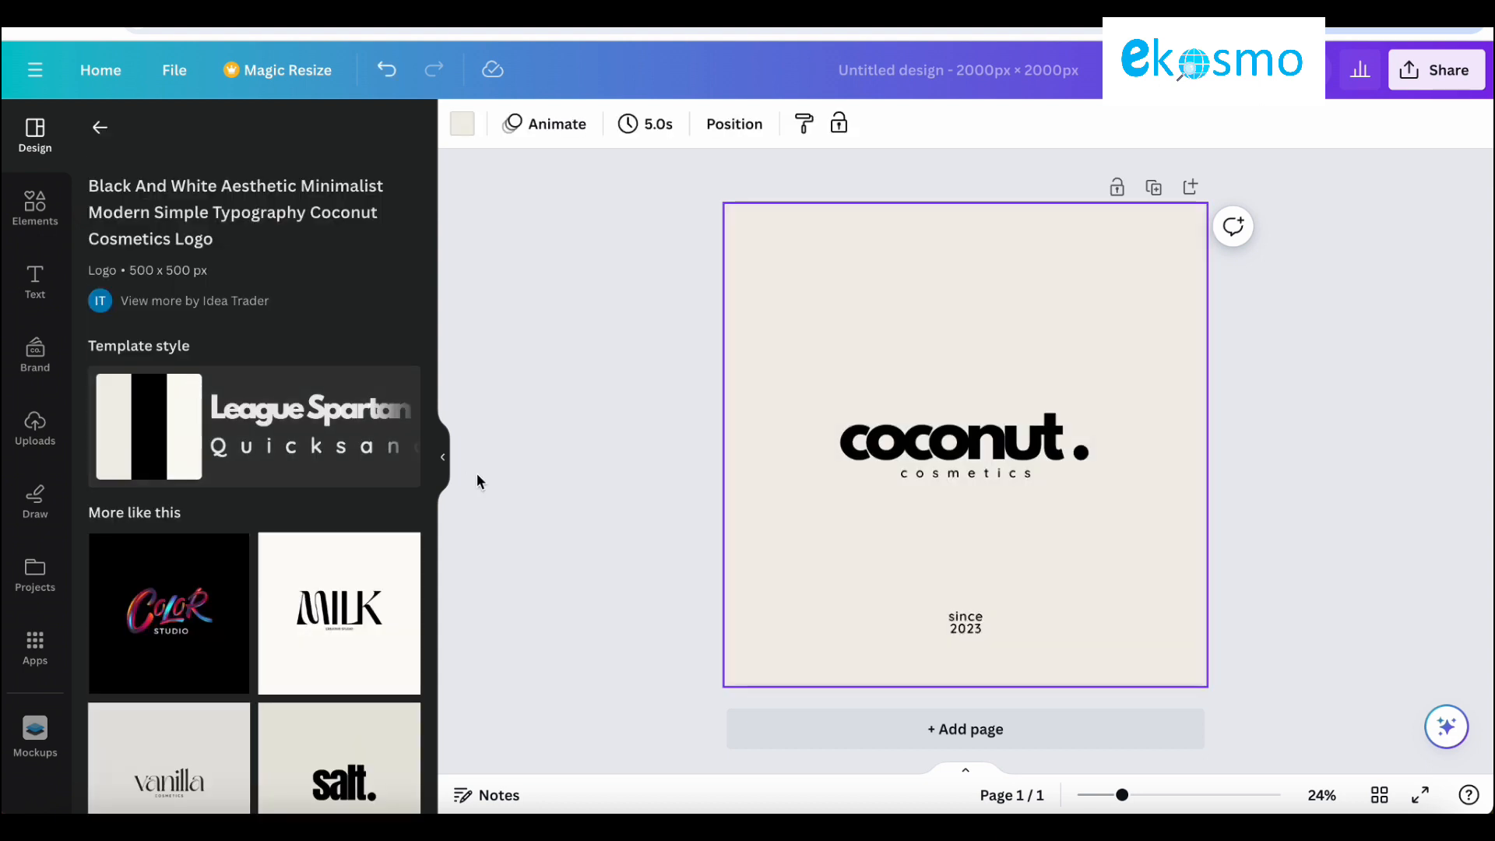
{"action": "left_click", "coordinate": [950, 462]}
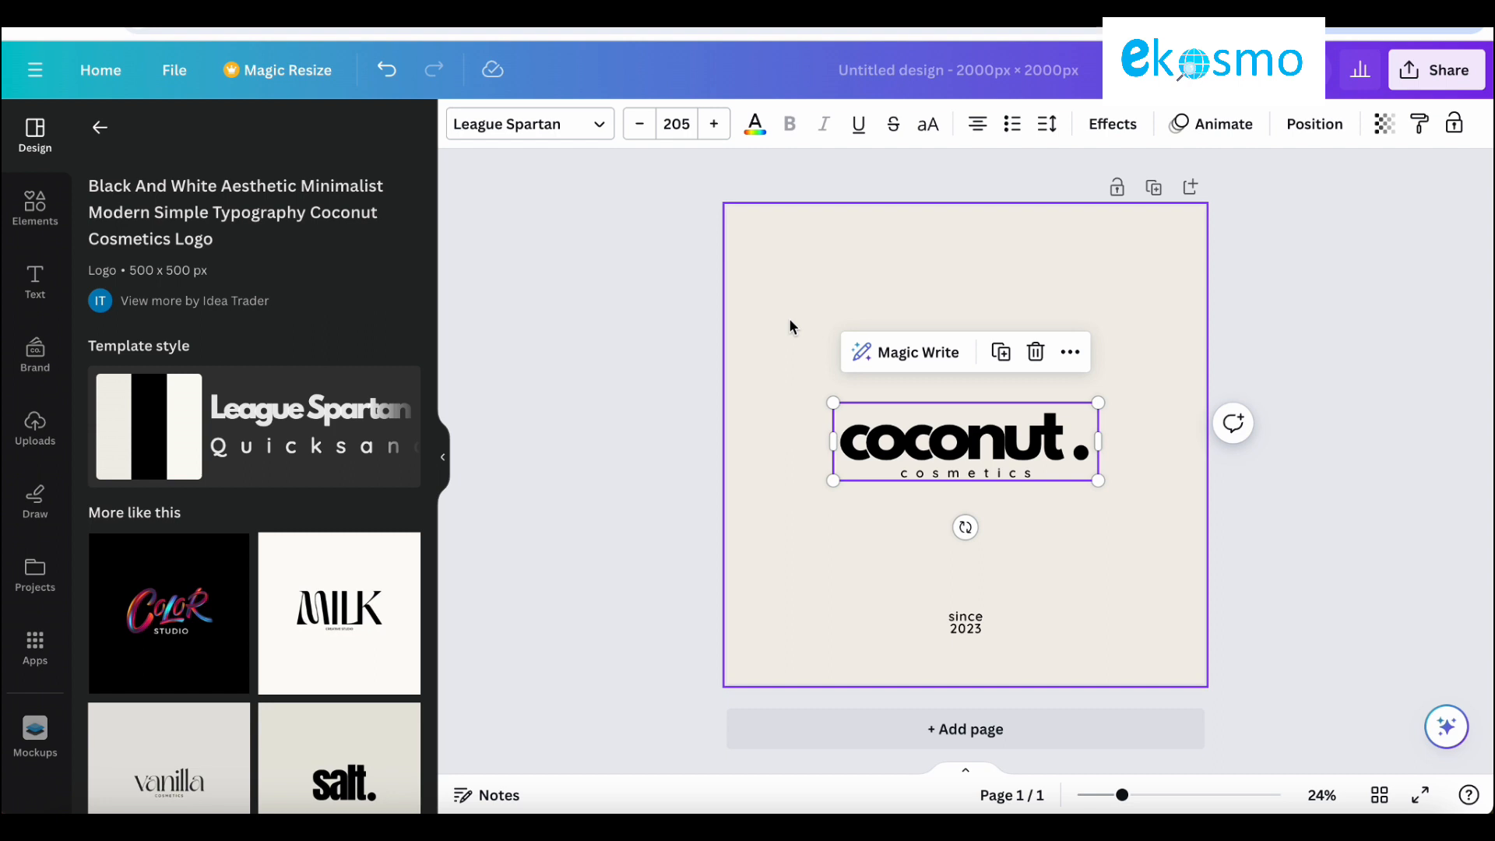
Step: Search the templates for Business Cards and apply the black and white corporate business card to the page
{"action": "left_click", "coordinate": [92, 131]}
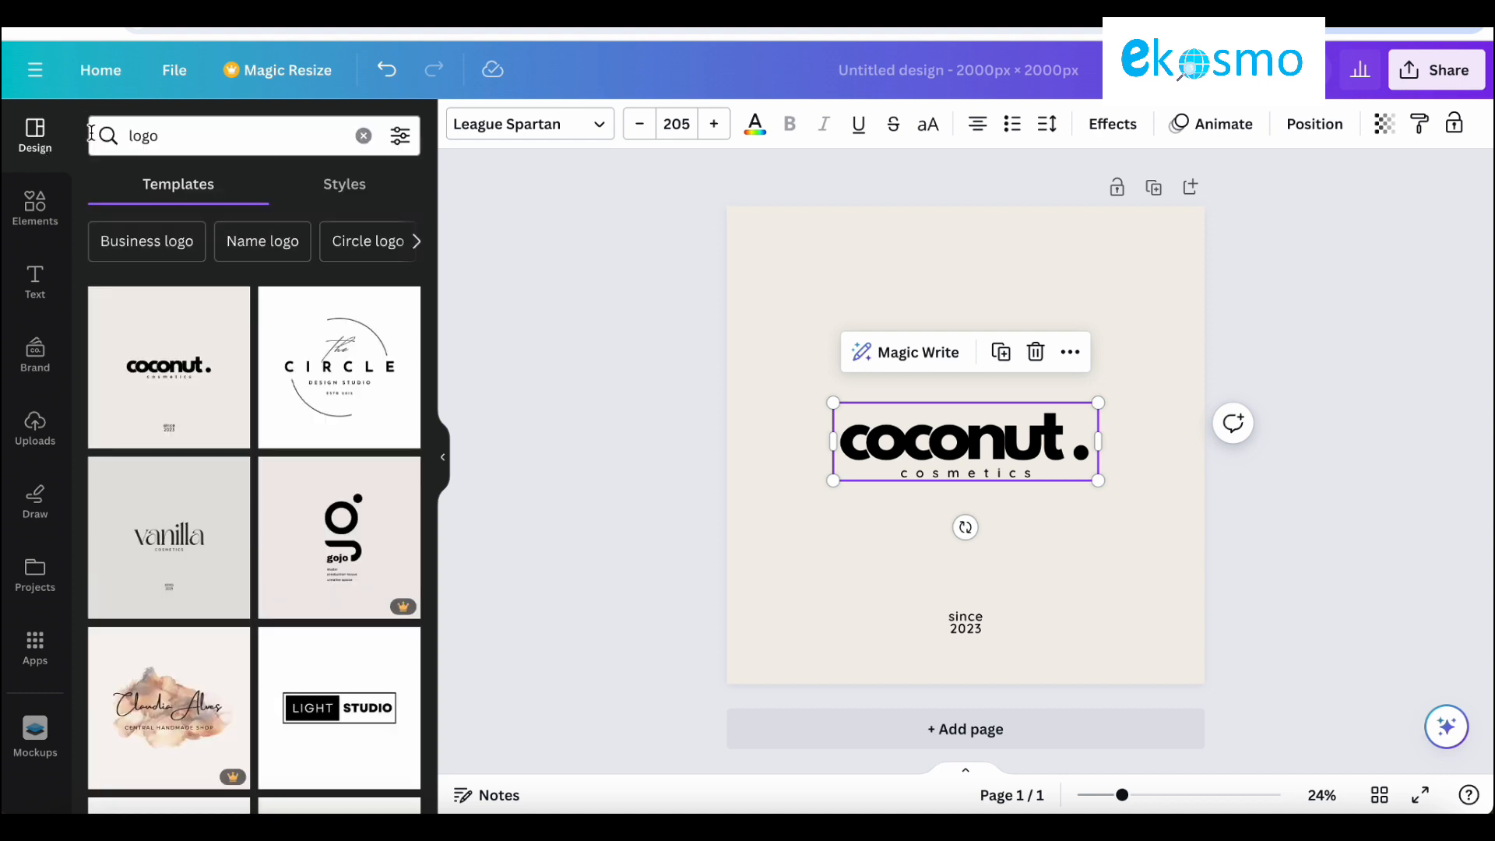
{"action": "left_click", "coordinate": [206, 148]}
{"action": "key", "text": "BackSpace"}
{"action": "key", "text": "BackSpace"}
{"action": "key", "text": "BackSpace"}
{"action": "key", "text": "BackSpace"}
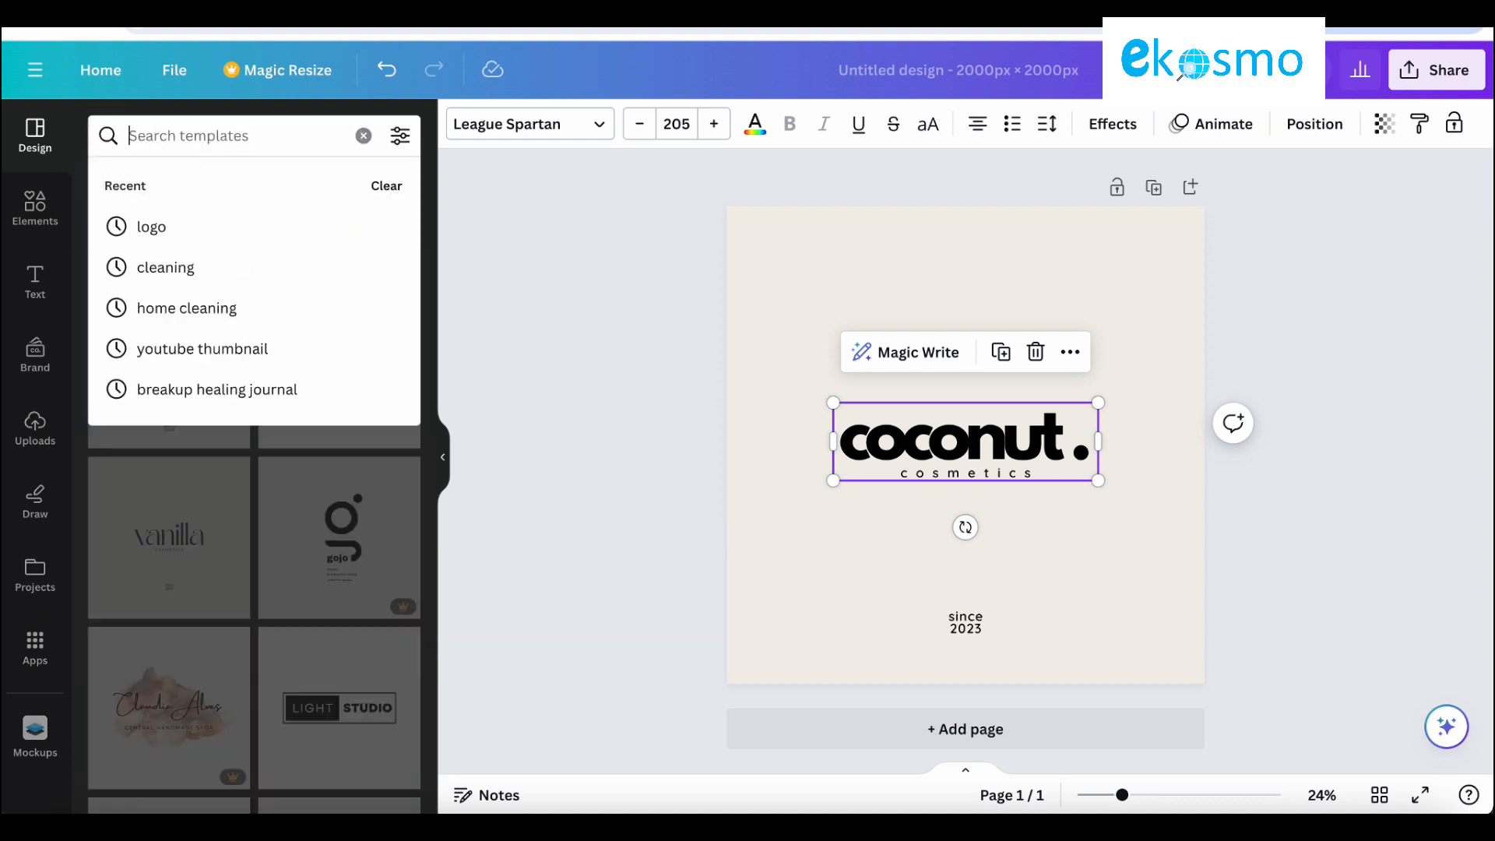
{"action": "type", "text": "busien"}
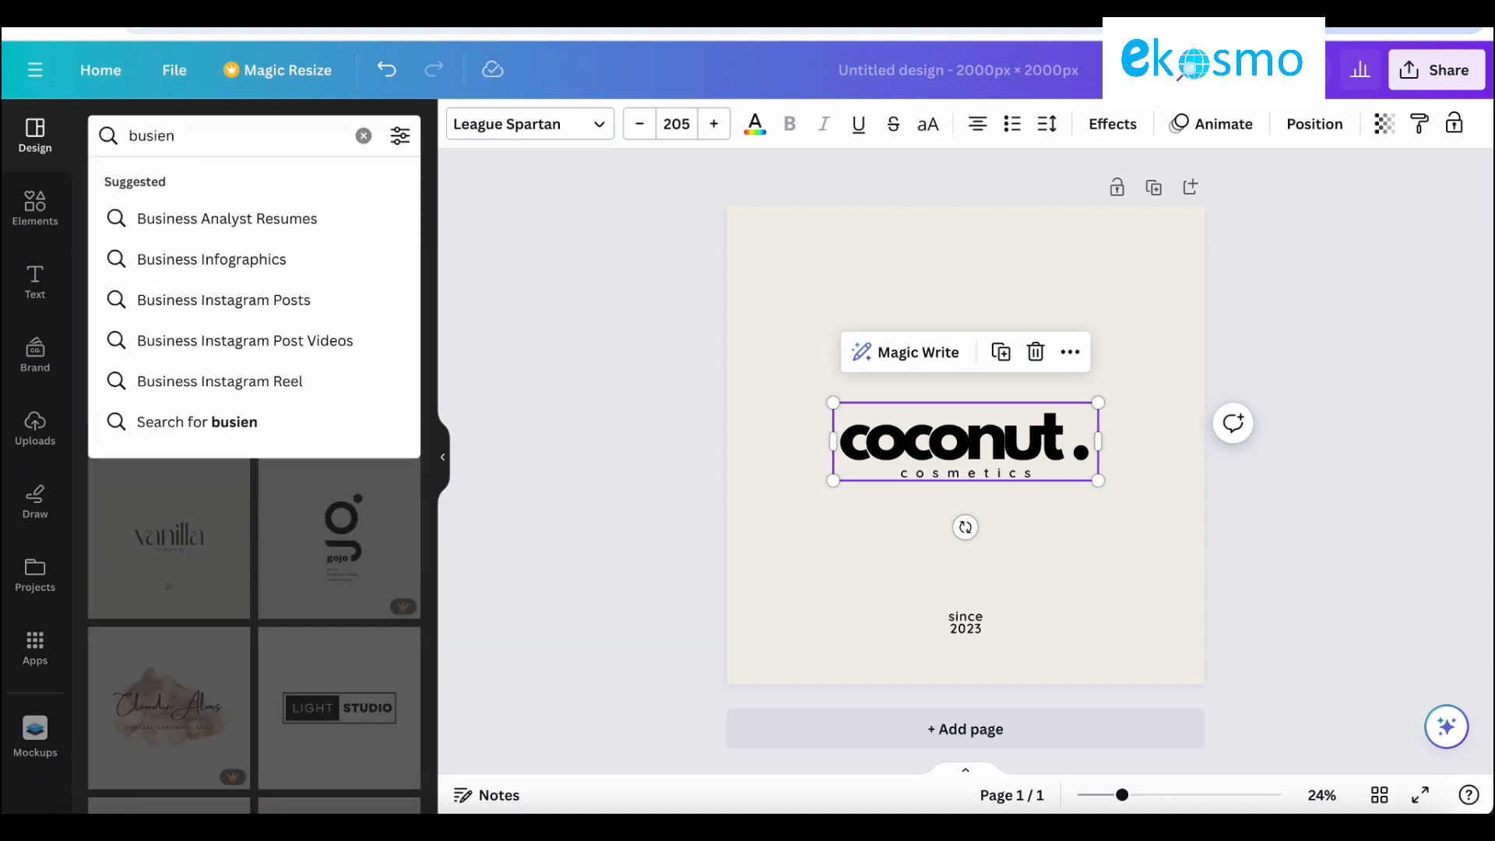
{"action": "key", "text": "BackSpace"}
{"action": "key", "text": "BackSpace"}
{"action": "left_click", "coordinate": [164, 217]}
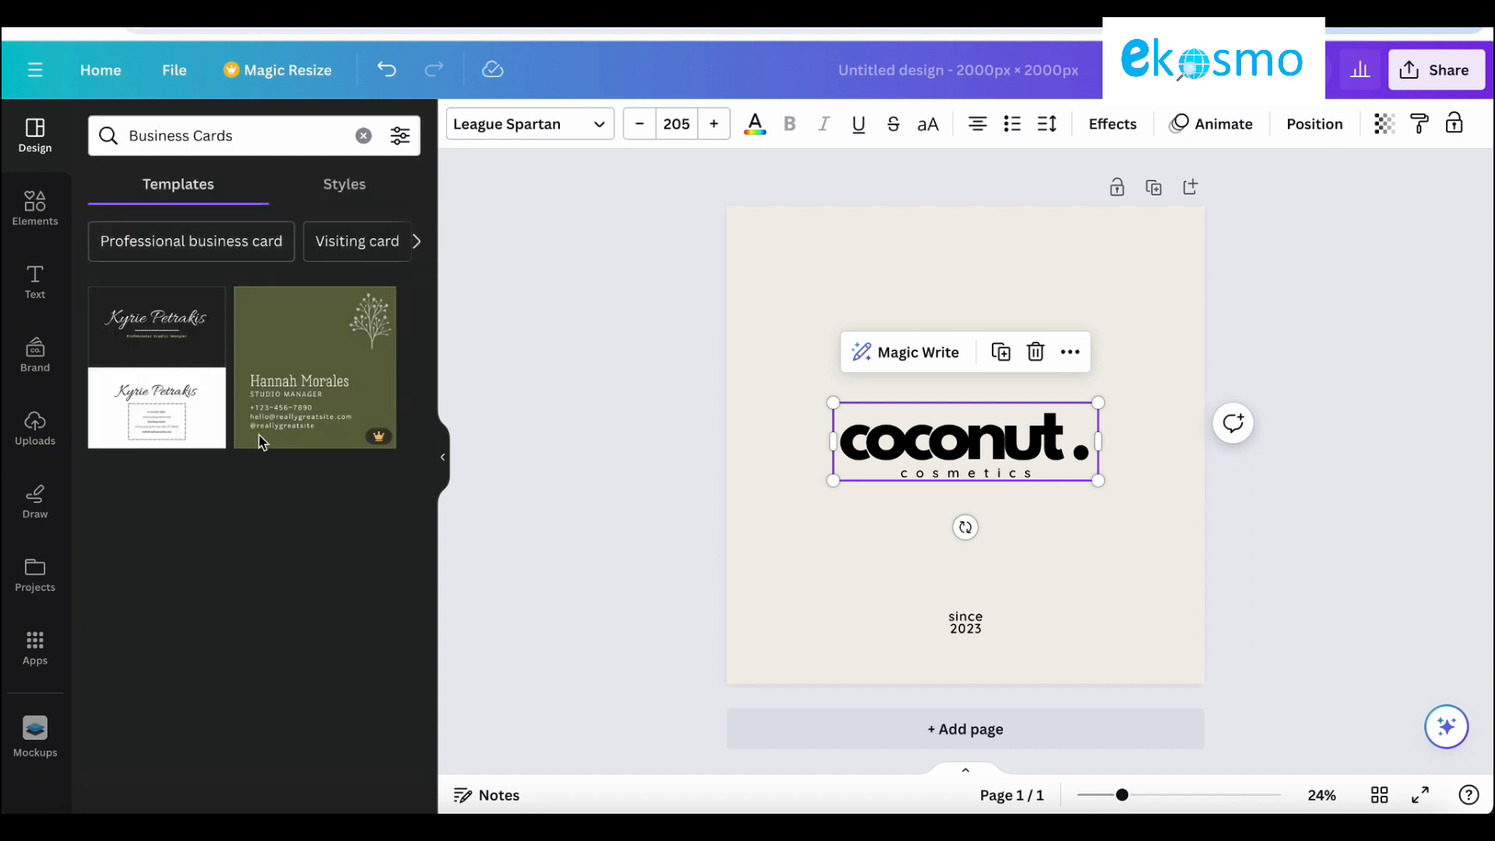
{"action": "left_click", "coordinate": [208, 393]}
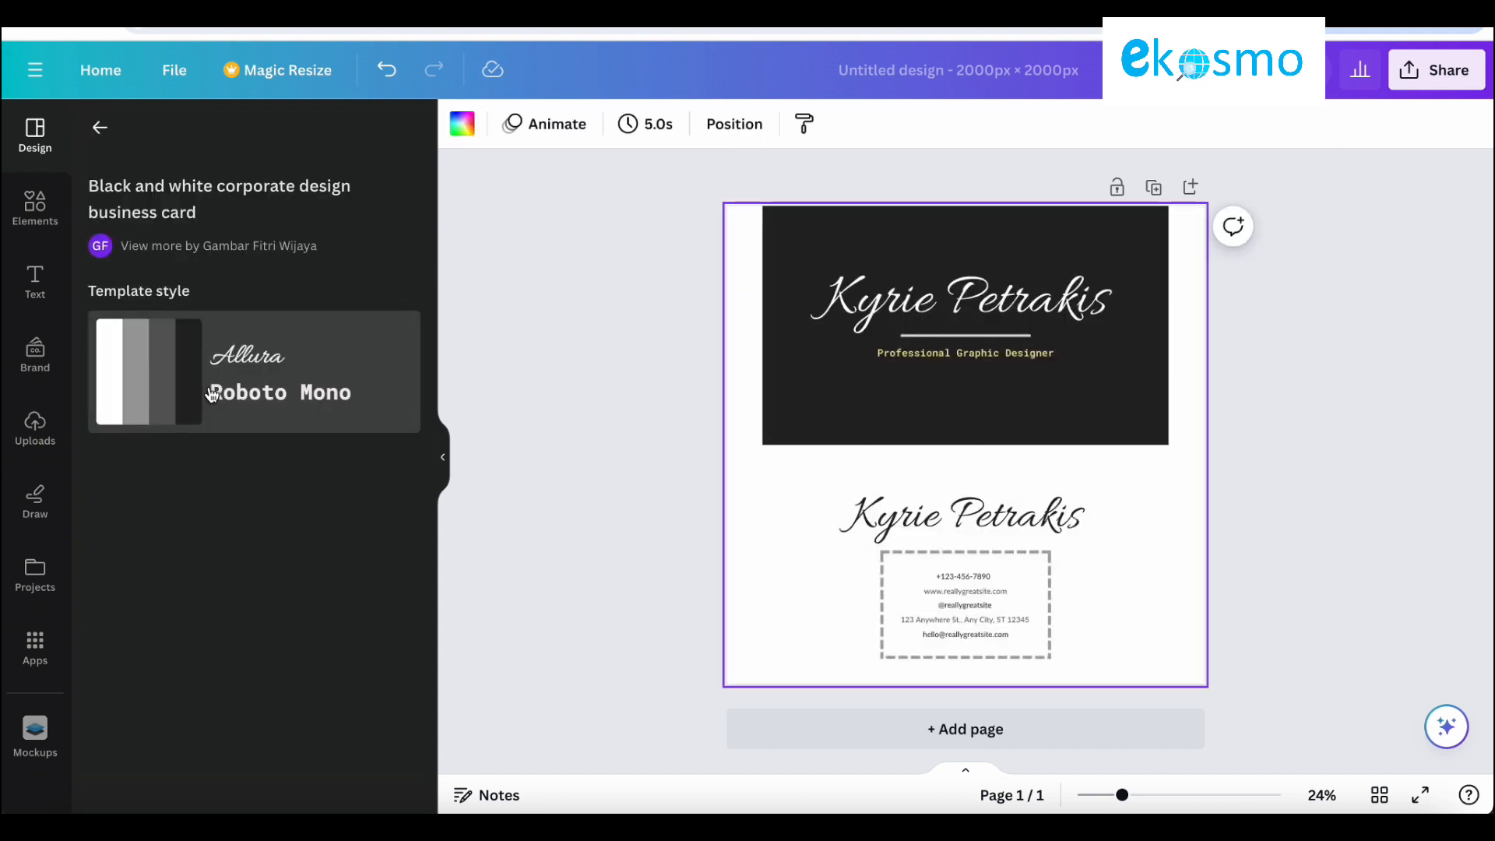
Step: Search the templates for Presentations and apply the Cream Minimalist Mother Day Presentation to the page
{"action": "left_click", "coordinate": [97, 129]}
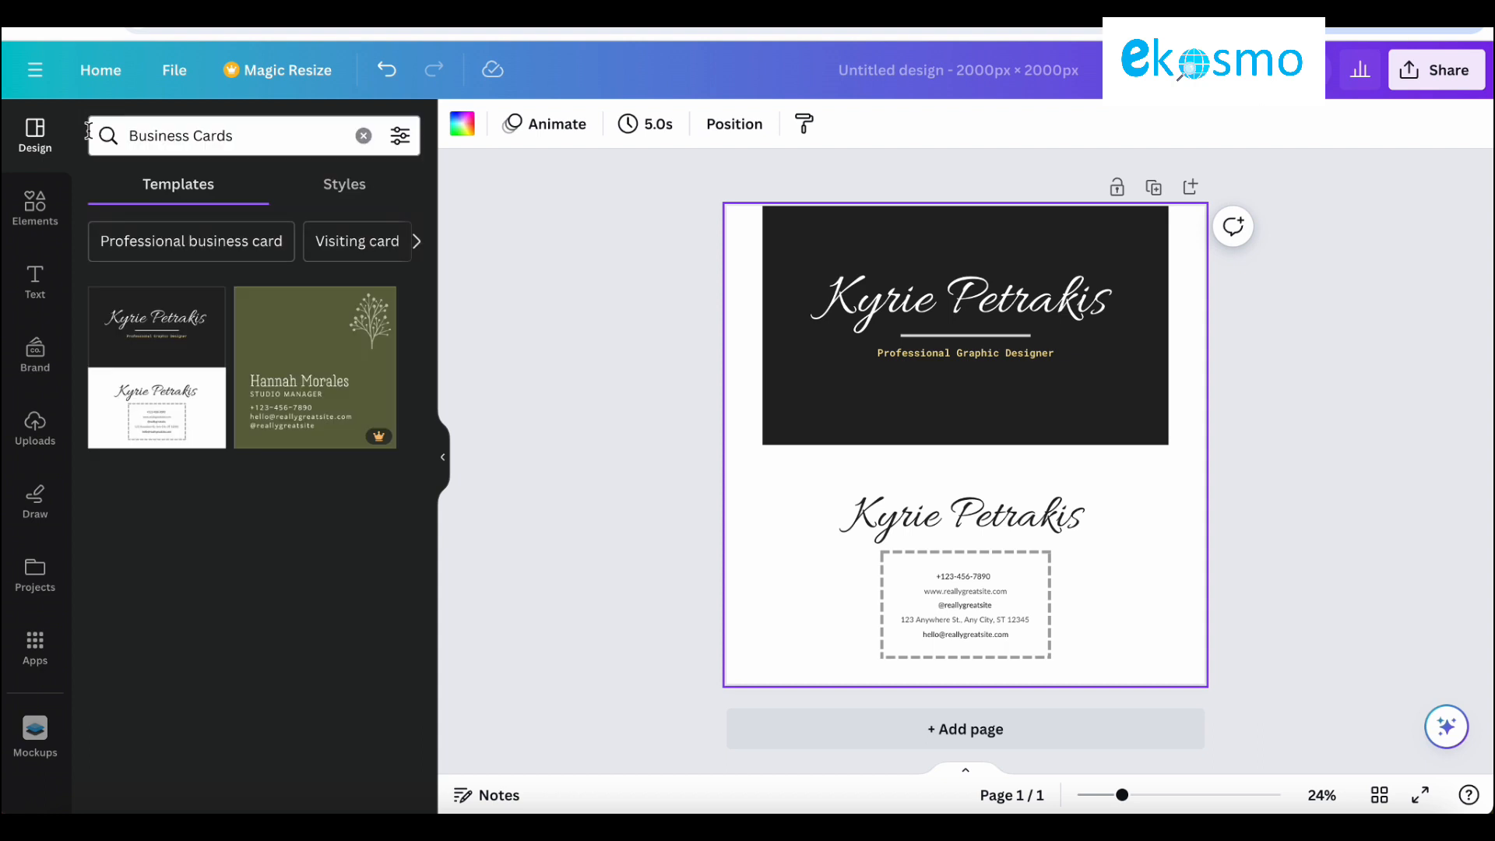
{"action": "left_click", "coordinate": [249, 143]}
{"action": "key", "text": "ctrl+a"}
{"action": "key", "text": "BackSpace"}
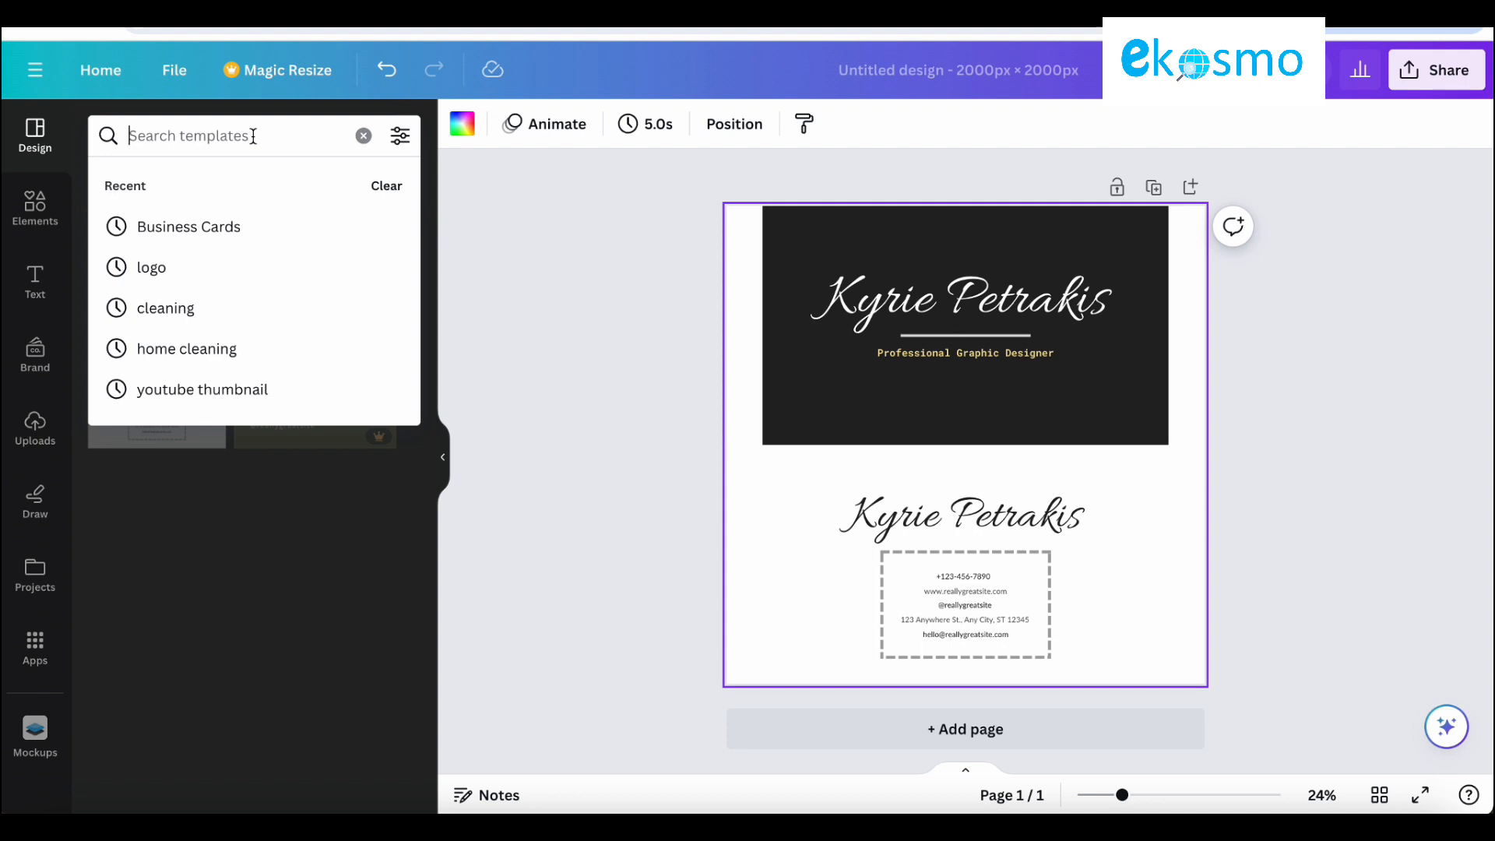
{"action": "type", "text": "prese"}
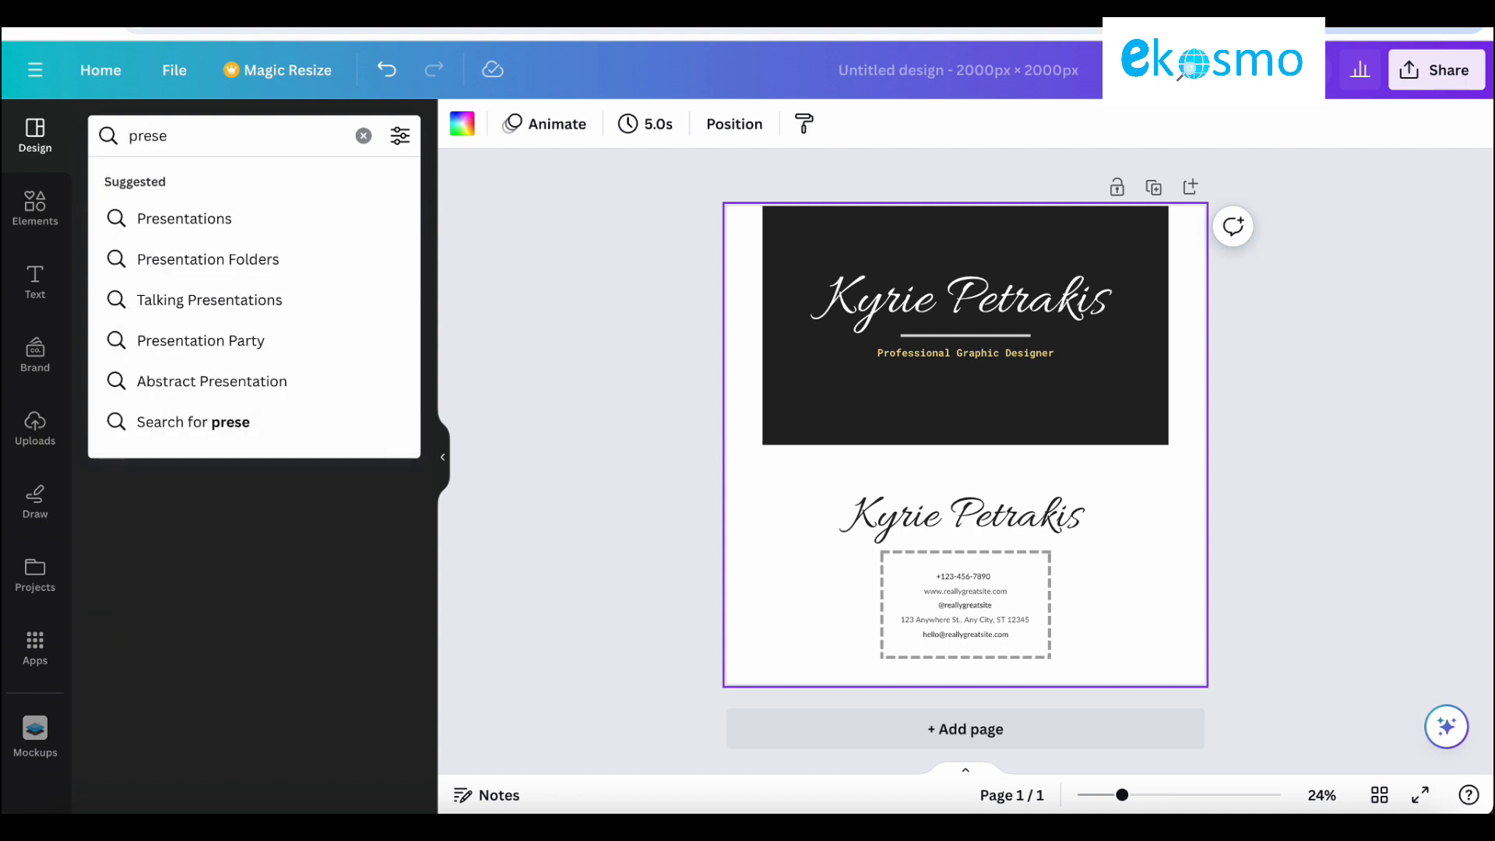
{"action": "left_click", "coordinate": [169, 219]}
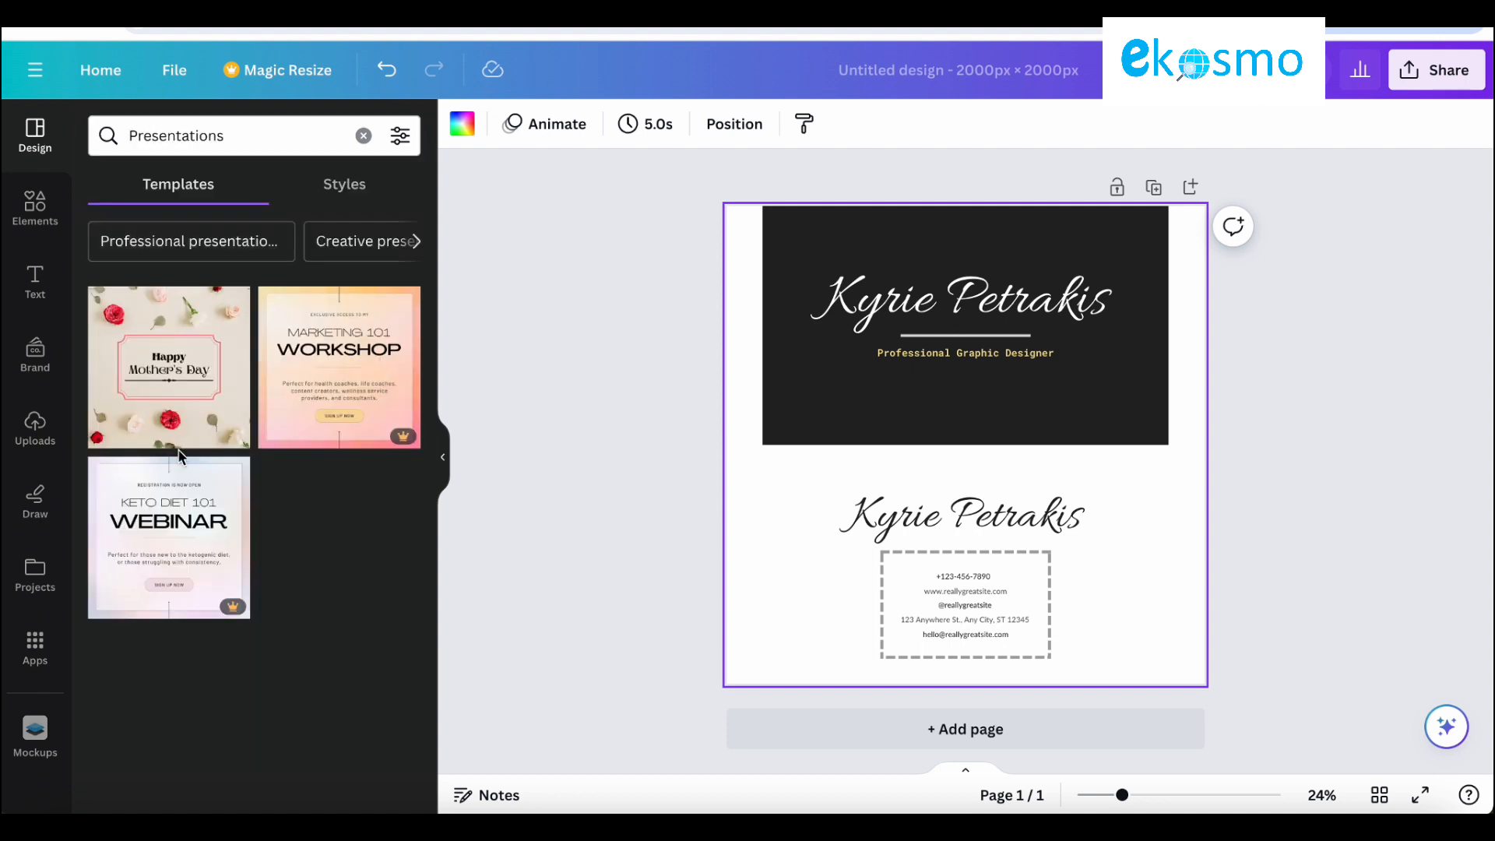
{"action": "left_click", "coordinate": [182, 399]}
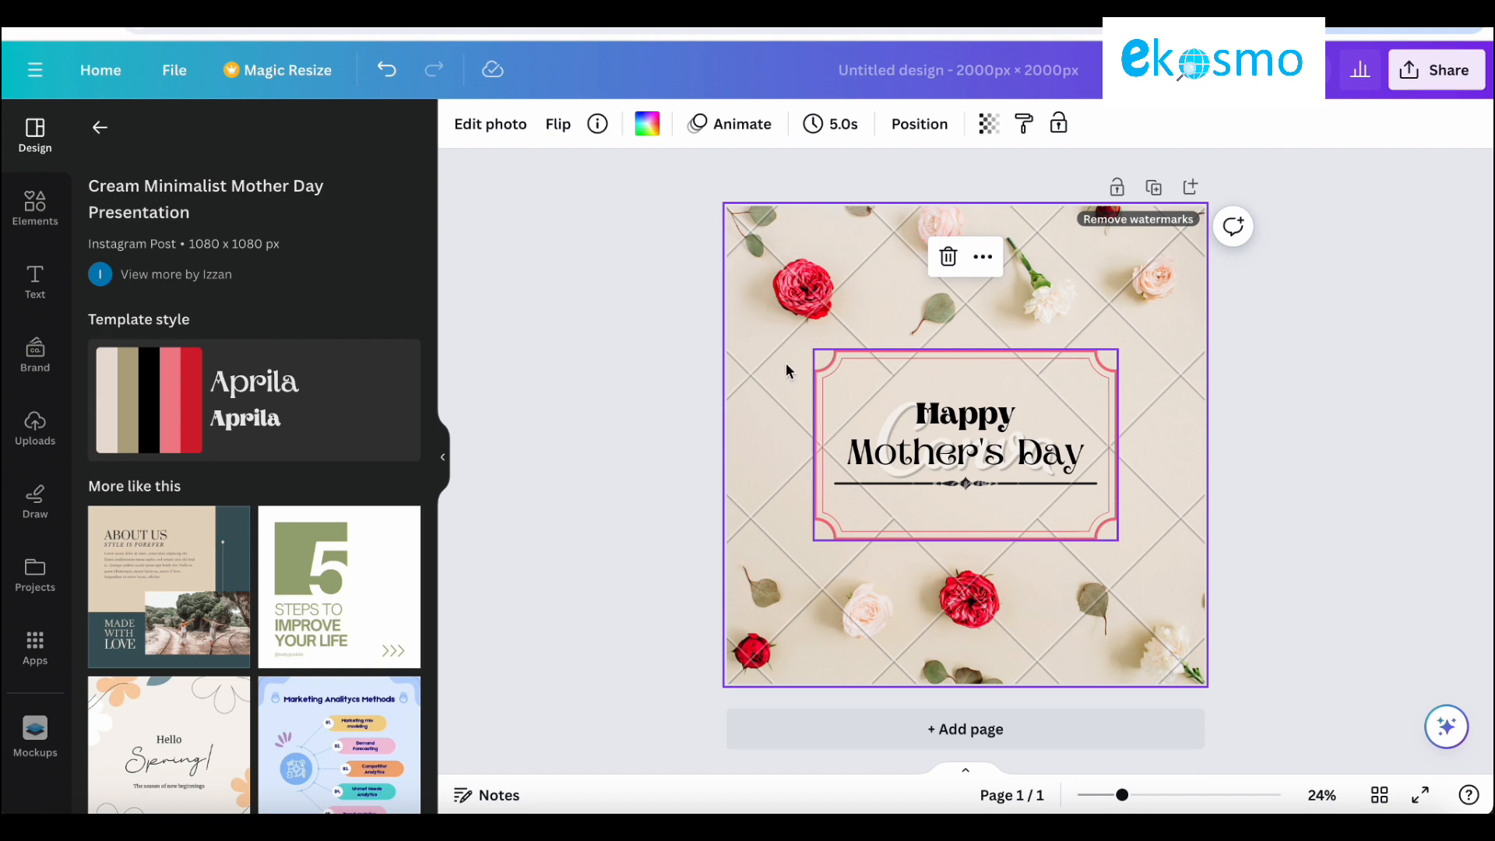
{"action": "left_click", "coordinate": [99, 127]}
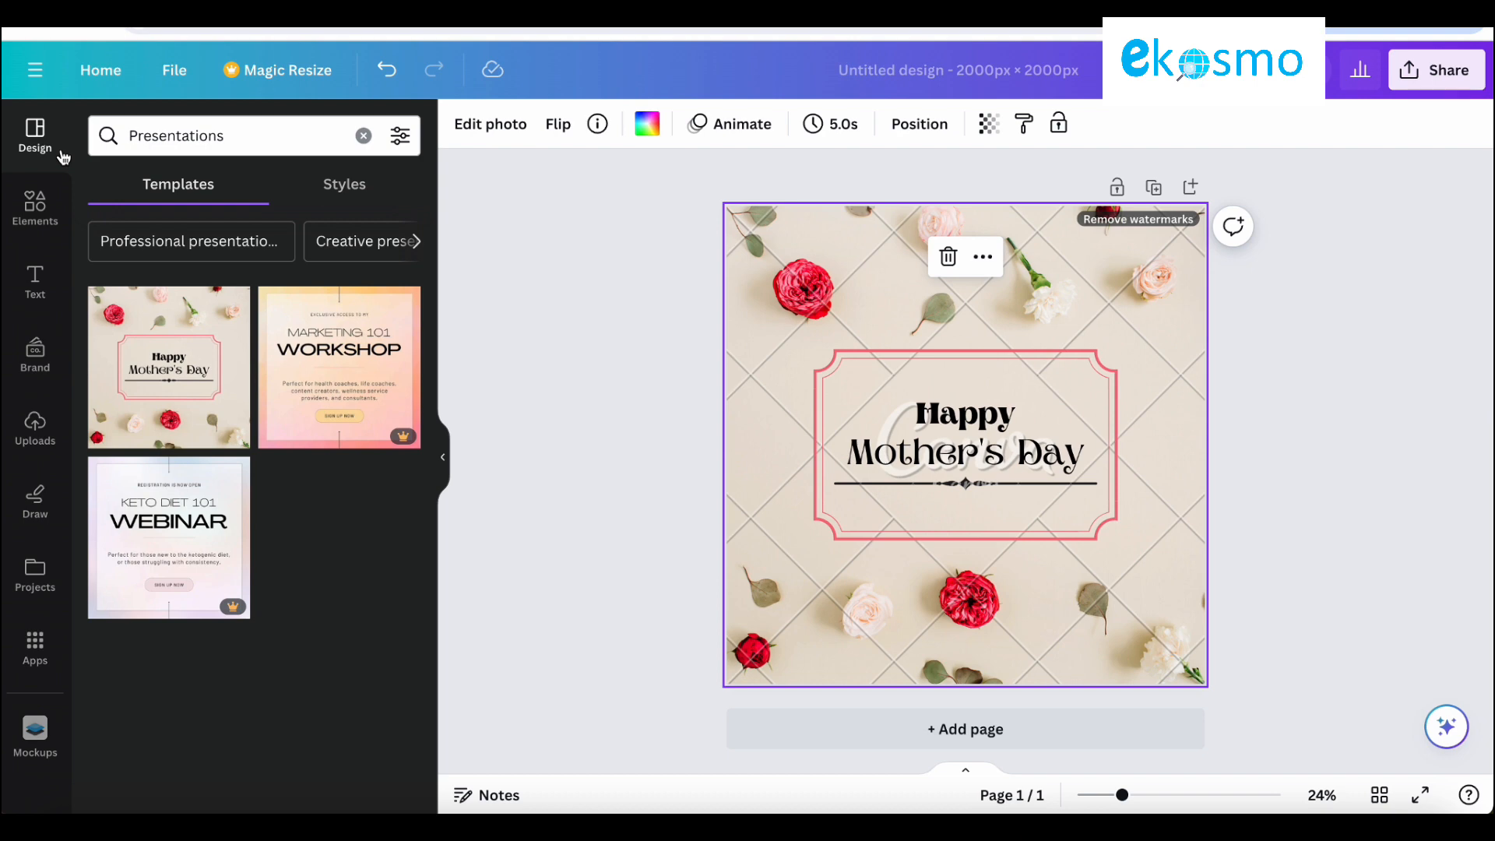
Step: Add a blank second page and delete the first page with the Mother's Day design
{"action": "left_click", "coordinate": [35, 206]}
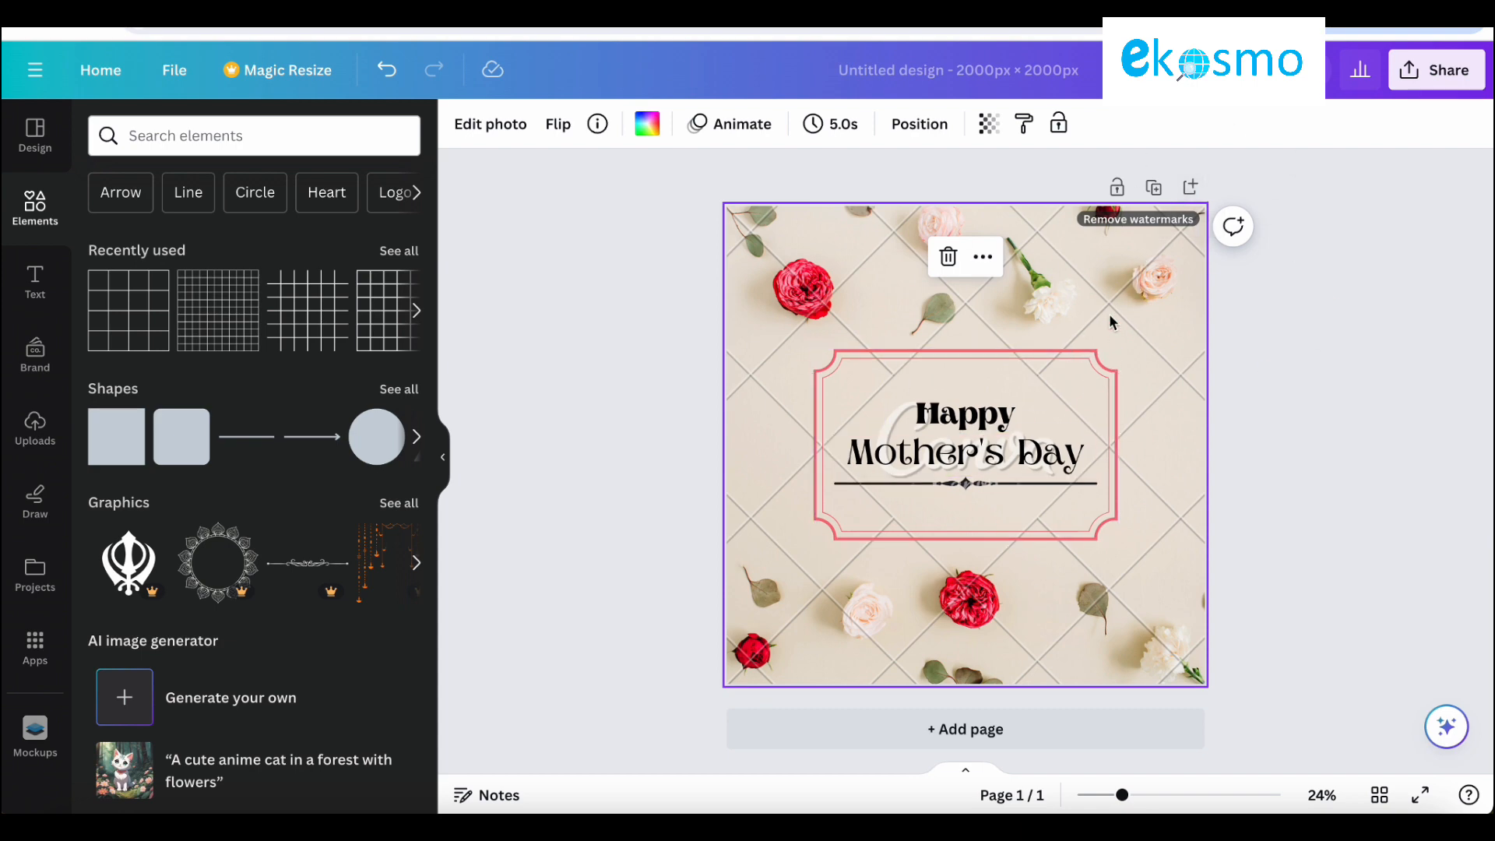
{"action": "left_click", "coordinate": [939, 739]}
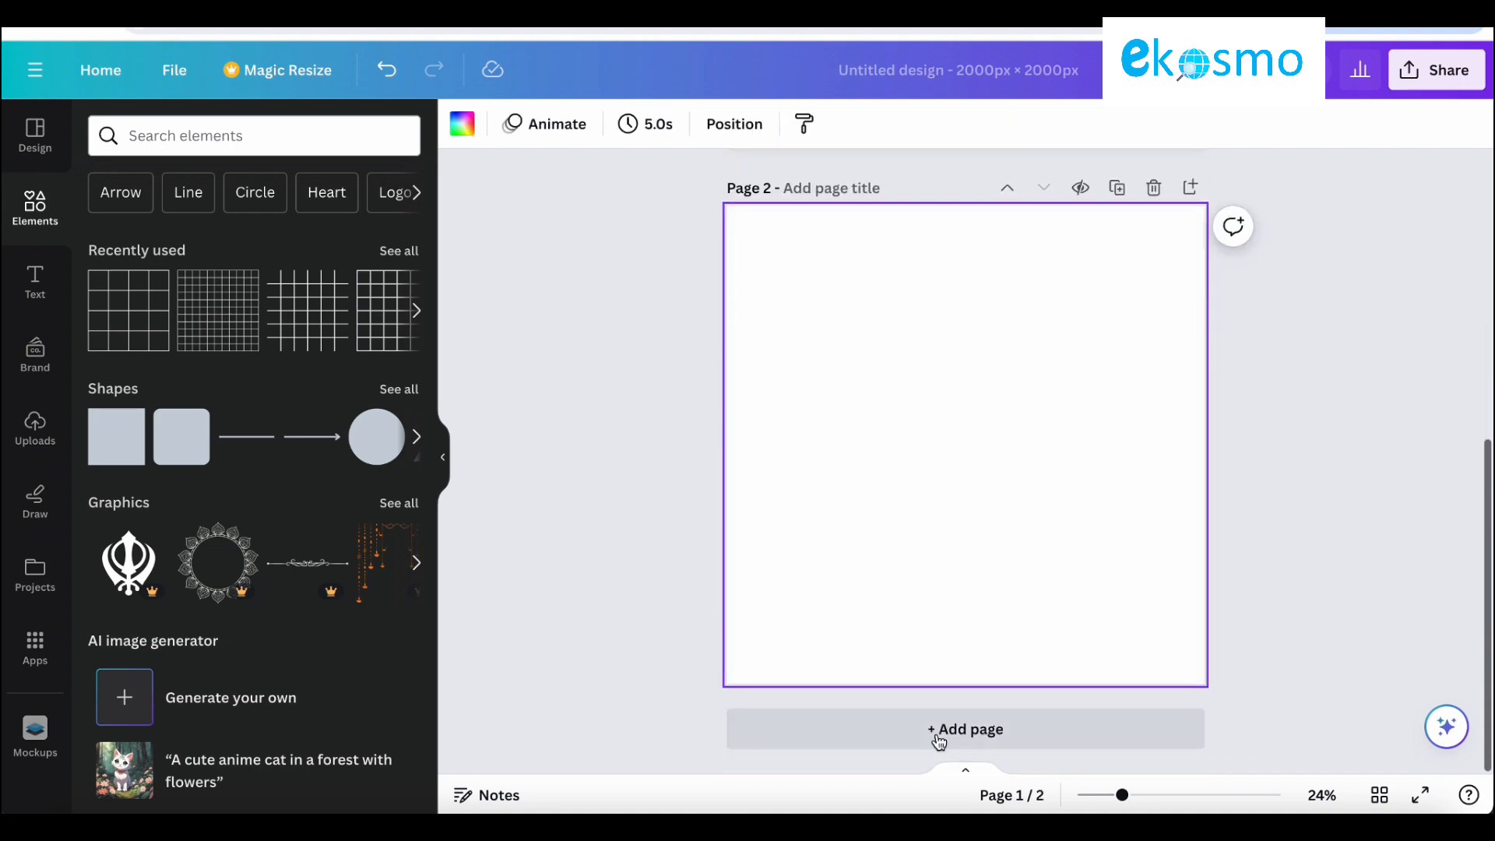
{"action": "scroll", "coordinate": [1009, 452], "scroll_direction": "up", "scroll_amount": 6}
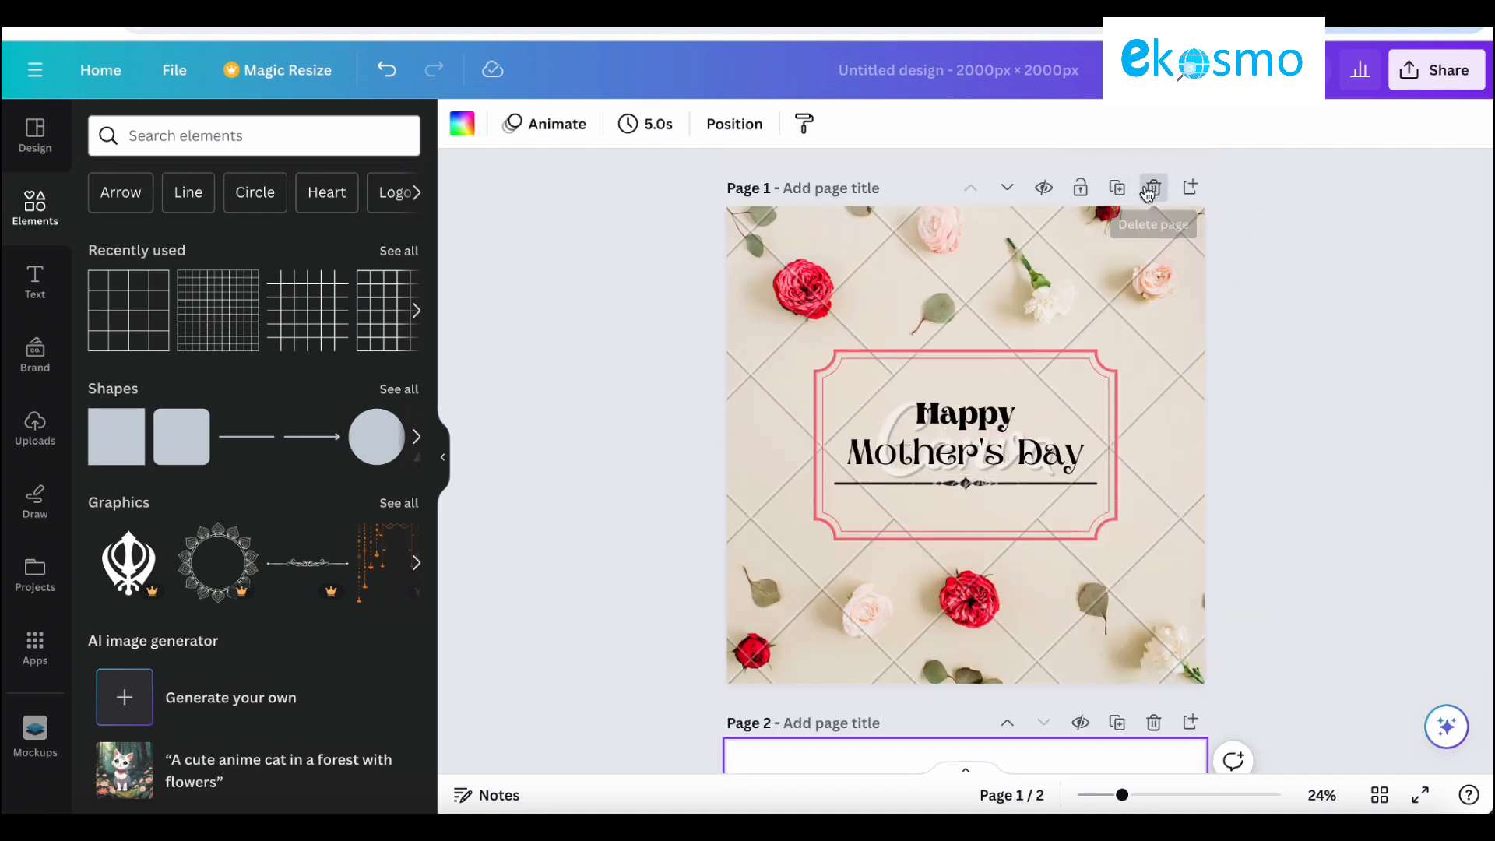
{"action": "left_click", "coordinate": [1151, 188]}
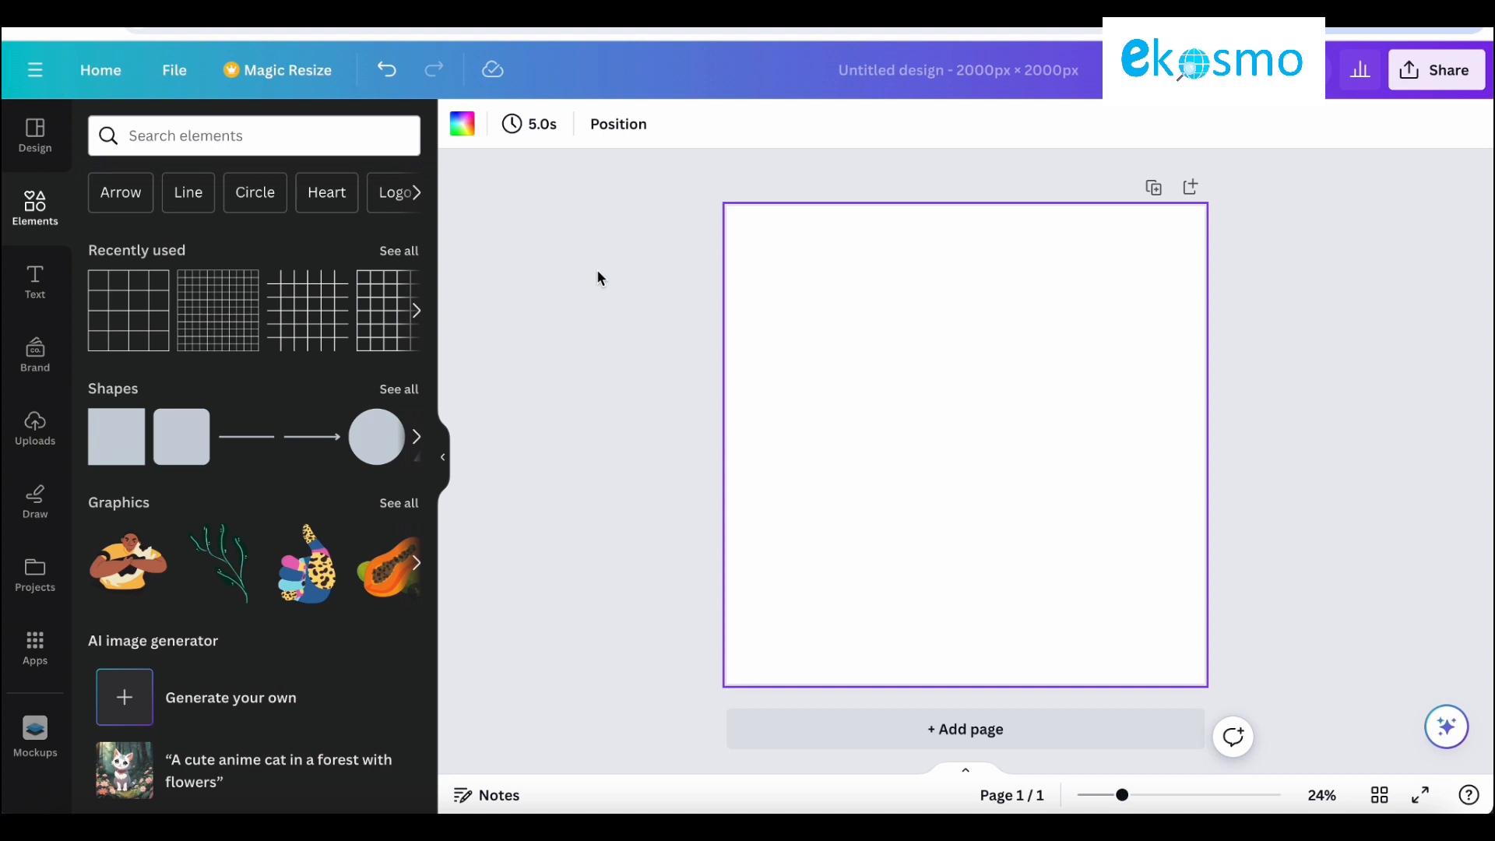
Step: Search the elements for "makeup" and look through the combined results
{"action": "left_click", "coordinate": [347, 133]}
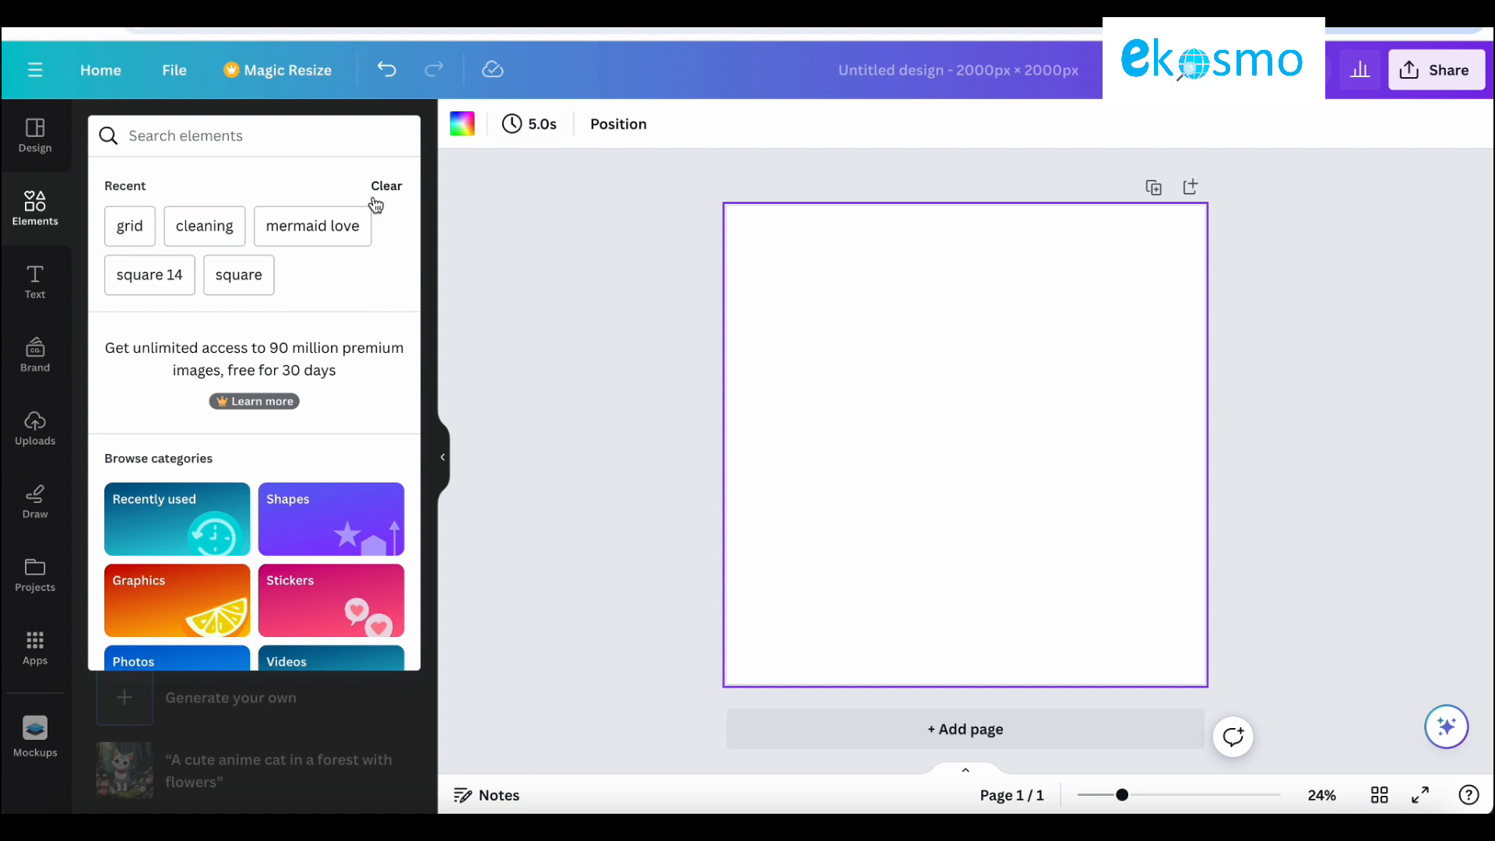
{"action": "left_click", "coordinate": [305, 129]}
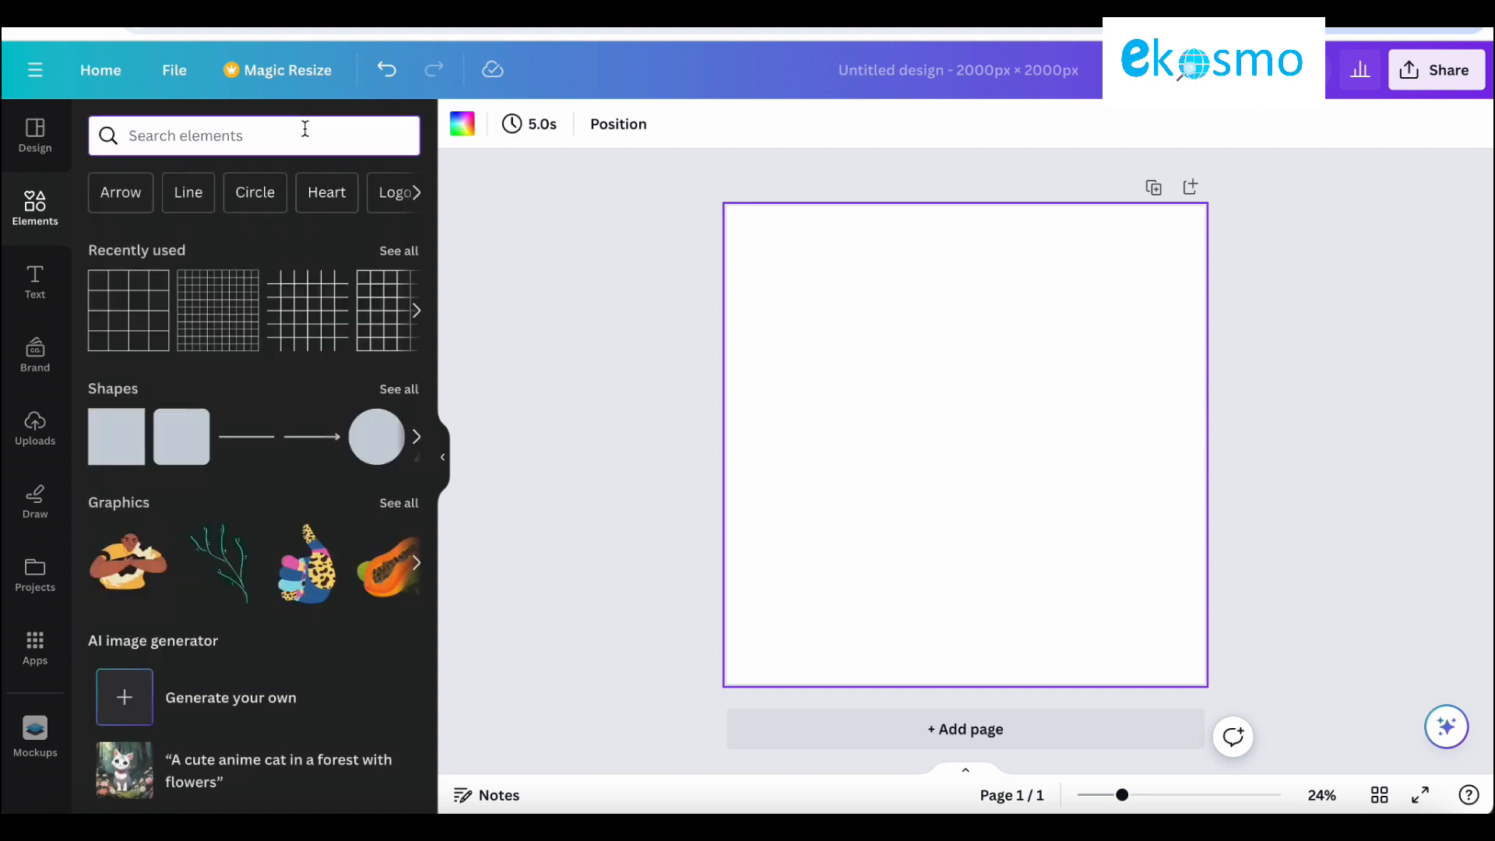
{"action": "type", "text": "makeup"}
{"action": "key", "text": "Return"}
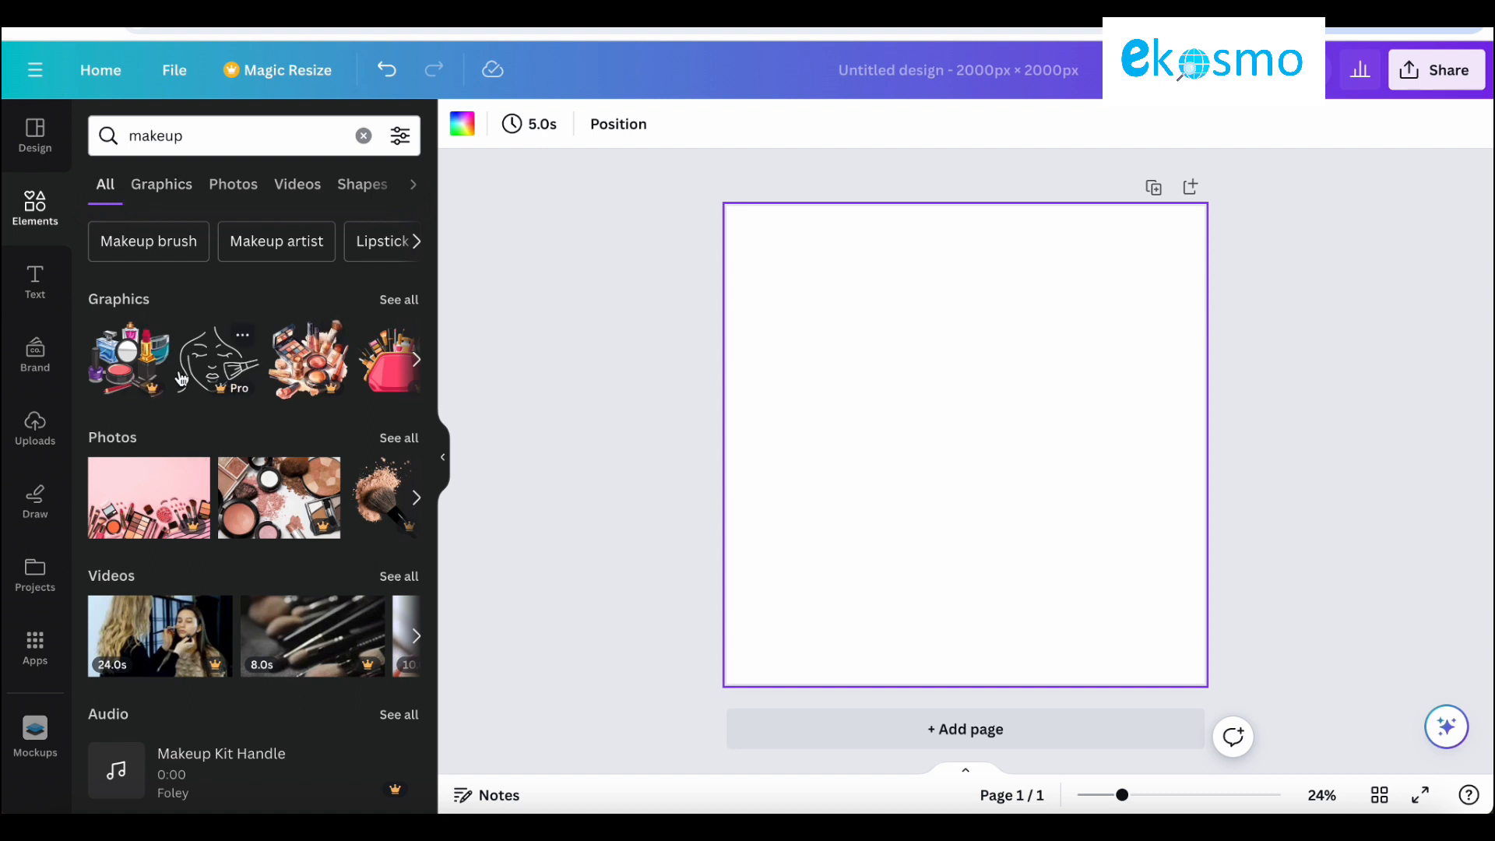
{"action": "scroll", "coordinate": [207, 482], "scroll_direction": "down", "scroll_amount": 1}
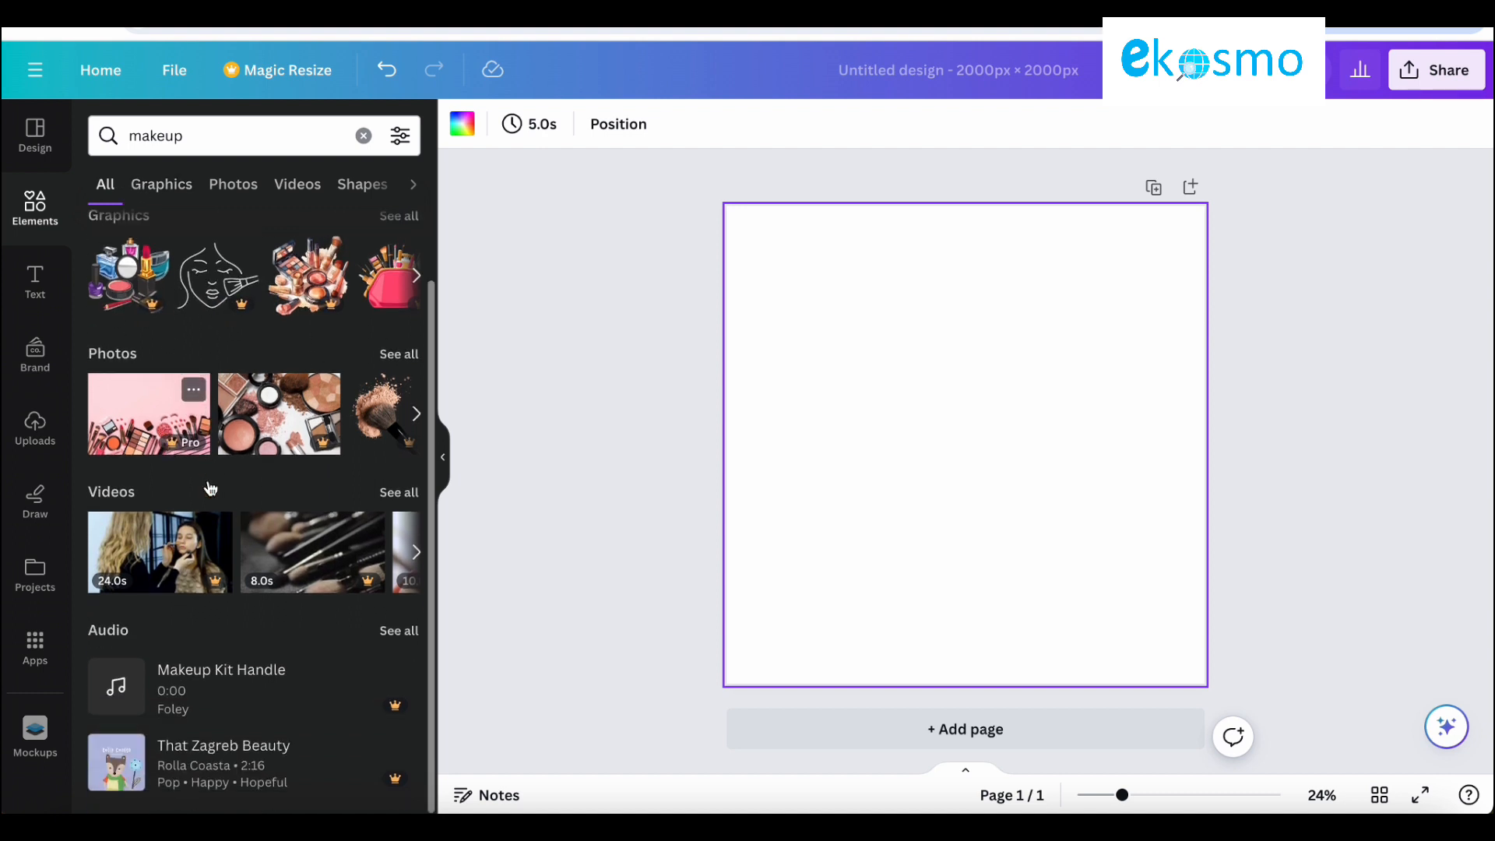
{"action": "scroll", "coordinate": [207, 479], "scroll_direction": "up", "scroll_amount": 1}
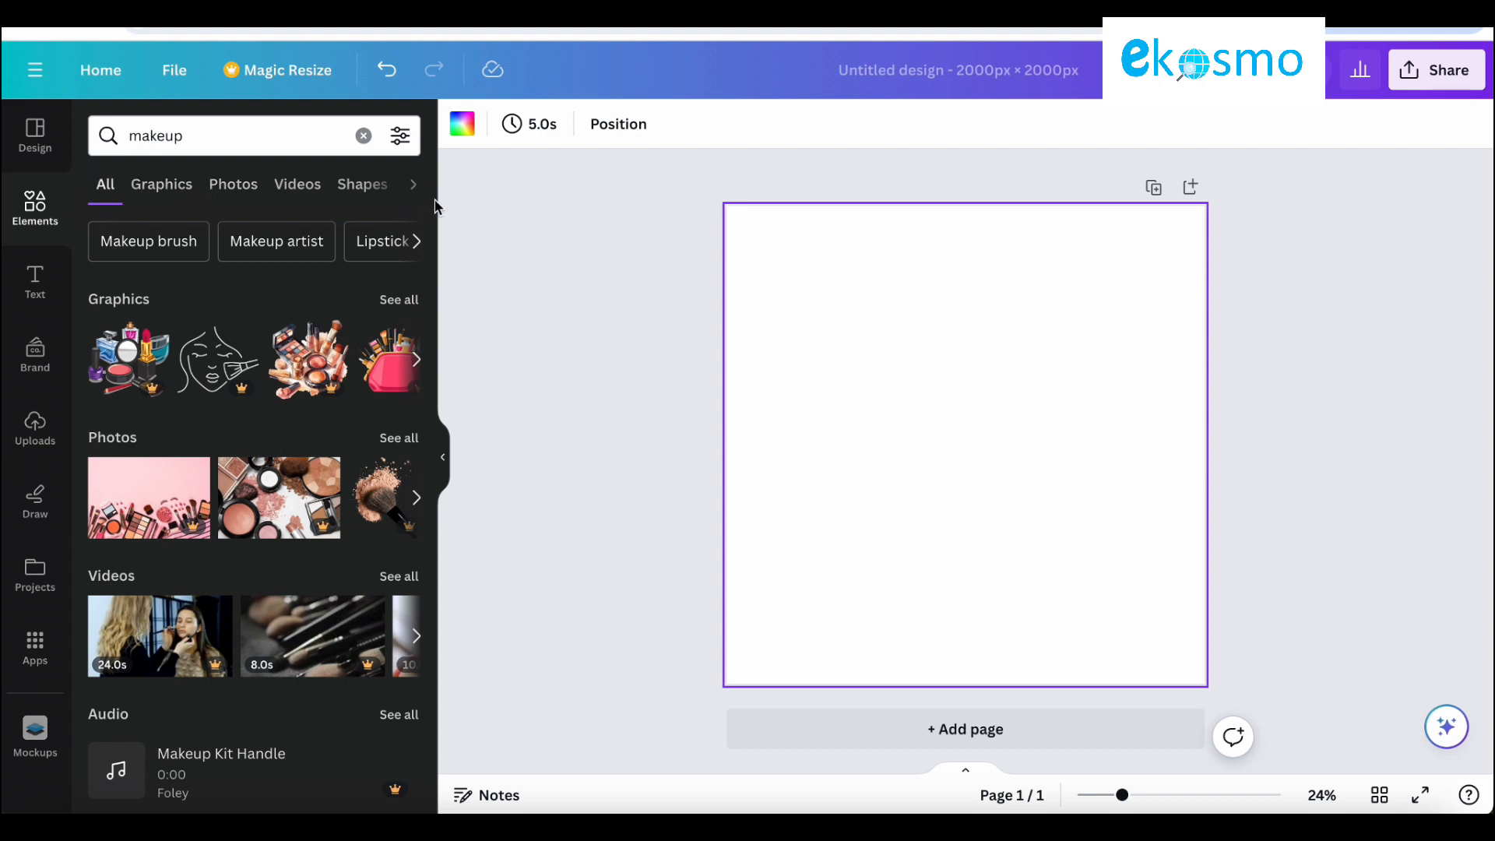
Step: Look through the makeup results by category: graphics, photos, videos, shapes, audio and frames
{"action": "left_click", "coordinate": [162, 181]}
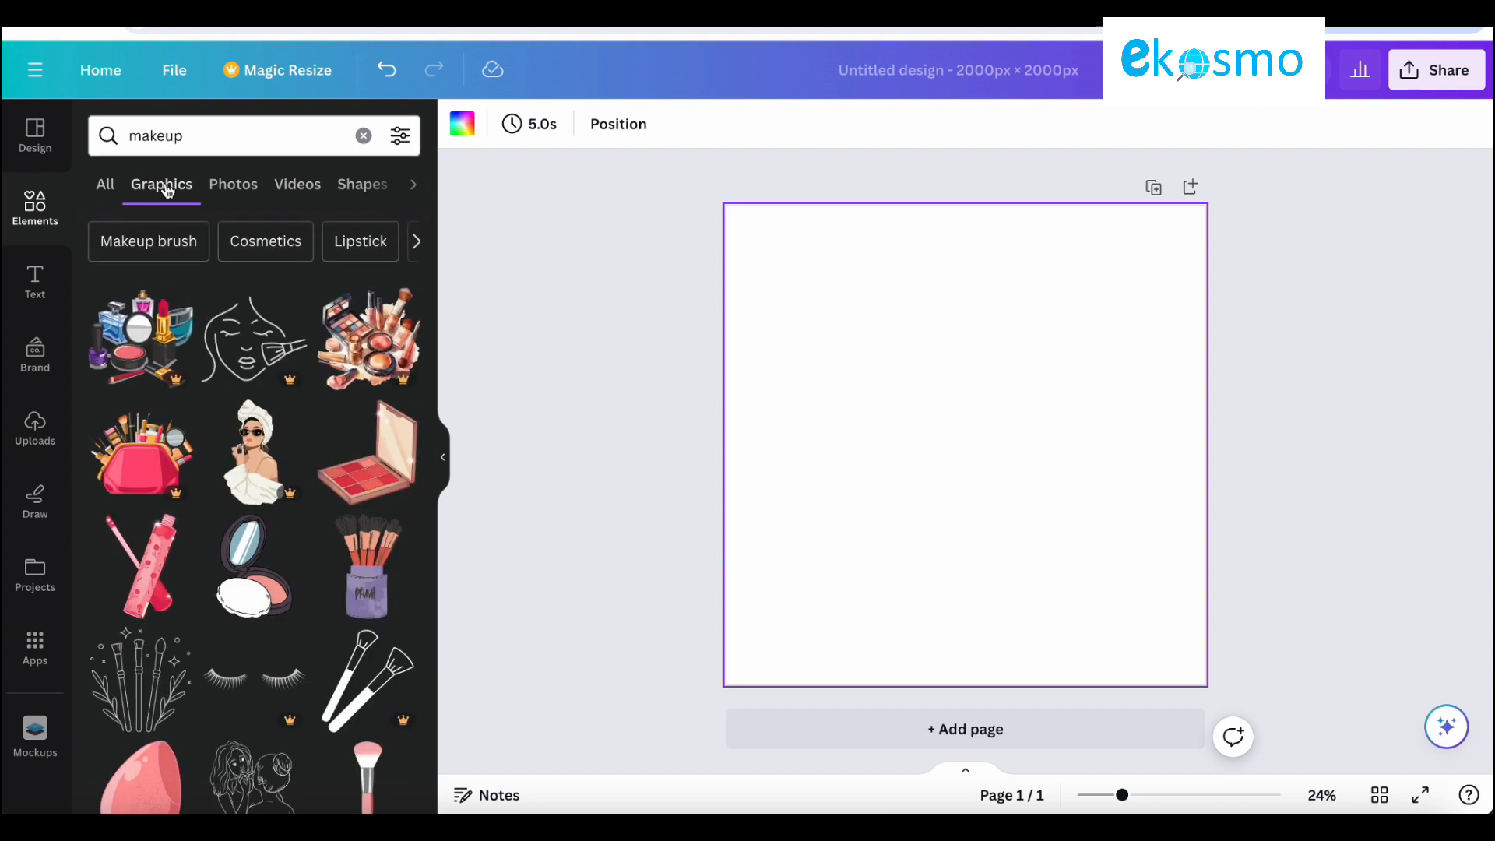
{"action": "left_click", "coordinate": [238, 189]}
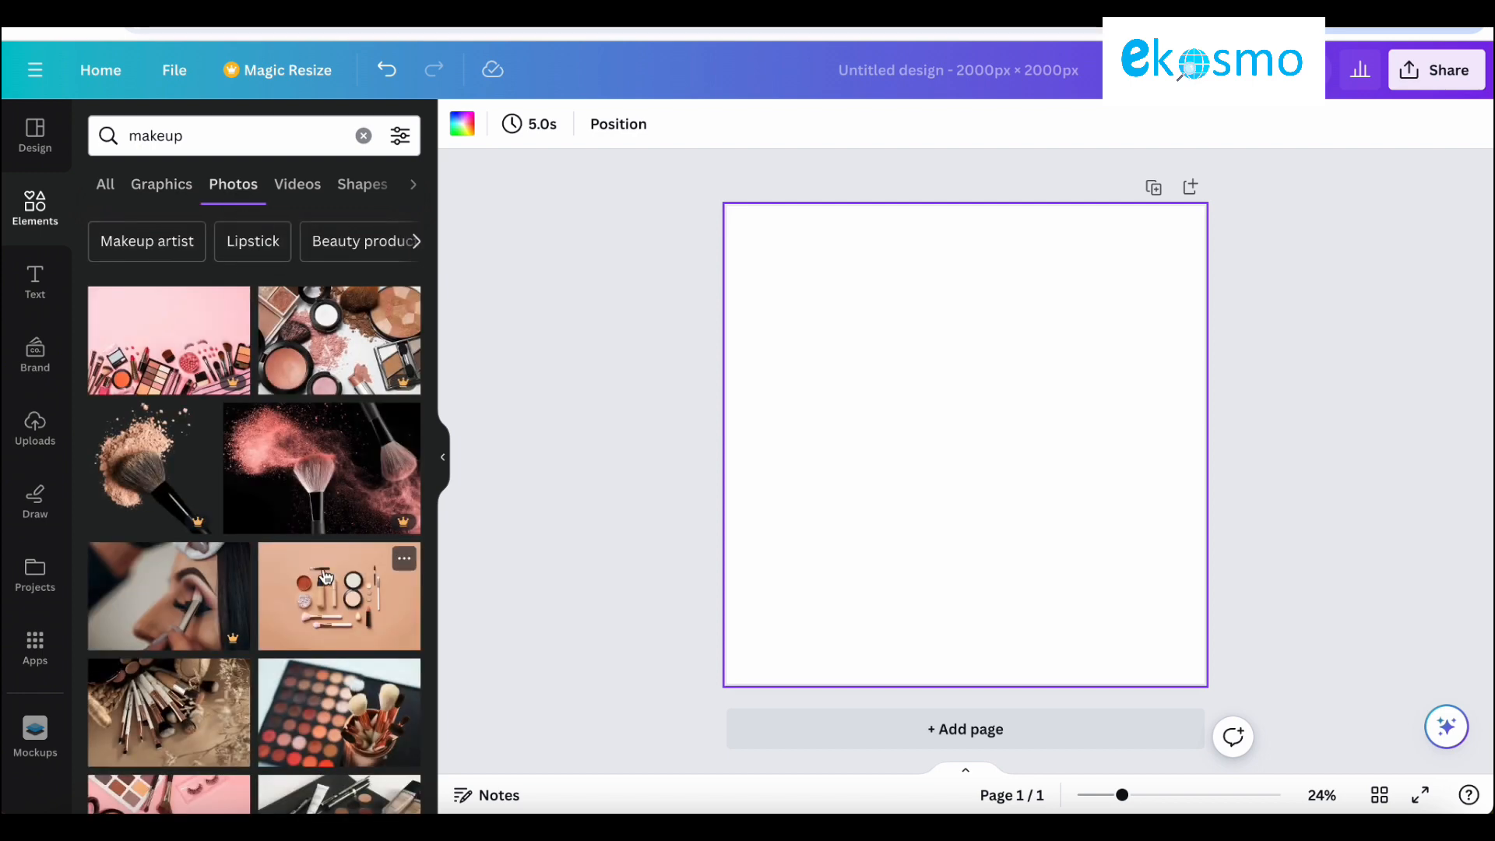
{"action": "scroll", "coordinate": [325, 576], "scroll_direction": "down", "scroll_amount": 10}
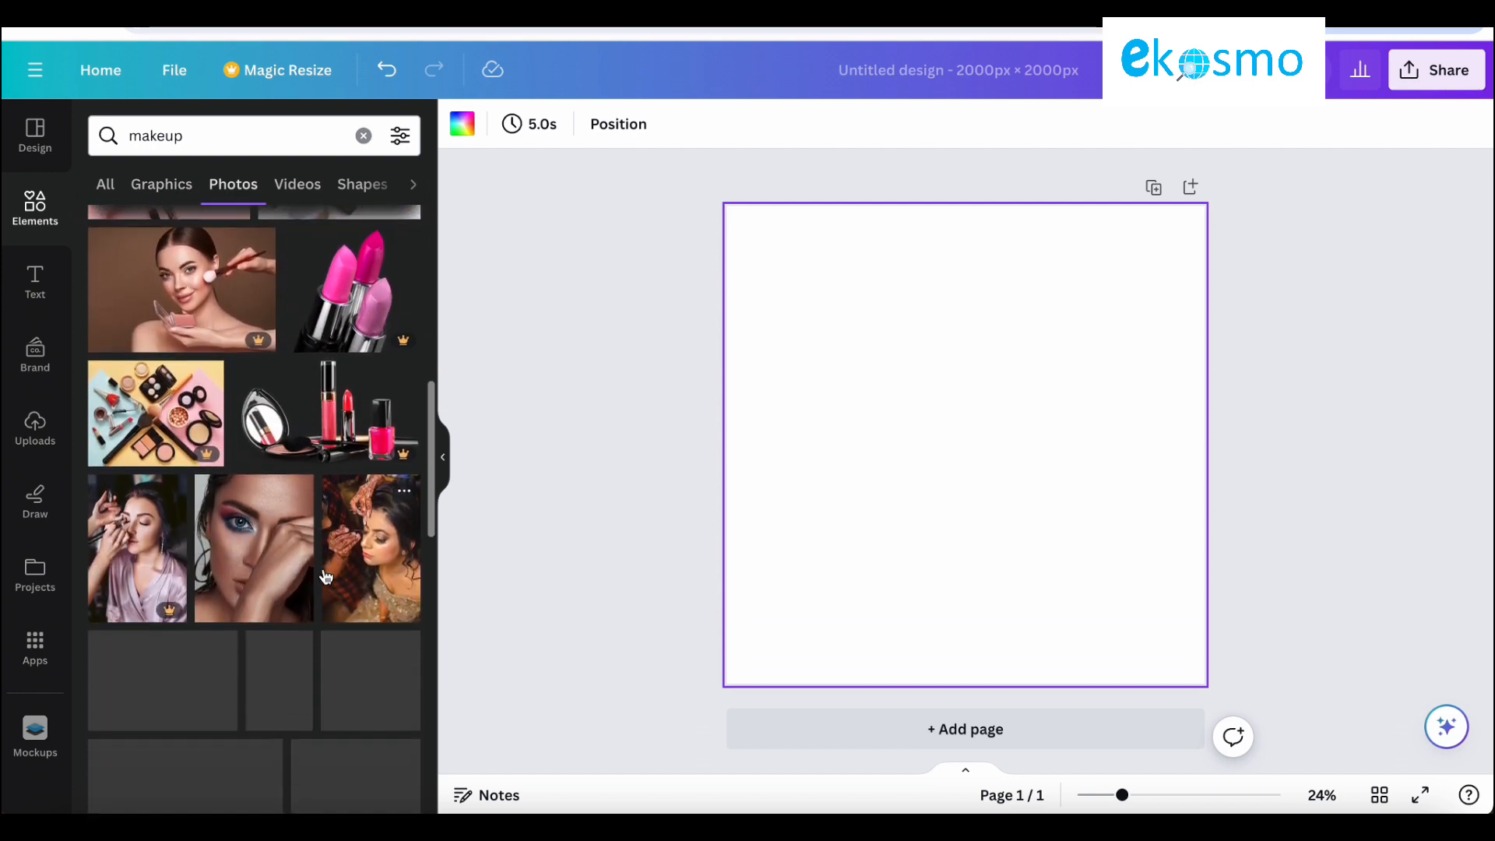
{"action": "left_click", "coordinate": [292, 184]}
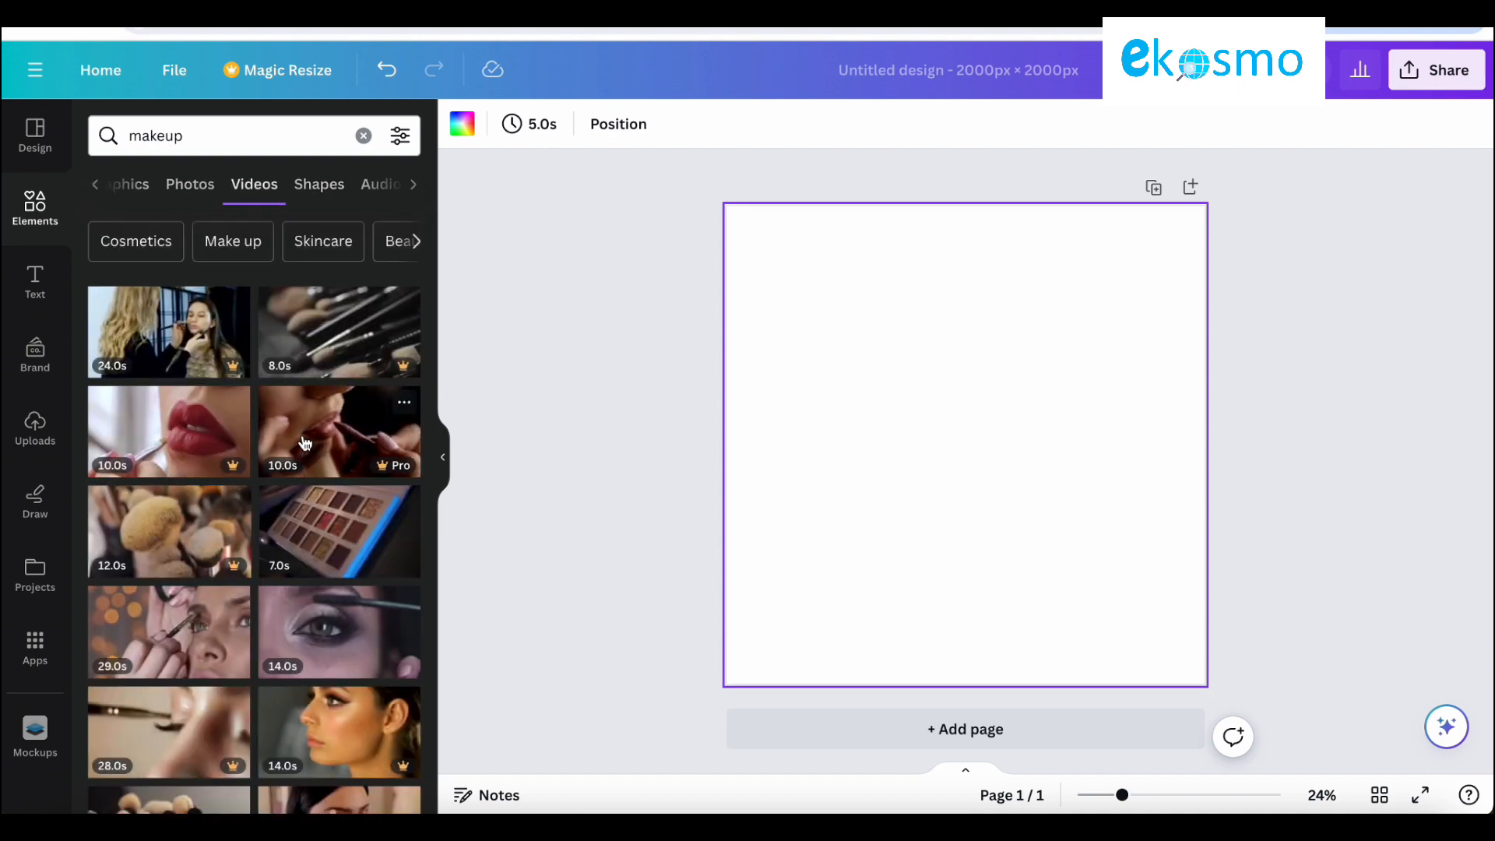
{"action": "left_click", "coordinate": [331, 185]}
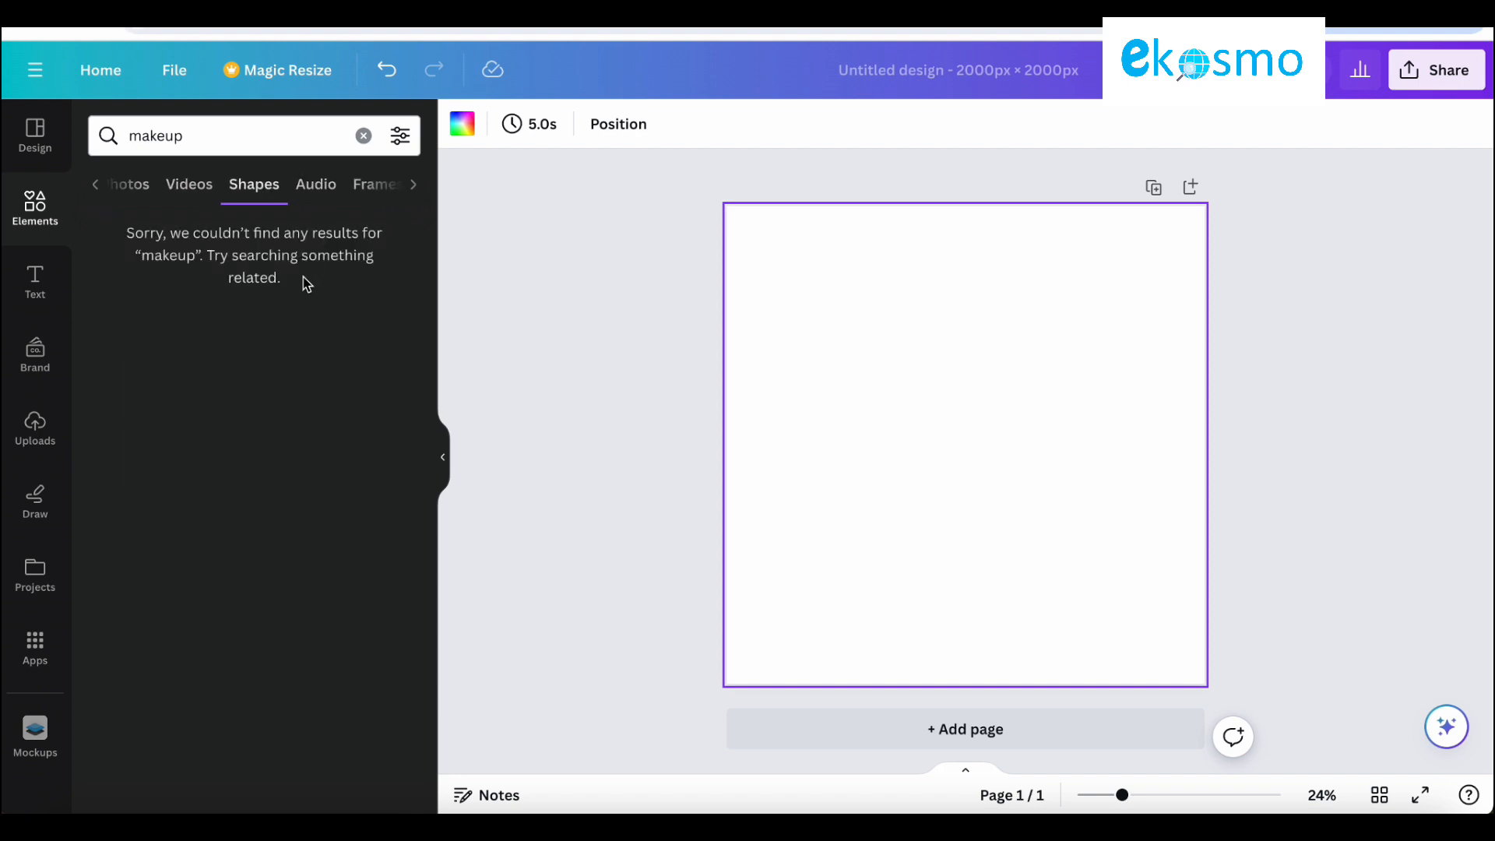
{"action": "double_click", "coordinate": [187, 135]}
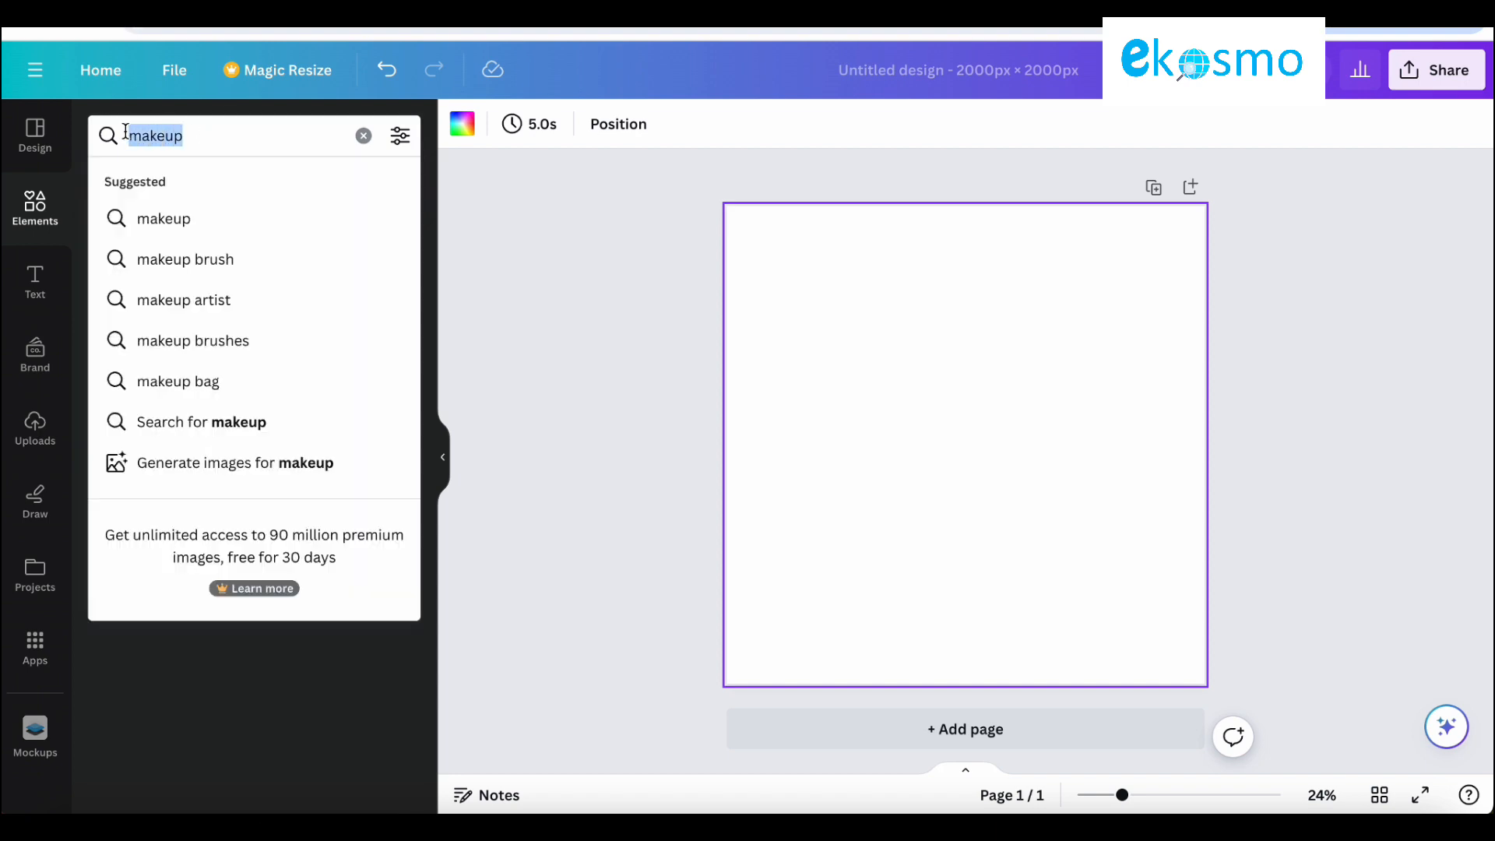
{"action": "left_click", "coordinate": [289, 714]}
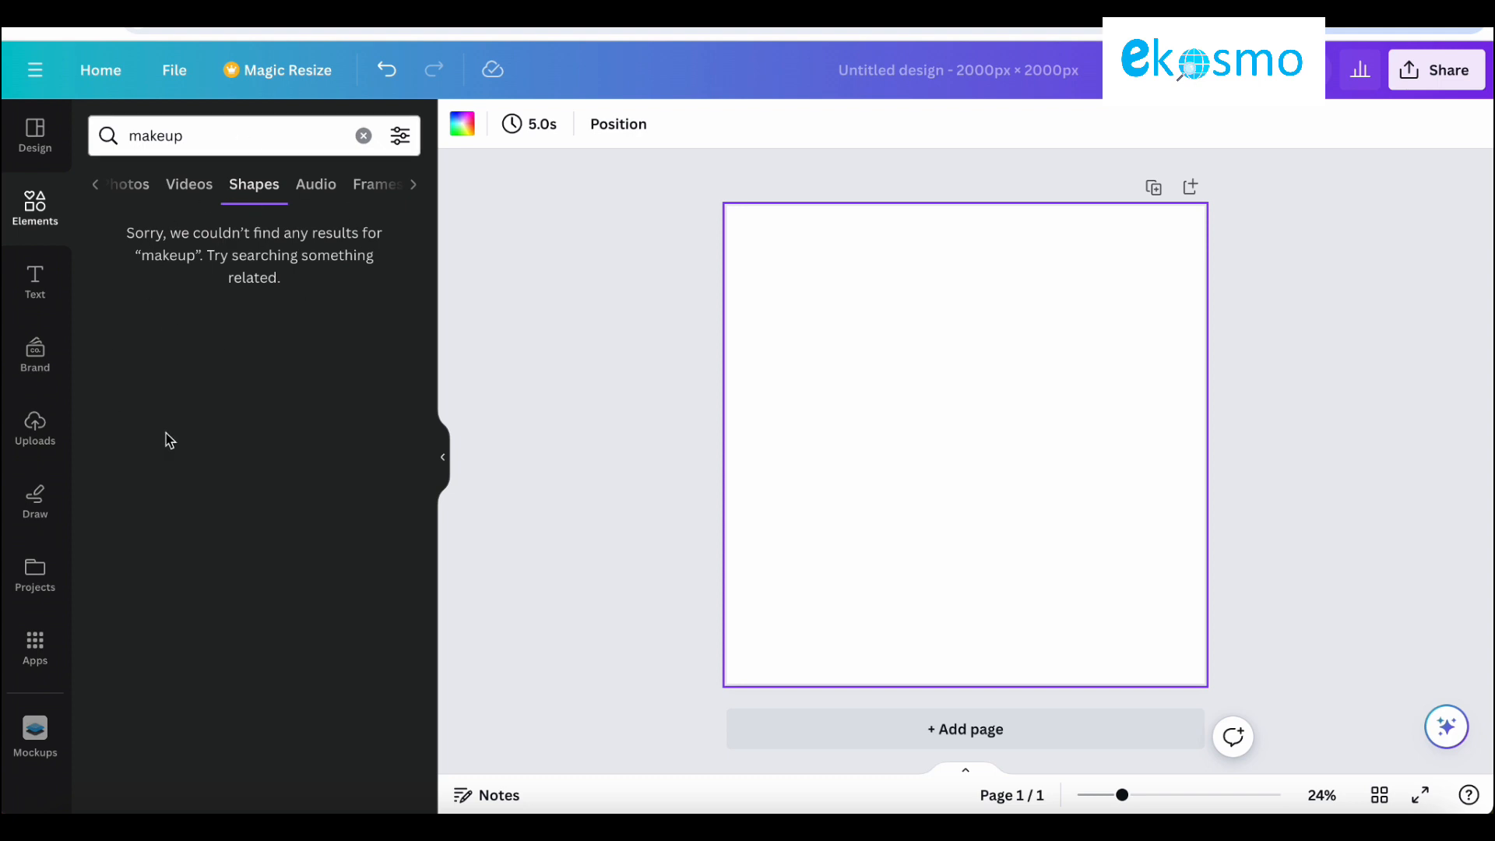
{"action": "left_click", "coordinate": [326, 187]}
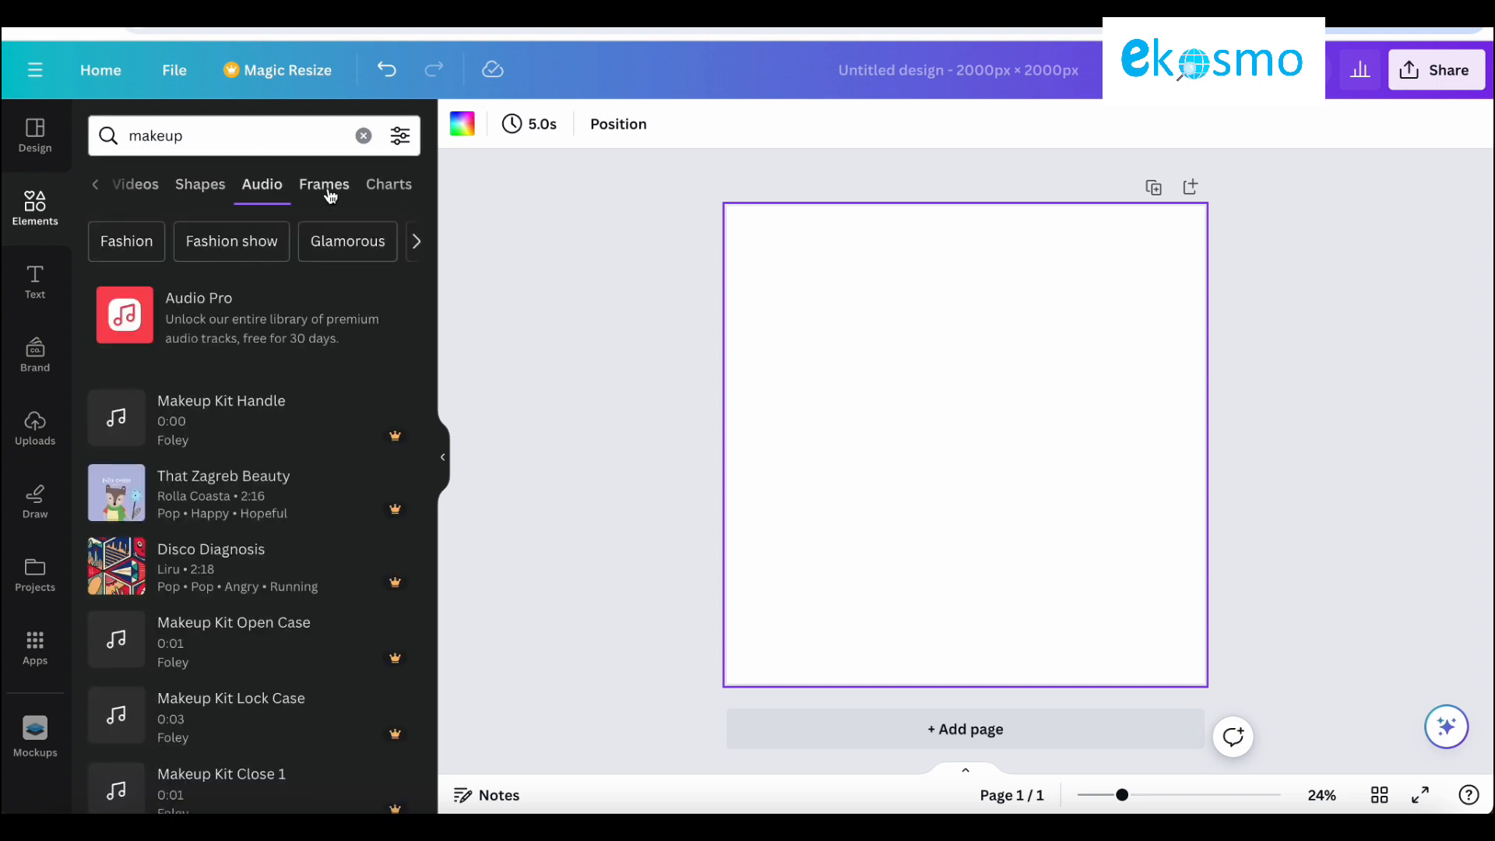
{"action": "left_click", "coordinate": [327, 188]}
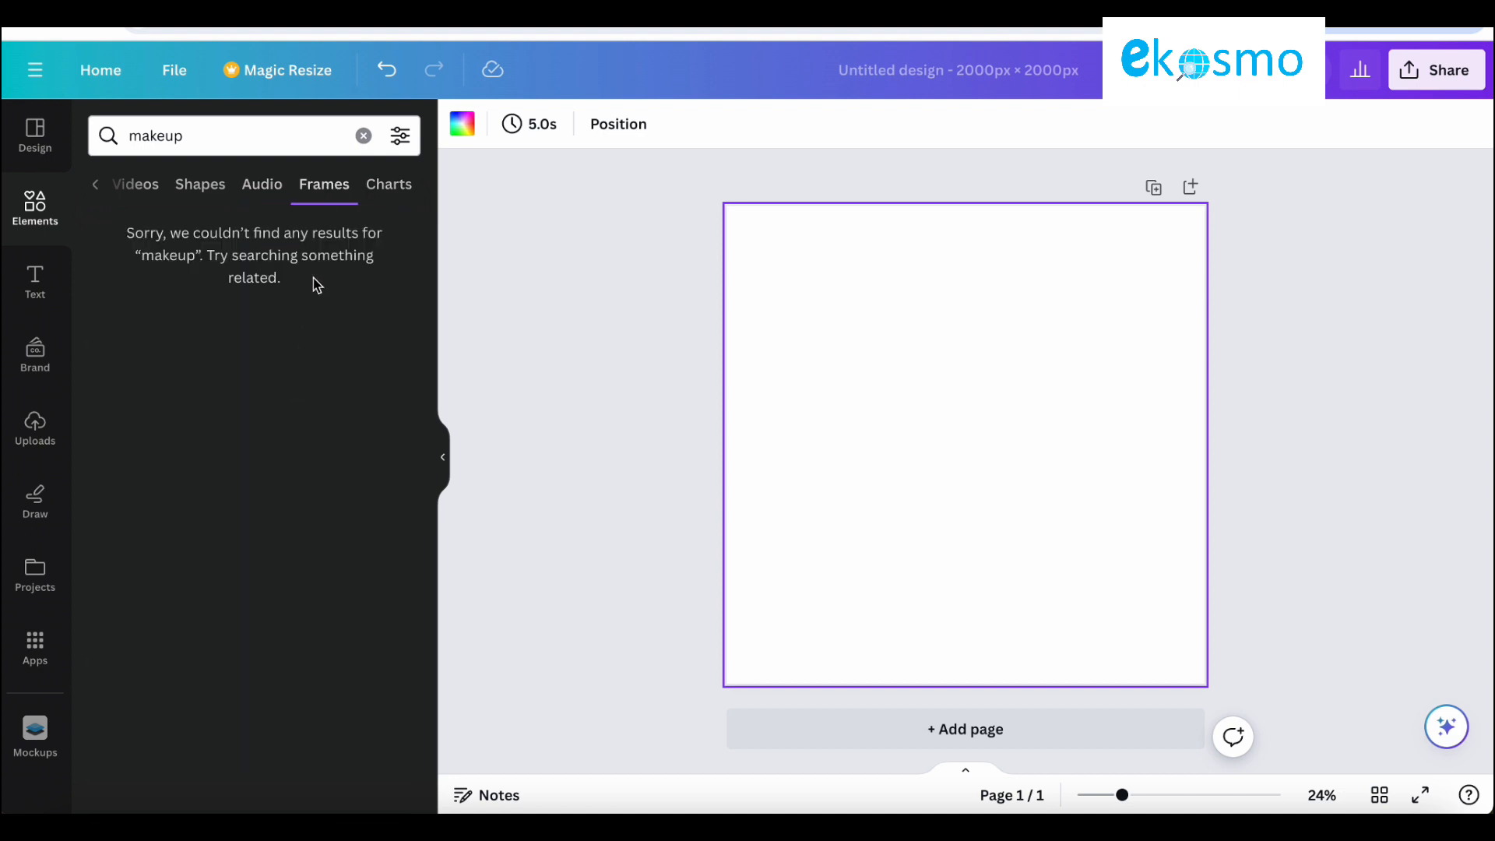
Step: Replace the element search term with "square" and run the search
{"action": "left_click", "coordinate": [215, 129]}
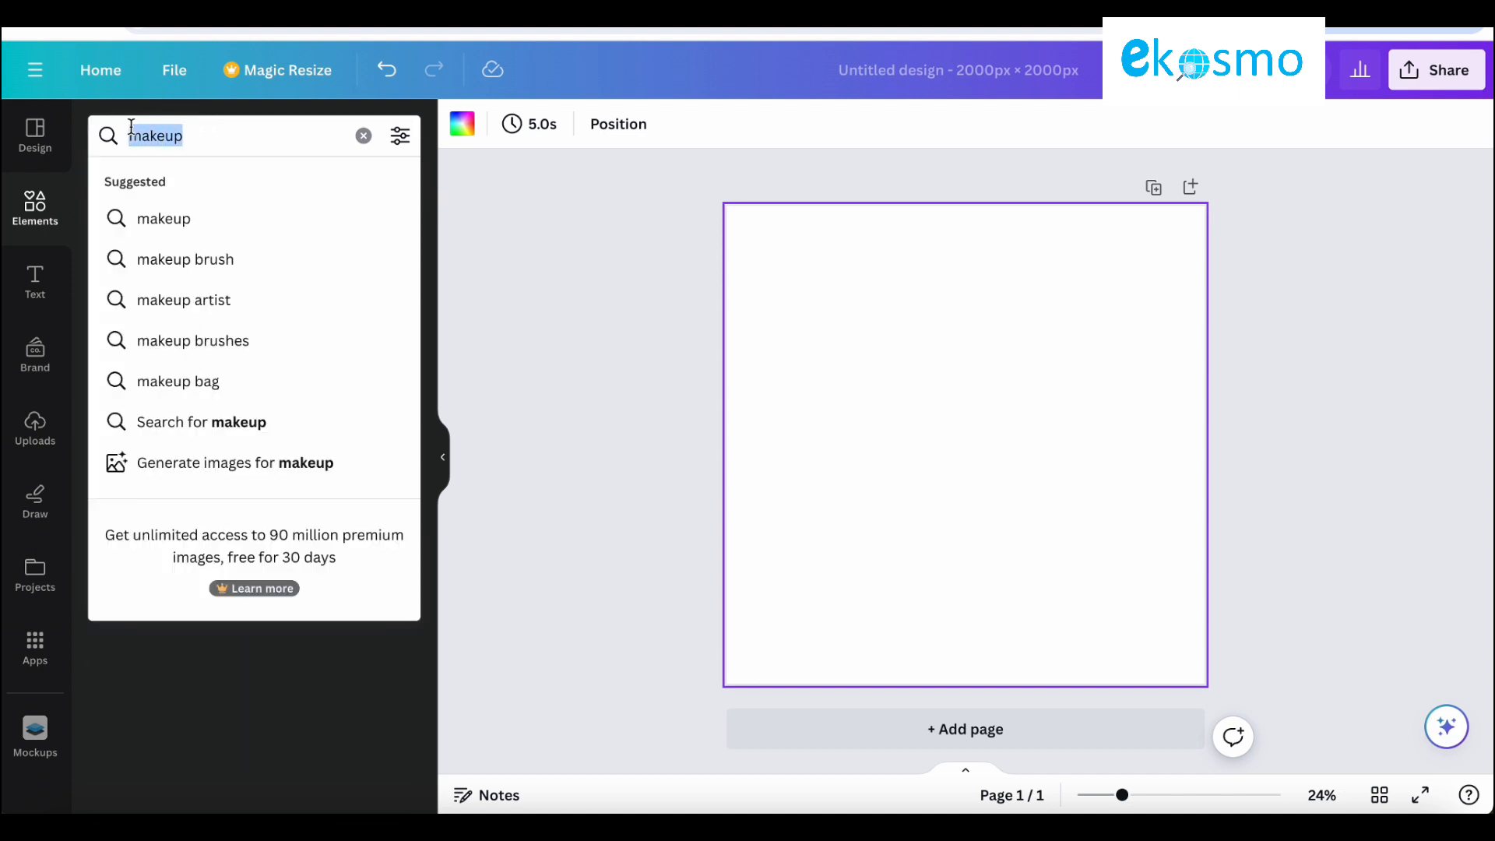
{"action": "left_click", "coordinate": [288, 657]}
{"action": "left_click", "coordinate": [236, 138]}
{"action": "key", "text": "BackSpace"}
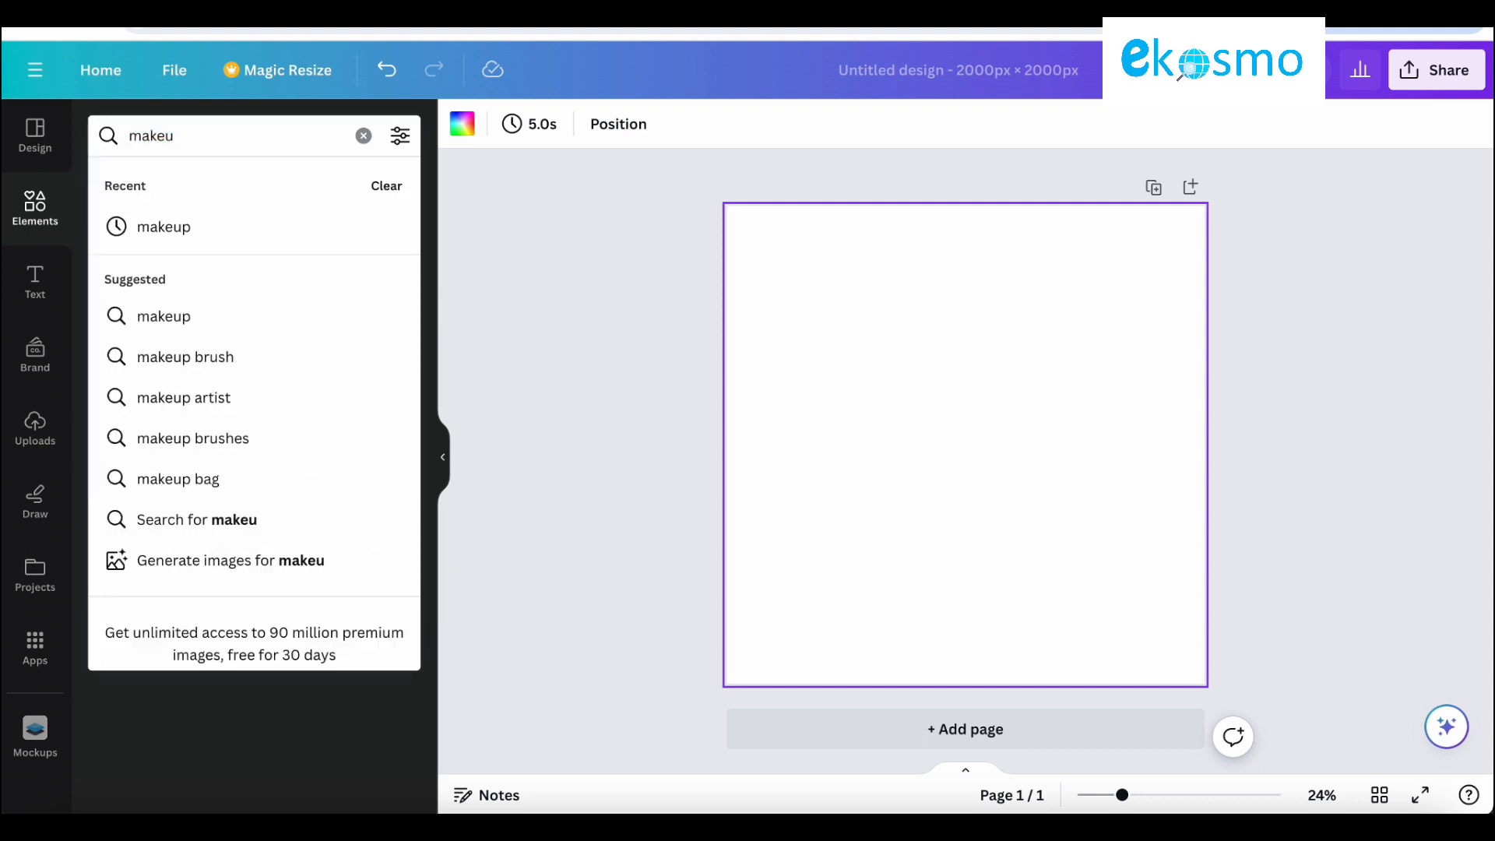
{"action": "key", "text": "BackSpace"}
{"action": "key", "text": "BackSpace"}
{"action": "key", "text": "BackSpace"}
{"action": "key", "text": "BackSpace"}
{"action": "key", "text": "BackSpace"}
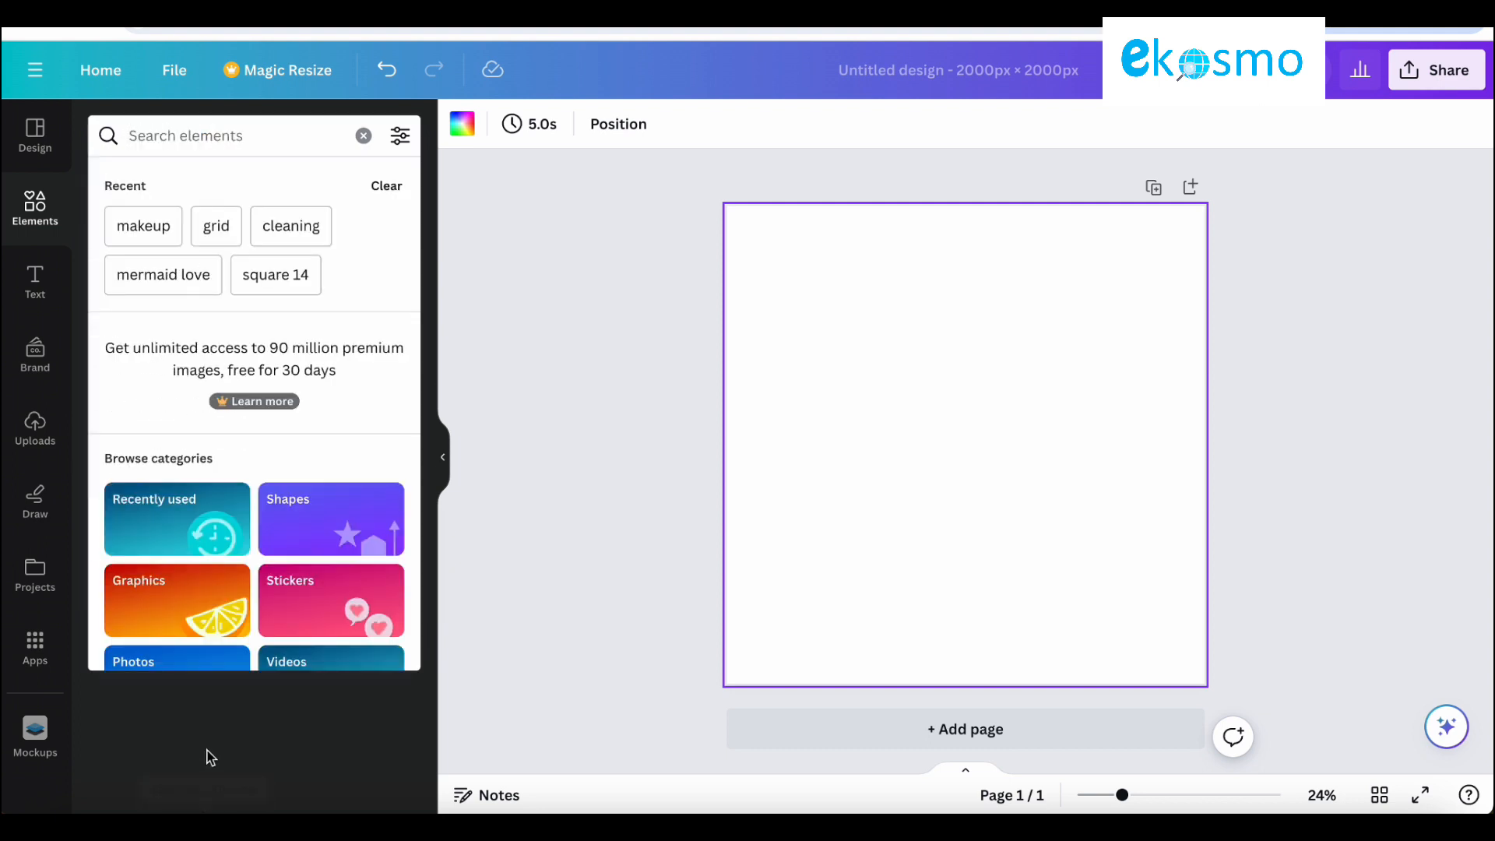
{"action": "type", "text": "squar"}
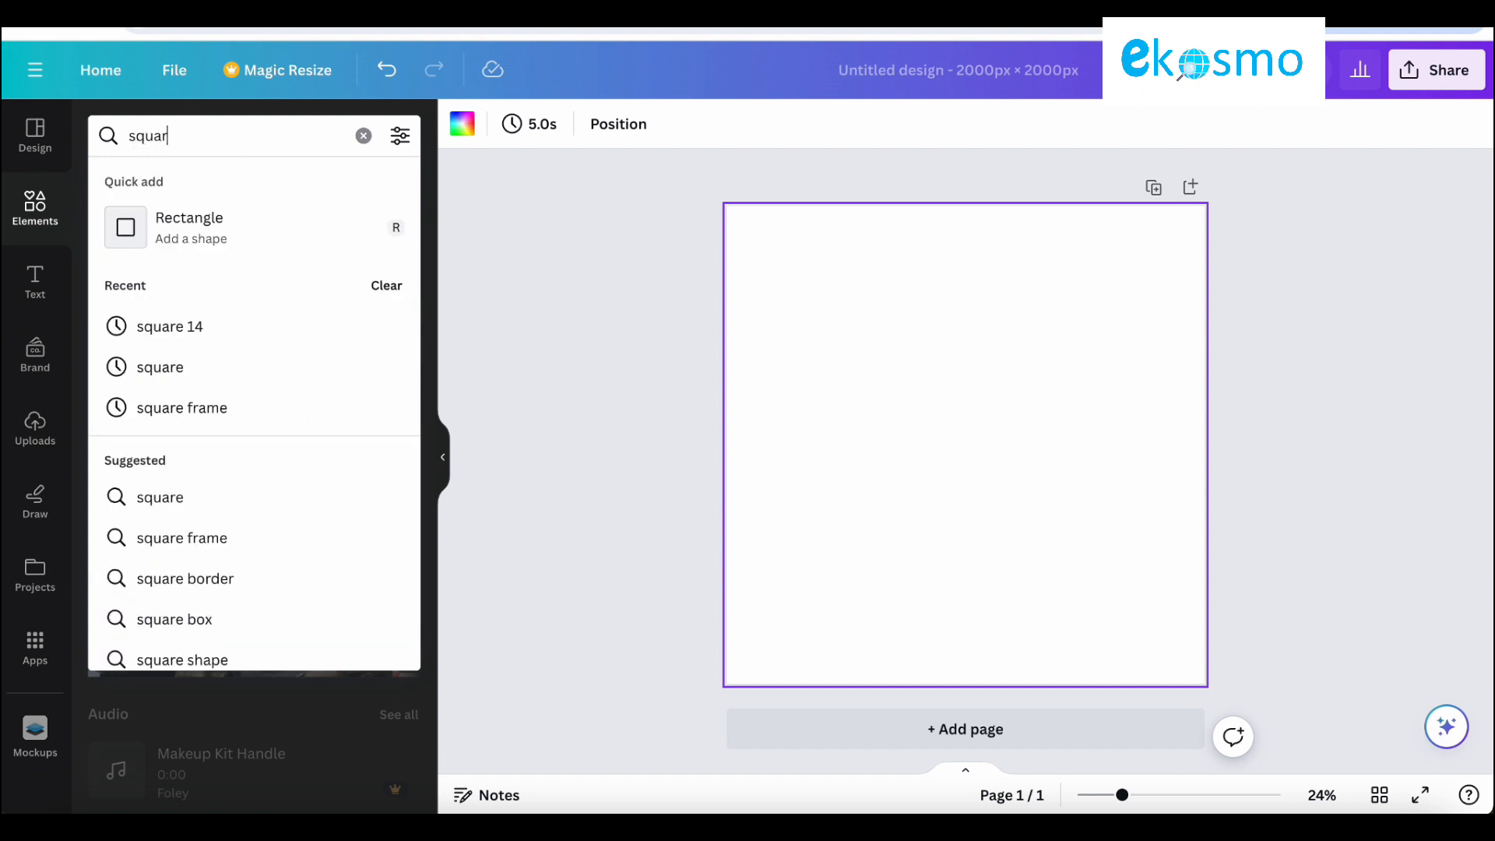
{"action": "type", "text": "e"}
{"action": "key", "text": "Return"}
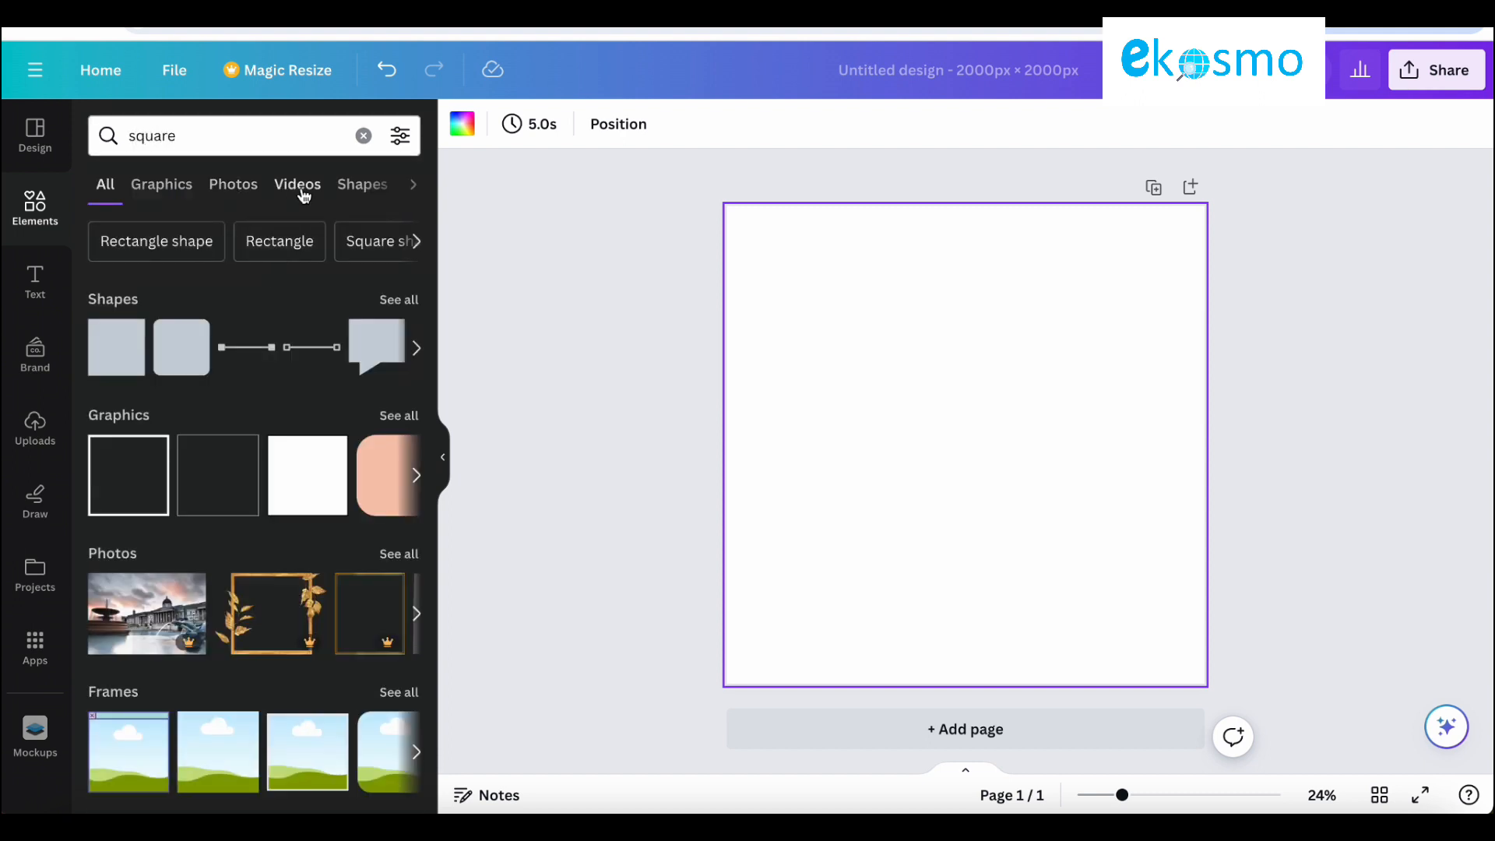
Step: Examine the square results in the shapes, audio, frames and charts categories, and return to the start of the category list
{"action": "left_click", "coordinate": [362, 185]}
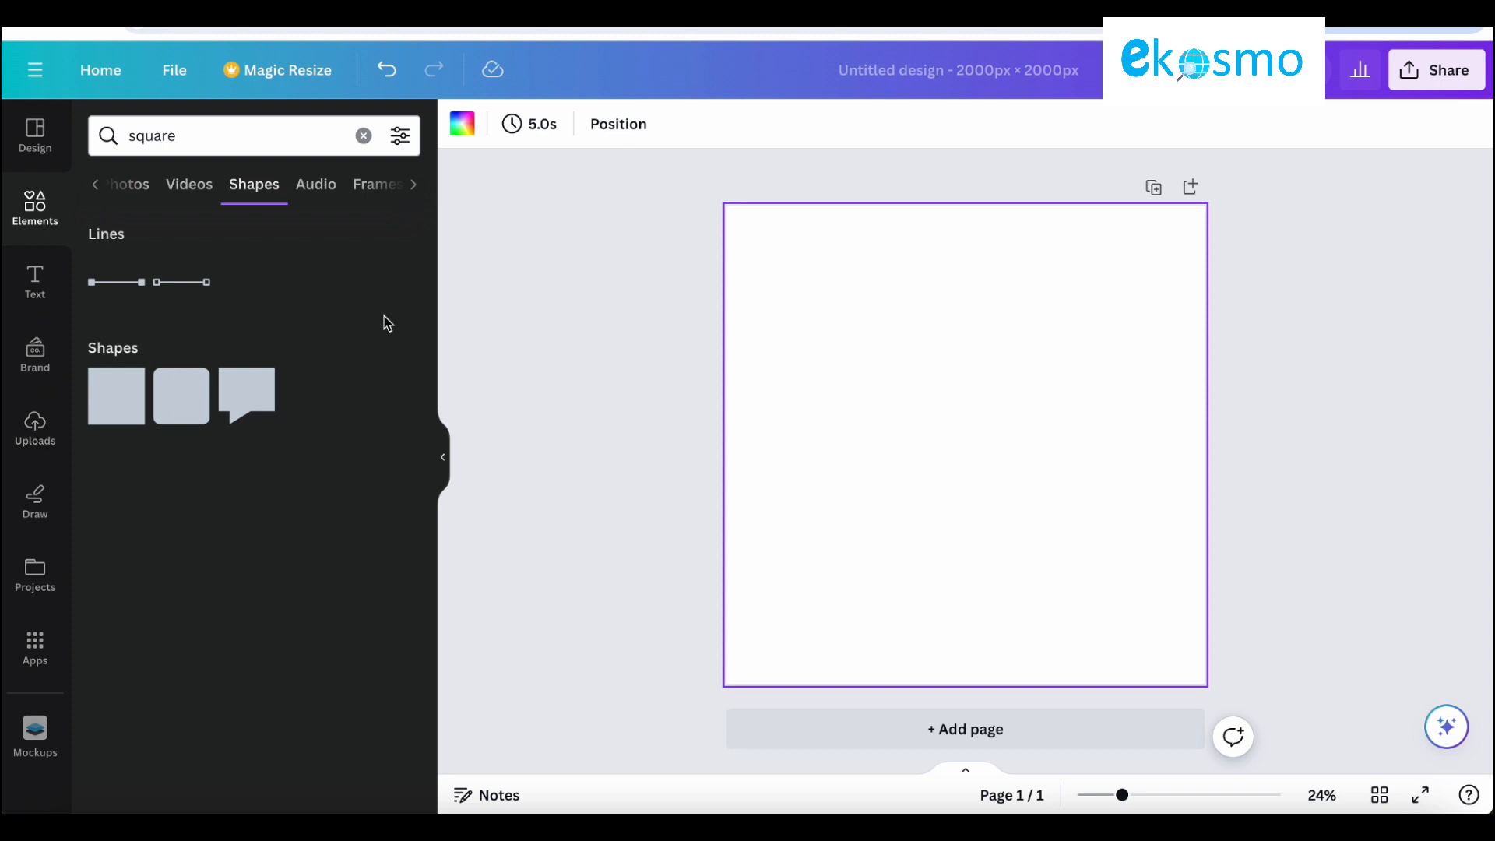
{"action": "left_click", "coordinate": [327, 185]}
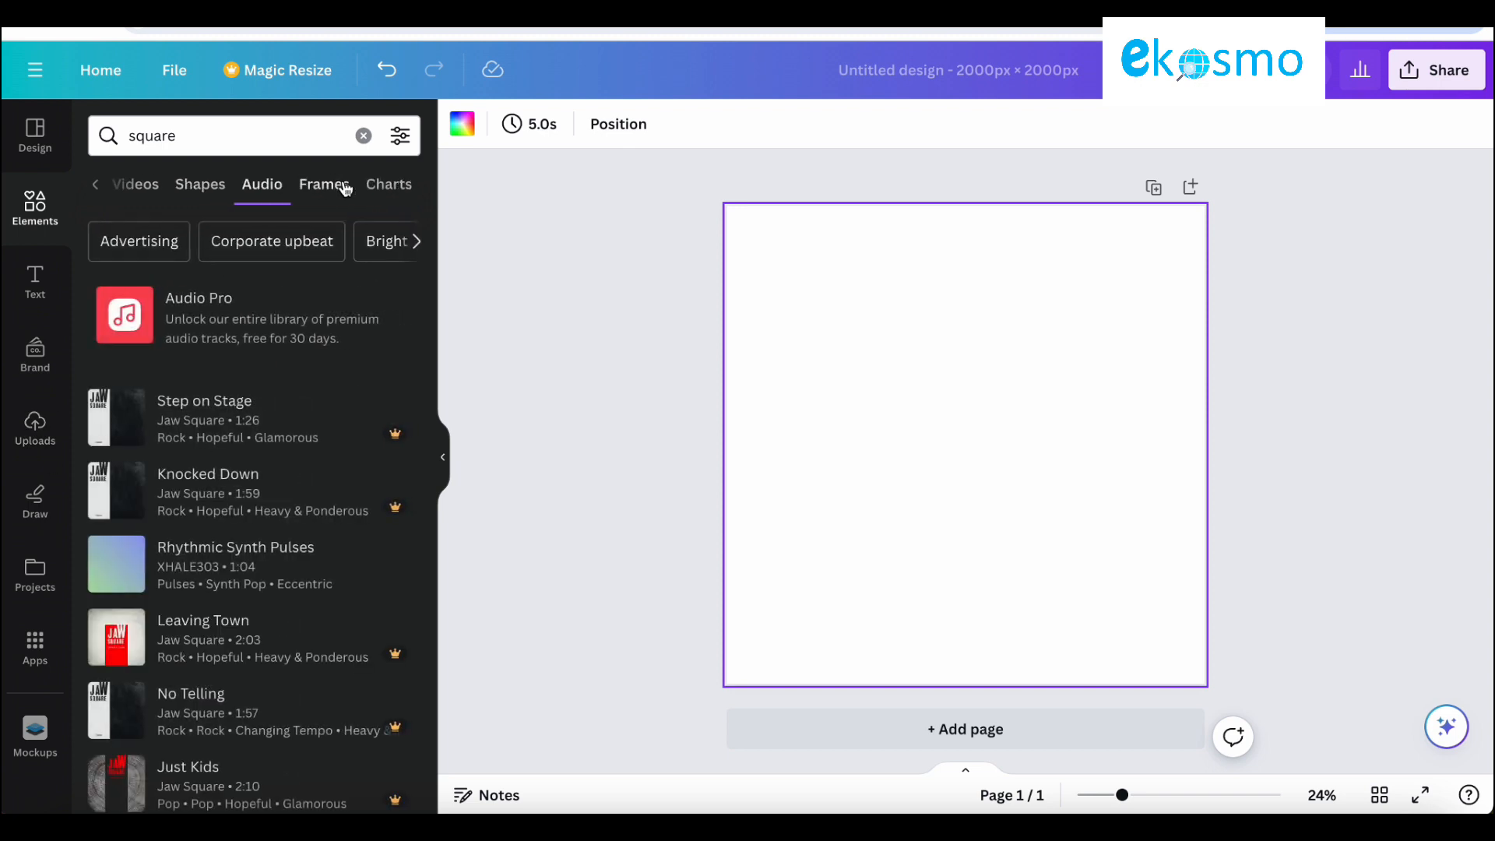
{"action": "left_click", "coordinate": [345, 187]}
{"action": "scroll", "coordinate": [141, 654], "scroll_direction": "down", "scroll_amount": 3}
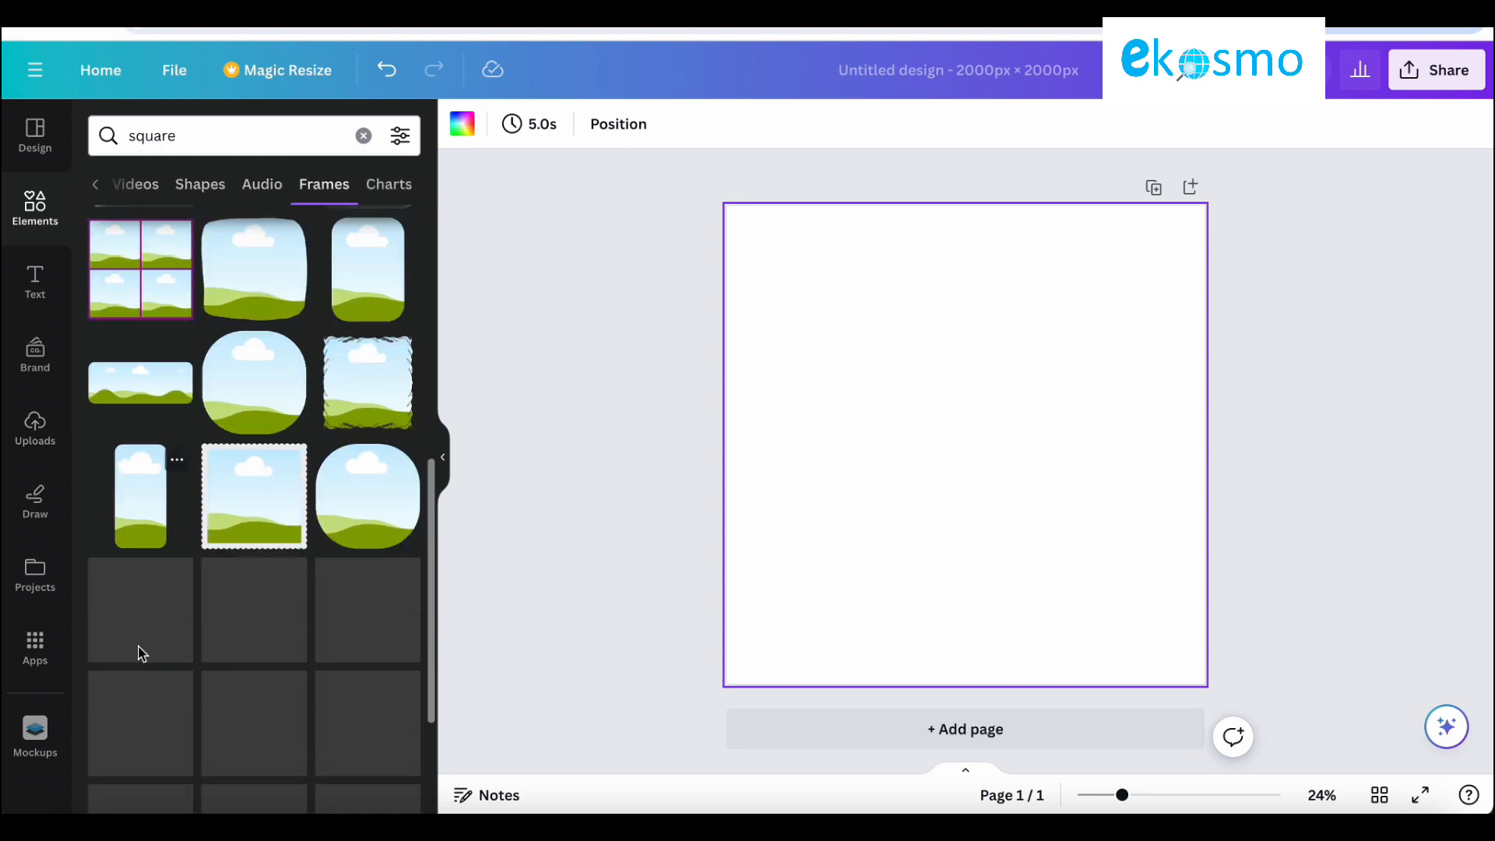
{"action": "scroll", "coordinate": [140, 655], "scroll_direction": "down", "scroll_amount": 5}
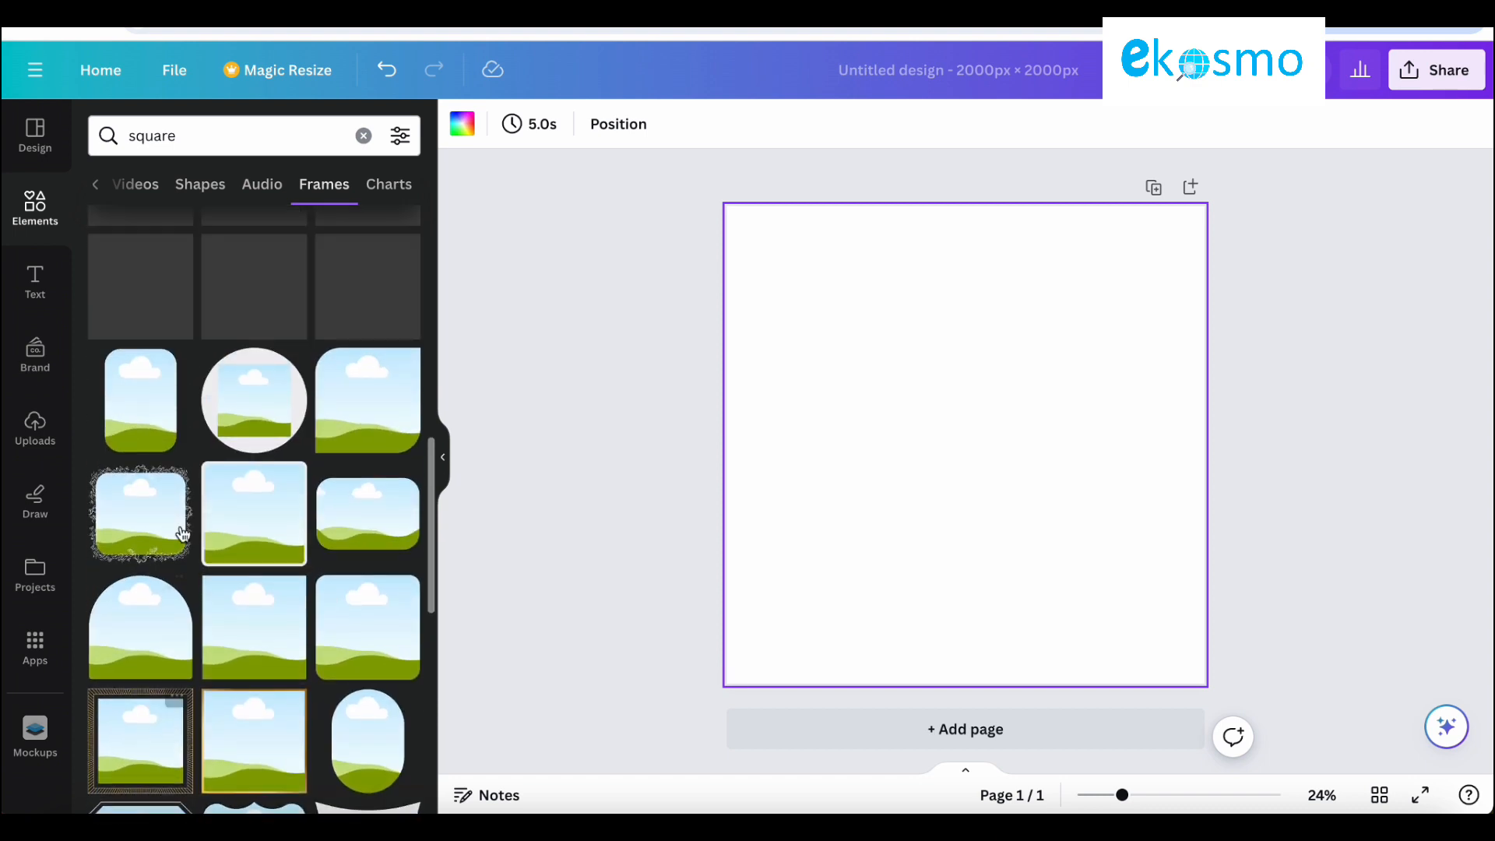
{"action": "left_click", "coordinate": [393, 183]}
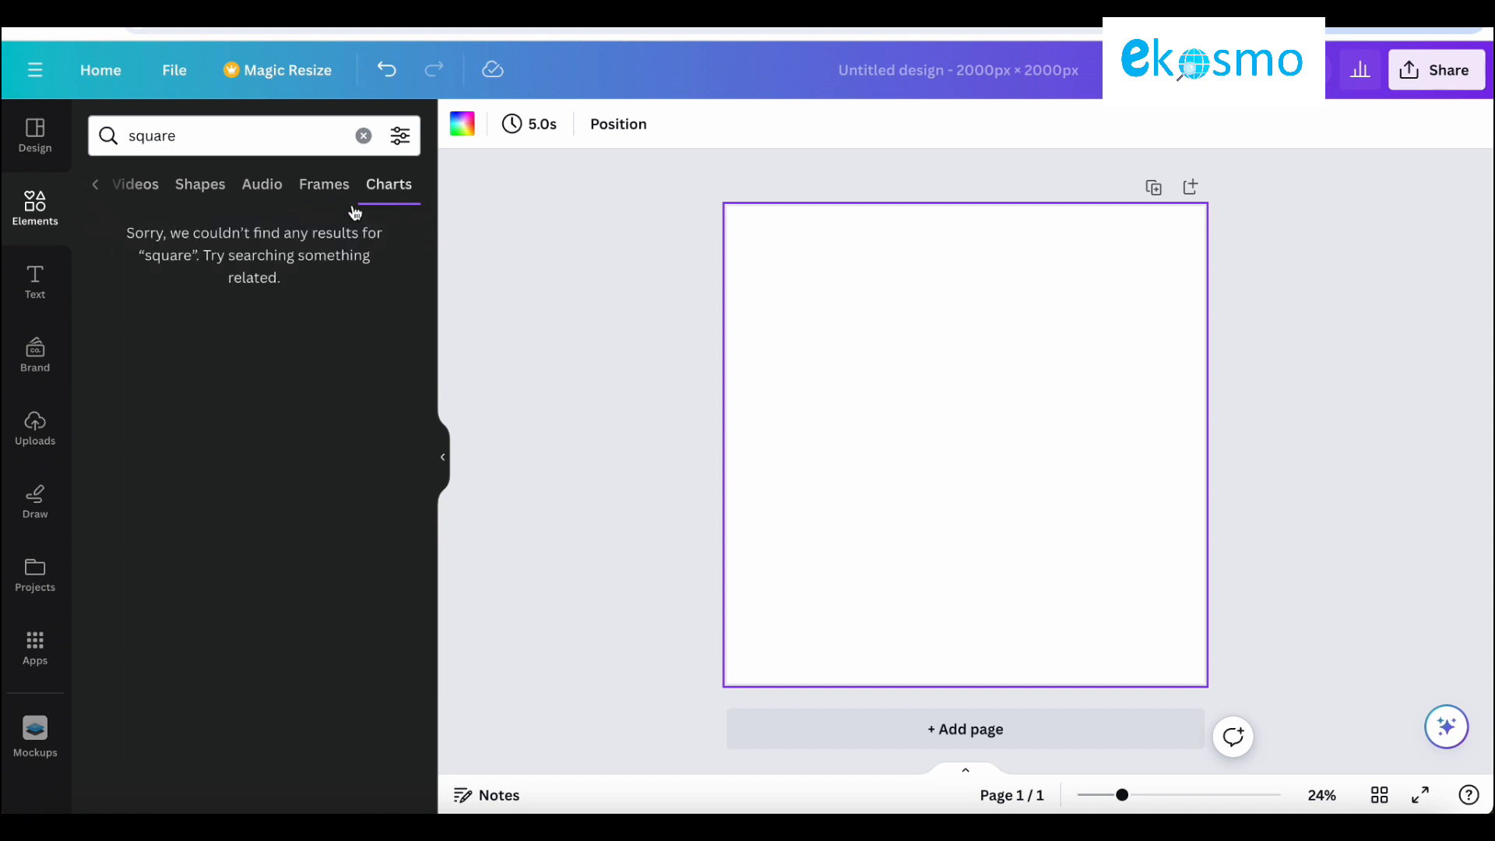
{"action": "left_click", "coordinate": [117, 137]}
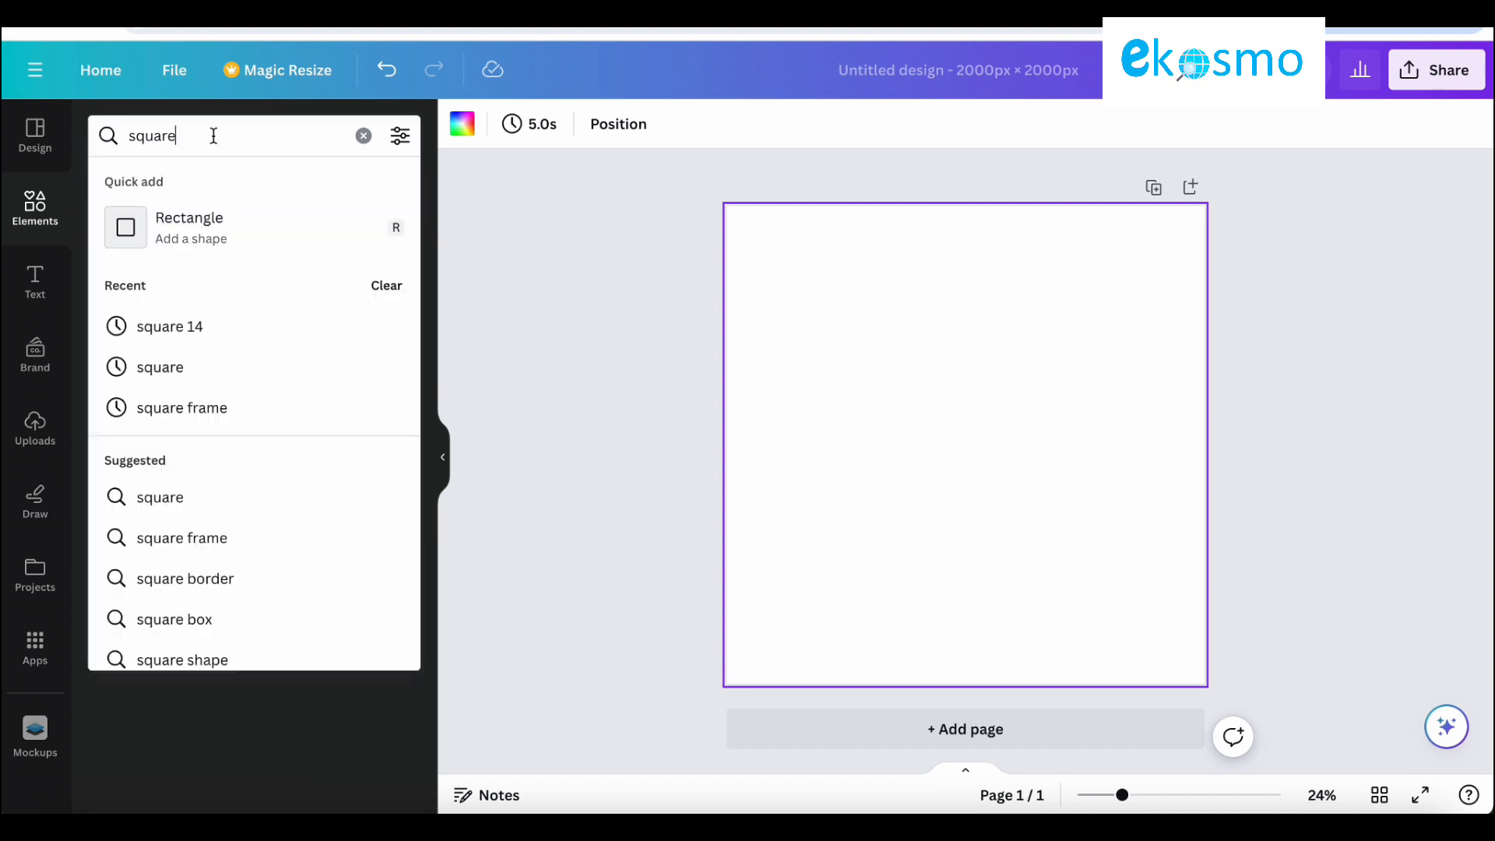
{"action": "left_click", "coordinate": [167, 719]}
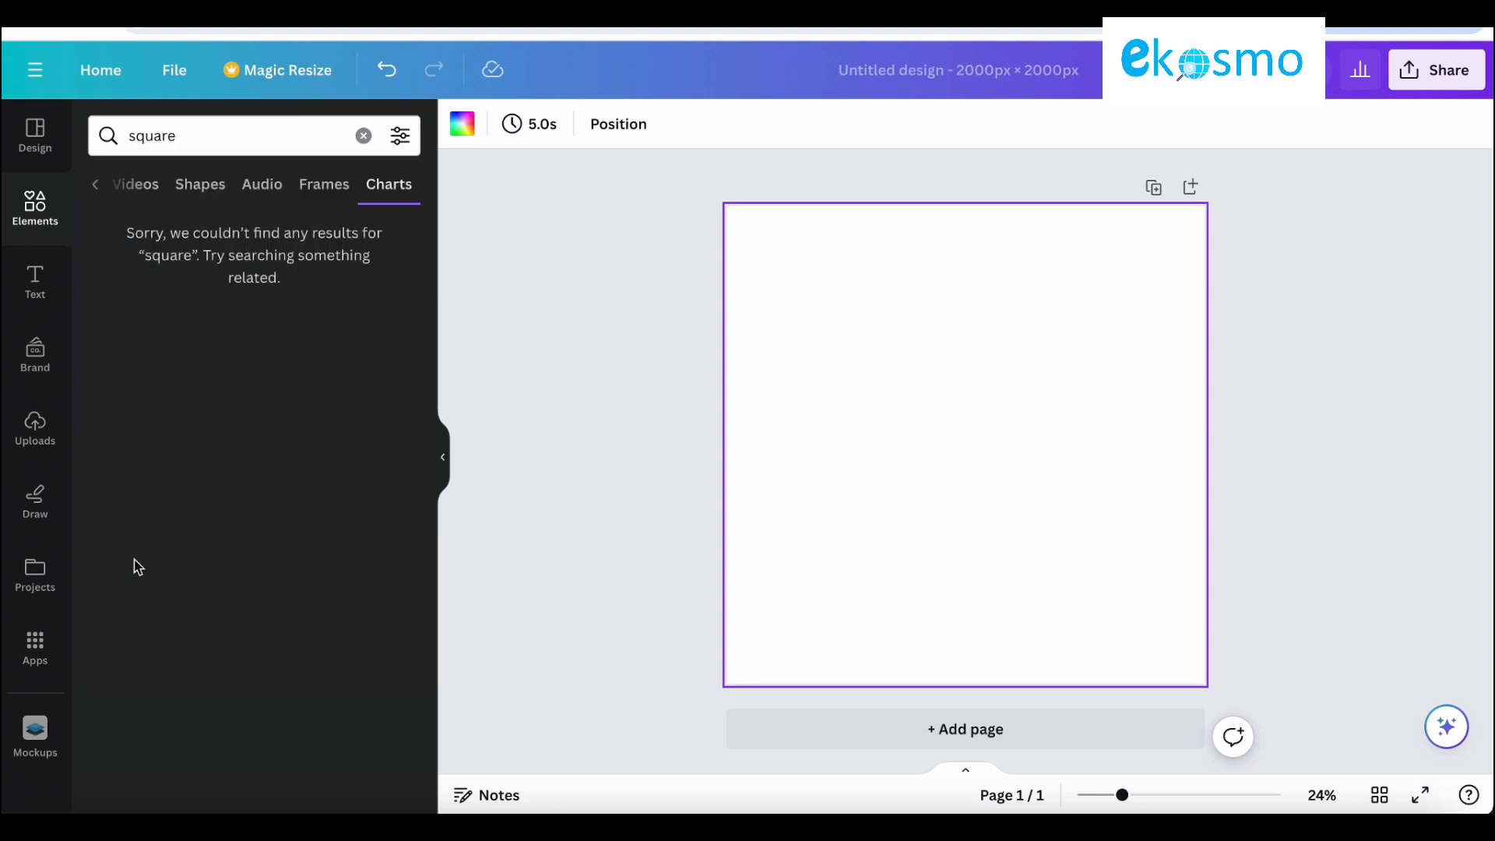
{"action": "left_click", "coordinate": [106, 191]}
{"action": "left_click", "coordinate": [96, 185]}
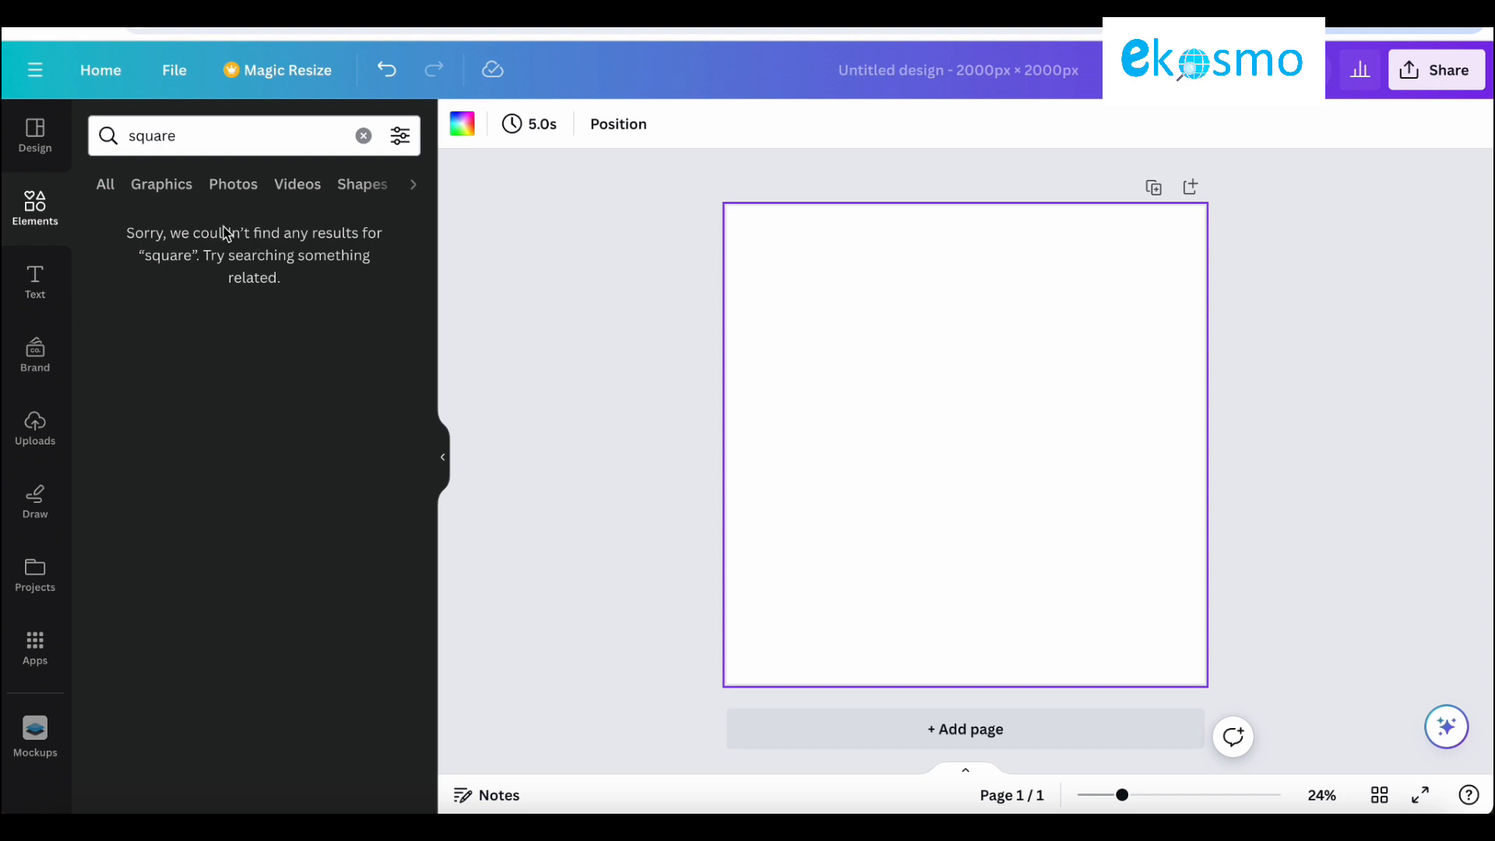
Step: Clear the element search term and open the text options with the default styles and font combinations
{"action": "left_click", "coordinate": [320, 143]}
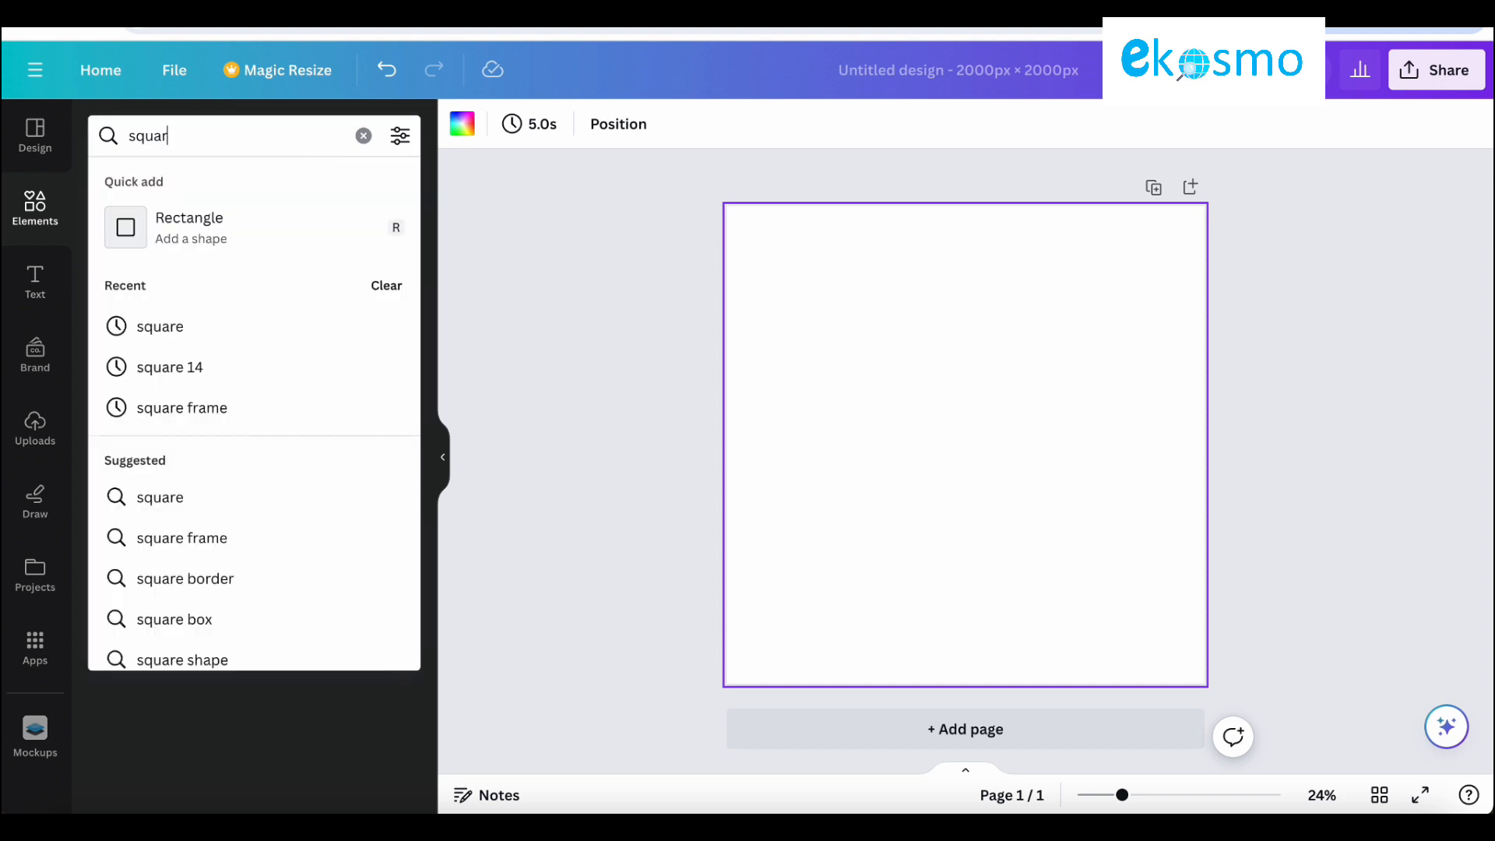
{"action": "key", "text": "BackSpace"}
{"action": "key", "text": "BackSpace"}
{"action": "key", "text": "BackSpace"}
{"action": "key", "text": "BackSpace"}
{"action": "key", "text": "BackSpace"}
{"action": "key", "text": "BackSpace"}
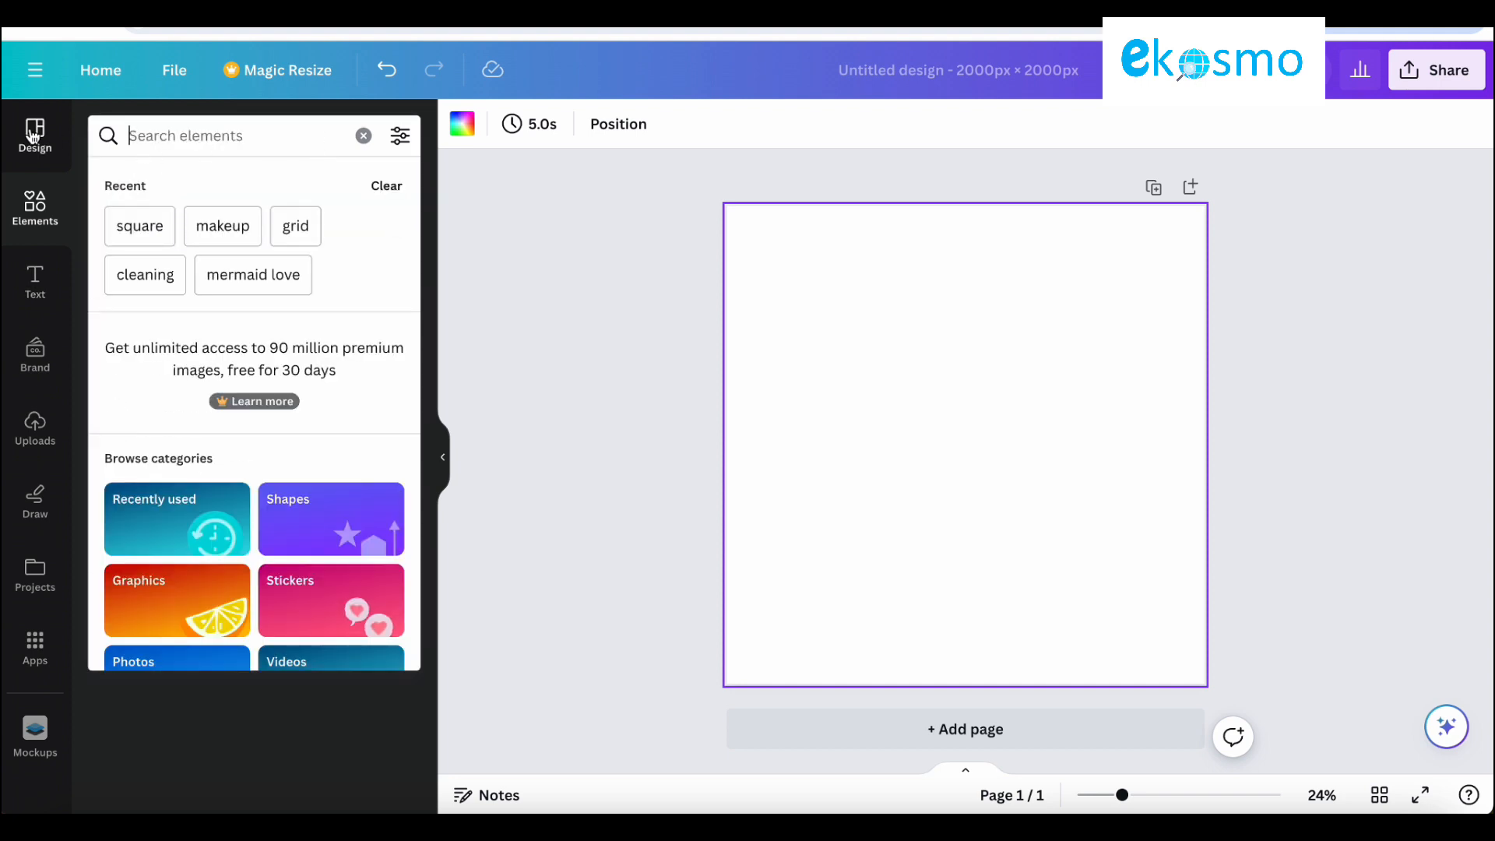
{"action": "left_click", "coordinate": [157, 753]}
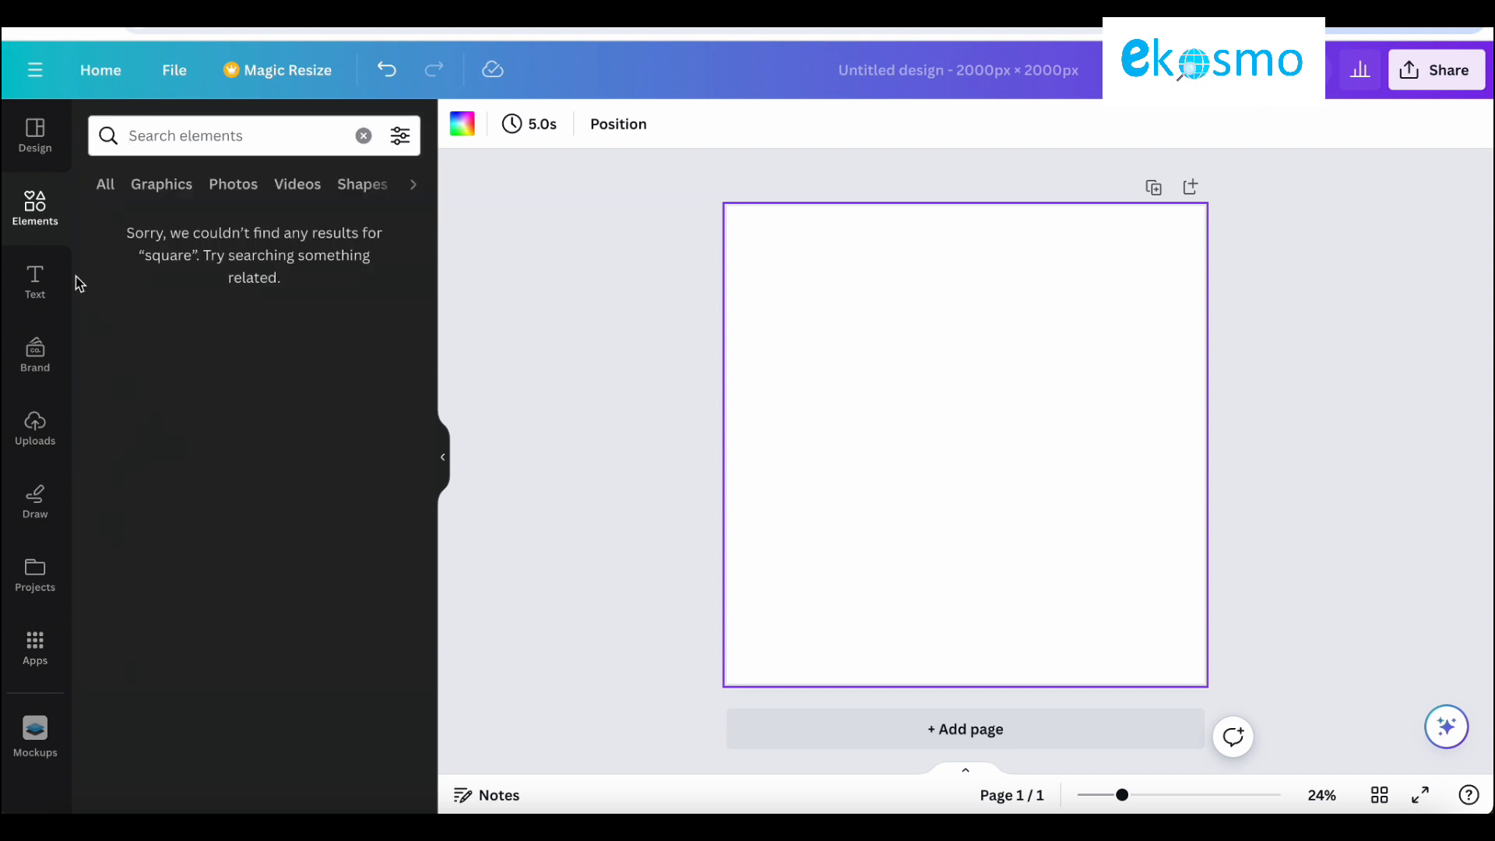
{"action": "left_click", "coordinate": [40, 286]}
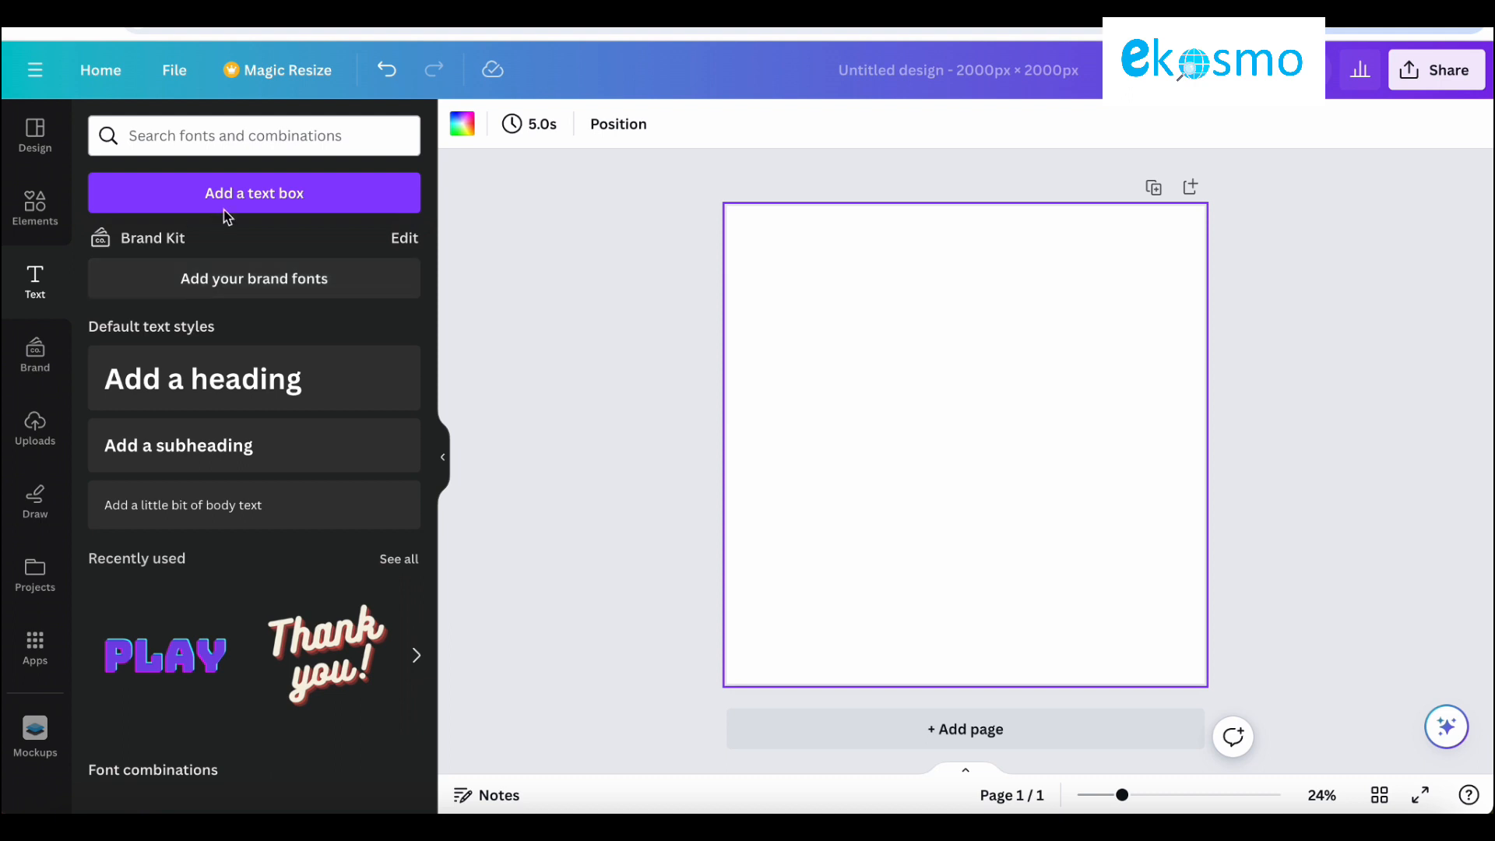
Step: Add a text box to the page, view the Brand Kit setup options for brand fonts and close them
{"action": "left_click", "coordinate": [250, 195]}
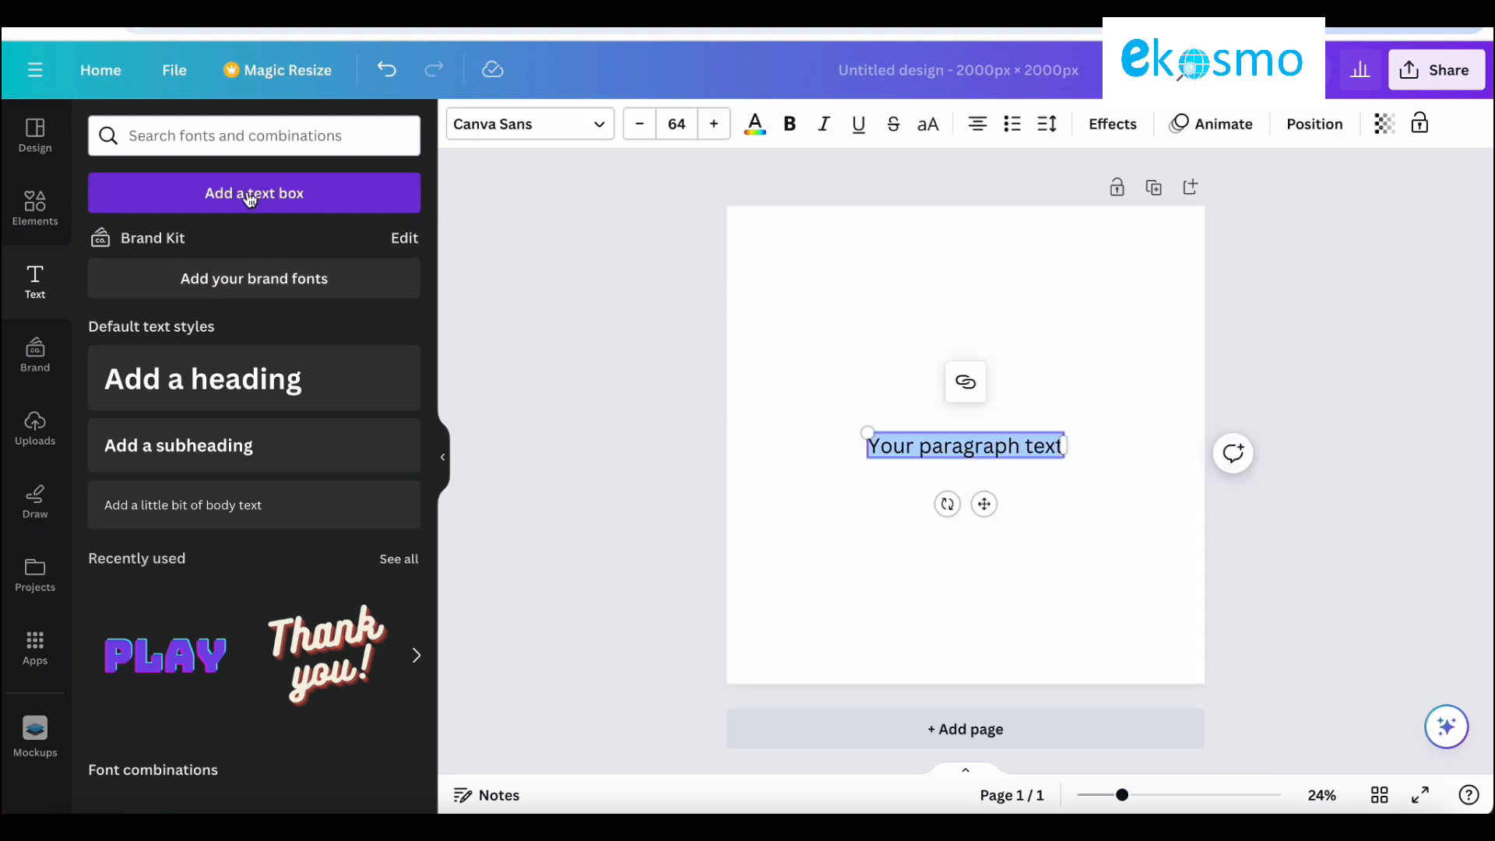
{"action": "left_click", "coordinate": [239, 282]}
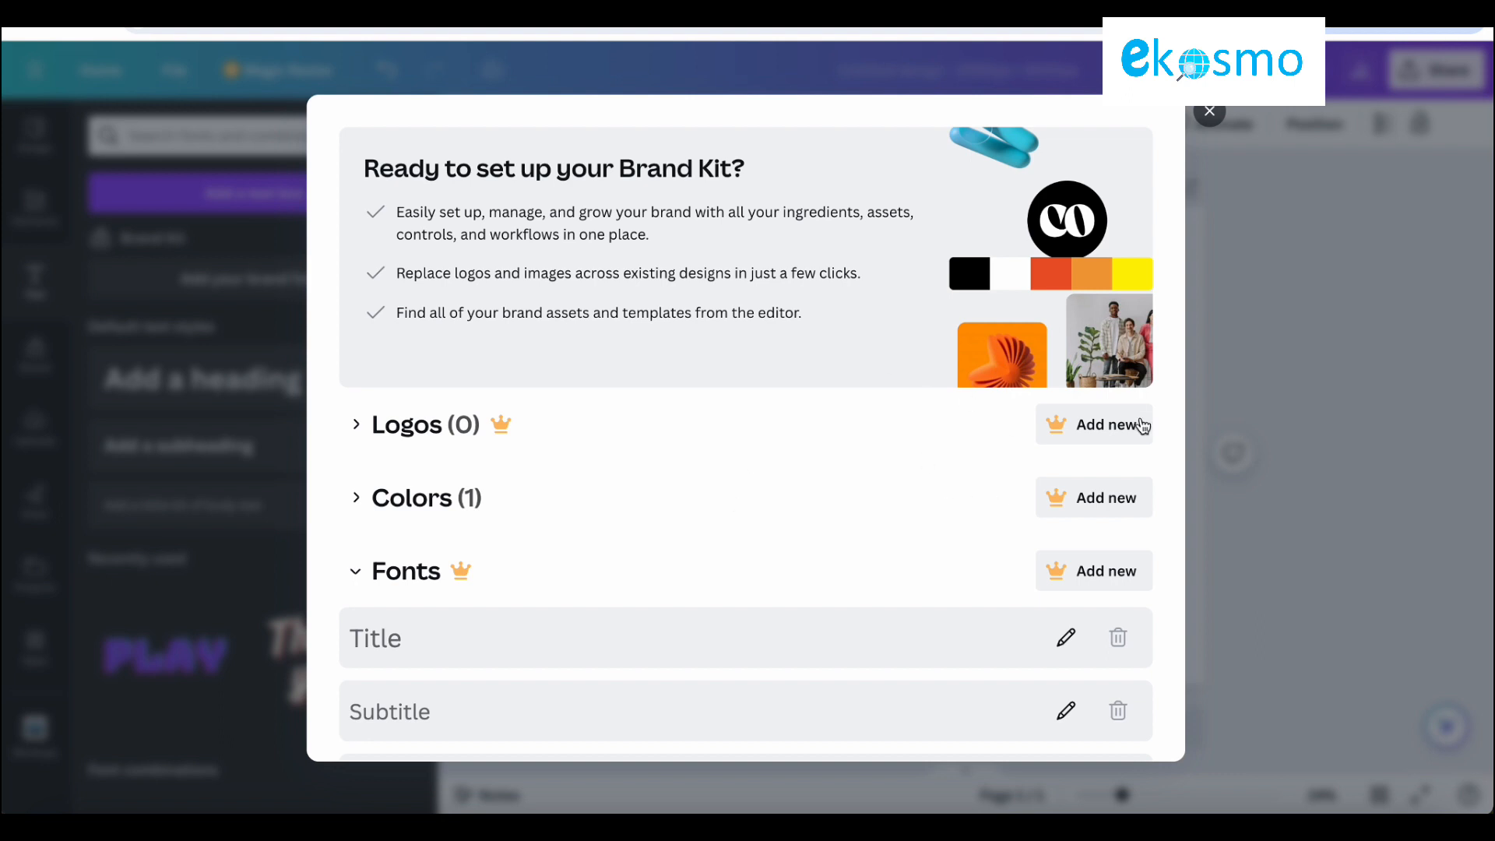
{"action": "left_click", "coordinate": [1199, 116]}
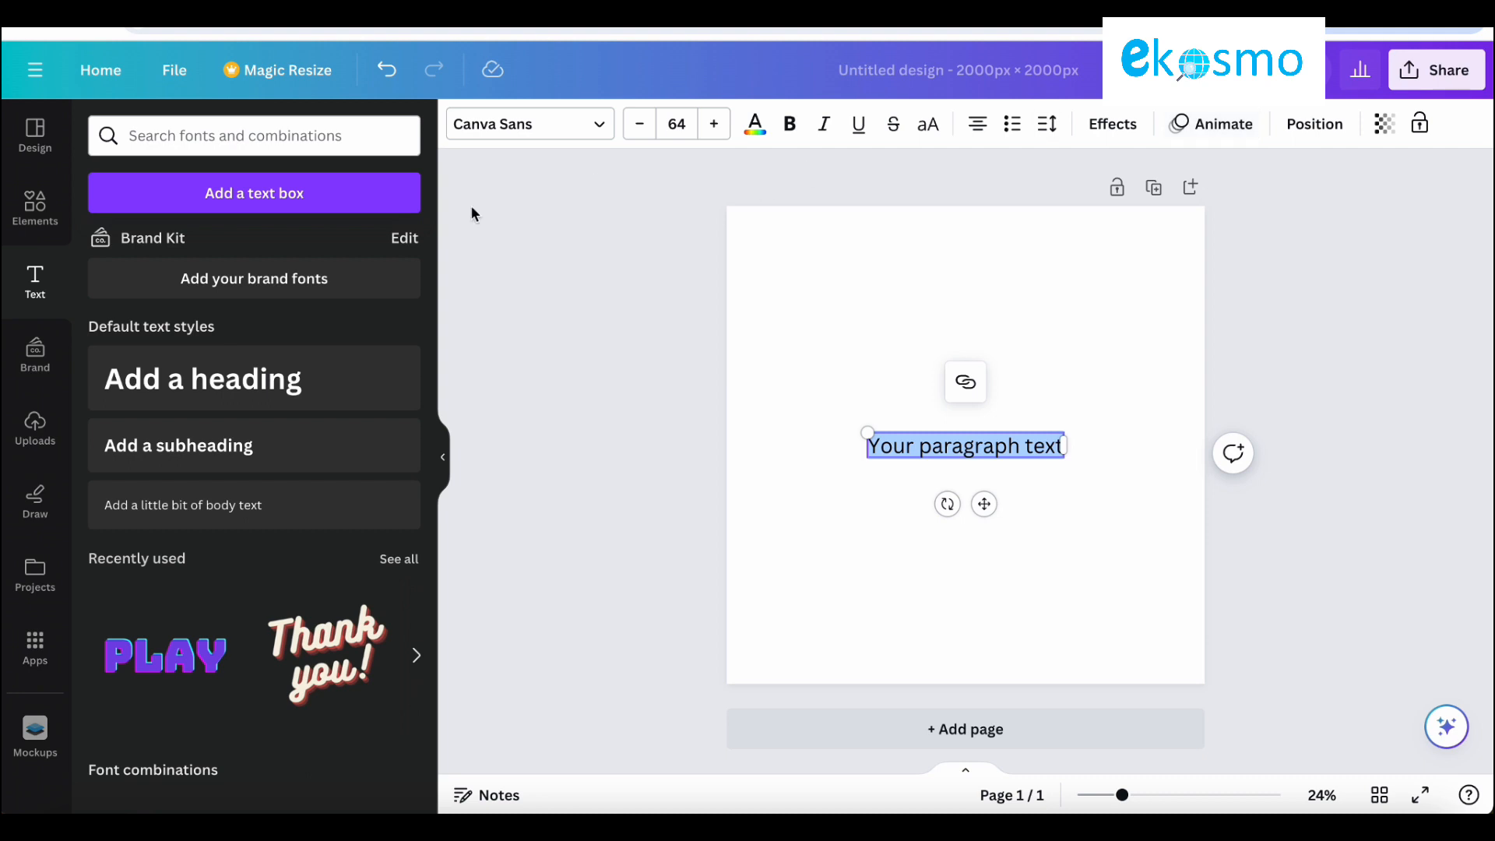
Step: Add a heading, a subheading and a little bit of body text to the page in the default text styles
{"action": "scroll", "coordinate": [253, 409], "scroll_direction": "down", "scroll_amount": 1}
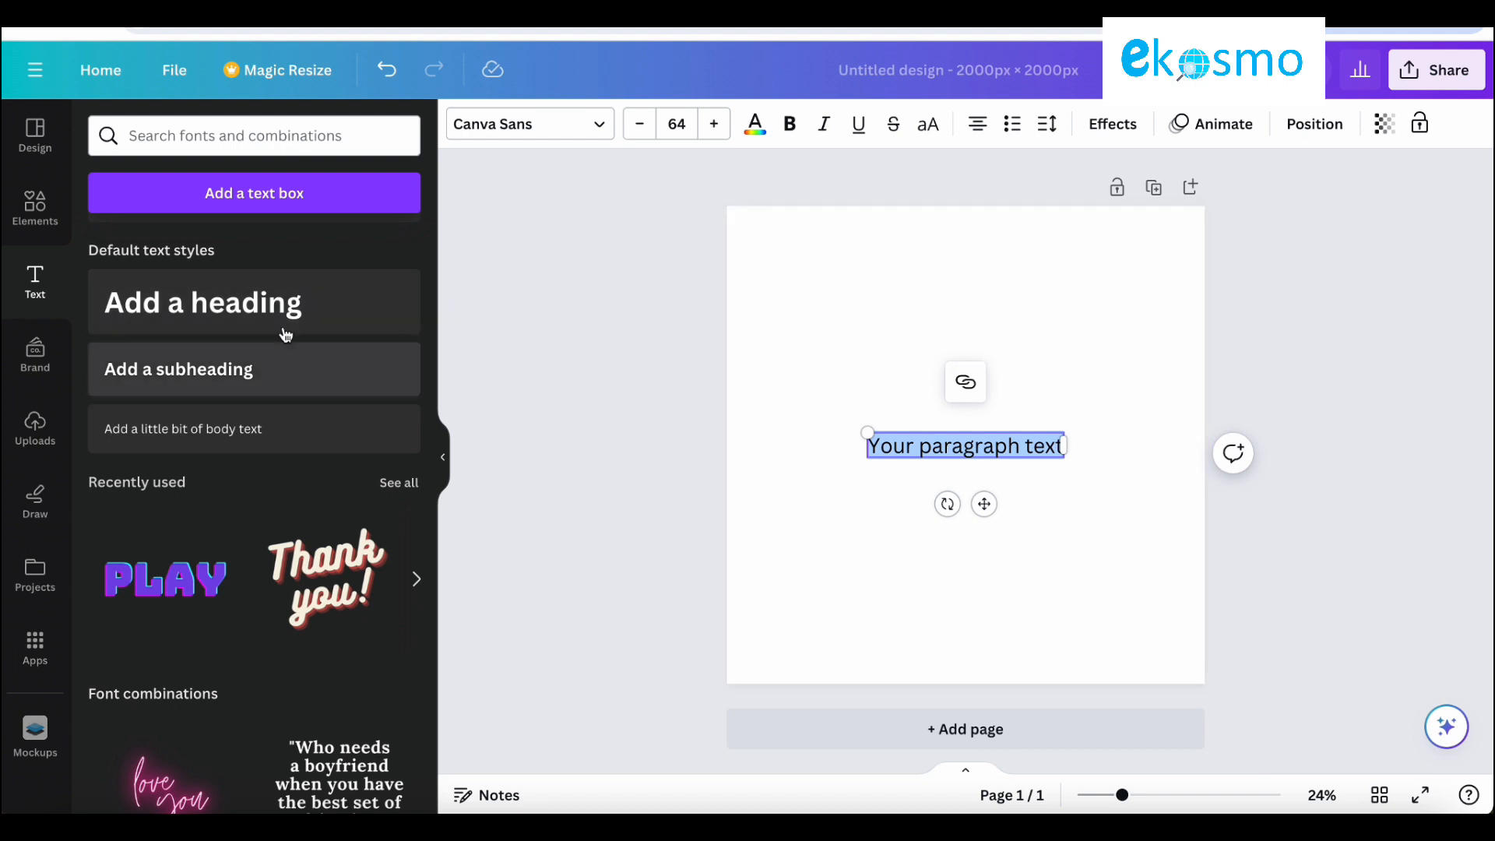
{"action": "left_click", "coordinate": [253, 315]}
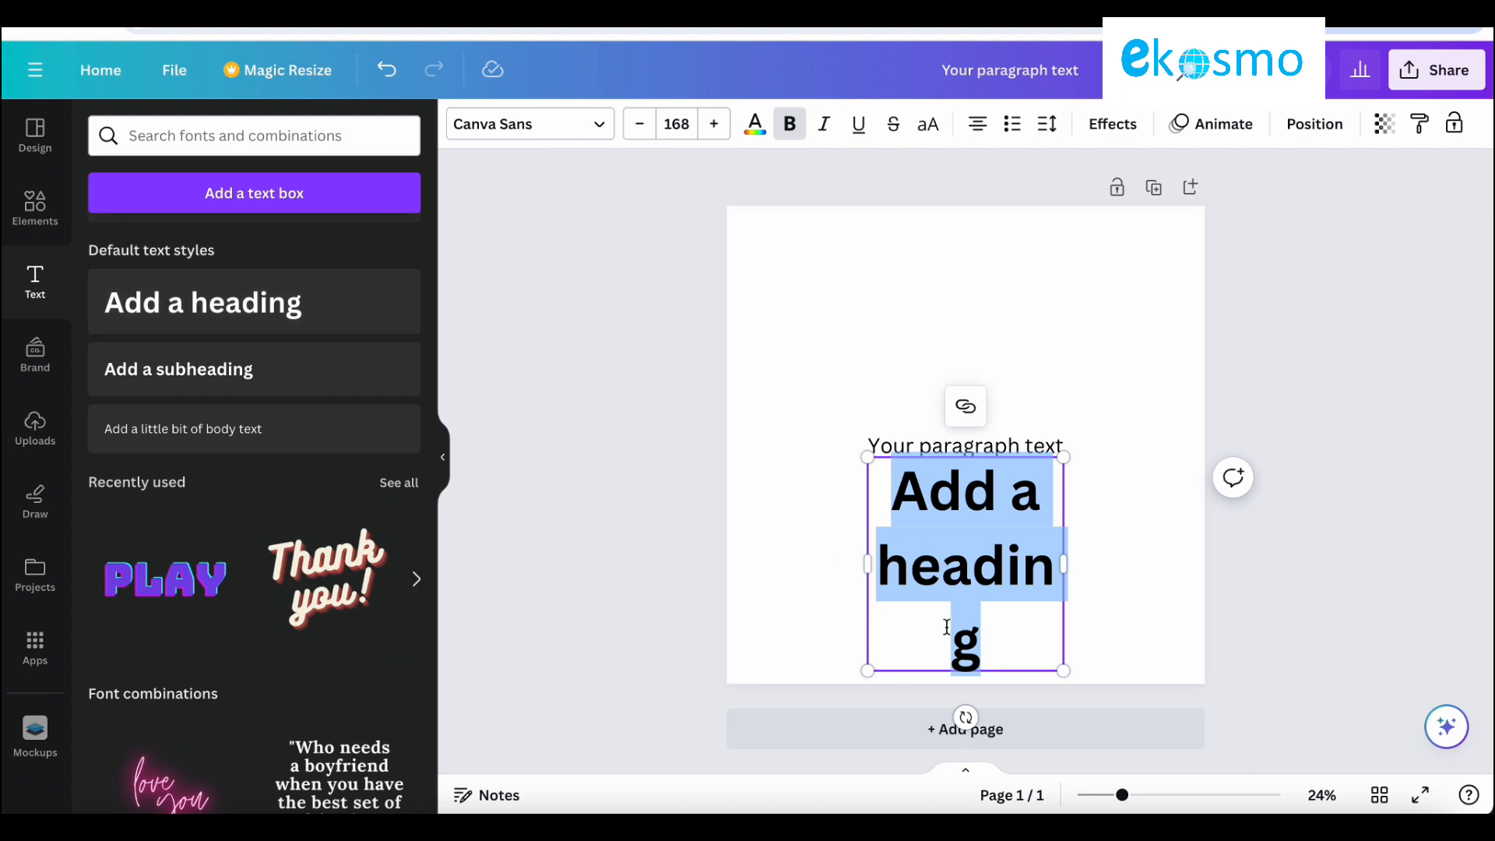
{"action": "left_click", "coordinate": [296, 381]}
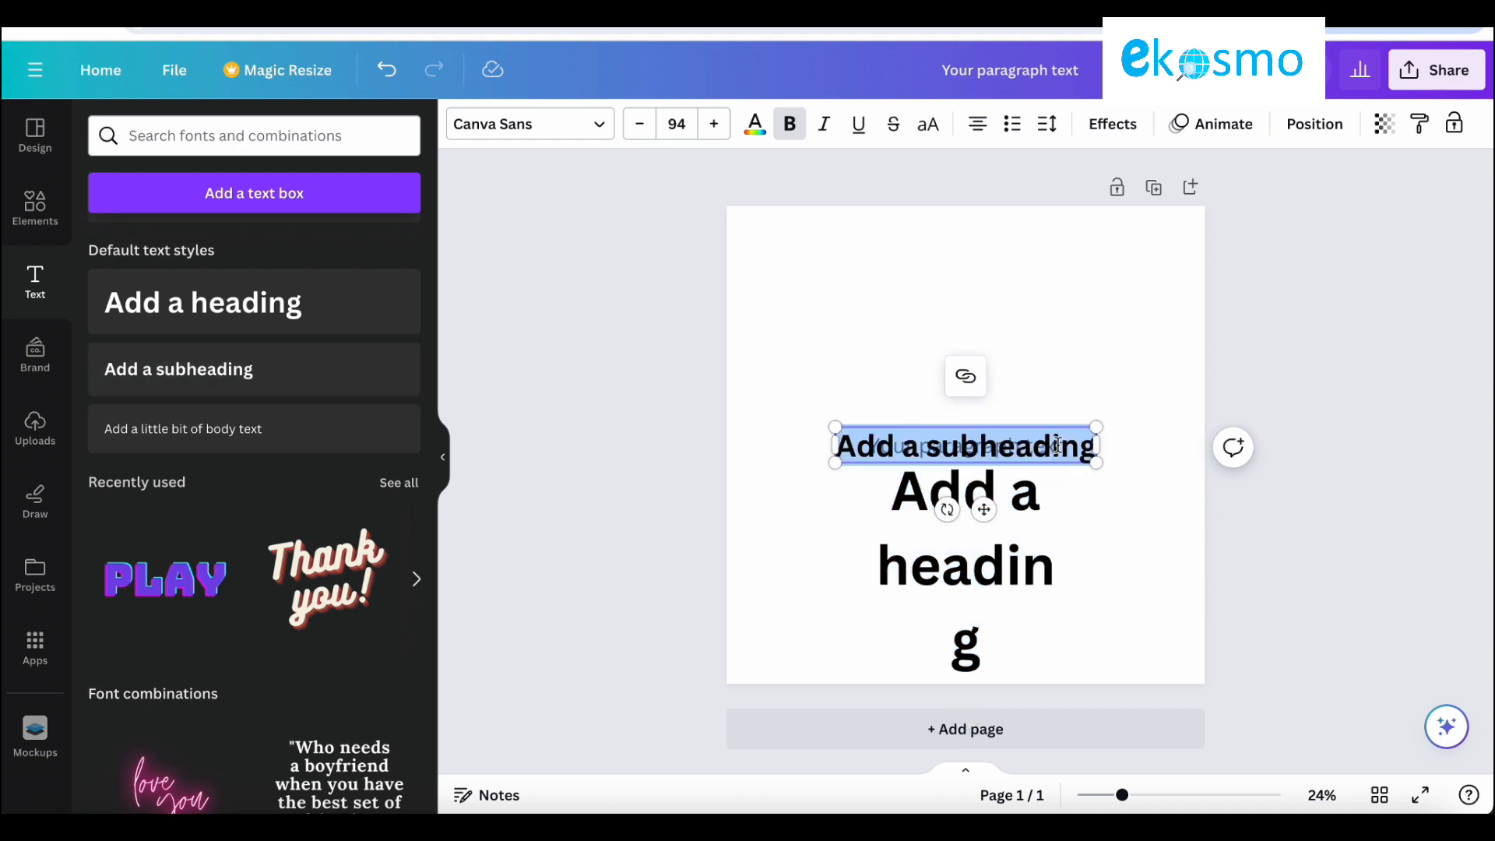
{"action": "left_click", "coordinate": [303, 432]}
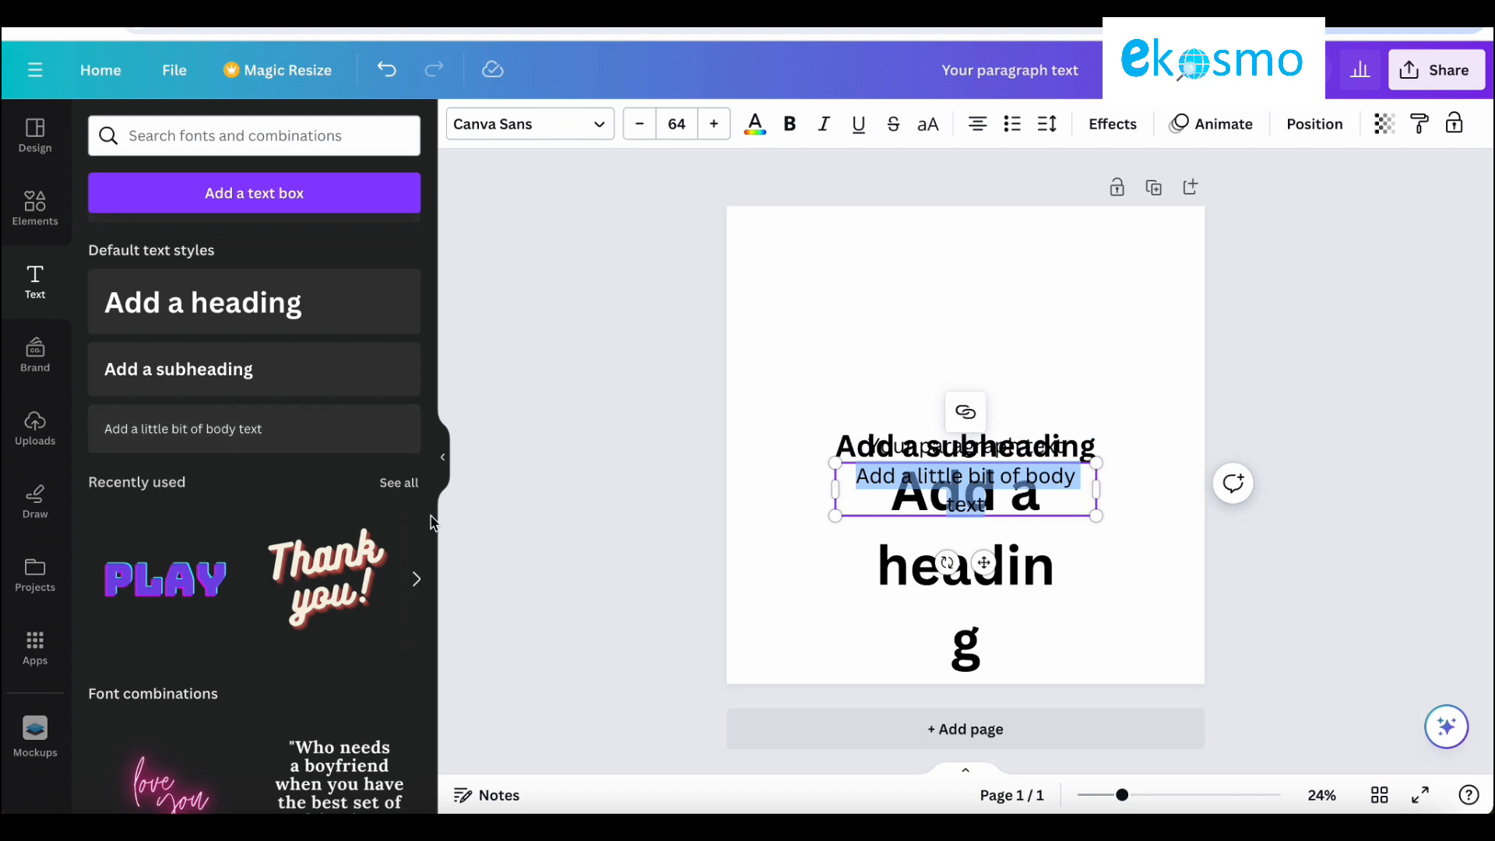
Step: Look through the full list of recently used fonts and font combinations, and return to the main text options
{"action": "left_click", "coordinate": [398, 484]}
{"action": "scroll", "coordinate": [320, 507], "scroll_direction": "down", "scroll_amount": 3}
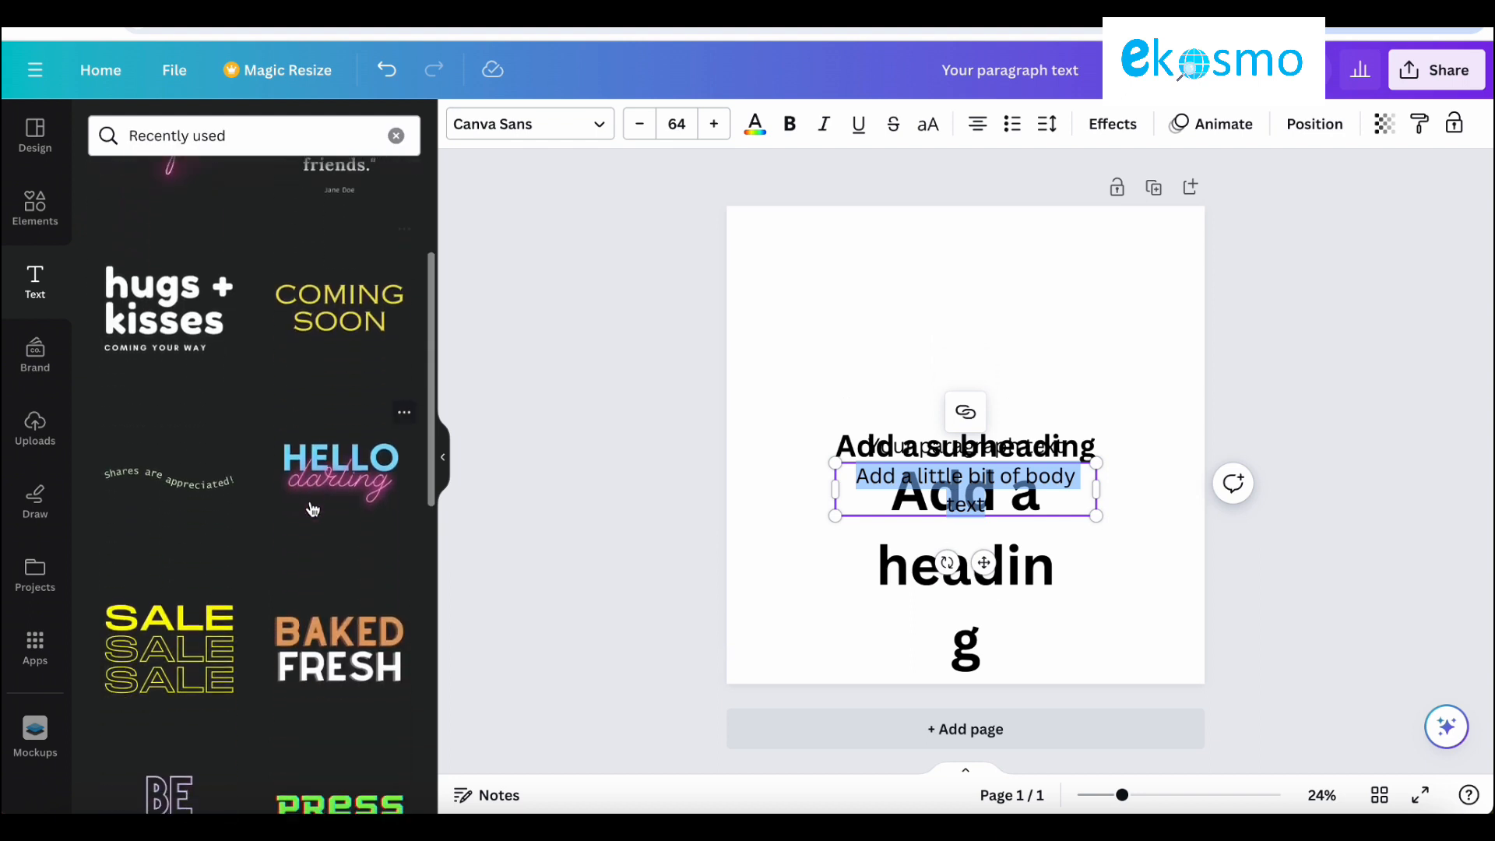
{"action": "scroll", "coordinate": [312, 509], "scroll_direction": "down", "scroll_amount": 10}
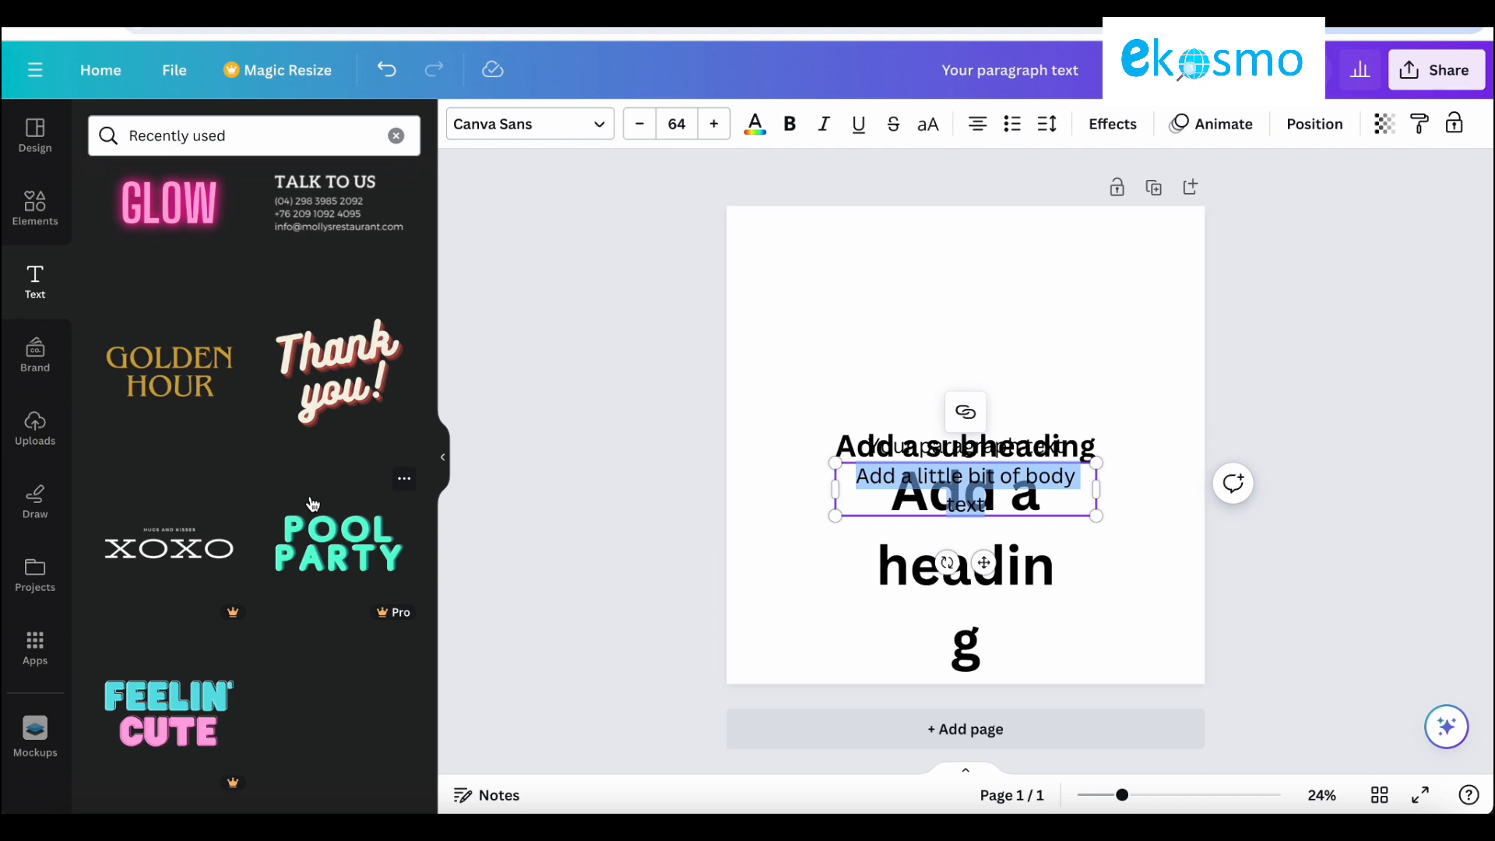
{"action": "scroll", "coordinate": [312, 504], "scroll_direction": "up", "scroll_amount": 4}
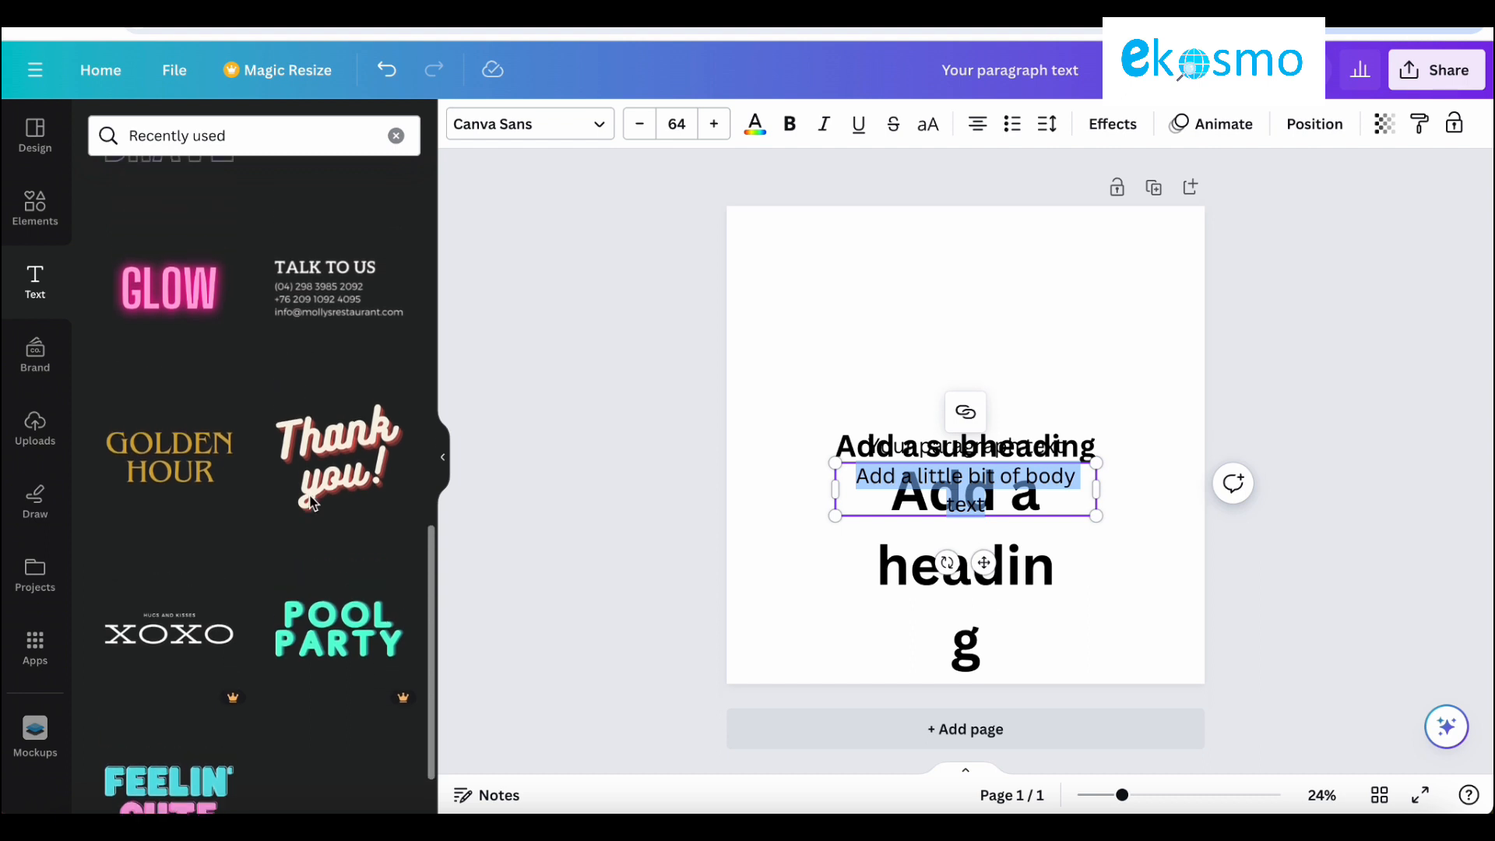
{"action": "scroll", "coordinate": [311, 502], "scroll_direction": "up", "scroll_amount": 5}
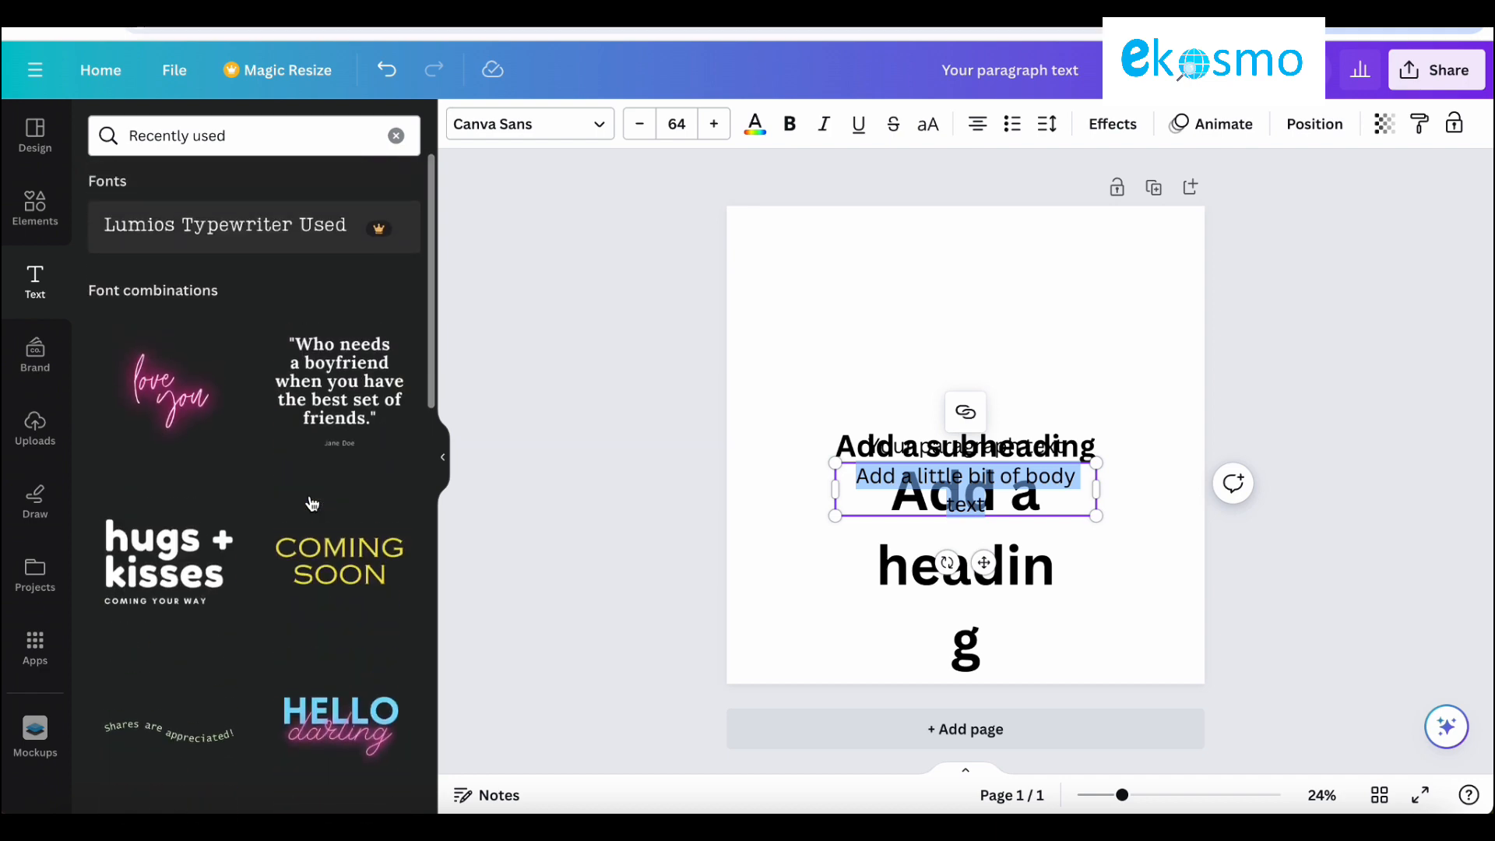
{"action": "scroll", "coordinate": [312, 505], "scroll_direction": "down", "scroll_amount": 9}
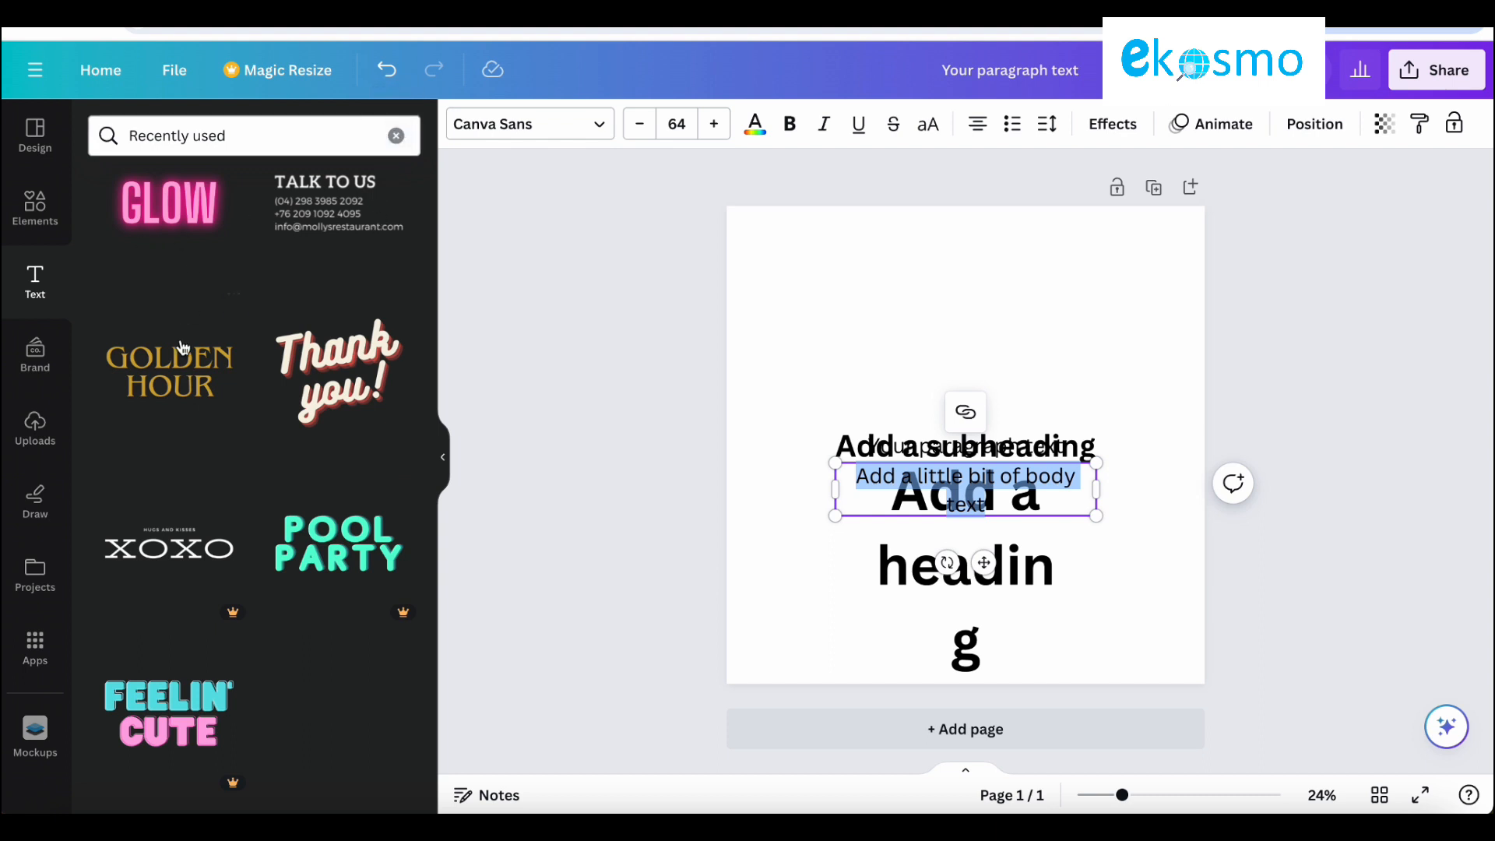
{"action": "left_click", "coordinate": [397, 135]}
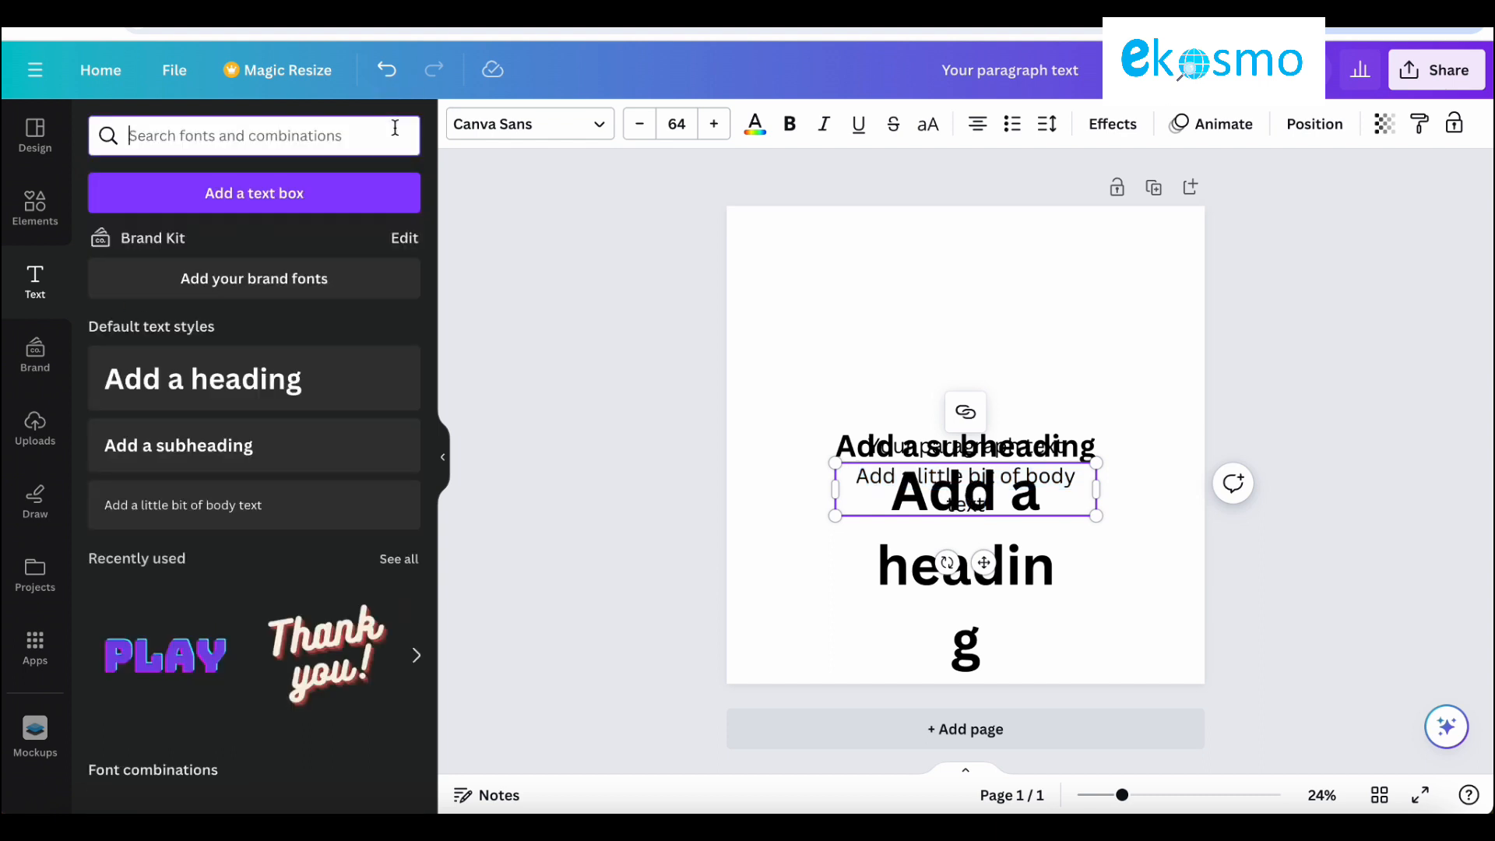
{"action": "scroll", "coordinate": [304, 653], "scroll_direction": "down", "scroll_amount": 2}
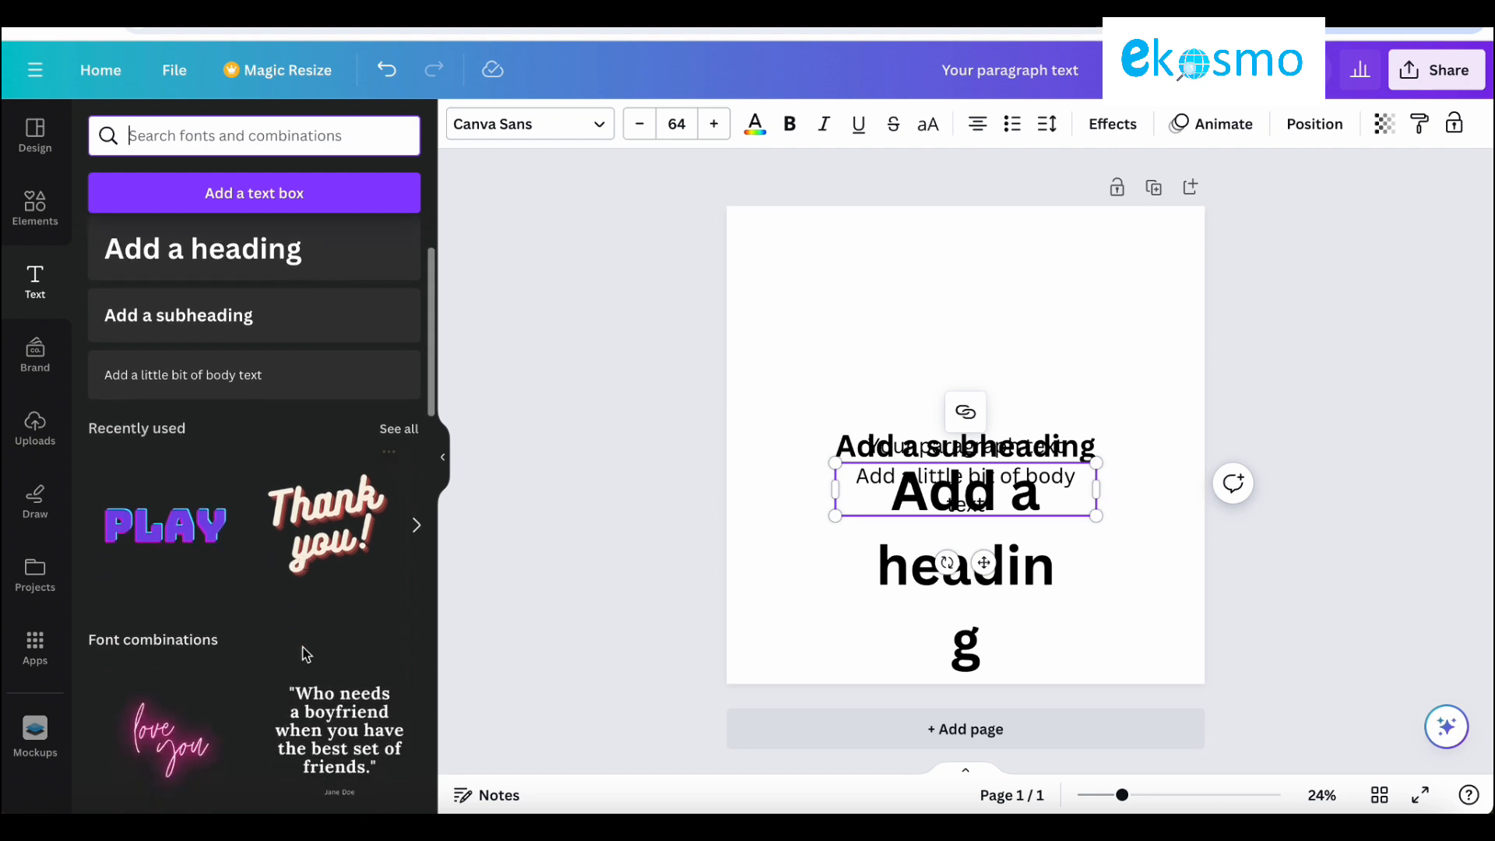
{"action": "scroll", "coordinate": [303, 652], "scroll_direction": "up", "scroll_amount": 2}
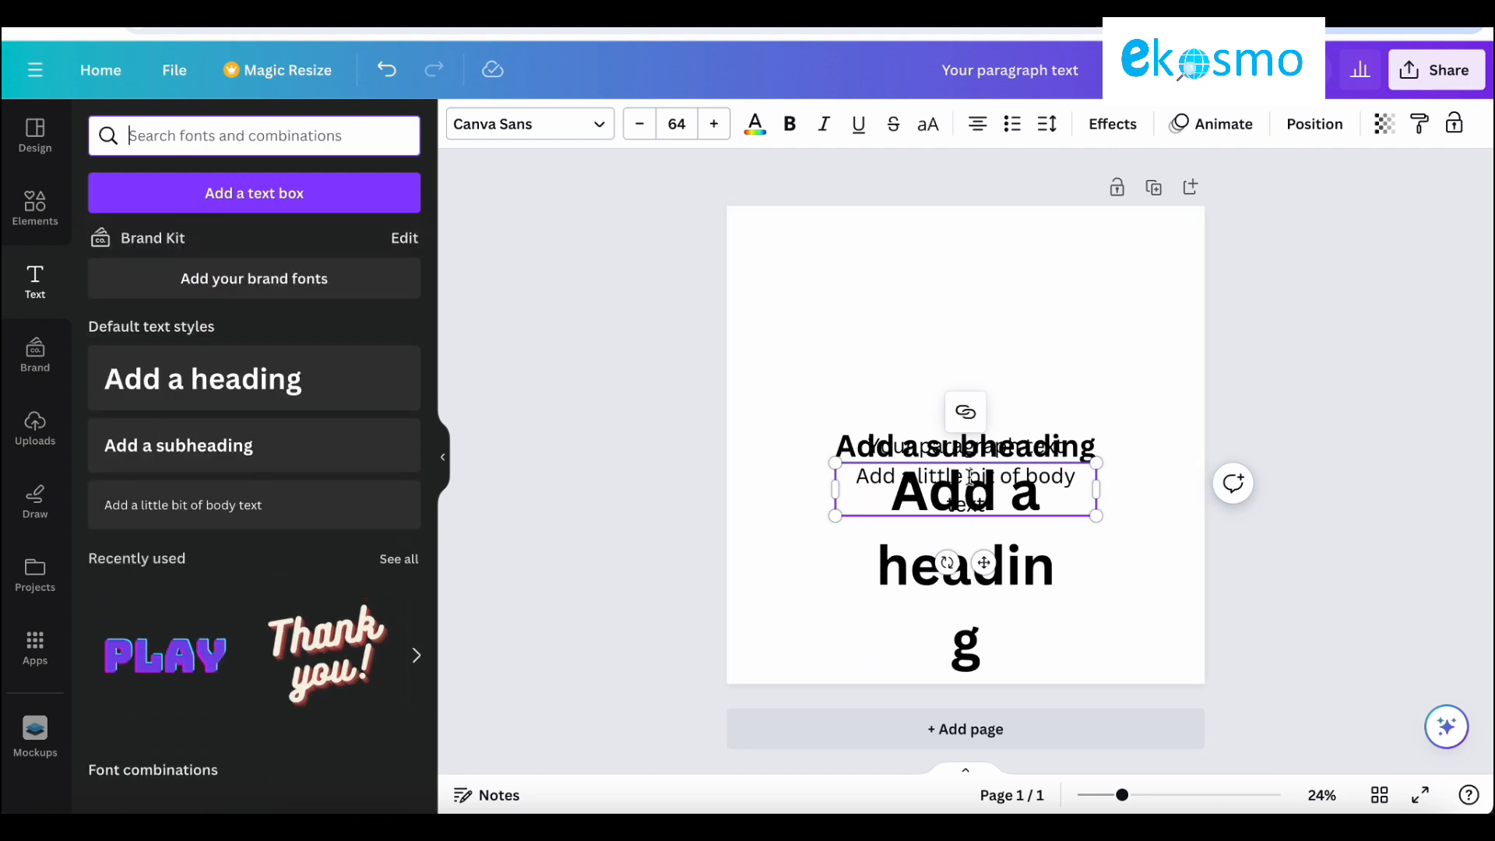
Step: Delete the body text, subheading, heading and paragraph text box from the page
{"action": "double_click", "coordinate": [969, 480]}
{"action": "key", "text": "BackSpace"}
{"action": "left_click", "coordinate": [969, 446]}
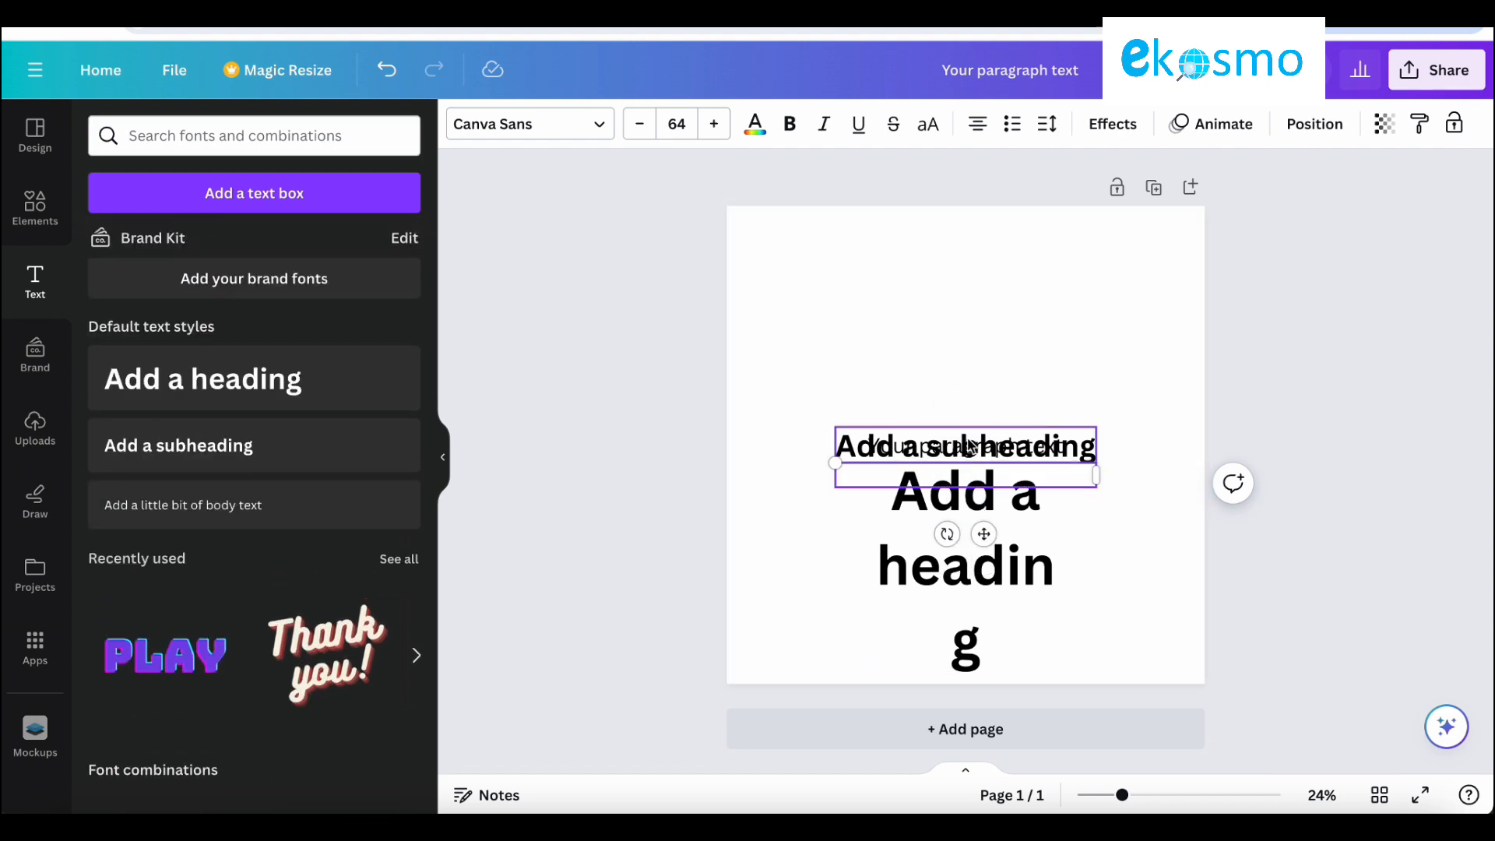
{"action": "left_click", "coordinate": [1036, 376]}
{"action": "left_click", "coordinate": [1035, 499]}
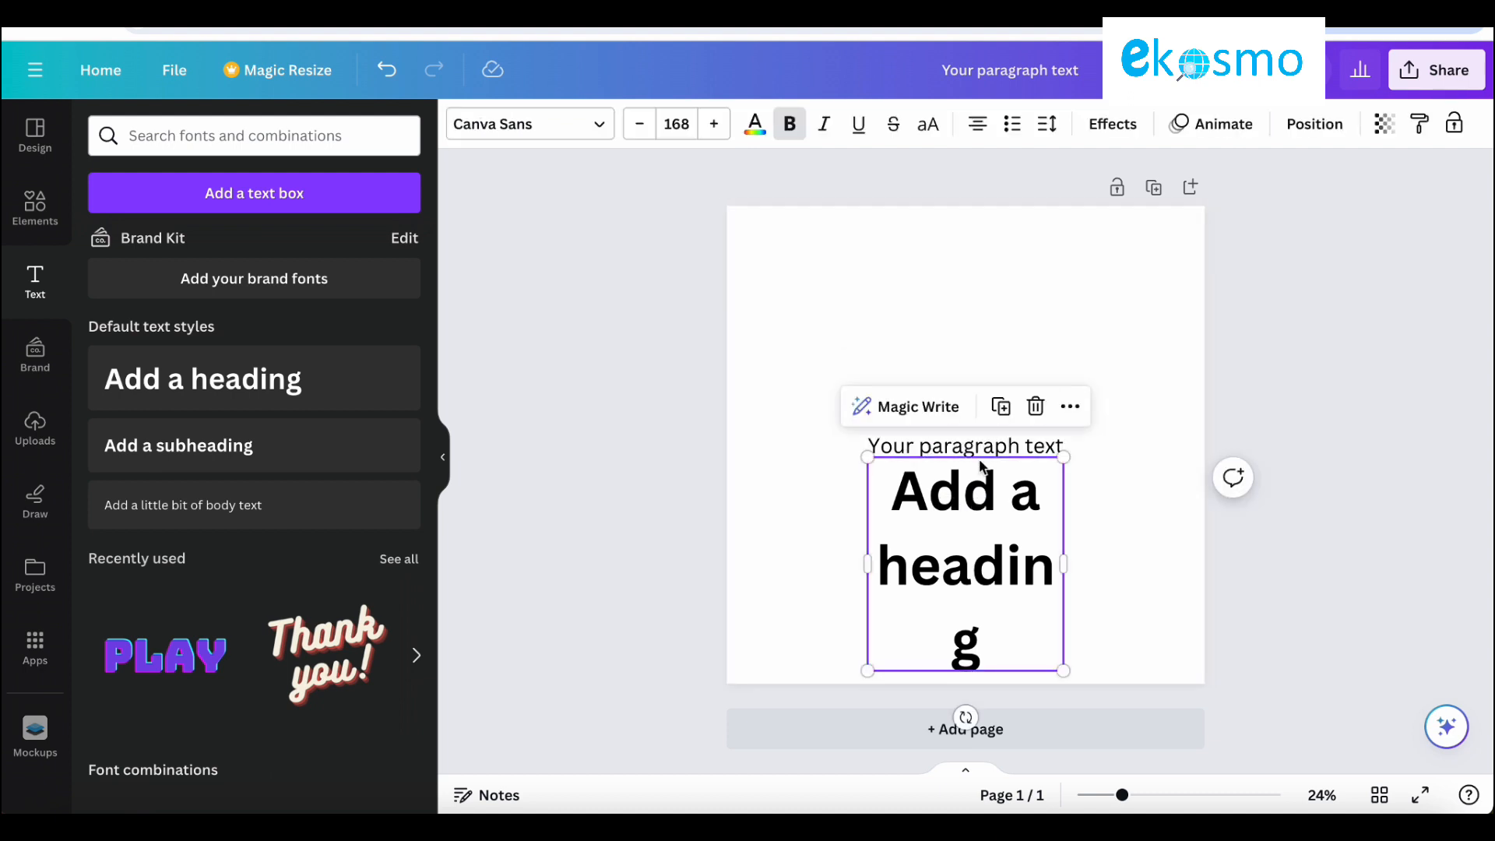
{"action": "left_click", "coordinate": [1035, 406]}
{"action": "left_click", "coordinate": [989, 446]}
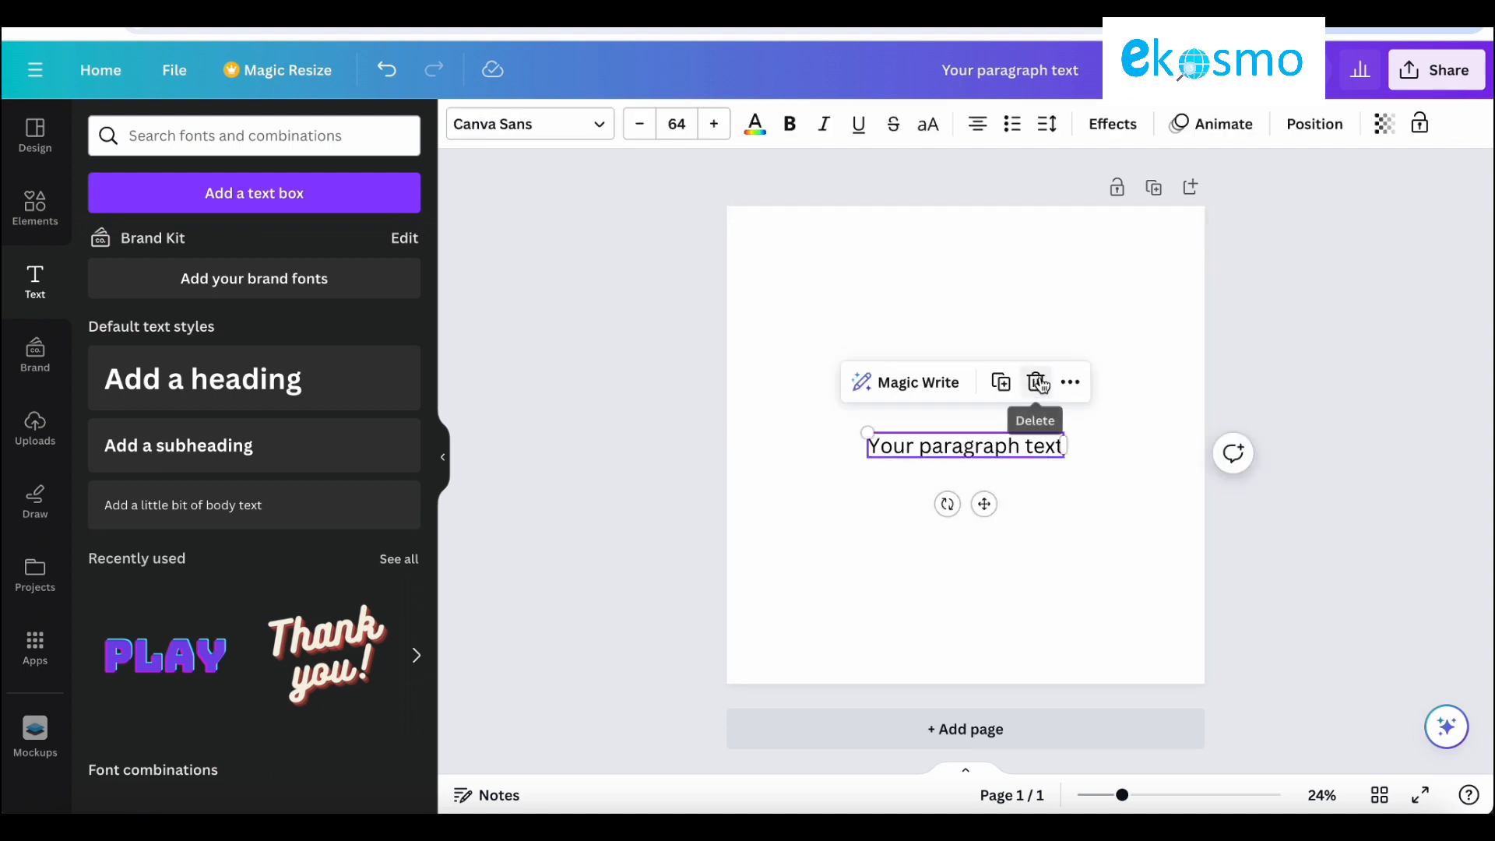
{"action": "left_click", "coordinate": [1036, 380]}
Step: Add a new paragraph text box to the page and view its font and text colour options
{"action": "left_click", "coordinate": [260, 193]}
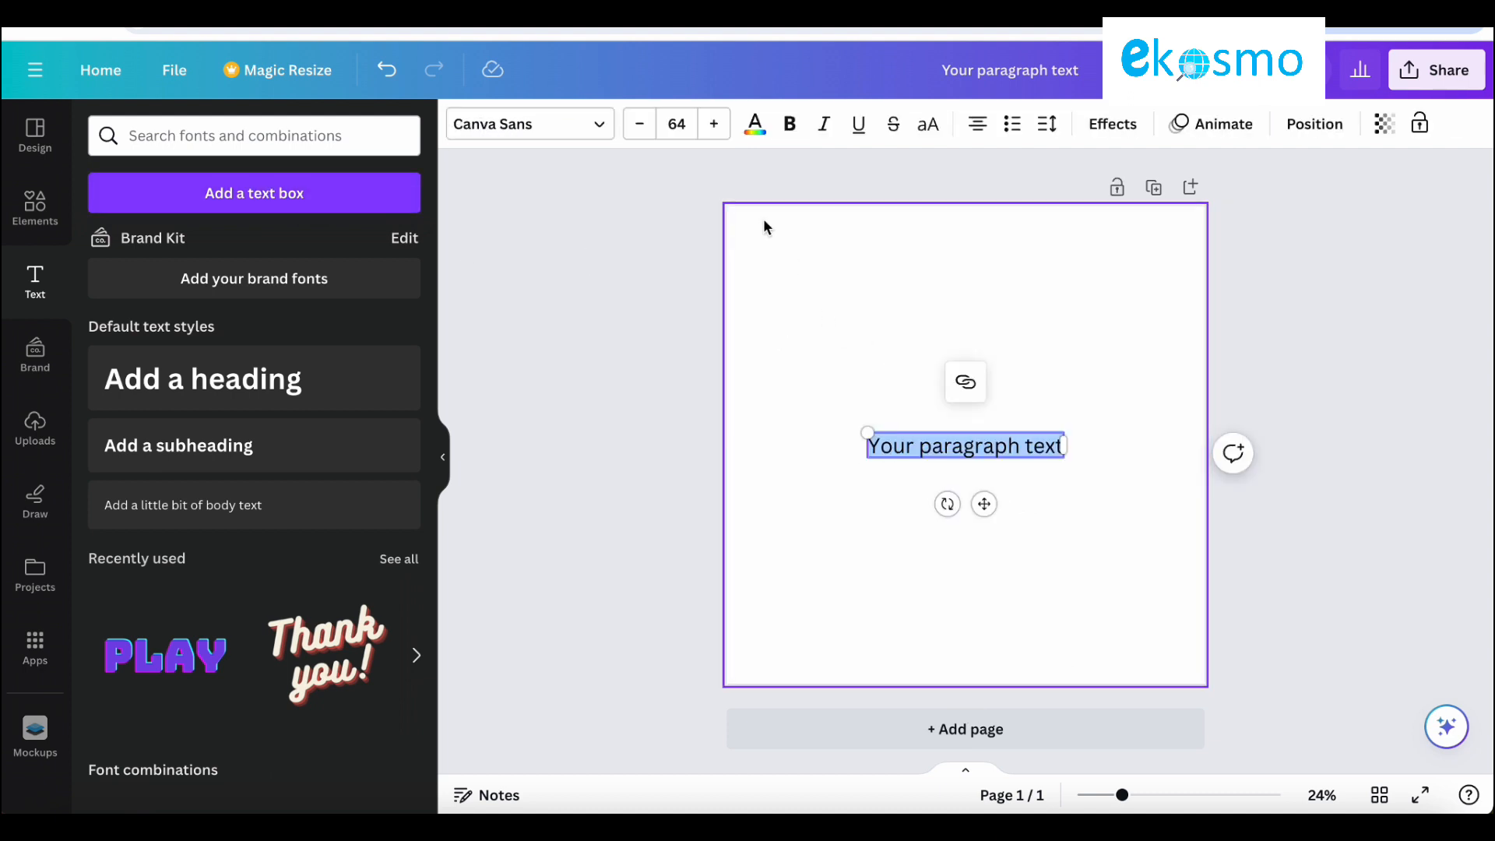
{"action": "left_click", "coordinate": [577, 124]}
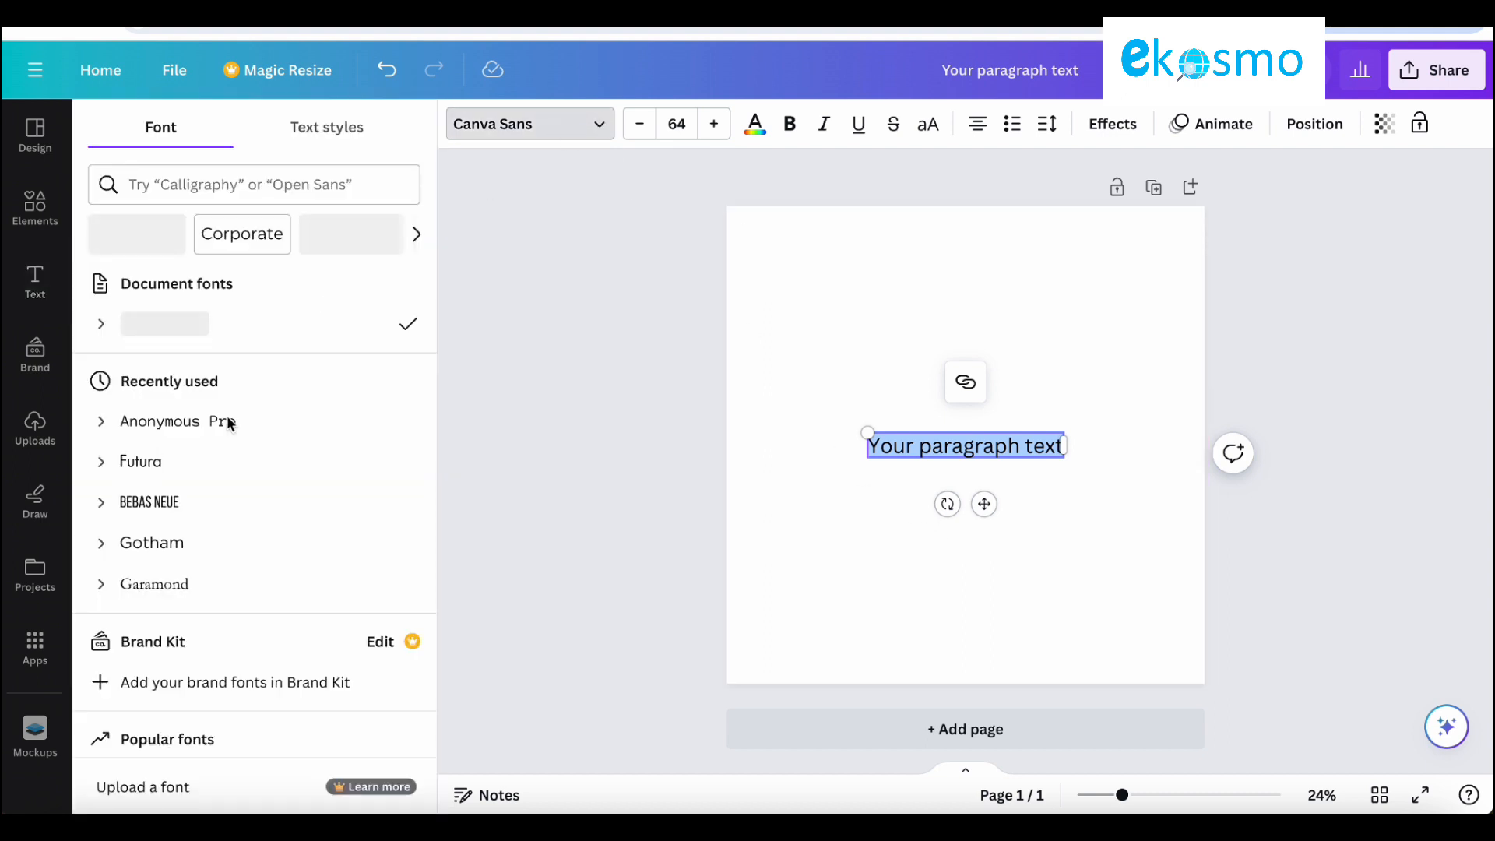
{"action": "left_click", "coordinate": [752, 125]}
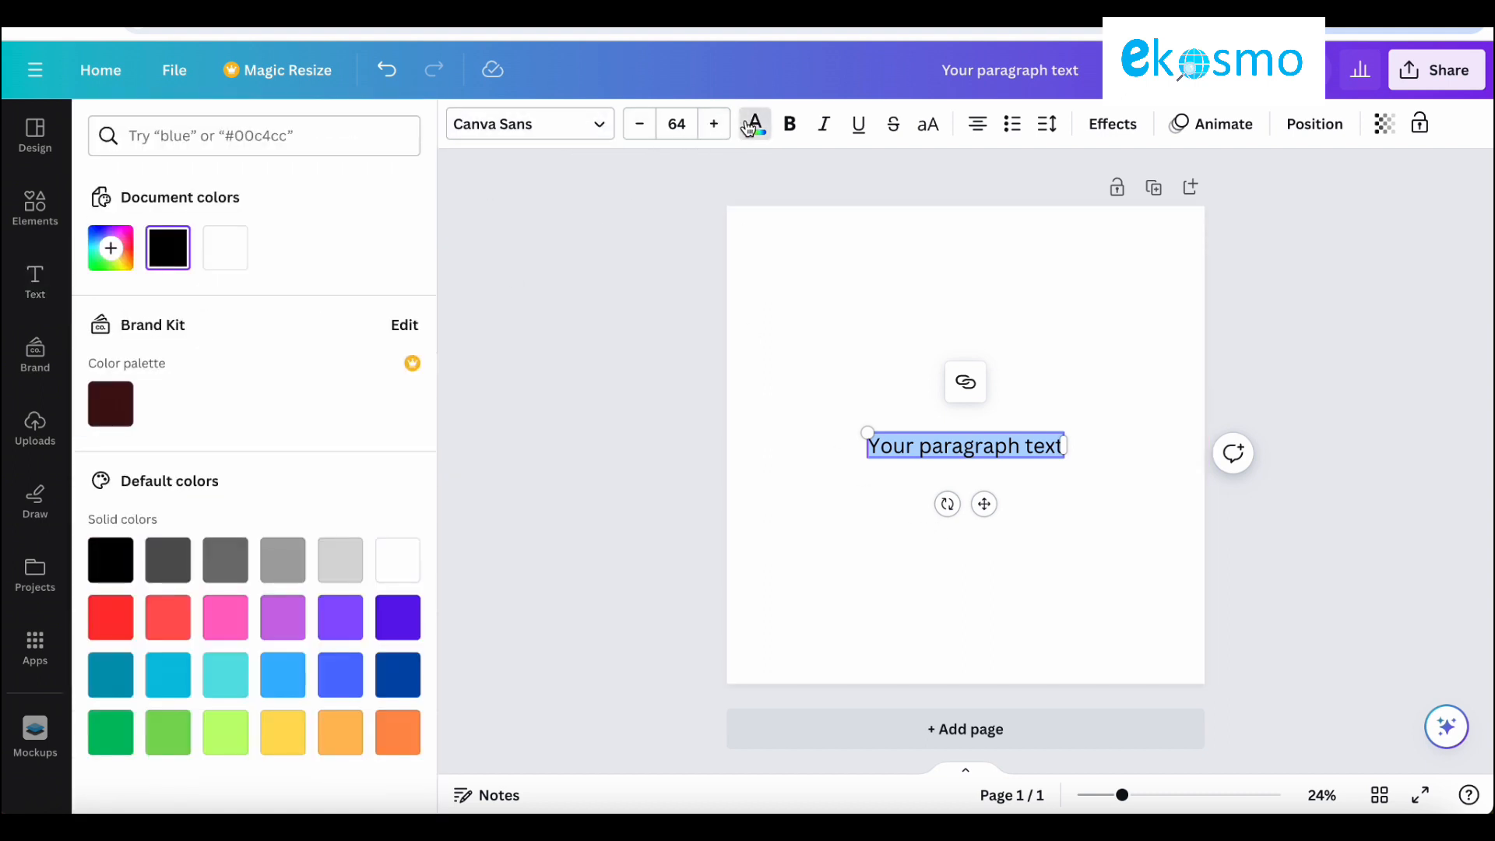
{"action": "left_click", "coordinate": [749, 128]}
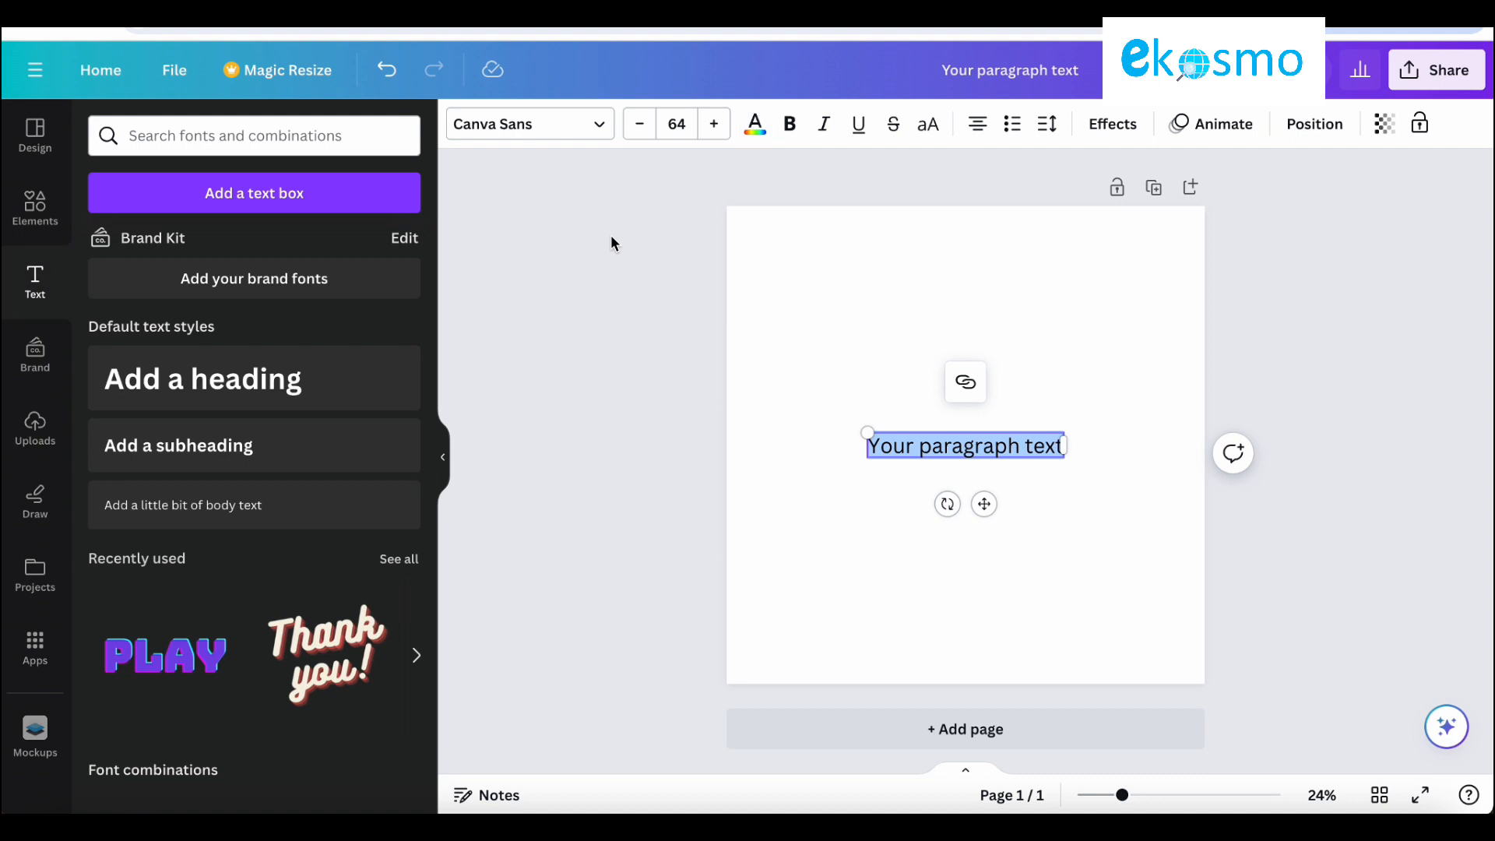
Step: Browse the list of available fonts for the paragraph text and view the document's text styles
{"action": "left_click", "coordinate": [604, 133]}
{"action": "scroll", "coordinate": [278, 497], "scroll_direction": "down", "scroll_amount": 5}
{"action": "scroll", "coordinate": [278, 496], "scroll_direction": "down", "scroll_amount": 20}
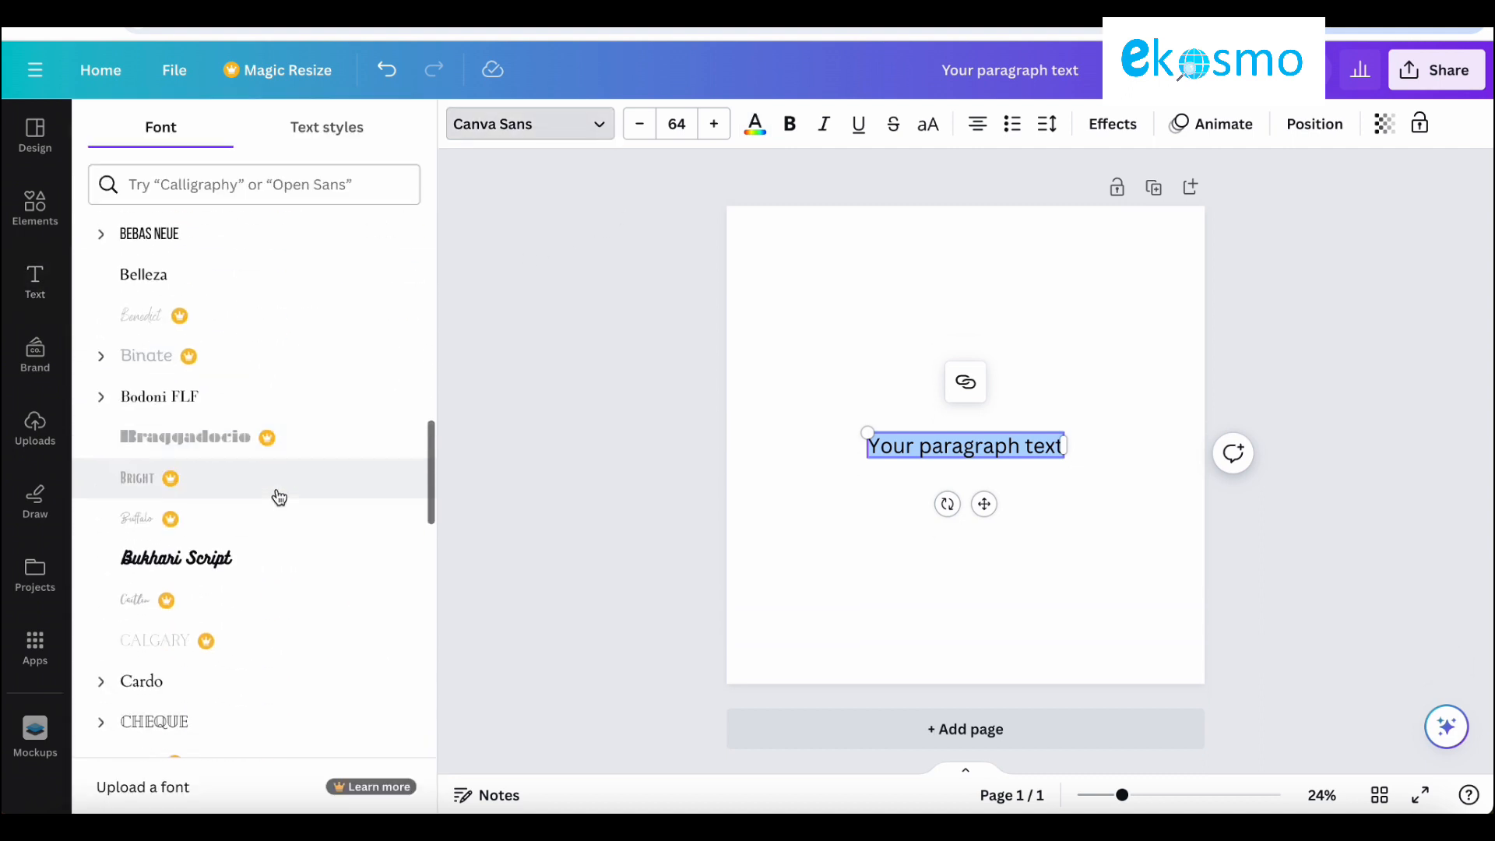
{"action": "scroll", "coordinate": [278, 498], "scroll_direction": "down", "scroll_amount": 10}
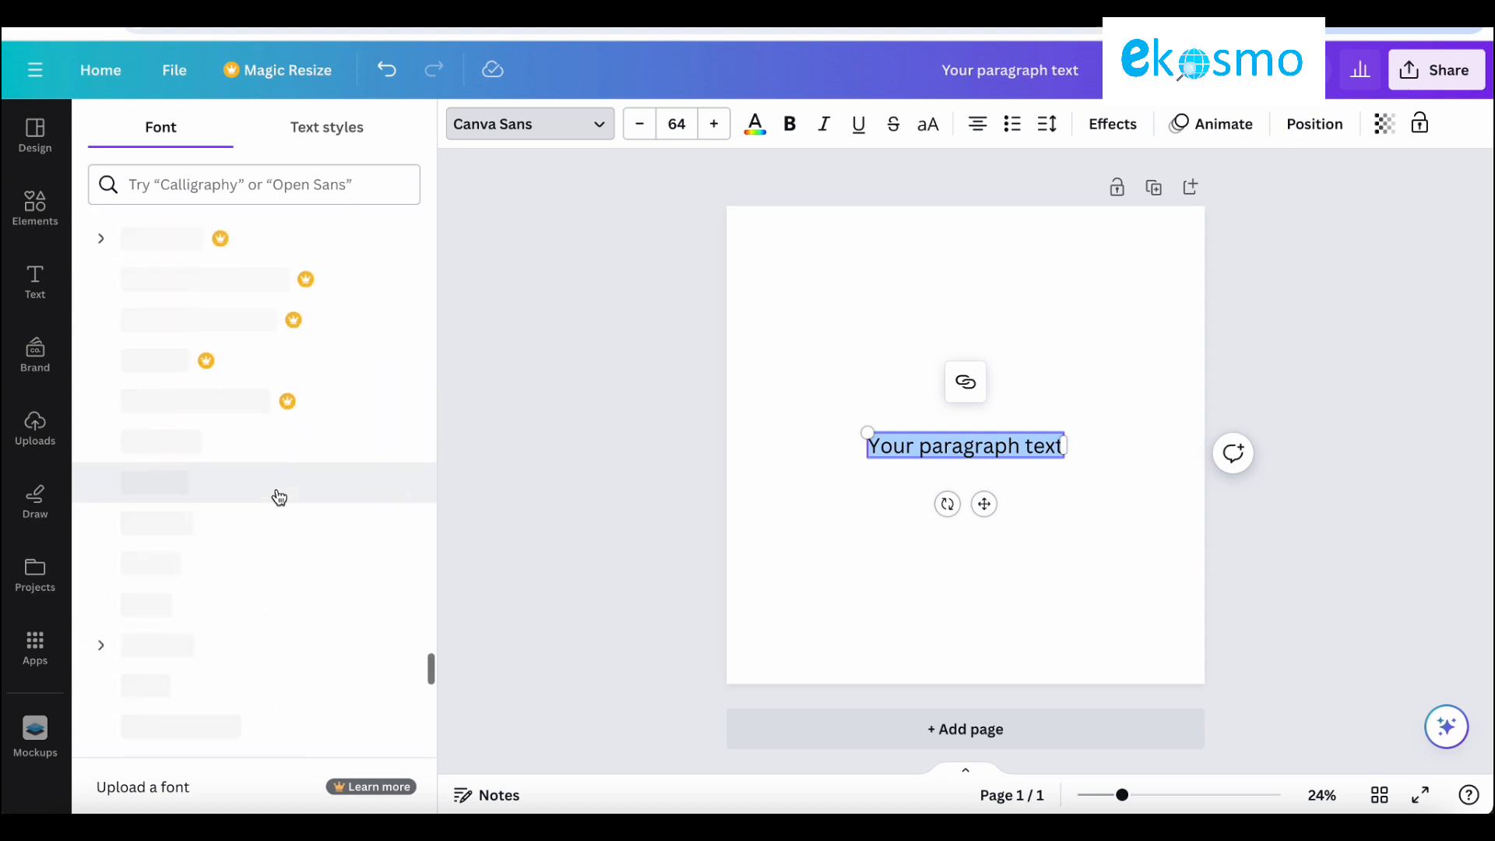
{"action": "scroll", "coordinate": [278, 496], "scroll_direction": "up", "scroll_amount": 20}
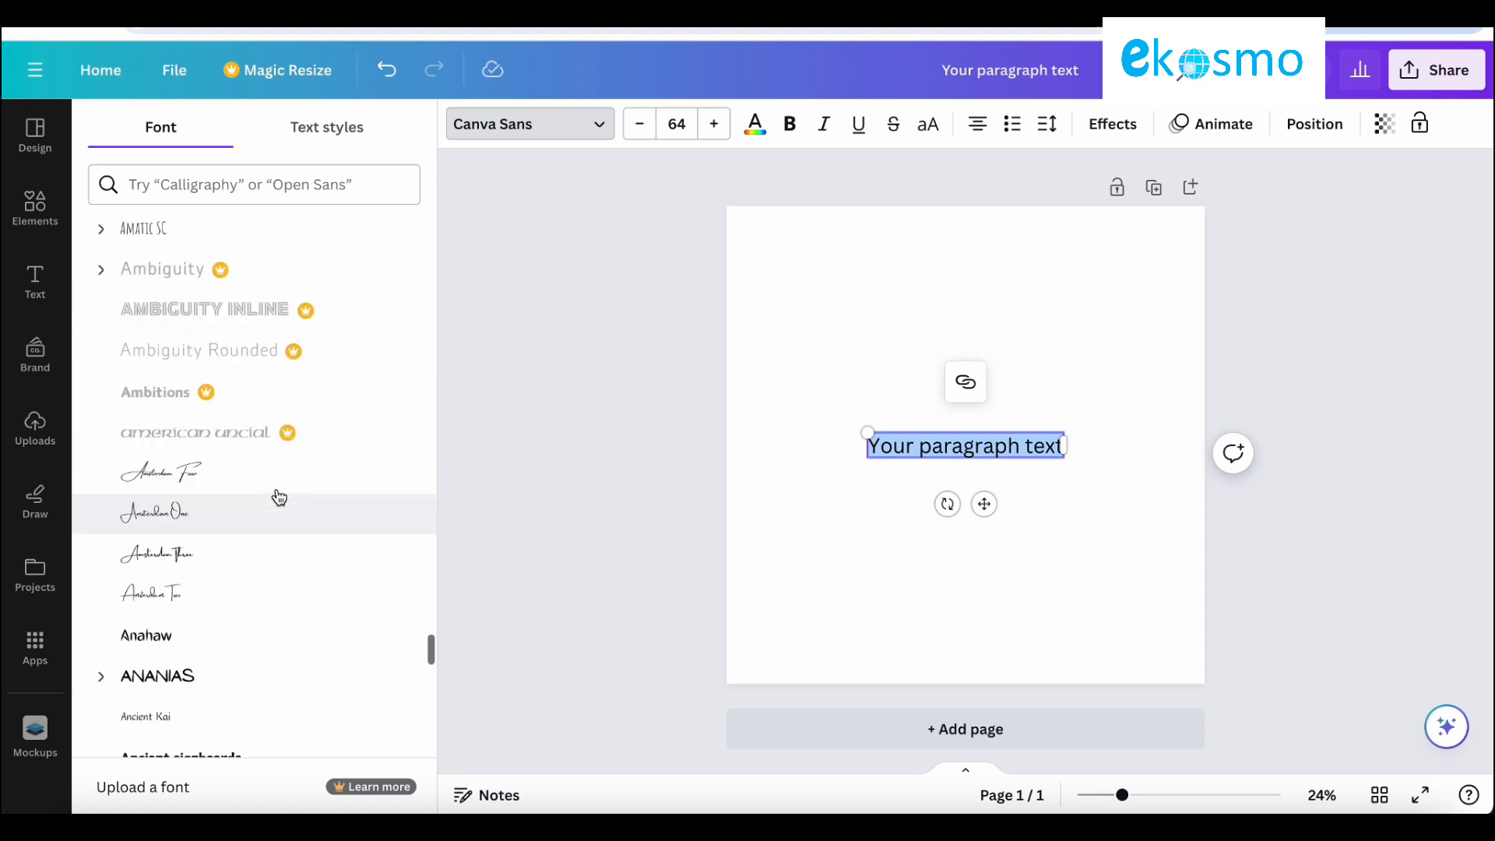
{"action": "left_click", "coordinate": [331, 131]}
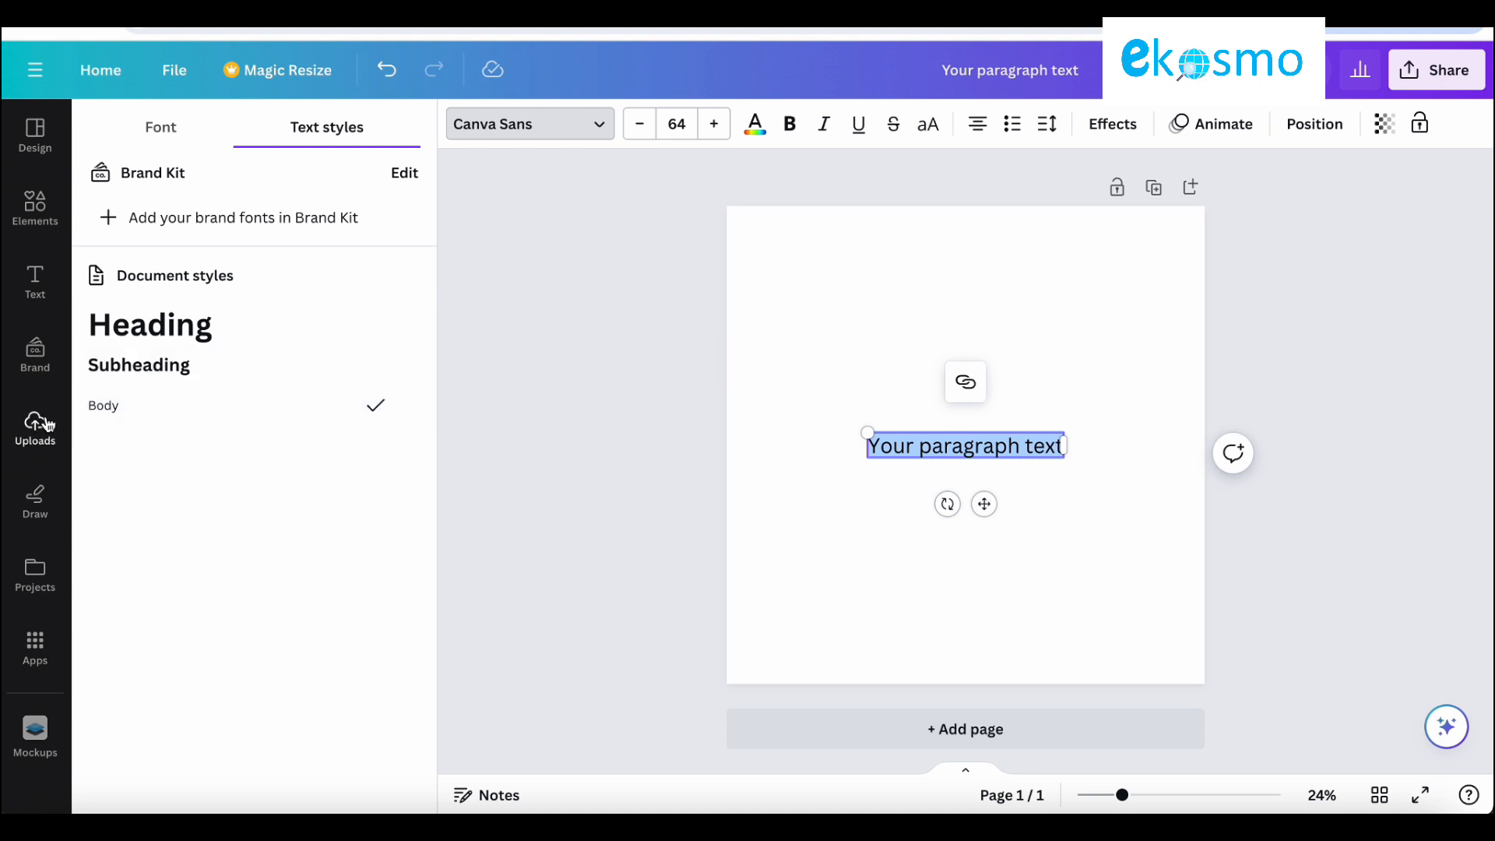
Step: Look through the brand templates and the Brand Kit's logo, colour, font, brand voice, photo, graphic and icon sections
{"action": "left_click", "coordinate": [34, 355]}
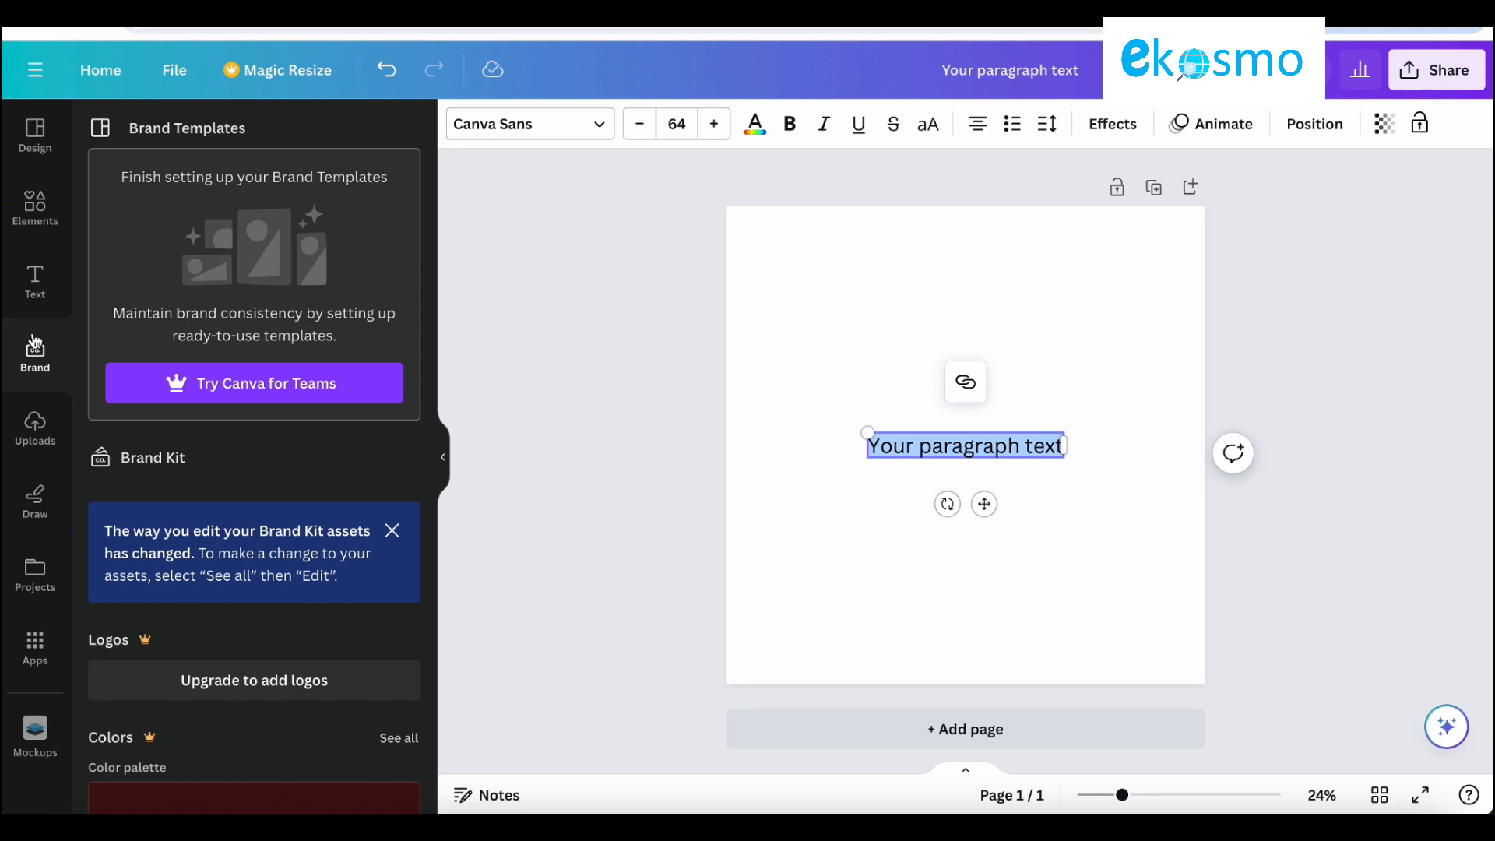
{"action": "scroll", "coordinate": [82, 404], "scroll_direction": "down", "scroll_amount": 2}
{"action": "scroll", "coordinate": [82, 403], "scroll_direction": "down", "scroll_amount": 4}
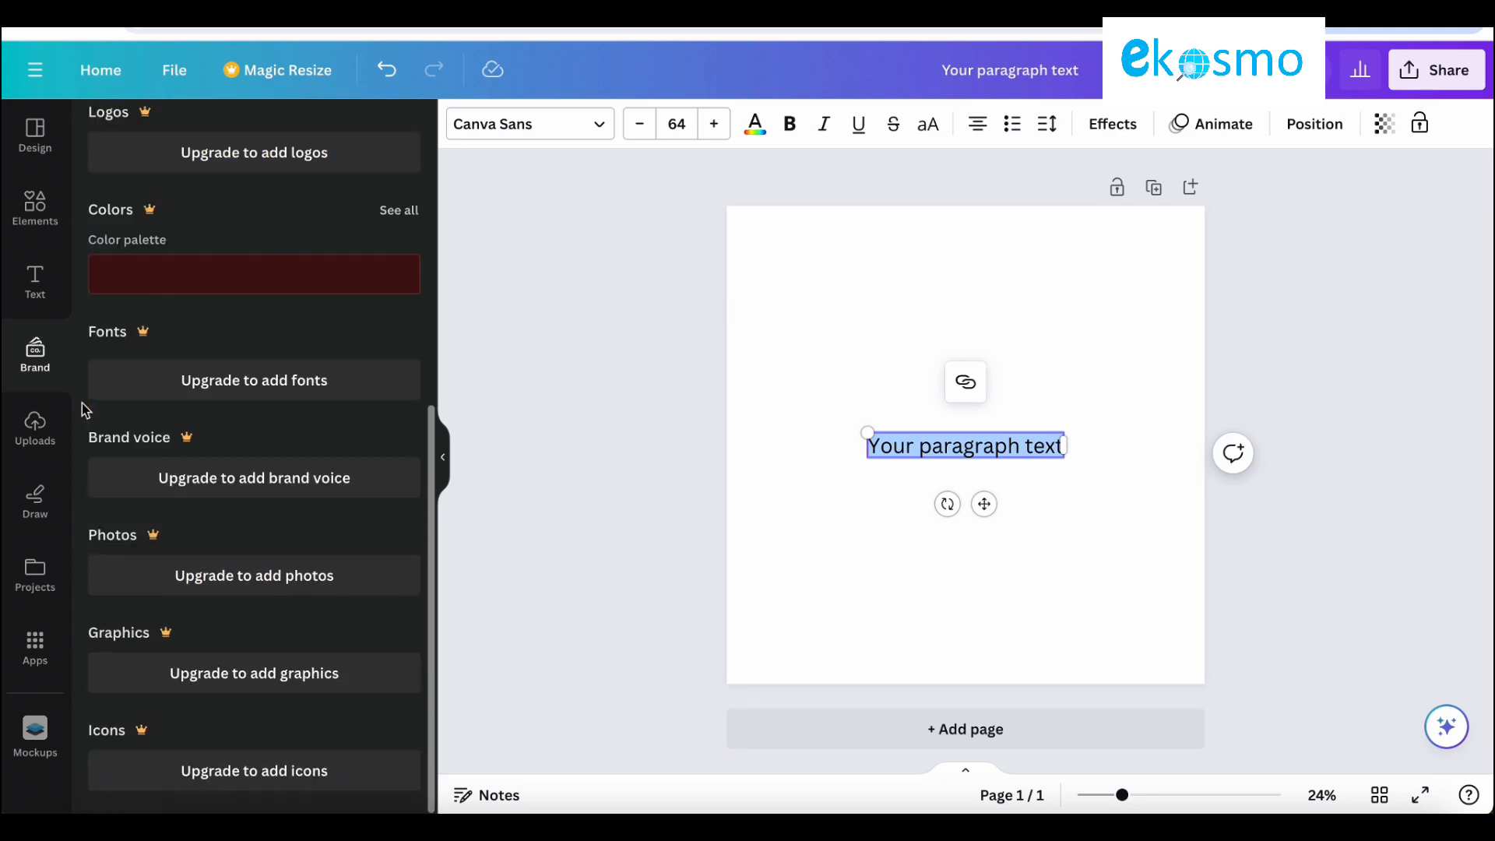
{"action": "scroll", "coordinate": [82, 404], "scroll_direction": "up", "scroll_amount": 6}
Step: Place the uploaded paperback book cover template image on the page
{"action": "left_click", "coordinate": [39, 436]}
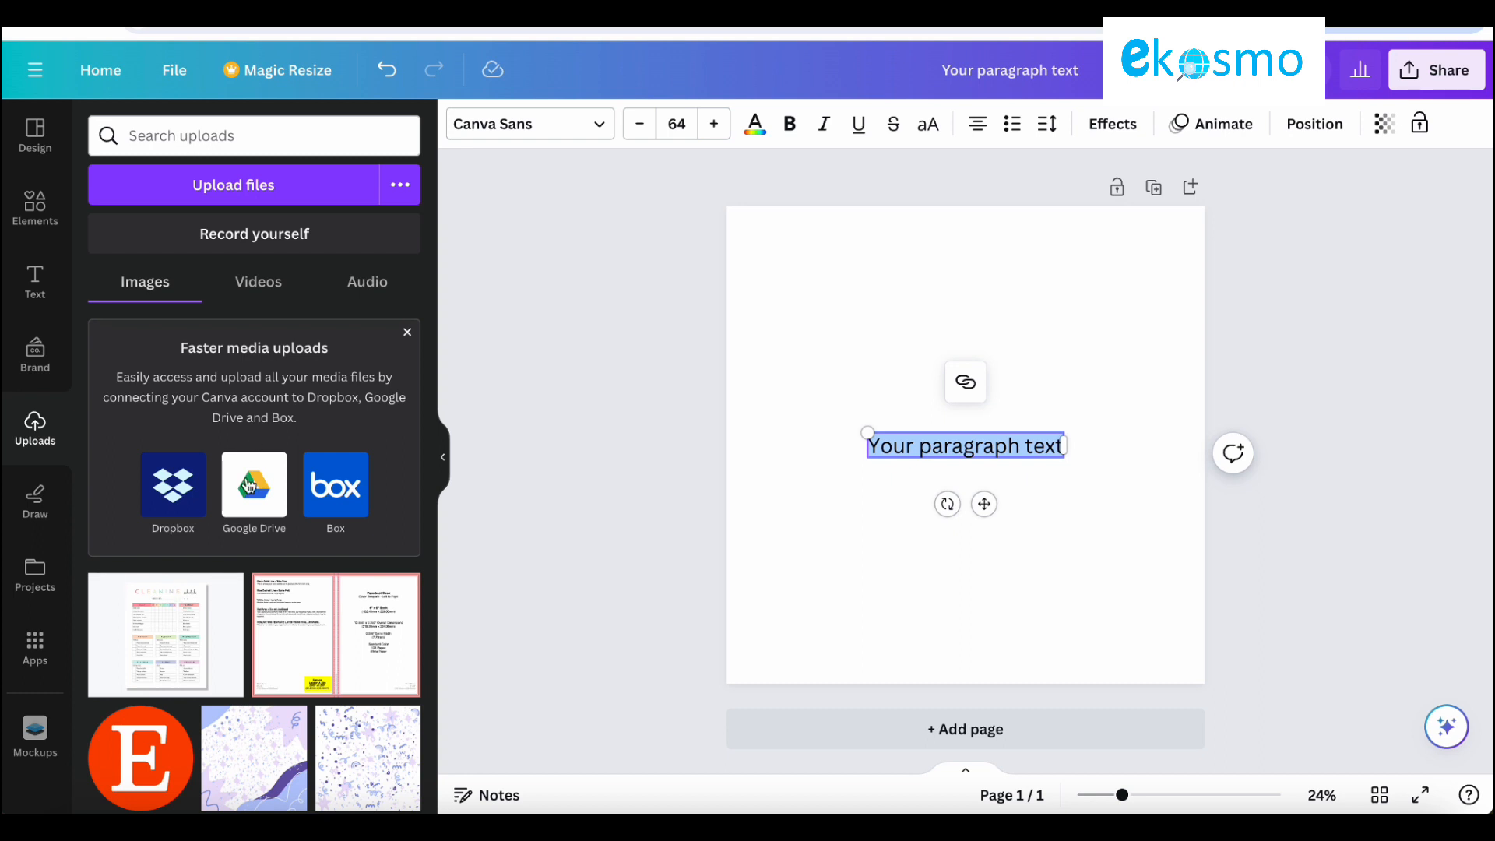
{"action": "left_click", "coordinate": [346, 631]}
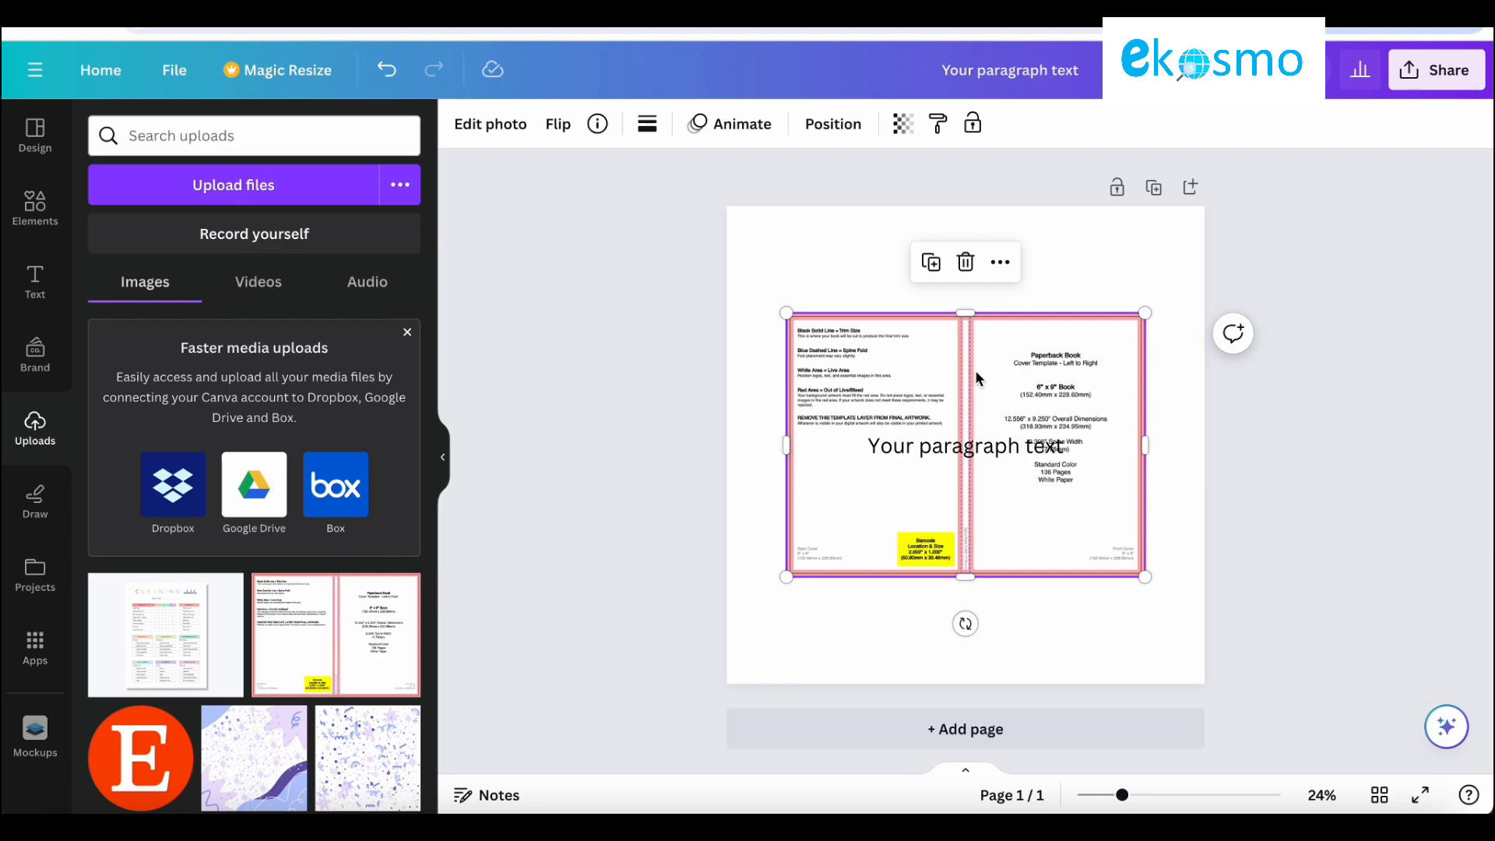
Step: Upload vegetable alphabet.png from the Documents folder and place it on the page
{"action": "left_click", "coordinate": [283, 196]}
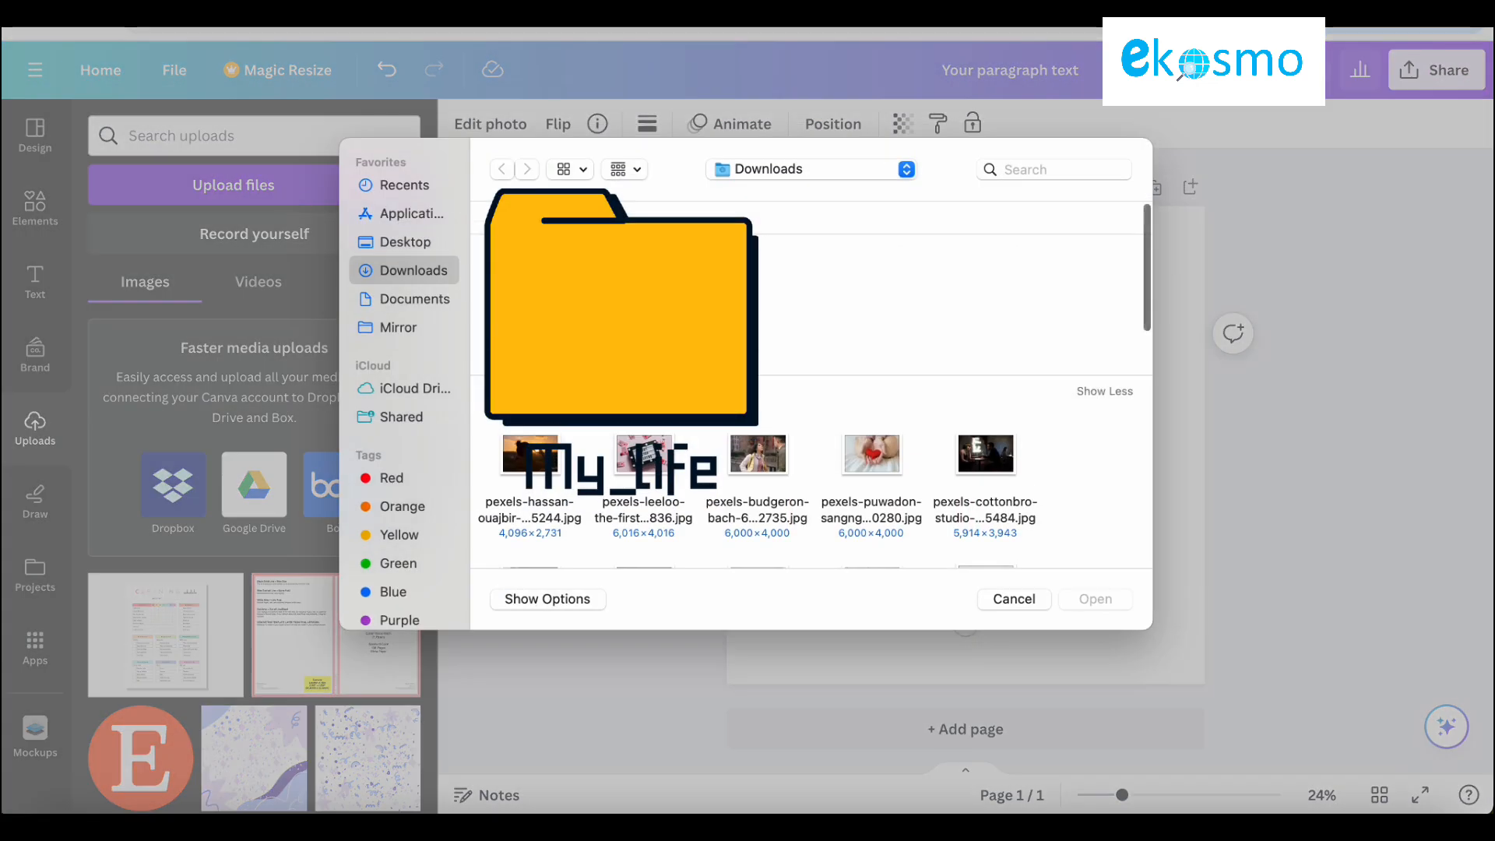
{"action": "left_click", "coordinate": [391, 302]}
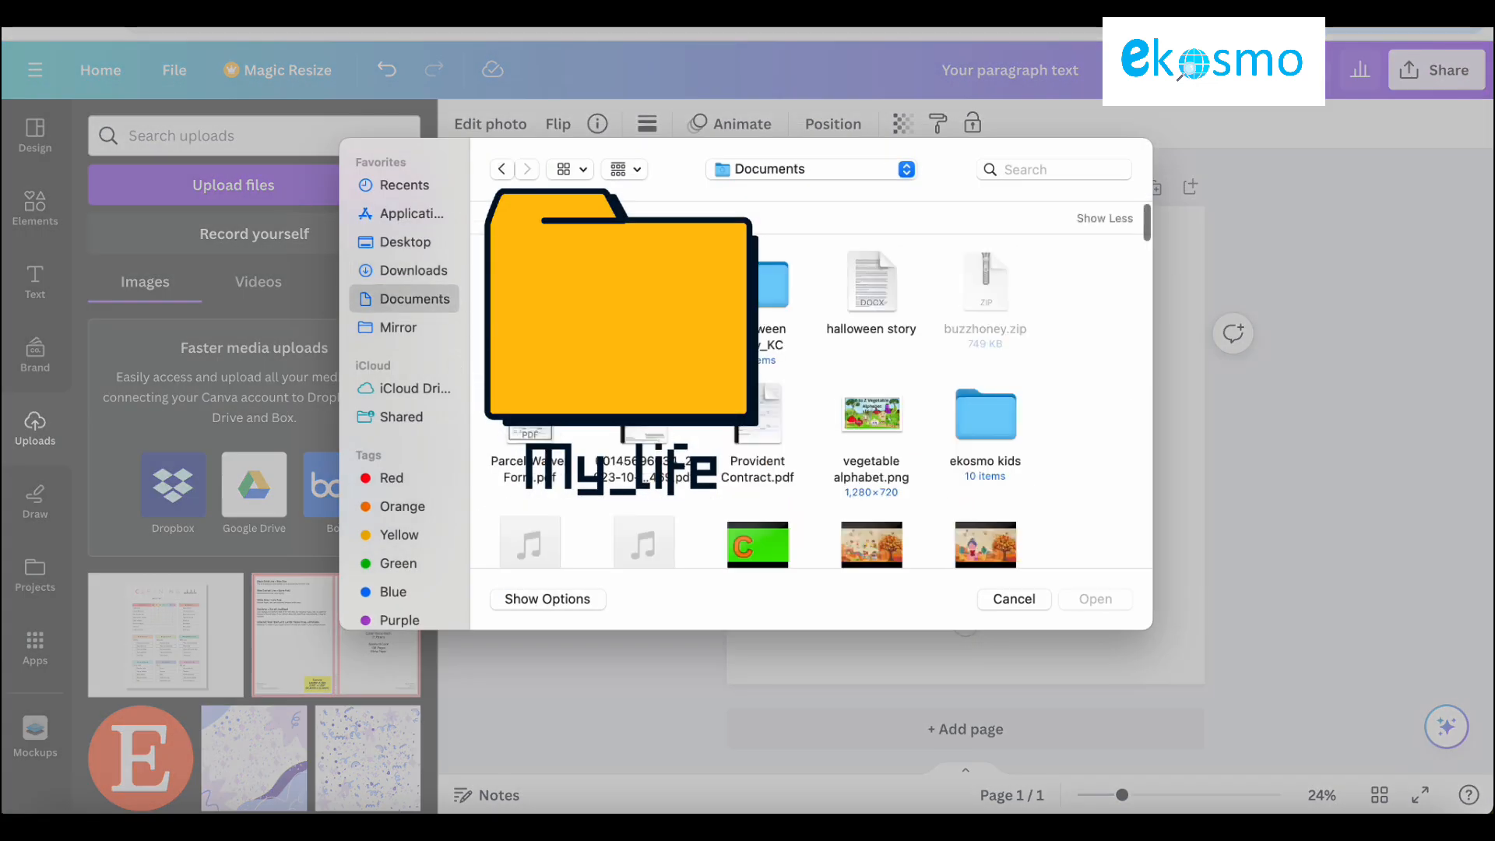
{"action": "left_click", "coordinate": [886, 413]}
{"action": "left_click", "coordinate": [1121, 606]}
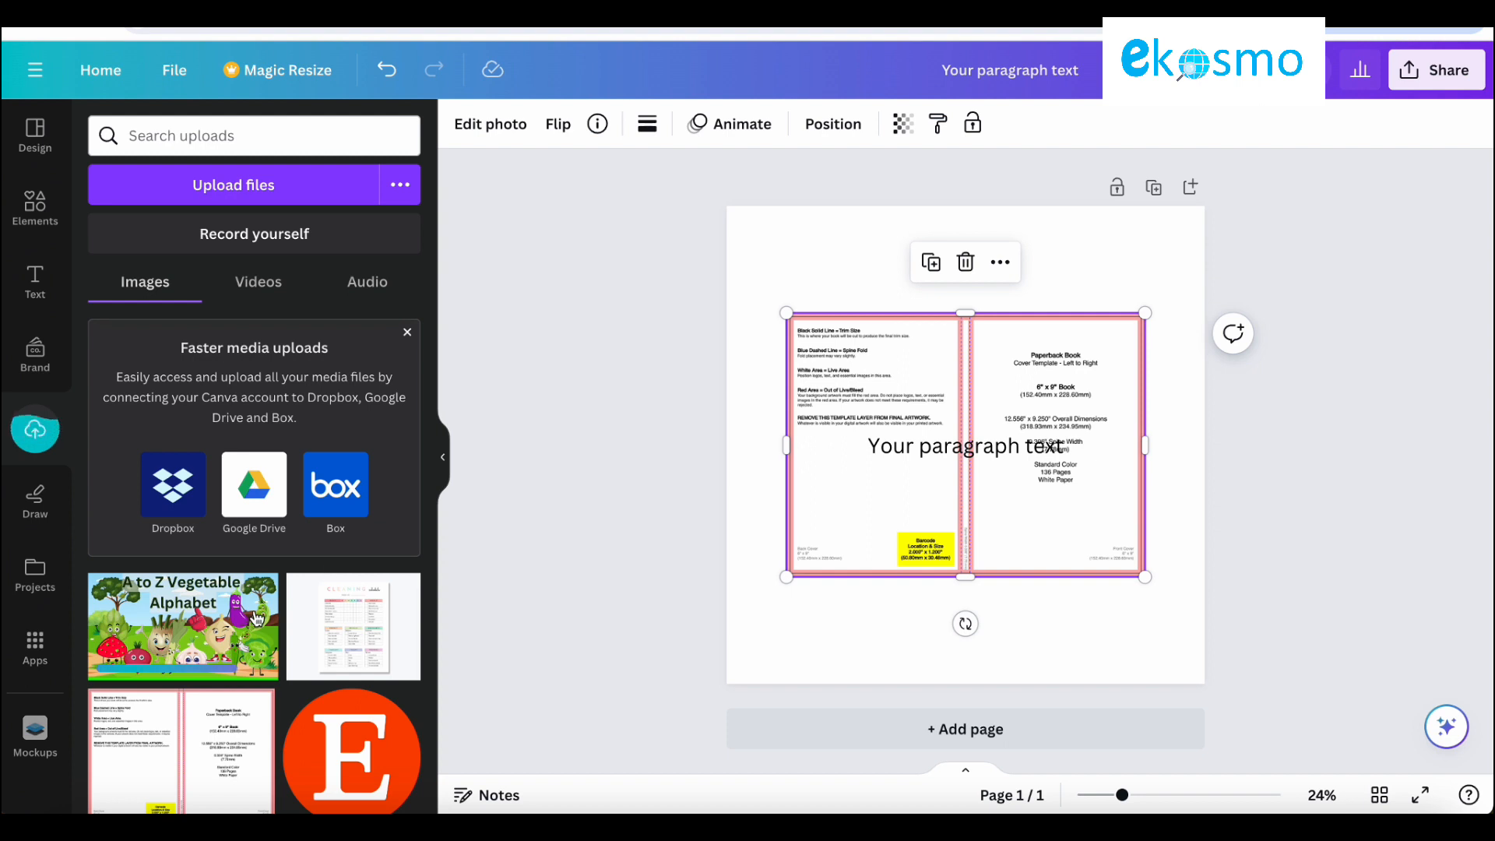
{"action": "left_click", "coordinate": [256, 618]}
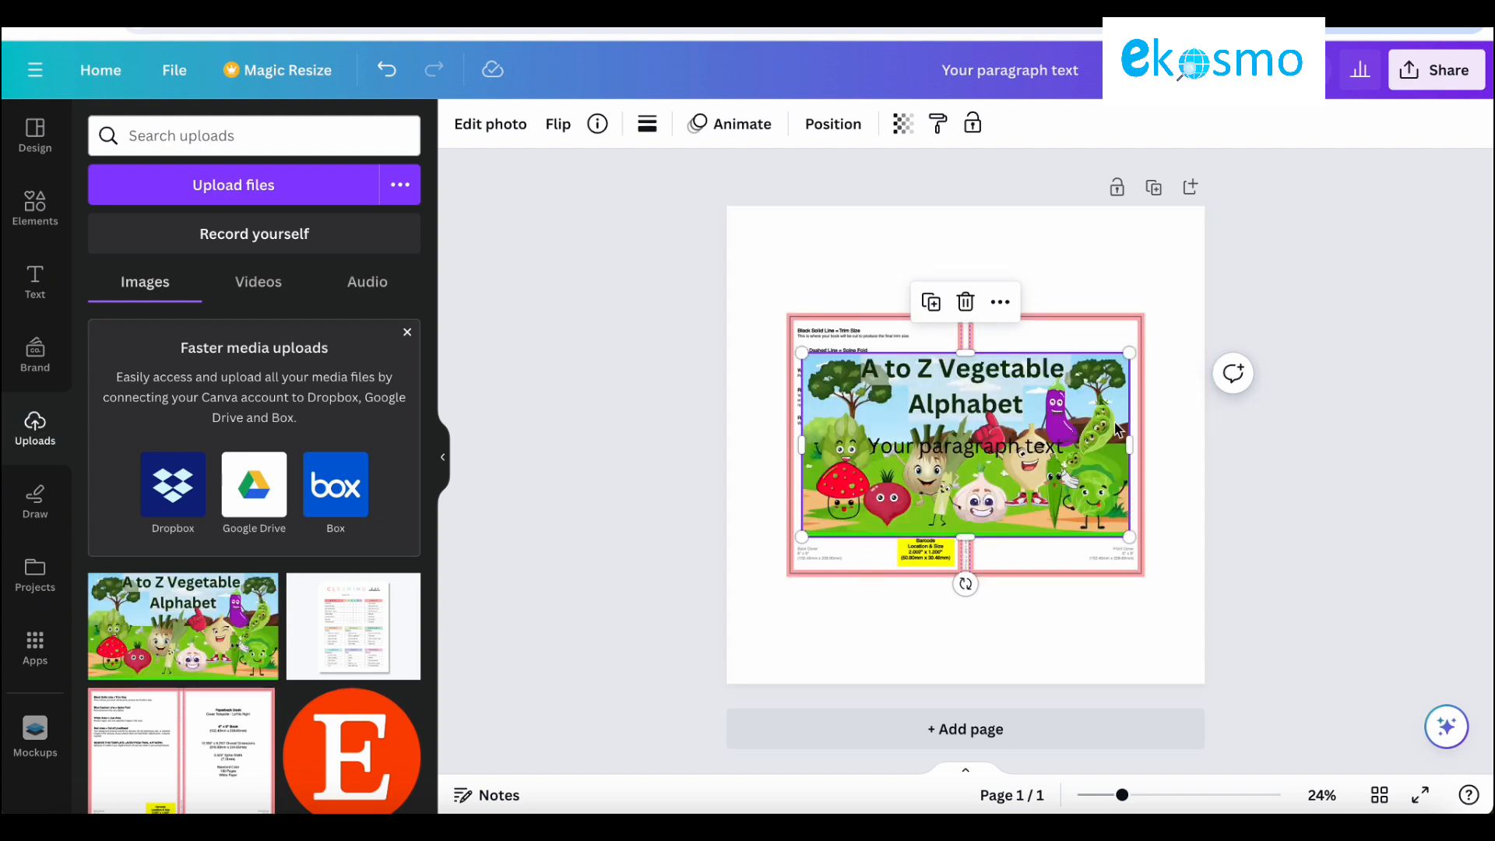
Step: Add a second, blank page to the design and return to the first page
{"action": "left_click", "coordinate": [966, 706]}
{"action": "left_click", "coordinate": [969, 731]}
{"action": "scroll", "coordinate": [1121, 250], "scroll_direction": "up", "scroll_amount": 6}
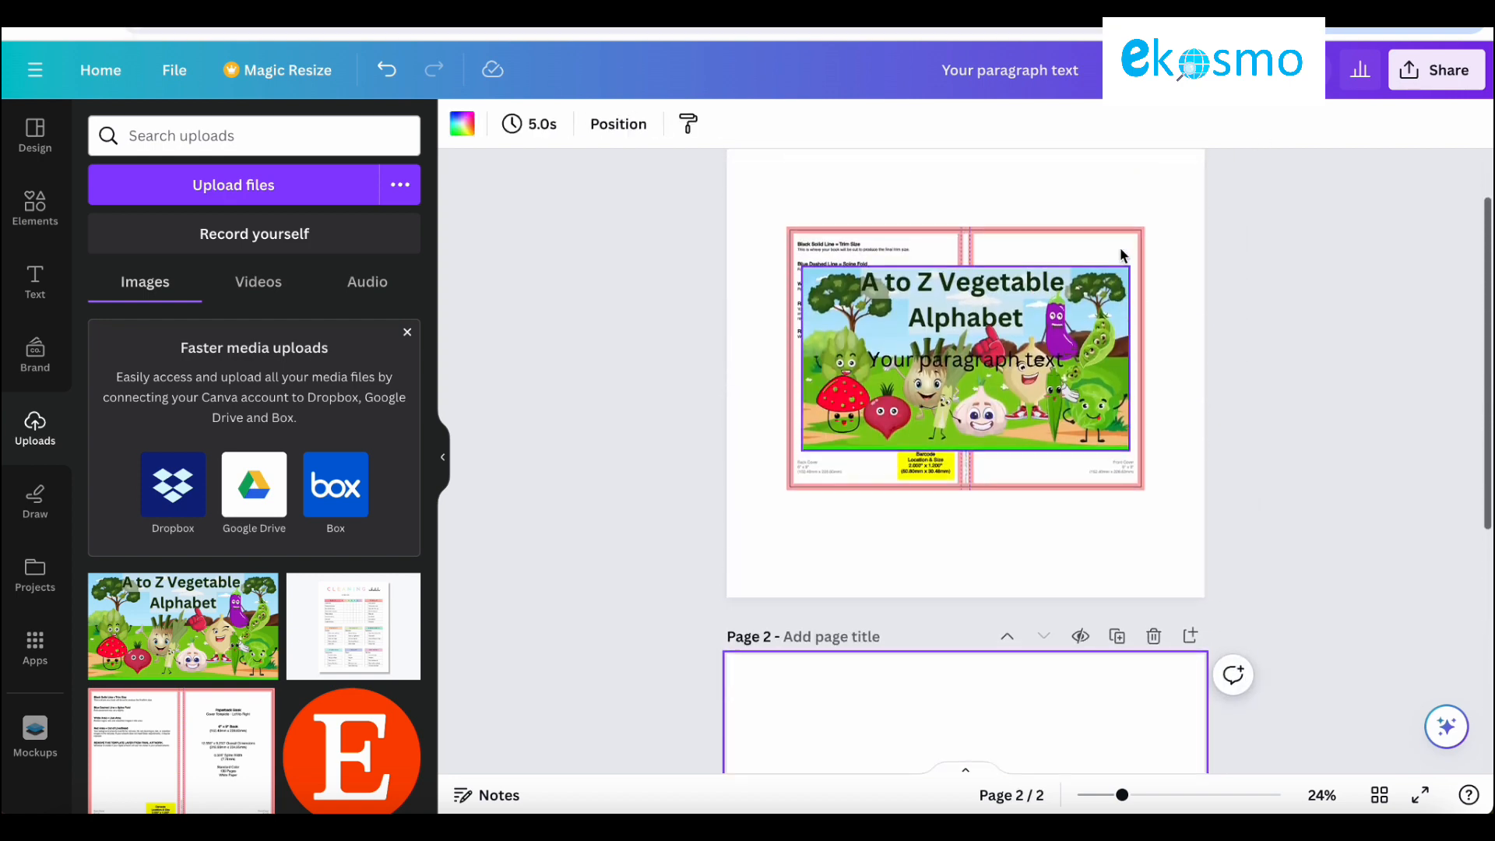
Step: Delete the first page so only the blank page stays in the design
{"action": "left_click", "coordinate": [1165, 190]}
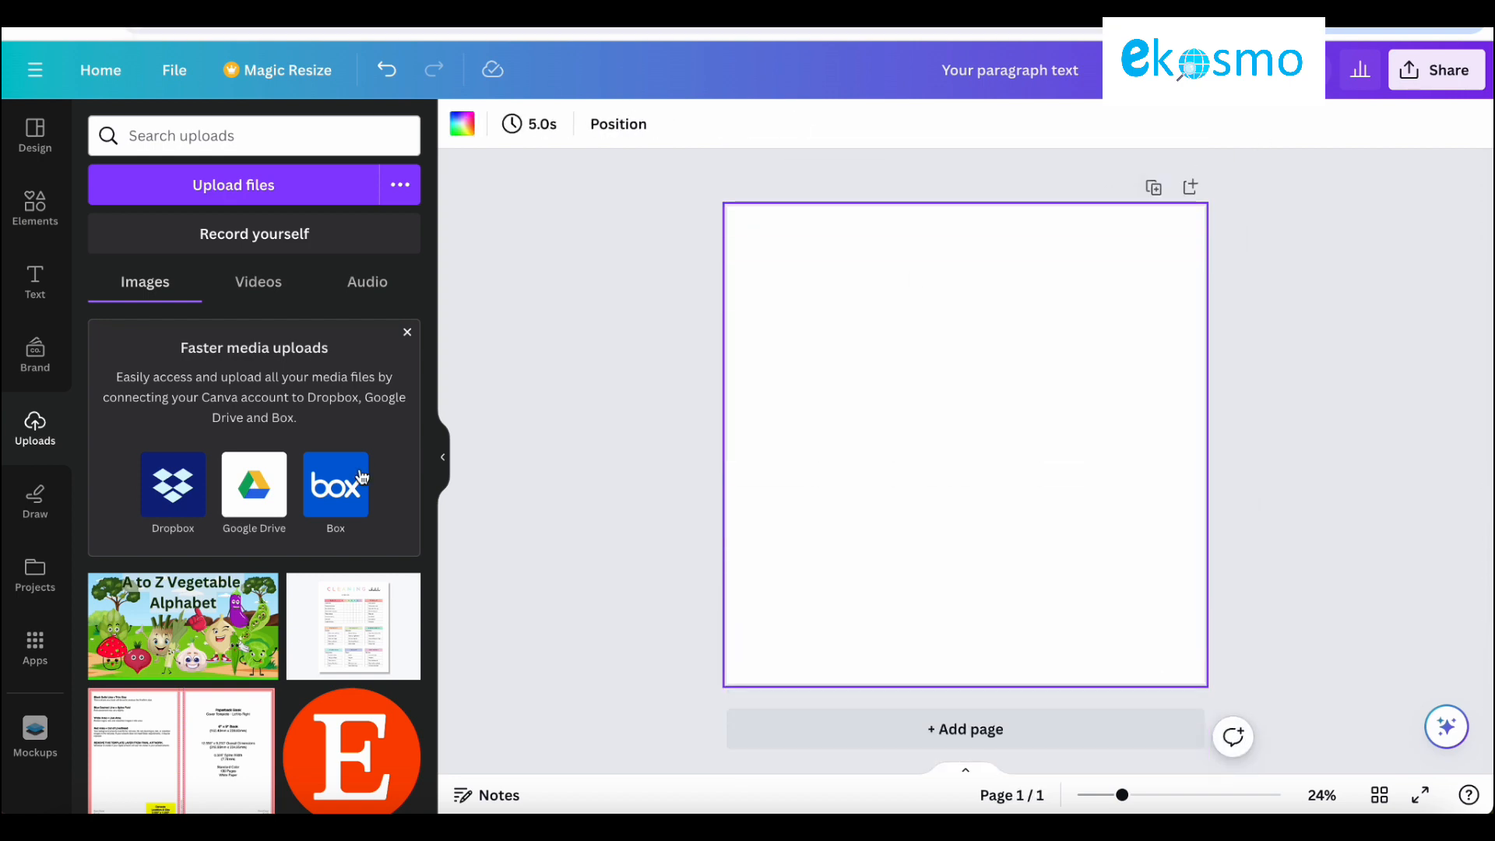
Step: Draw a large freehand red spiral scribble on the blank page with the marker
{"action": "left_click", "coordinate": [35, 503]}
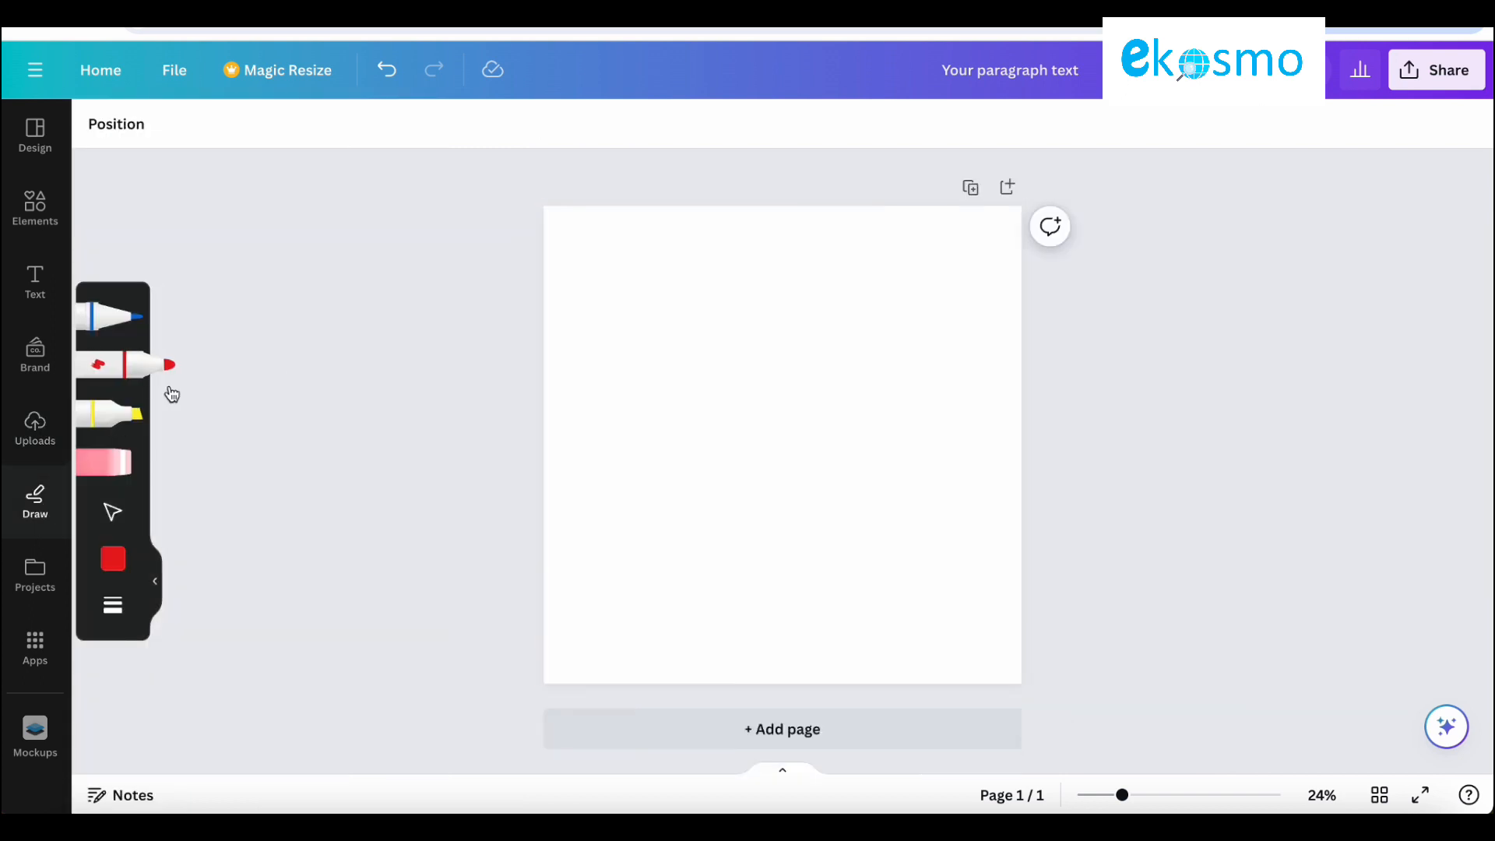
{"action": "left_click", "coordinate": [113, 511]}
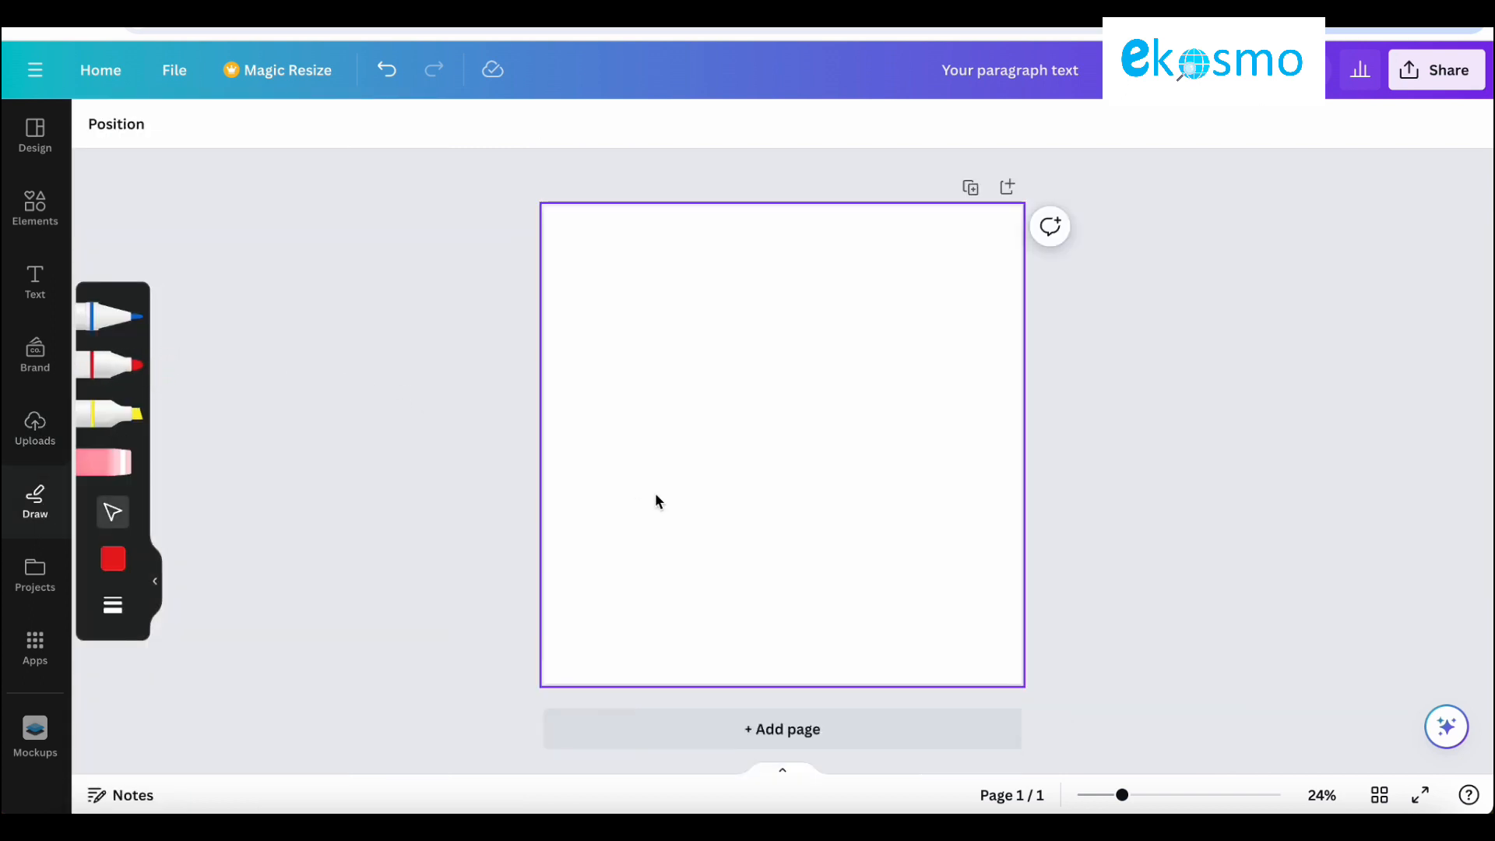
{"action": "mouse_move", "coordinate": [682, 492]}
{"action": "left_mouse_down"}
{"action": "mouse_move", "coordinate": [690, 394]}
{"action": "mouse_move", "coordinate": [793, 468]}
{"action": "mouse_move", "coordinate": [845, 340]}
{"action": "mouse_move", "coordinate": [668, 432]}
{"action": "mouse_move", "coordinate": [748, 382]}
{"action": "mouse_move", "coordinate": [815, 436]}
{"action": "mouse_move", "coordinate": [684, 464]}
{"action": "mouse_move", "coordinate": [607, 287]}
{"action": "mouse_move", "coordinate": [844, 433]}
{"action": "left_mouse_up"}
{"action": "left_click", "coordinate": [113, 364]}
{"action": "mouse_move", "coordinate": [836, 350]}
{"action": "left_mouse_down"}
{"action": "mouse_move", "coordinate": [669, 428]}
{"action": "mouse_move", "coordinate": [833, 473]}
{"action": "left_mouse_up"}
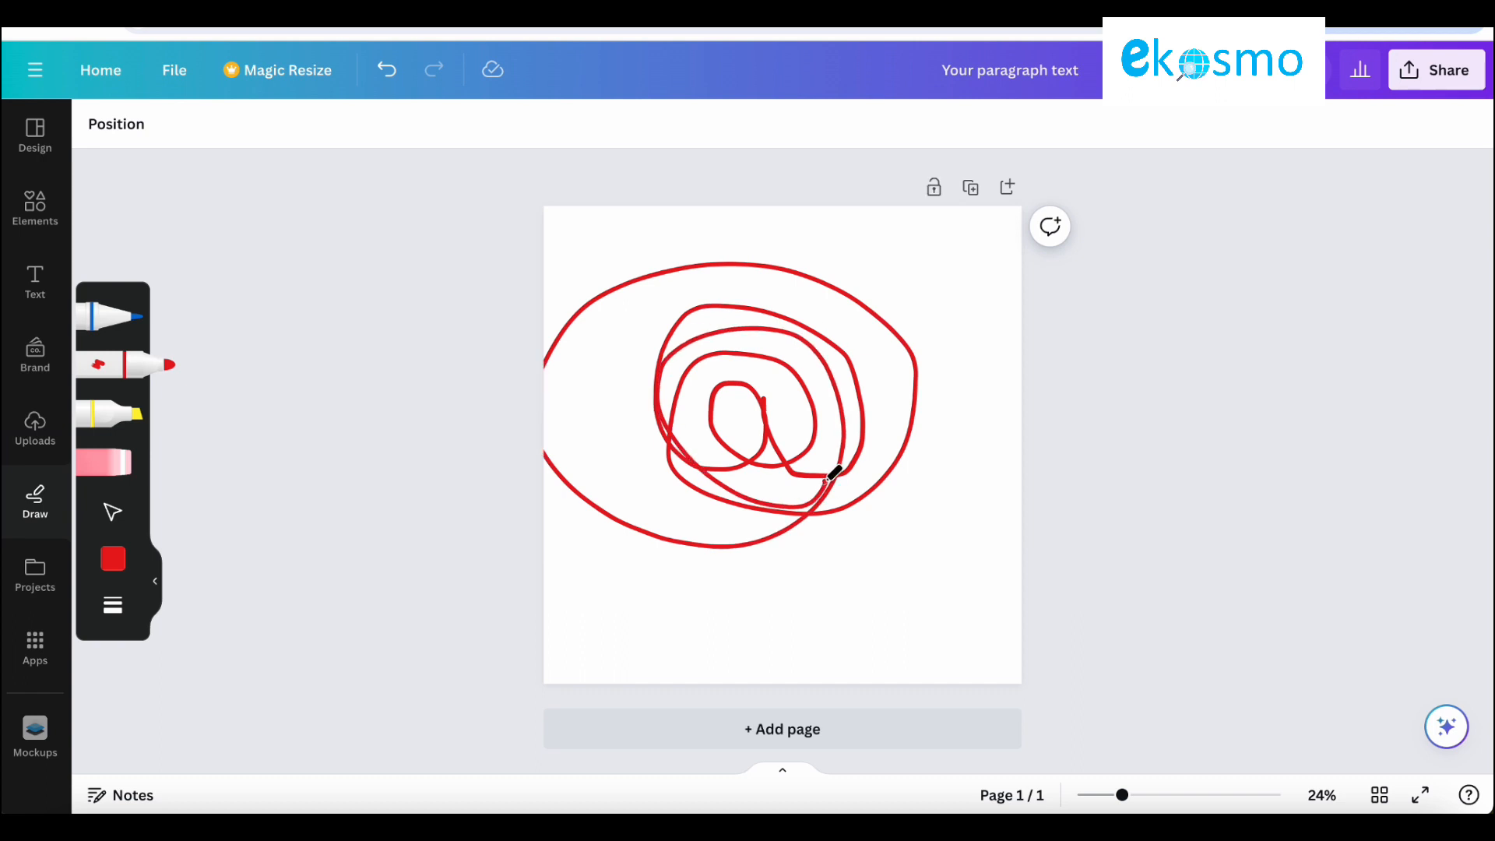
Step: Switch to the blue pen and set its line weight to 1
{"action": "left_click", "coordinate": [113, 320]}
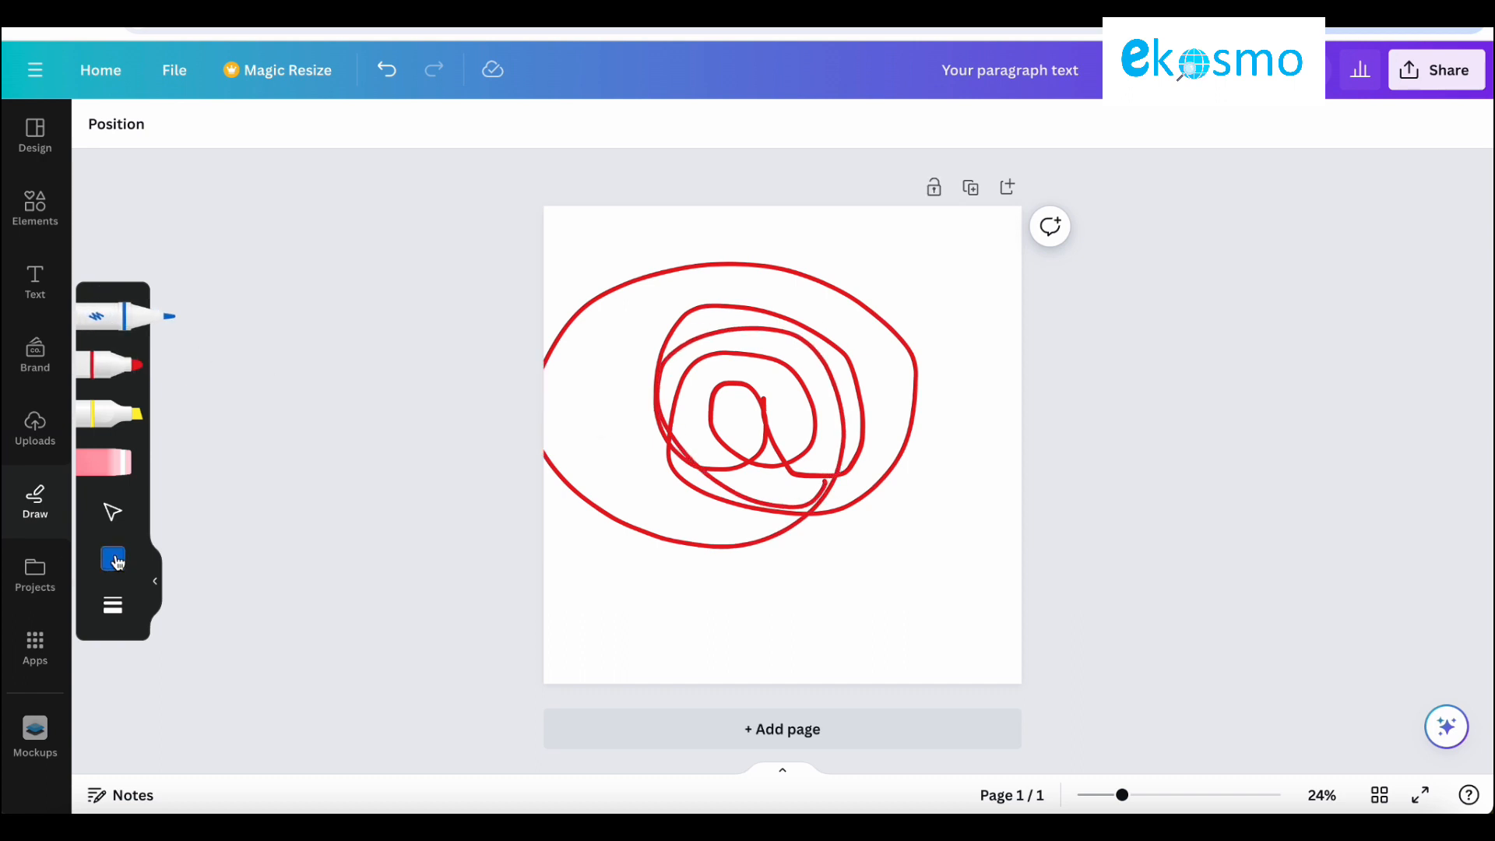
{"action": "left_click", "coordinate": [114, 559]}
{"action": "left_click", "coordinate": [114, 619]}
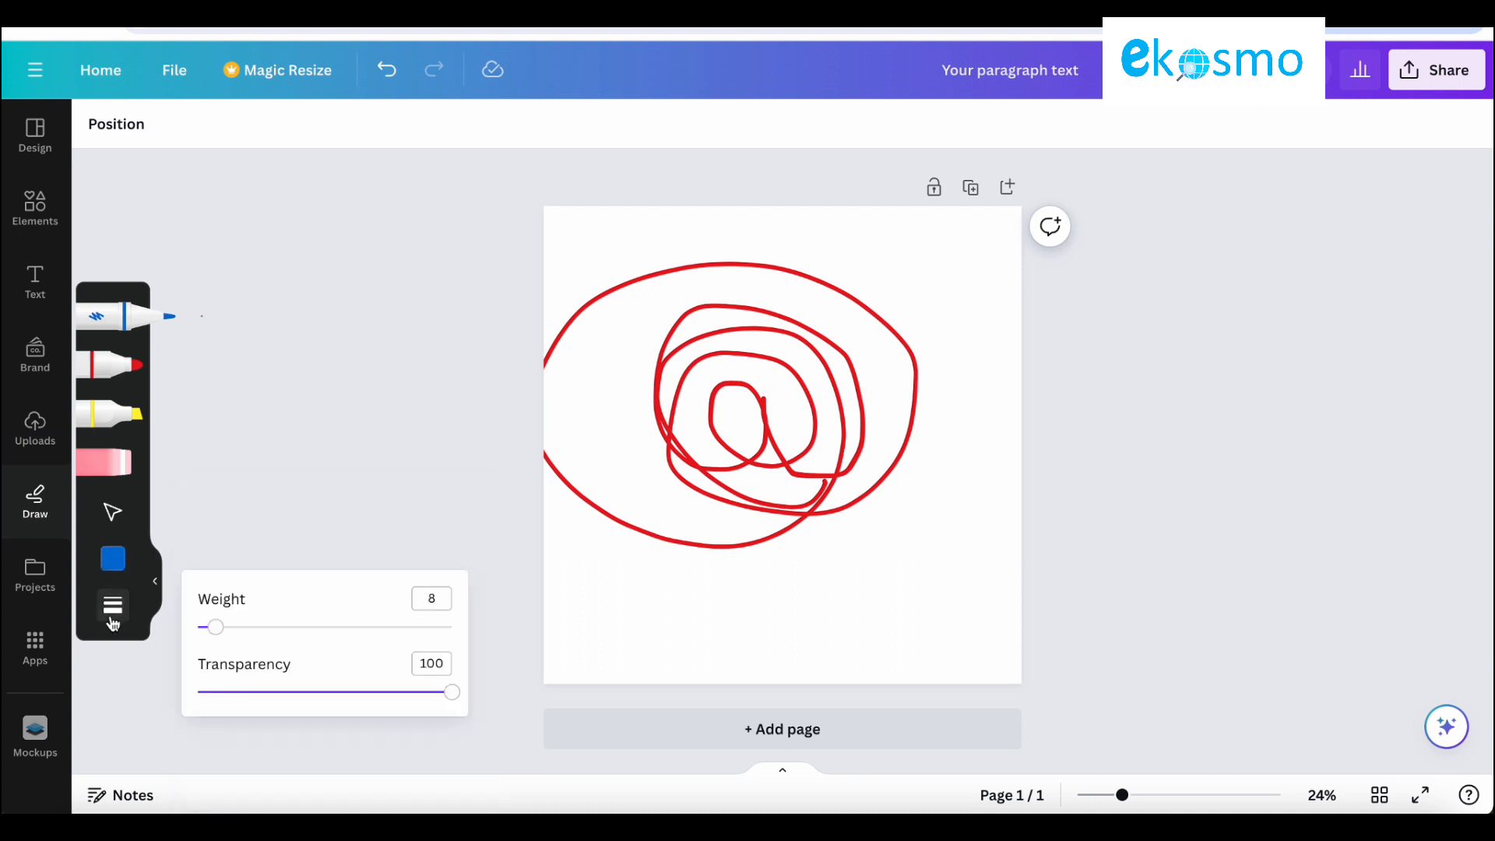
{"action": "left_click_drag", "start_coordinate": [220, 631], "coordinate": [156, 617]}
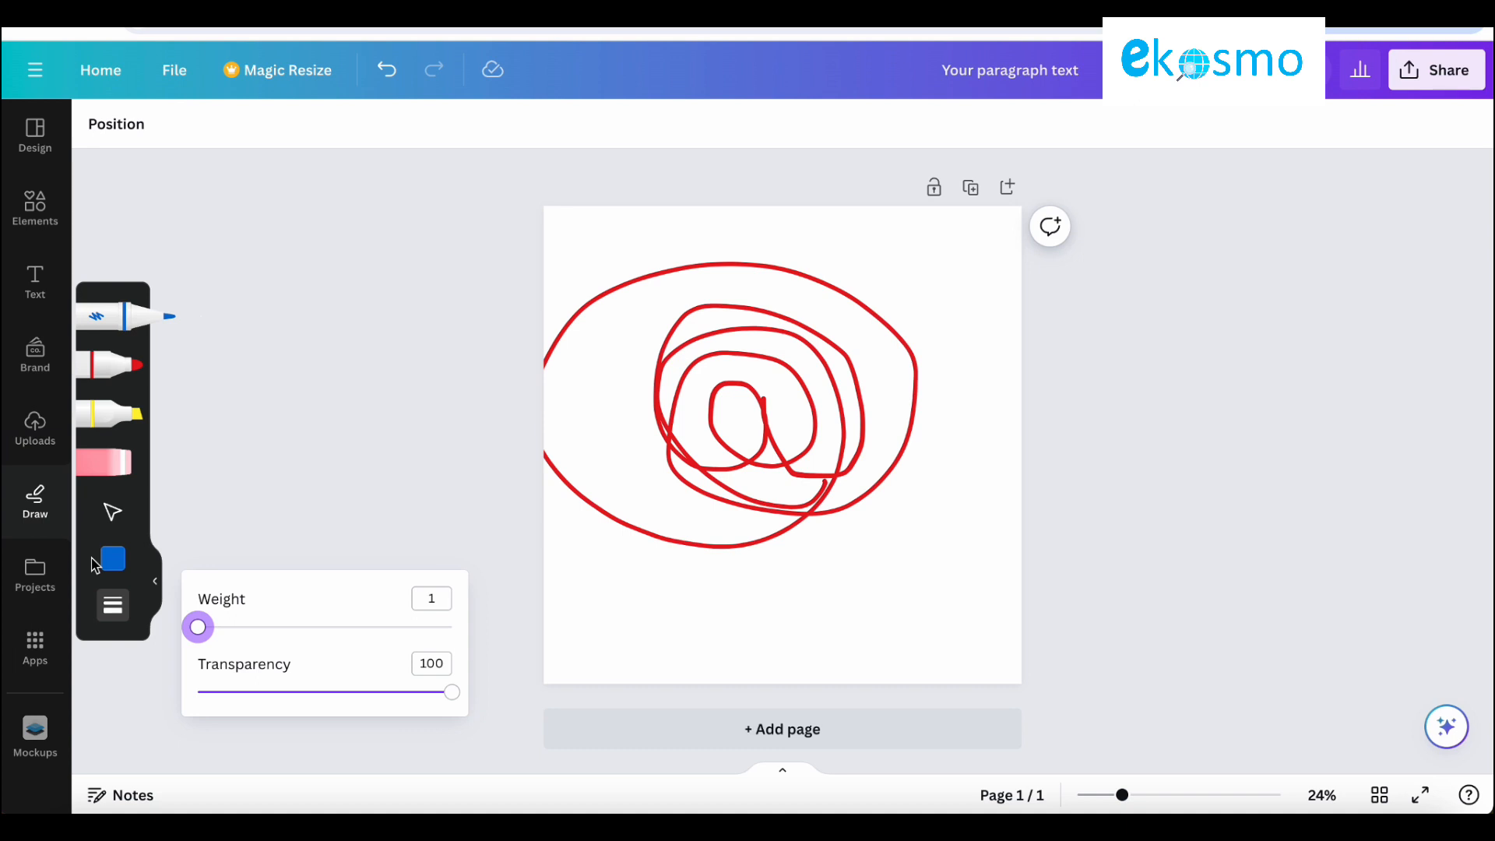
Step: Look at your projects and the apps offered by Canva, and open the Bulk Create app
{"action": "left_click", "coordinate": [35, 576]}
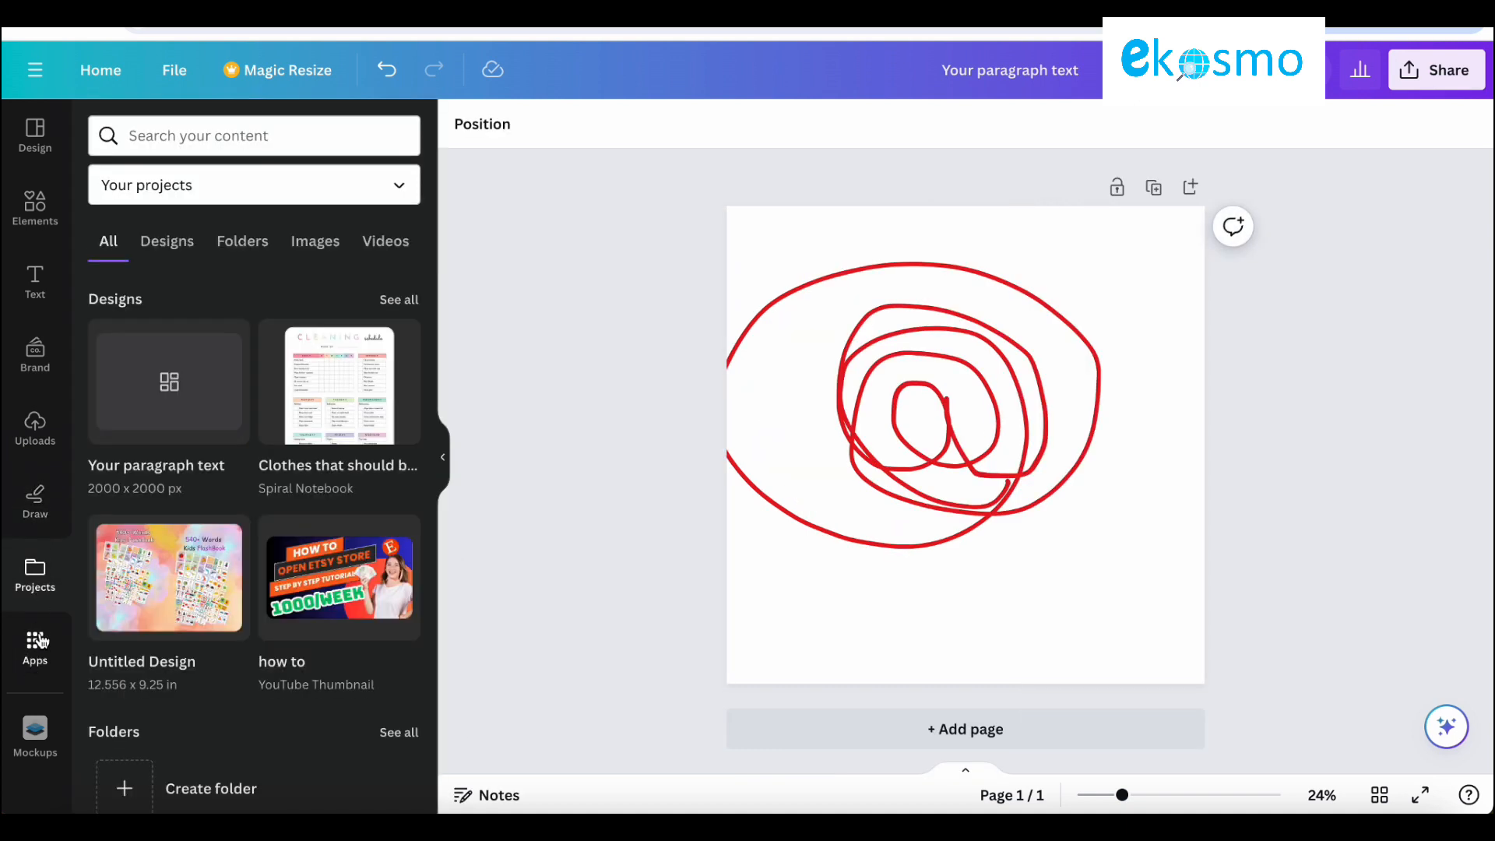
{"action": "left_click", "coordinate": [35, 680]}
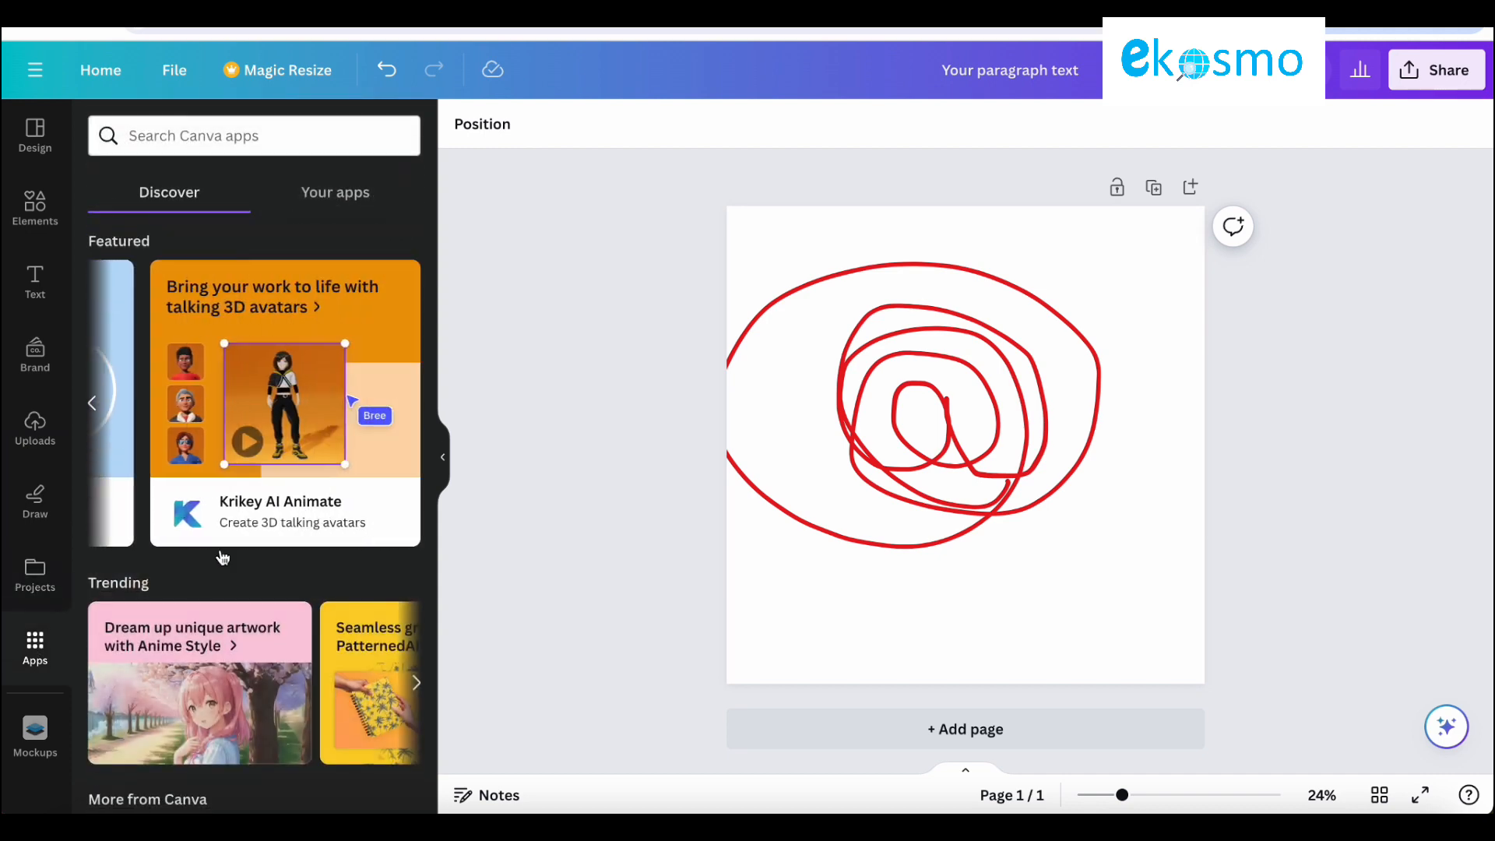
{"action": "scroll", "coordinate": [225, 645], "scroll_direction": "down", "scroll_amount": 5}
{"action": "scroll", "coordinate": [224, 645], "scroll_direction": "down", "scroll_amount": 2}
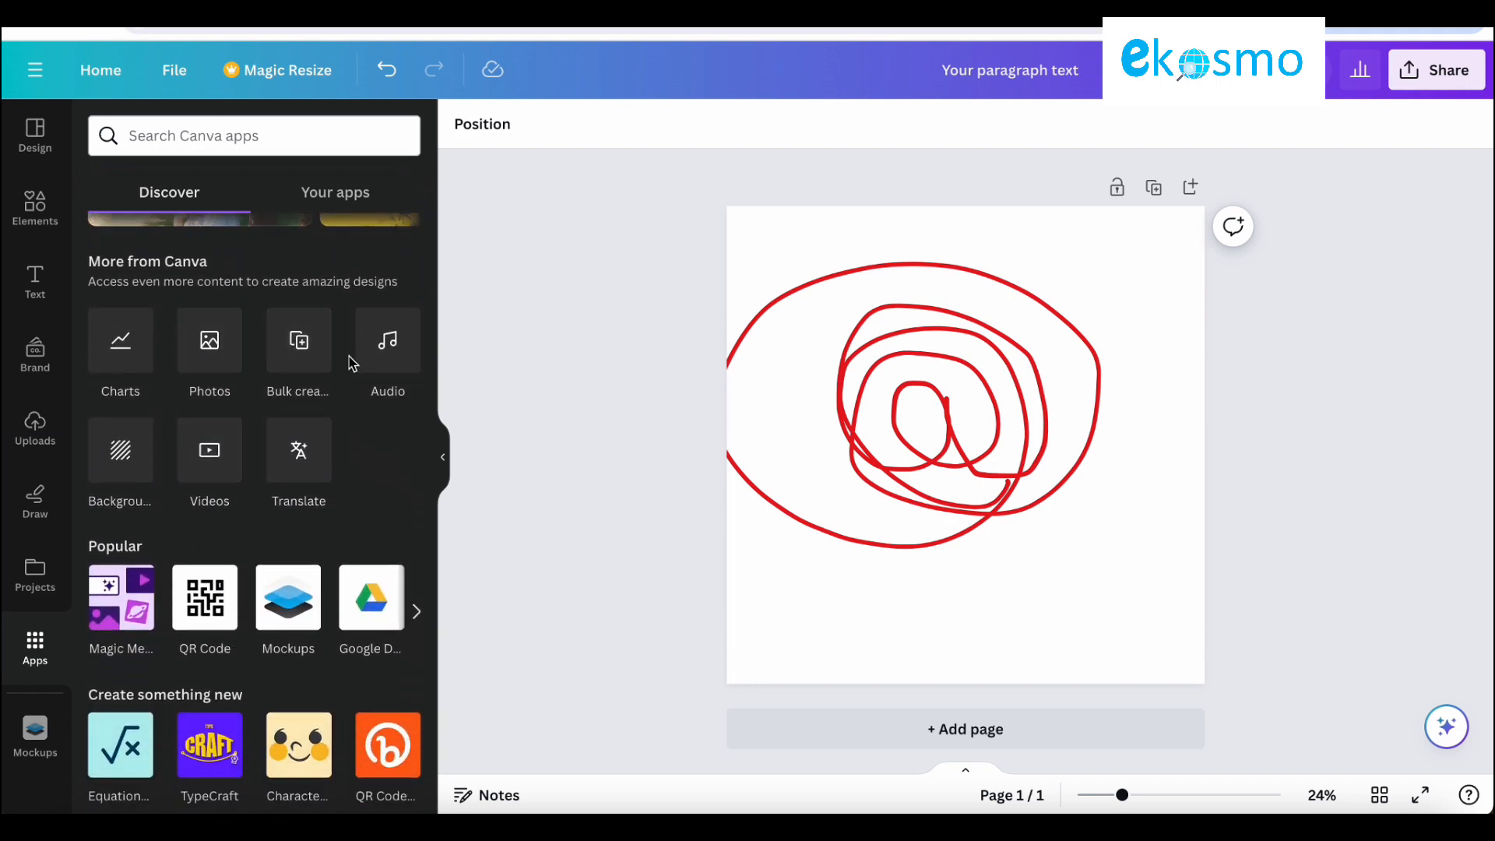
{"action": "left_click", "coordinate": [300, 354]}
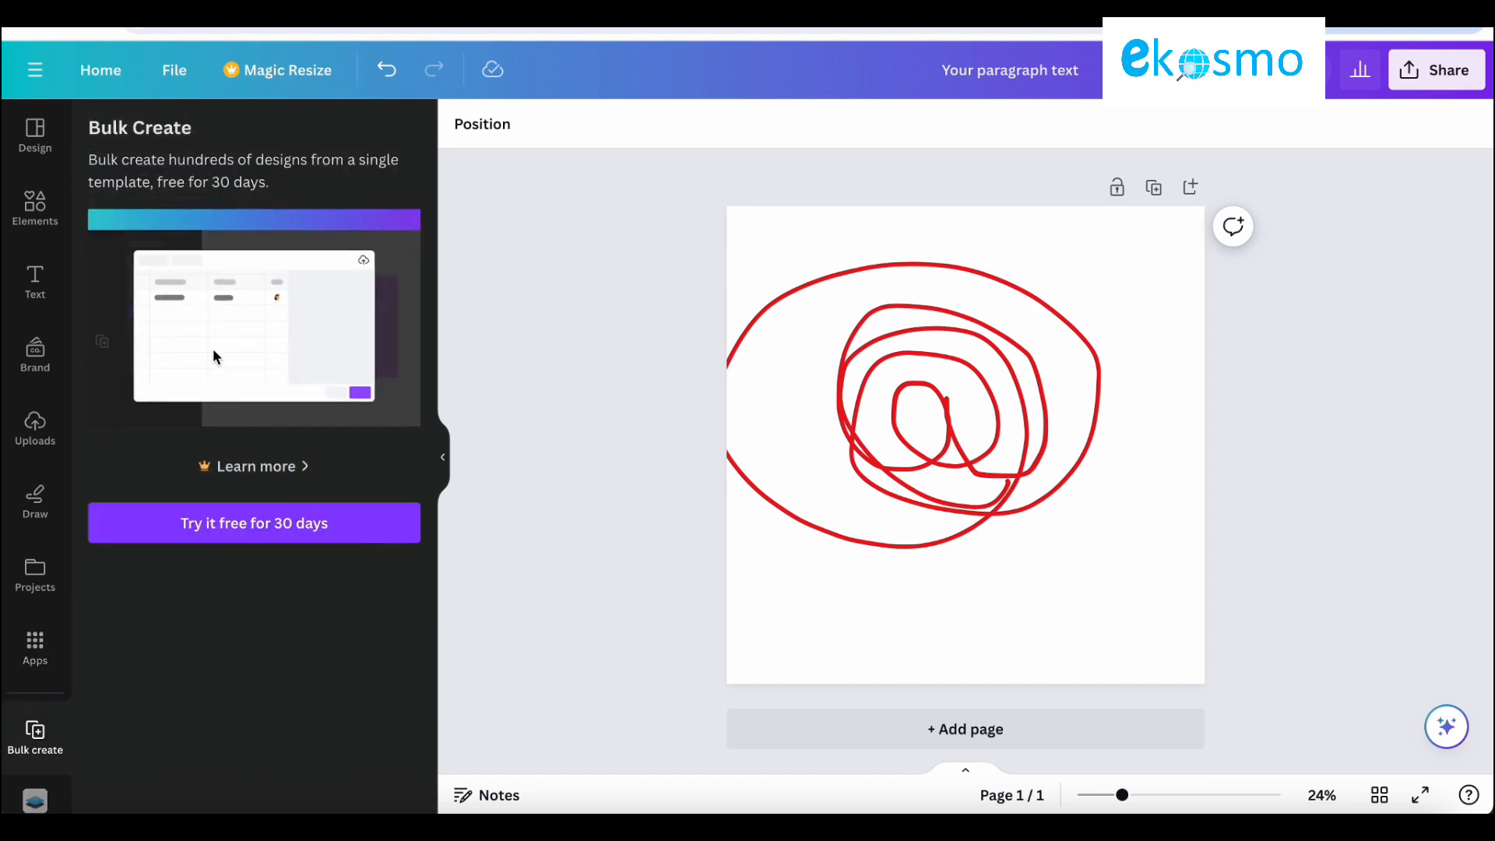
Step: Browse the app directory, covering the More from Canva, Popular and Create something new sections
{"action": "left_click", "coordinate": [35, 648]}
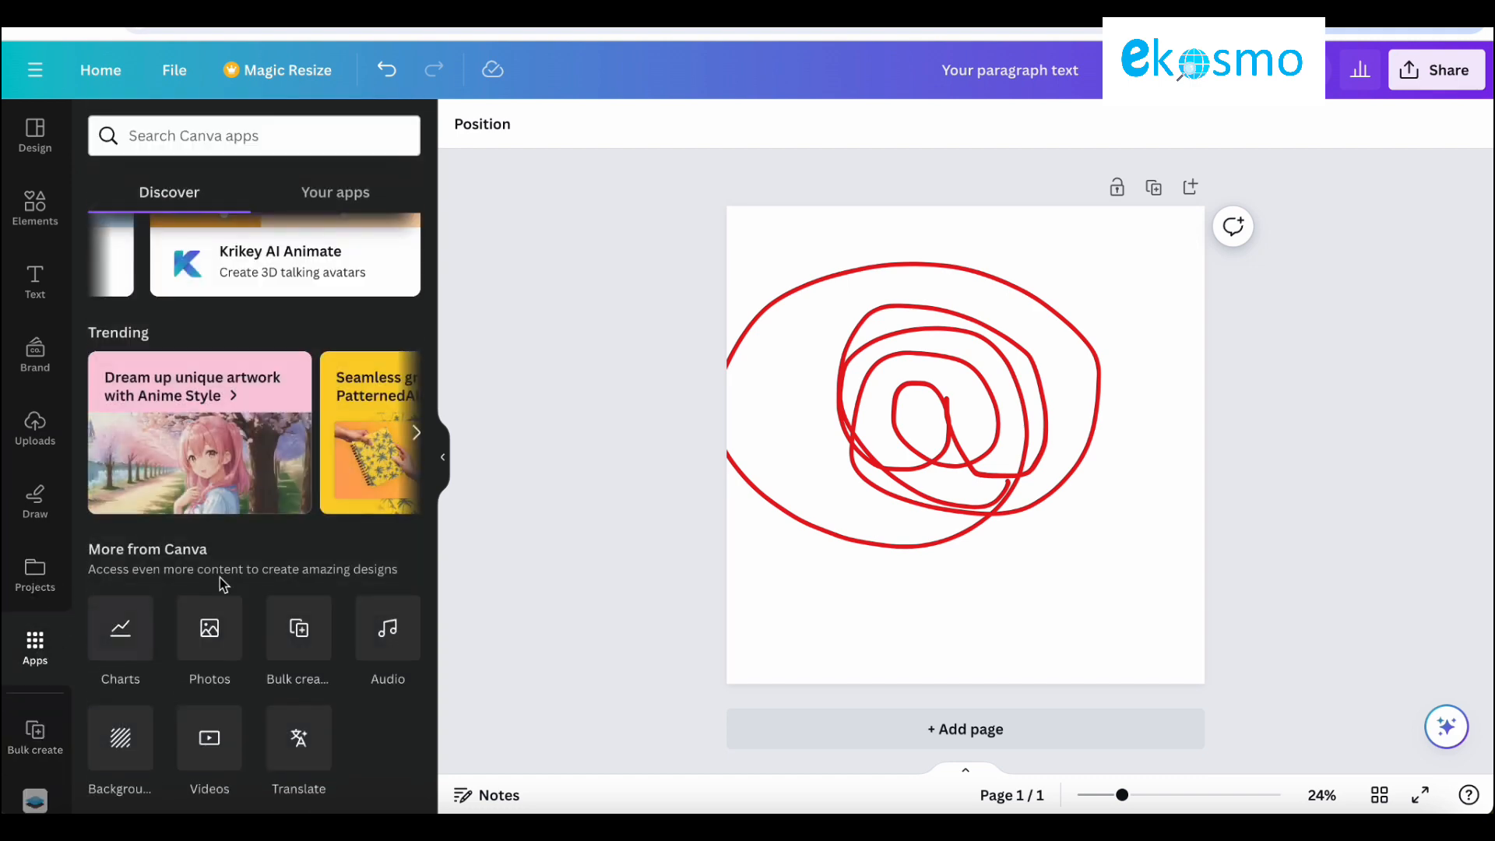
{"action": "scroll", "coordinate": [327, 620], "scroll_direction": "down", "scroll_amount": 3}
{"action": "scroll", "coordinate": [337, 501], "scroll_direction": "down", "scroll_amount": 5}
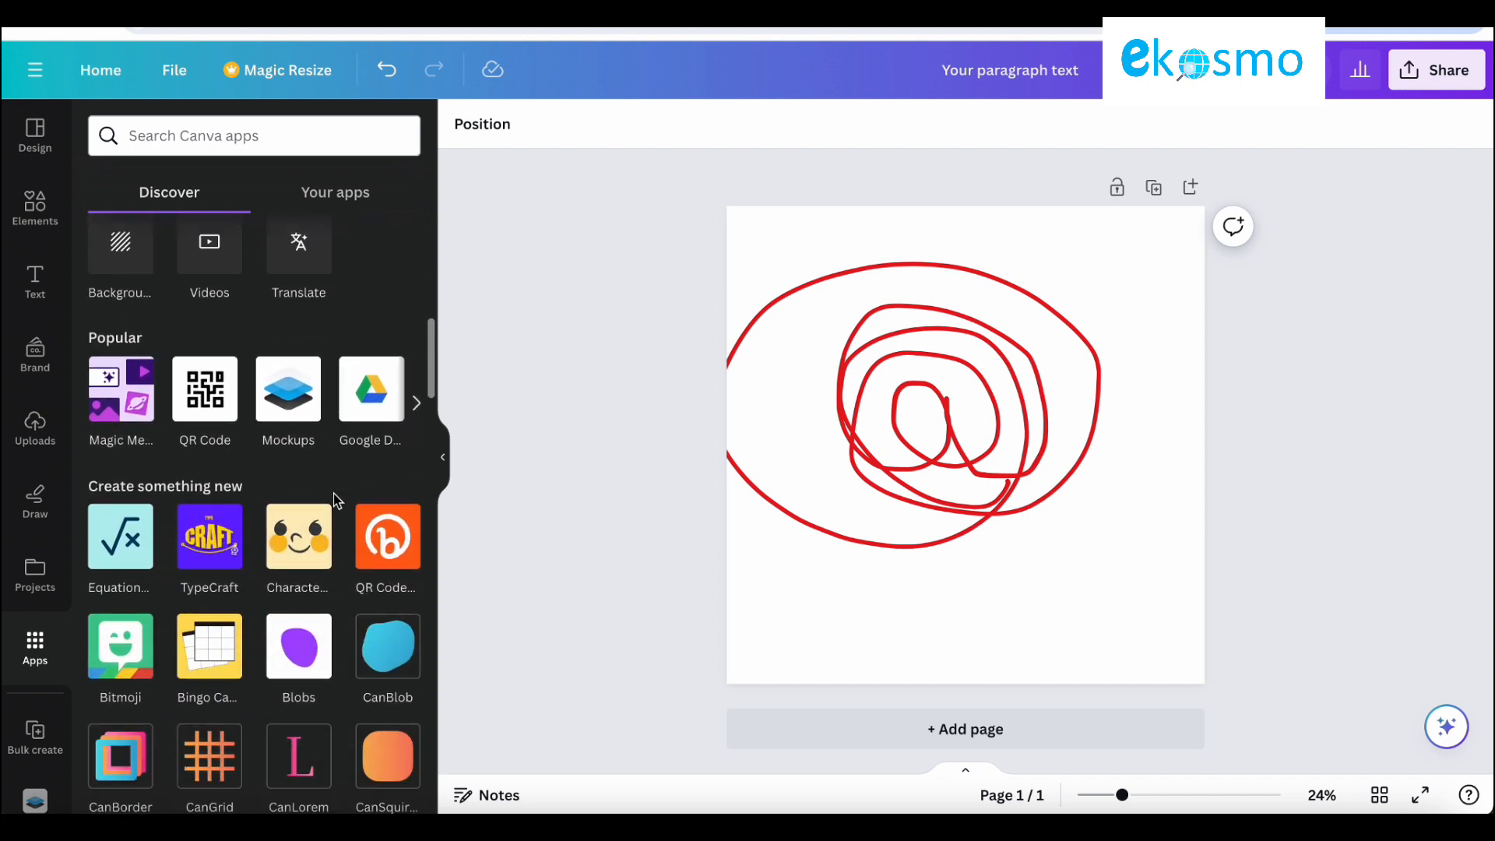
{"action": "scroll", "coordinate": [251, 794], "scroll_direction": "down", "scroll_amount": 10}
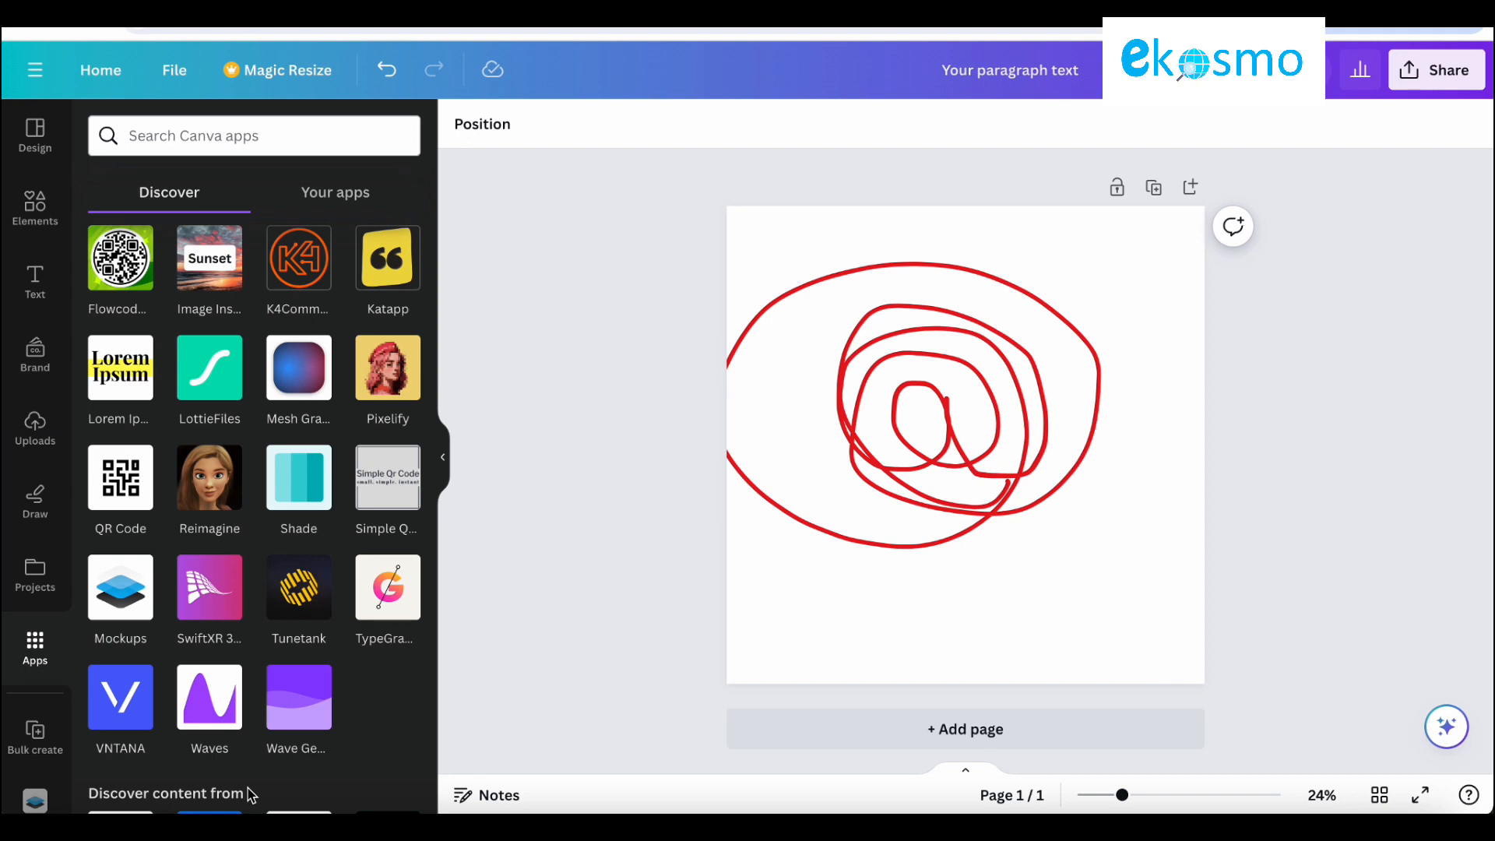
{"action": "scroll", "coordinate": [227, 539], "scroll_direction": "up", "scroll_amount": 12}
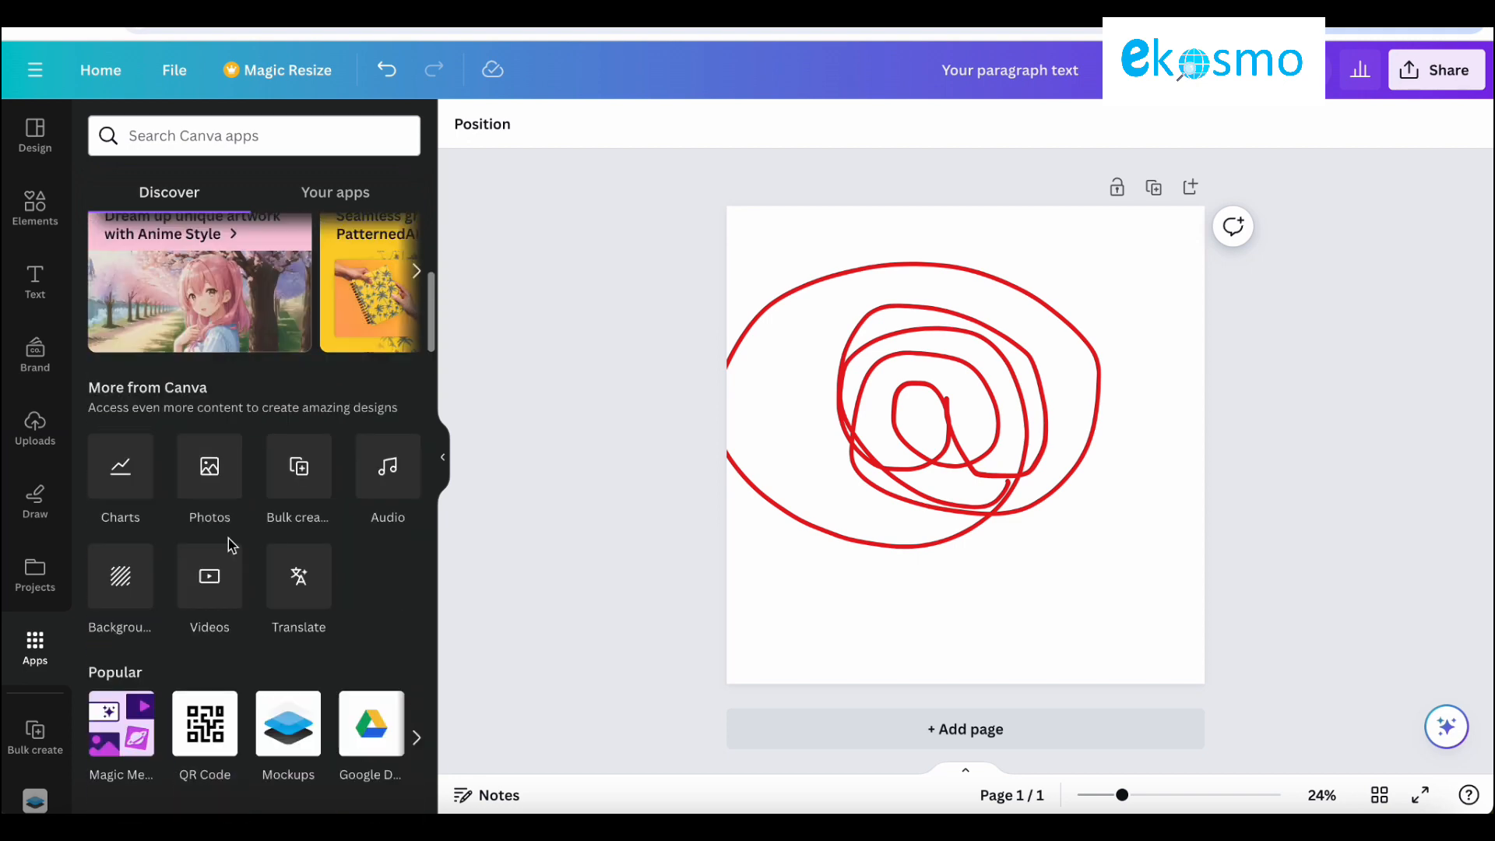
{"action": "scroll", "coordinate": [227, 539], "scroll_direction": "down", "scroll_amount": 4}
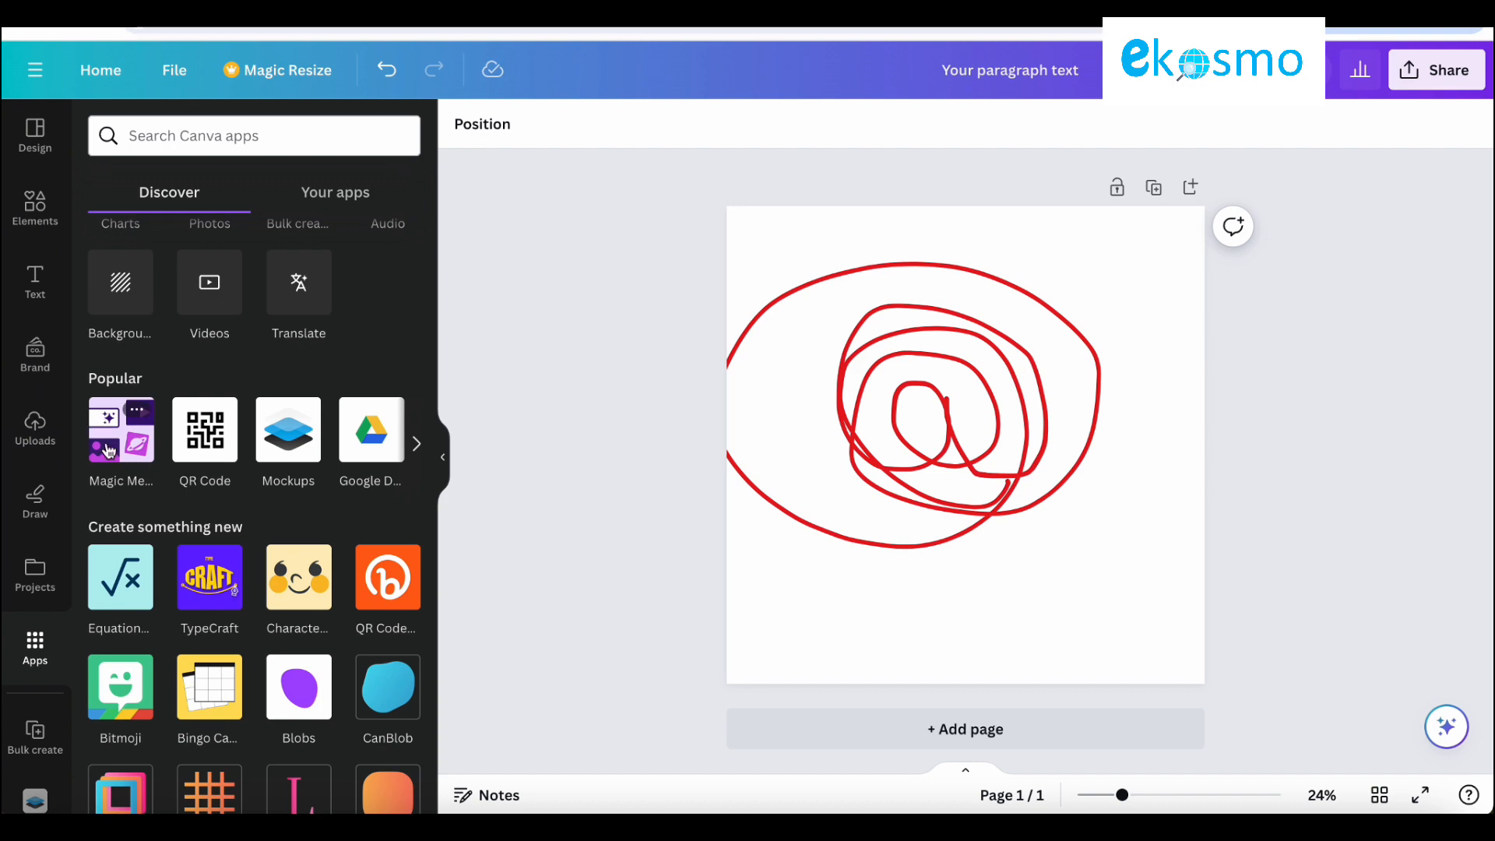
{"action": "scroll", "coordinate": [222, 572], "scroll_direction": "down", "scroll_amount": 2}
{"action": "scroll", "coordinate": [208, 605], "scroll_direction": "up", "scroll_amount": 2}
{"action": "scroll", "coordinate": [208, 605], "scroll_direction": "up", "scroll_amount": 1}
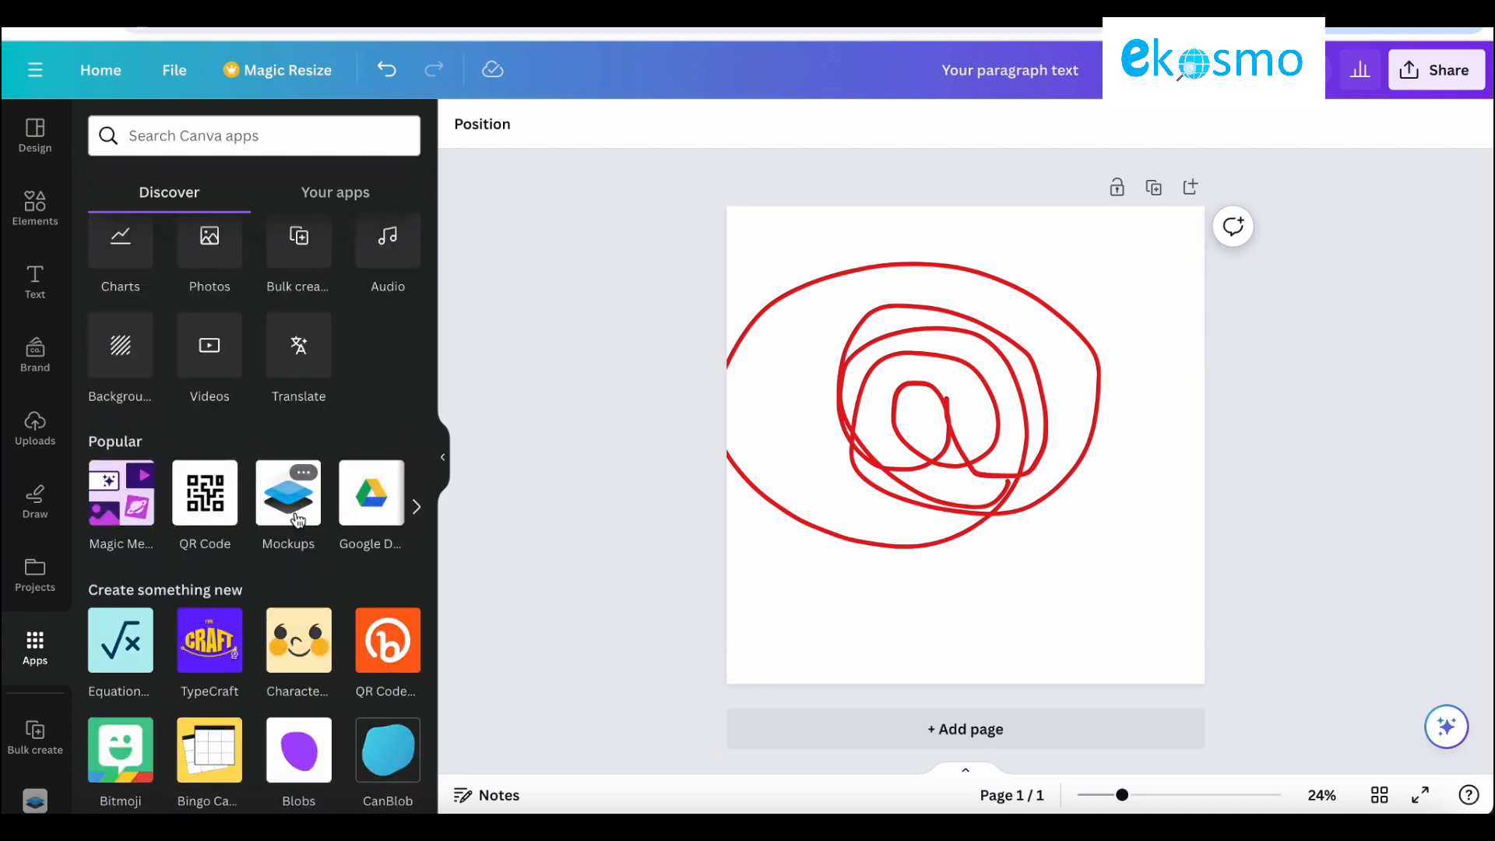
Step: Add the wooden picture frame mockup to the page and fill it with the uploaded A to Z Vegetable Alphabet image
{"action": "left_click", "coordinate": [295, 514]}
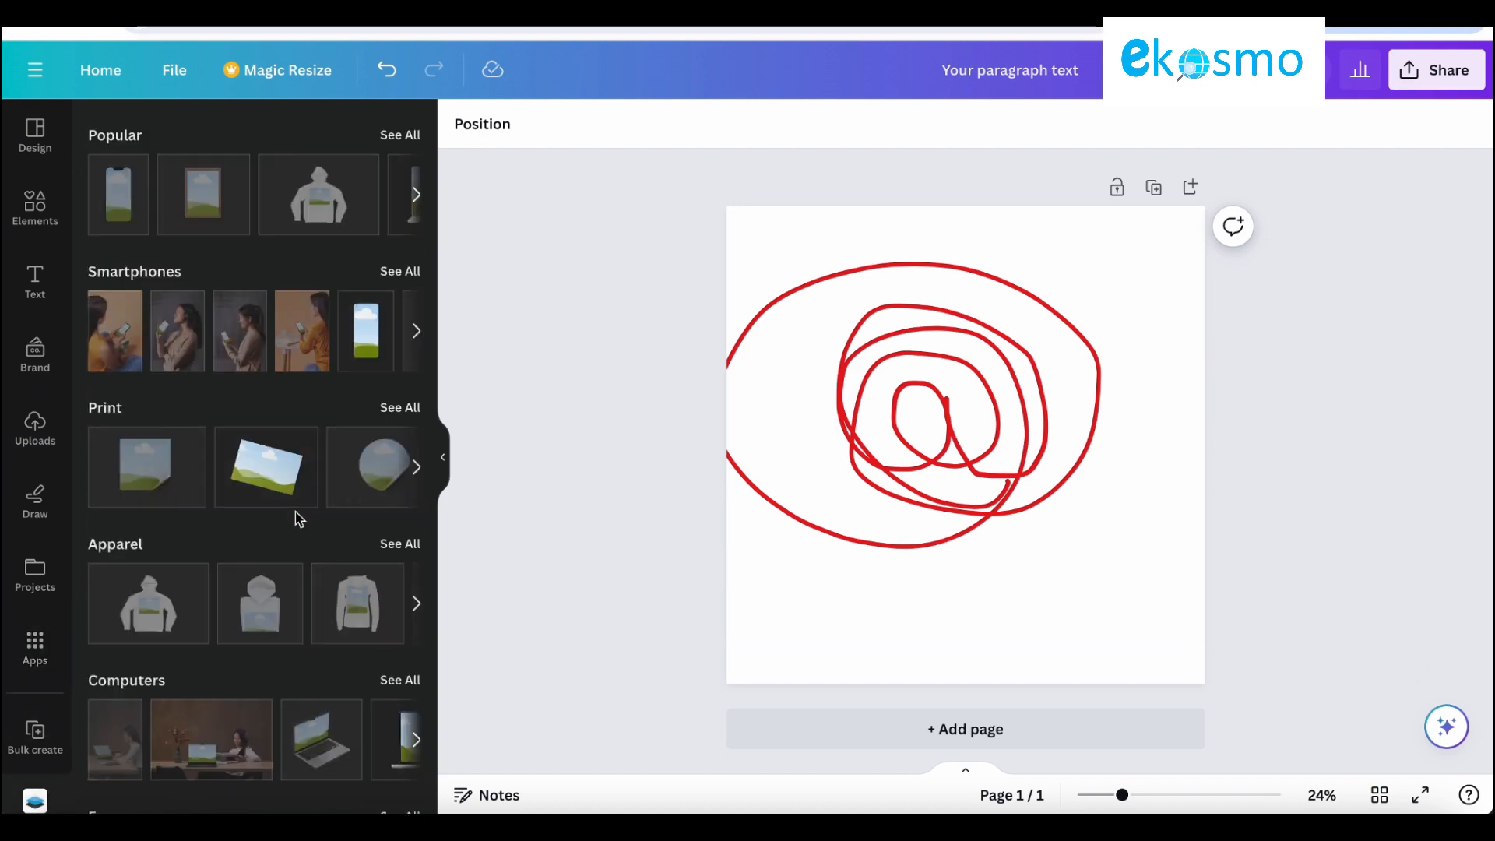
{"action": "left_click", "coordinate": [211, 200]}
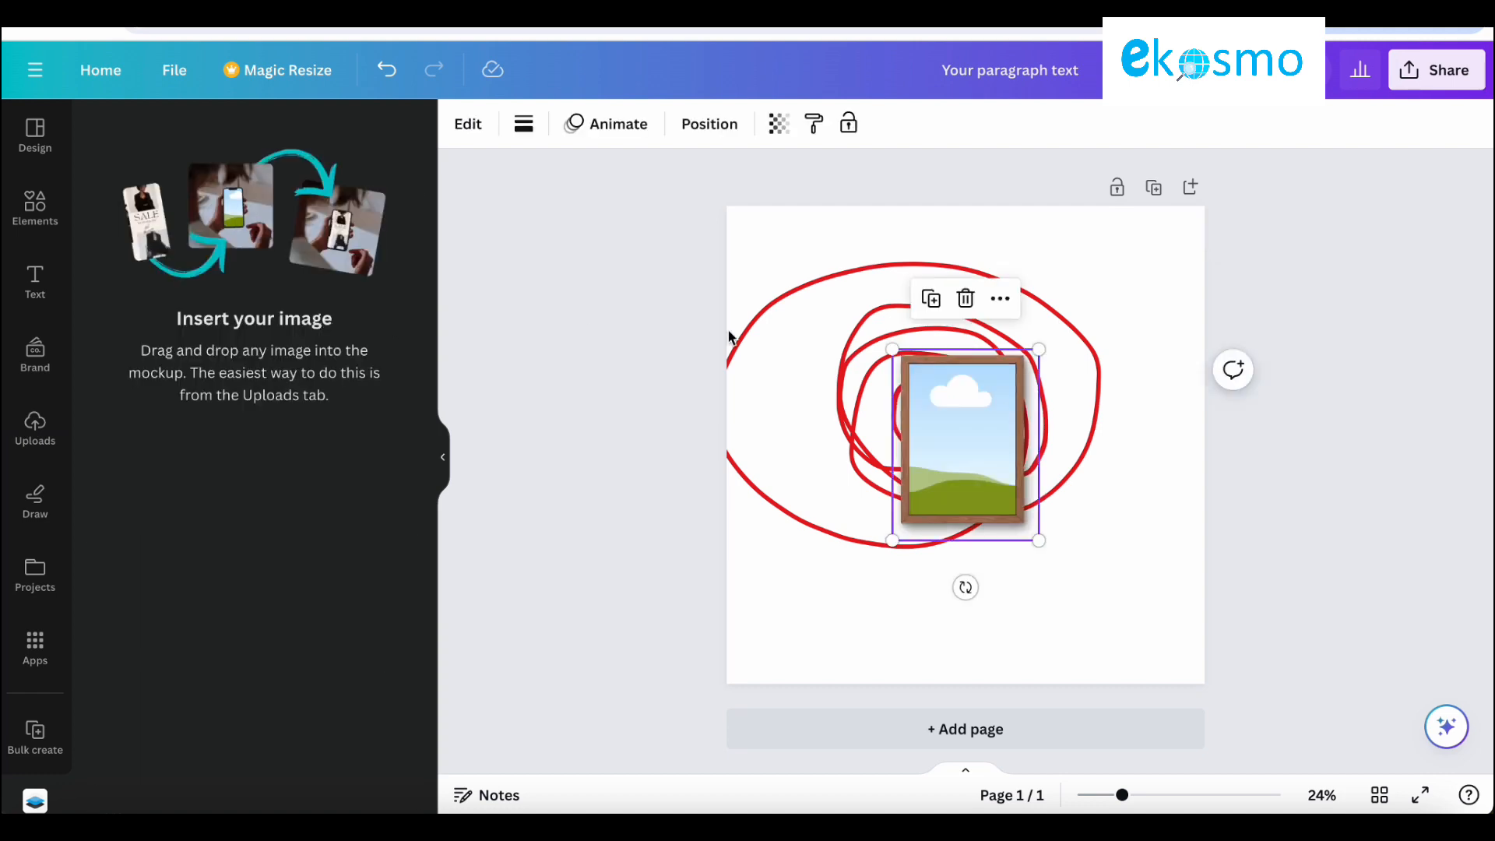
{"action": "left_click", "coordinate": [42, 430]}
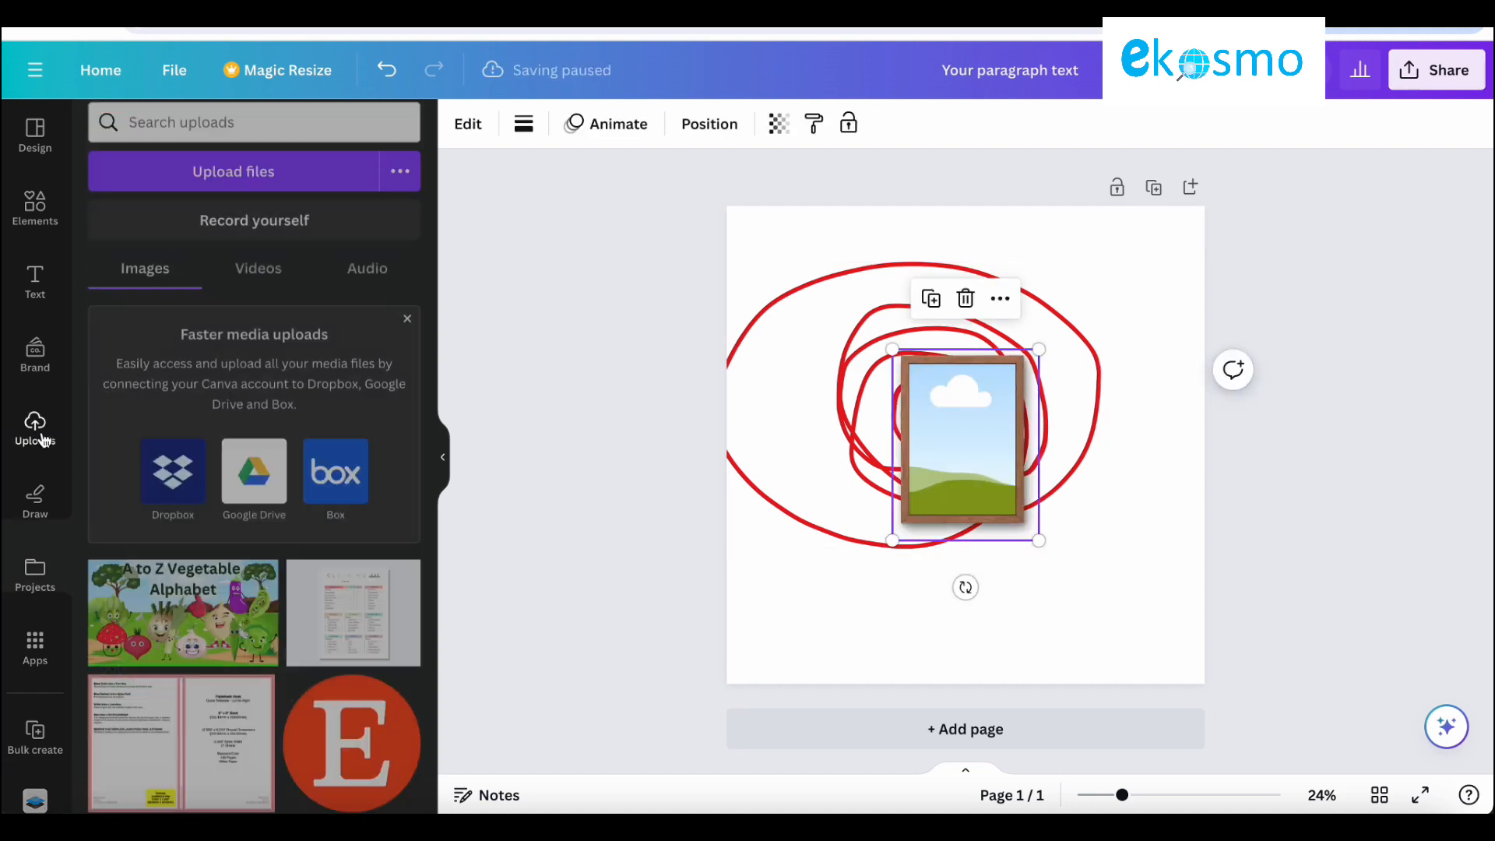
{"action": "left_click_drag", "start_coordinate": [208, 637], "coordinate": [924, 403]}
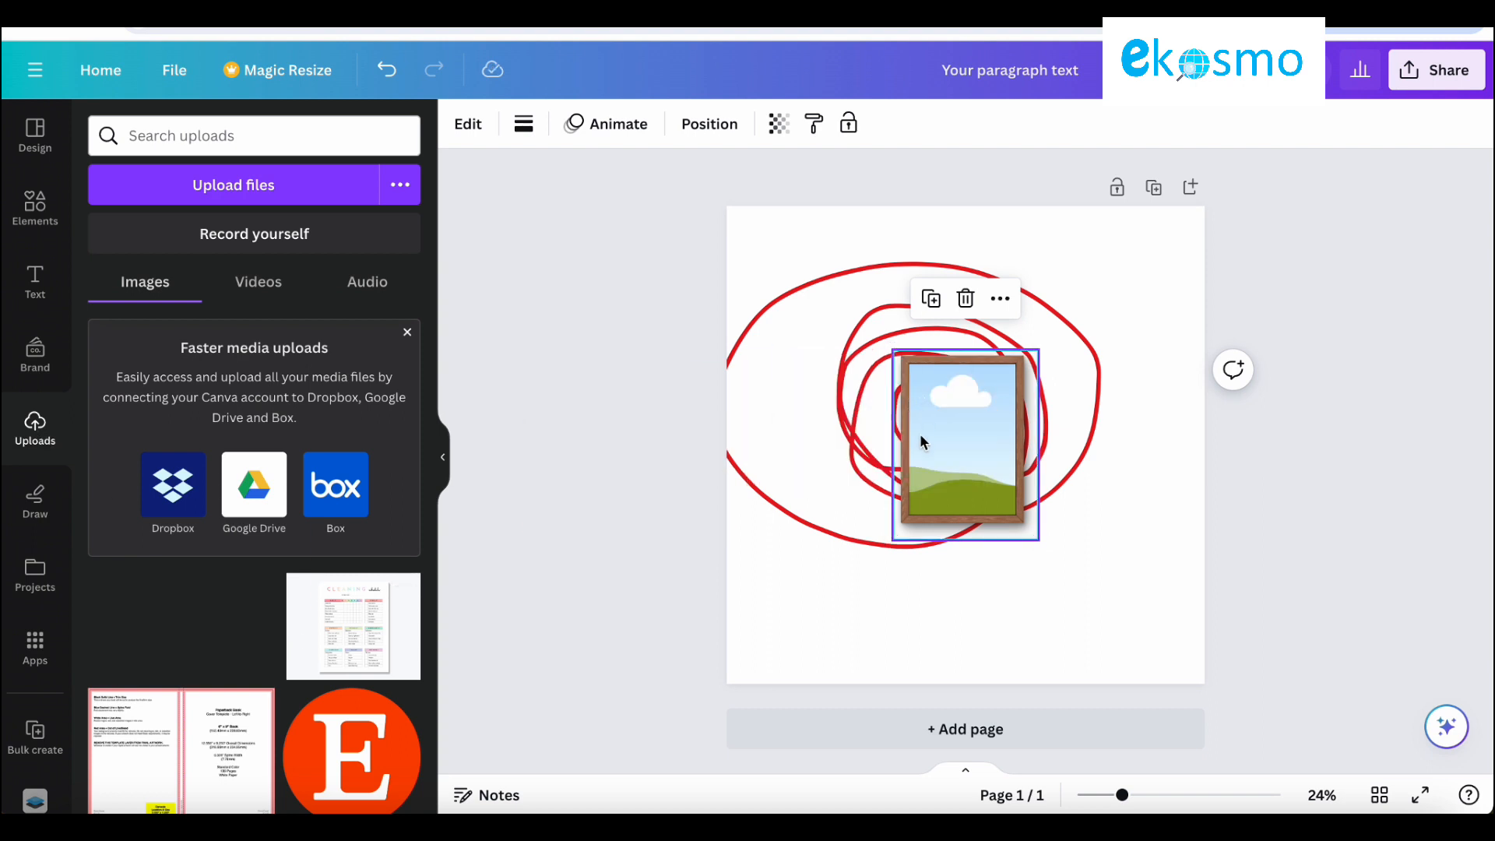
{"action": "left_click_drag", "start_coordinate": [948, 466], "coordinate": [948, 465]}
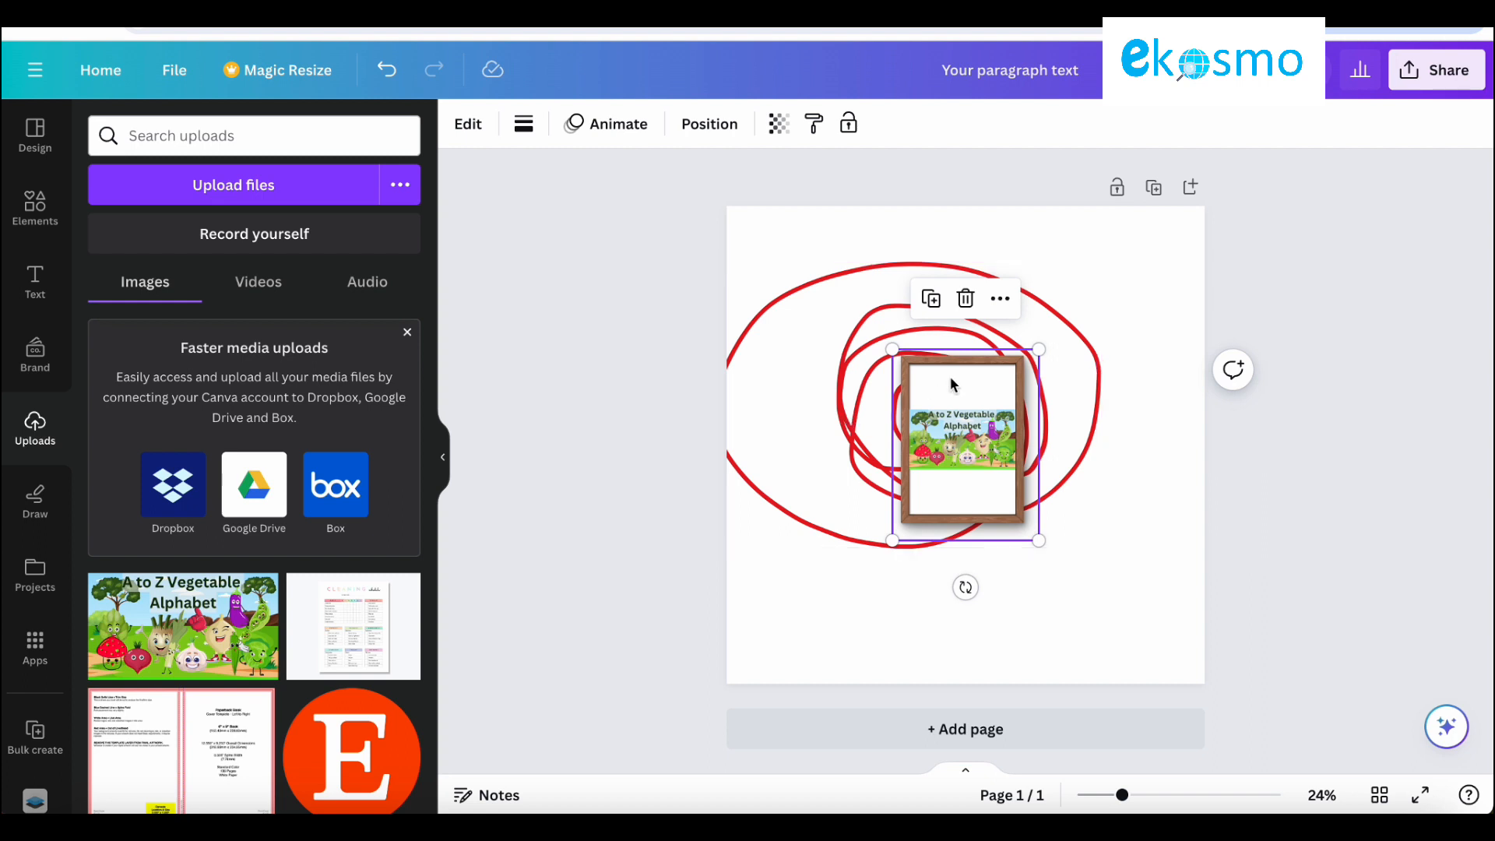
Step: Delete the picture frame mockup and the red scribble from the page
{"action": "key", "text": "Delete"}
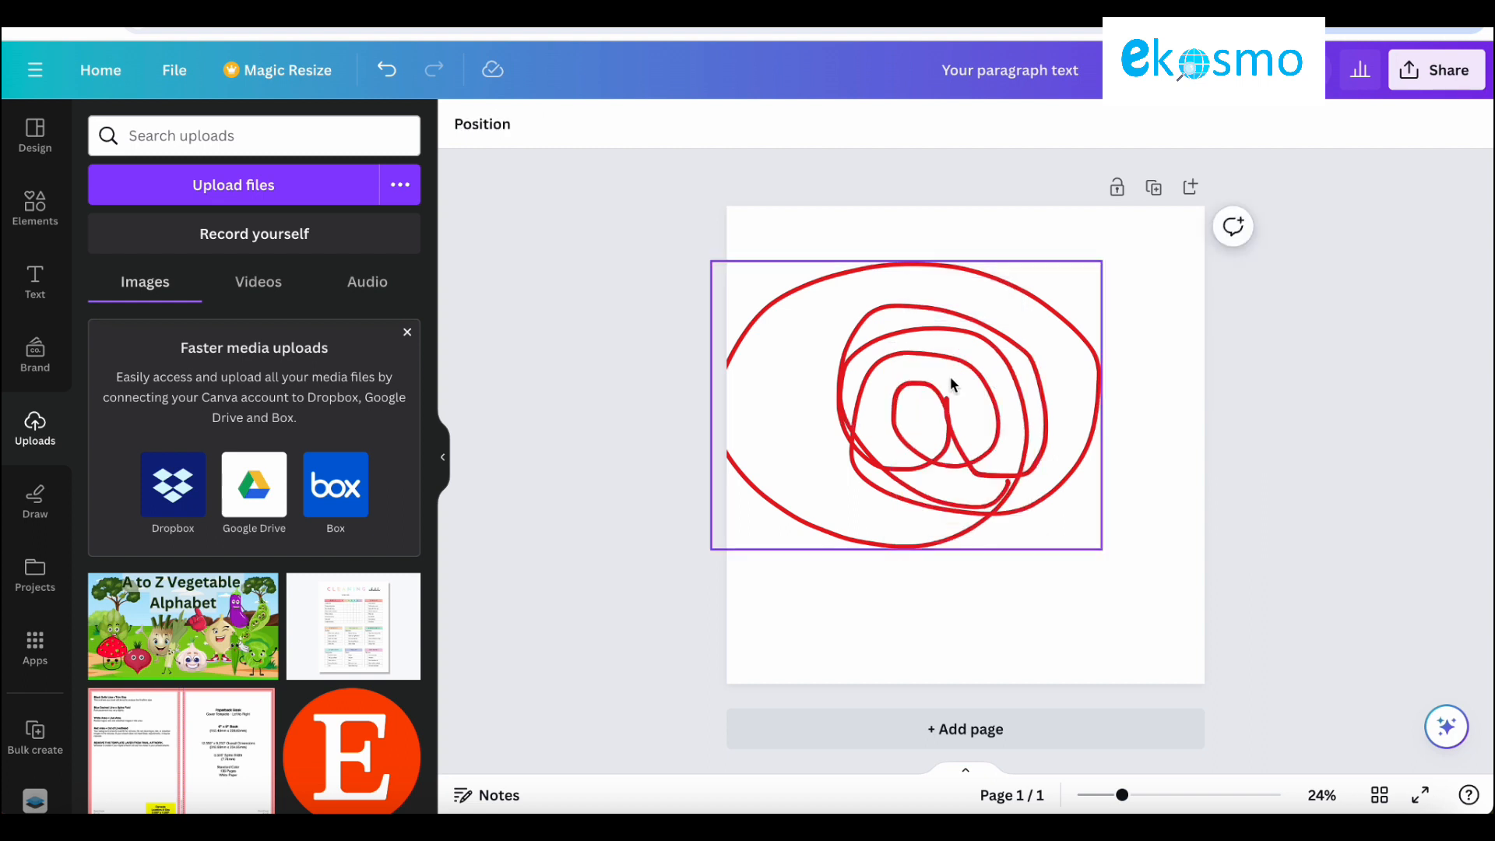
{"action": "key", "text": "Delete"}
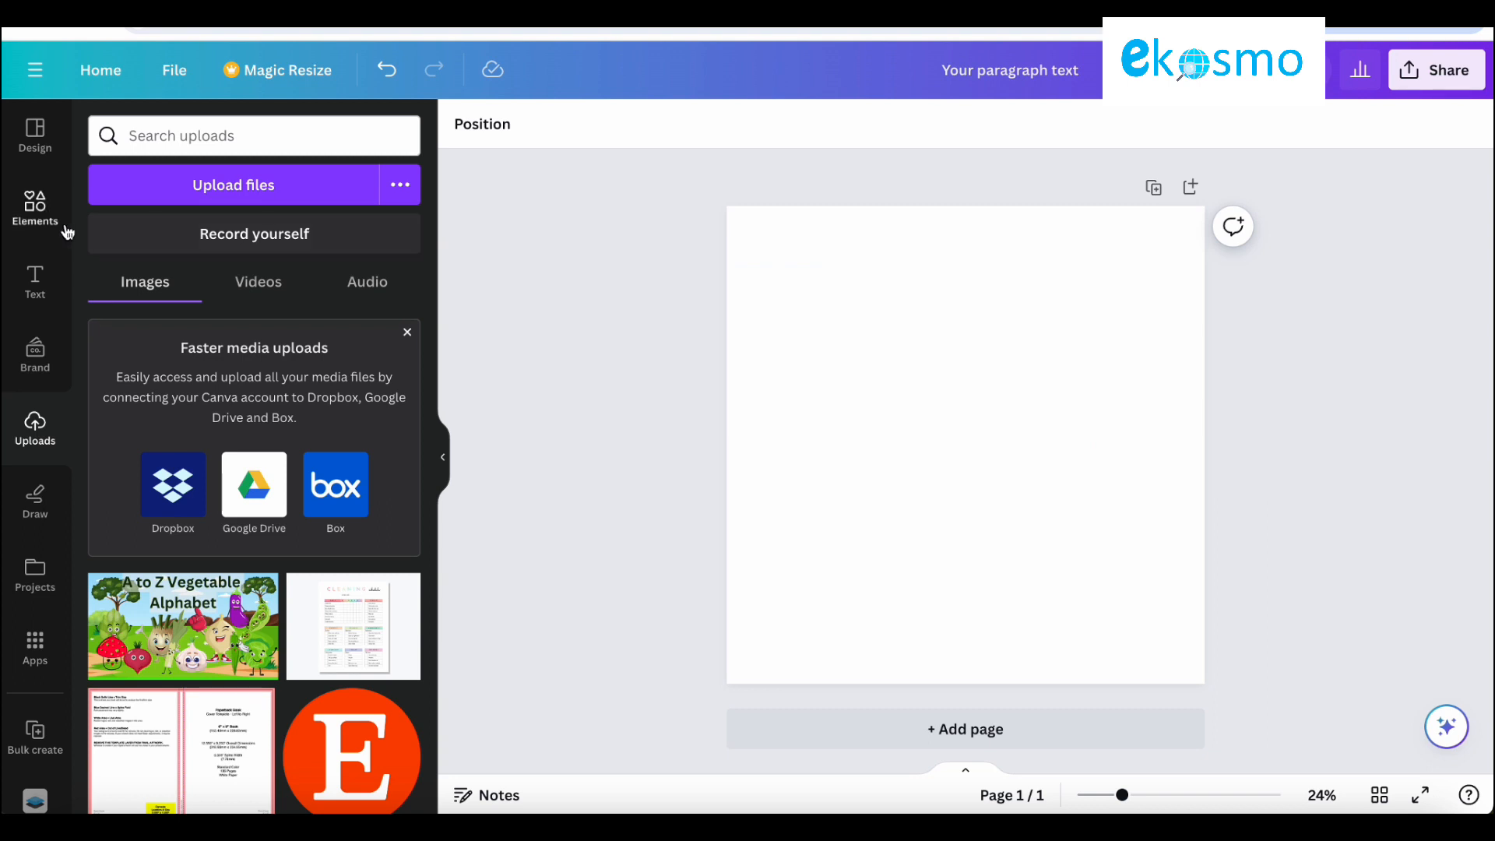
Step: Search the elements for "square" and add the plain square shape to the page
{"action": "left_click", "coordinate": [21, 220]}
{"action": "left_click", "coordinate": [234, 140]}
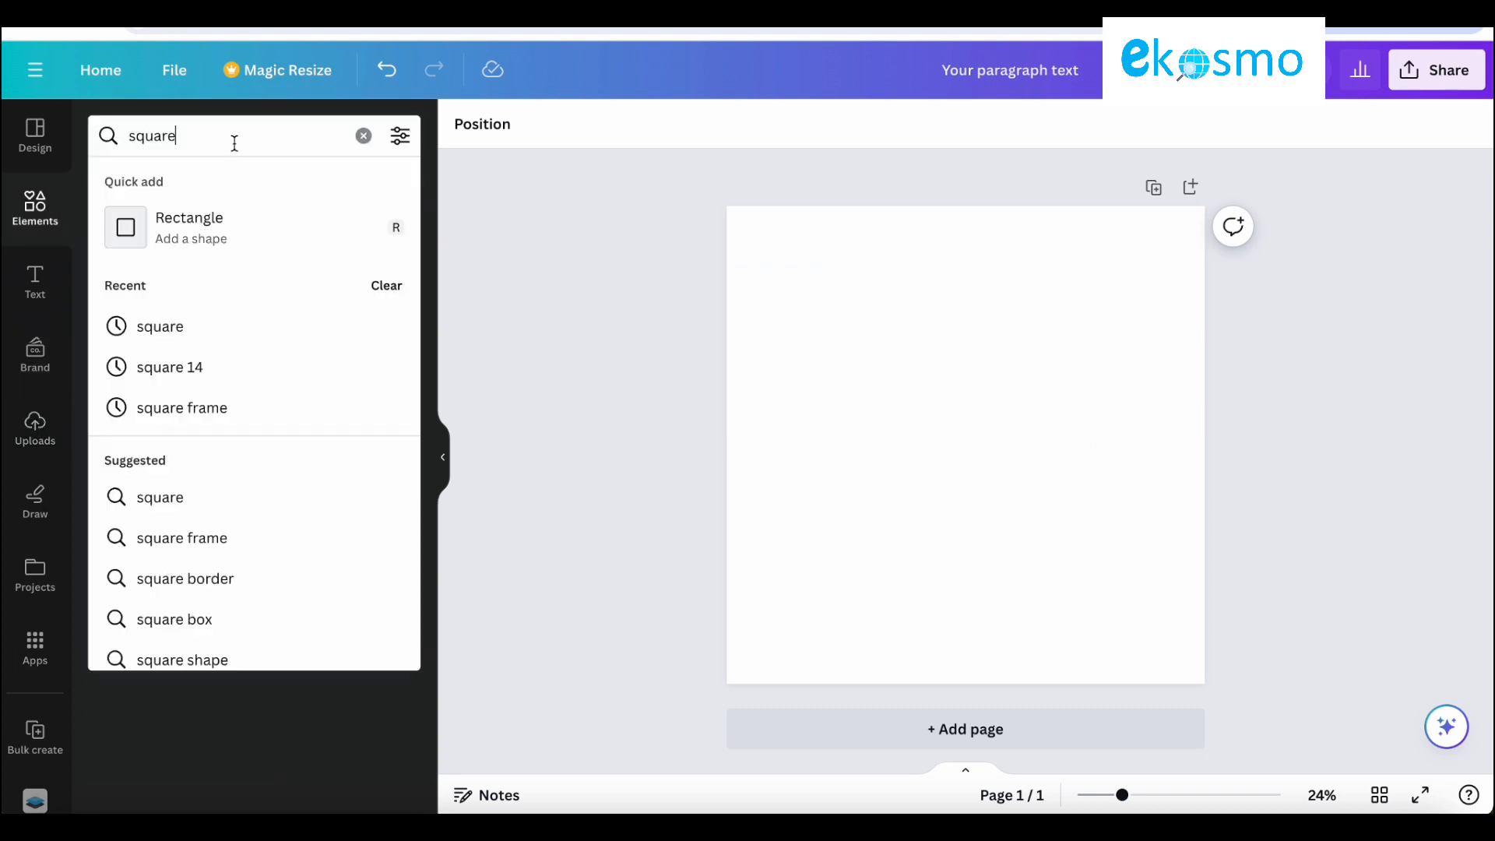
{"action": "key", "text": "Return"}
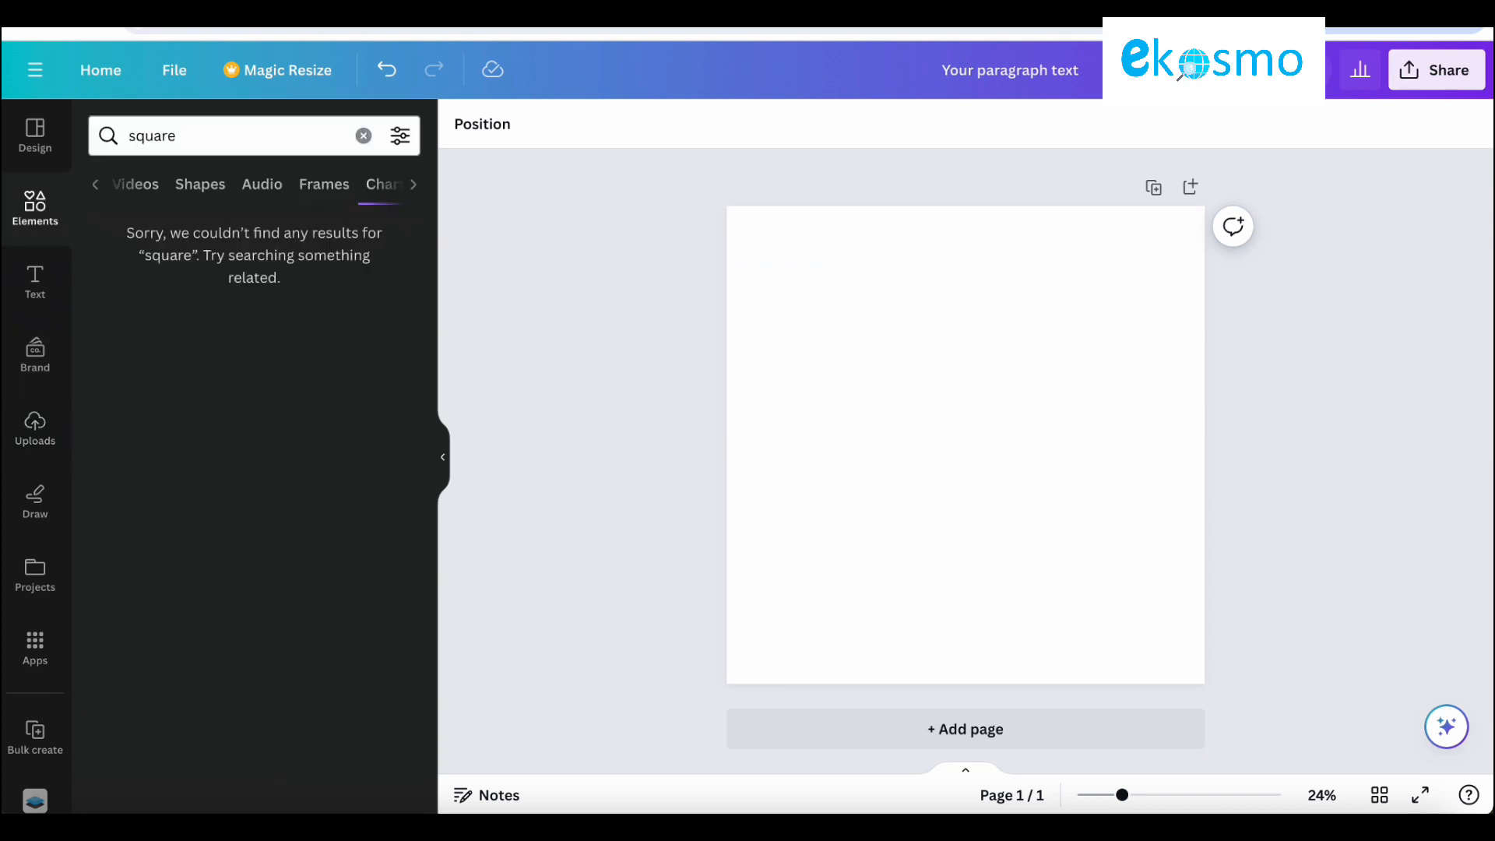
{"action": "left_click", "coordinate": [228, 204]}
{"action": "left_click", "coordinate": [128, 384]}
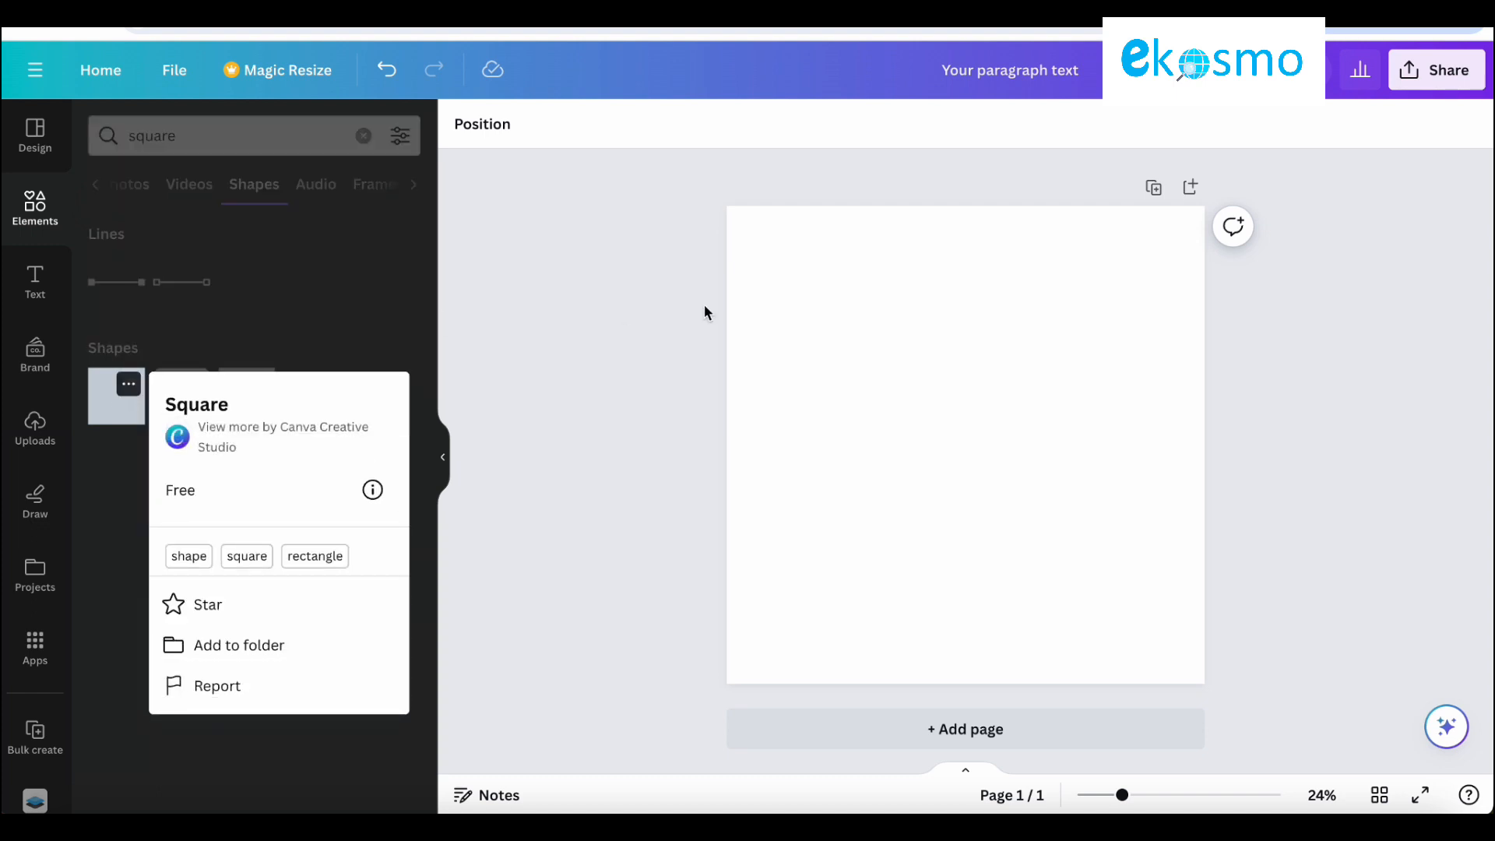
{"action": "left_click", "coordinate": [110, 490]}
{"action": "left_click", "coordinate": [115, 410]}
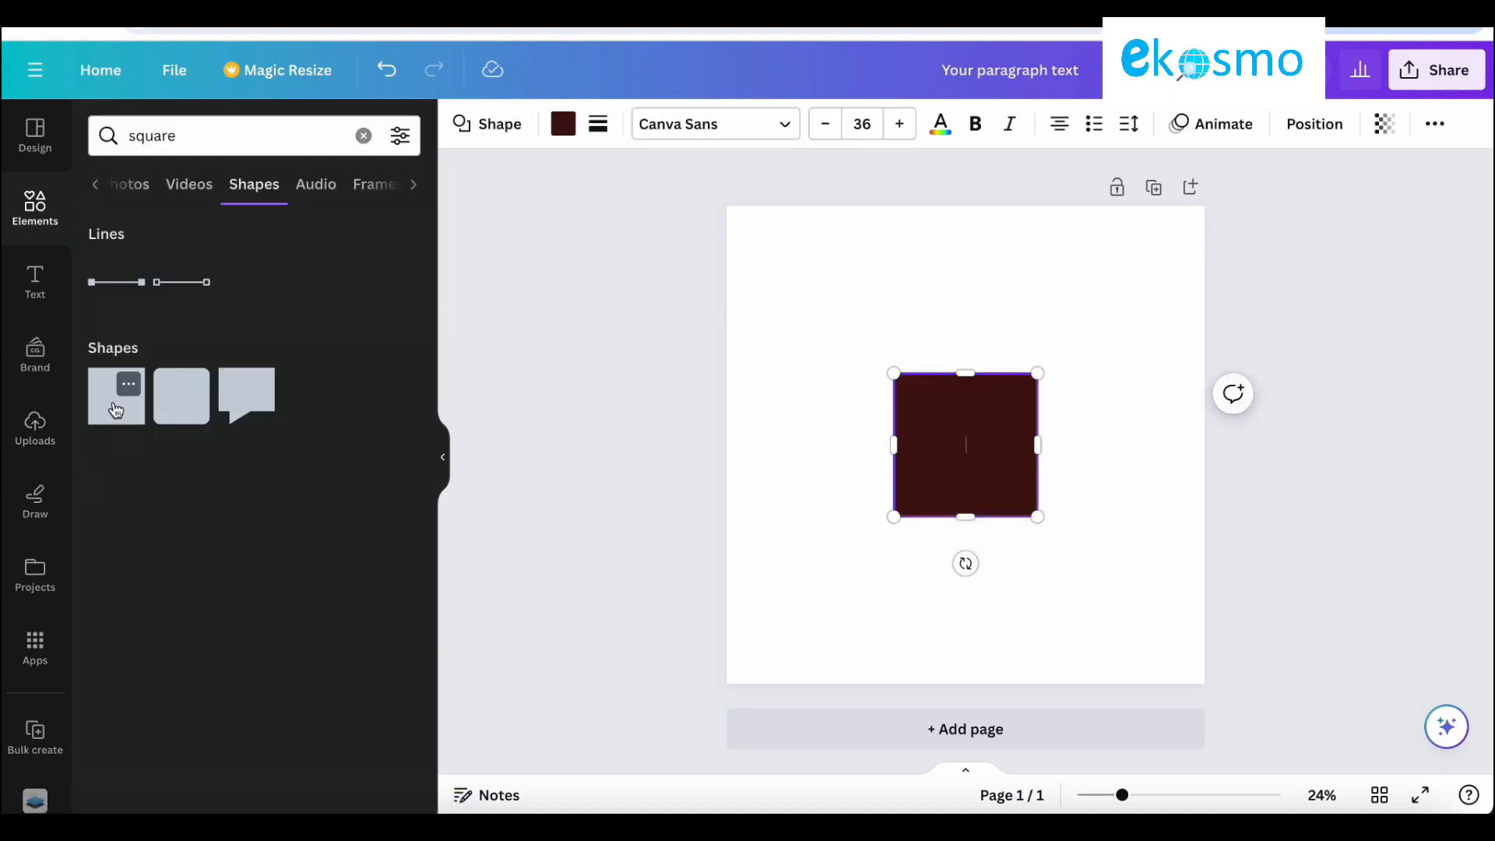
{"action": "left_click", "coordinate": [1175, 441]}
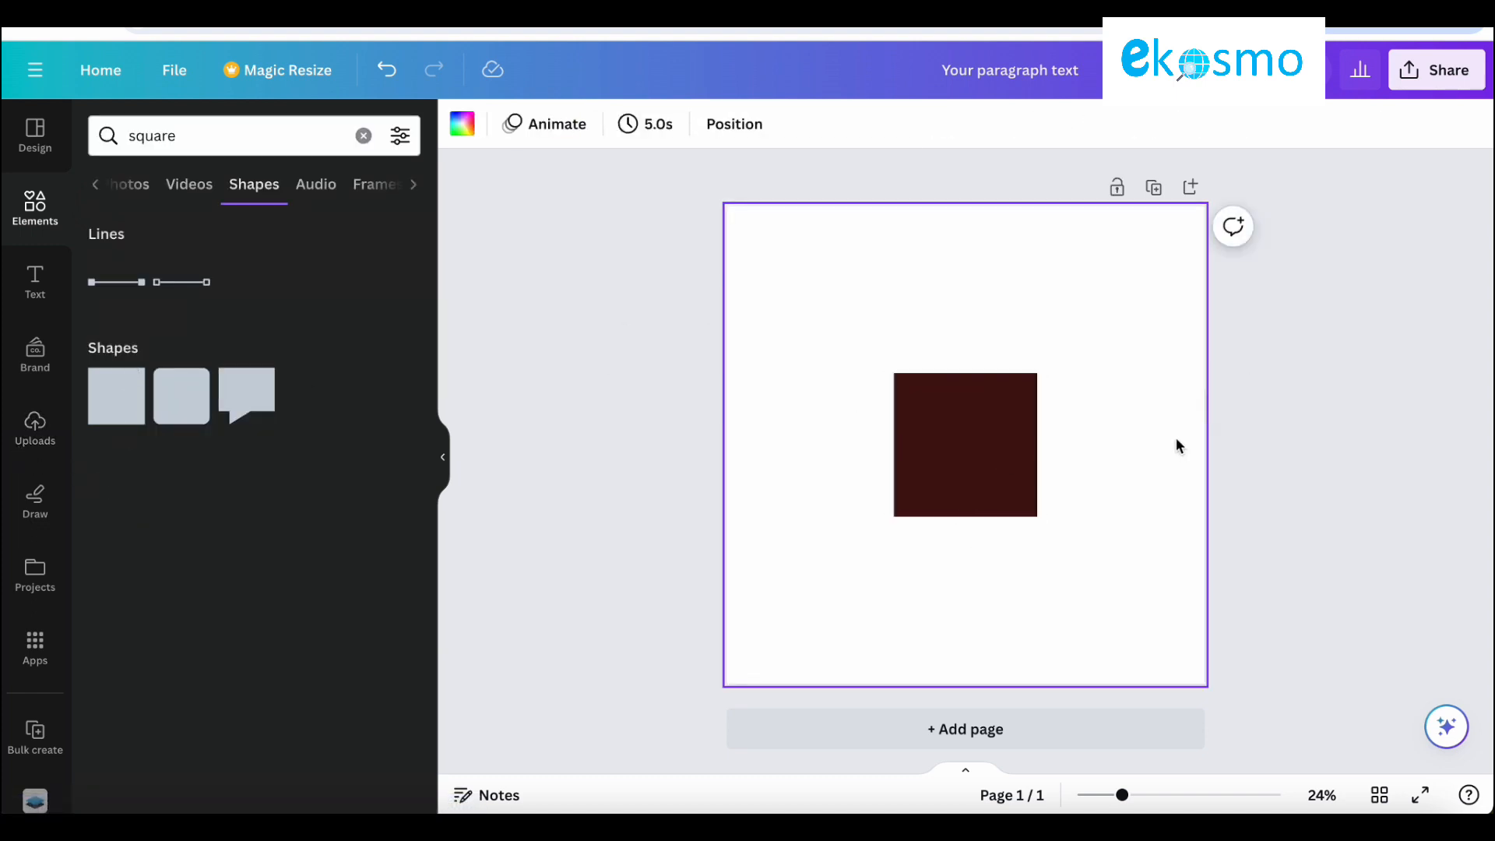
Step: Move the square into the page's upper-left corner and enlarge it to cover the whole page
{"action": "left_click_drag", "start_coordinate": [966, 429], "coordinate": [799, 262]}
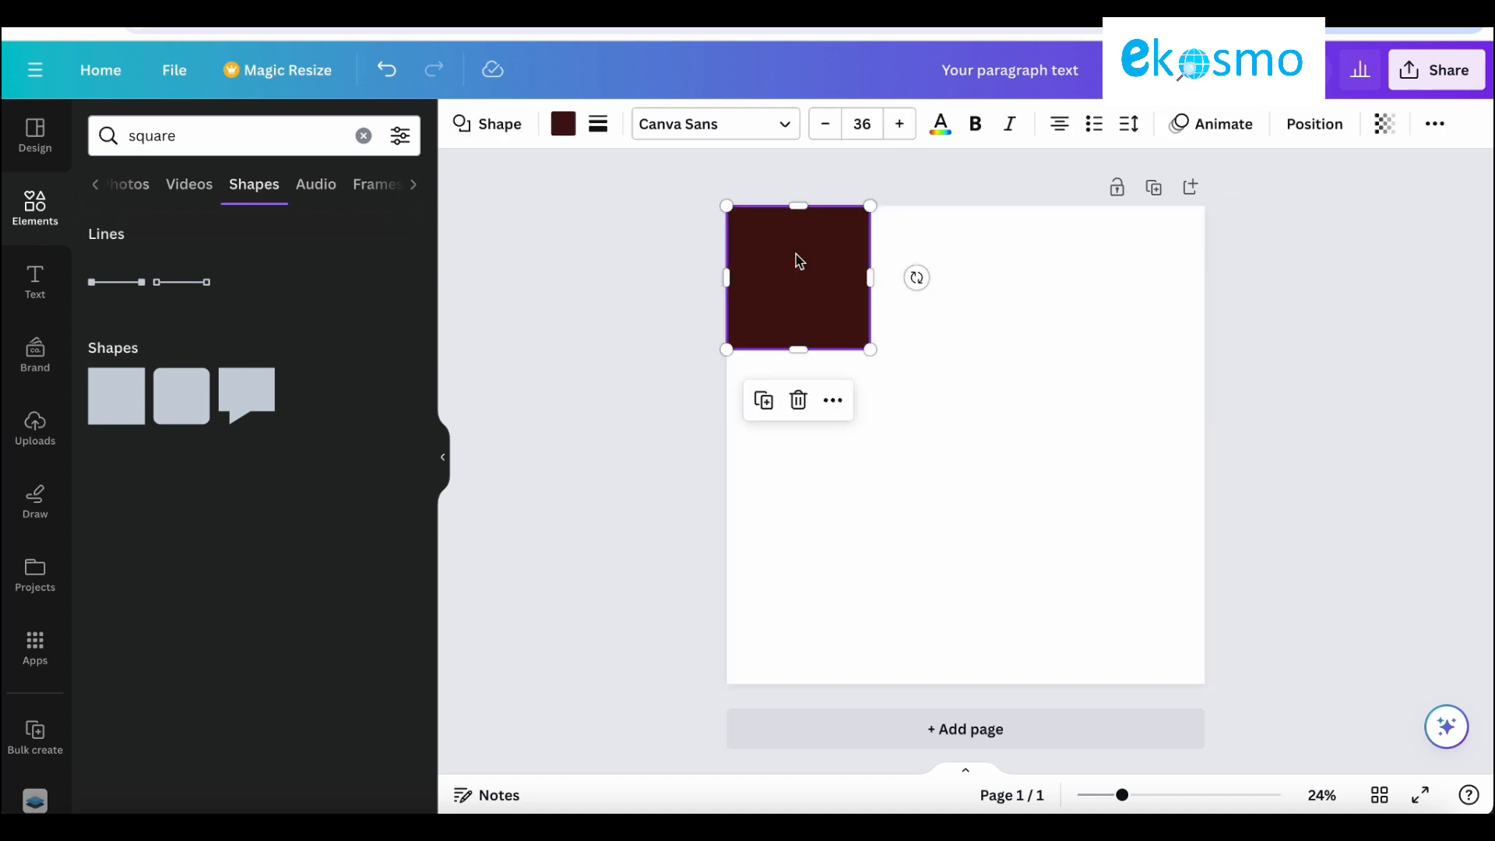
{"action": "right_click", "coordinate": [866, 346]}
{"action": "left_click", "coordinate": [1025, 291]}
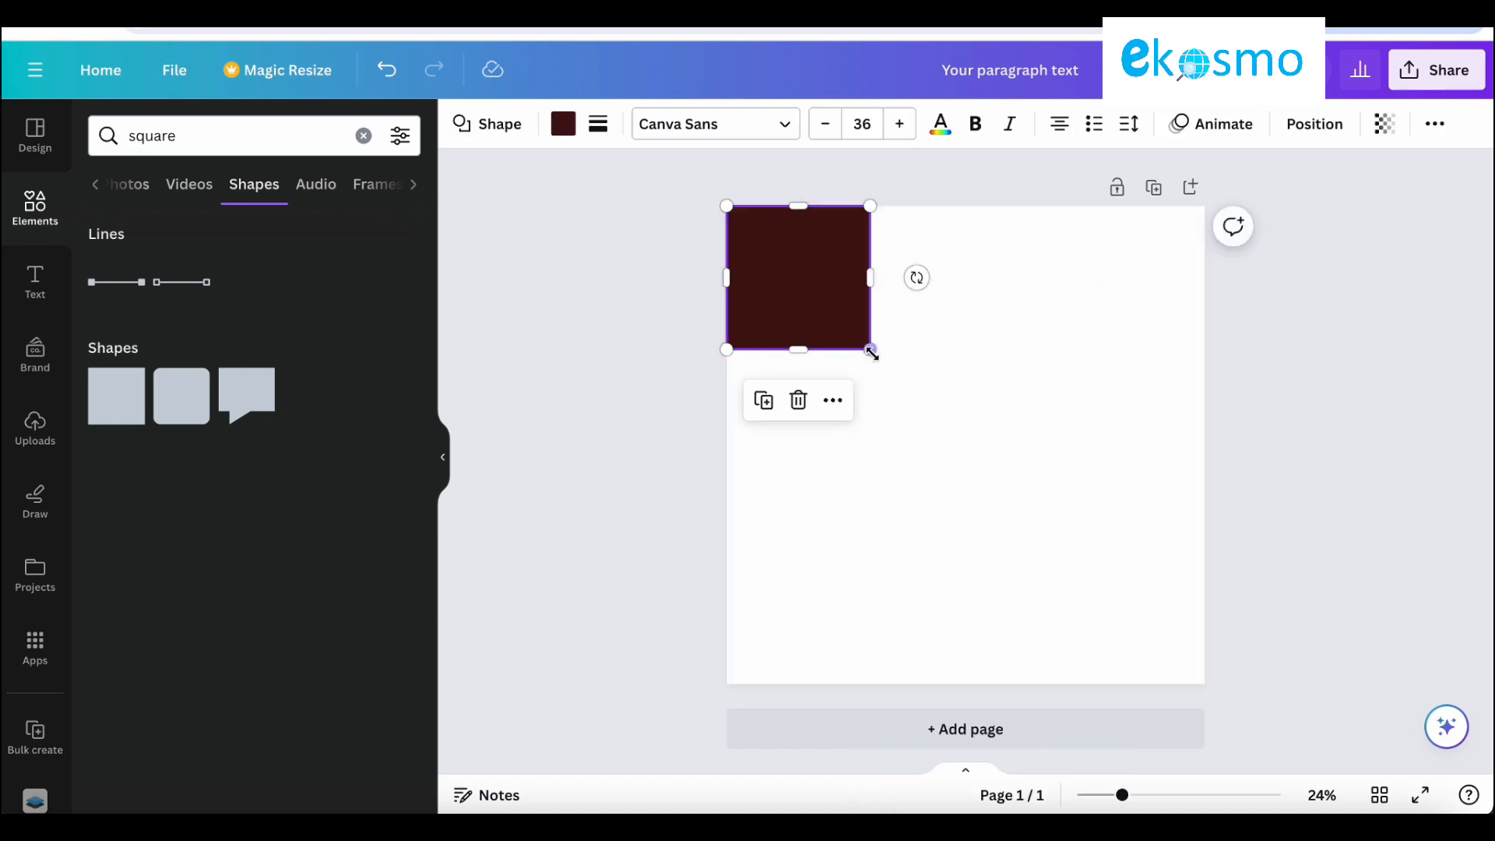
{"action": "left_click_drag", "start_coordinate": [870, 349], "coordinate": [1204, 684]}
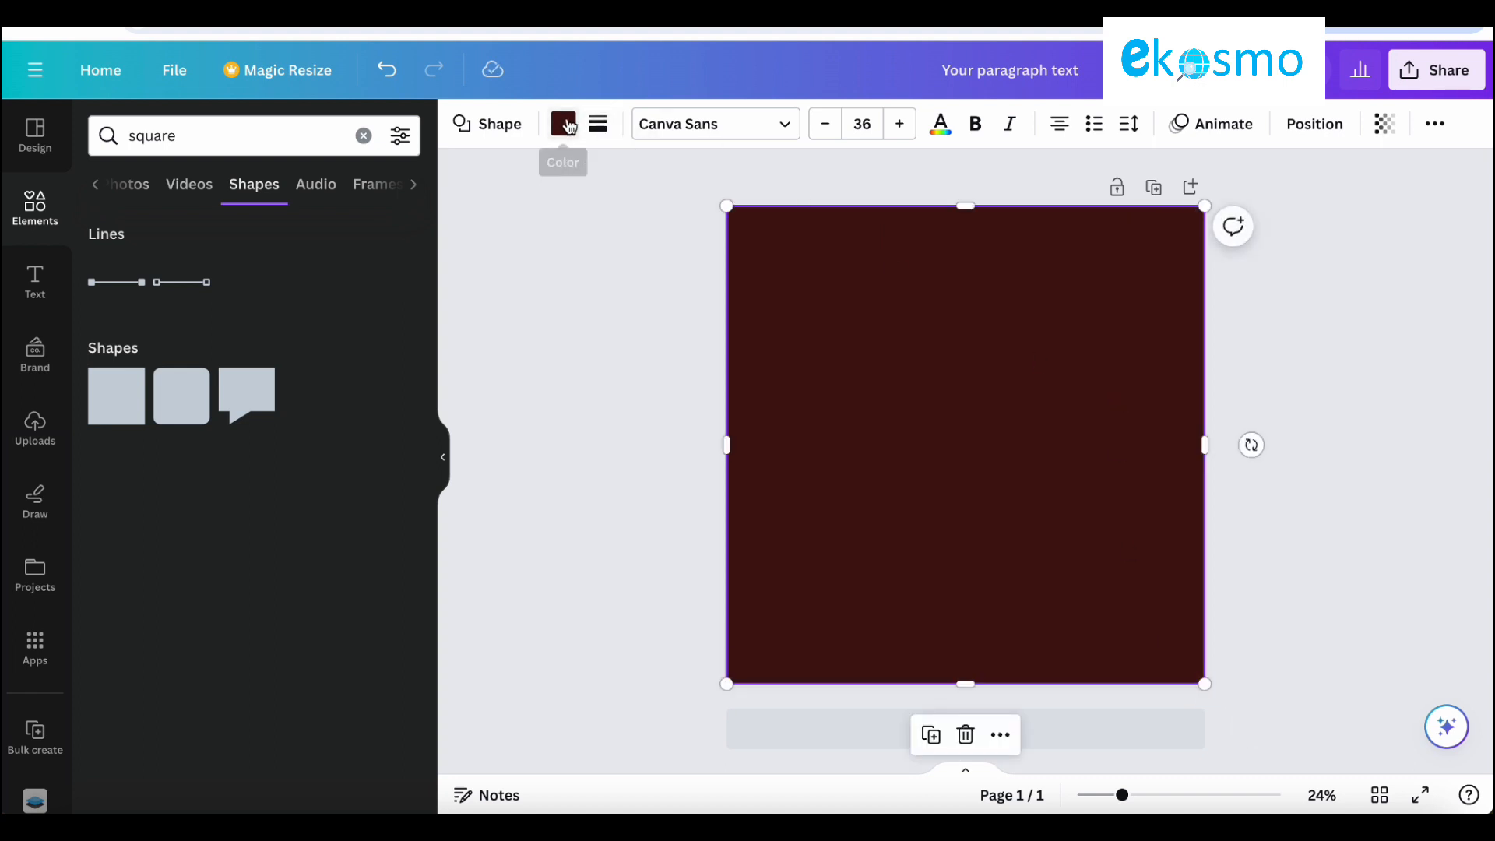
Step: Look through the document, Brand Kit and default colours available for the square's fill
{"action": "left_click", "coordinate": [563, 124]}
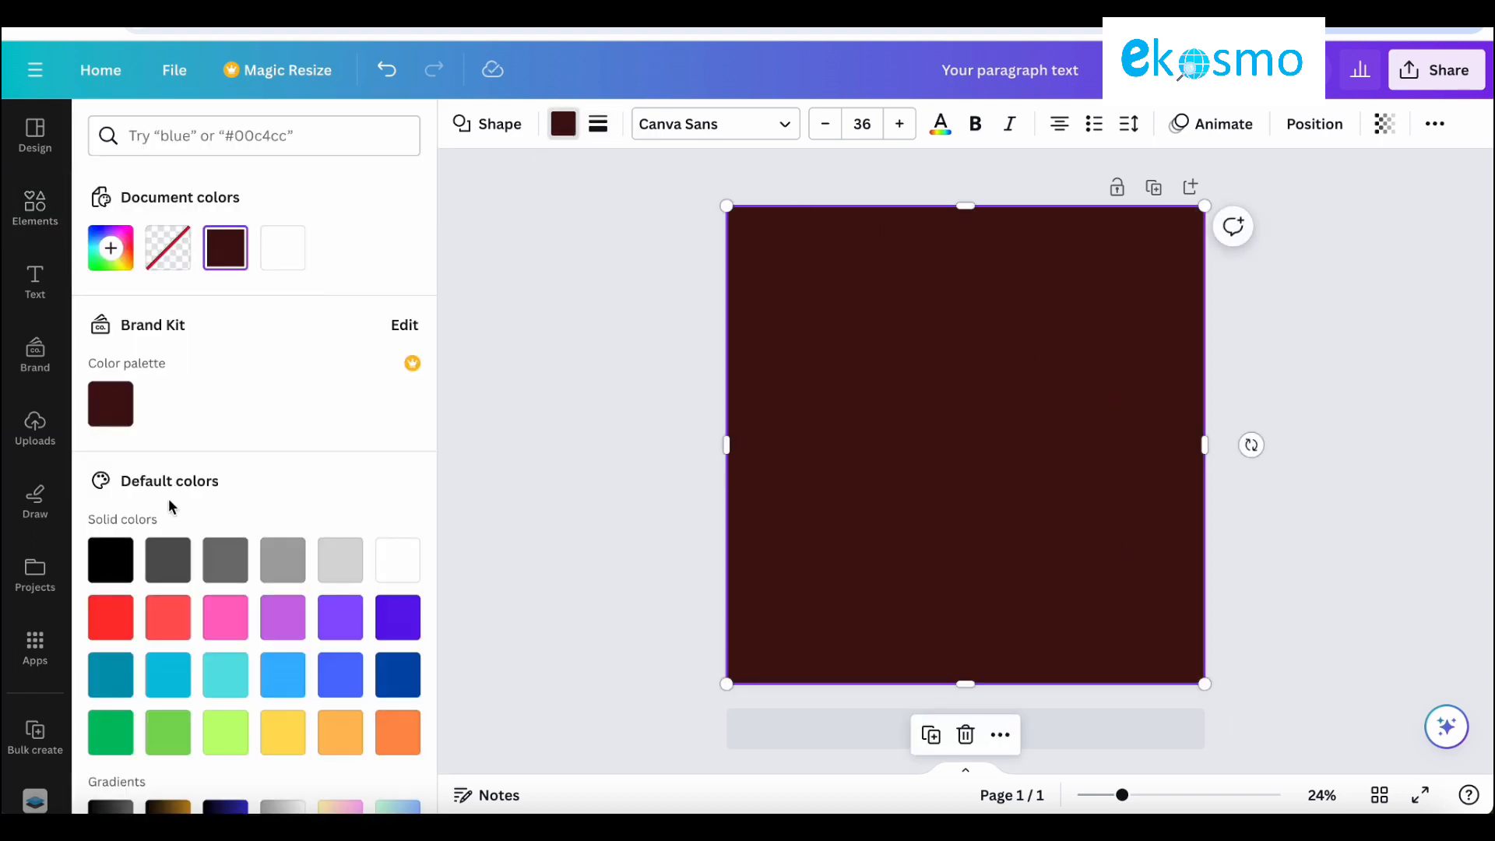
{"action": "scroll", "coordinate": [168, 499], "scroll_direction": "down", "scroll_amount": 2}
{"action": "scroll", "coordinate": [171, 498], "scroll_direction": "down", "scroll_amount": 1}
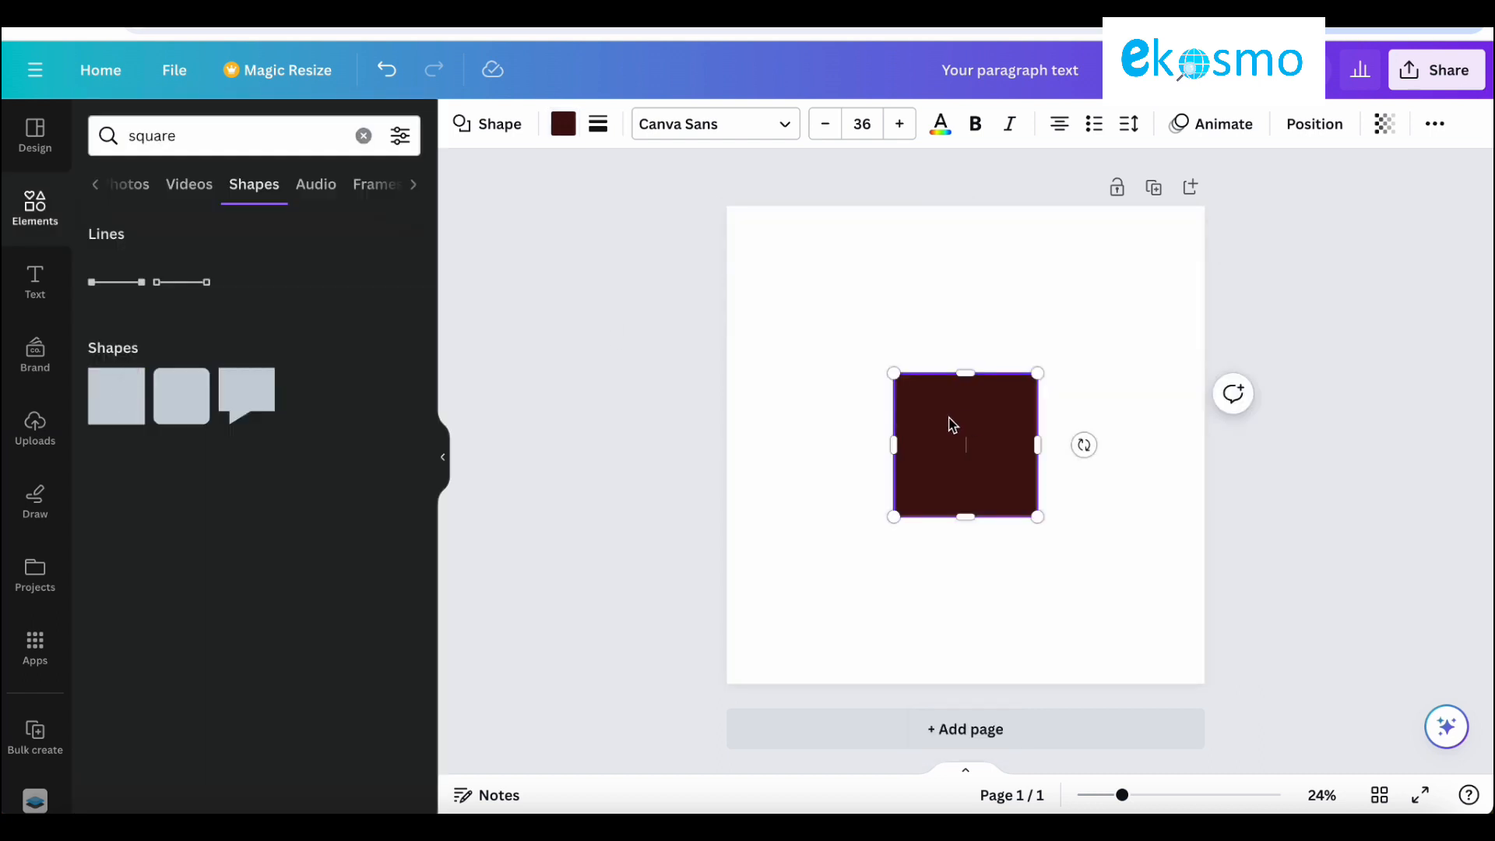
Step: Move the centred square to the page's upper-left corner and resize it to fill exactly the left half of the page
{"action": "left_click_drag", "start_coordinate": [951, 424], "coordinate": [803, 255]}
{"action": "left_click_drag", "start_coordinate": [874, 340], "coordinate": [989, 679]}
{"action": "left_click_drag", "start_coordinate": [989, 445], "coordinate": [963, 444]}
{"action": "left_click", "coordinate": [1097, 412]}
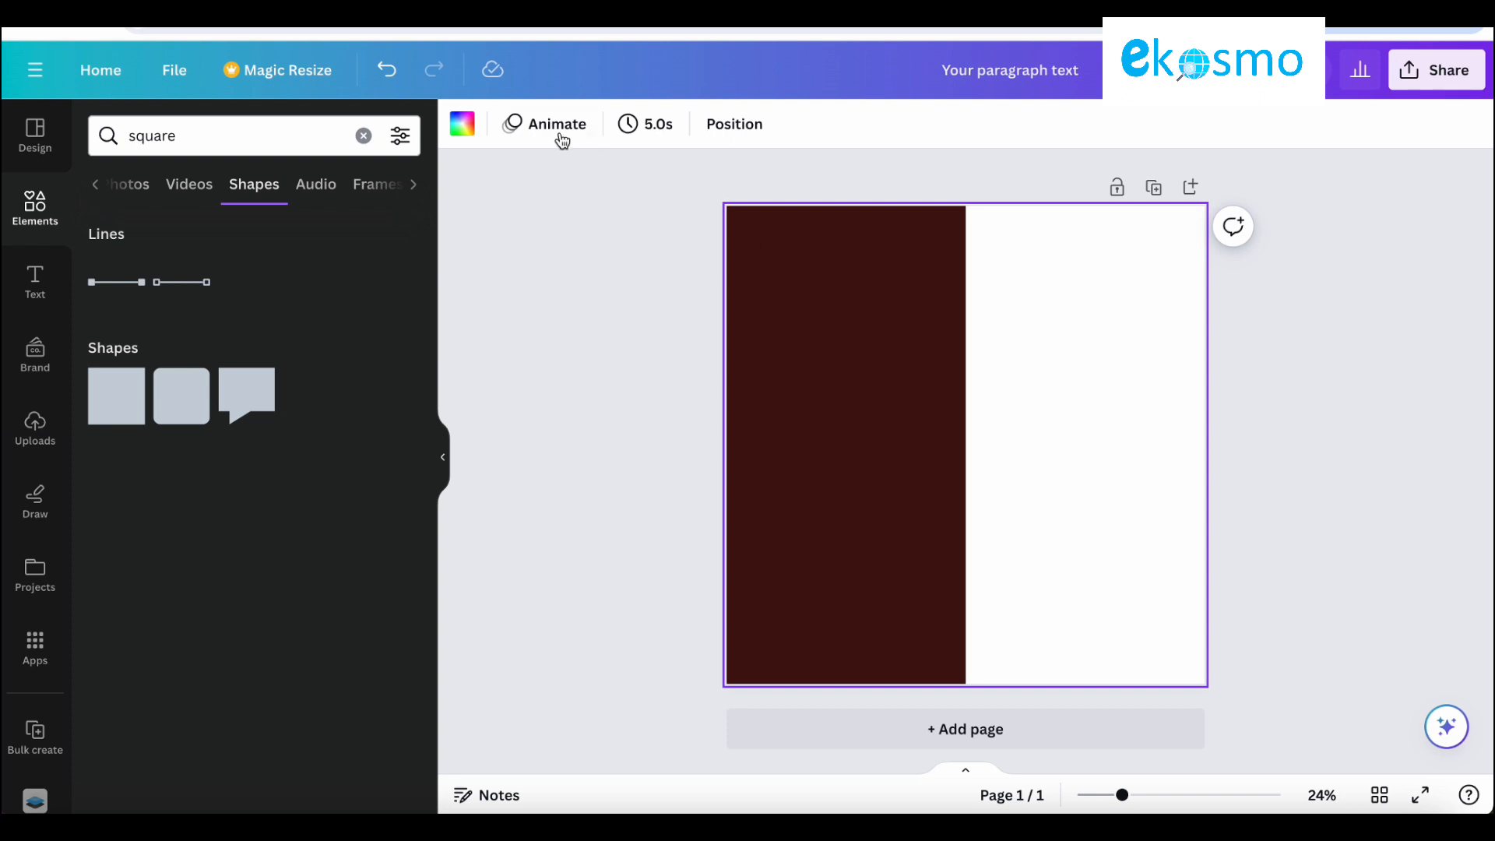
Step: Set the page background to the custom solid red #B81717
{"action": "left_click", "coordinate": [463, 124]}
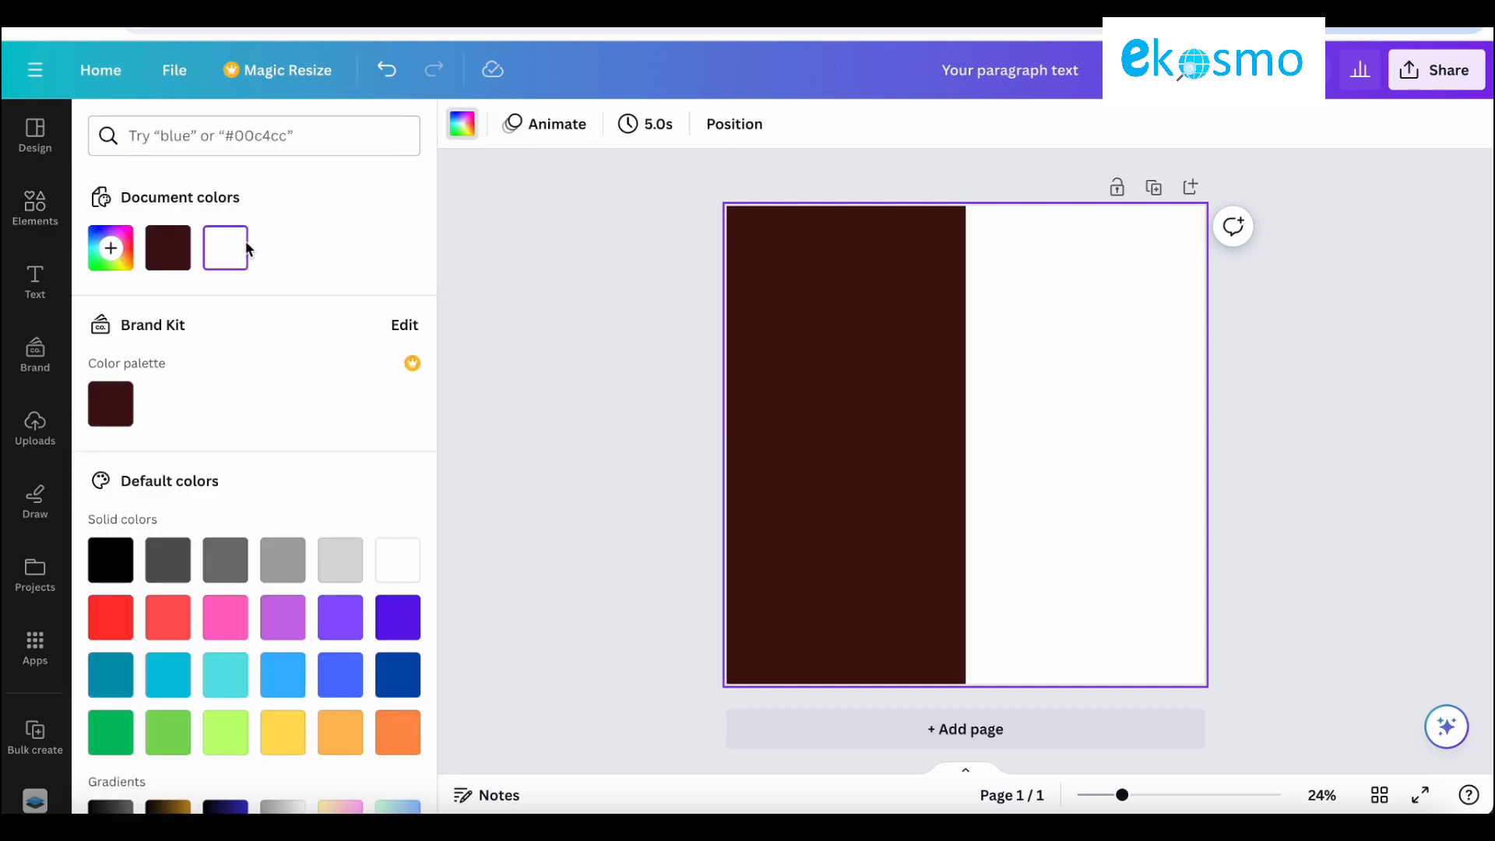
{"action": "left_click", "coordinate": [115, 244]}
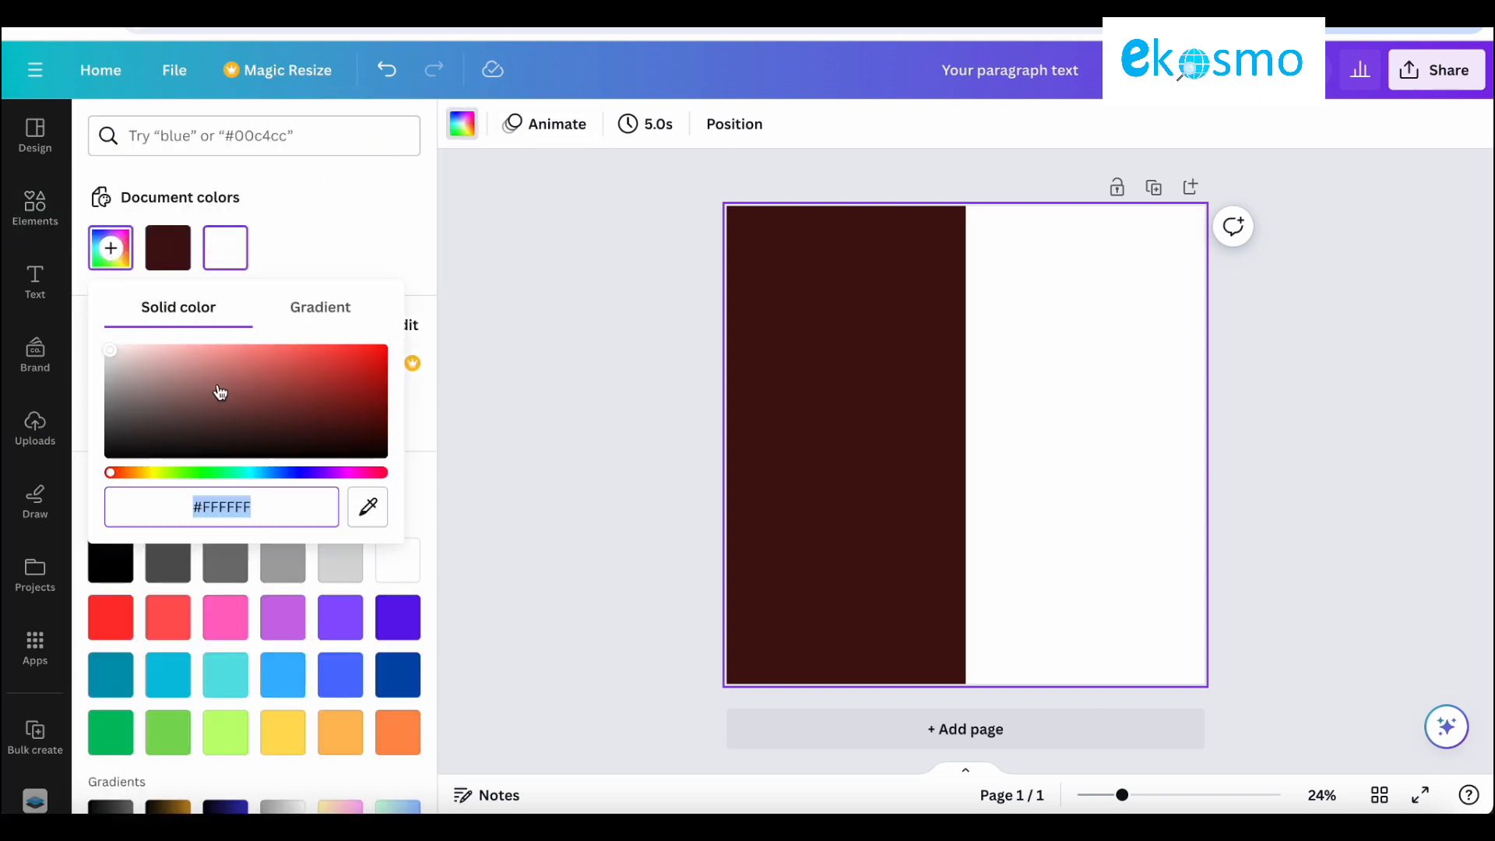
{"action": "left_click", "coordinate": [353, 377]}
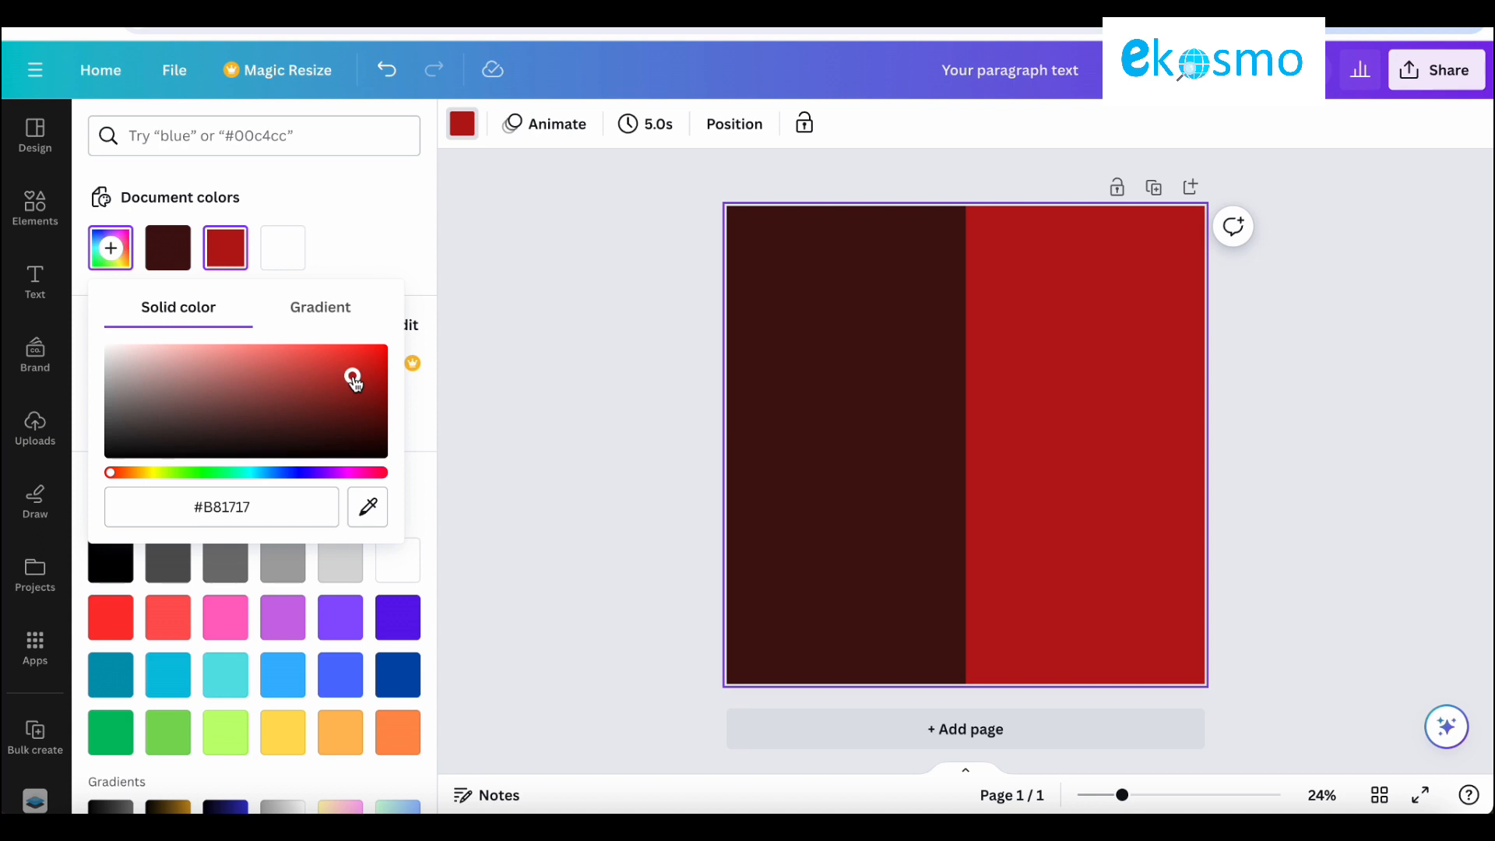
Step: Try several default gradients on the rectangle covering the page's left half, ending with the black-to-gold one
{"action": "left_click", "coordinate": [804, 356]}
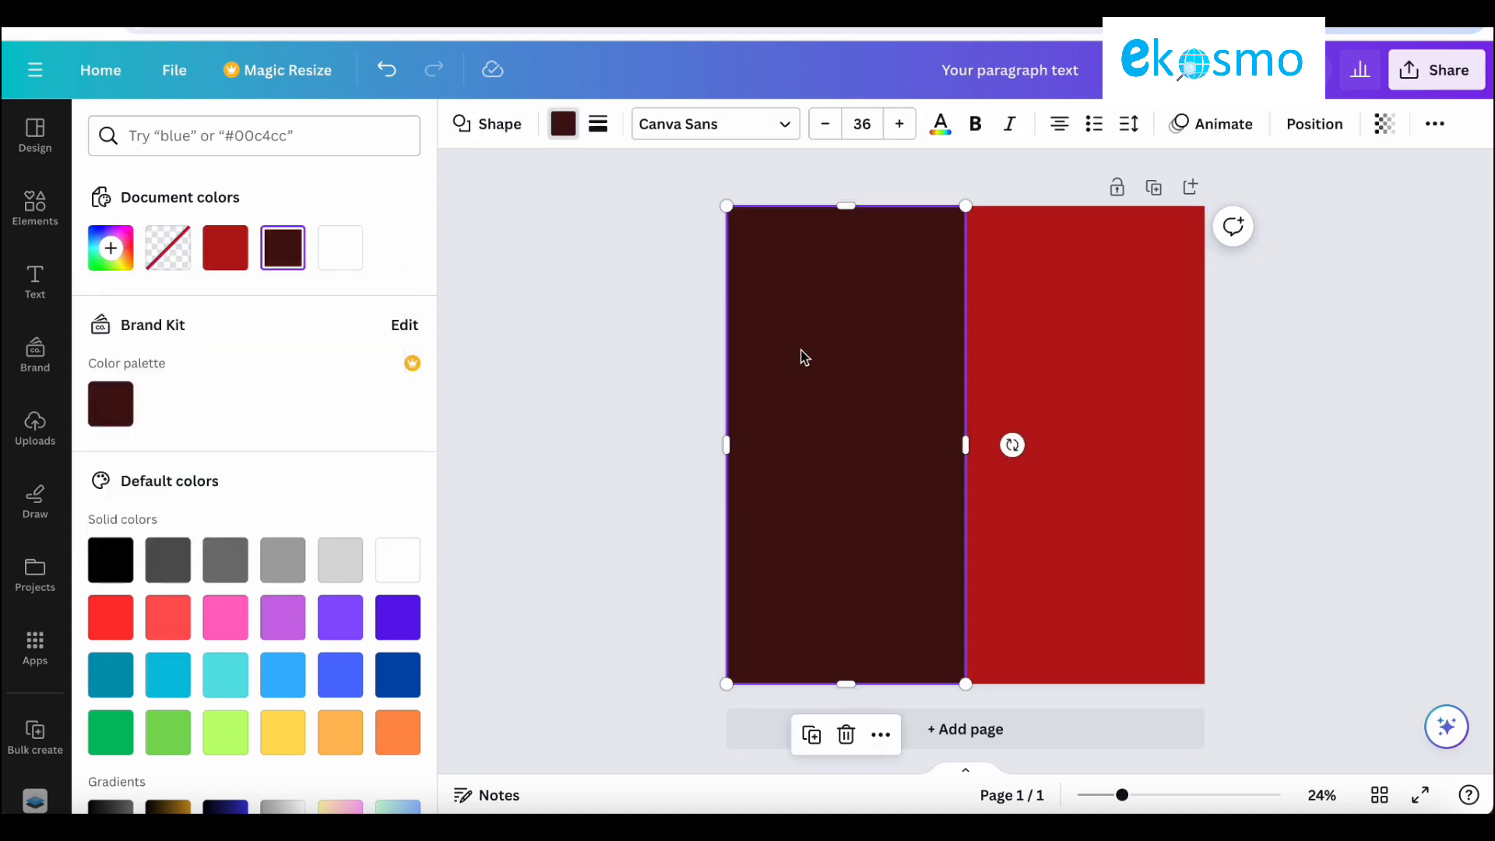
{"action": "scroll", "coordinate": [206, 650], "scroll_direction": "down", "scroll_amount": 3}
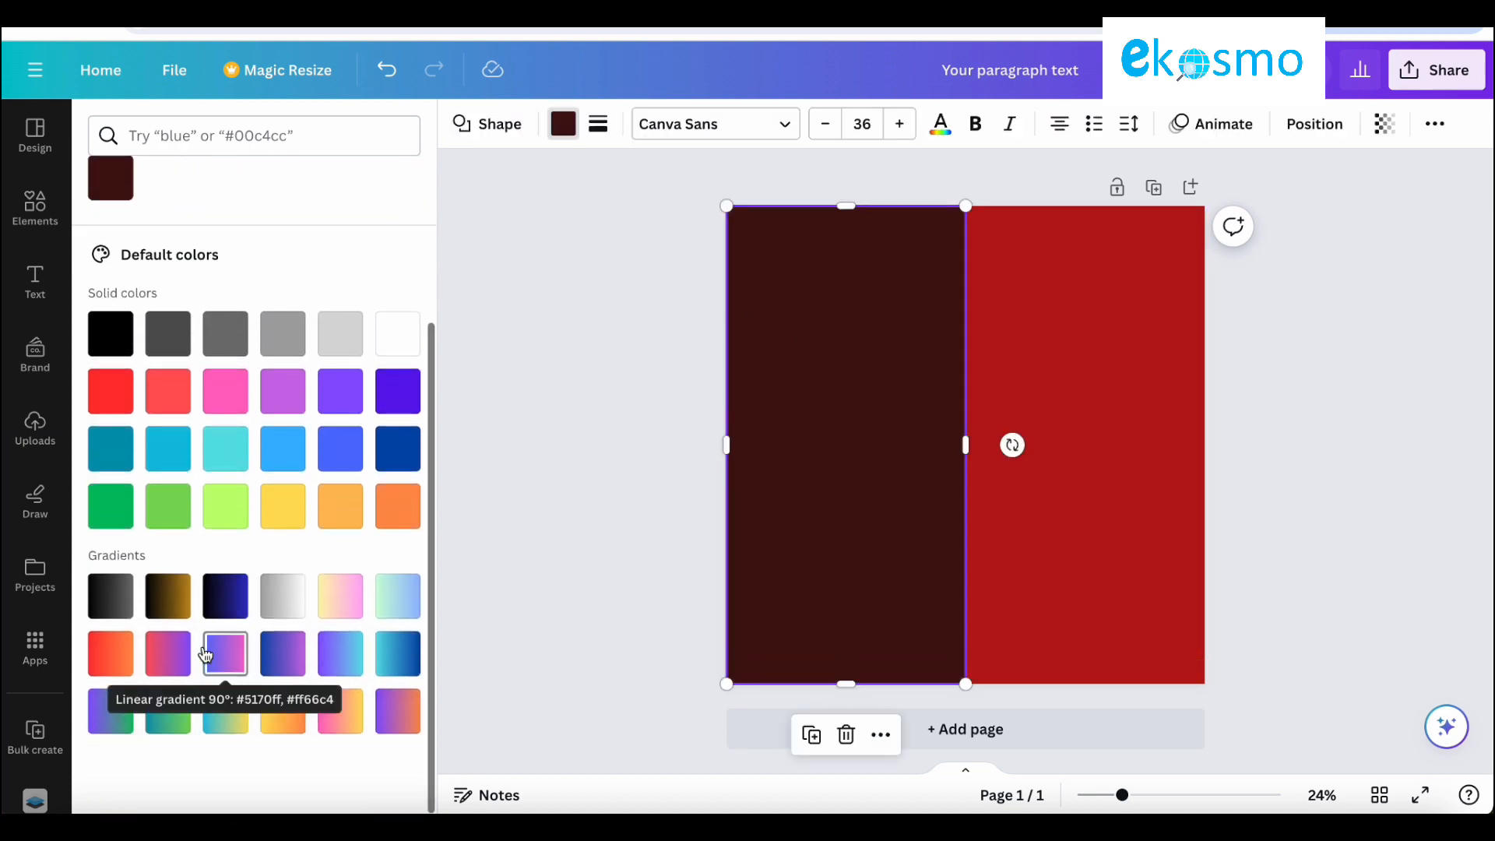
{"action": "left_click", "coordinate": [337, 588]}
{"action": "left_click", "coordinate": [398, 580]}
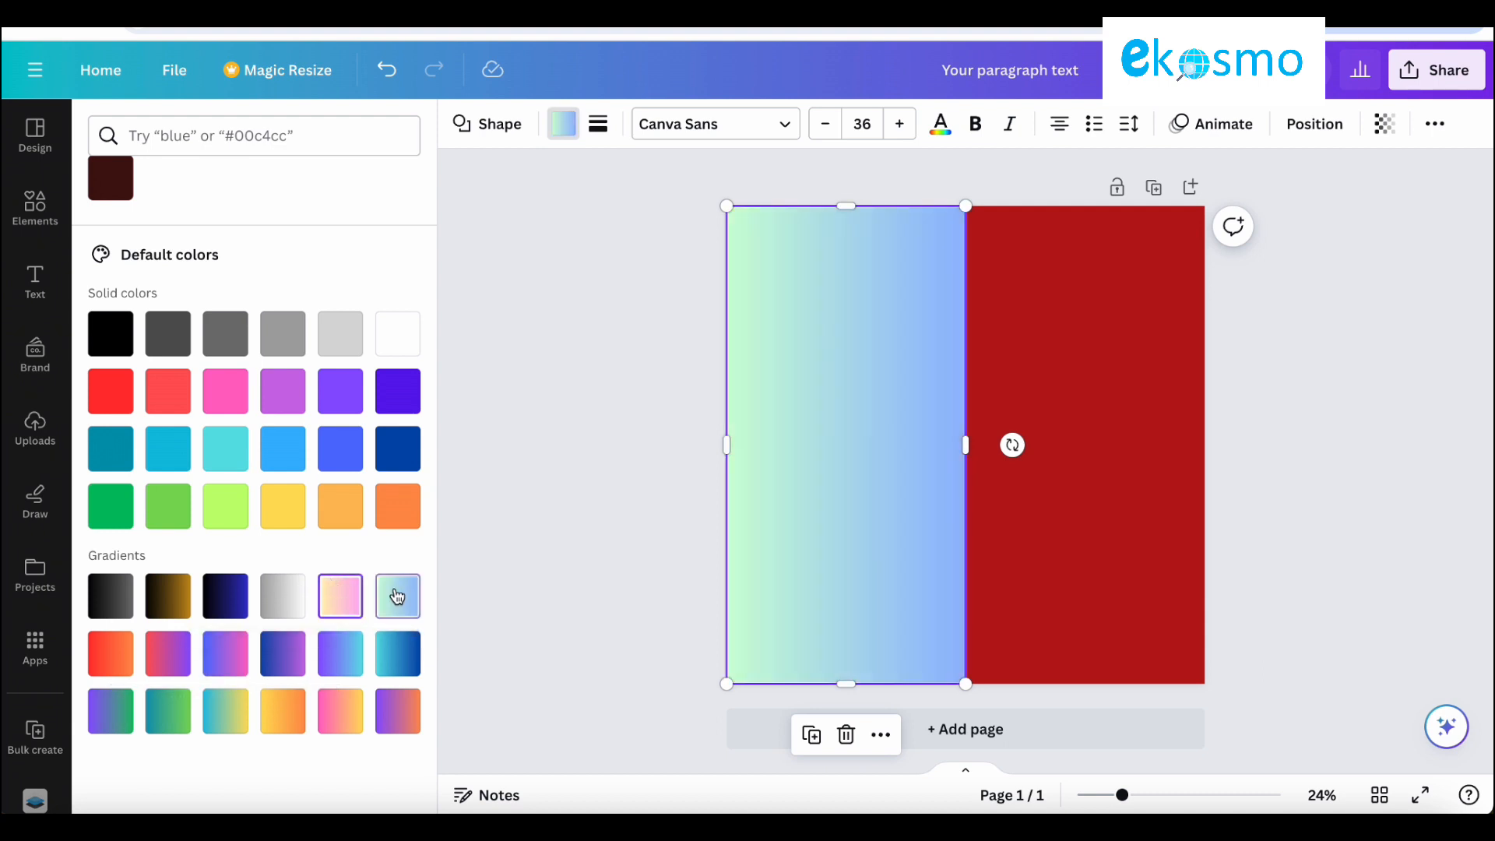
{"action": "left_click", "coordinate": [345, 715]}
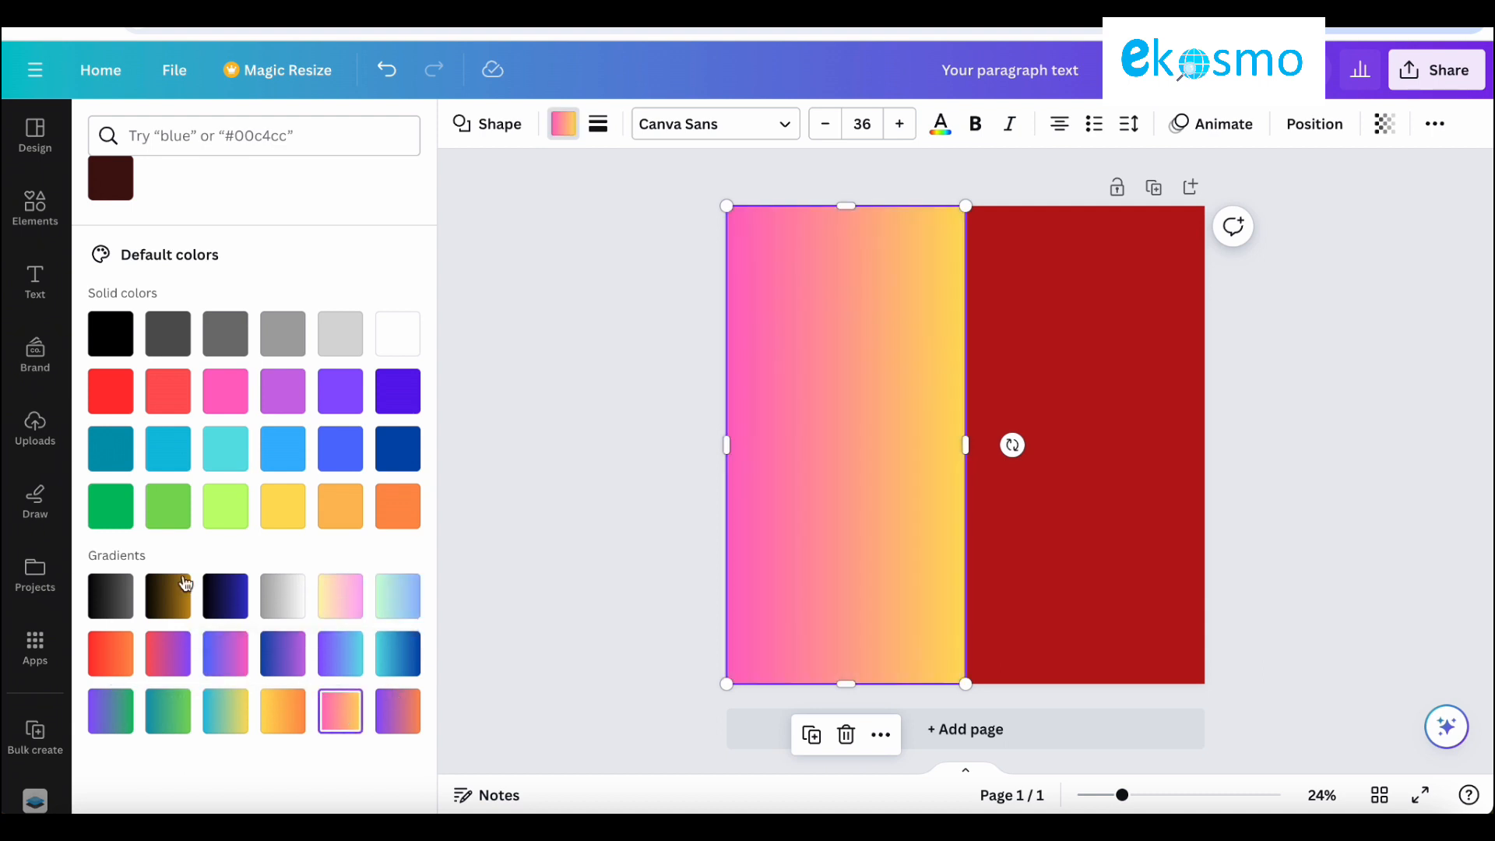
{"action": "left_click", "coordinate": [165, 580]}
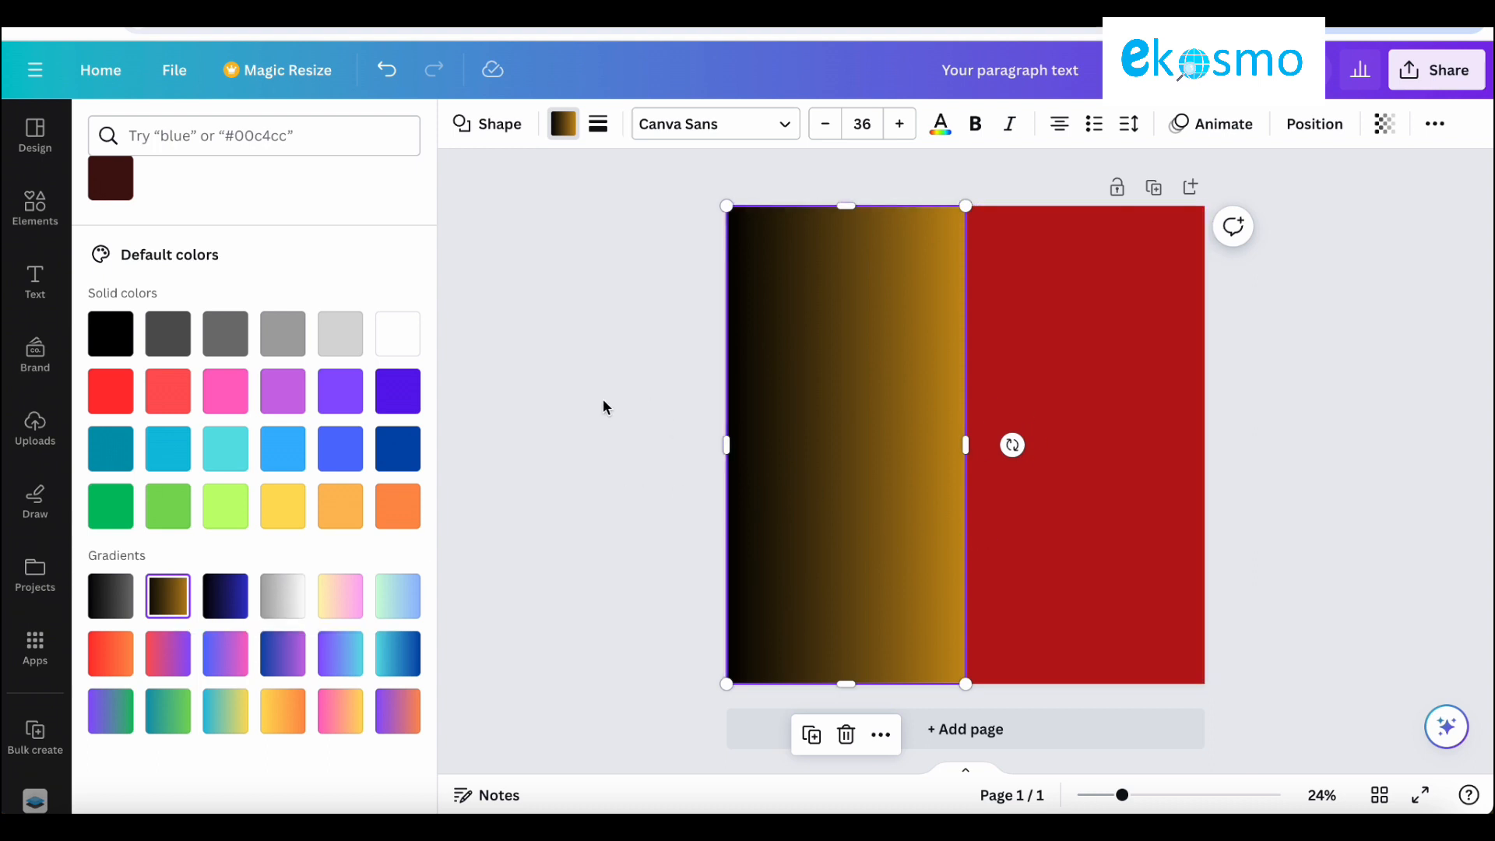
Step: Fill the left-half rectangle with white and set the page background to black
{"action": "left_click", "coordinate": [808, 338]}
{"action": "scroll", "coordinate": [255, 440], "scroll_direction": "up", "scroll_amount": 3}
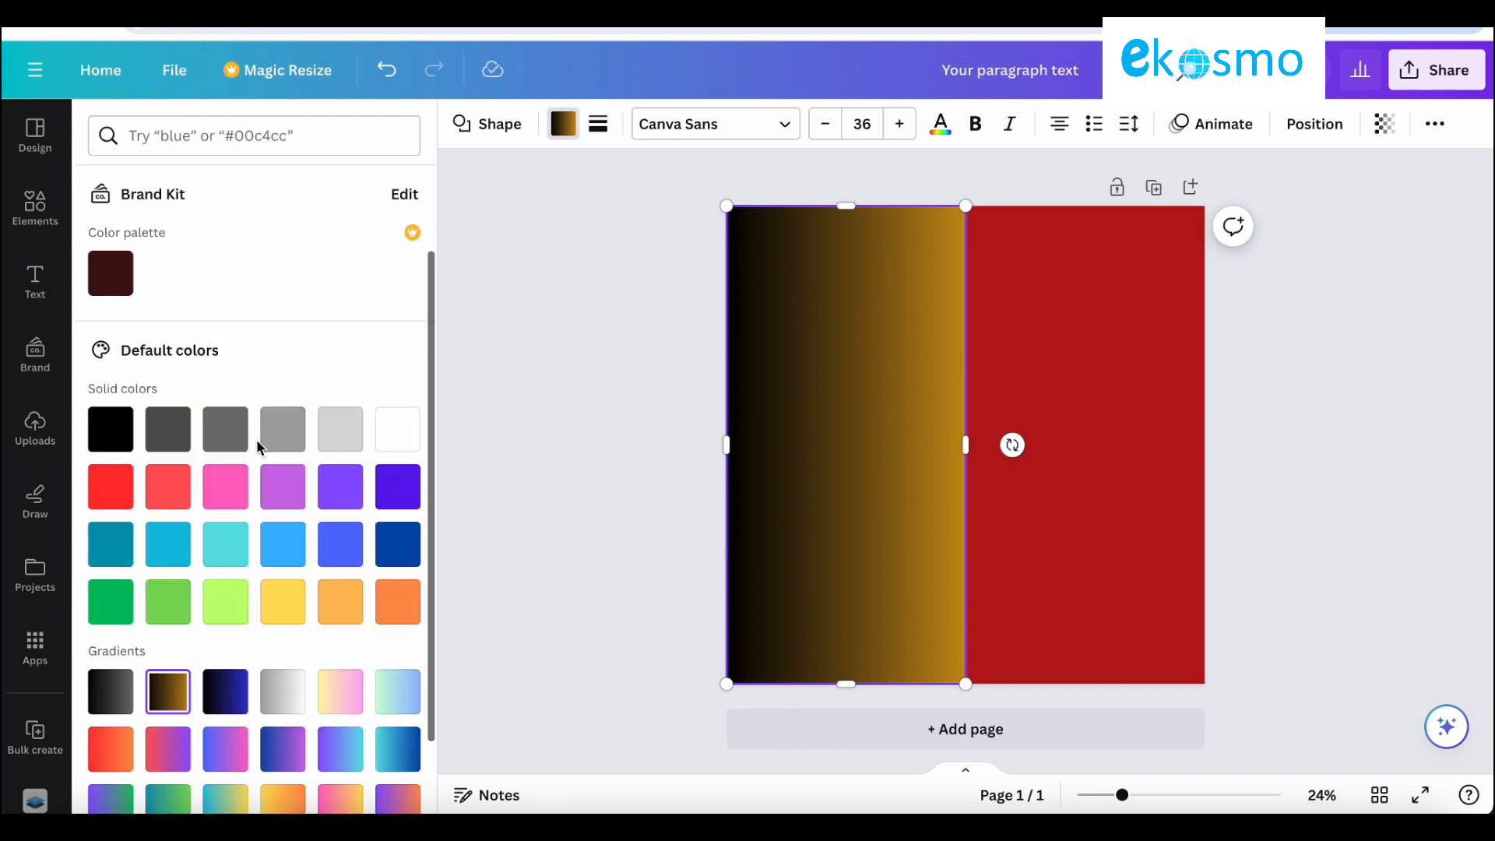
{"action": "left_click", "coordinate": [341, 248]}
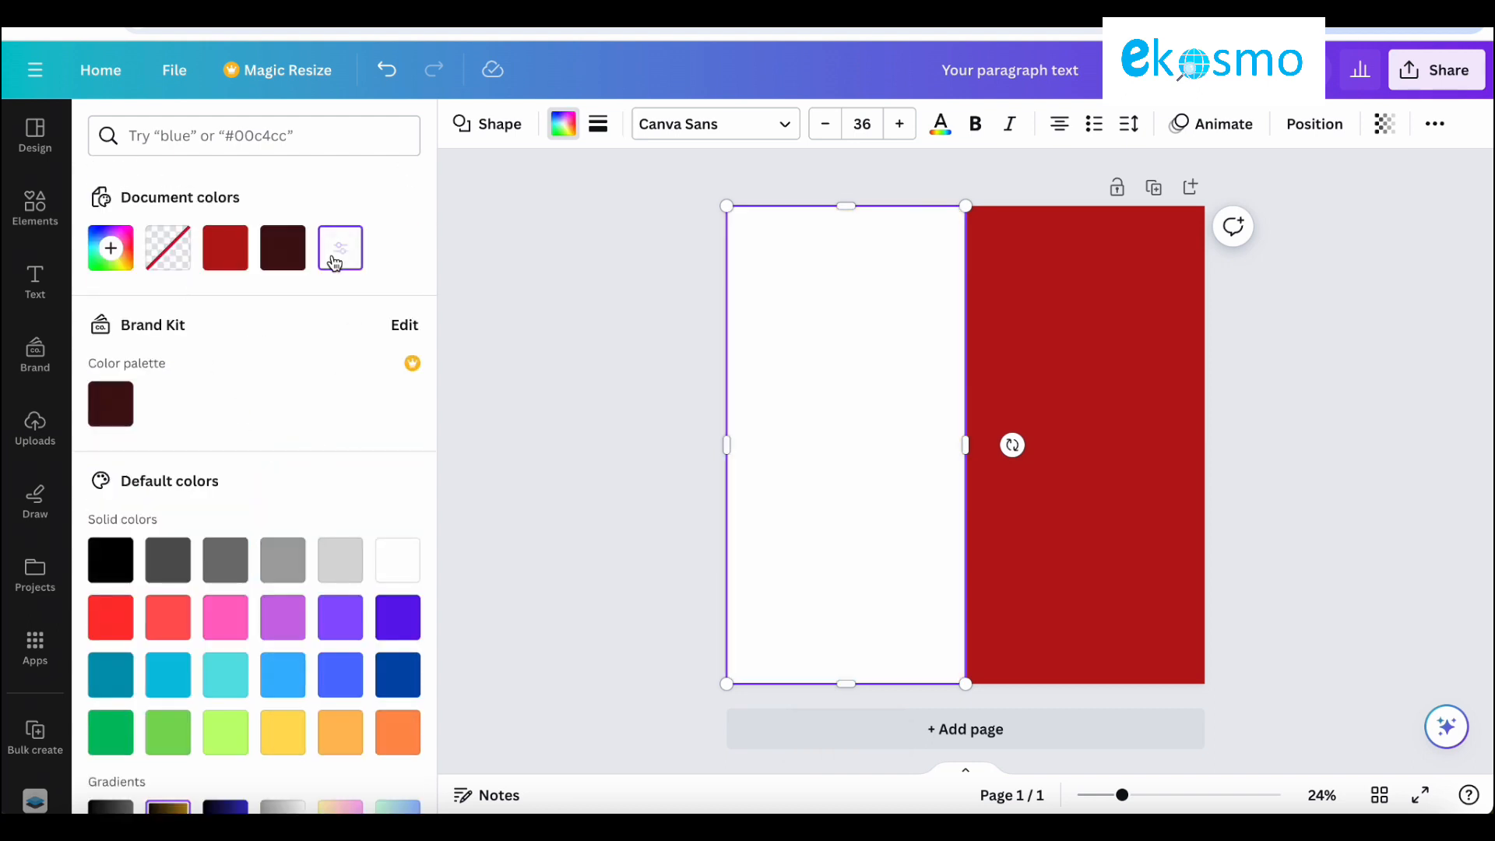
{"action": "left_click", "coordinate": [1053, 383]}
{"action": "left_click", "coordinate": [97, 565]}
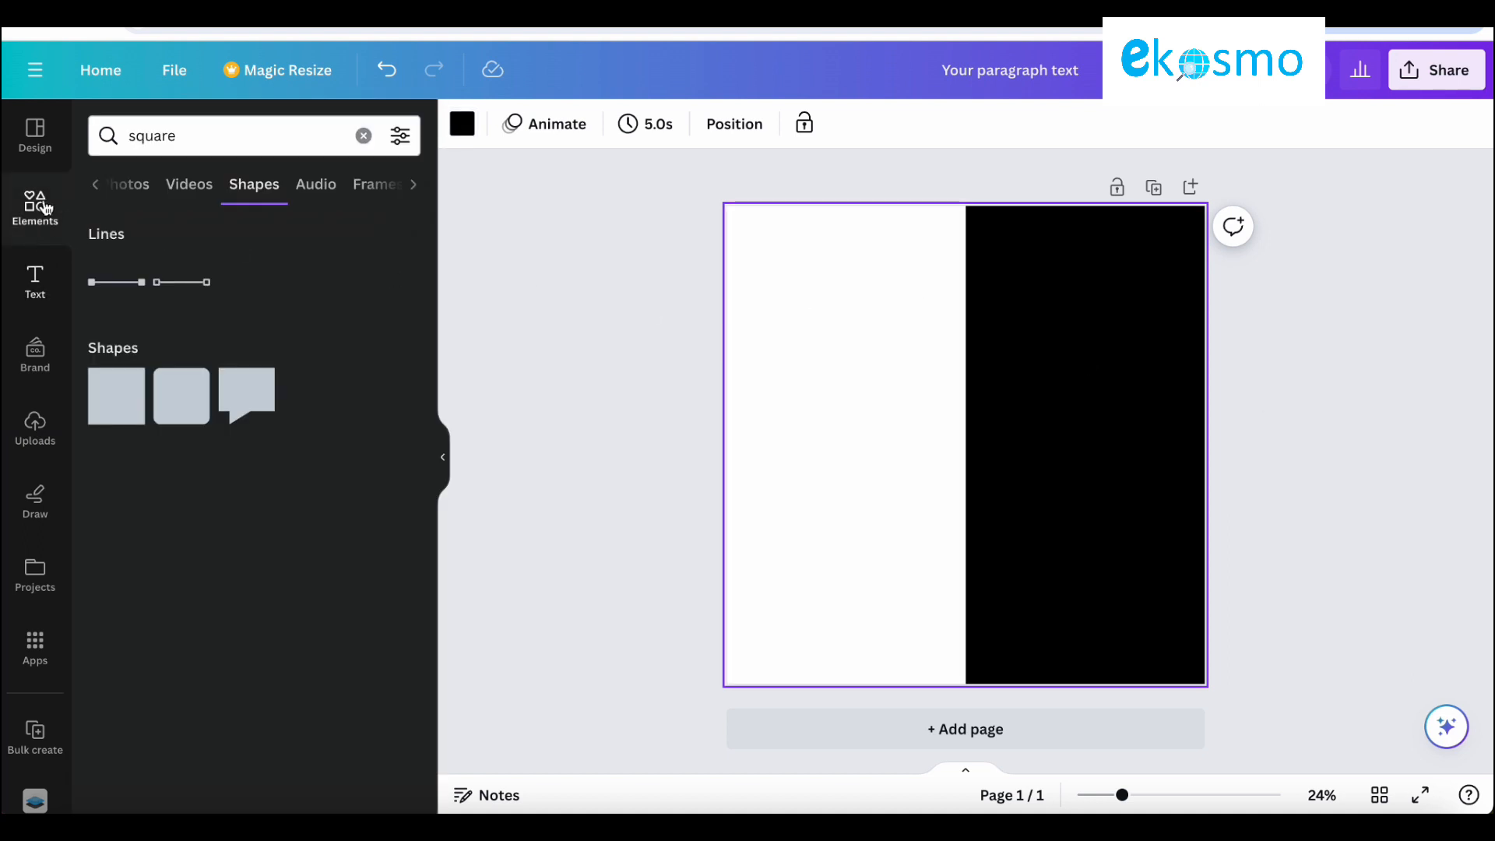
Step: Replace the elements search with "lawyer" and show only the matching graphics
{"action": "left_click", "coordinate": [192, 150]}
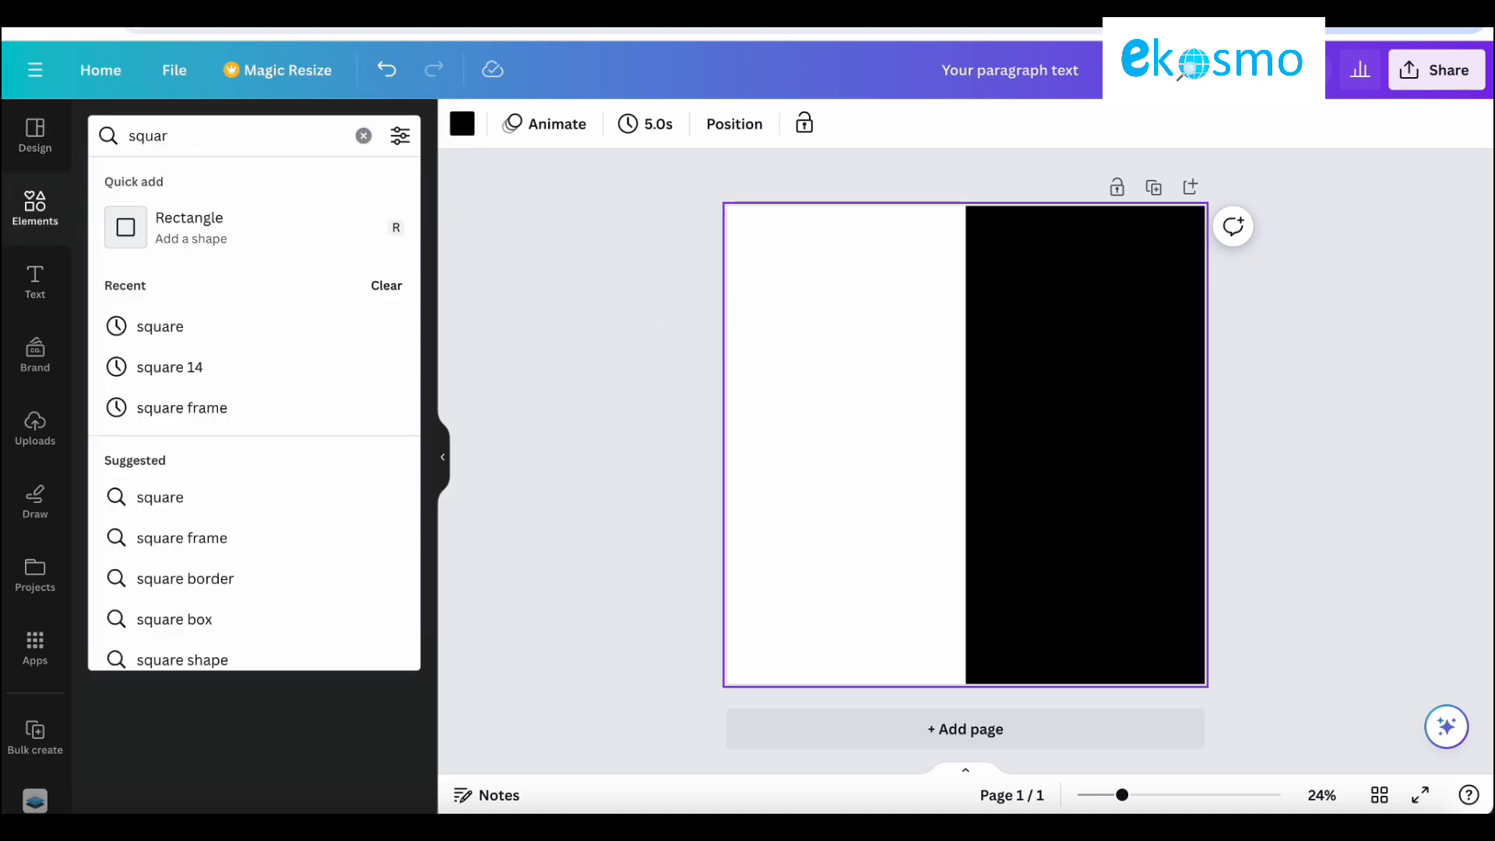
{"action": "key", "text": "BackSpace"}
{"action": "key", "text": "BackSpace"}
{"action": "key", "text": "BackSpace"}
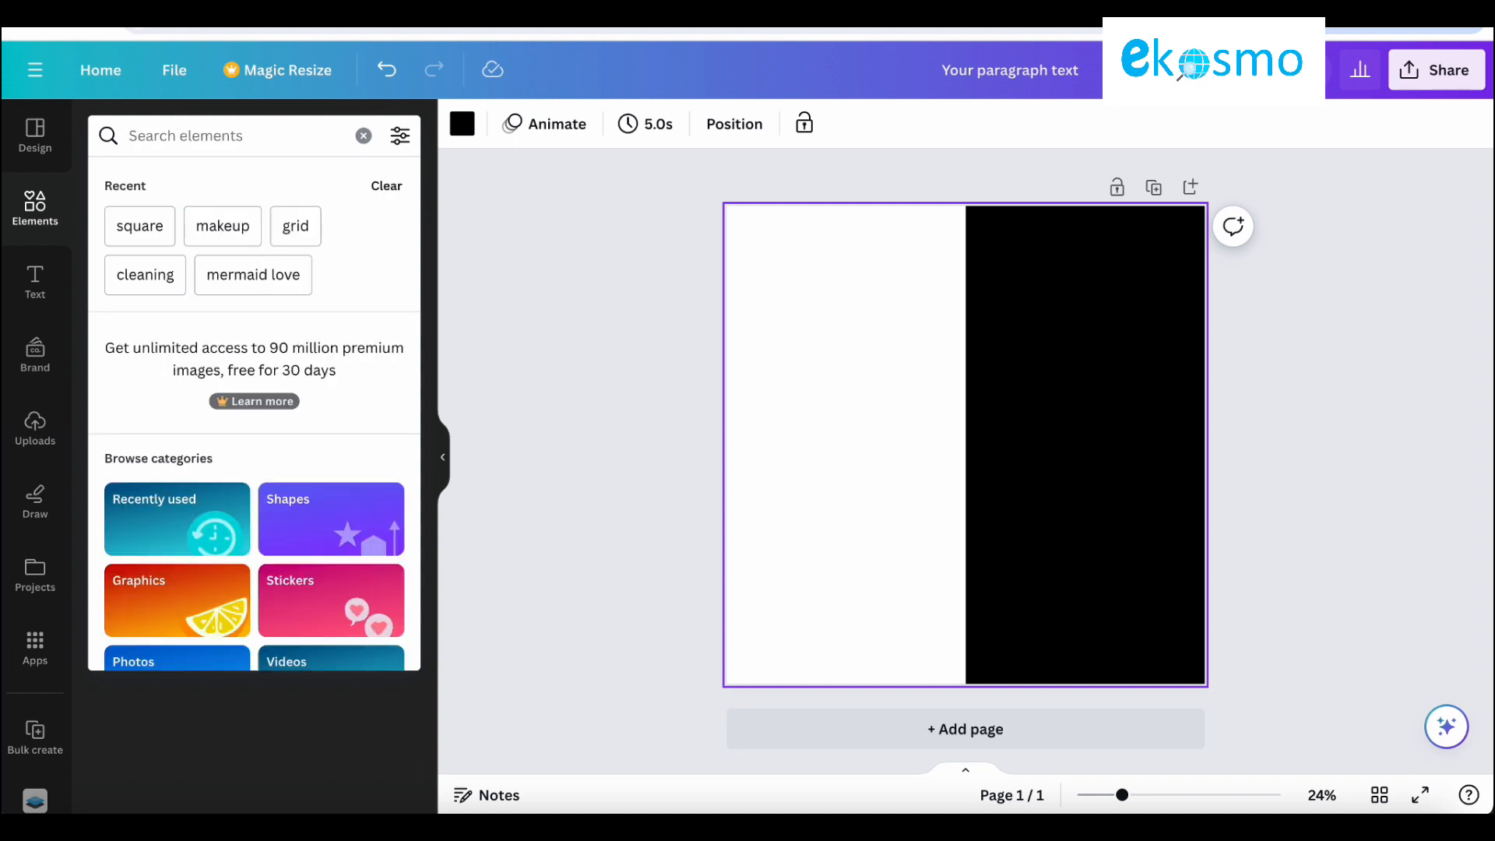
{"action": "type", "text": "lawyer"}
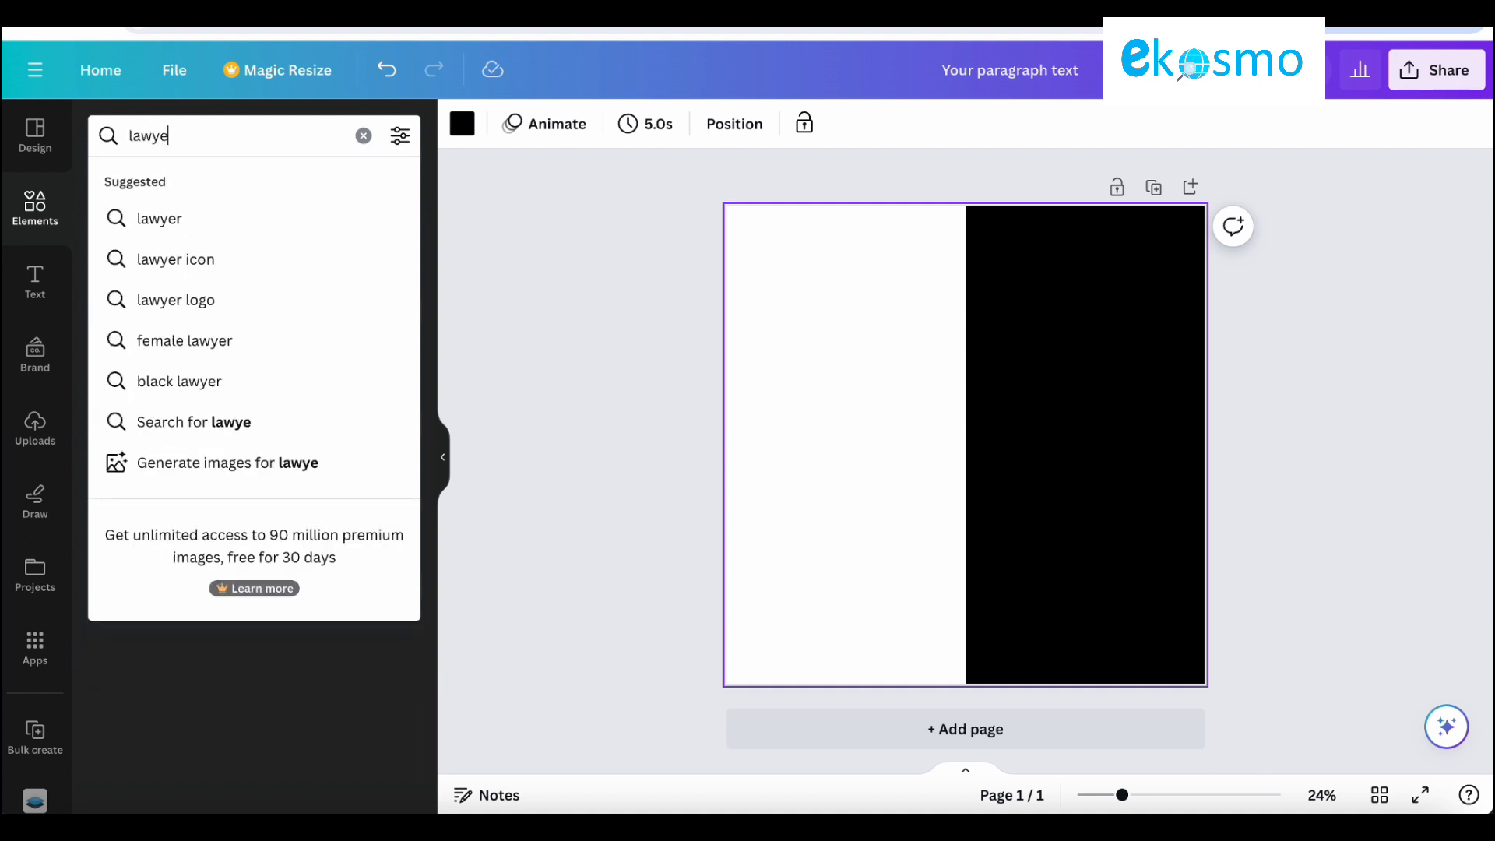
{"action": "key", "text": "Return"}
{"action": "left_click", "coordinate": [96, 184]}
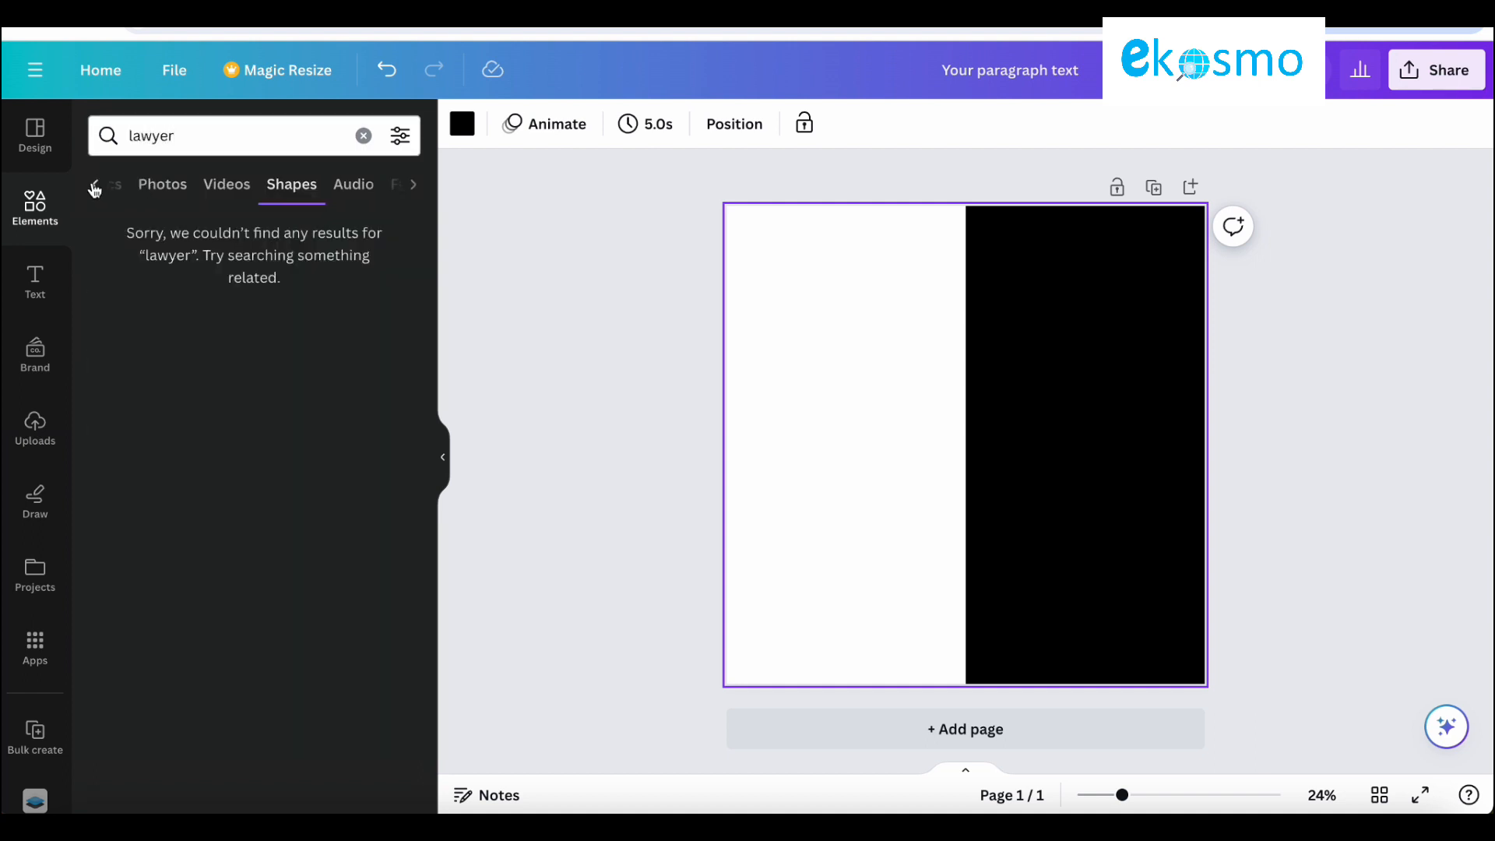
{"action": "left_click", "coordinate": [155, 196]}
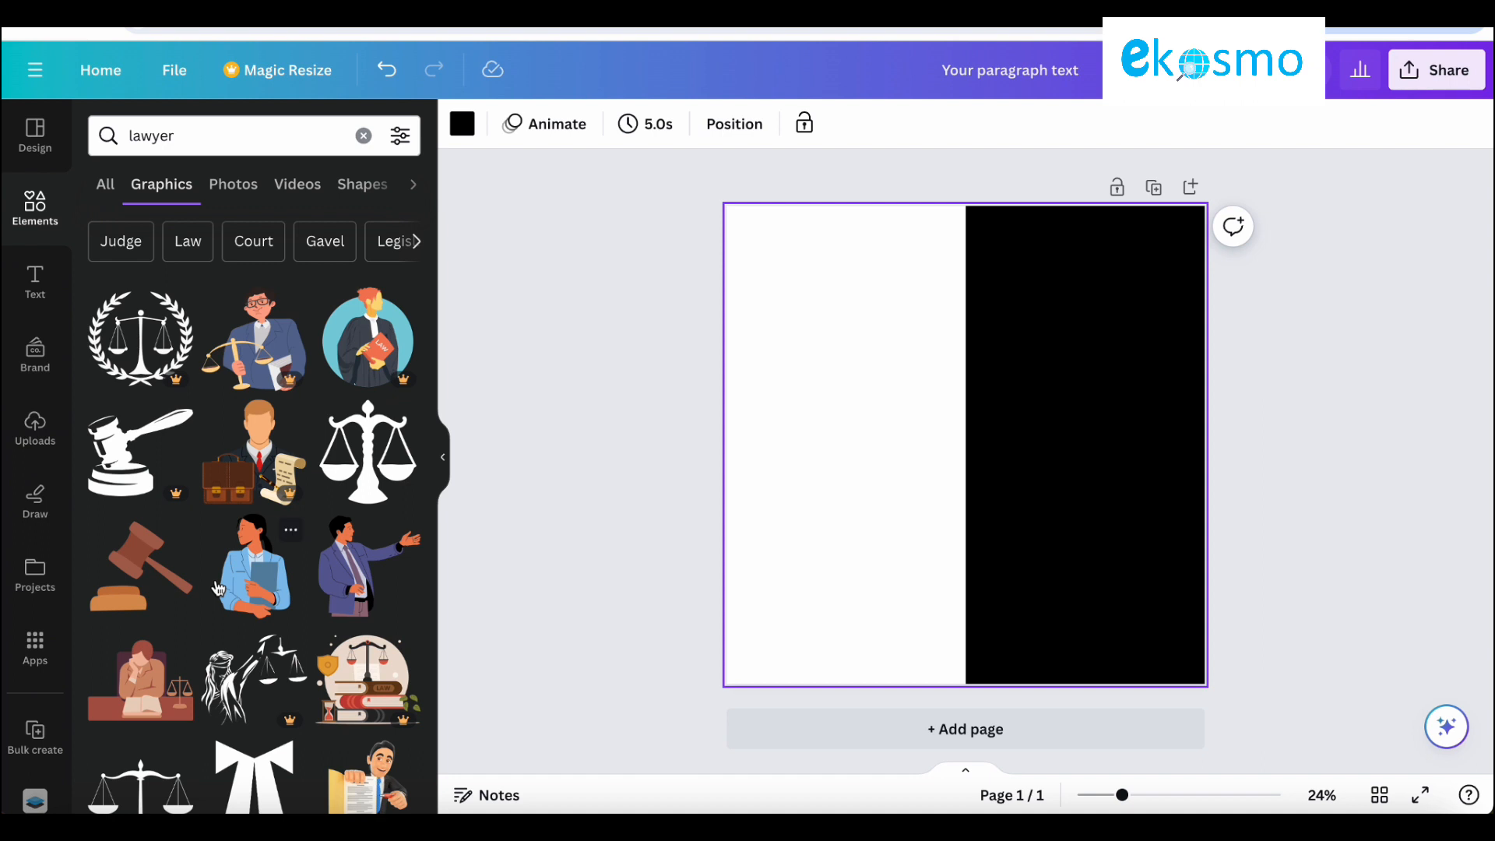
Step: Add the graphic of the woman in a blue jacket, make it slightly smaller and place it at the bottom of the white half
{"action": "scroll", "coordinate": [217, 582], "scroll_direction": "down", "scroll_amount": 1}
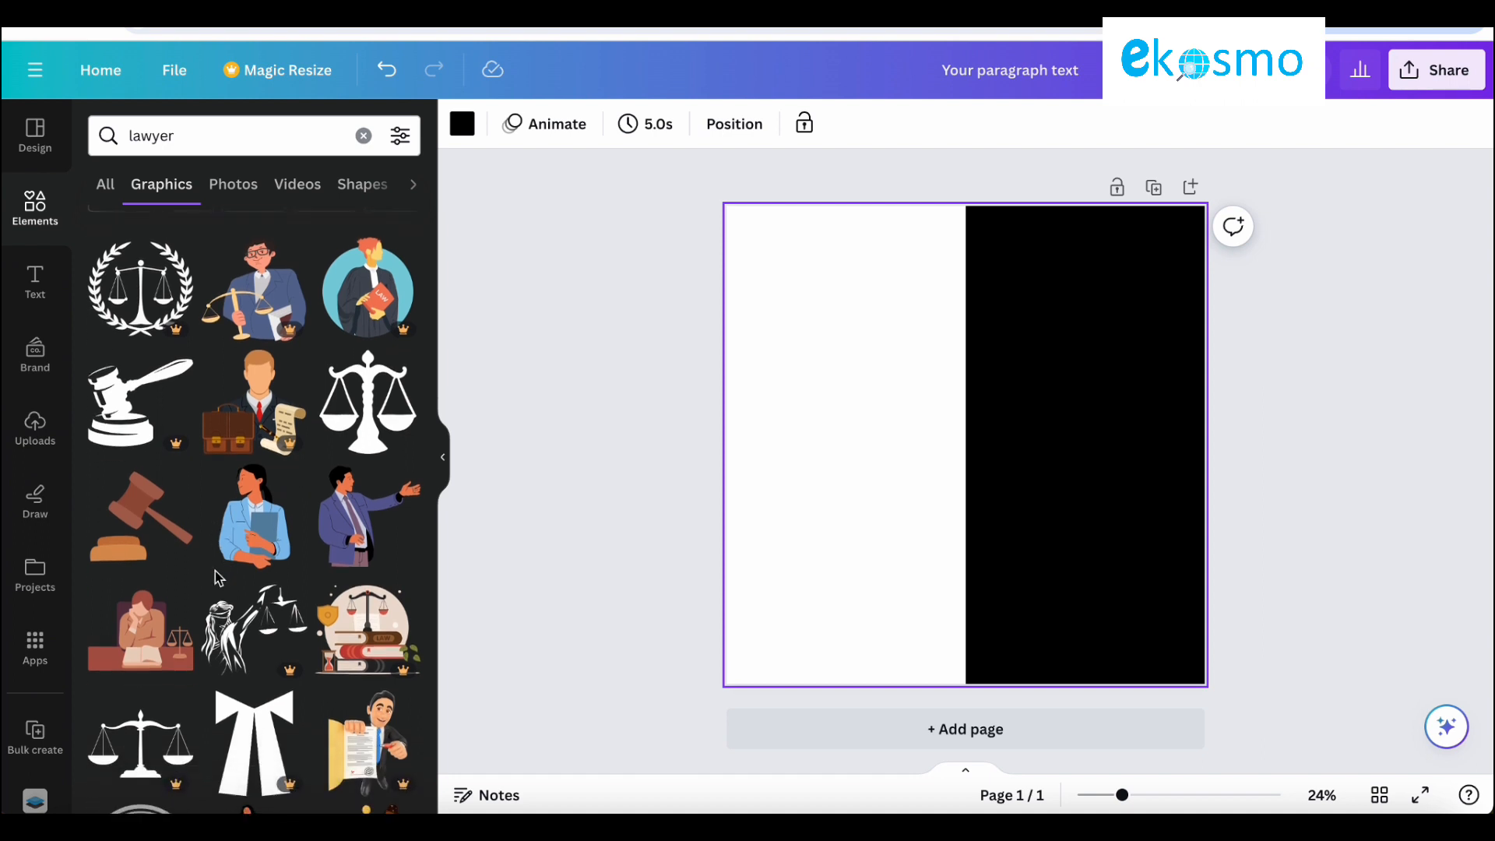
{"action": "scroll", "coordinate": [217, 578], "scroll_direction": "down", "scroll_amount": 1}
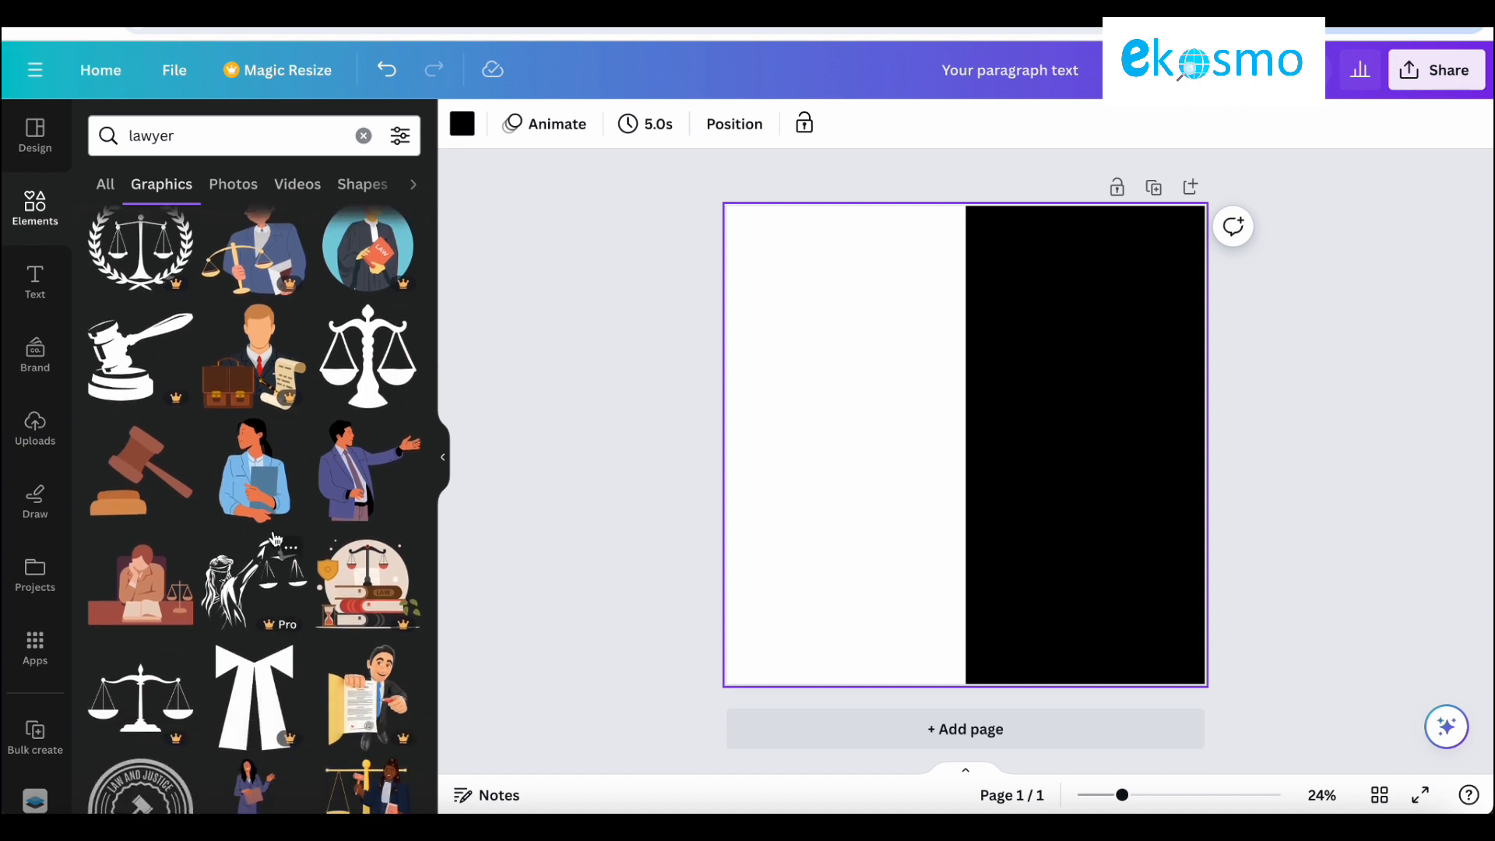
{"action": "left_click", "coordinate": [265, 499]}
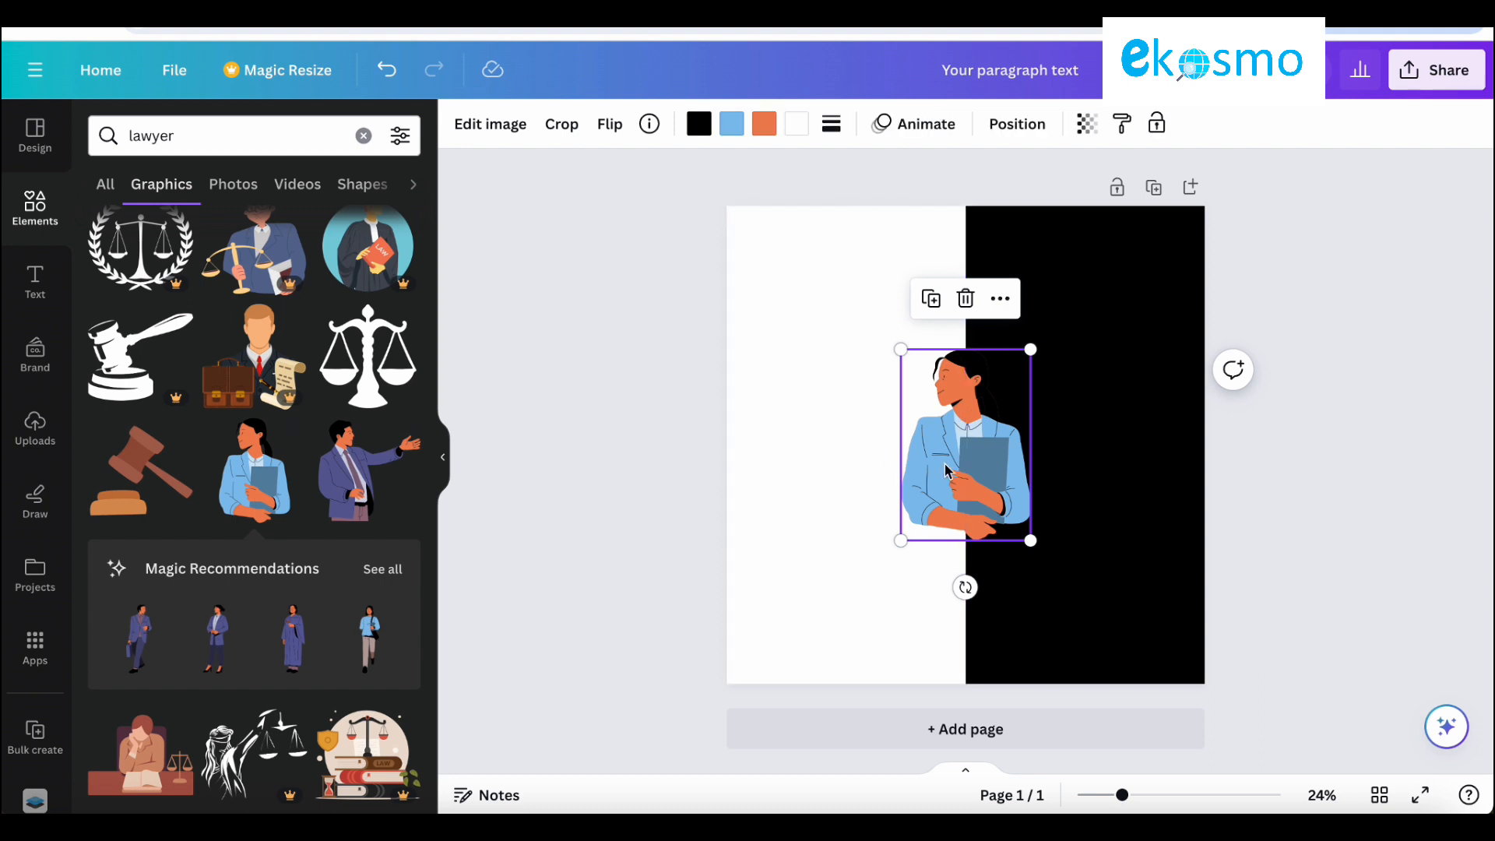
{"action": "left_click_drag", "start_coordinate": [945, 470], "coordinate": [781, 578]}
{"action": "mouse_move", "coordinate": [867, 649]}
{"action": "left_mouse_down"}
{"action": "mouse_move", "coordinate": [834, 597]}
{"action": "mouse_move", "coordinate": [859, 635]}
{"action": "left_mouse_up"}
{"action": "left_click_drag", "start_coordinate": [817, 541], "coordinate": [822, 587]}
{"action": "left_click", "coordinate": [1471, 507]}
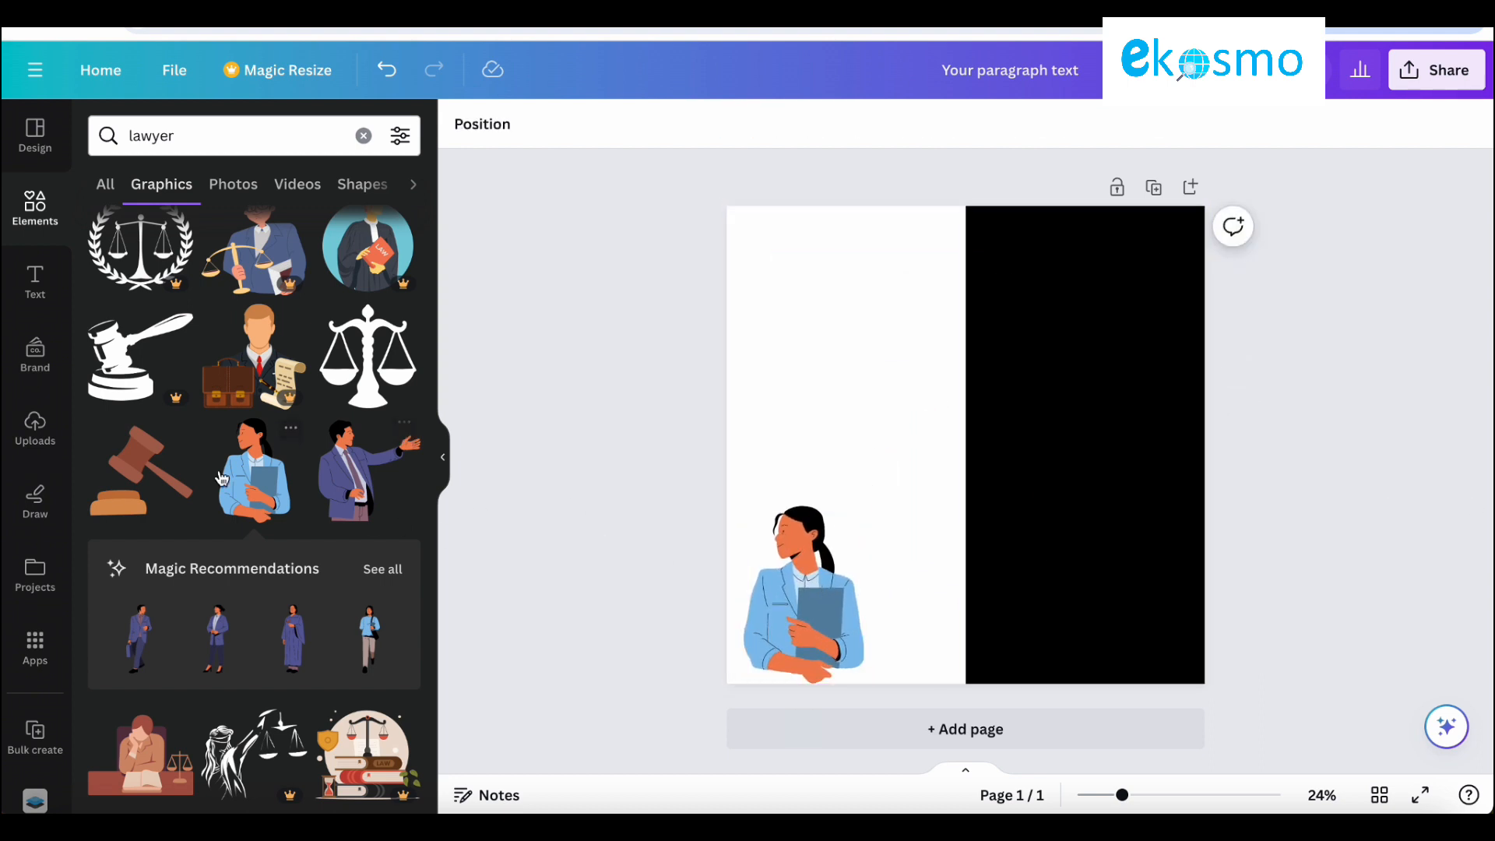
Step: Add the brown gavel graphic, scale it down a little and place it in the lower part of the black half
{"action": "scroll", "coordinate": [183, 597], "scroll_direction": "down", "scroll_amount": 3}
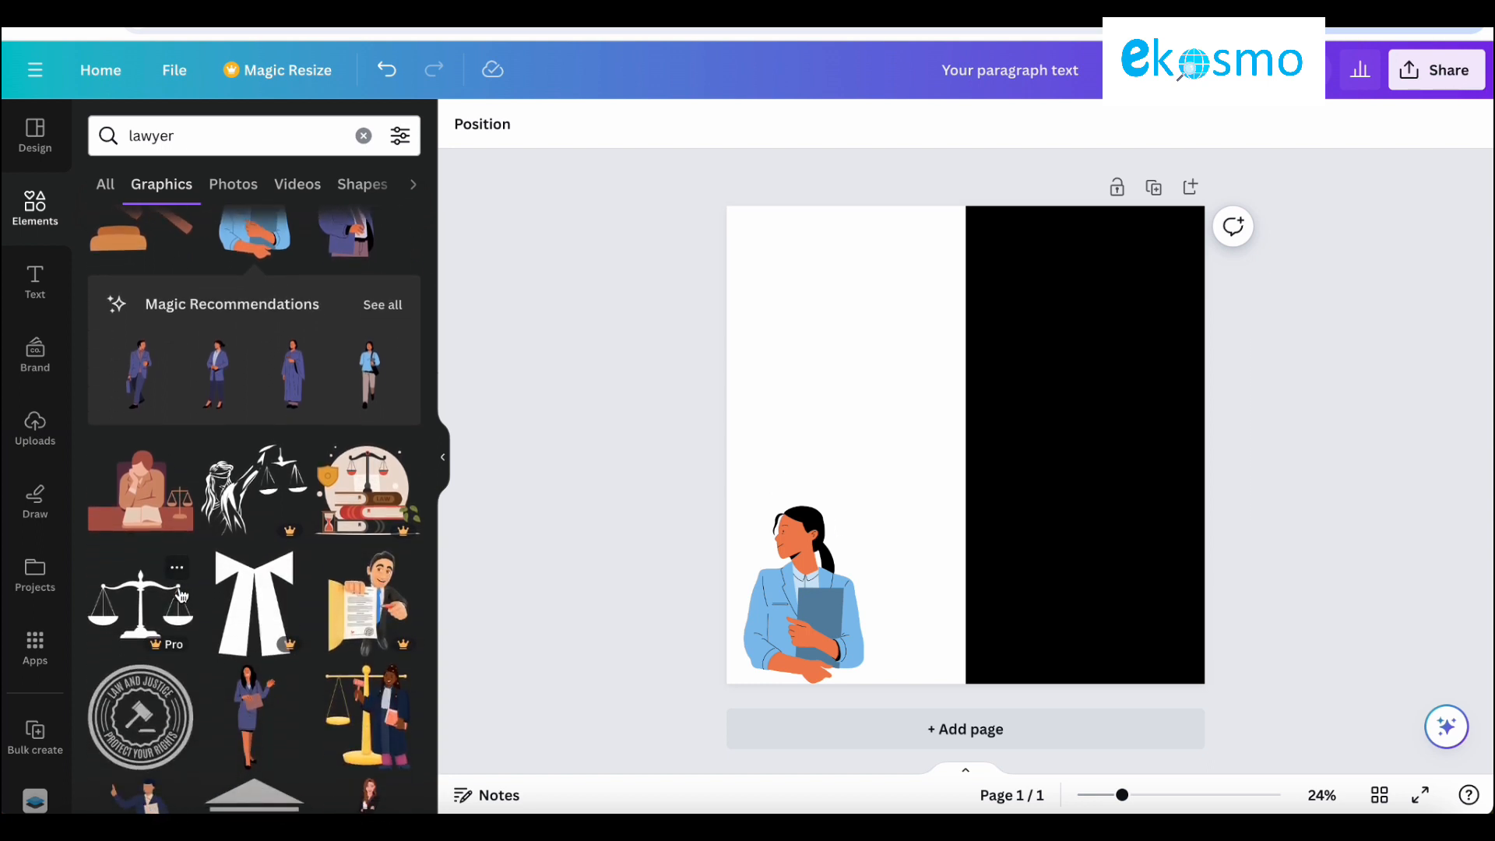
{"action": "scroll", "coordinate": [180, 596], "scroll_direction": "up", "scroll_amount": 3}
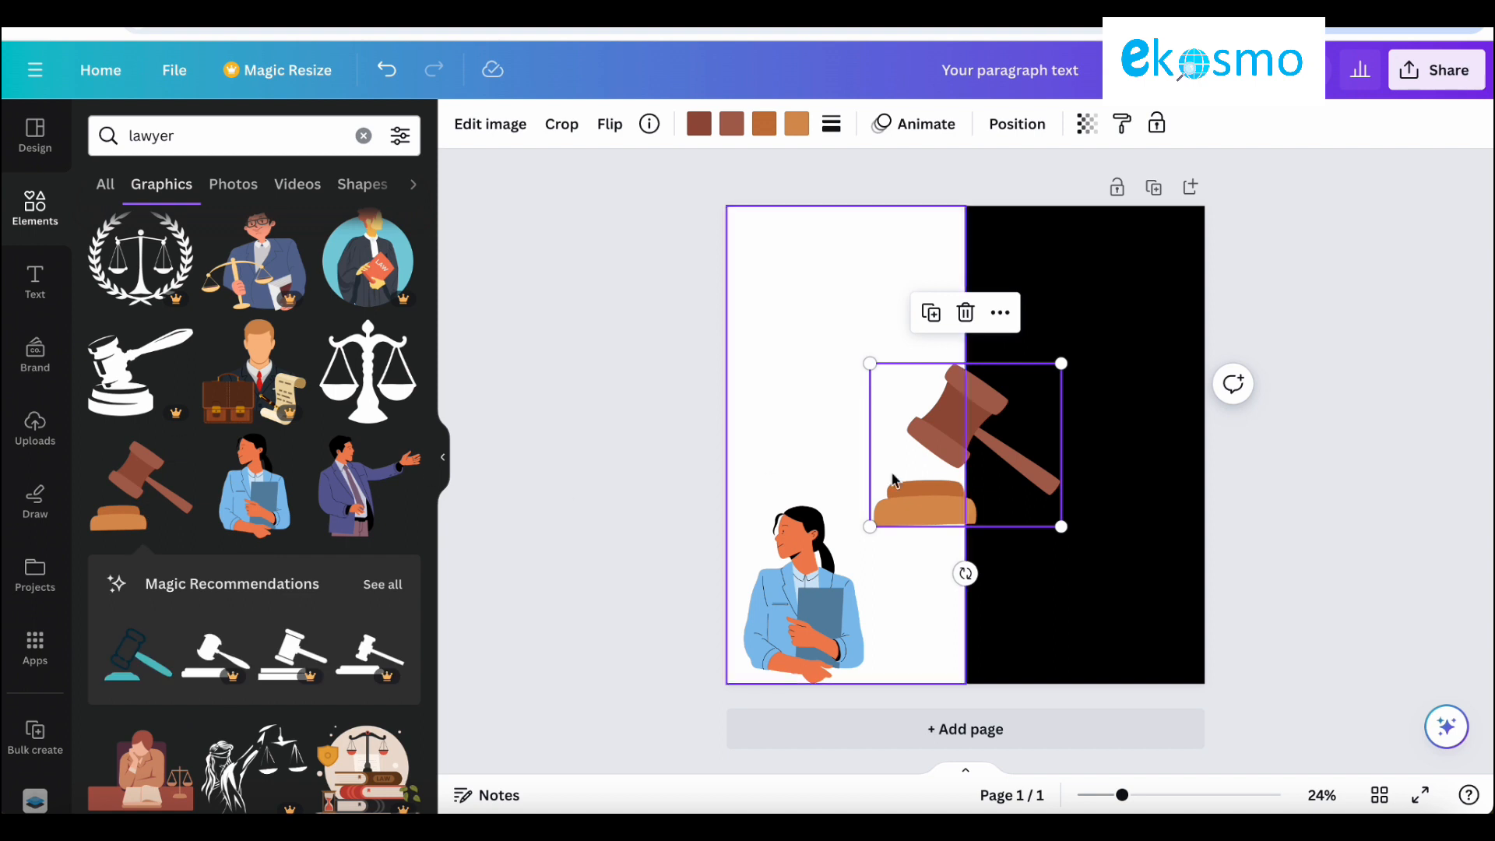
{"action": "left_click_drag", "start_coordinate": [965, 427], "coordinate": [1108, 570]}
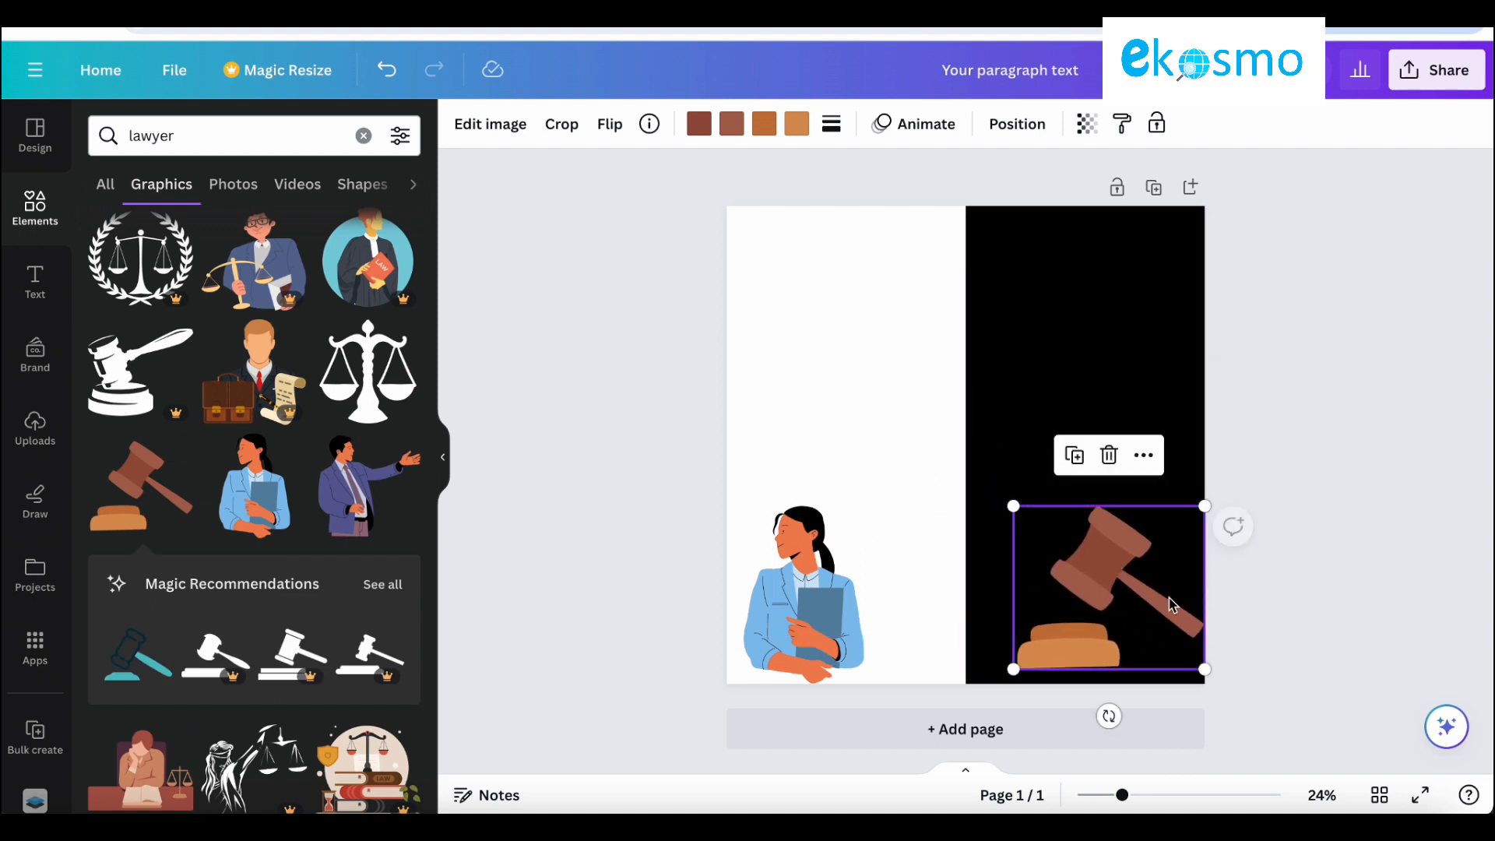
{"action": "left_click_drag", "start_coordinate": [1204, 668], "coordinate": [1161, 627]}
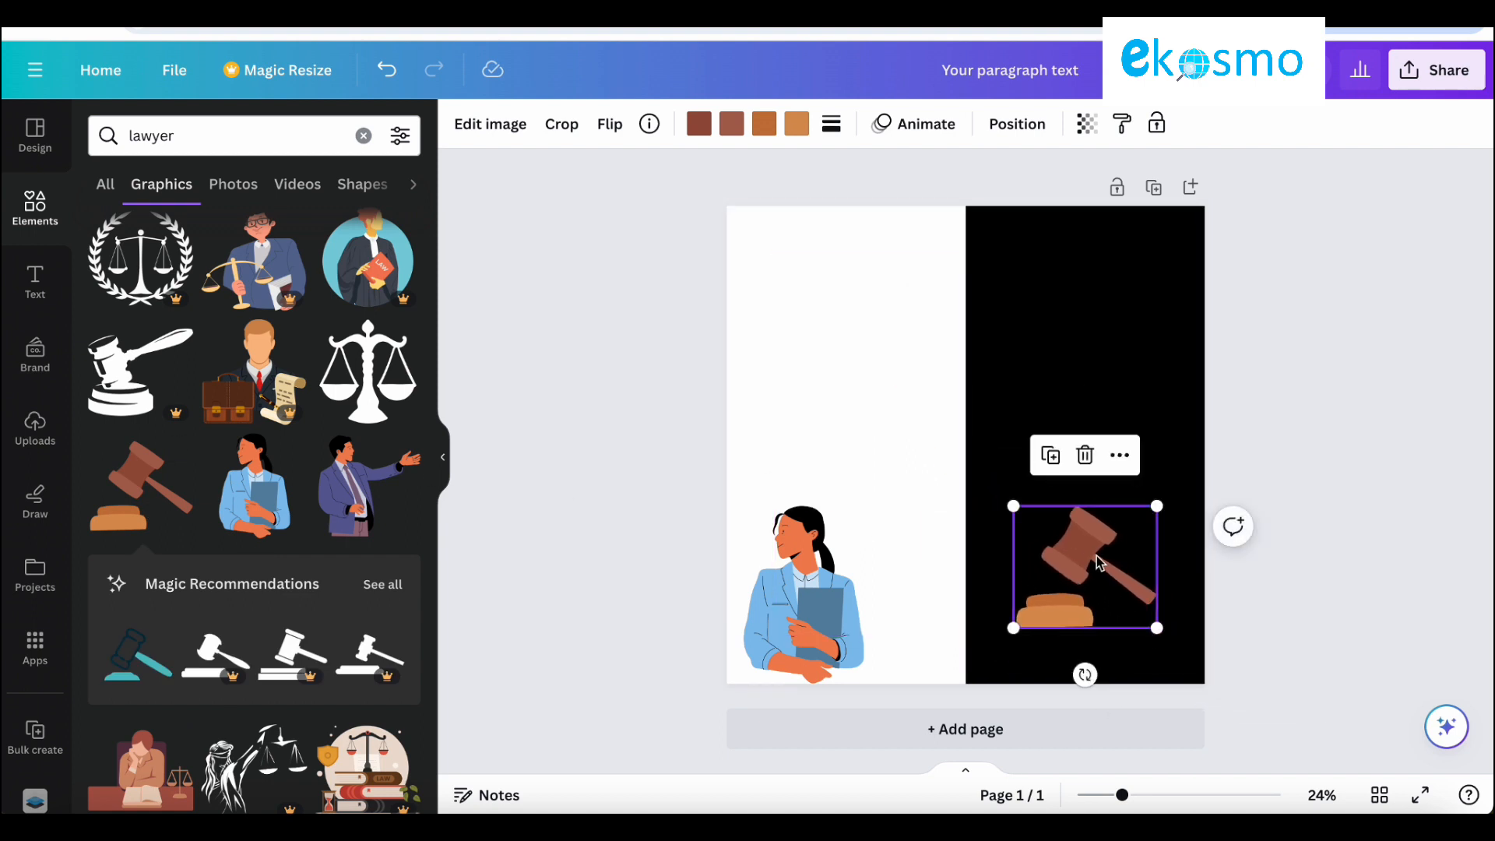
{"action": "left_click_drag", "start_coordinate": [1095, 555], "coordinate": [1090, 593]}
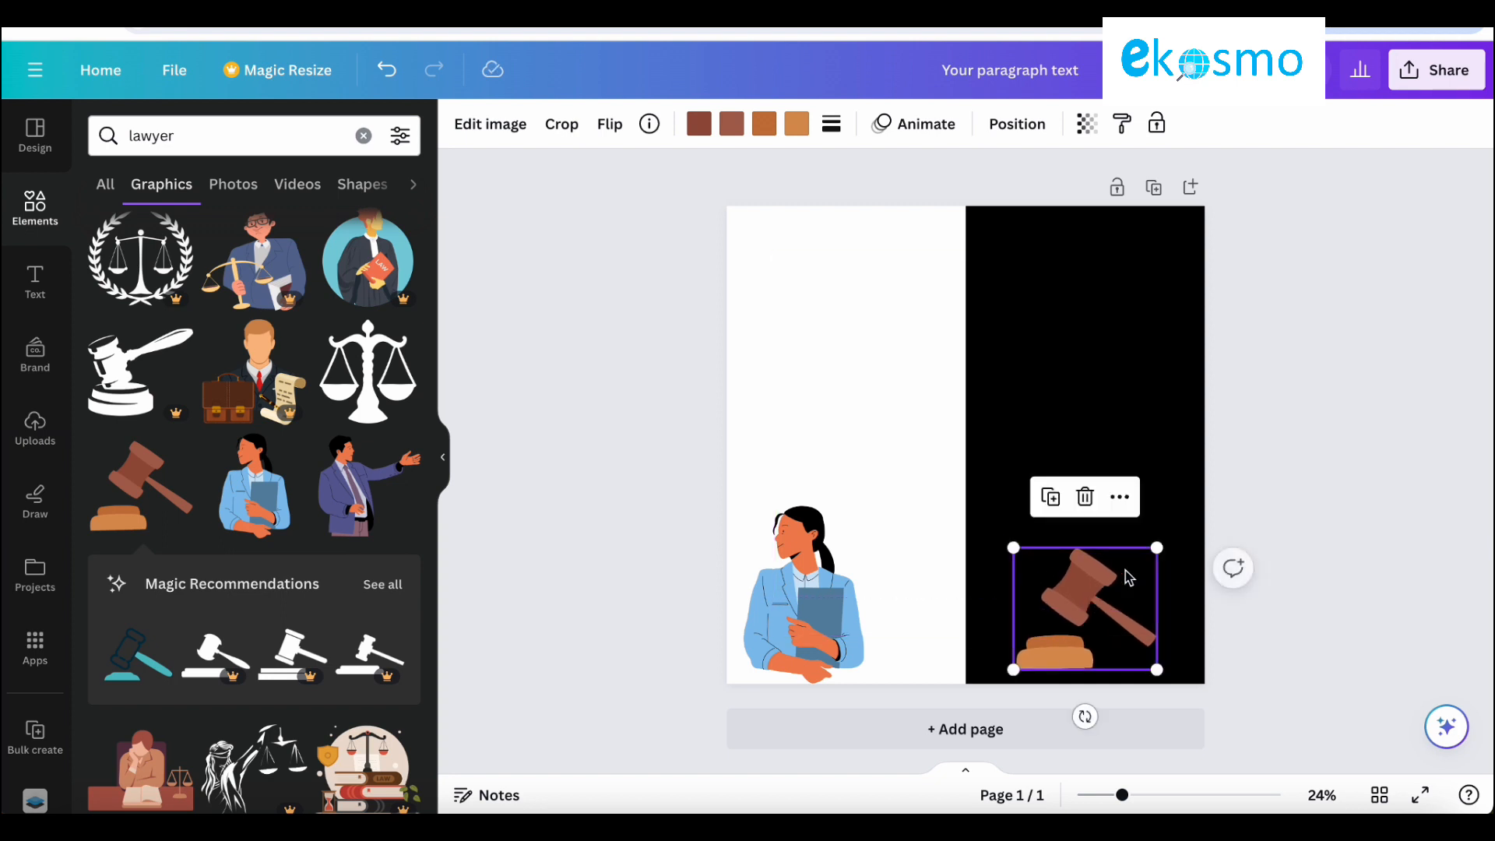
{"action": "left_click_drag", "start_coordinate": [1152, 542], "coordinate": [1182, 525]}
{"action": "left_click_drag", "start_coordinate": [1128, 590], "coordinate": [1121, 587]}
{"action": "left_click", "coordinate": [1296, 566]}
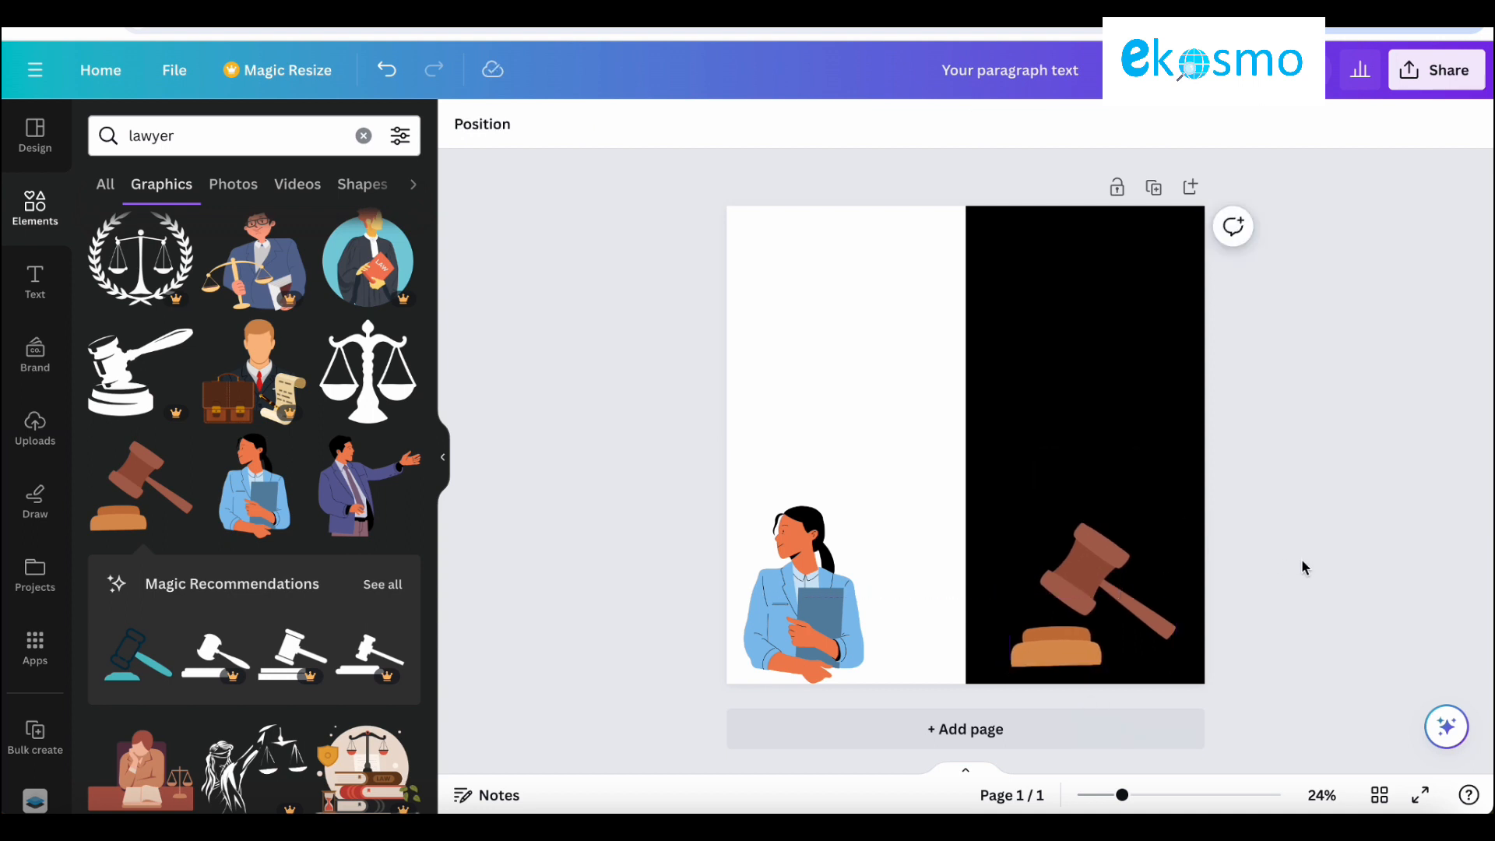
Step: Reposition the woman graphic horizontally along the bottom of the white half
{"action": "left_click", "coordinate": [855, 599]}
{"action": "left_click_drag", "start_coordinate": [832, 600], "coordinate": [878, 596]}
{"action": "left_click", "coordinate": [1470, 604]}
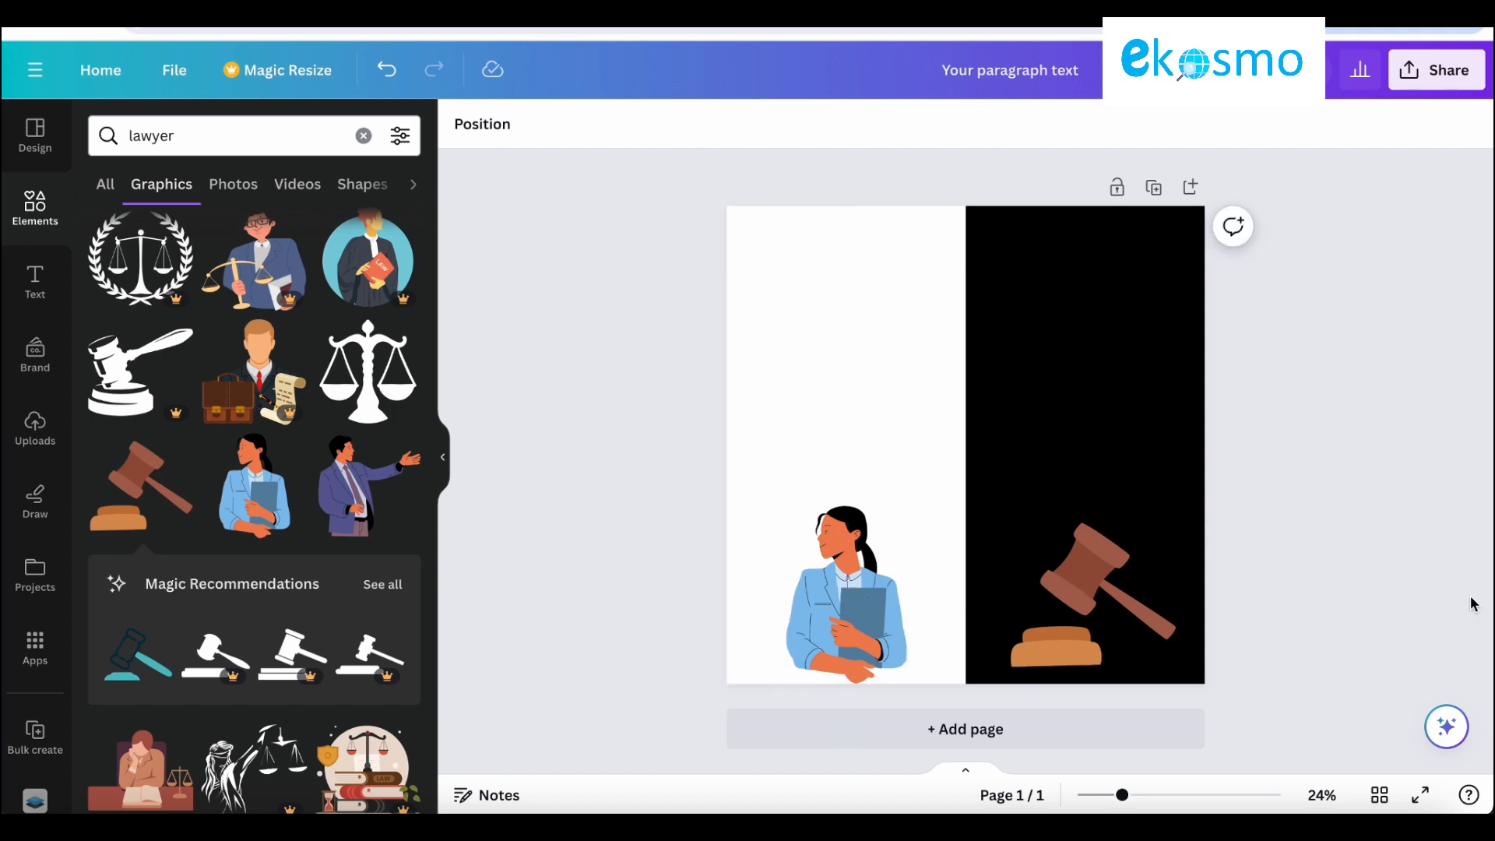
{"action": "left_click", "coordinate": [841, 642]}
{"action": "left_click_drag", "start_coordinate": [840, 642], "coordinate": [790, 639]}
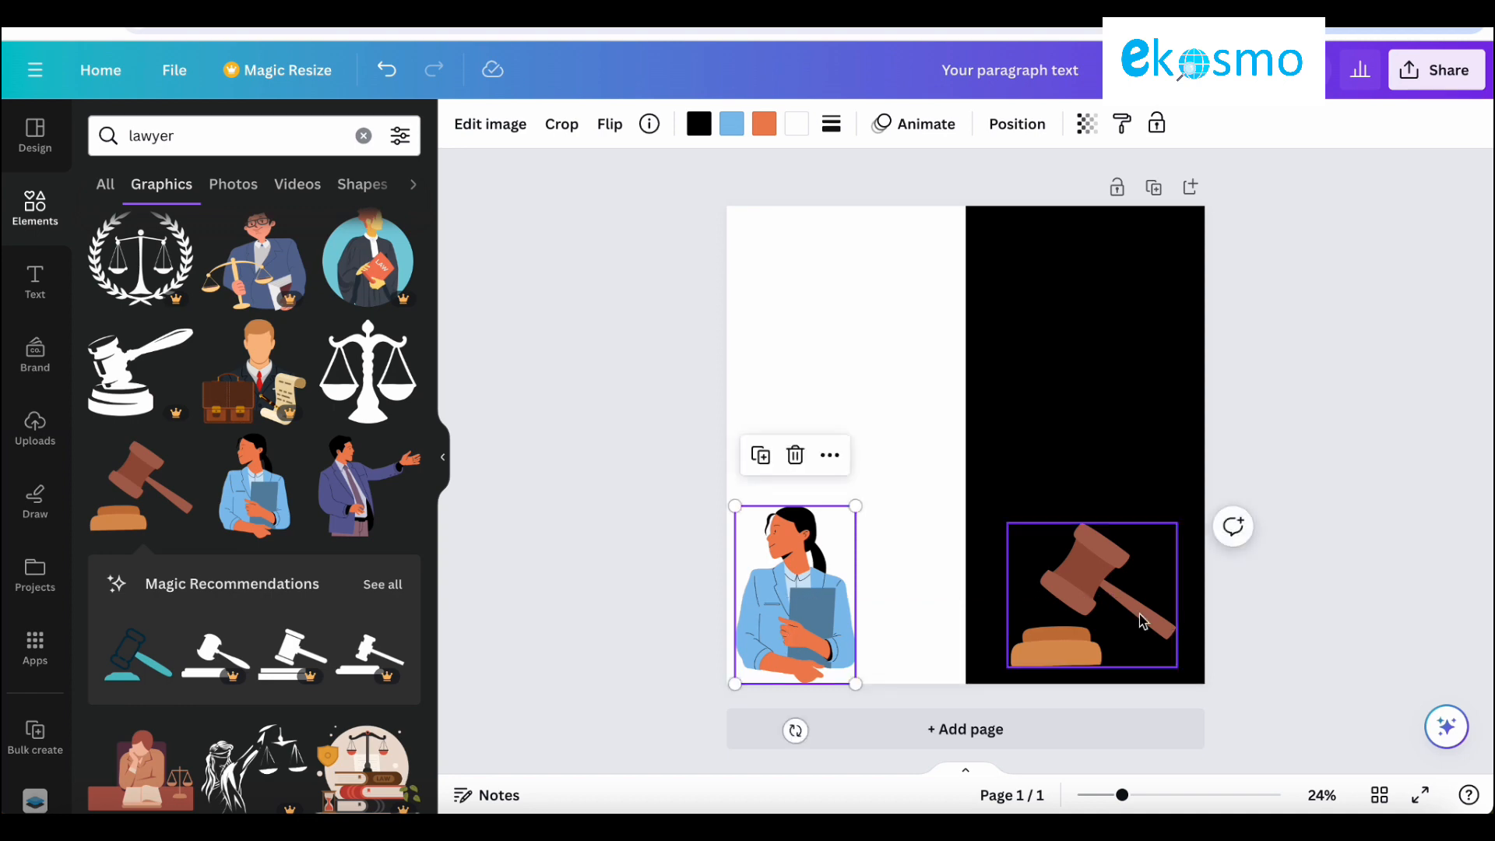
{"action": "left_click", "coordinate": [1319, 568]}
Step: Try the lawyer photo with the gavel and golden scales across the full width of the page's upper half and delete it
{"action": "scroll", "coordinate": [260, 280], "scroll_direction": "up", "scroll_amount": 2}
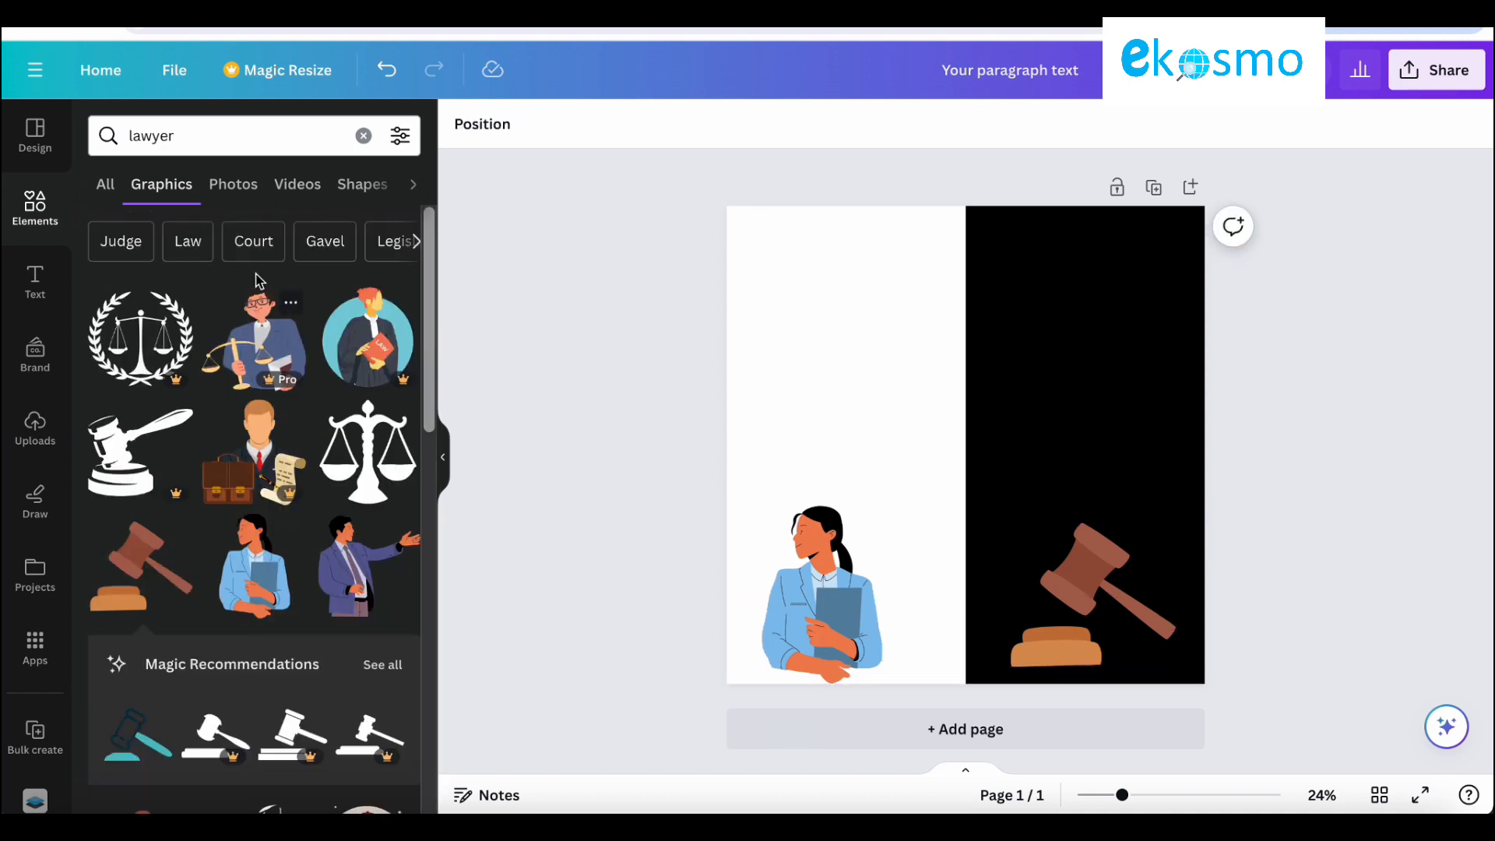
{"action": "left_click", "coordinate": [249, 191]}
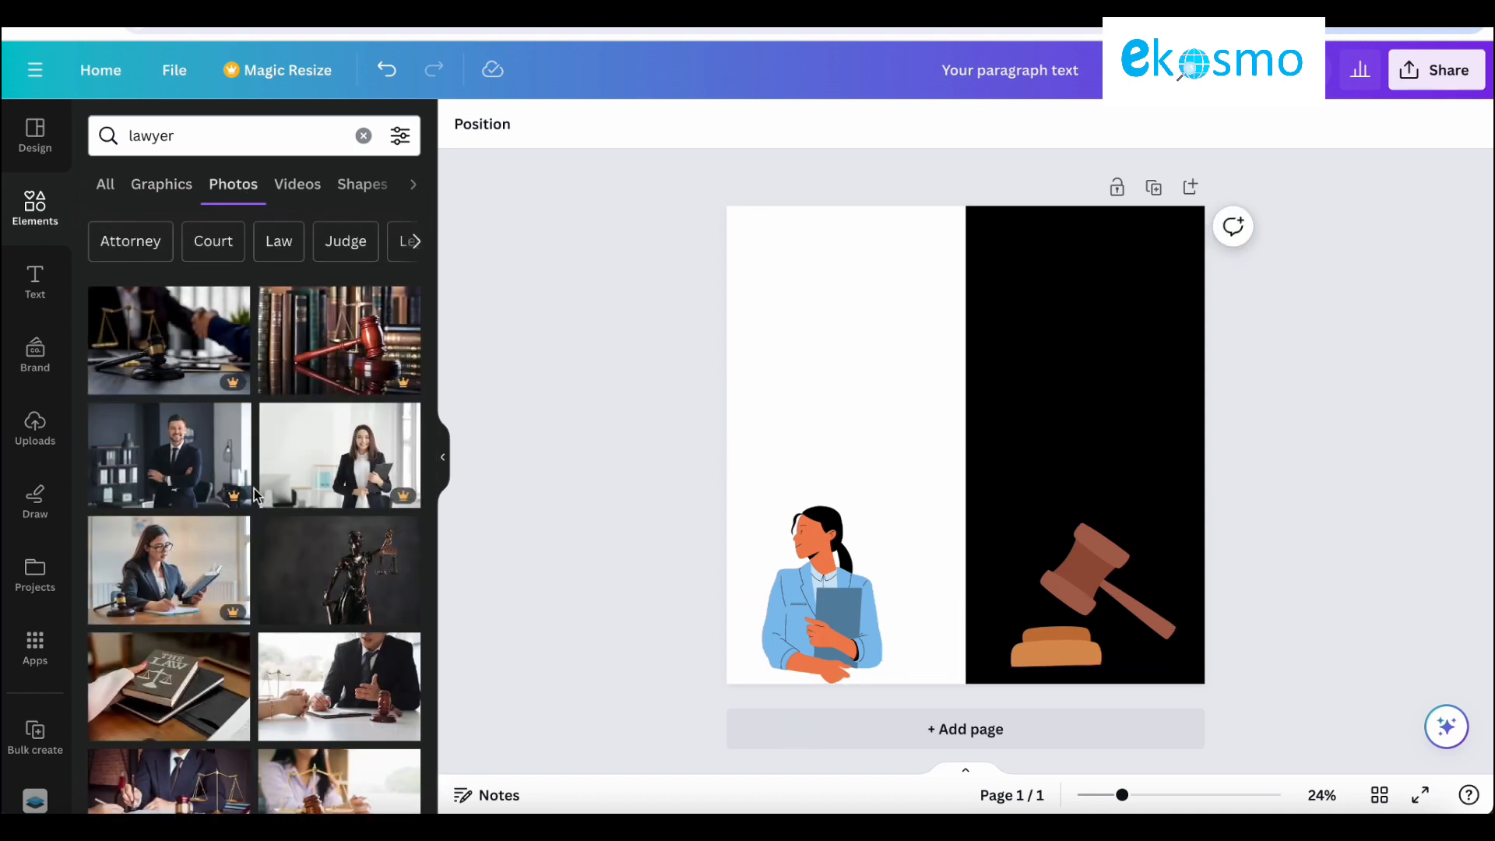
{"action": "scroll", "coordinate": [253, 488], "scroll_direction": "down", "scroll_amount": 2}
{"action": "left_click_drag", "start_coordinate": [339, 662], "coordinate": [820, 276]}
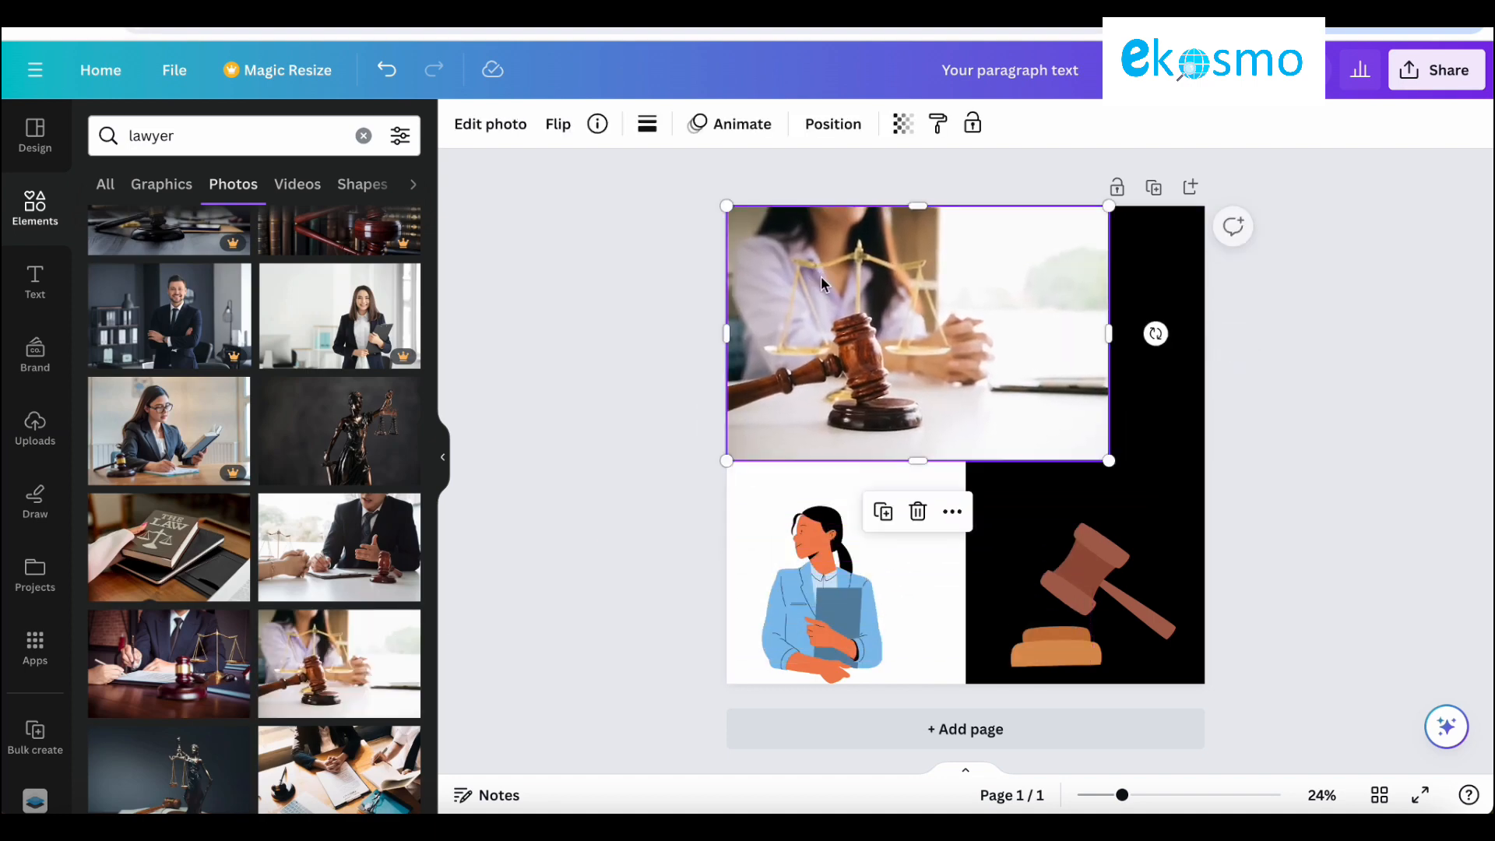
{"action": "left_click_drag", "start_coordinate": [1114, 459], "coordinate": [1175, 570]}
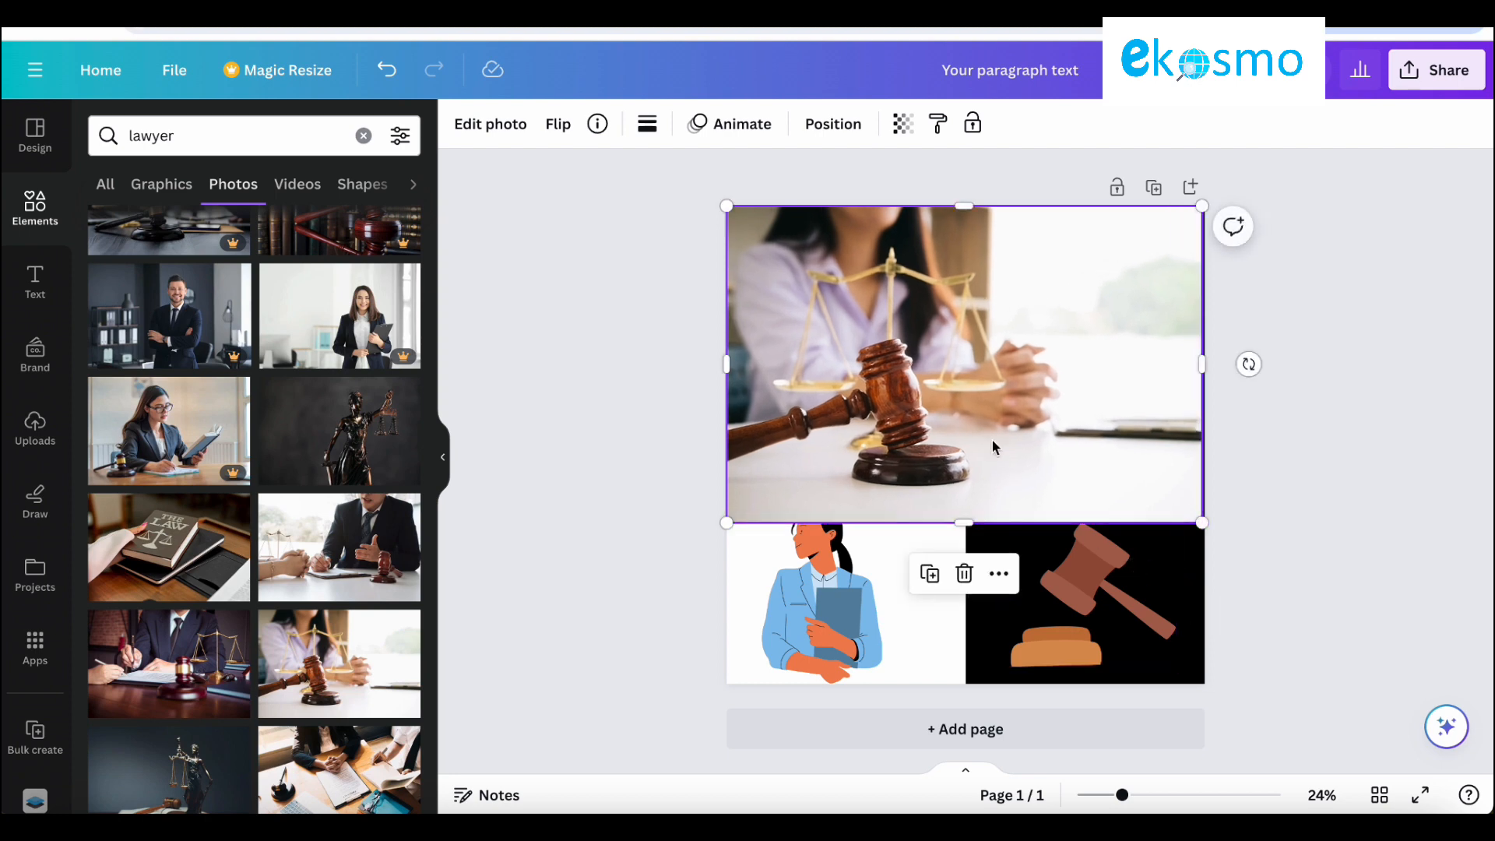
{"action": "left_click_drag", "start_coordinate": [964, 522], "coordinate": [962, 458]}
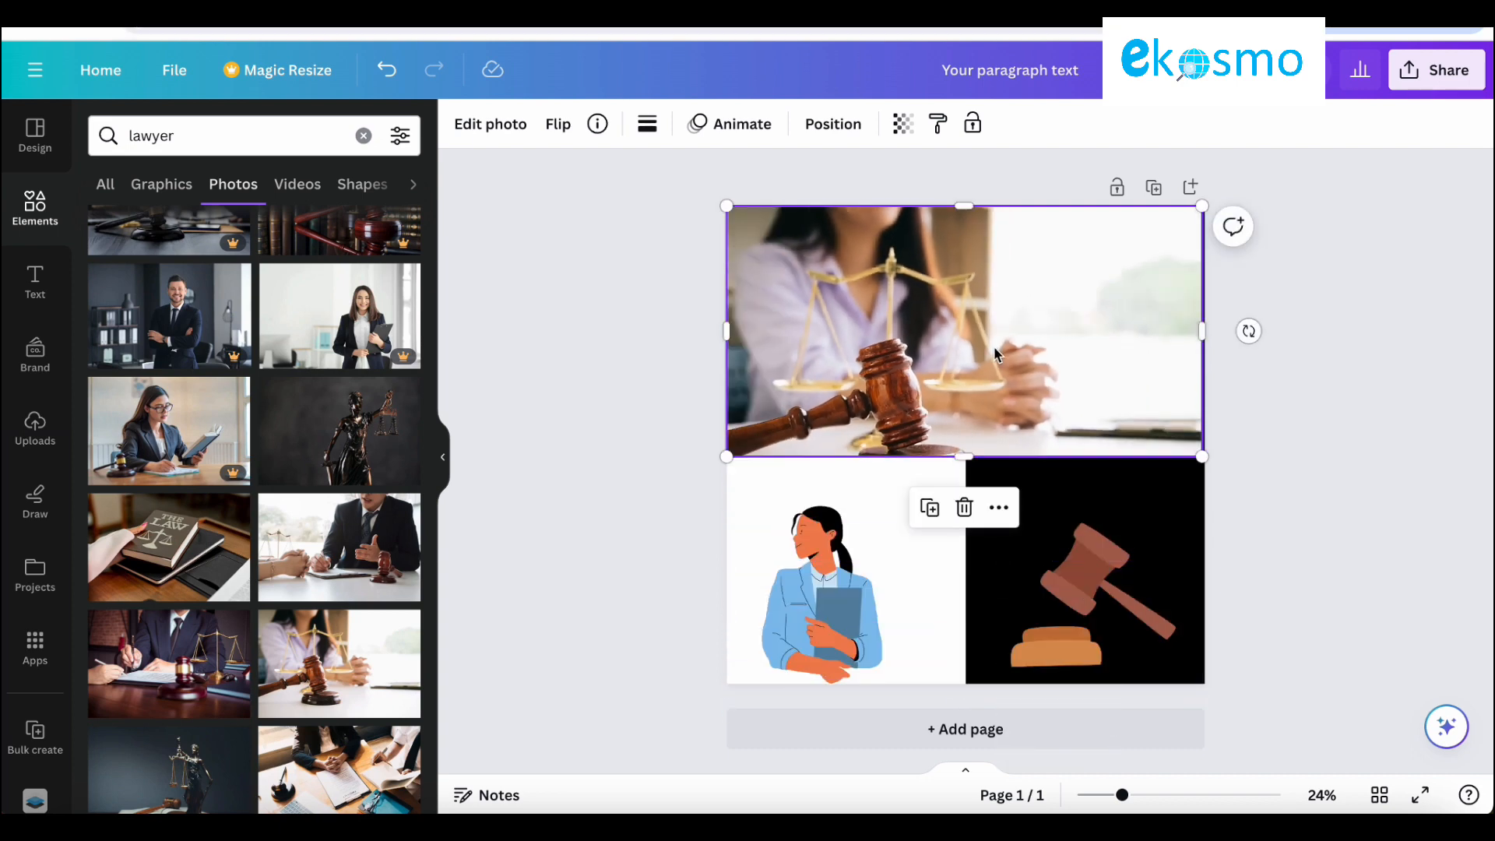
{"action": "key", "text": "Delete"}
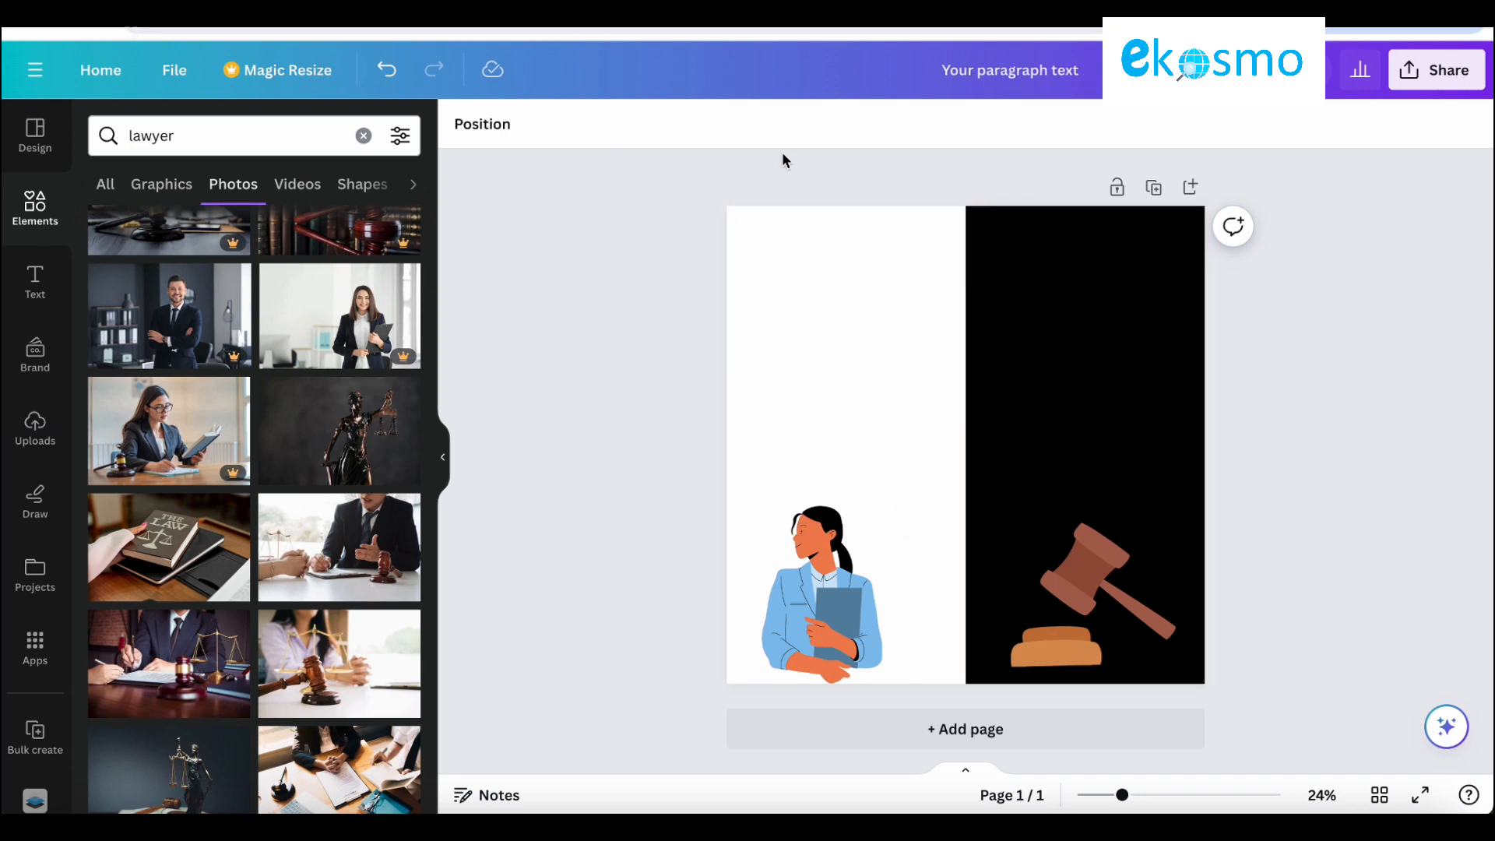
Step: Search the elements library for "circle" and narrow the results to frames
{"action": "left_click", "coordinate": [243, 125]}
{"action": "type", "text": "circ"}
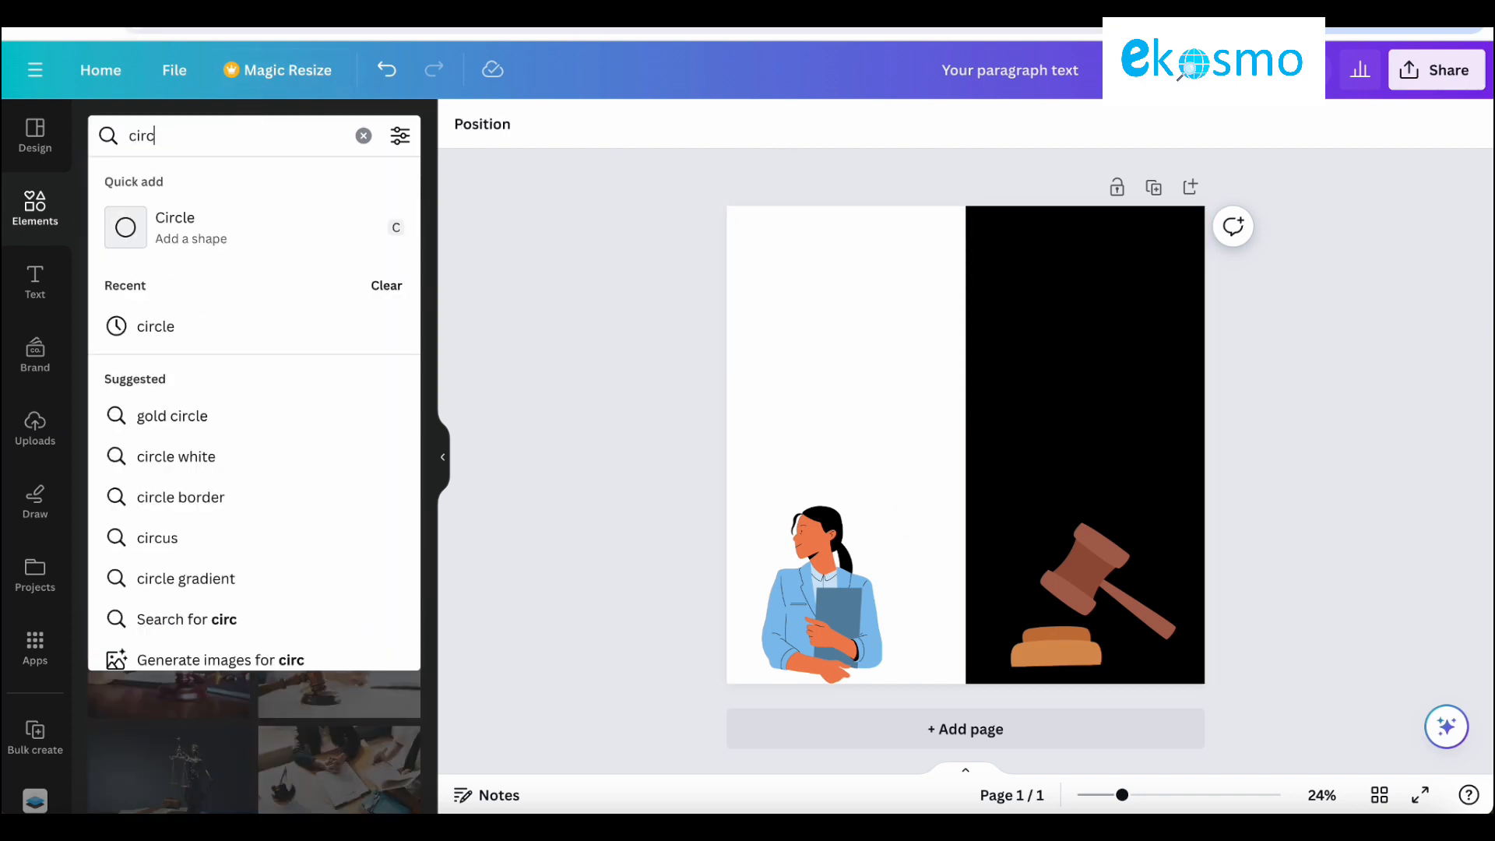
{"action": "type", "text": "le"}
{"action": "key", "text": "Return"}
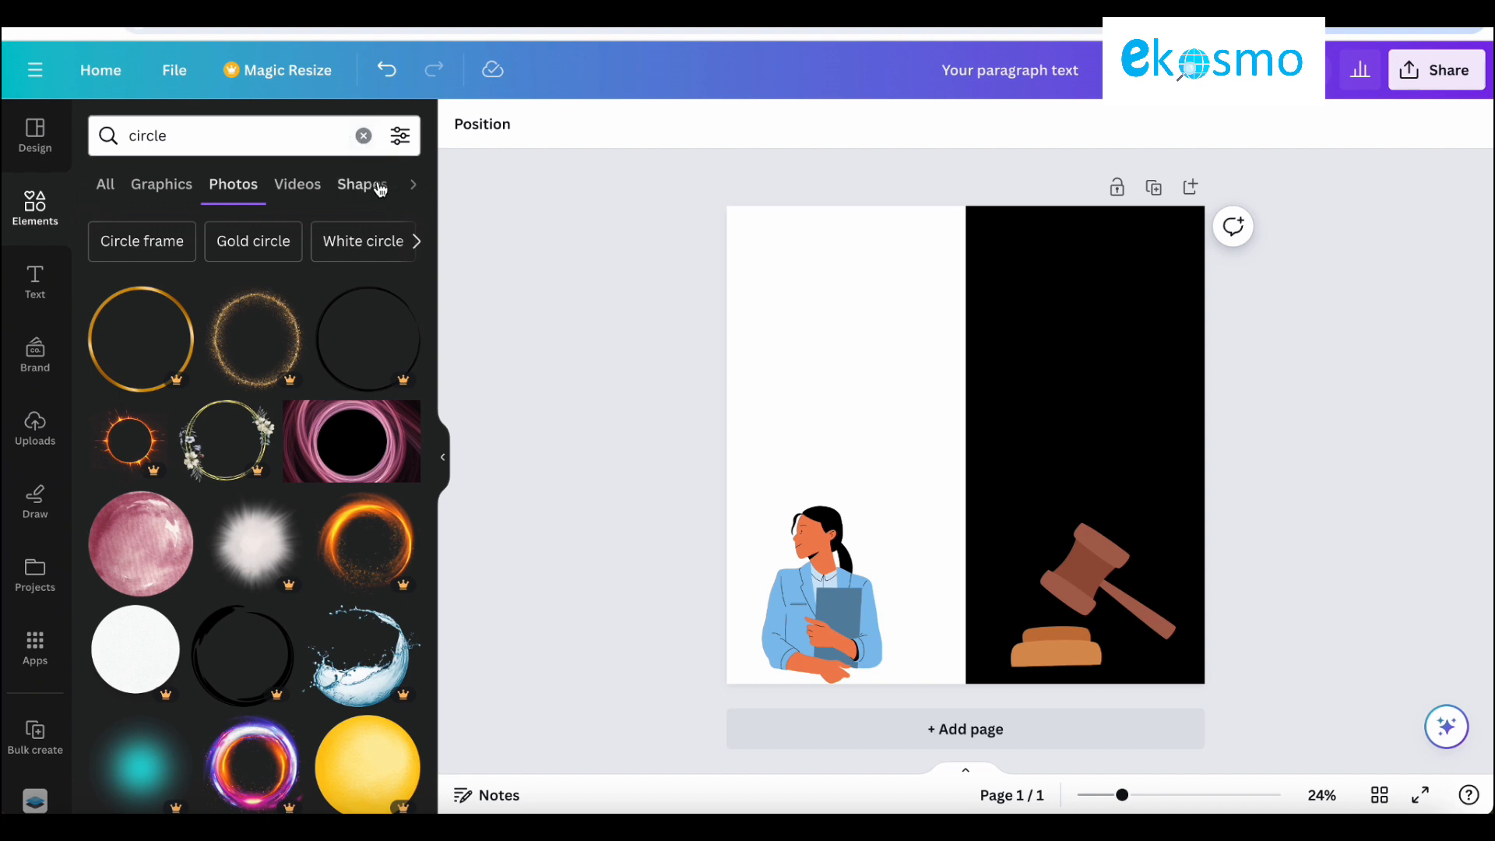
{"action": "left_click", "coordinate": [413, 183]}
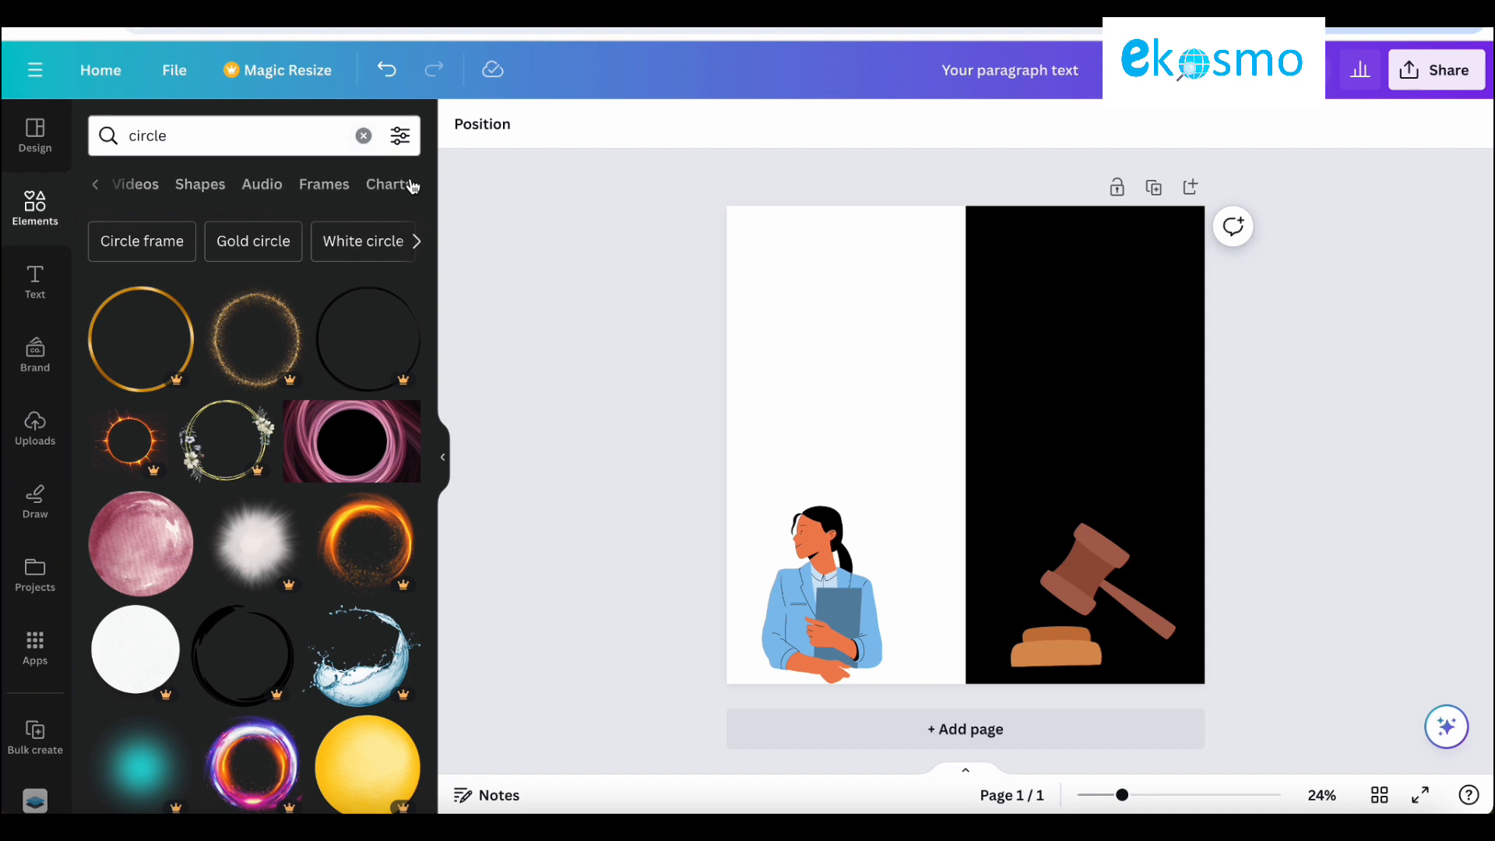
{"action": "left_click", "coordinate": [325, 184]}
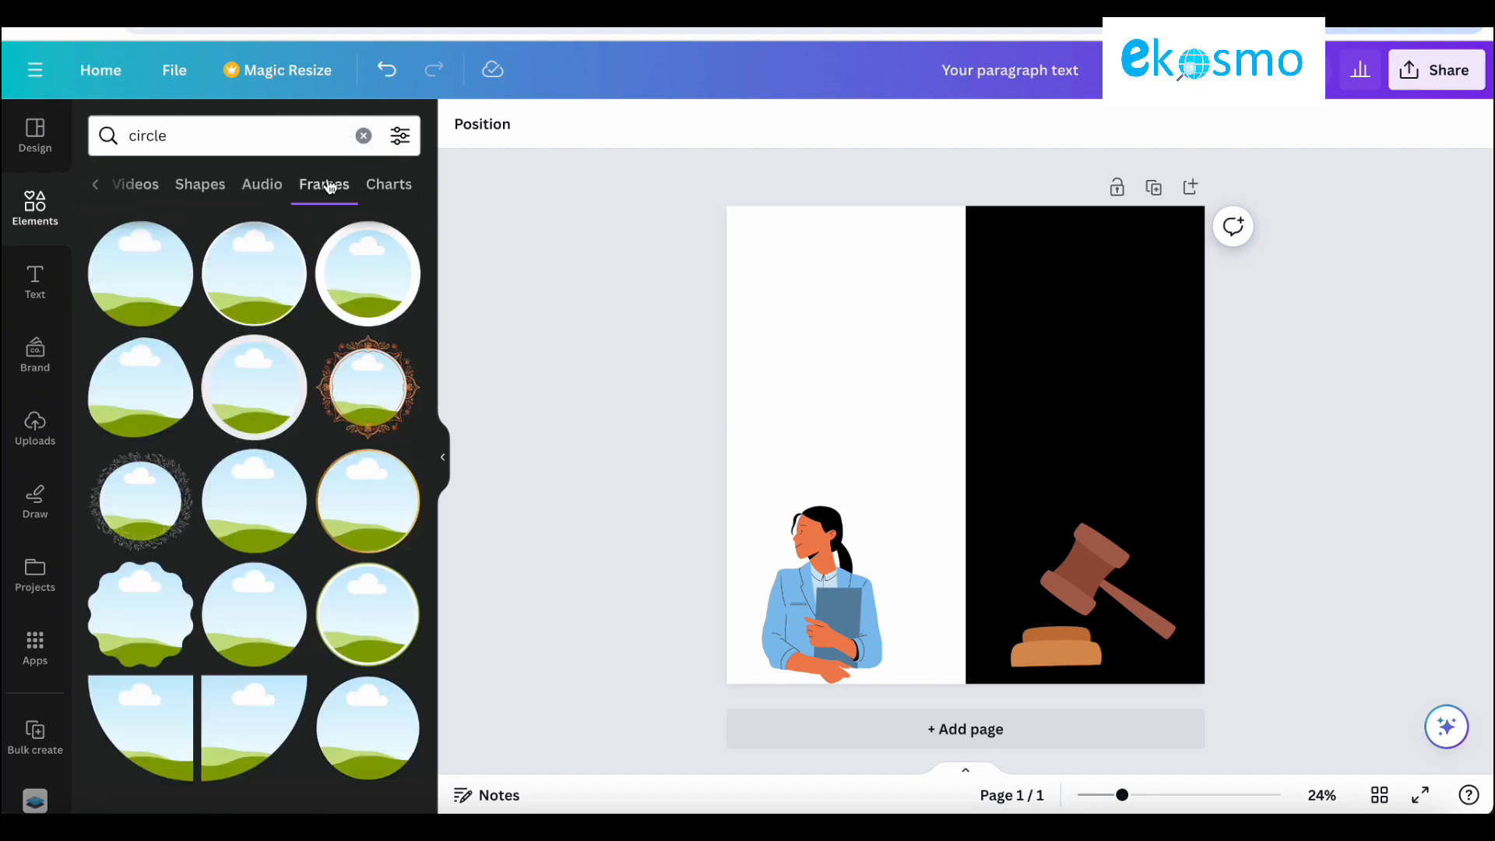
Step: Try the thick-bordered circle frame and delete it, adding the thin-bordered circle frame centred across the split in the page's upper half instead
{"action": "left_click", "coordinate": [379, 355]}
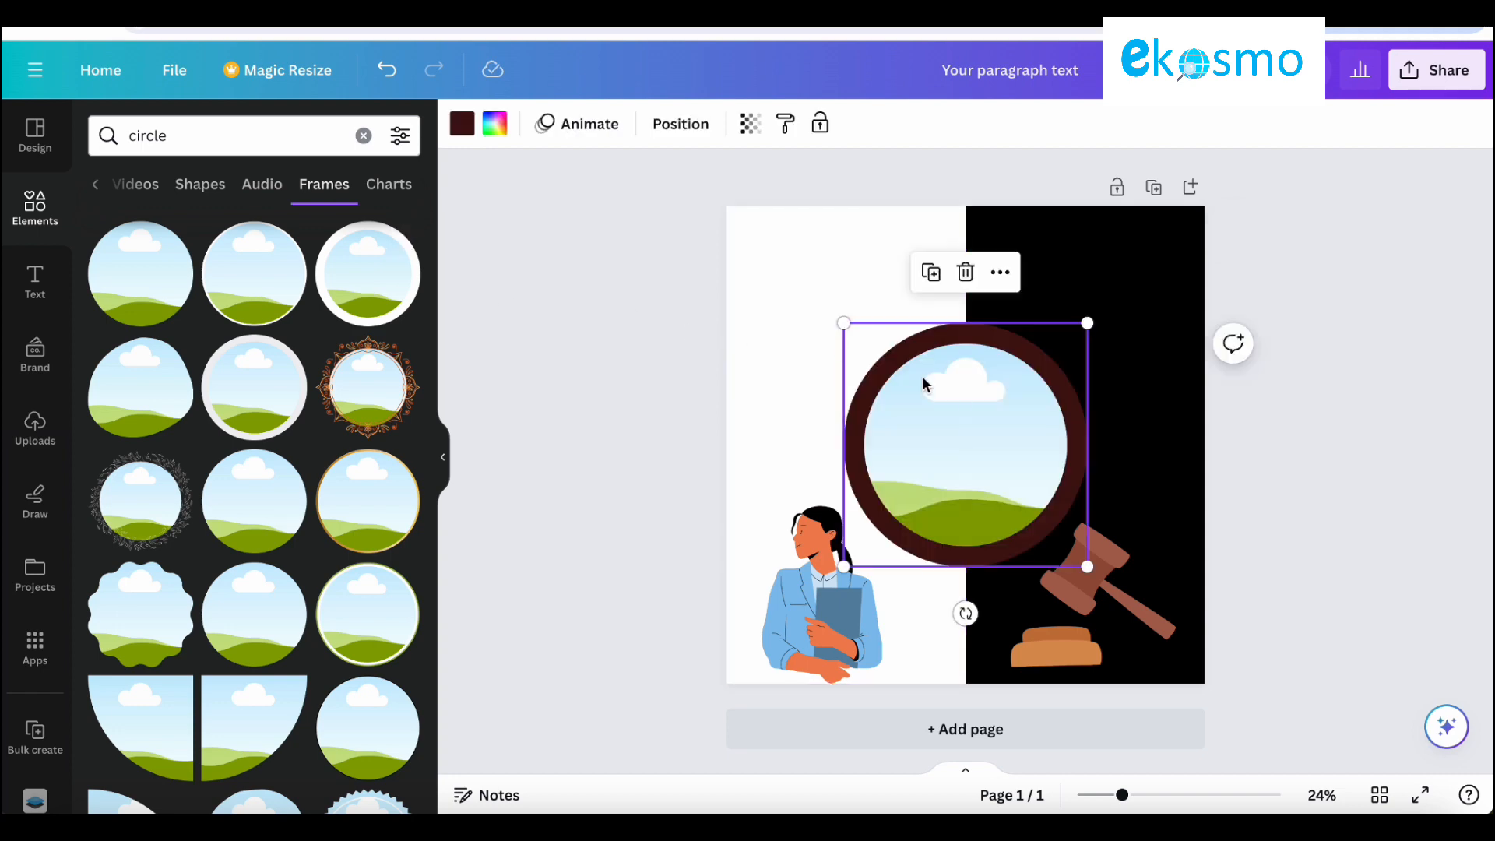
{"action": "key", "text": "Delete"}
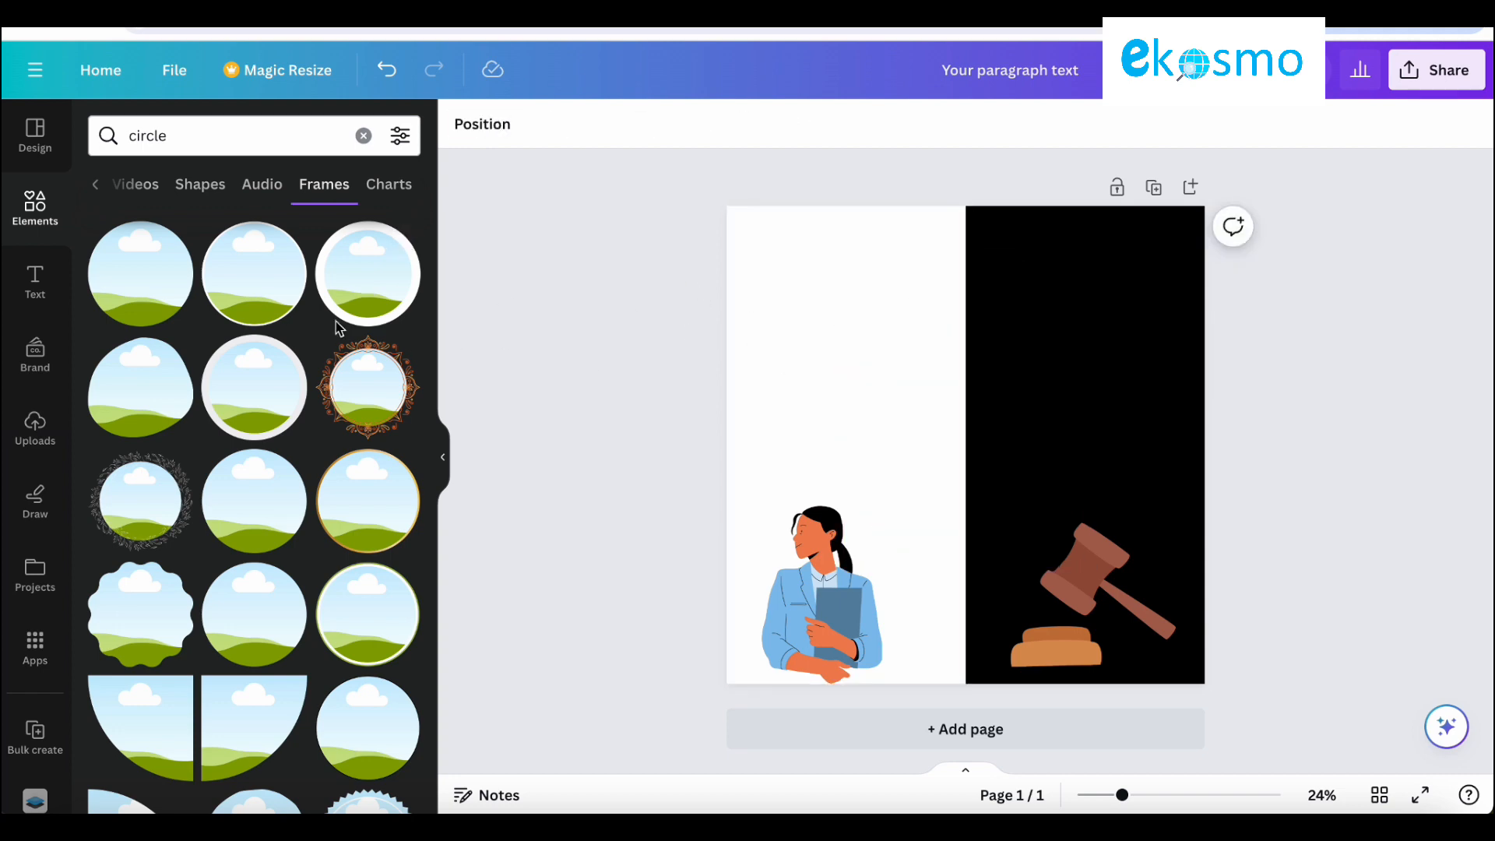
{"action": "left_click", "coordinate": [262, 312]}
{"action": "left_click_drag", "start_coordinate": [977, 449], "coordinate": [979, 338]}
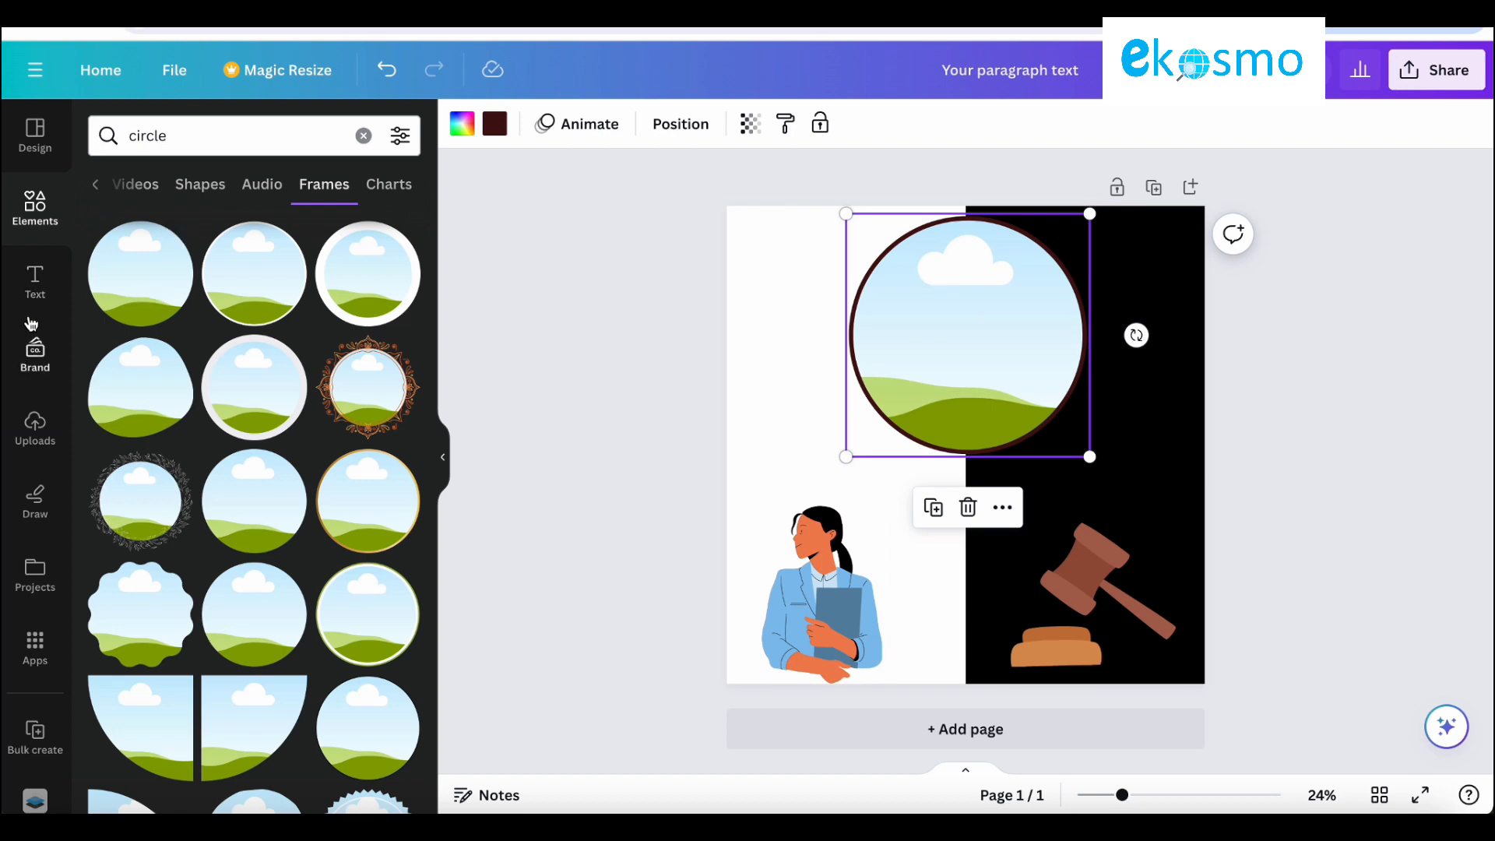
Step: Search the elements library for "woman" and narrow the results to photos
{"action": "left_click", "coordinate": [192, 148]}
{"action": "key", "text": "BackSpace"}
{"action": "key", "text": "BackSpace"}
{"action": "key", "text": "BackSpace"}
{"action": "key", "text": "BackSpace"}
{"action": "key", "text": "BackSpace"}
{"action": "key", "text": "BackSpace"}
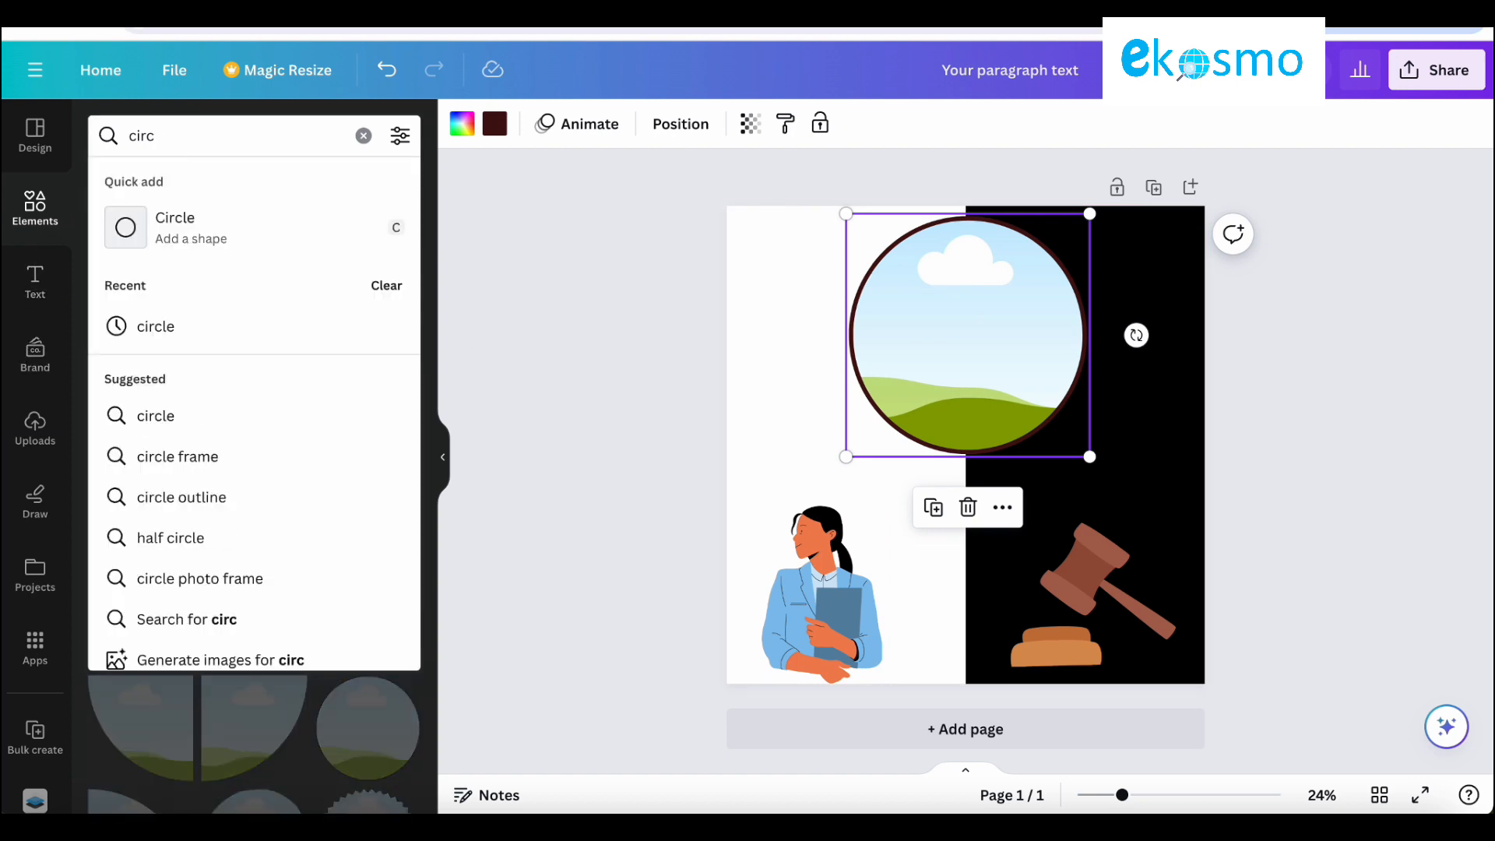
{"action": "type", "text": "woman"}
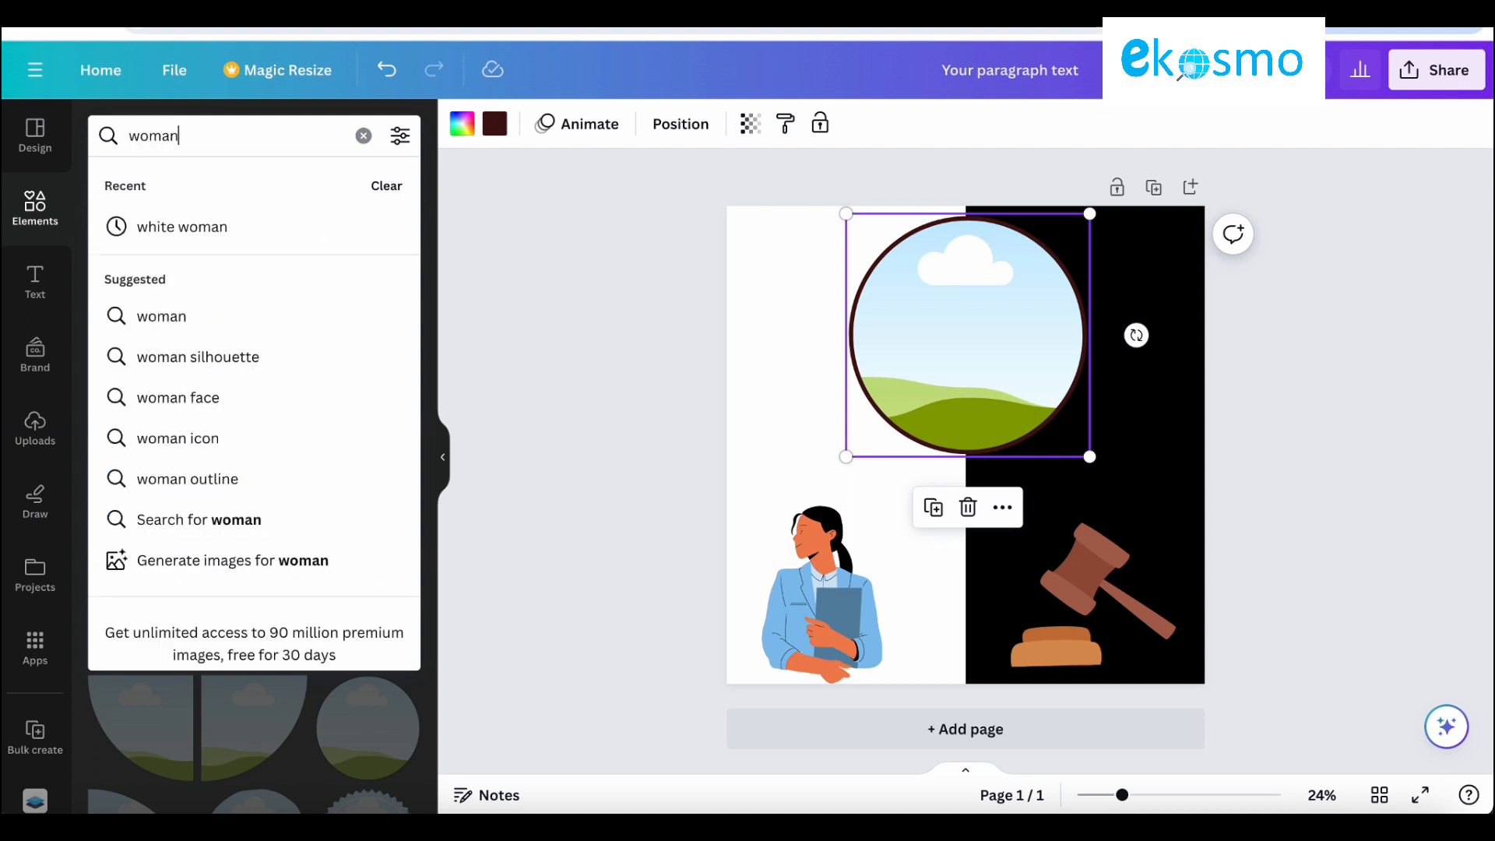
{"action": "key", "text": "Return"}
{"action": "left_click", "coordinate": [95, 184]}
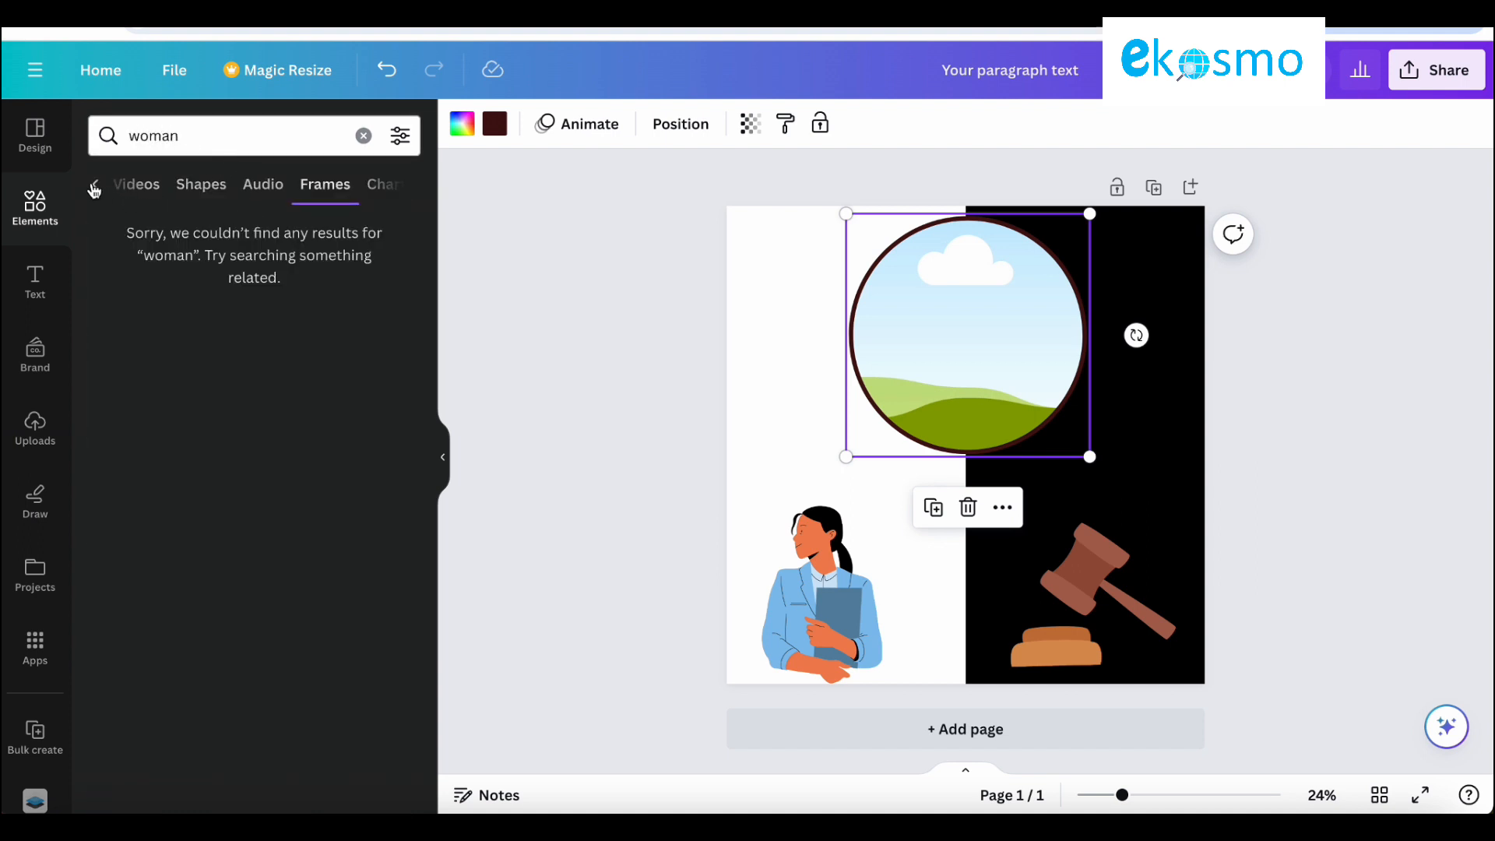
{"action": "left_click", "coordinate": [179, 187]}
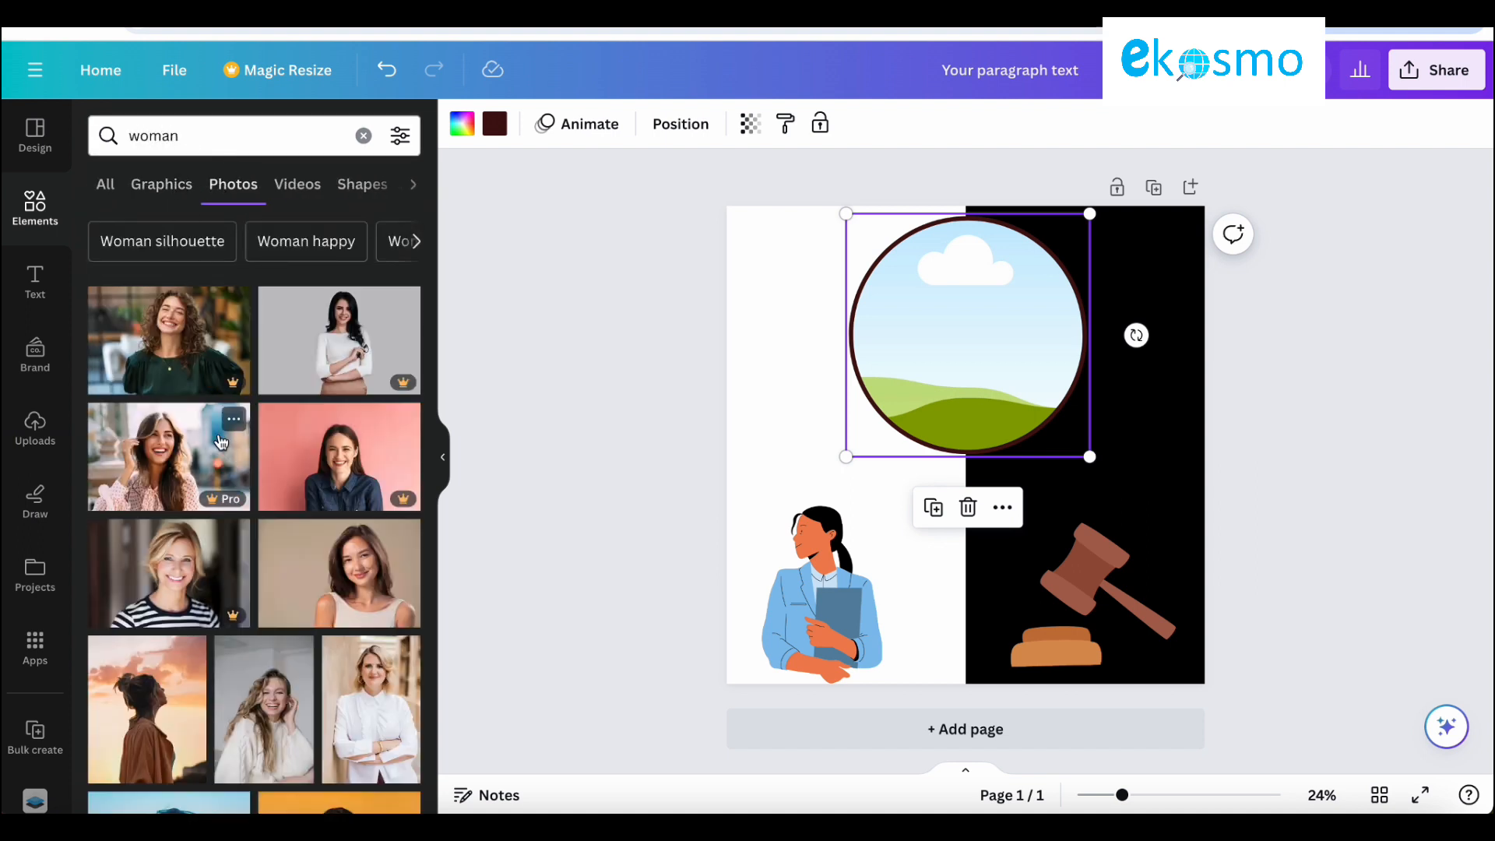
Step: Fill the circle frame with the photo of the smiling woman by the sea and move it up to the page's top edge
{"action": "scroll", "coordinate": [228, 597], "scroll_direction": "down", "scroll_amount": 2}
{"action": "scroll", "coordinate": [228, 598], "scroll_direction": "down", "scroll_amount": 1}
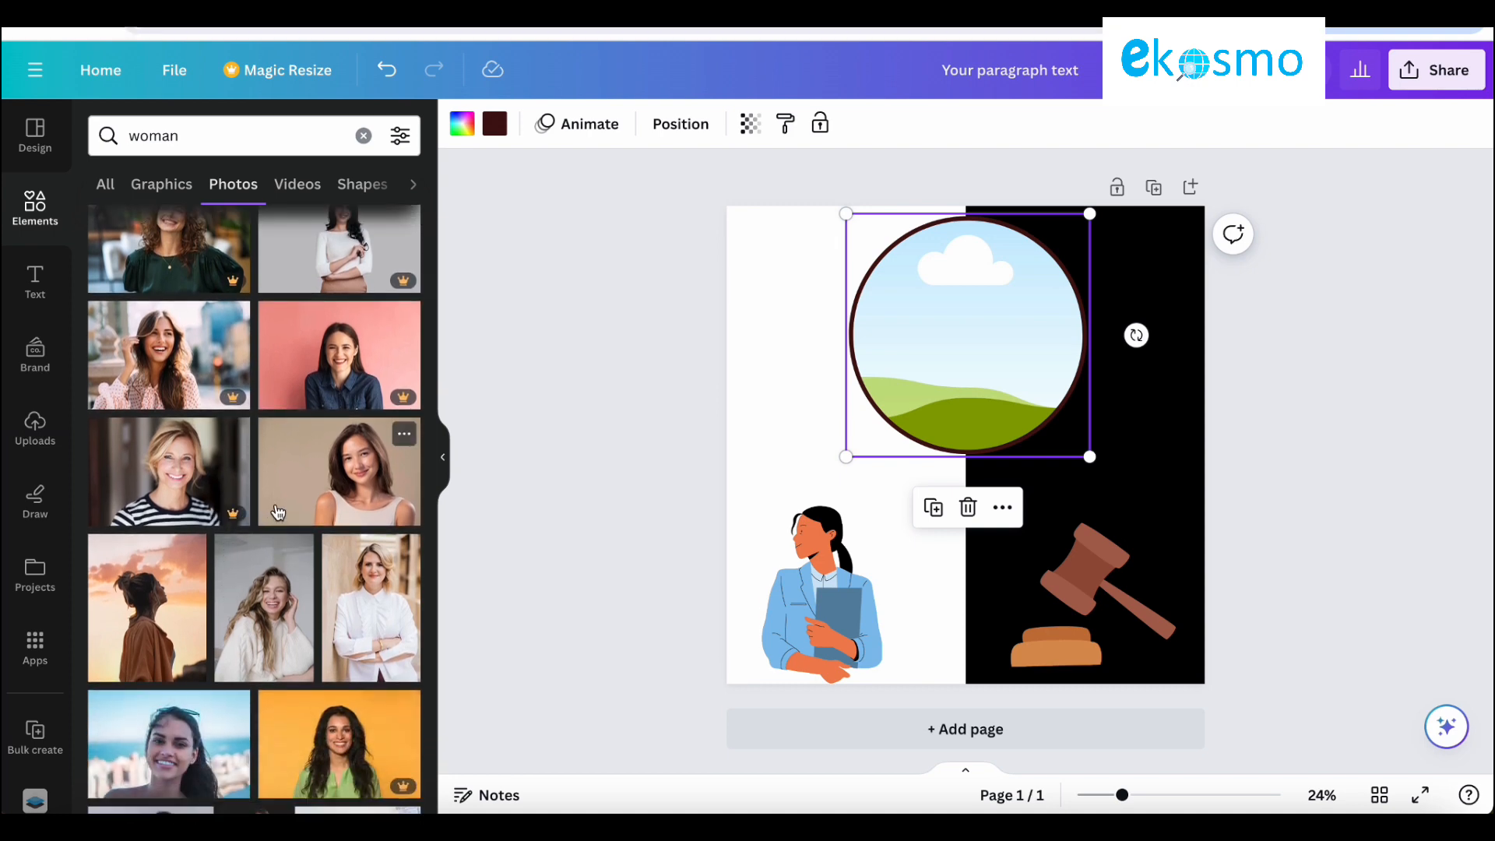
{"action": "scroll", "coordinate": [278, 513], "scroll_direction": "down", "scroll_amount": 3}
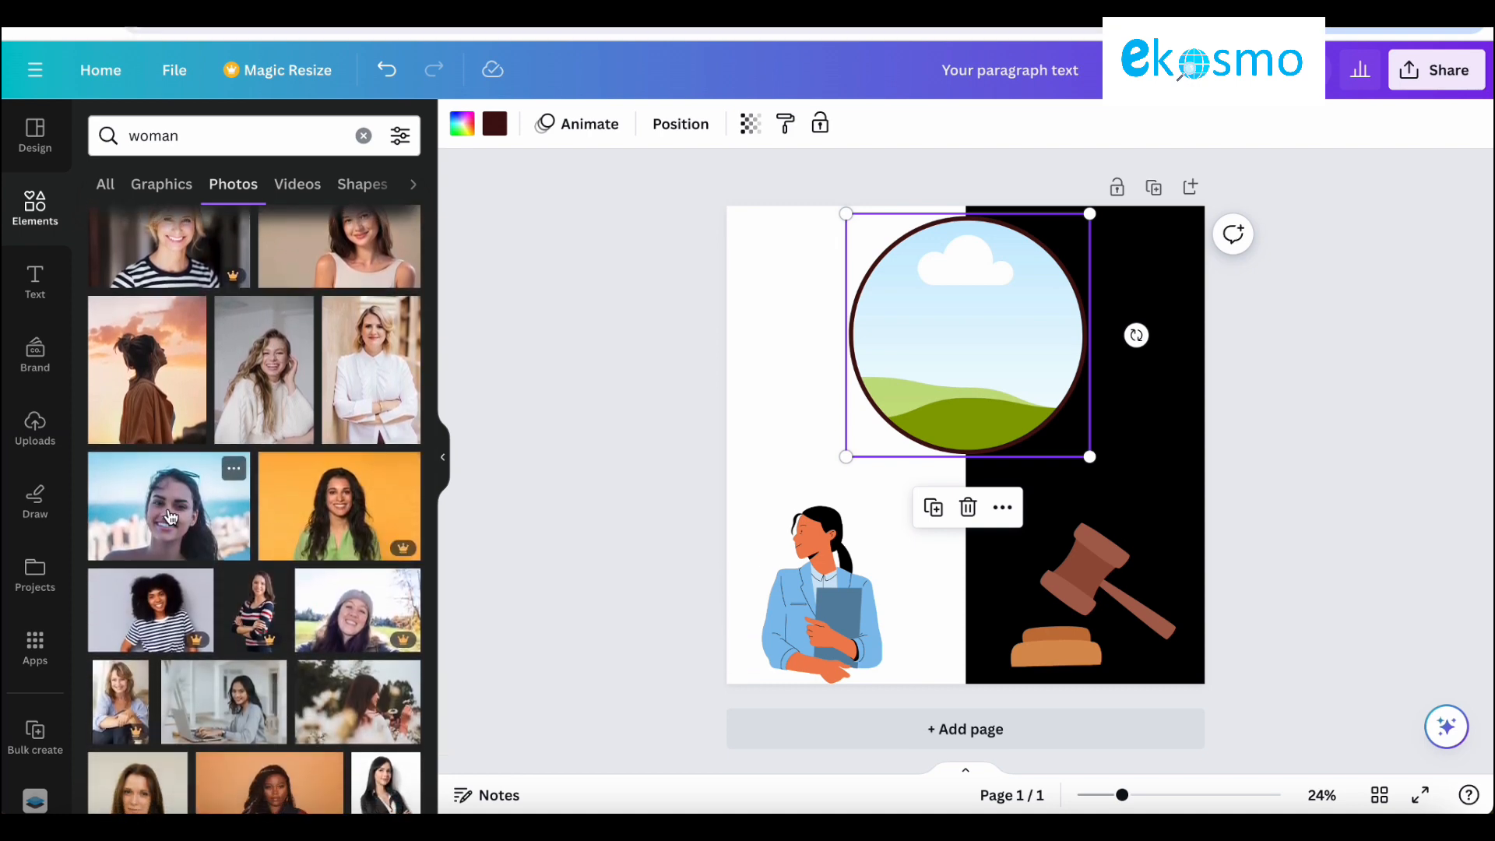
{"action": "left_click_drag", "start_coordinate": [171, 517], "coordinate": [919, 311]}
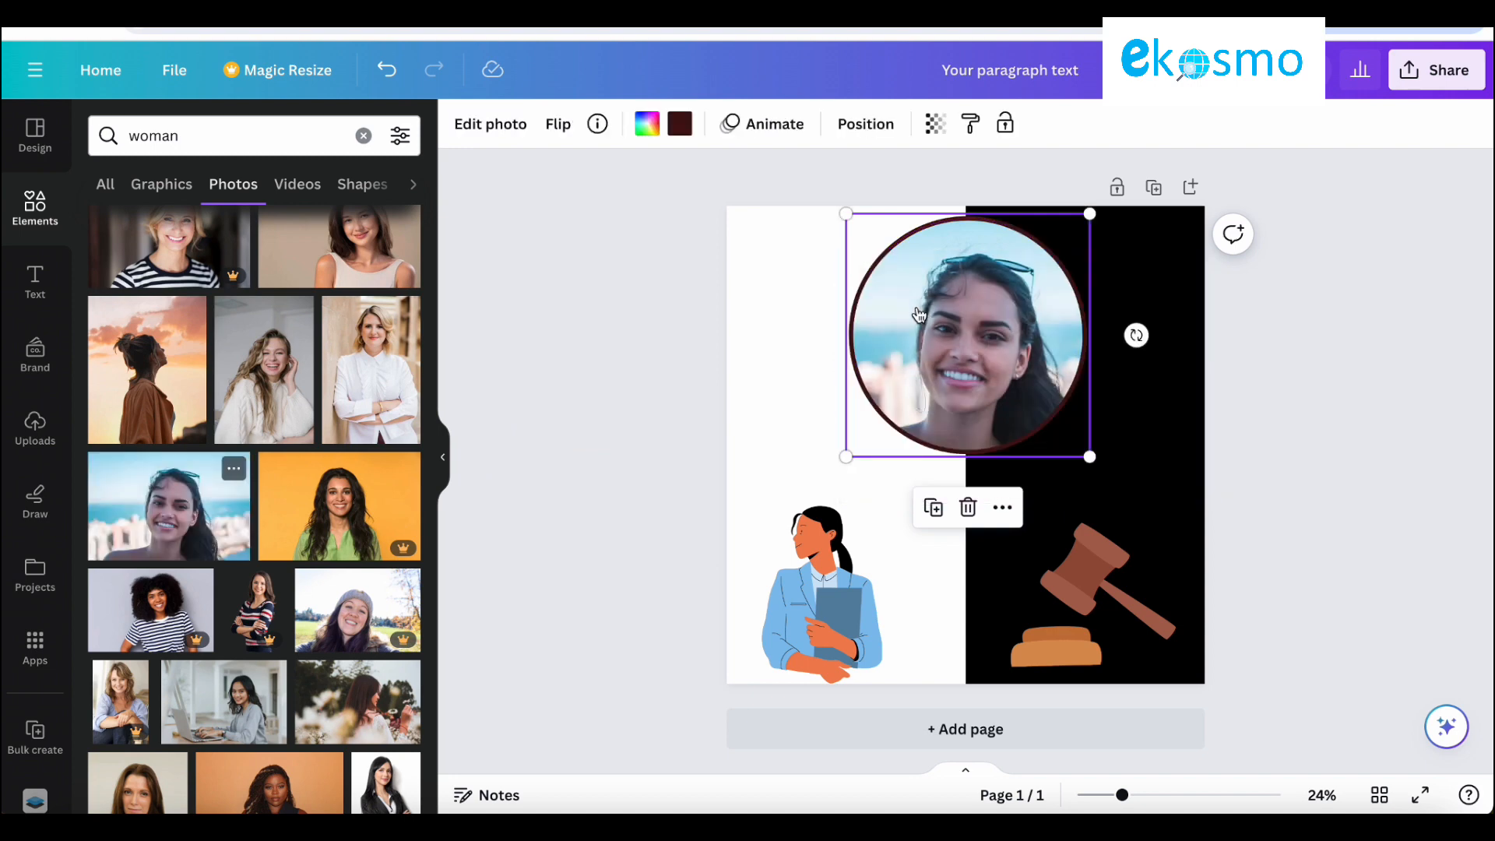
{"action": "left_click", "coordinate": [1357, 391]}
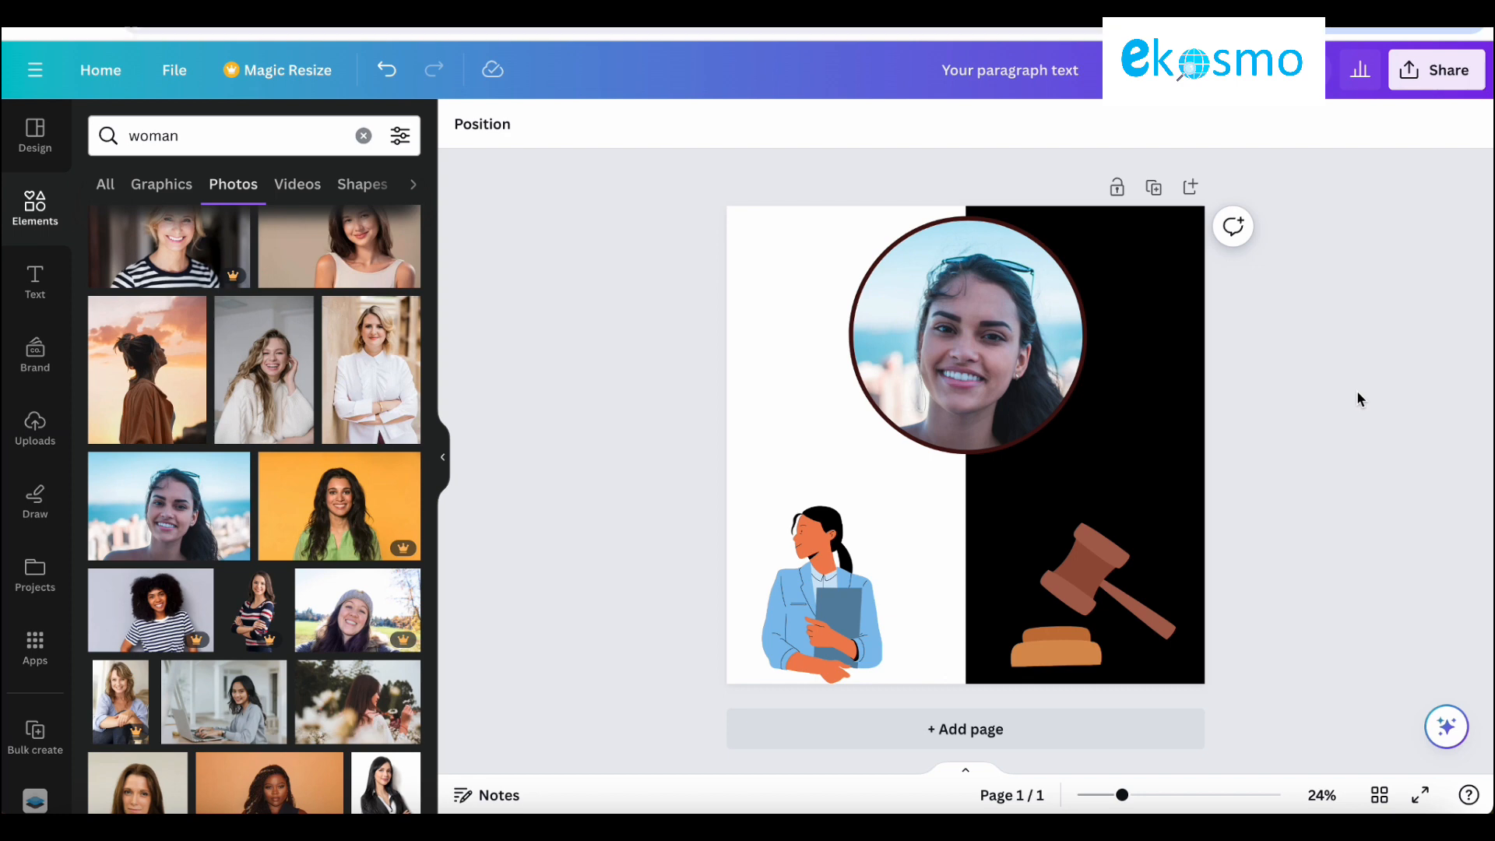
{"action": "left_click_drag", "start_coordinate": [1023, 344], "coordinate": [1017, 331]}
{"action": "left_click", "coordinate": [1413, 383]}
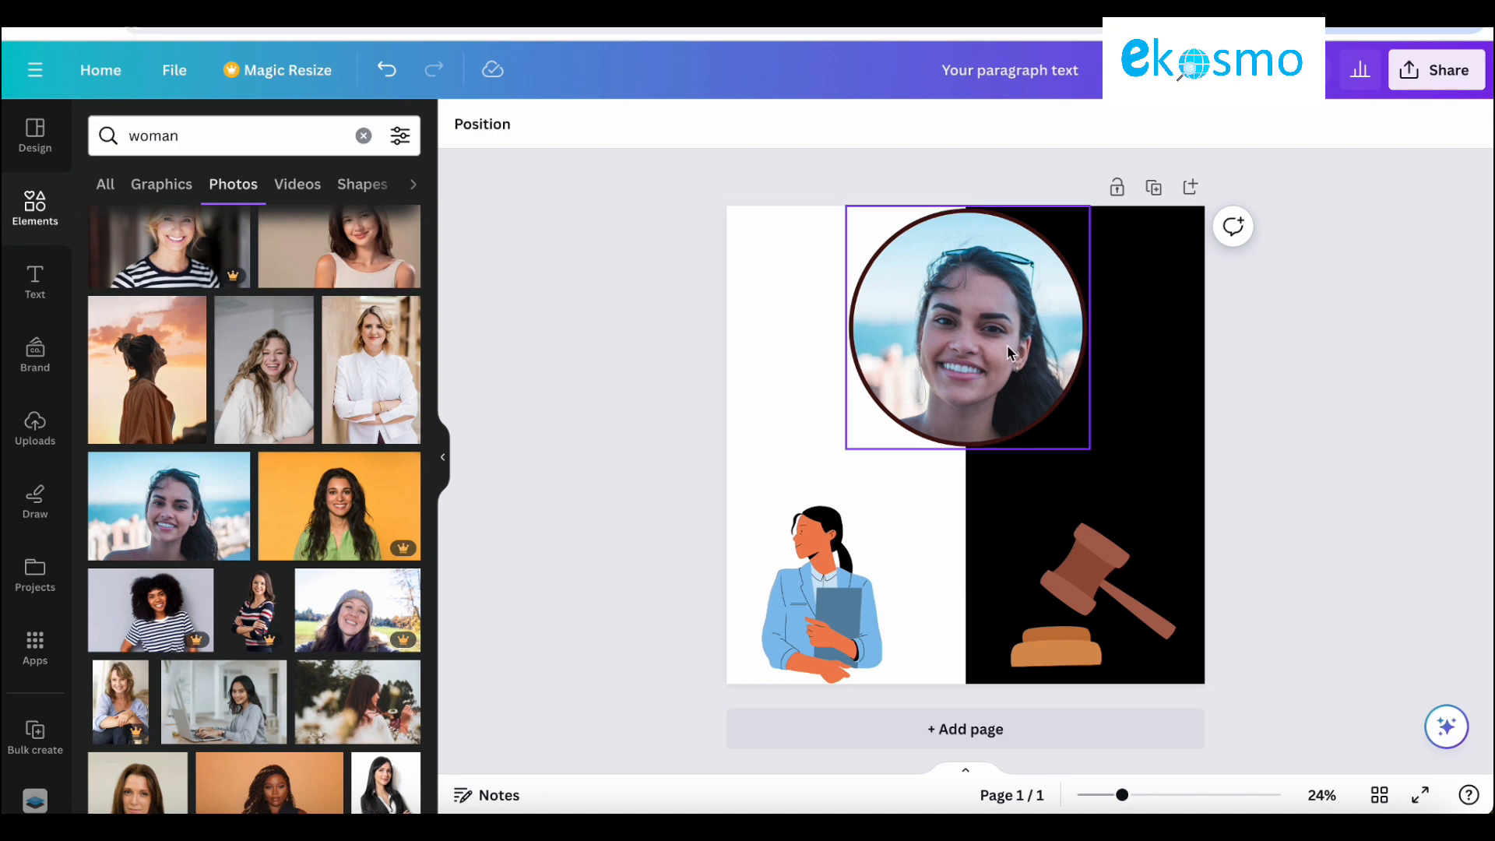
Step: Search the elements library for "square" within the frames category
{"action": "left_click", "coordinate": [413, 184]}
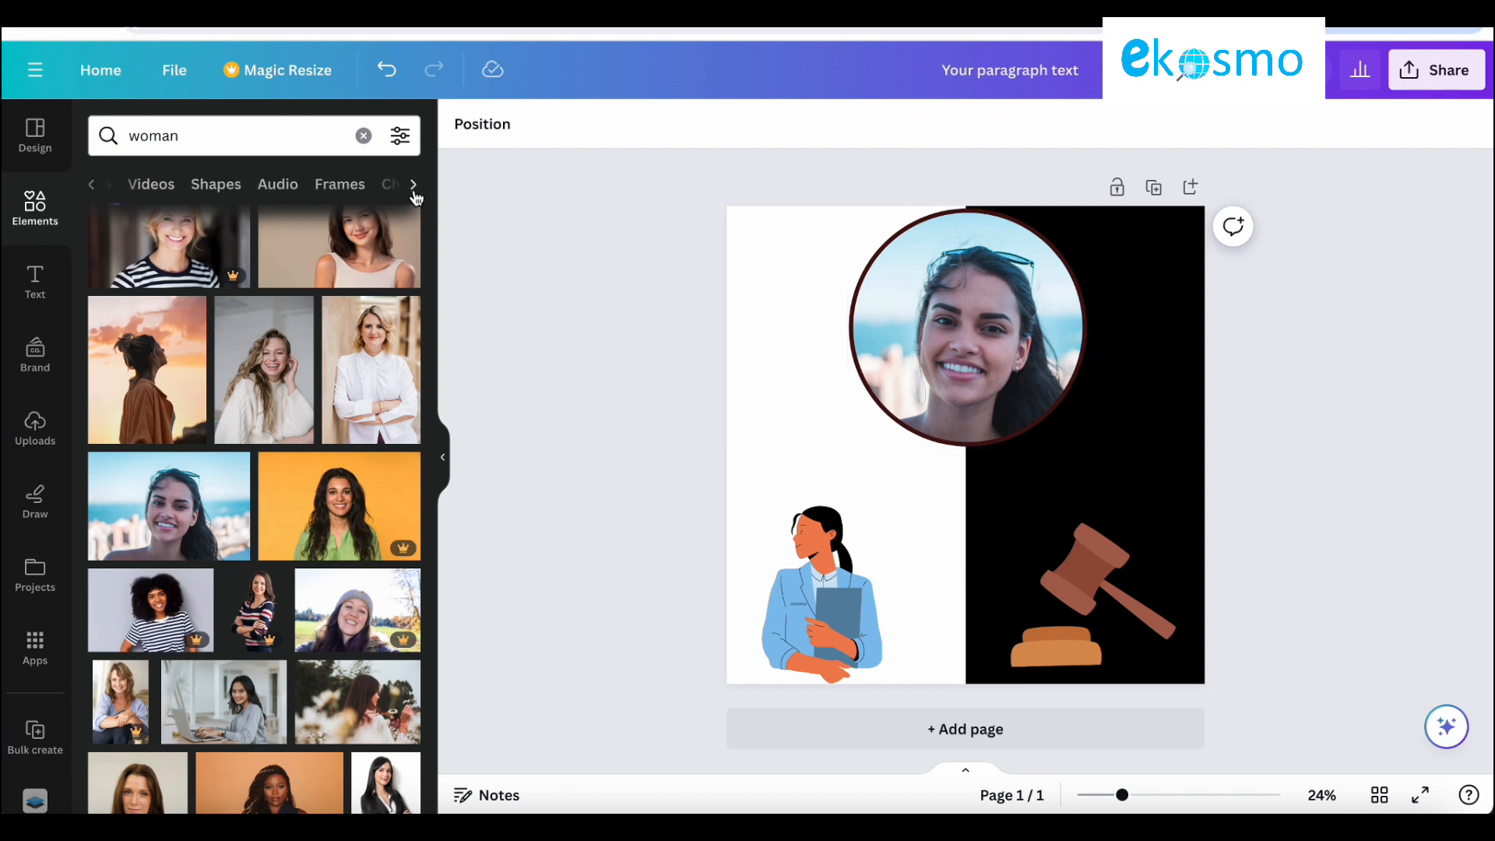
{"action": "left_click", "coordinate": [322, 187]}
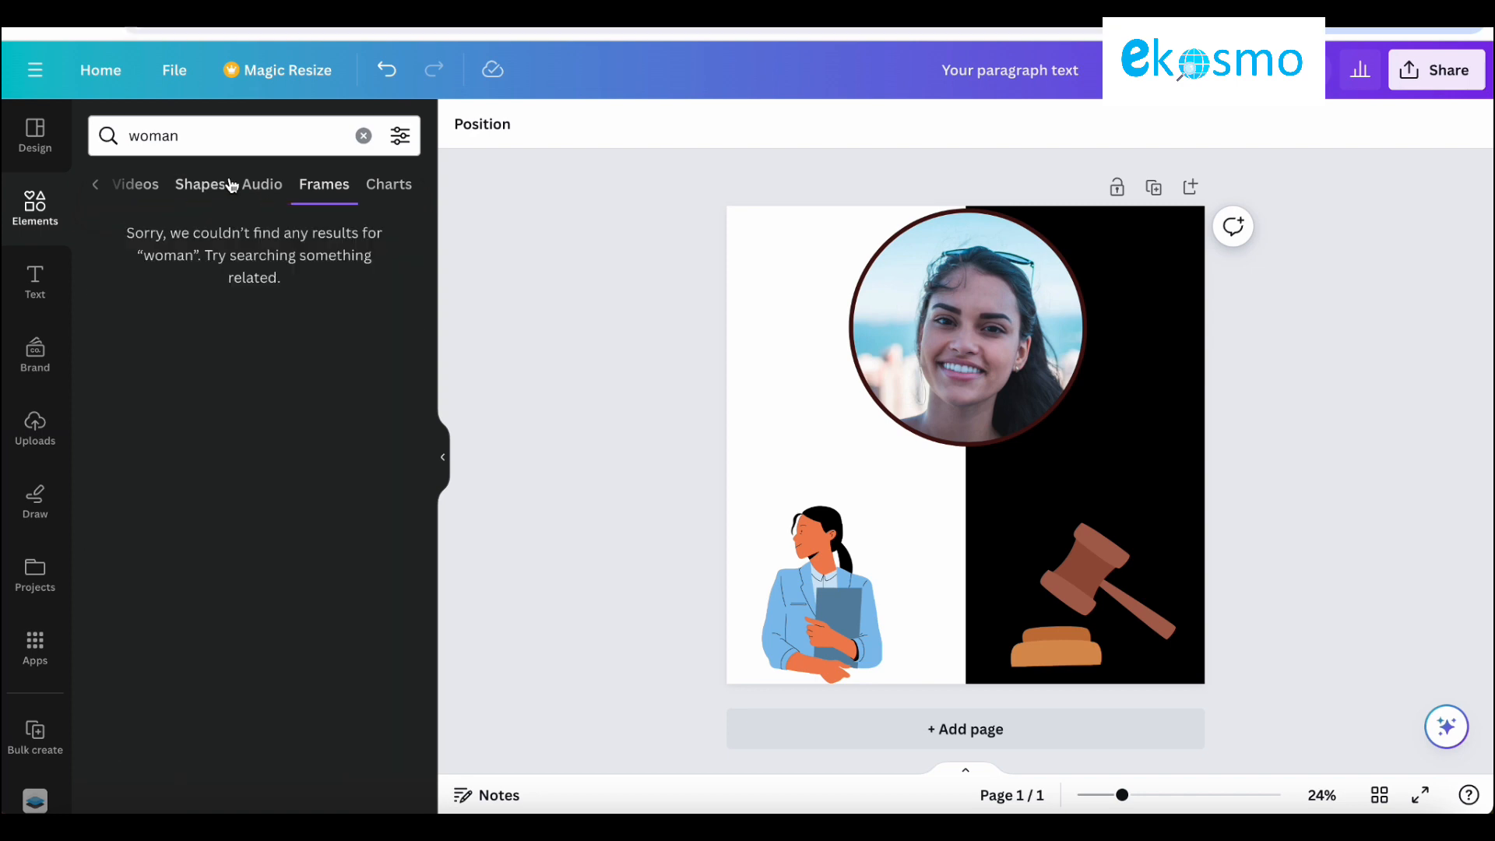
{"action": "left_click", "coordinate": [201, 135]}
{"action": "key", "text": "BackSpace"}
{"action": "key", "text": "BackSpace"}
{"action": "key", "text": "BackSpace"}
{"action": "key", "text": "BackSpace"}
{"action": "key", "text": "BackSpace"}
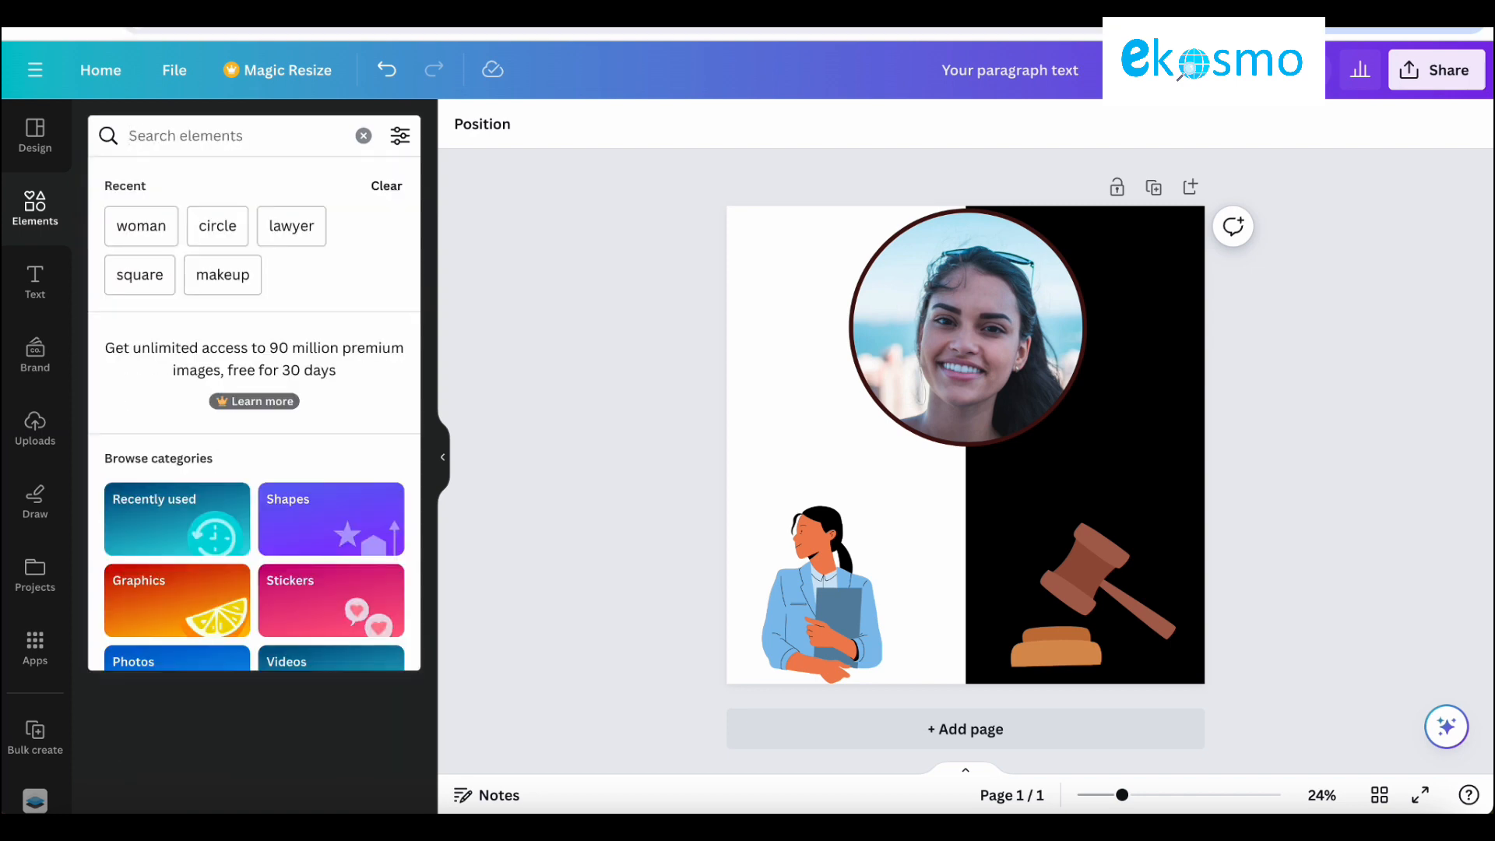
{"action": "type", "text": "f"}
{"action": "key", "text": "BackSpace"}
{"action": "type", "text": "square"}
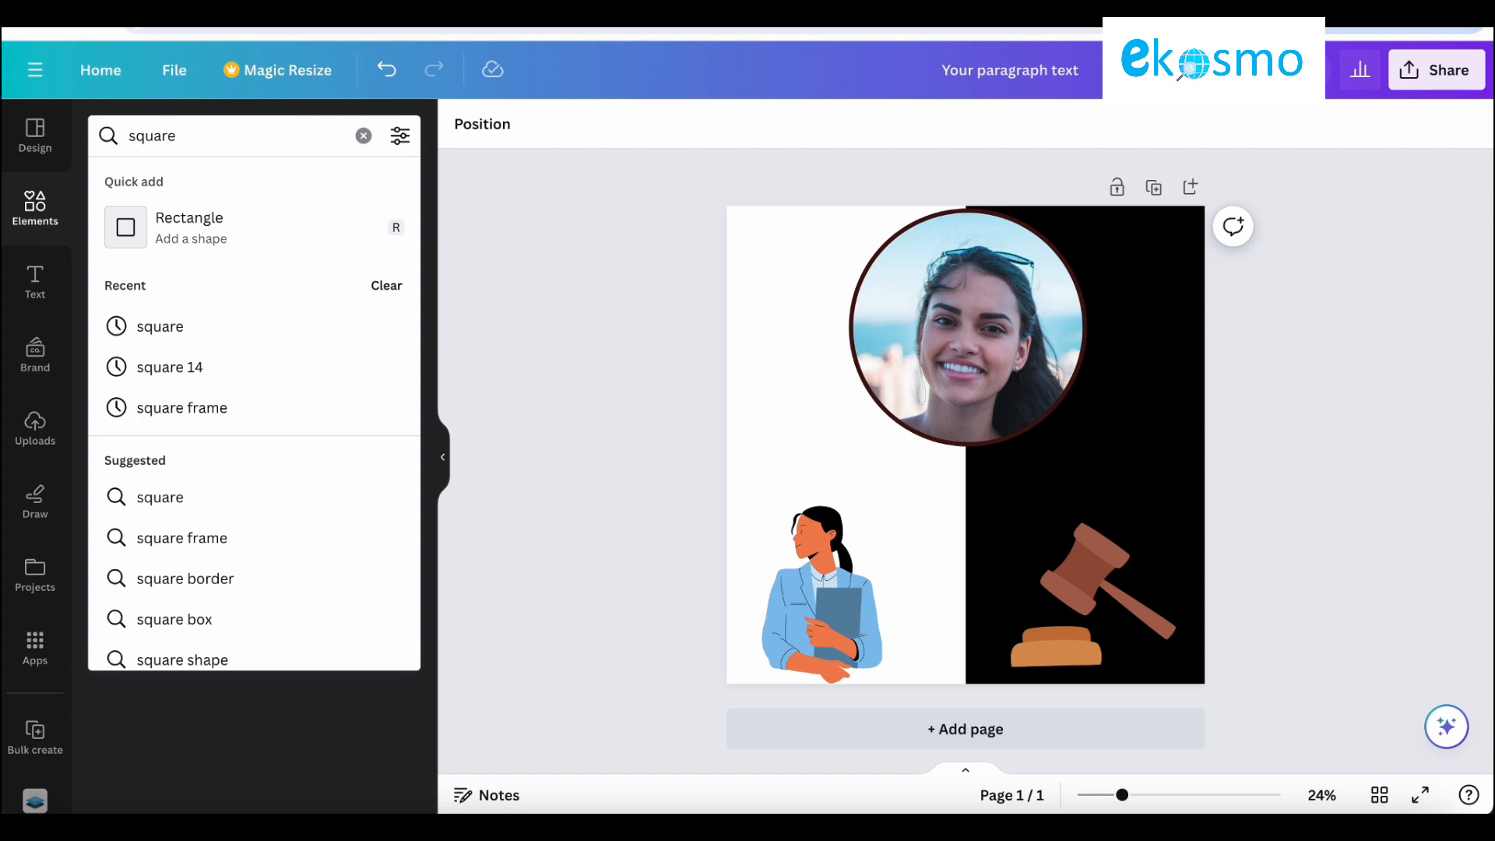
{"action": "key", "text": "Return"}
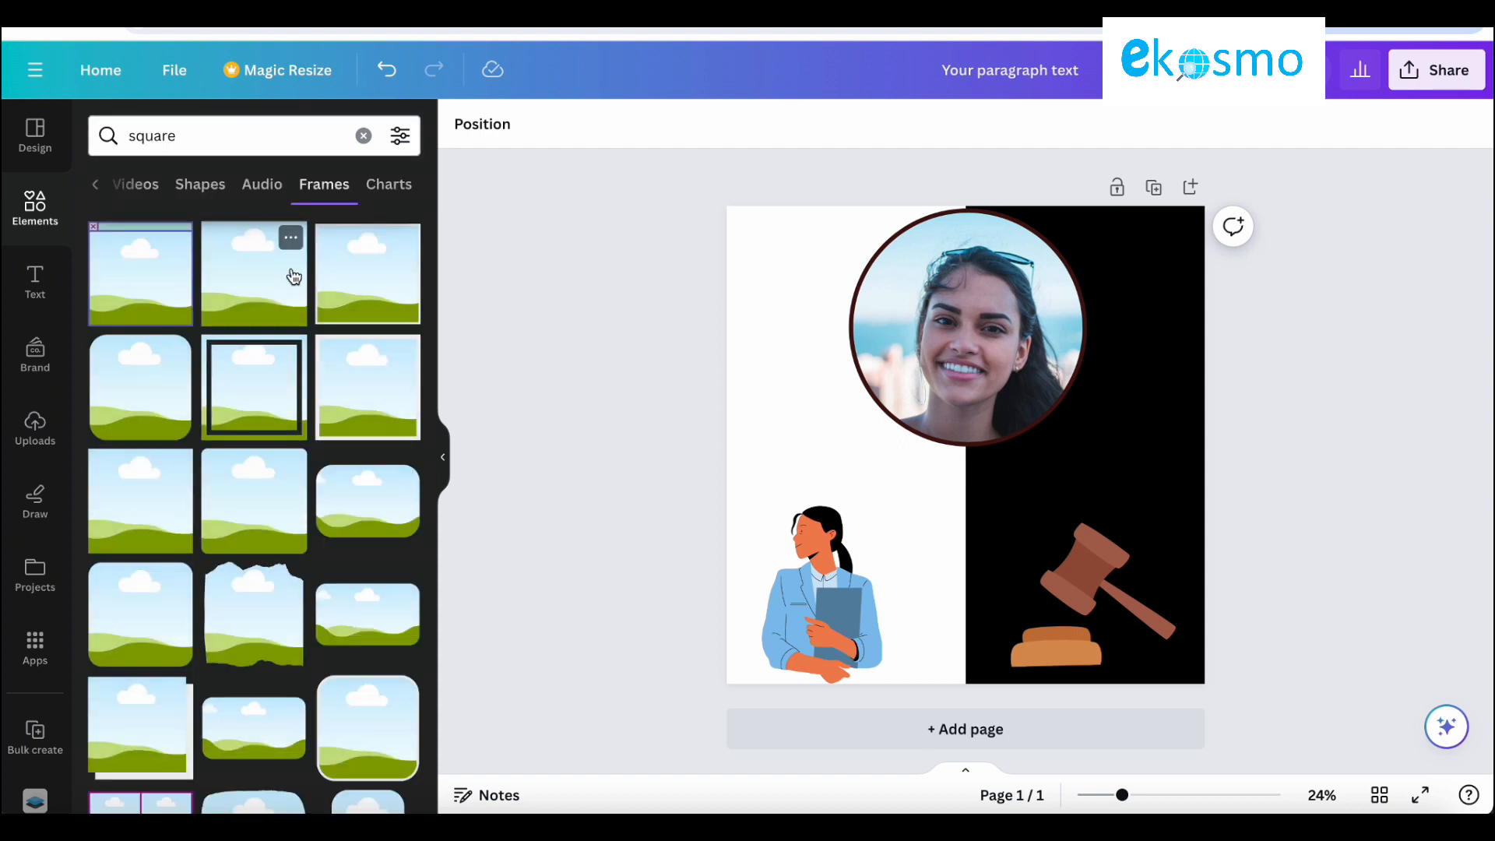
Step: Try a thin-bordered square frame over the page centre with the uploaded "A to Z Vegetable Alphabet" image, then delete both
{"action": "left_click_drag", "start_coordinate": [369, 288], "coordinate": [906, 436]}
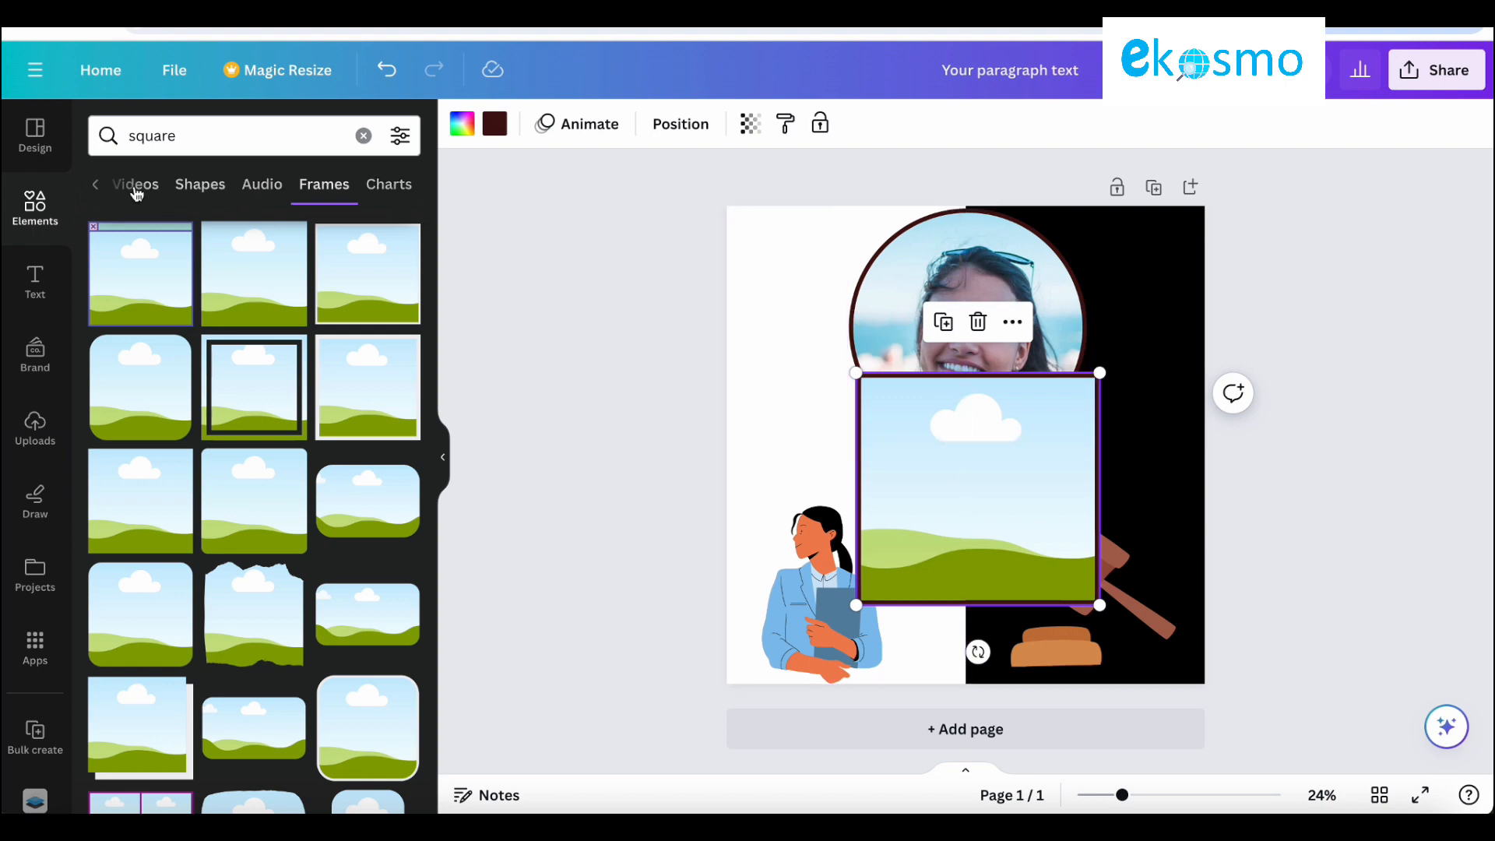
{"action": "left_click", "coordinate": [92, 191]}
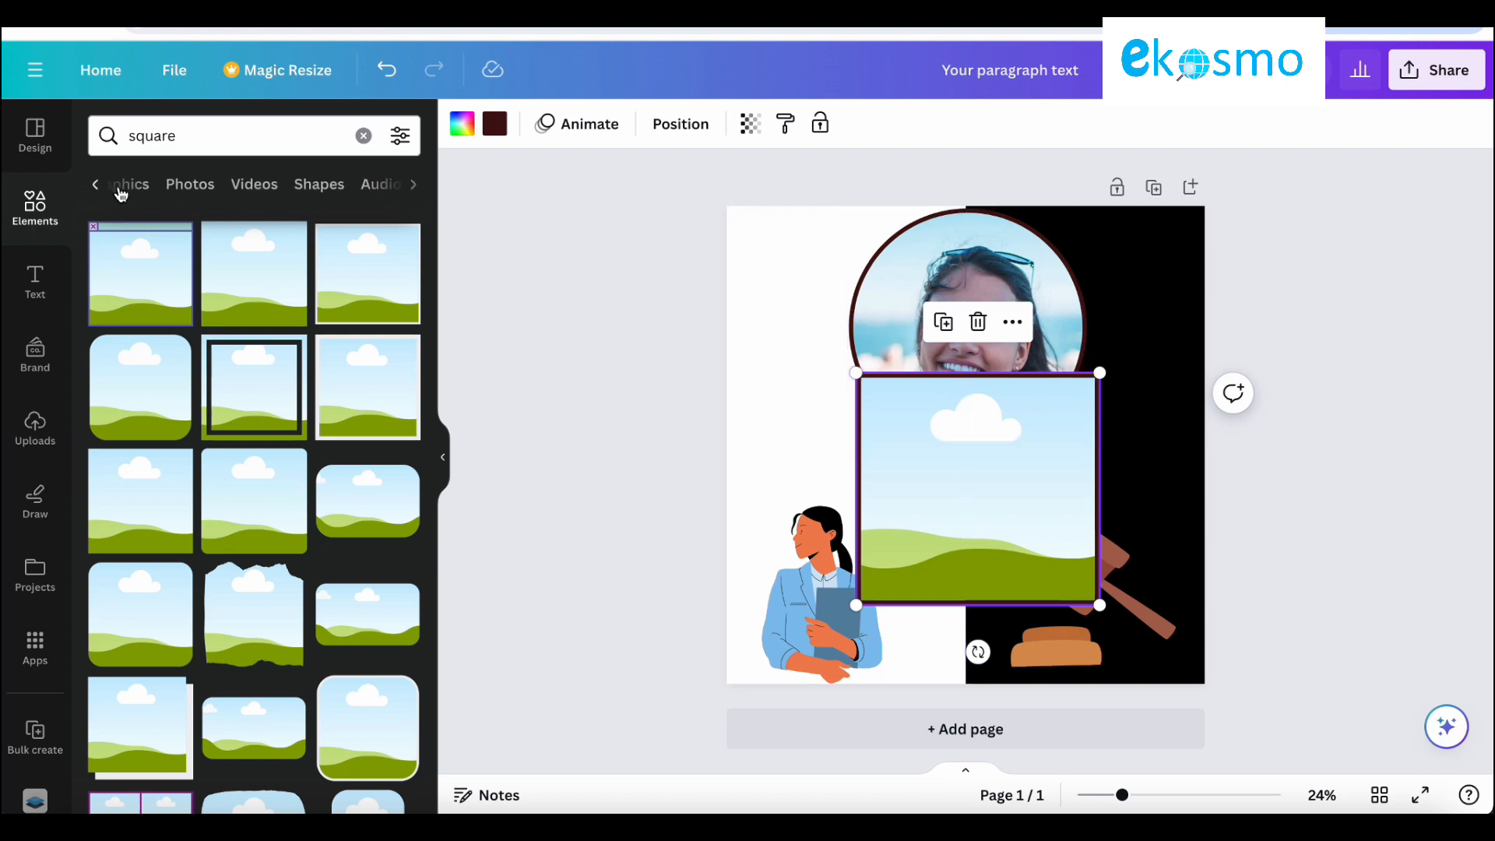
{"action": "left_click", "coordinate": [211, 185]}
{"action": "left_click", "coordinate": [38, 428]}
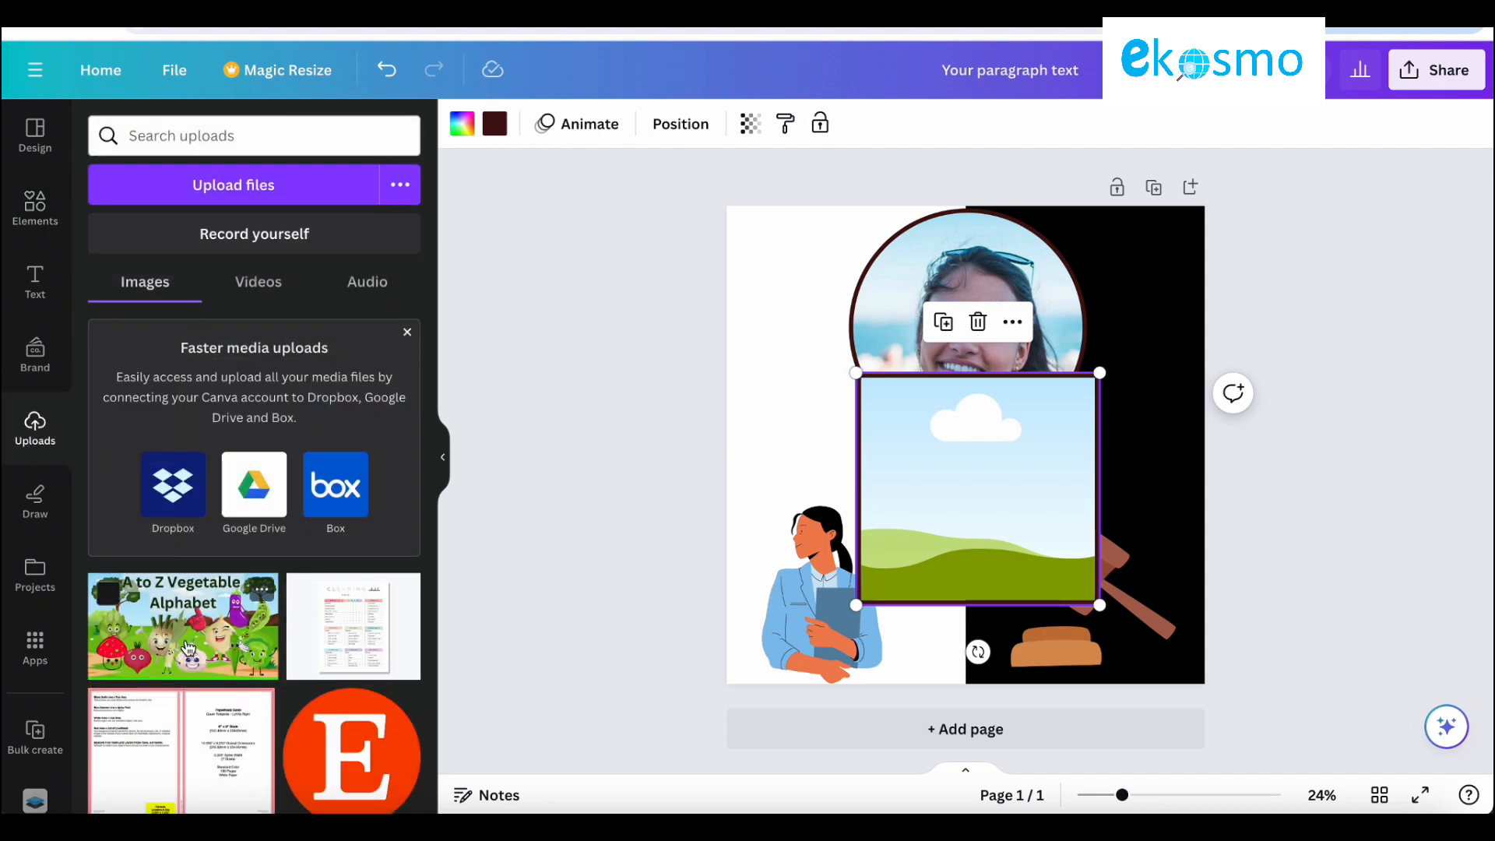
{"action": "left_click_drag", "start_coordinate": [183, 622], "coordinate": [1040, 442]}
{"action": "key", "text": "Delete"}
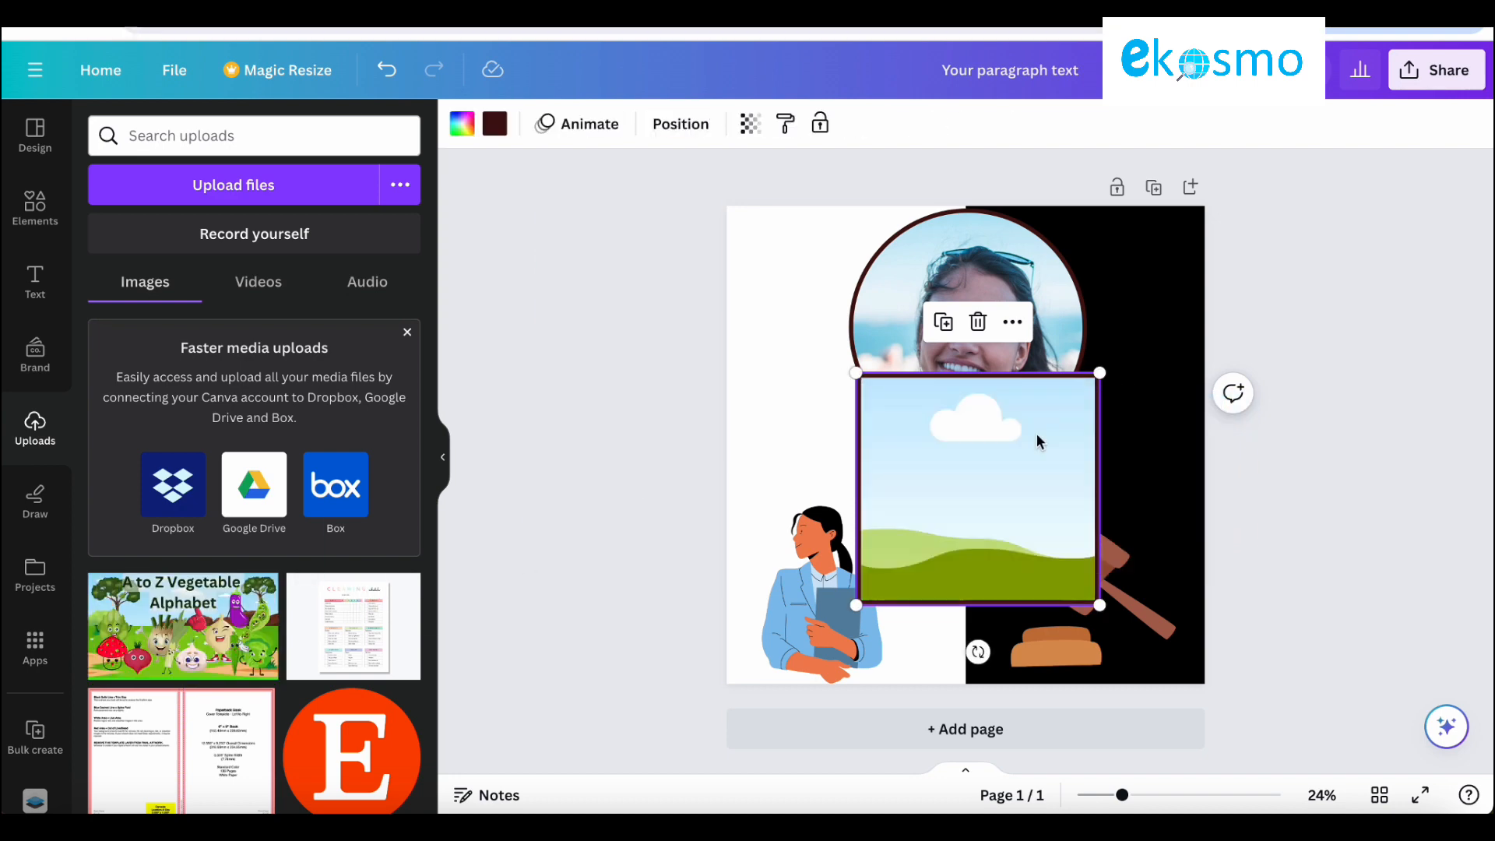
{"action": "key", "text": "Delete"}
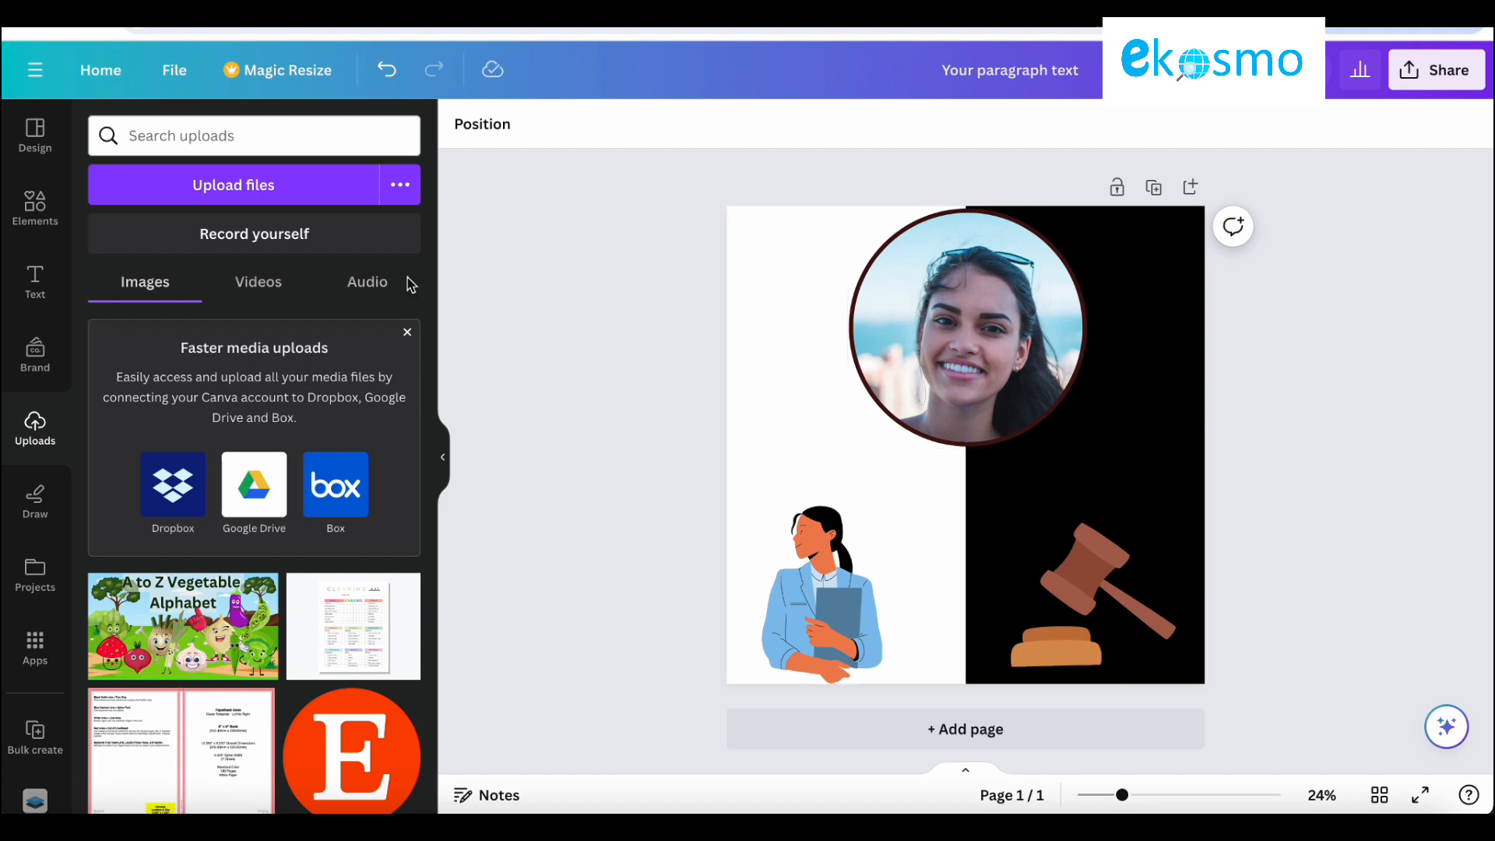
Step: Add a second page and apply the "Happy Mother's Day" template to it
{"action": "left_click", "coordinate": [24, 210]}
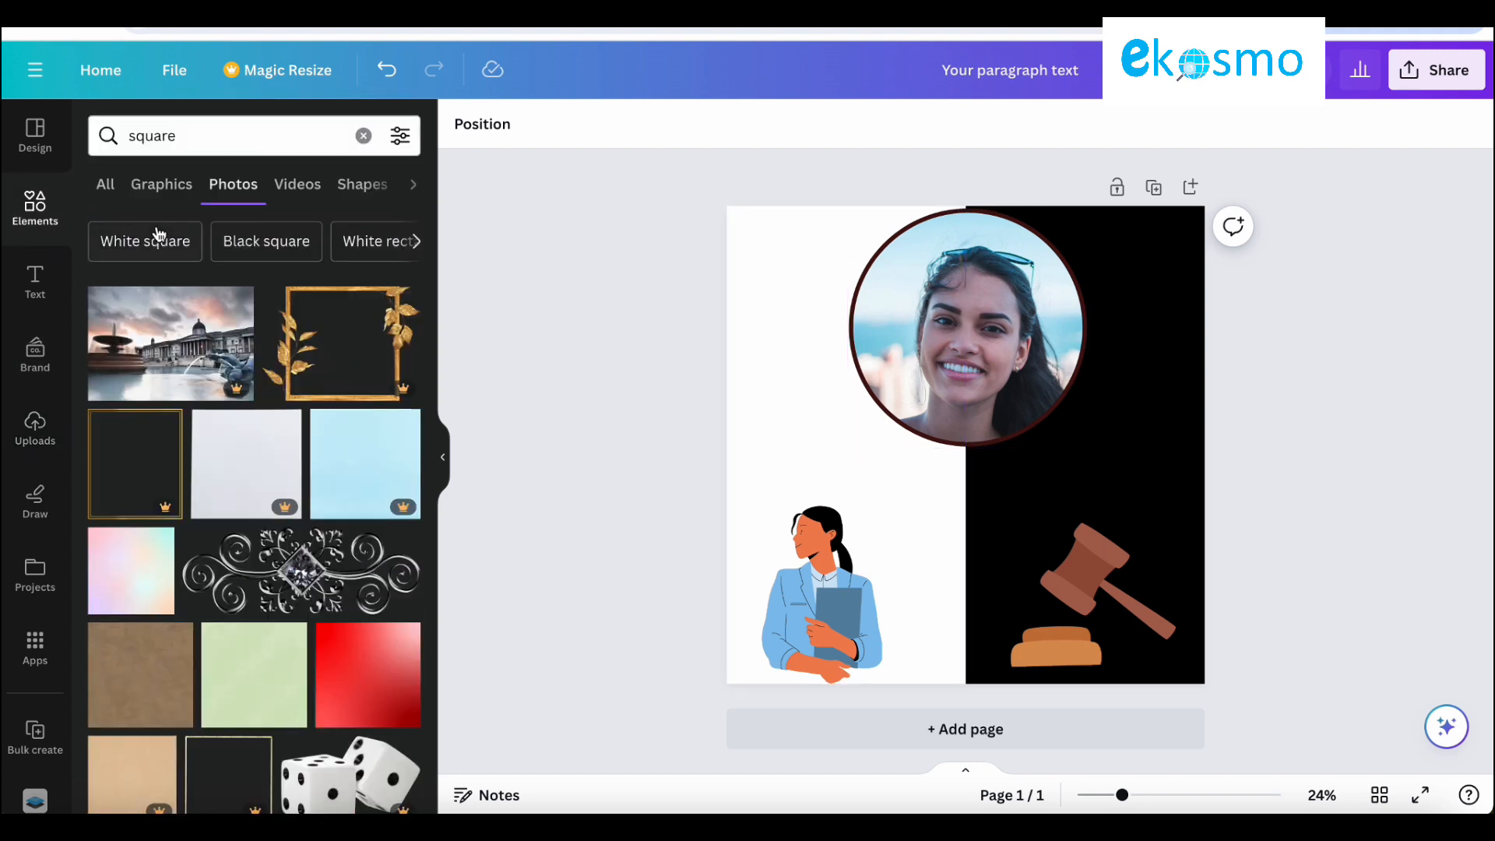
{"action": "left_click", "coordinate": [35, 134]}
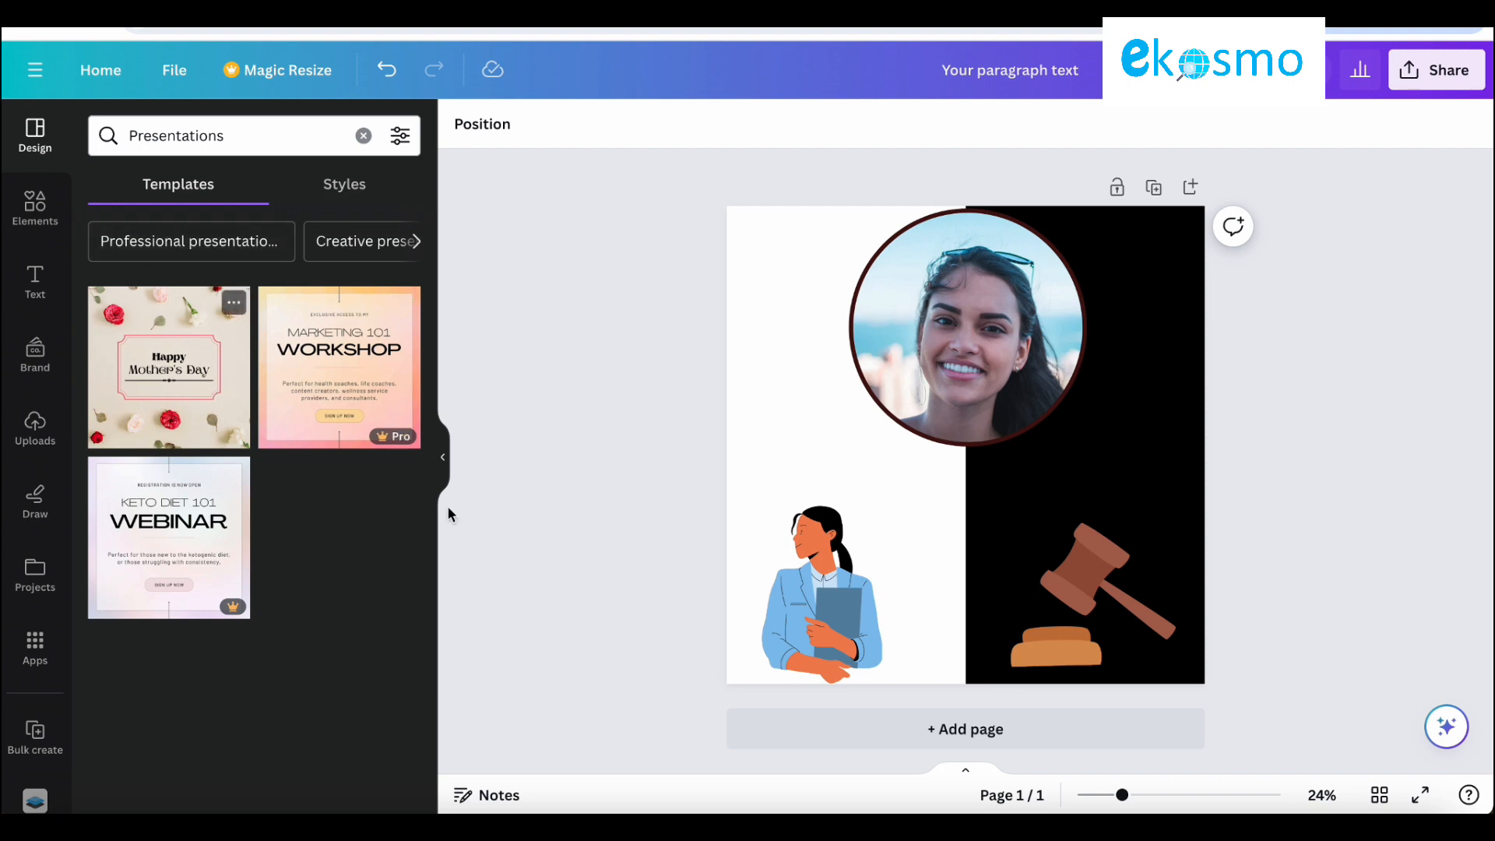
{"action": "left_click", "coordinate": [884, 731]}
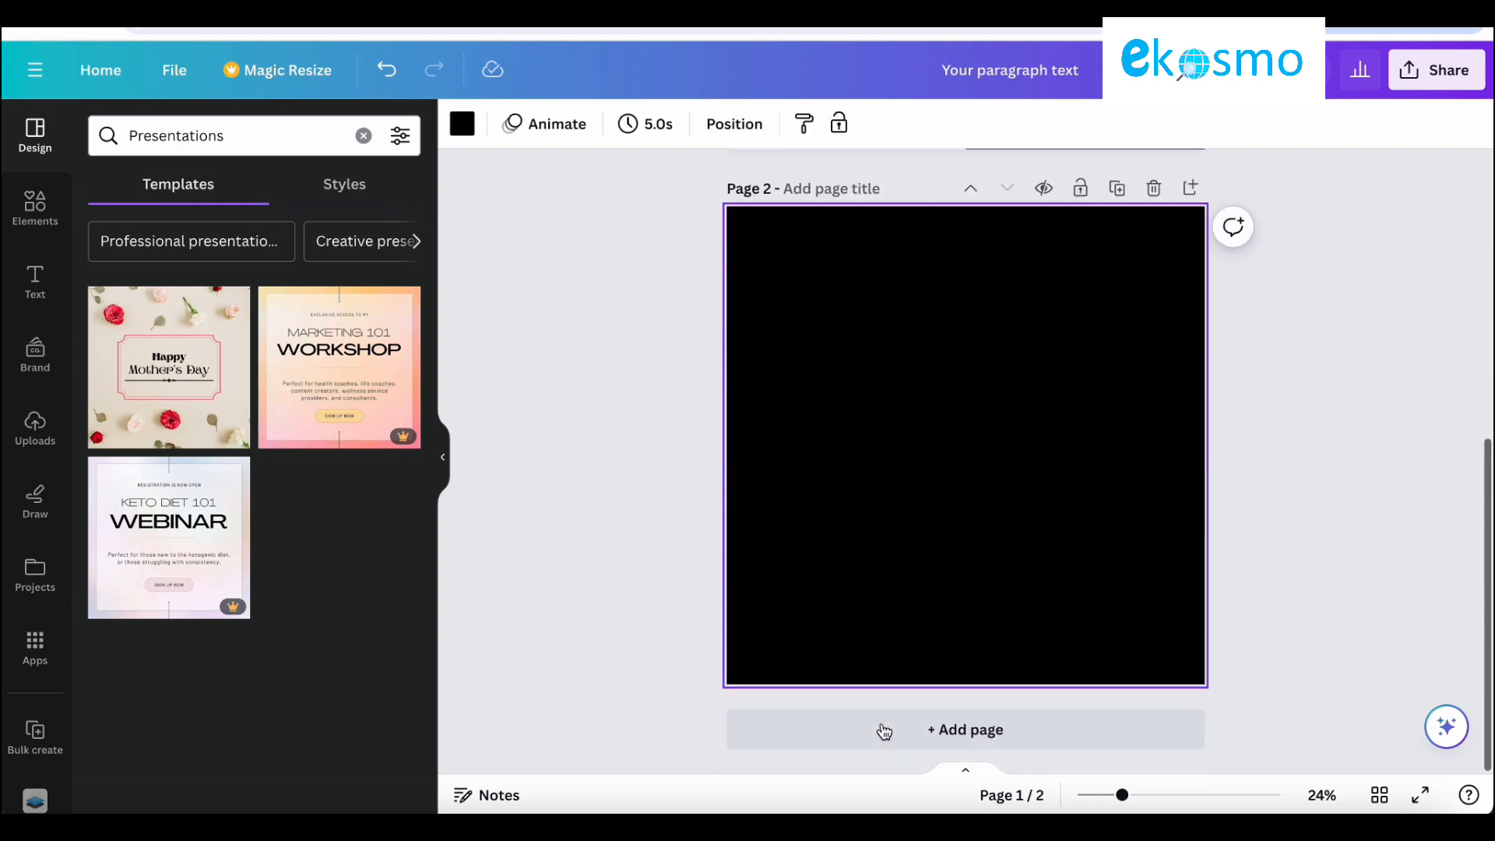
{"action": "left_click", "coordinate": [205, 321]}
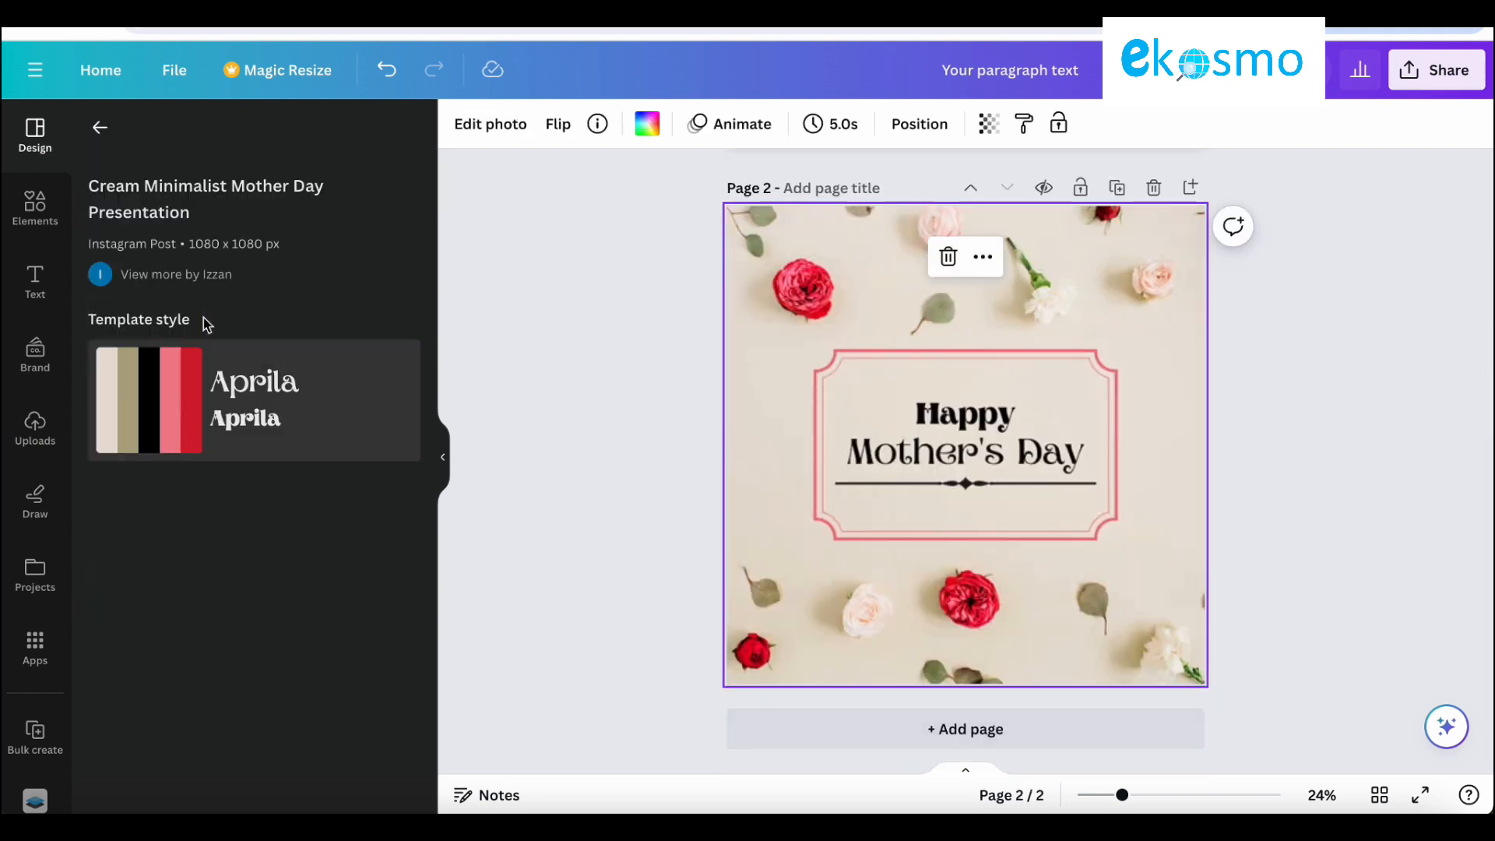
{"action": "left_click", "coordinate": [1053, 391]}
{"action": "left_click", "coordinate": [1143, 301]}
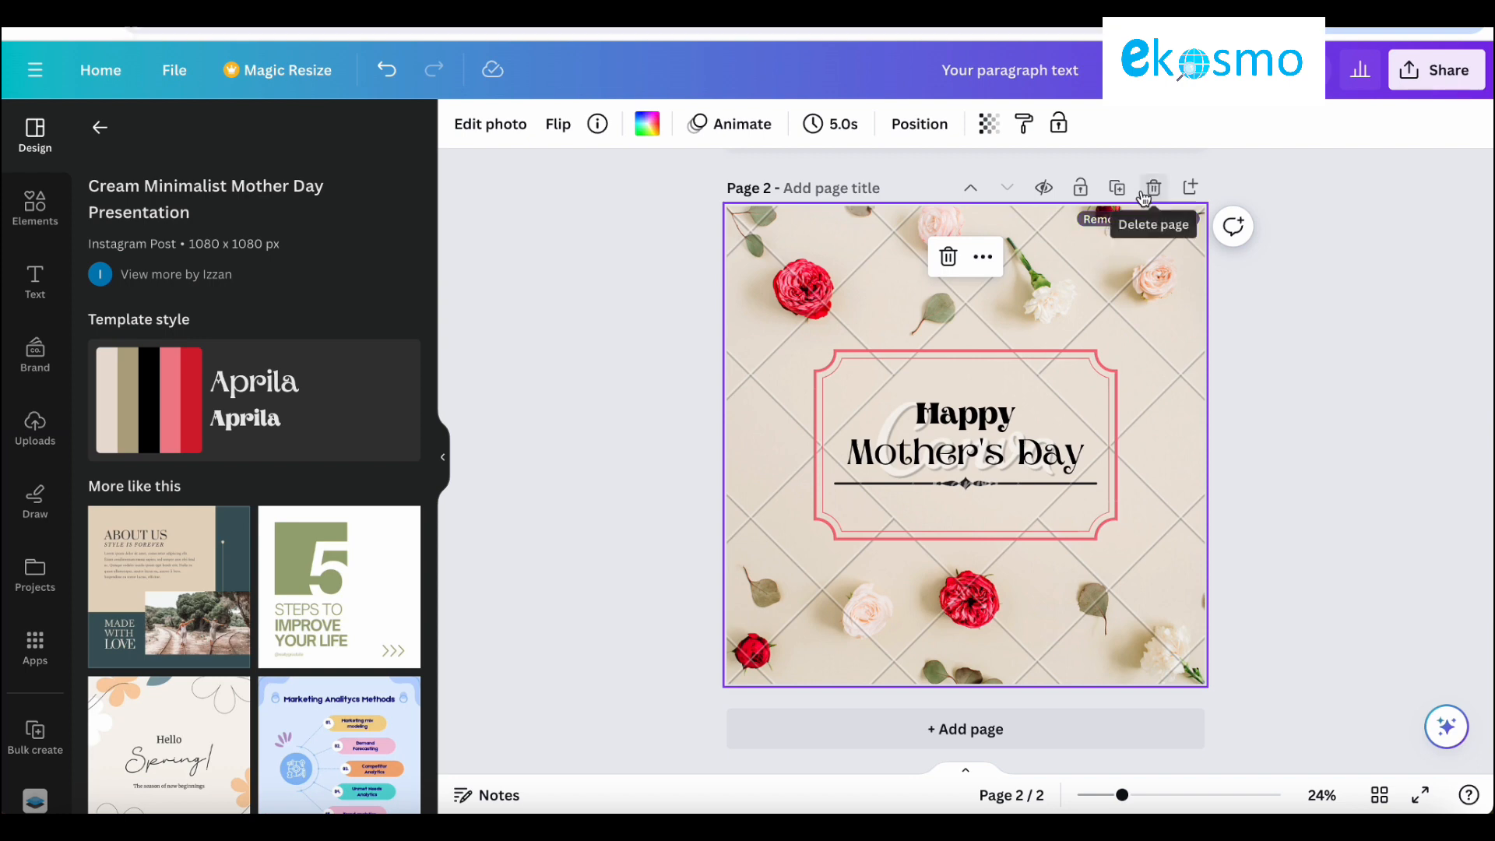
Step: Add a third page with the "About Us" layout from the Beige and Green Fashion Store template, and delete the Mother's Day page
{"action": "left_click", "coordinate": [922, 729]}
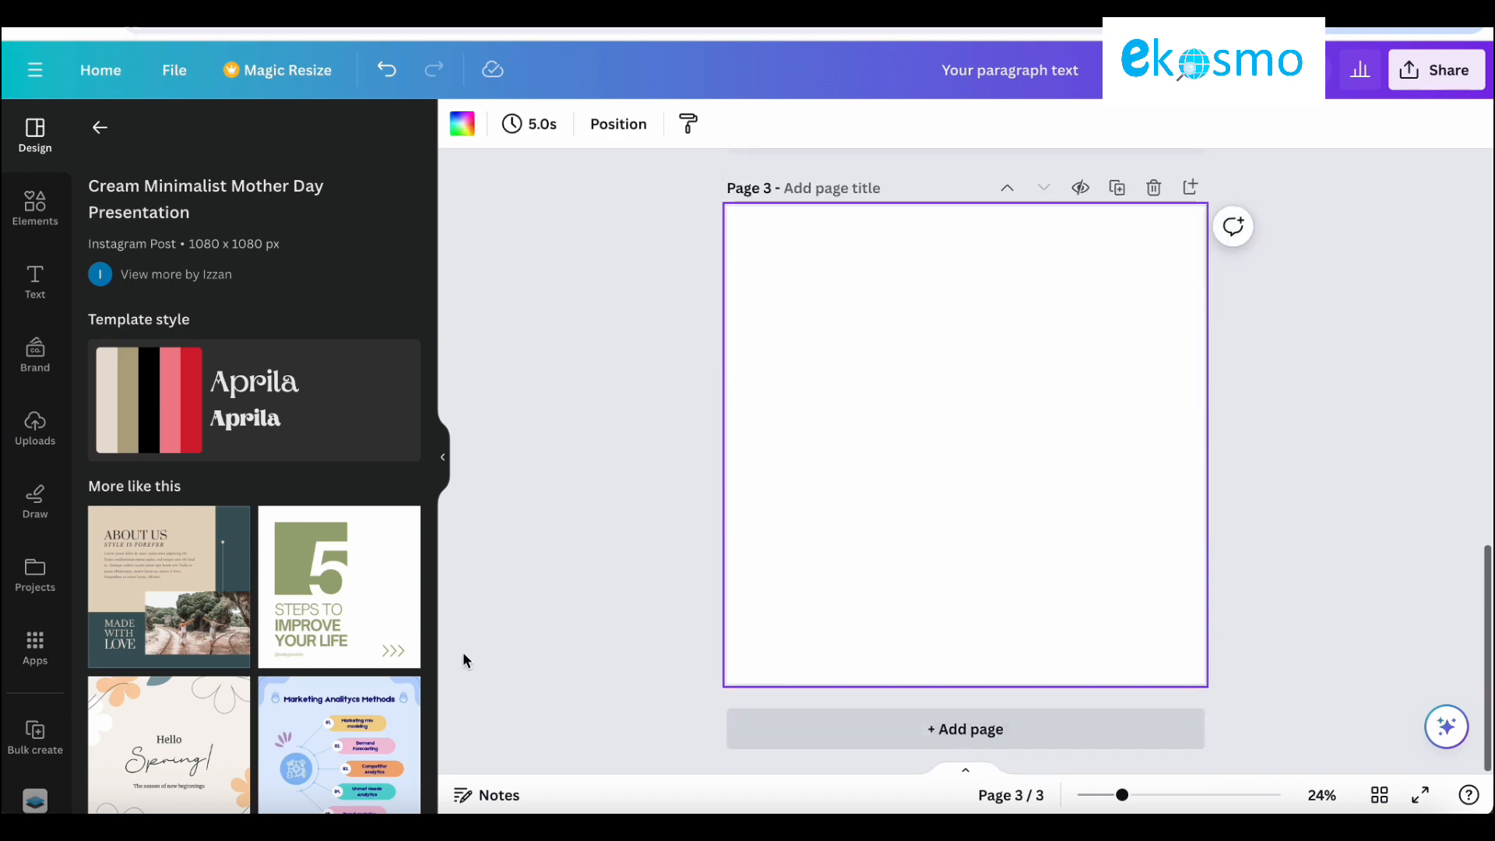
{"action": "left_click", "coordinate": [207, 583]}
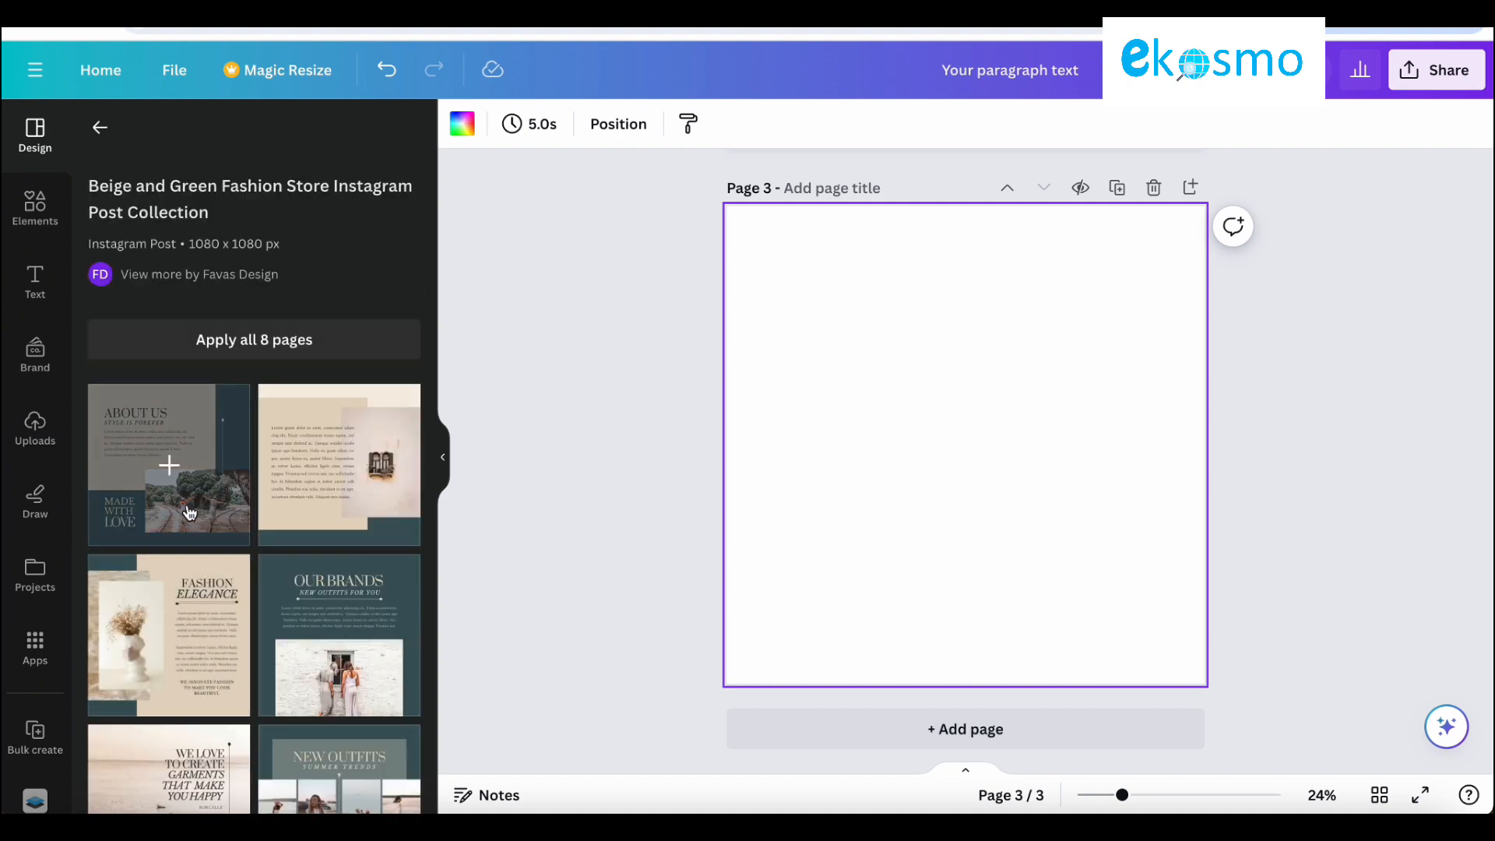
{"action": "left_click", "coordinate": [167, 467]}
{"action": "scroll", "coordinate": [949, 455], "scroll_direction": "up", "scroll_amount": 8}
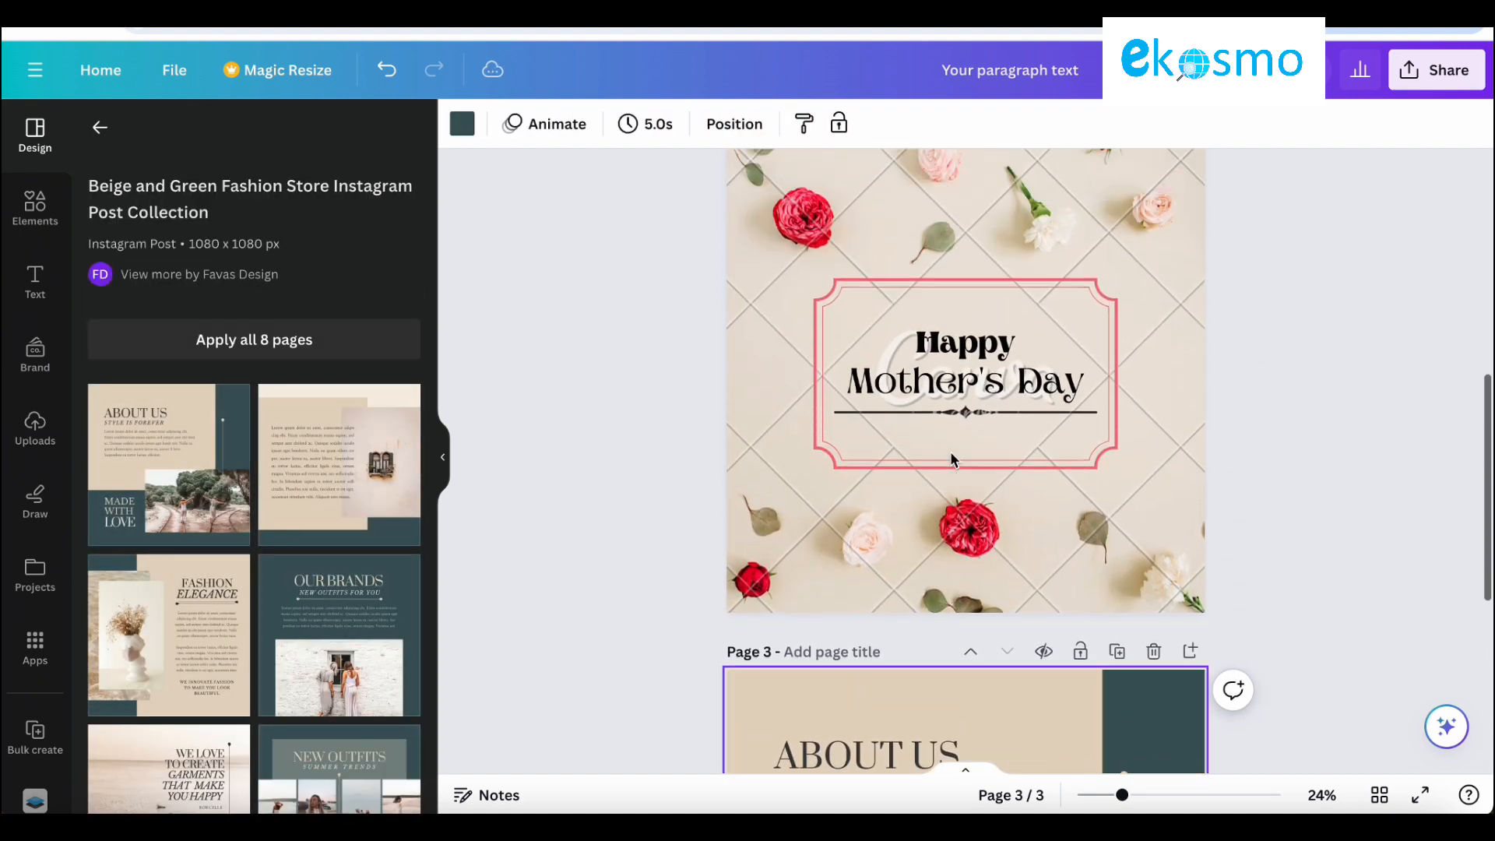
{"action": "left_click", "coordinate": [1156, 311]}
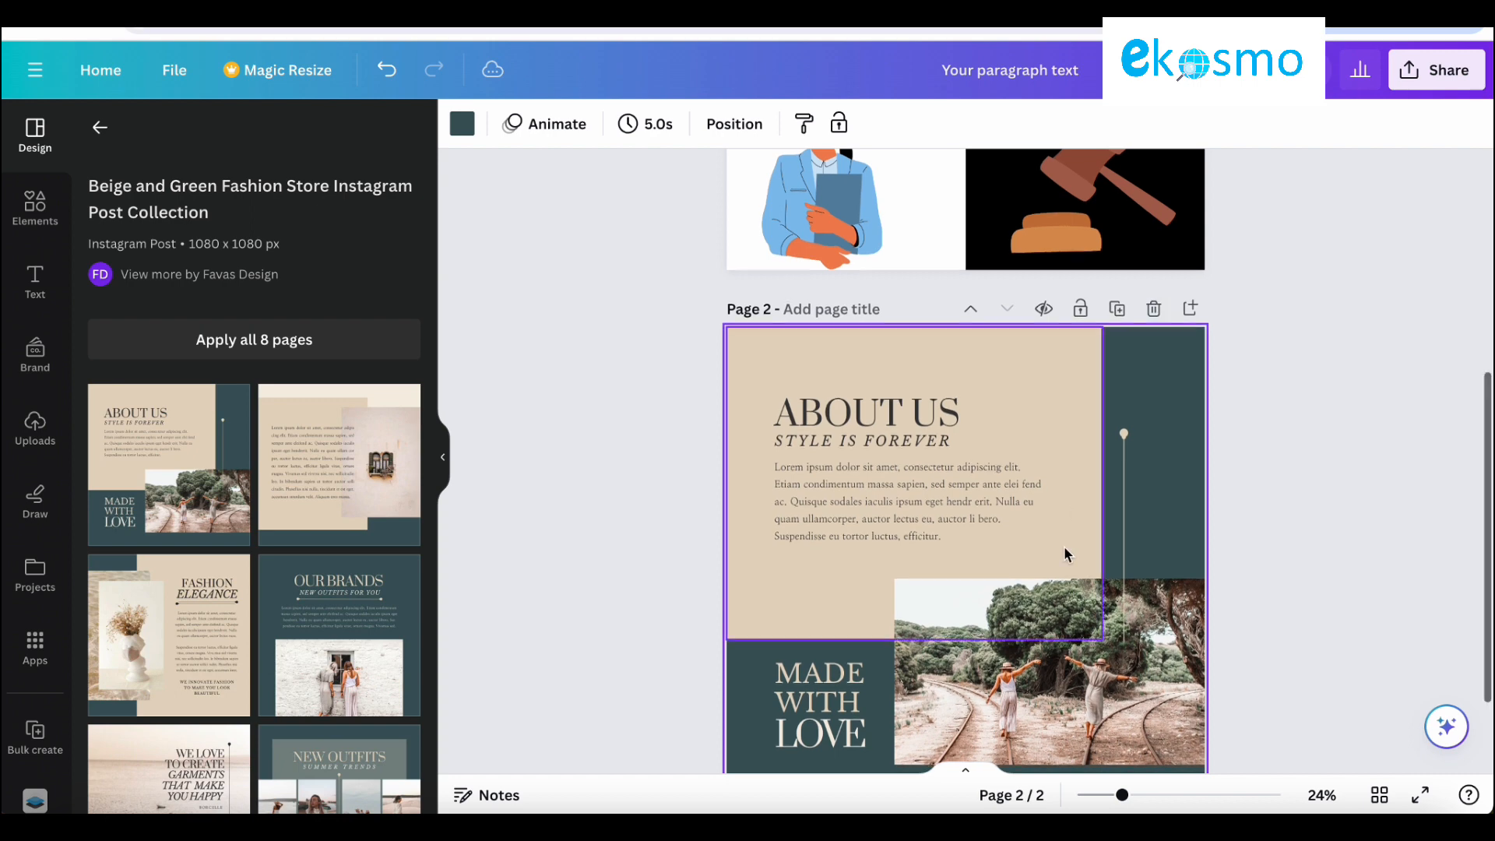
Step: Review the Beige and Green Fashion Store template's layouts and delete the "About Us" page from the design
{"action": "scroll", "coordinate": [1064, 545], "scroll_direction": "down", "scroll_amount": 1}
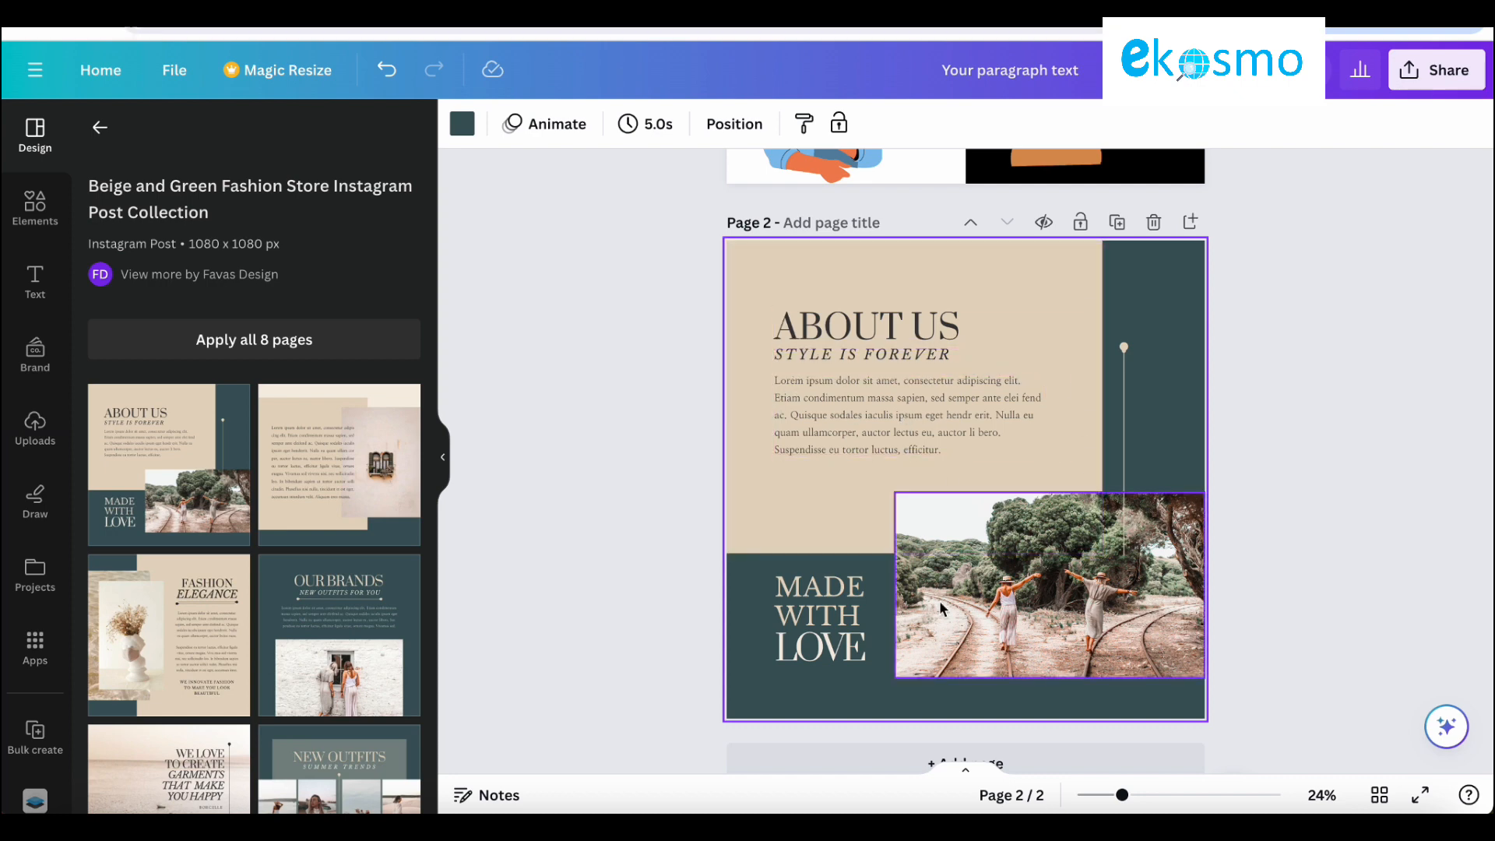
{"action": "scroll", "coordinate": [942, 623], "scroll_direction": "down", "scroll_amount": 1}
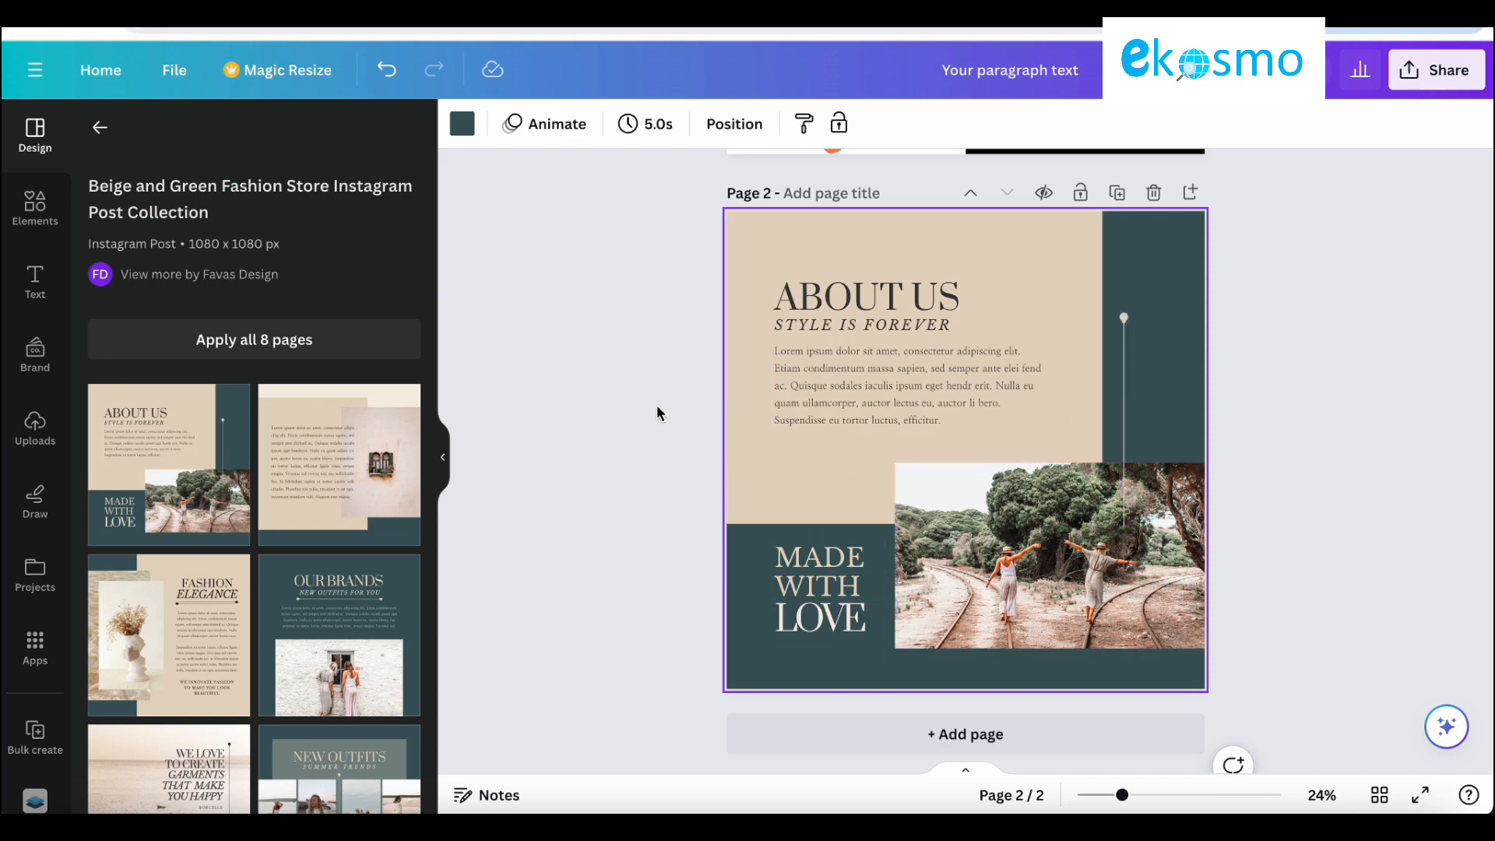
{"action": "scroll", "coordinate": [293, 669], "scroll_direction": "down", "scroll_amount": 5}
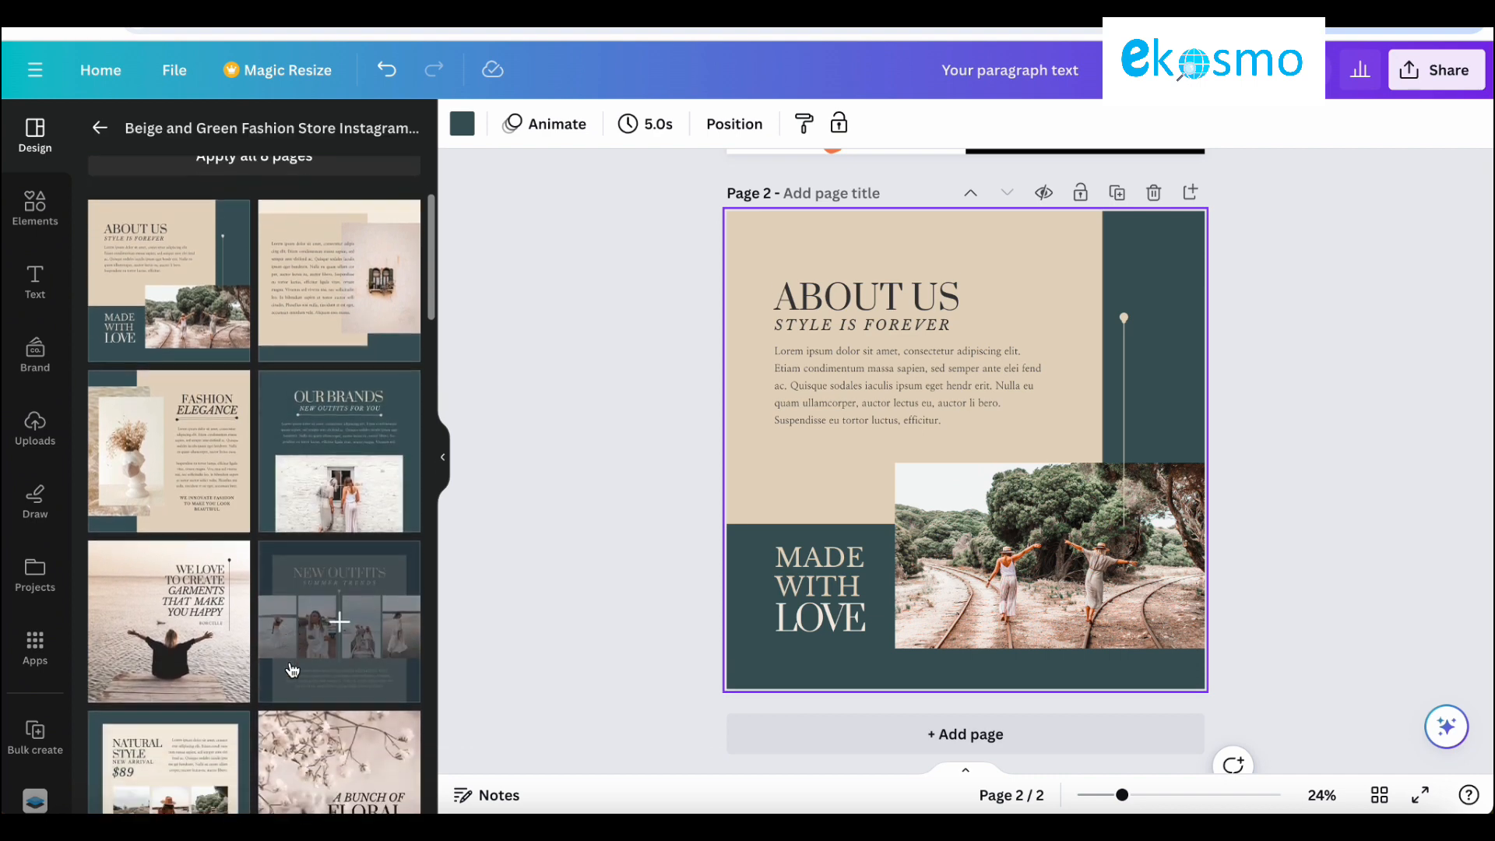
{"action": "scroll", "coordinate": [293, 669], "scroll_direction": "down", "scroll_amount": 2}
{"action": "scroll", "coordinate": [293, 670], "scroll_direction": "up", "scroll_amount": 8}
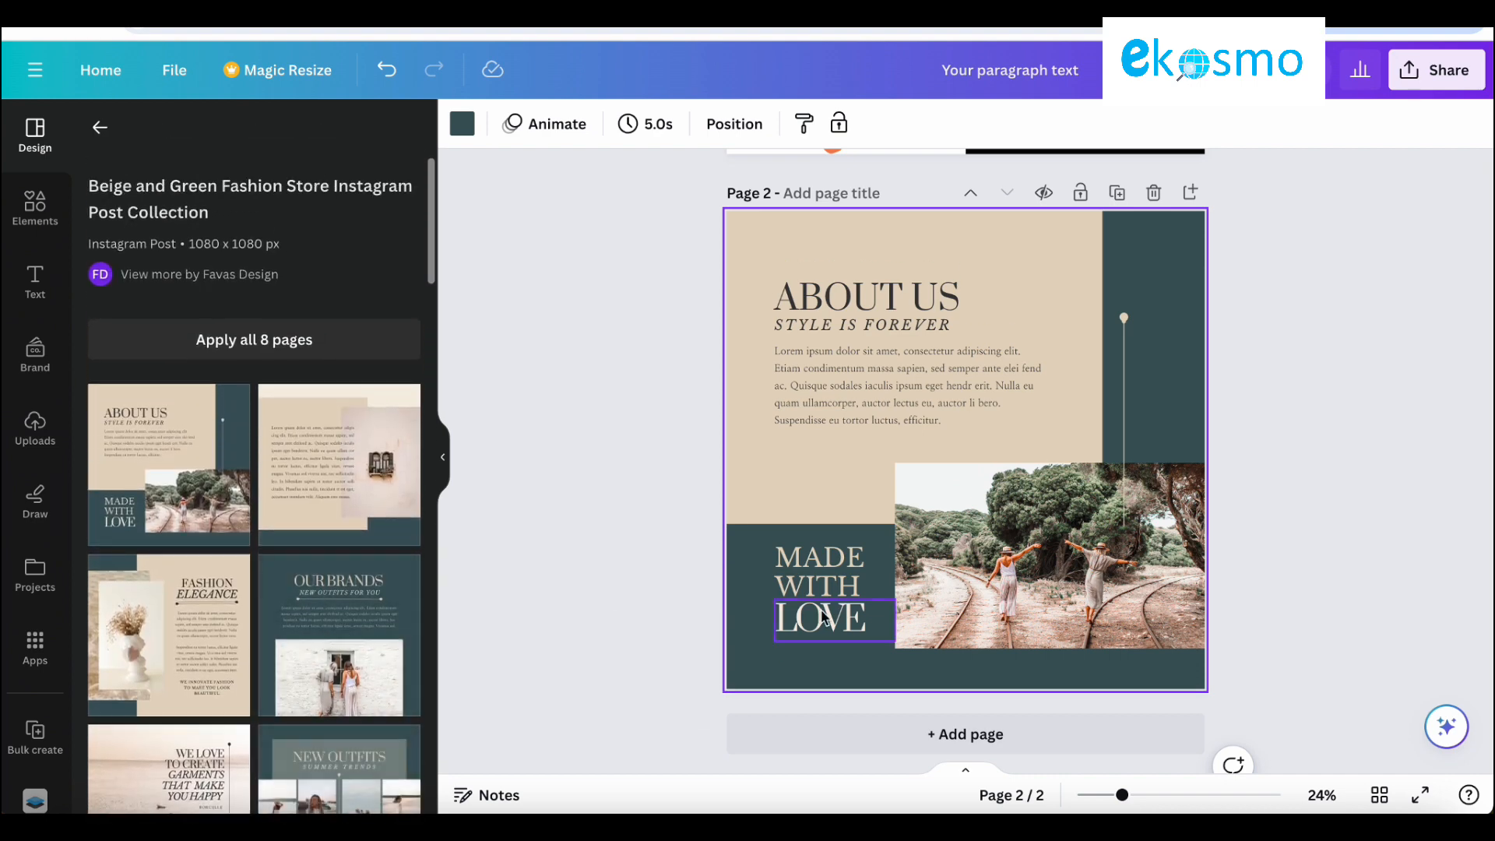
{"action": "scroll", "coordinate": [925, 552], "scroll_direction": "up", "scroll_amount": 3}
{"action": "scroll", "coordinate": [925, 551], "scroll_direction": "down", "scroll_amount": 3}
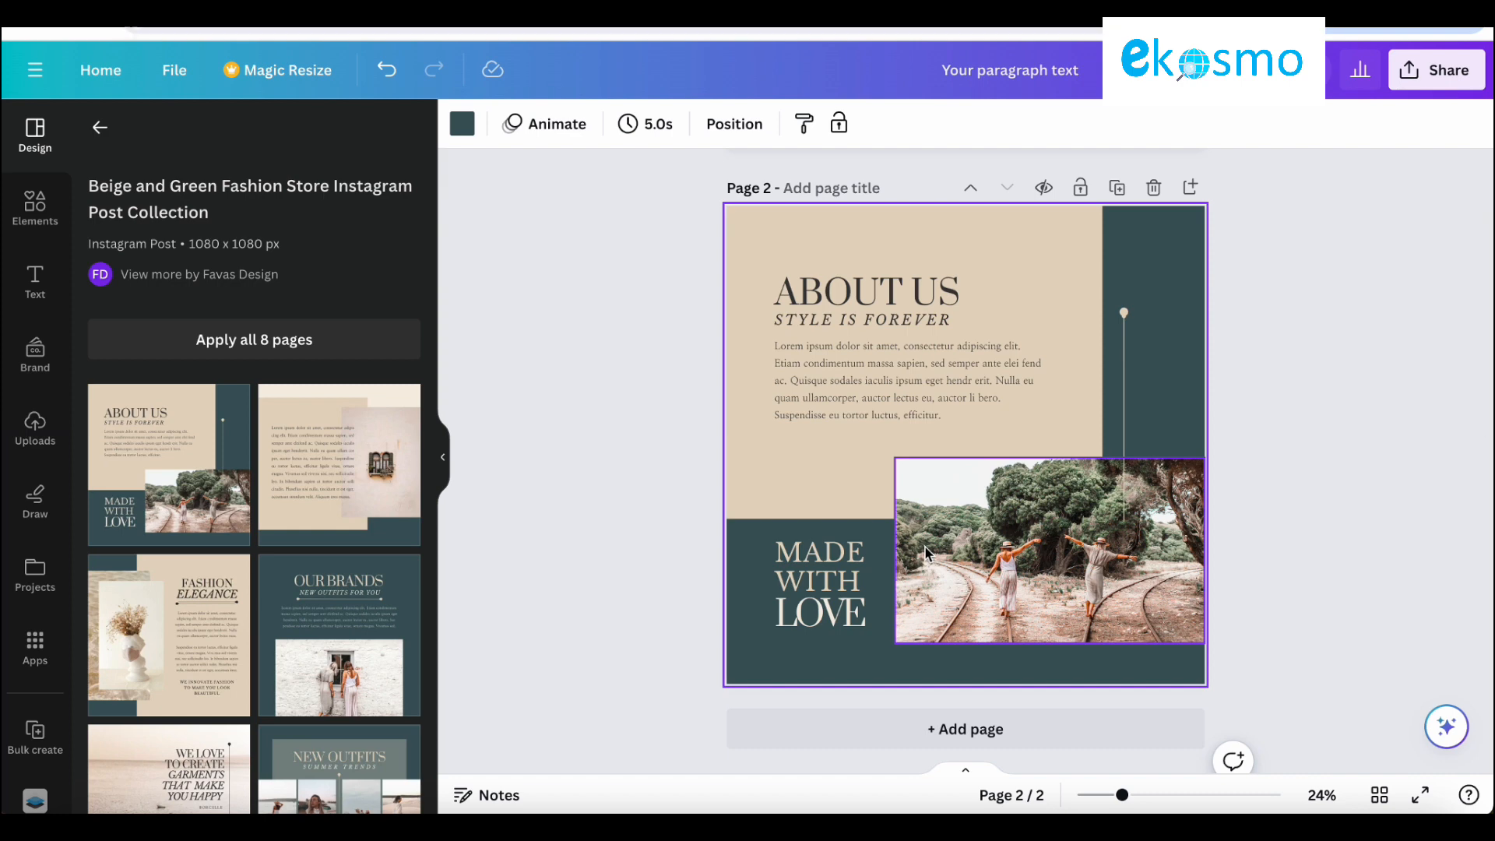
{"action": "scroll", "coordinate": [1016, 349], "scroll_direction": "up", "scroll_amount": 3}
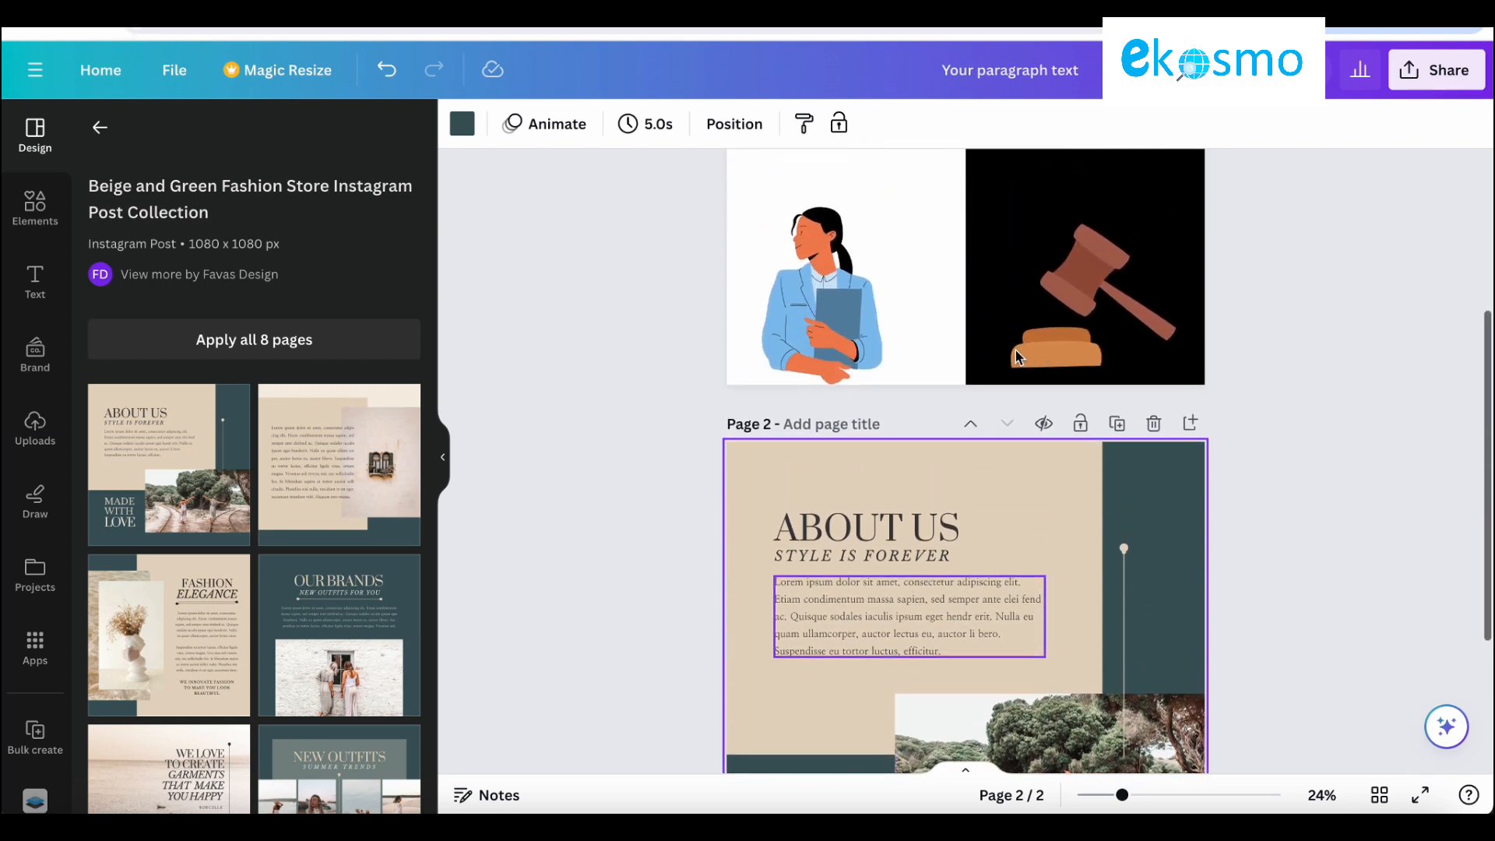
{"action": "left_click", "coordinate": [1151, 425]}
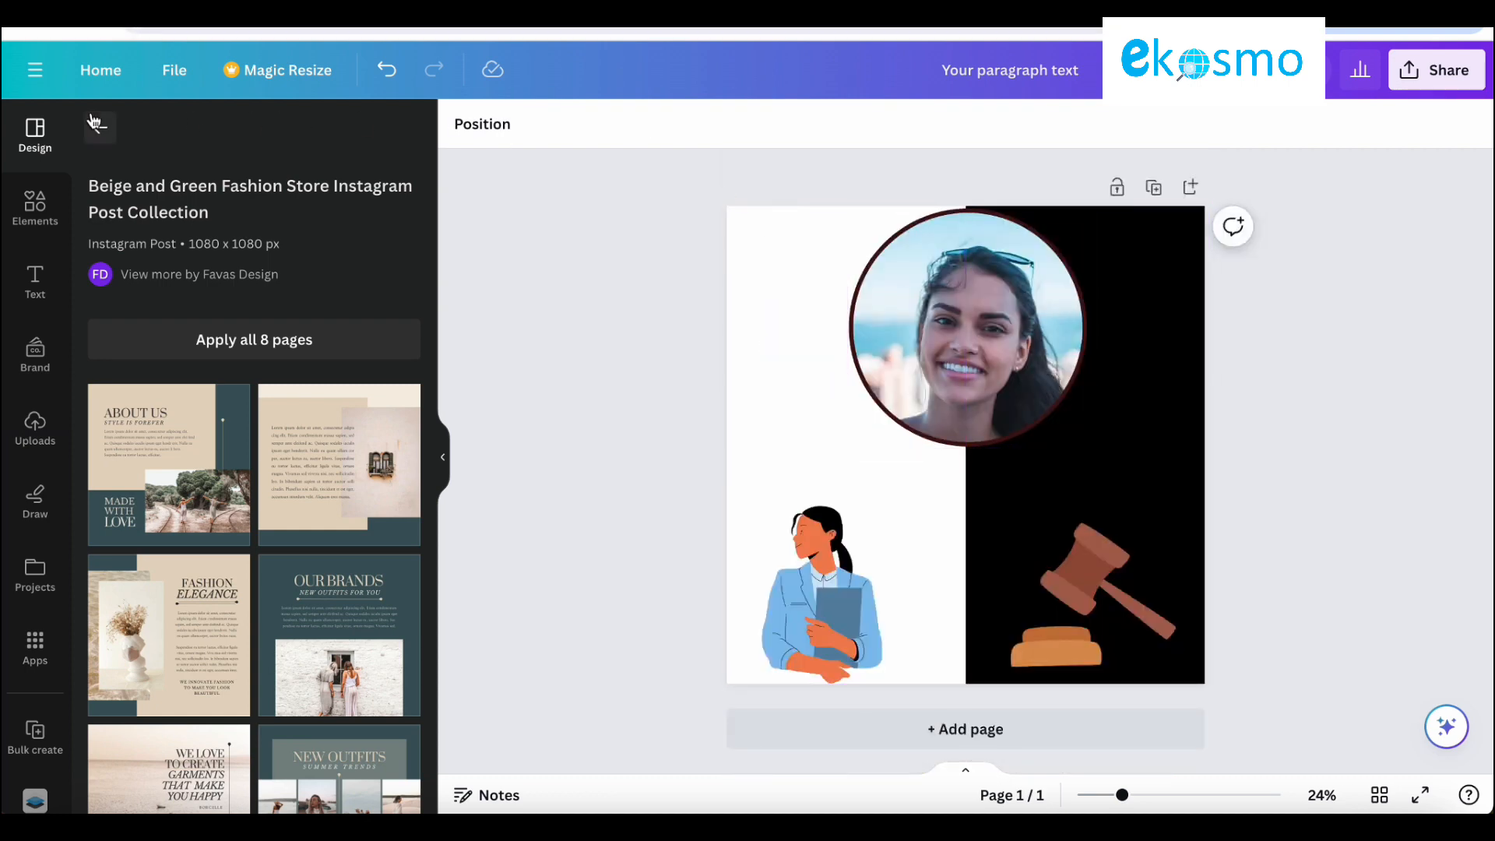
Step: Add a heading reading "LAWYER" and place it centred just below the circular photo
{"action": "left_click", "coordinate": [25, 224]}
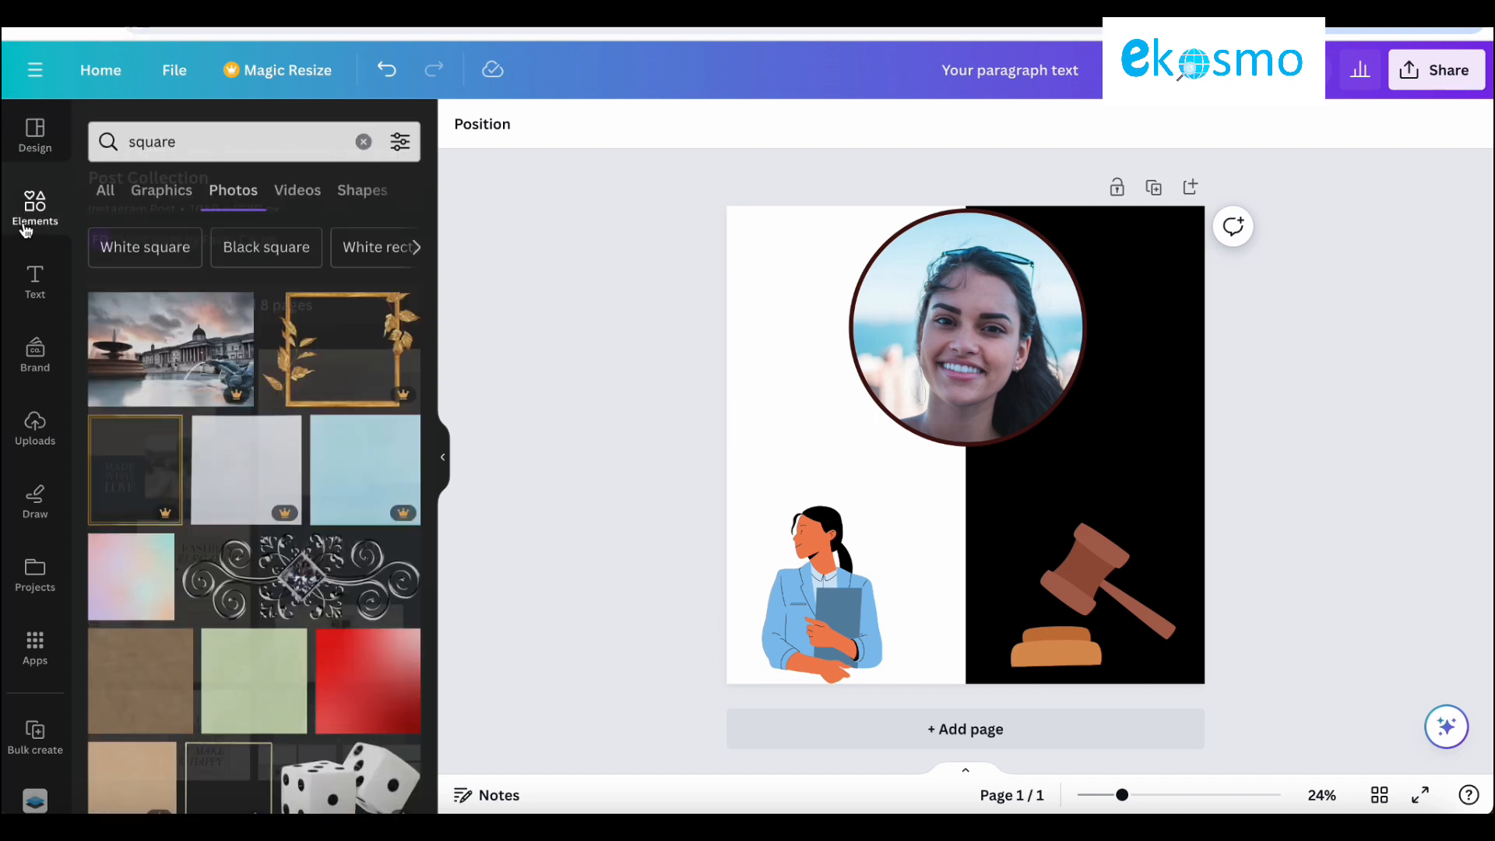
{"action": "left_click", "coordinate": [43, 278]}
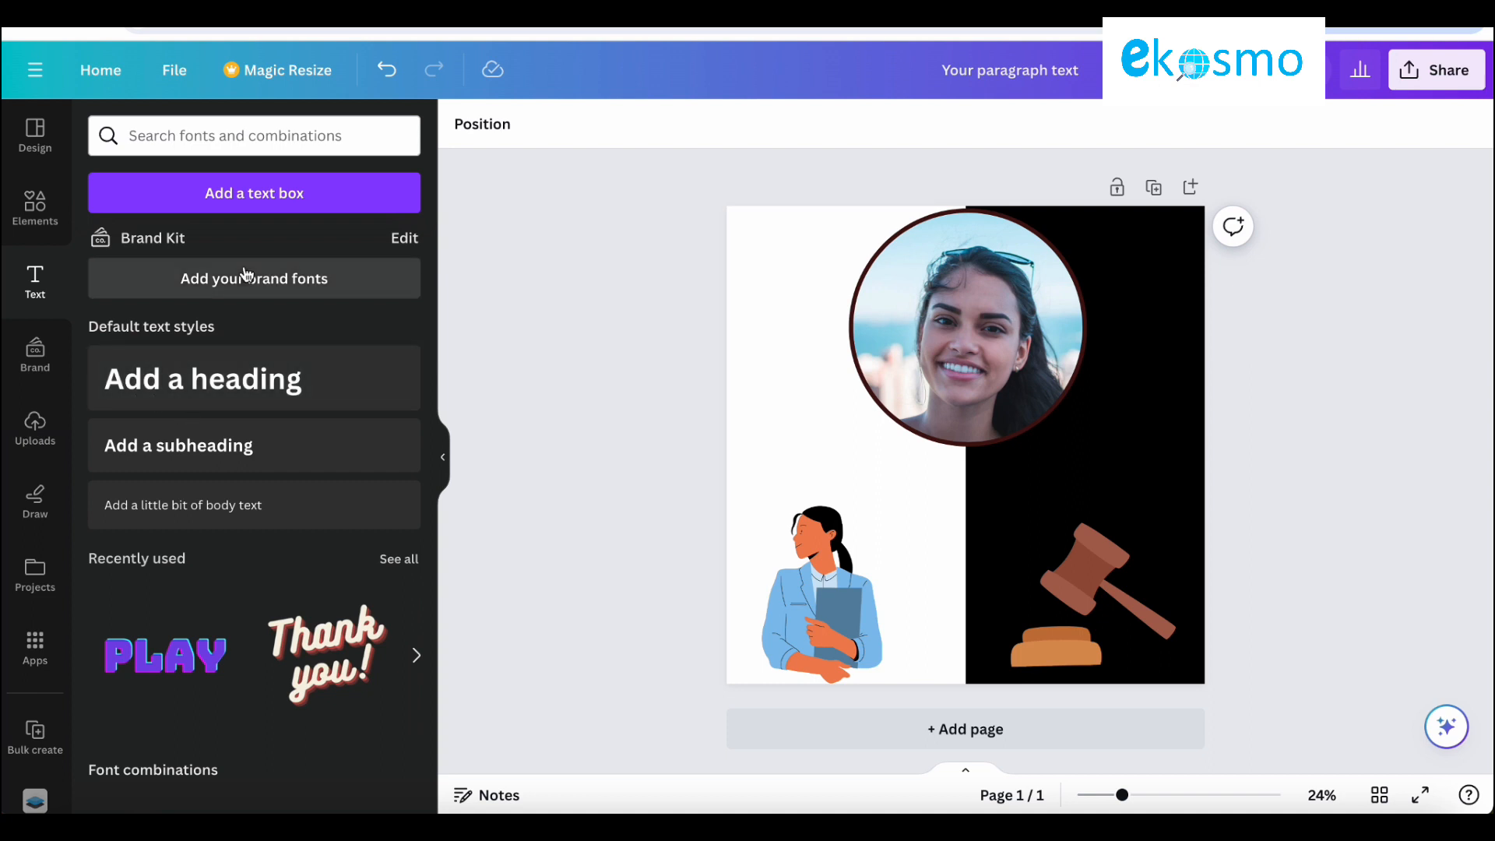
{"action": "left_click", "coordinate": [220, 377]}
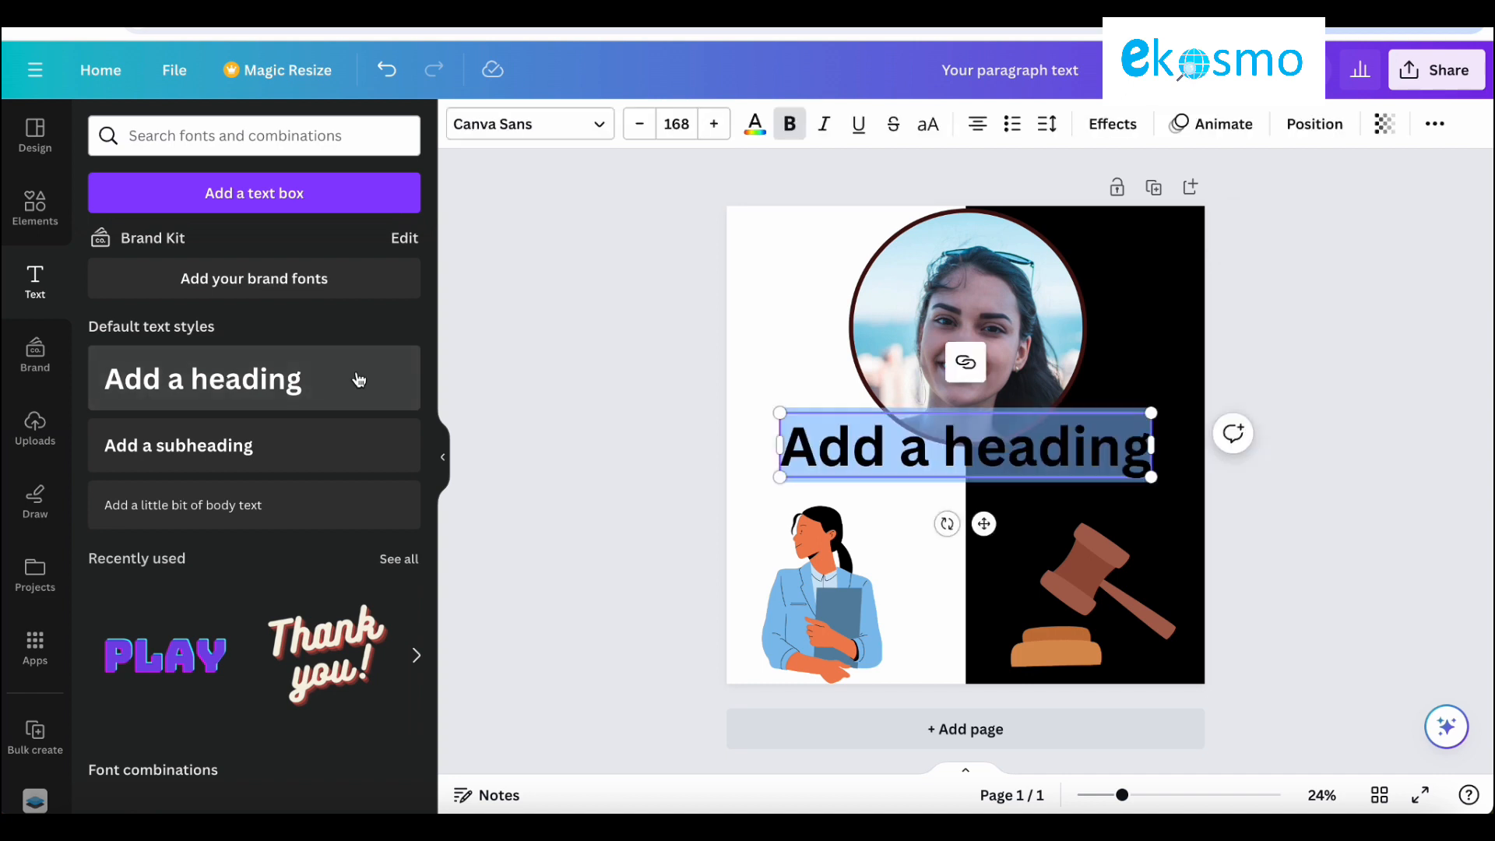
{"action": "left_click", "coordinate": [1090, 447]}
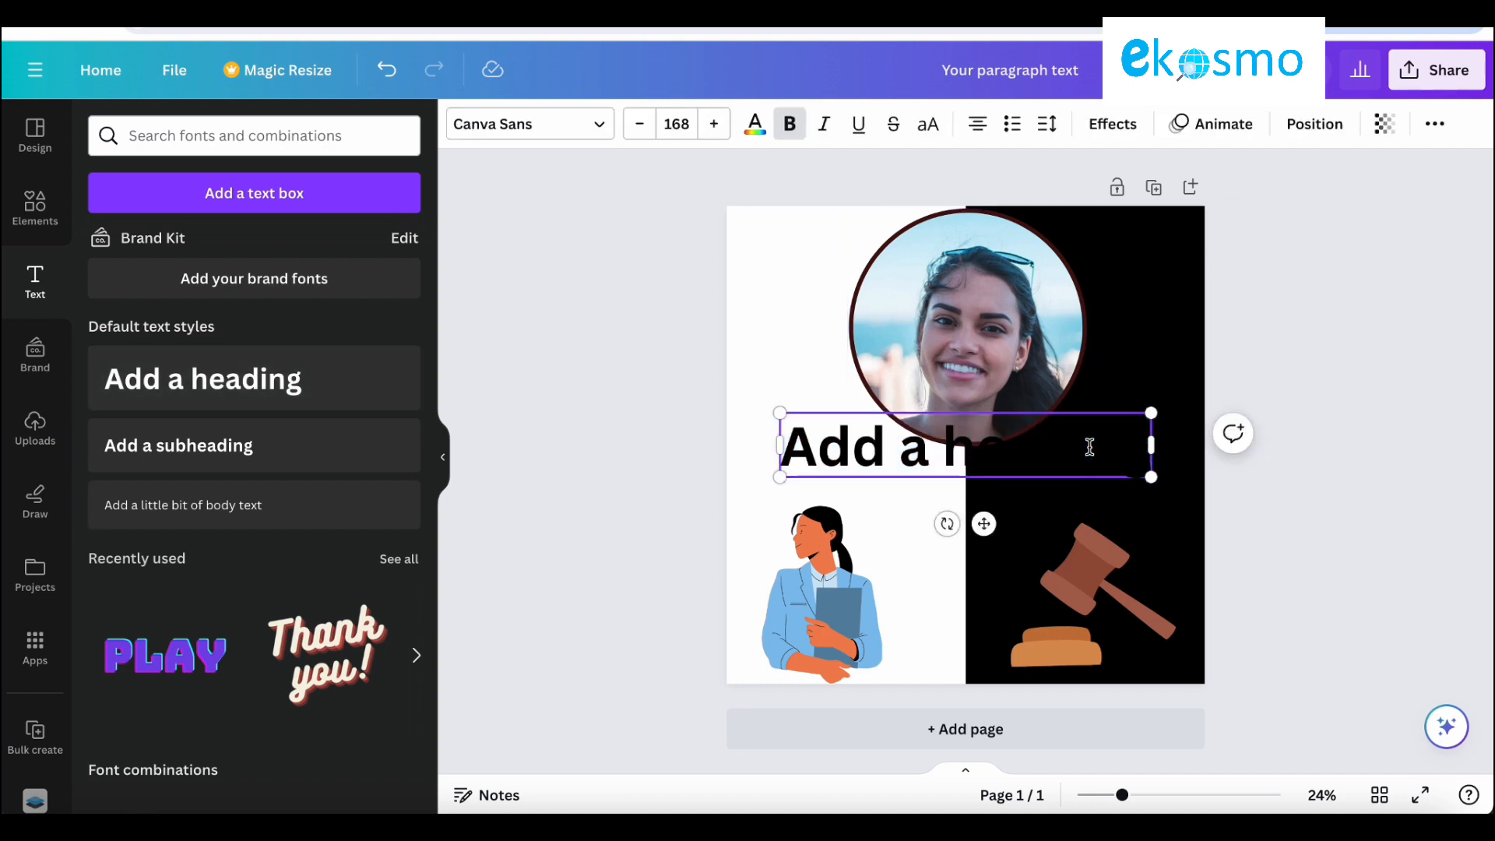
{"action": "triple_click", "coordinate": [1089, 447]}
{"action": "key", "text": "BackSpace"}
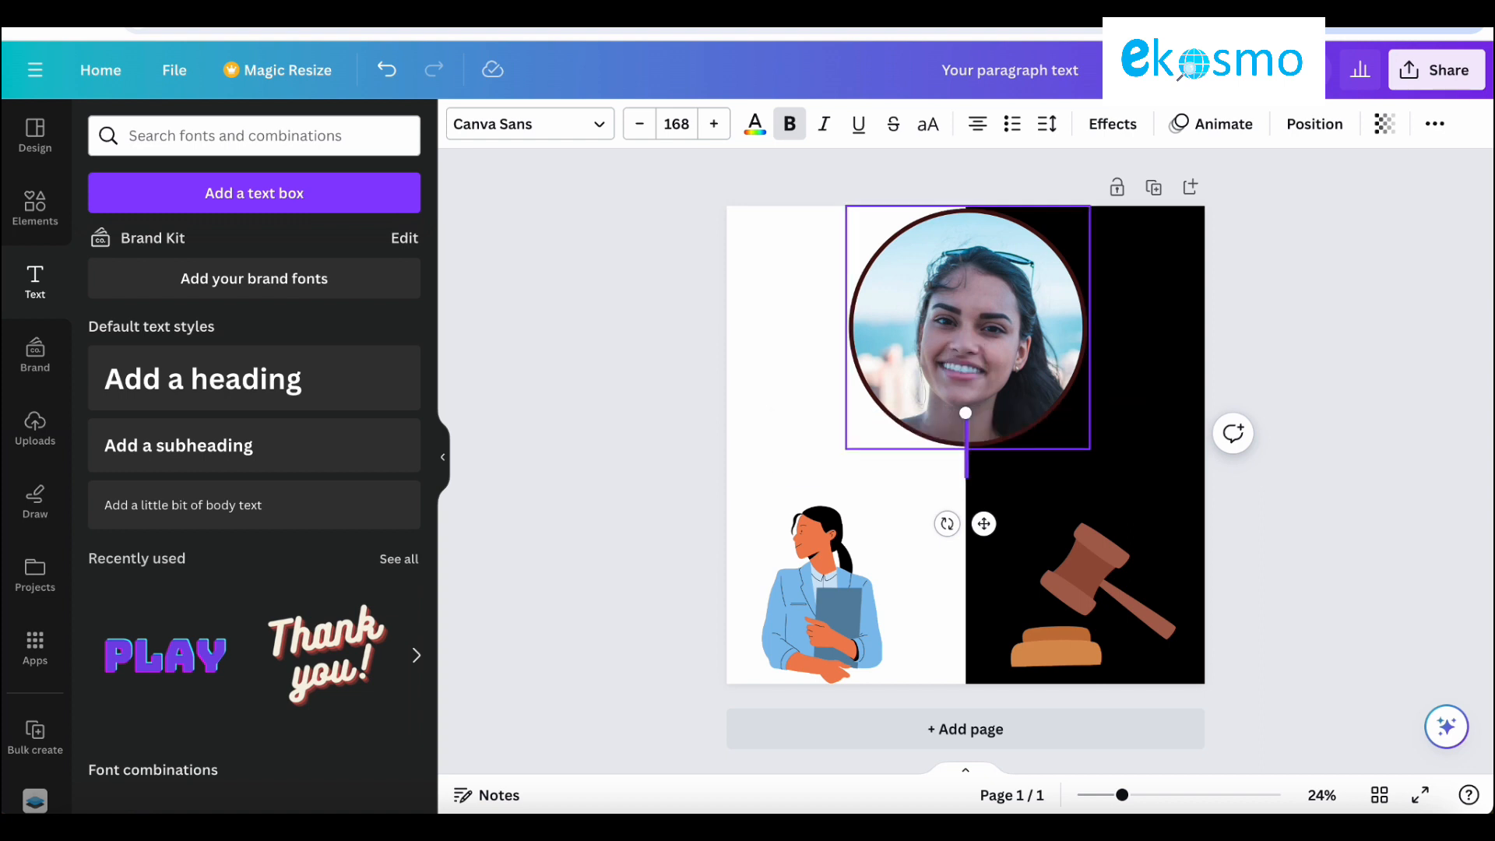
{"action": "type", "text": "L"}
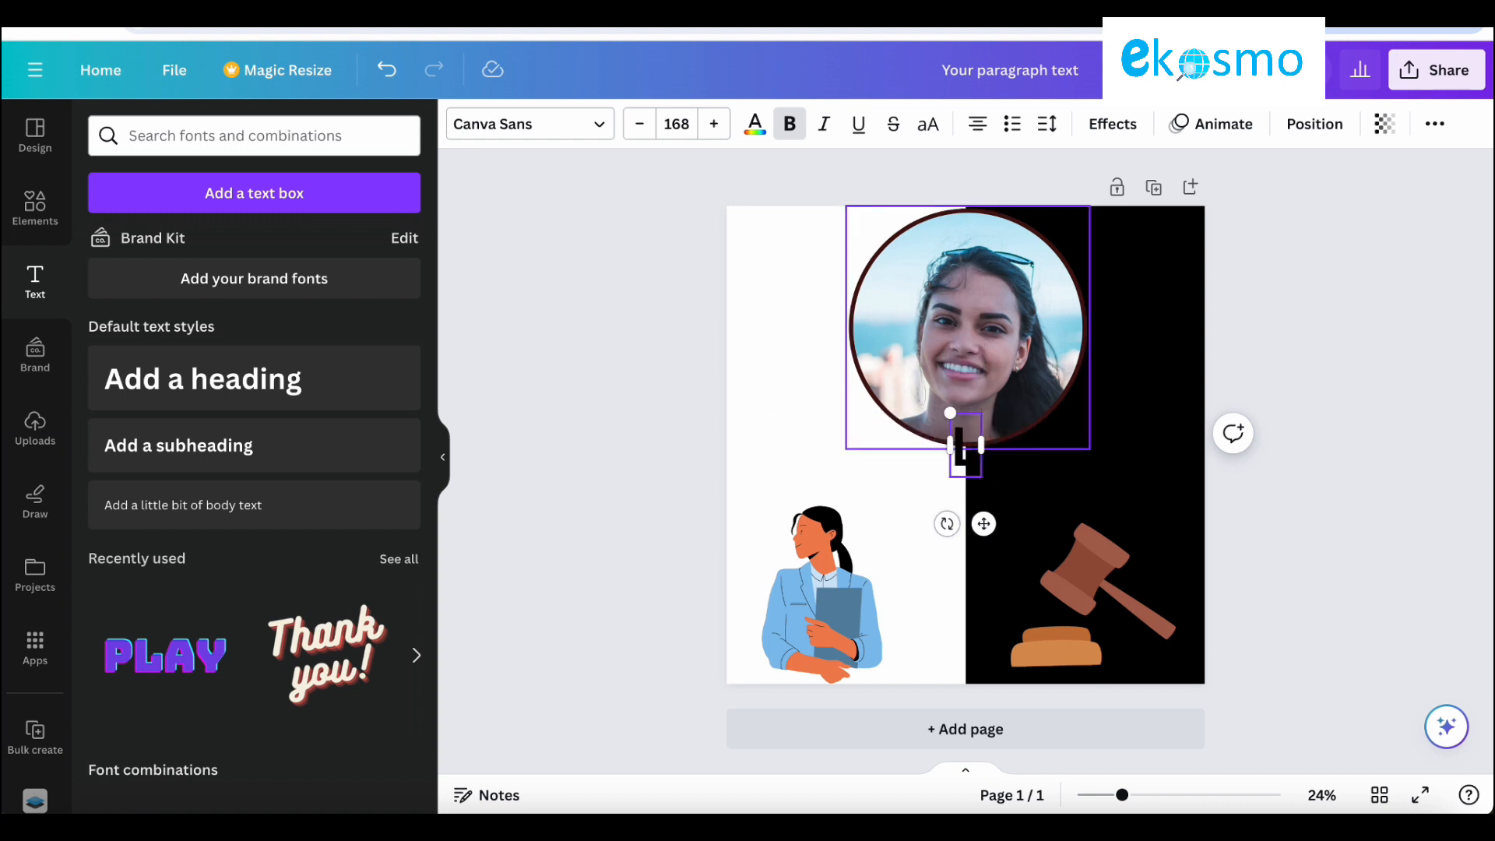
{"action": "type", "text": "aWYE"}
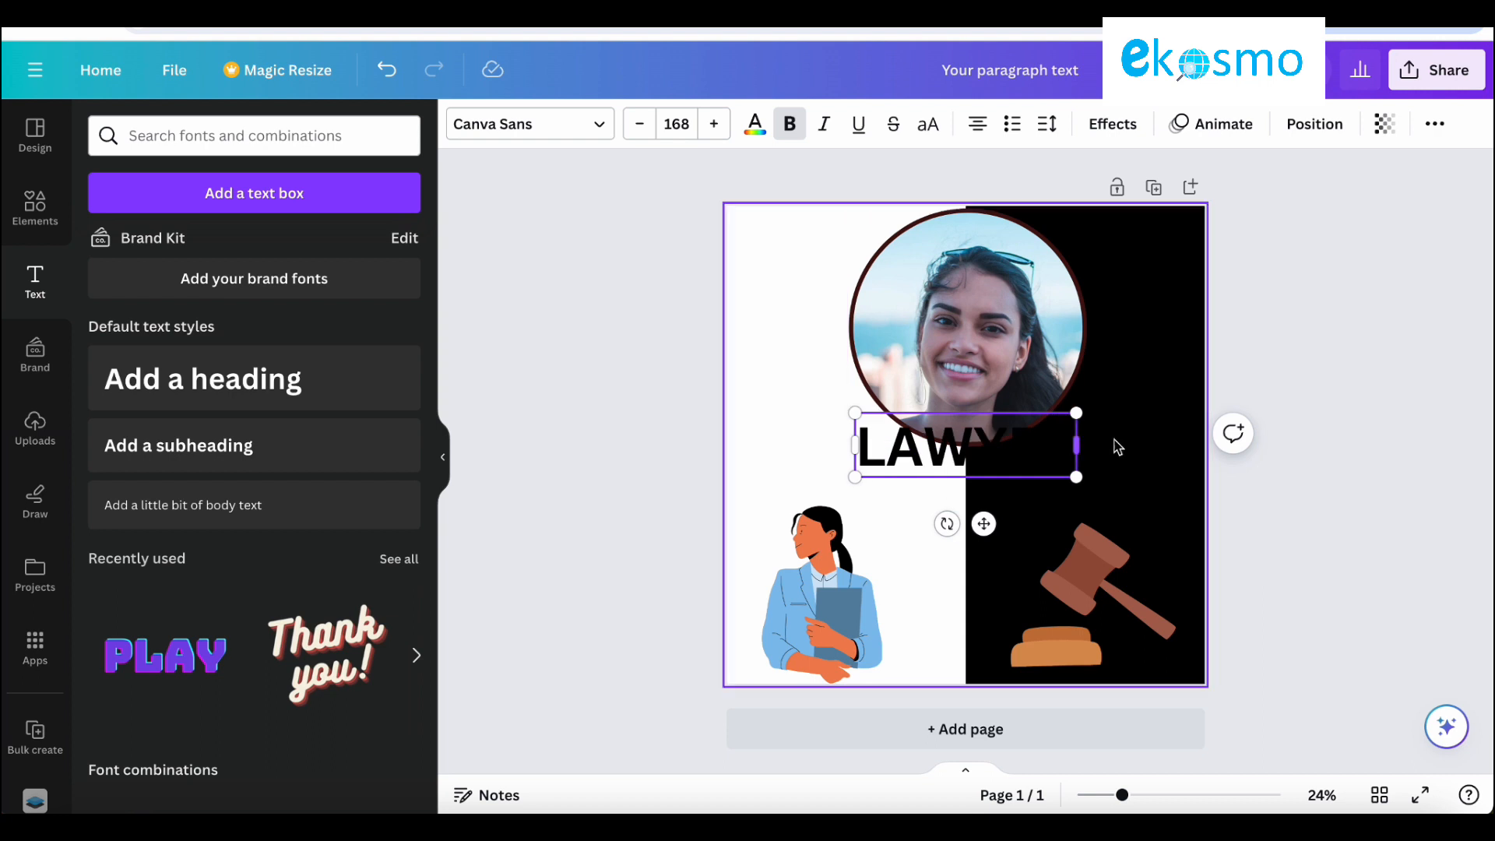
{"action": "left_click", "coordinate": [1132, 429]}
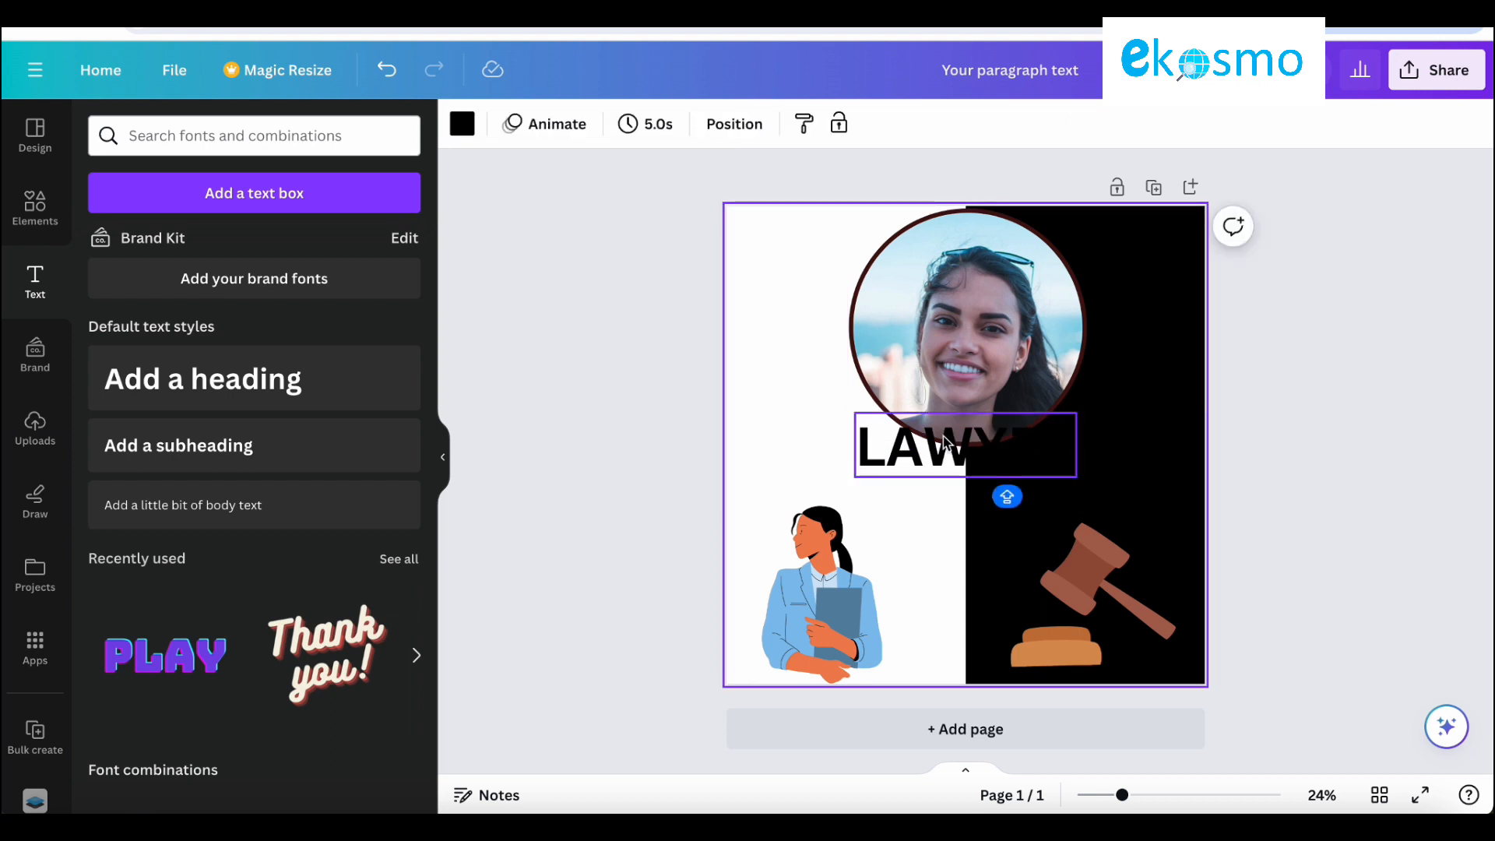
{"action": "left_click_drag", "start_coordinate": [942, 436], "coordinate": [943, 474]}
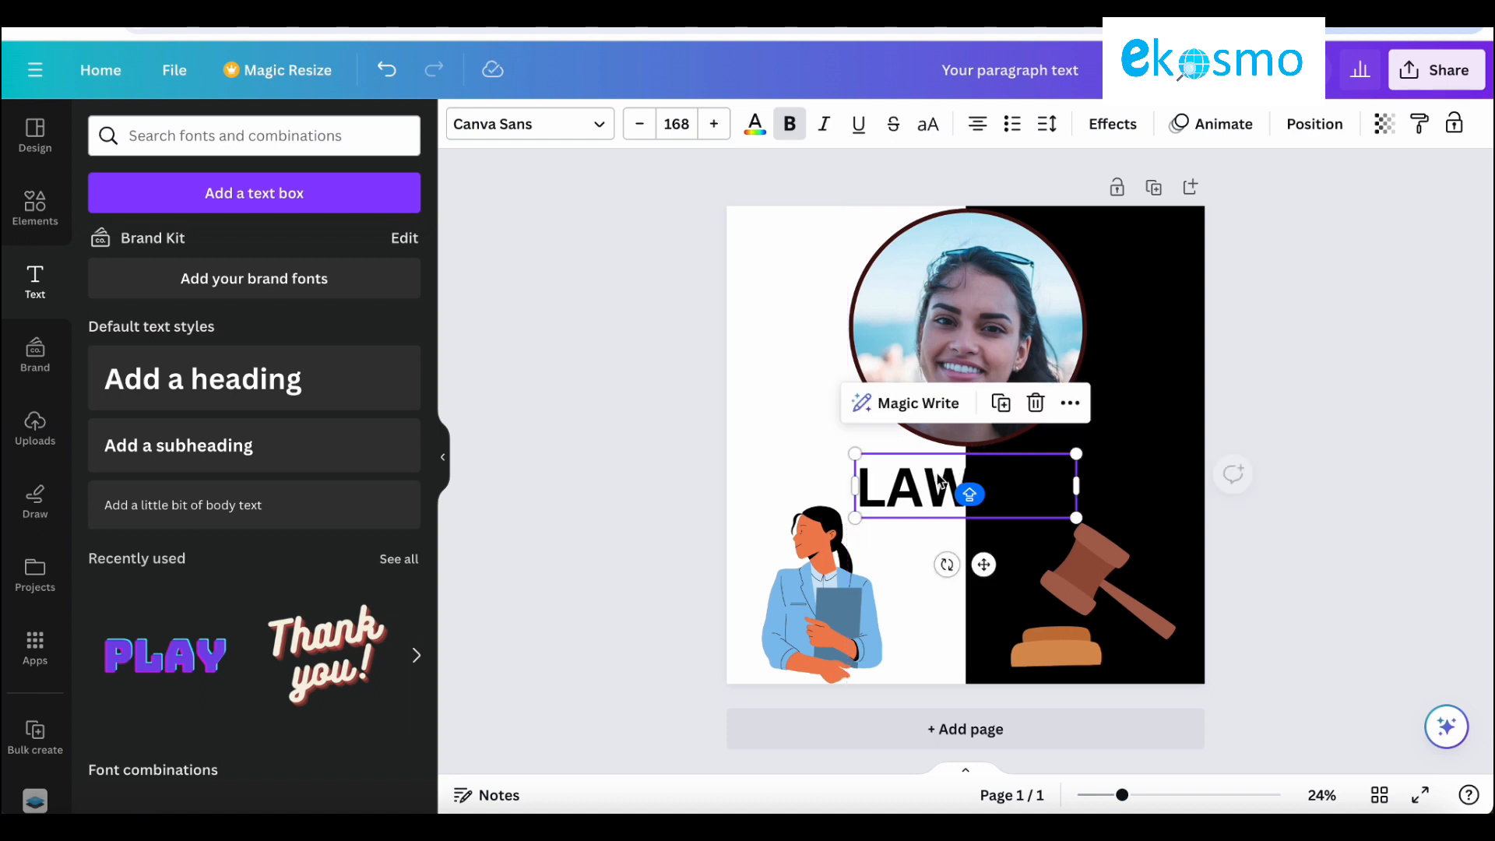
Step: Set the text colour of the whole "LAWYER" heading to white
{"action": "double_click", "coordinate": [1008, 483]}
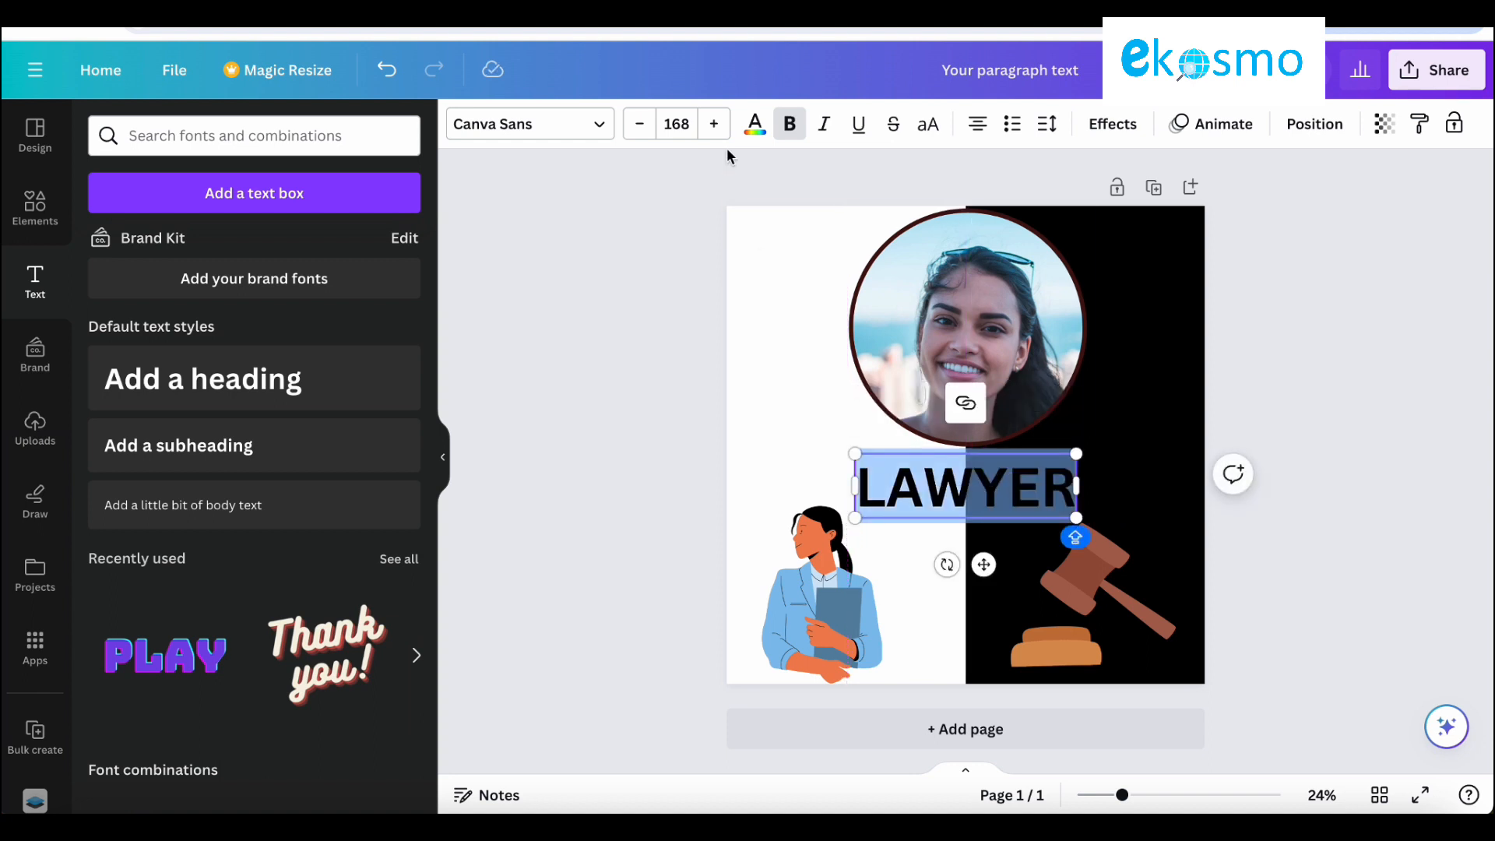
{"action": "left_click", "coordinate": [756, 126]}
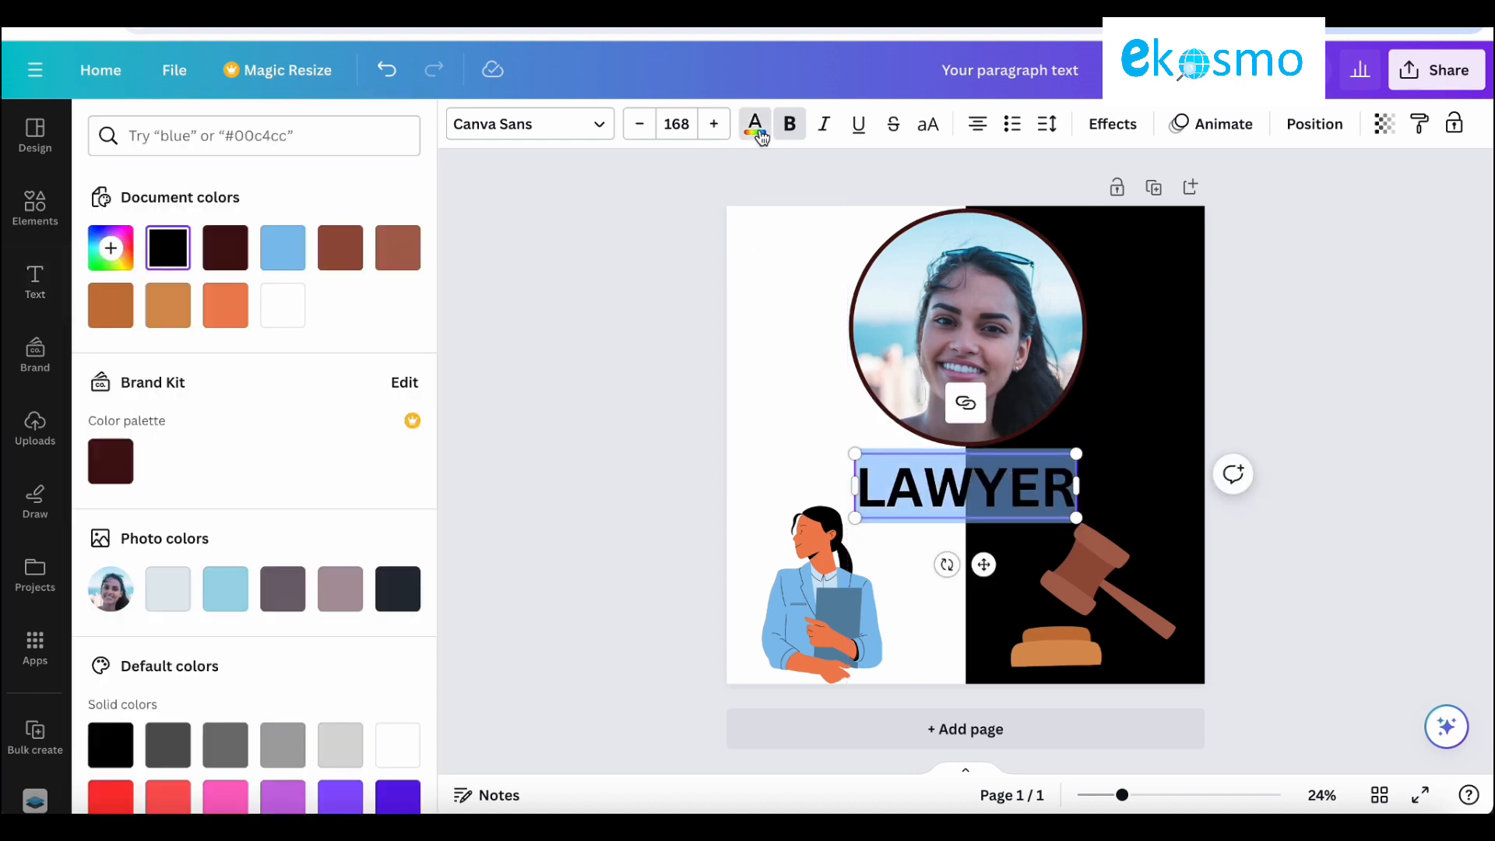
{"action": "left_click", "coordinate": [300, 307]}
Step: Recolour only the letters "LAW" over the white half of the page black
{"action": "left_click", "coordinate": [980, 476]}
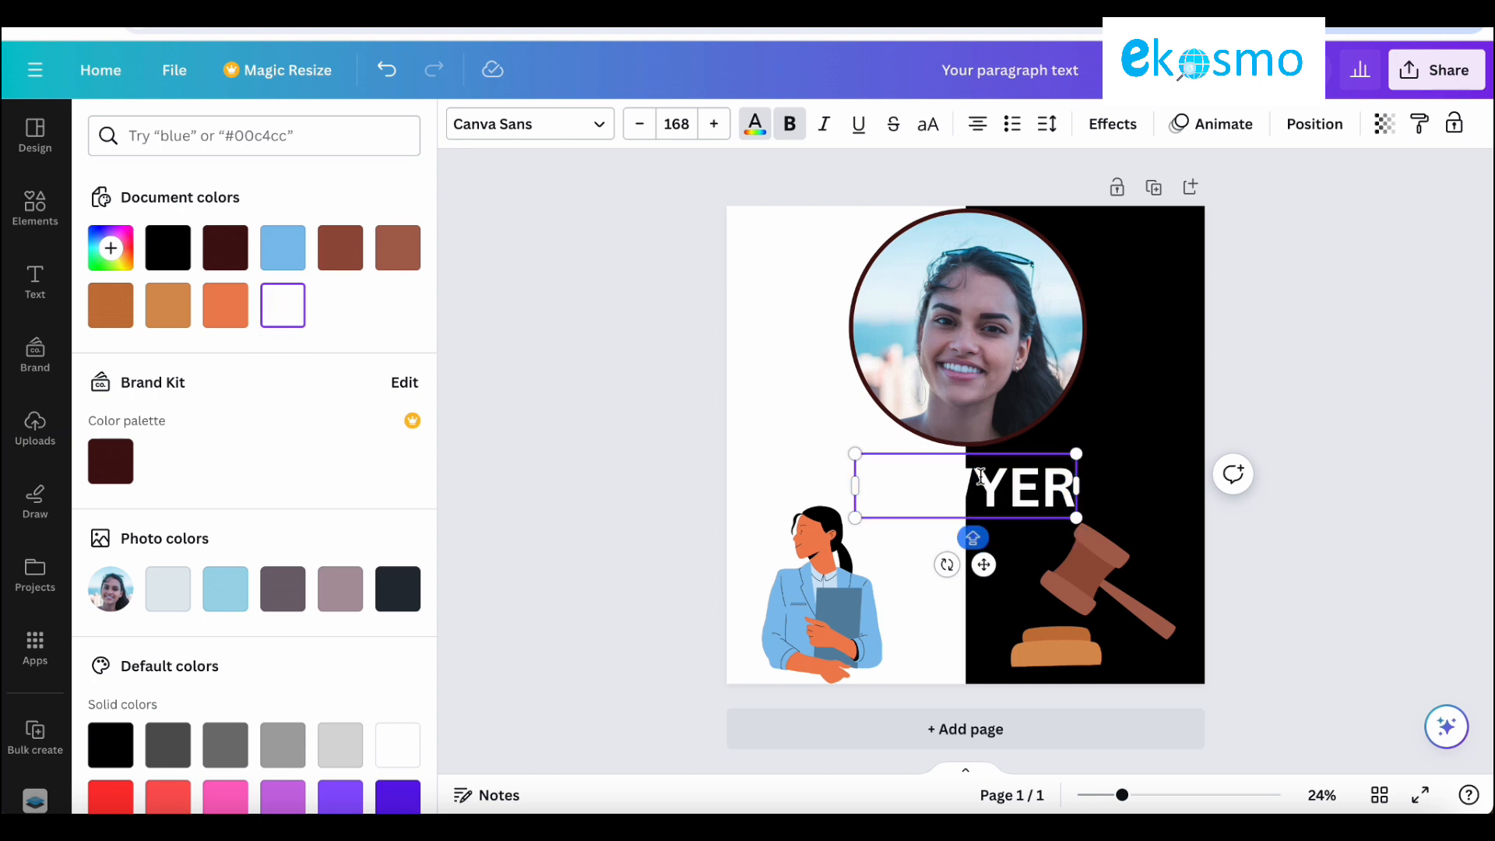
{"action": "double_click", "coordinate": [980, 477]}
{"action": "left_click", "coordinate": [978, 478]}
{"action": "left_click_drag", "start_coordinate": [976, 484], "coordinate": [865, 489]}
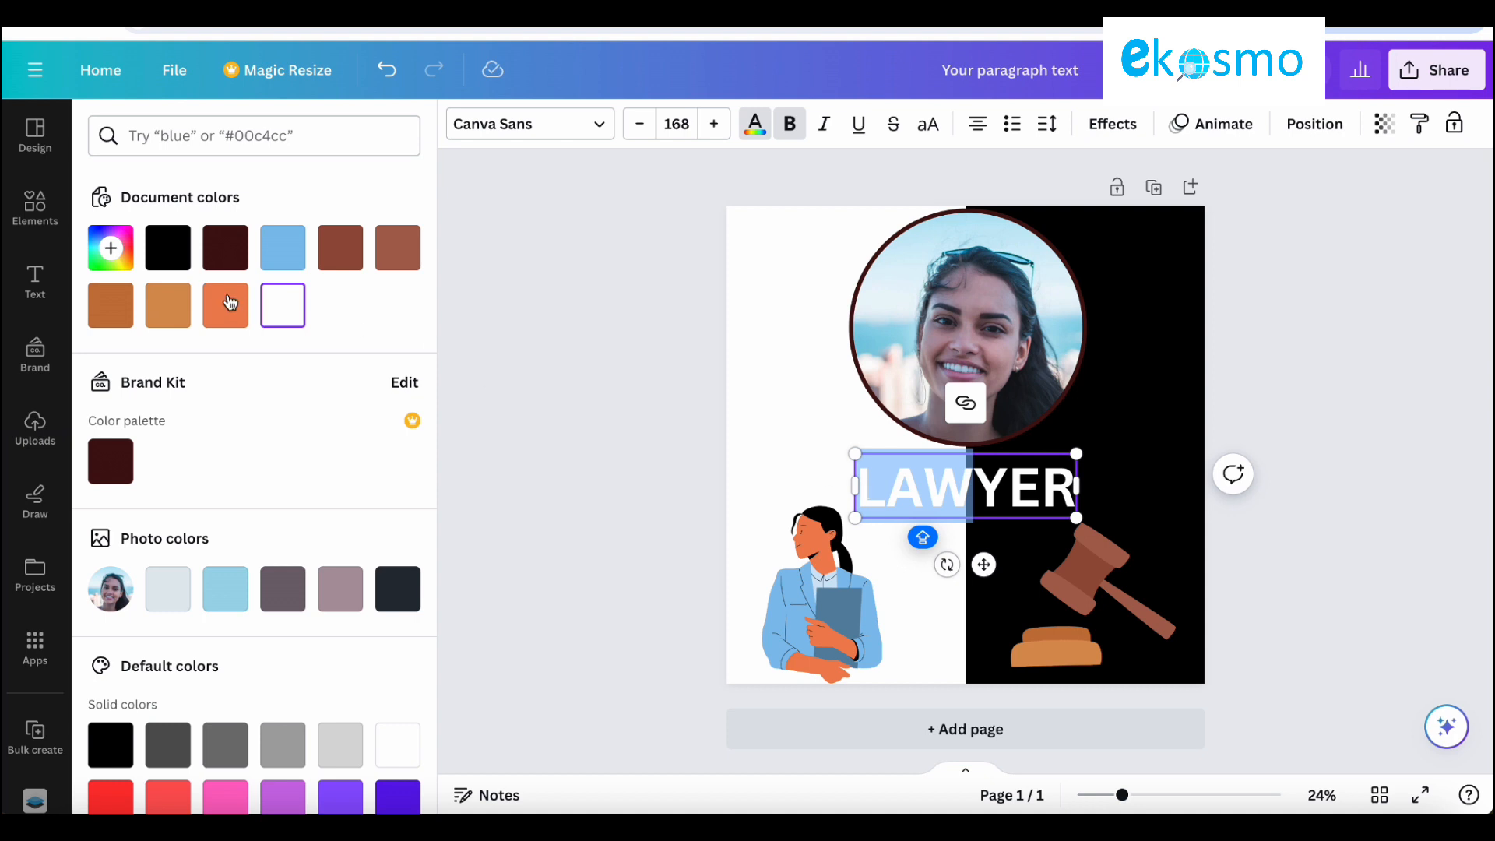
{"action": "left_click", "coordinate": [167, 248]}
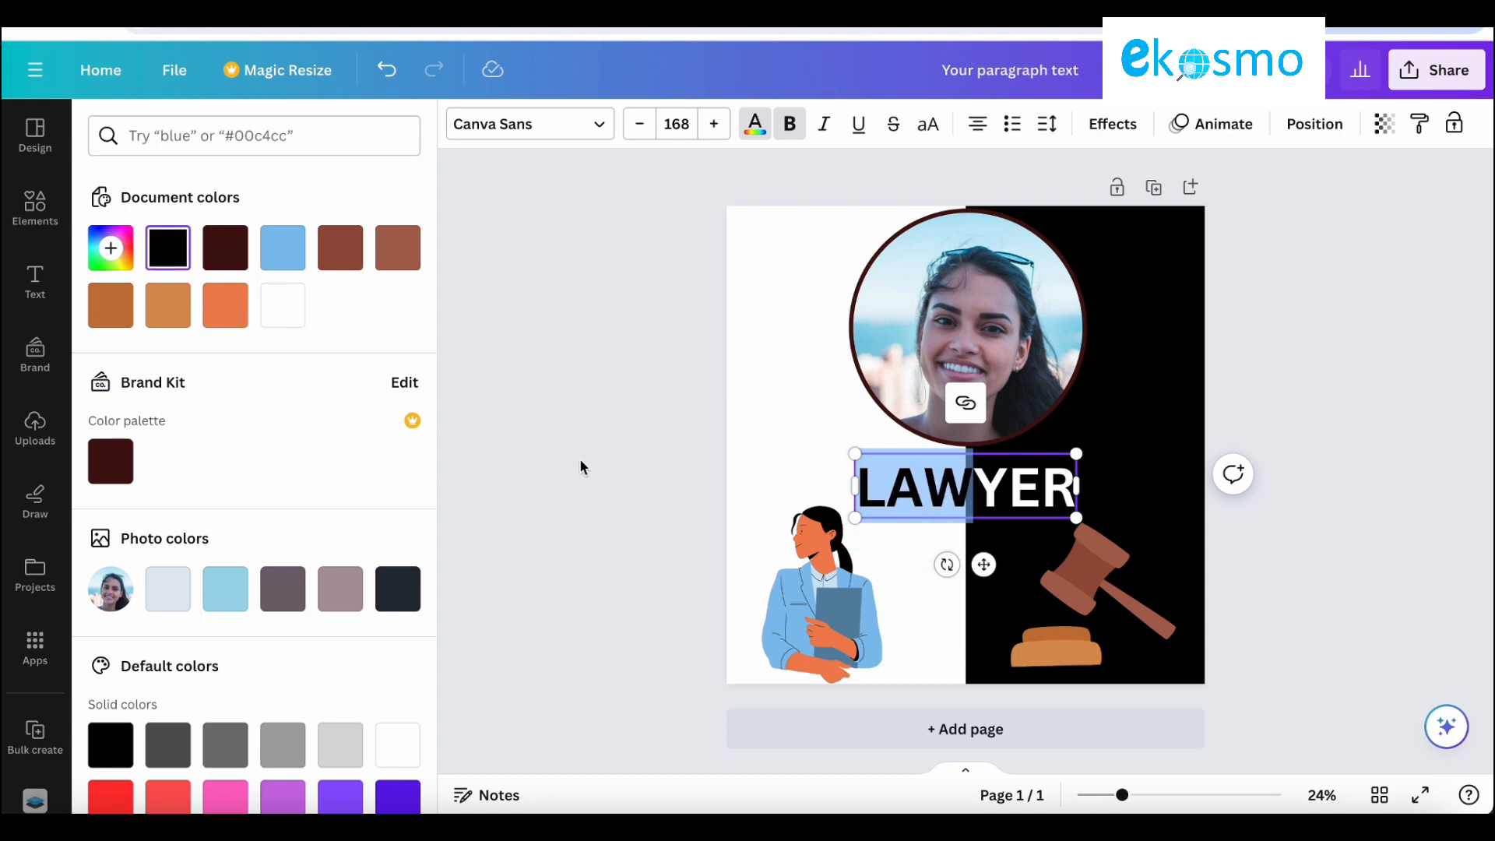
{"action": "left_click", "coordinate": [580, 459]}
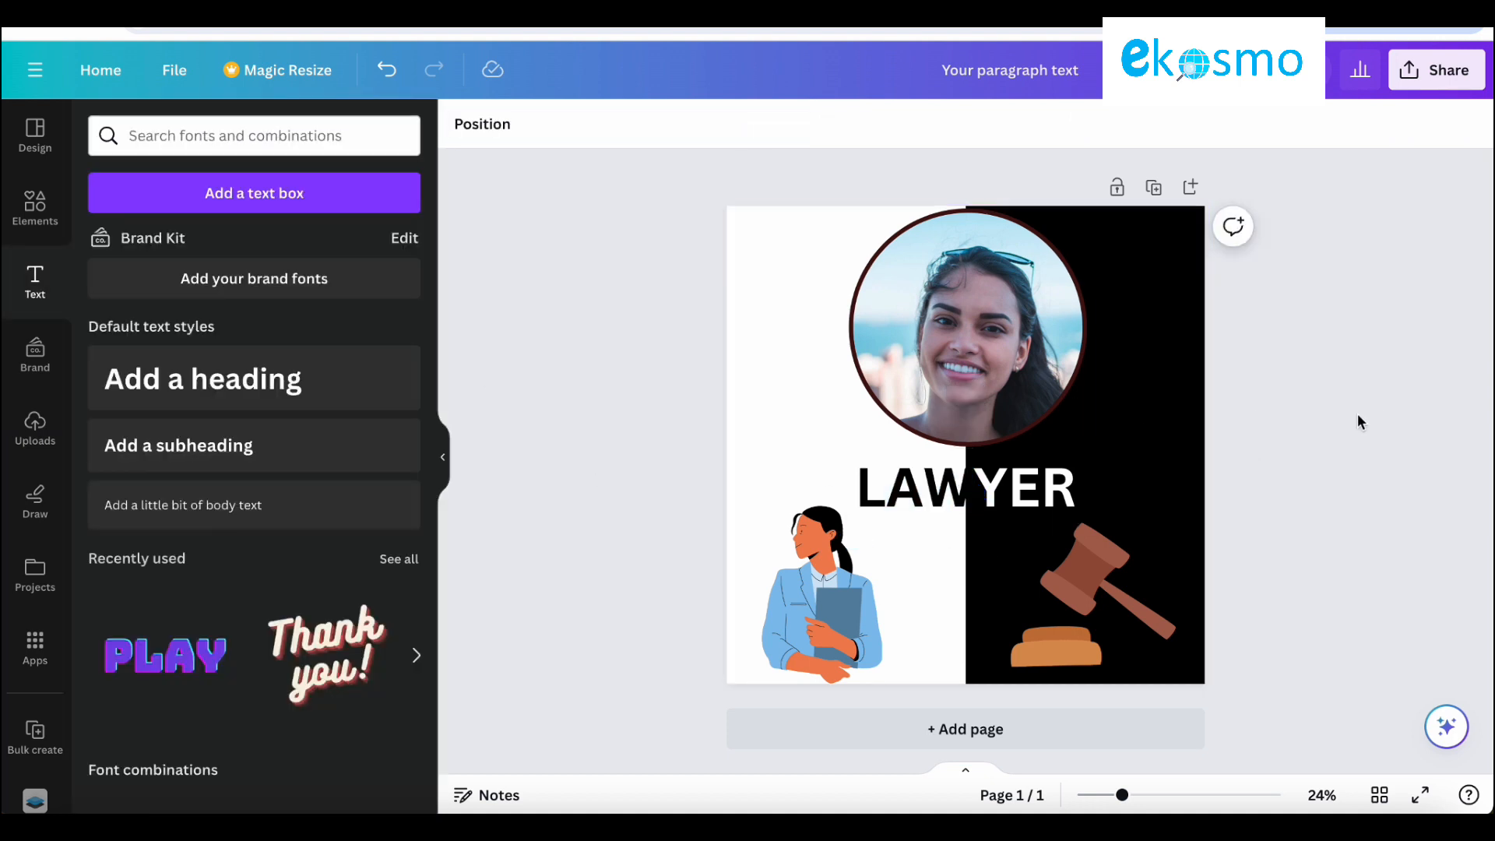
Step: Increase the "LAWYER" heading's font size to 253 and shift it slightly up and to the left beneath the photo
{"action": "left_click", "coordinate": [983, 470]}
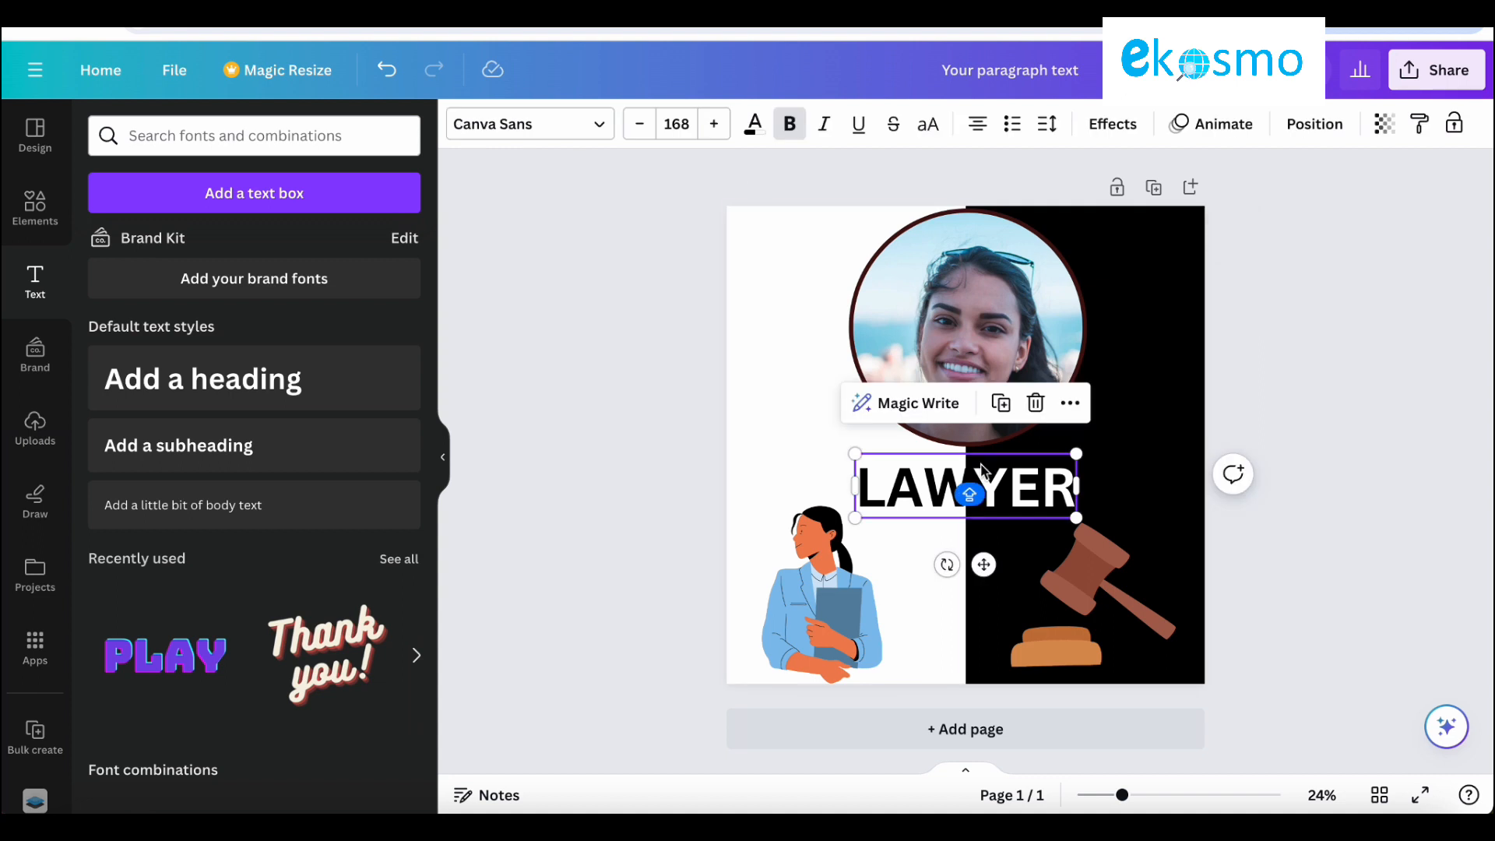
{"action": "left_click", "coordinate": [714, 127]}
{"action": "left_click", "coordinate": [714, 127]}
{"action": "left_click", "coordinate": [714, 127]}
{"action": "left_click", "coordinate": [714, 127]}
{"action": "left_click", "coordinate": [714, 127]}
{"action": "left_click", "coordinate": [714, 126]}
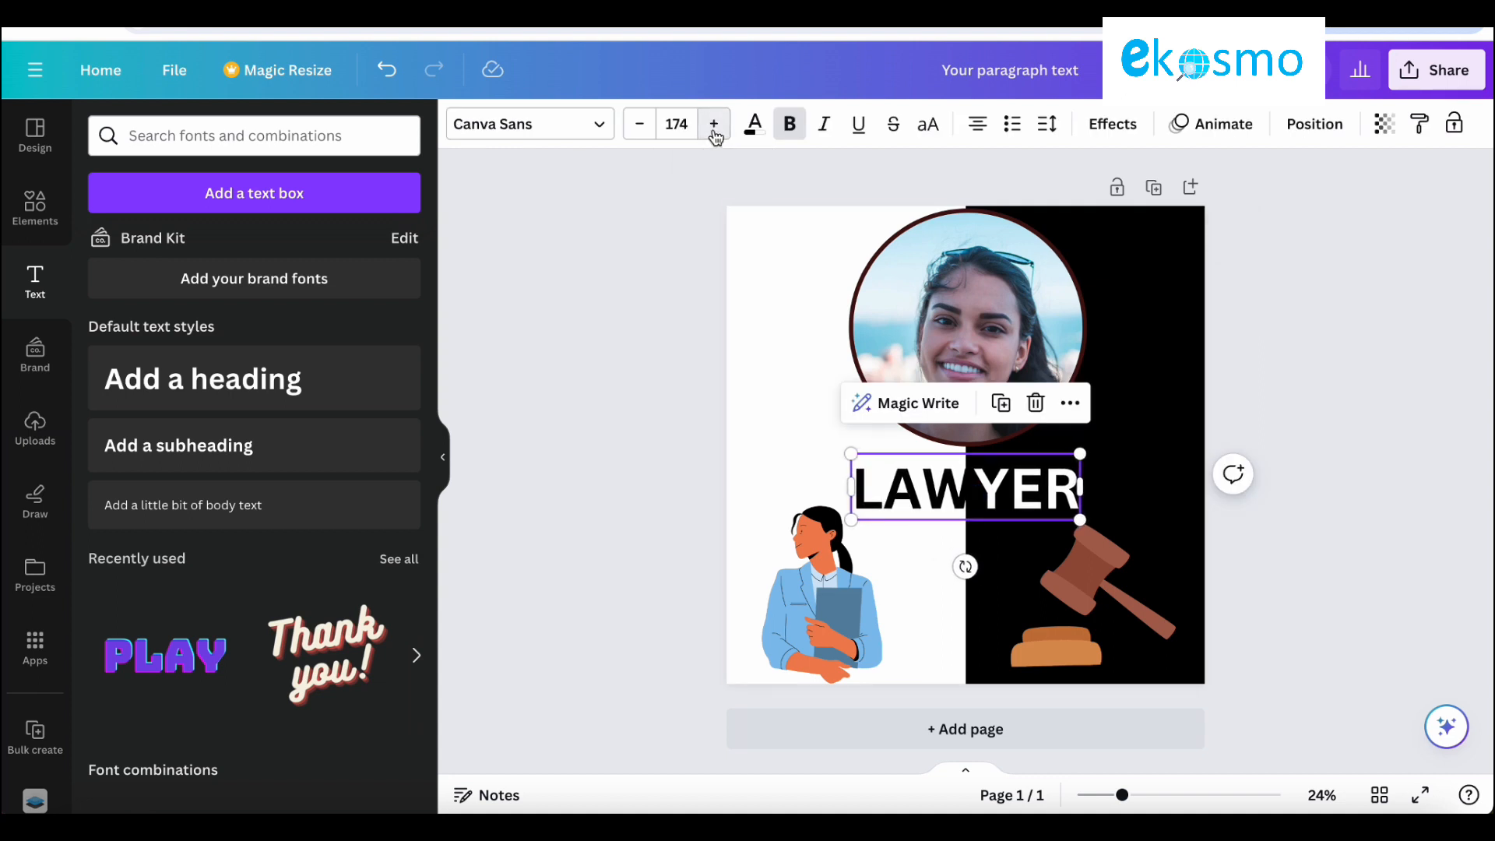
{"action": "left_click", "coordinate": [714, 127]}
{"action": "left_click", "coordinate": [714, 126]}
{"action": "left_click", "coordinate": [714, 127]}
{"action": "left_click", "coordinate": [714, 127]}
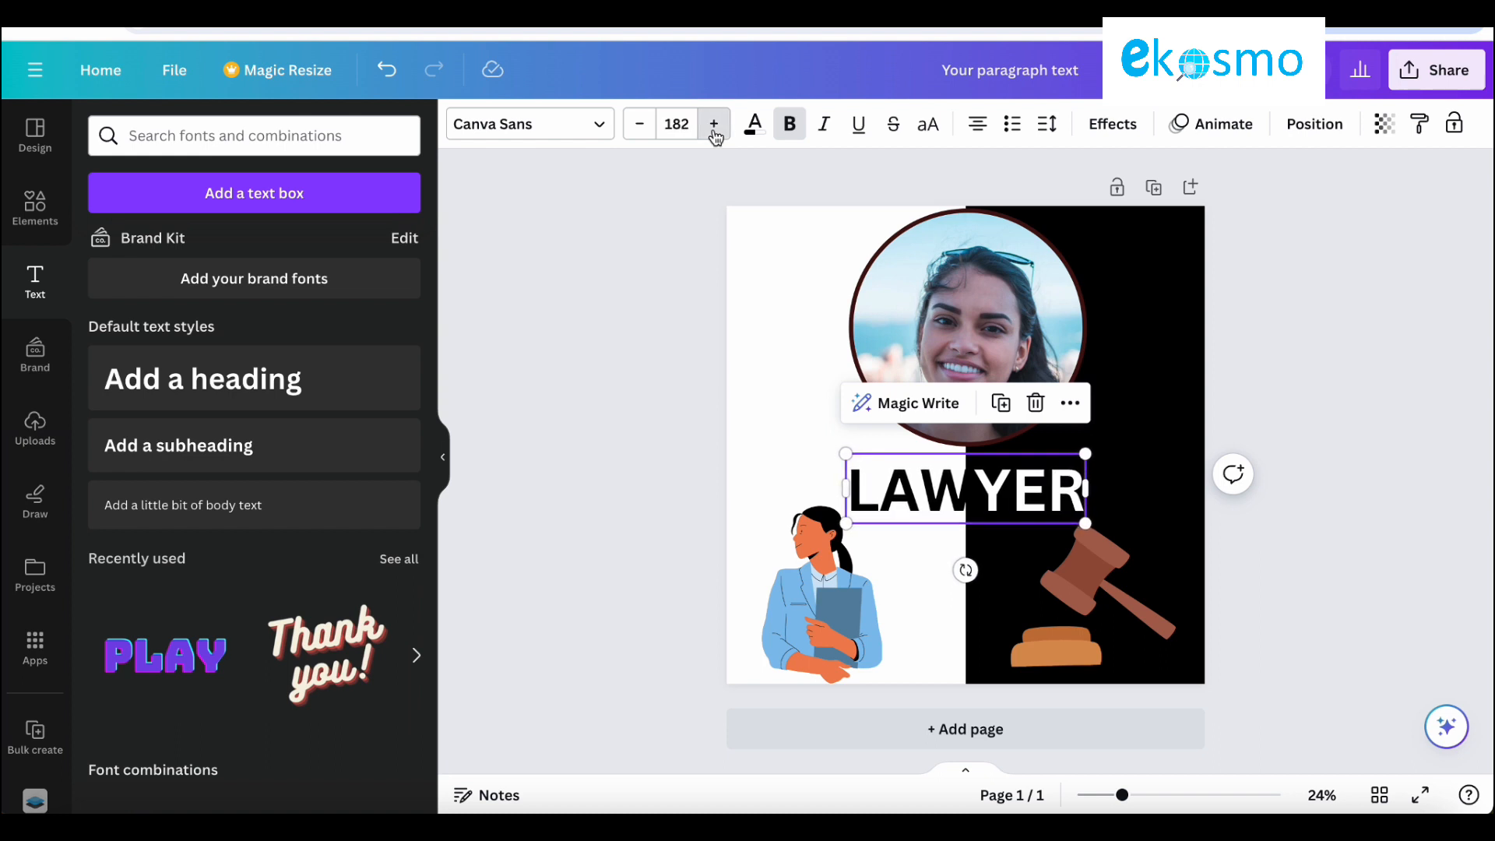
{"action": "left_click", "coordinate": [714, 125]}
{"action": "left_click", "coordinate": [714, 124]}
{"action": "left_click", "coordinate": [714, 125]}
{"action": "left_click", "coordinate": [714, 125]}
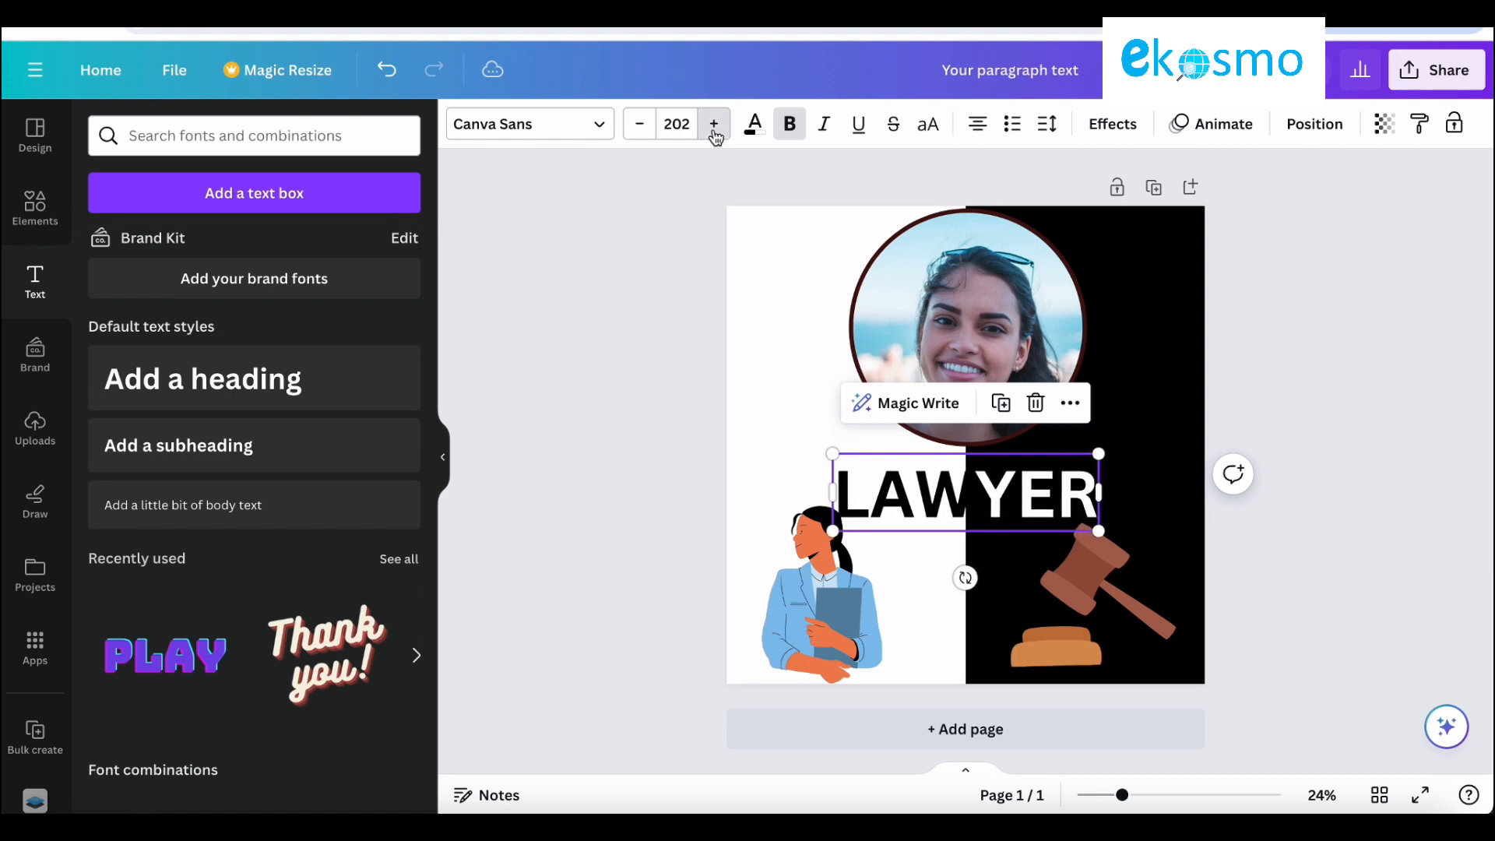
{"action": "left_click", "coordinate": [714, 129]}
{"action": "left_click", "coordinate": [714, 129]}
{"action": "left_click", "coordinate": [714, 129]}
{"action": "left_click", "coordinate": [714, 129]}
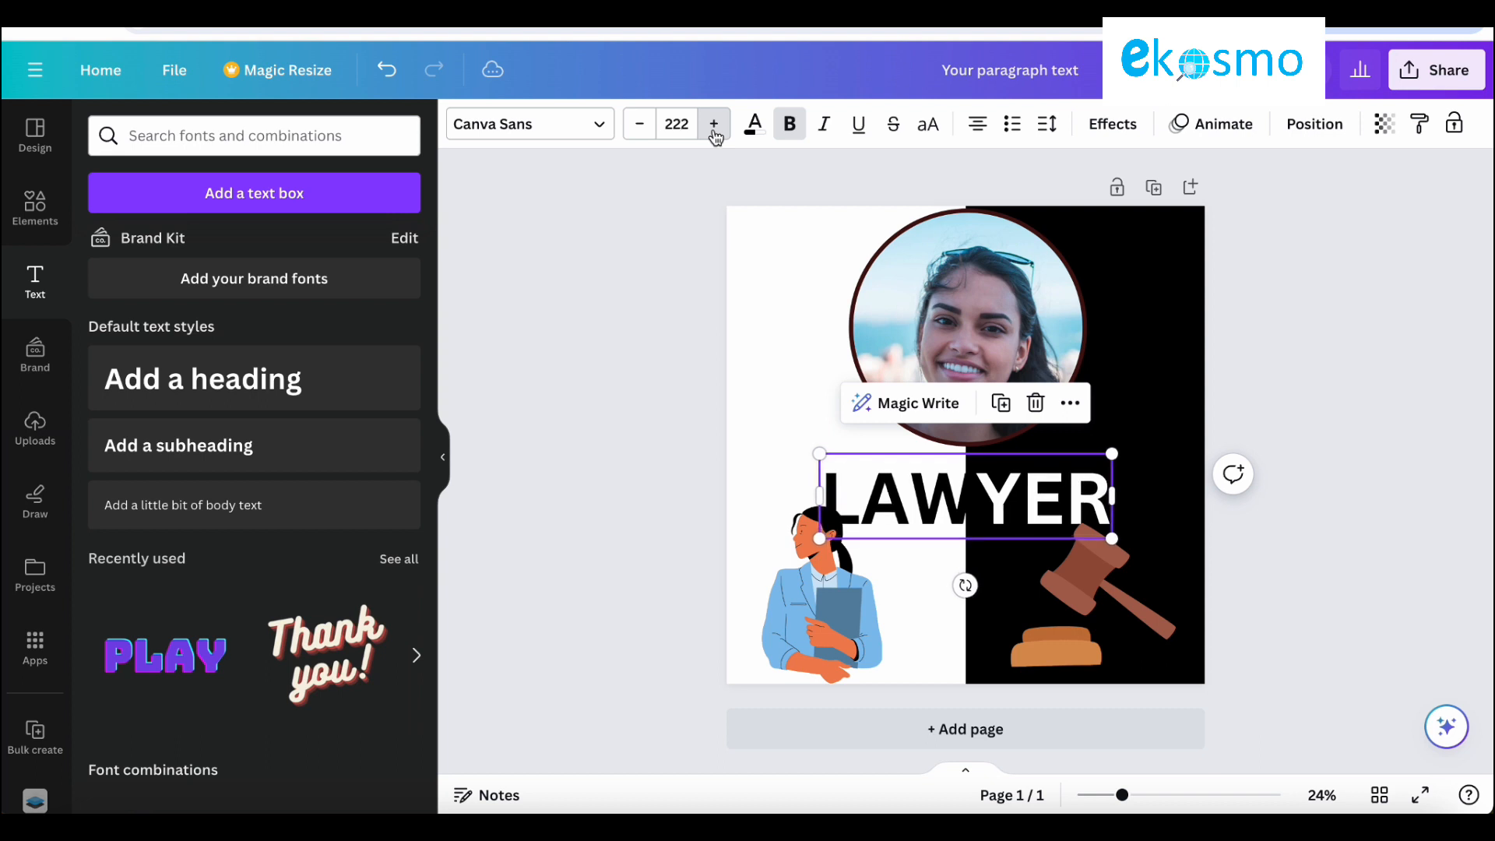
{"action": "left_click", "coordinate": [714, 127]}
{"action": "left_click", "coordinate": [714, 127]}
{"action": "left_click", "coordinate": [714, 127]}
{"action": "left_click", "coordinate": [714, 127]}
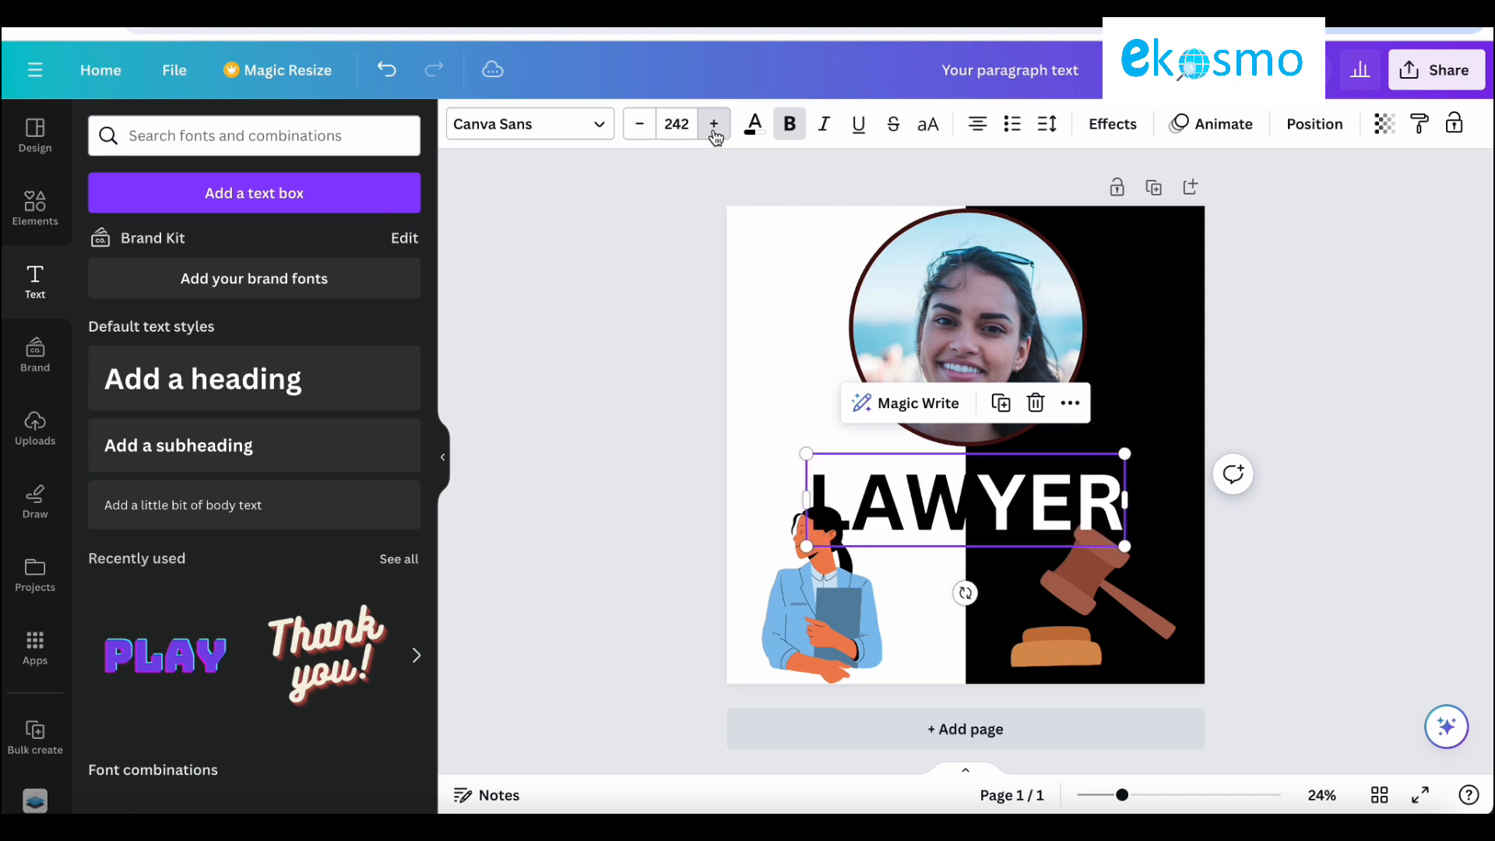
{"action": "left_click", "coordinate": [714, 127]}
{"action": "left_click", "coordinate": [714, 126]}
{"action": "left_click", "coordinate": [714, 126]}
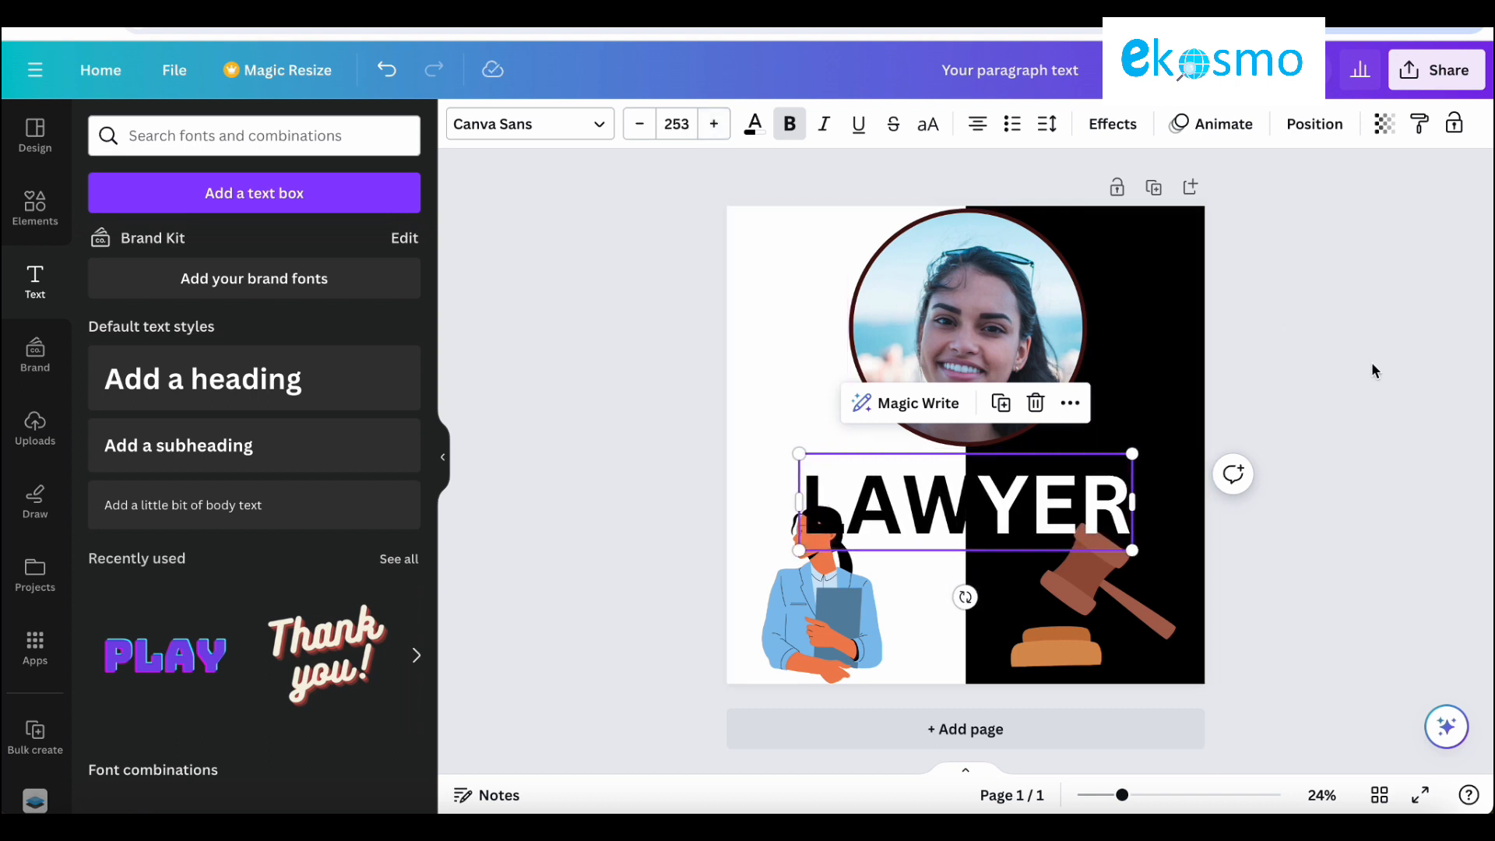
{"action": "left_click_drag", "start_coordinate": [1001, 517], "coordinate": [1034, 487]}
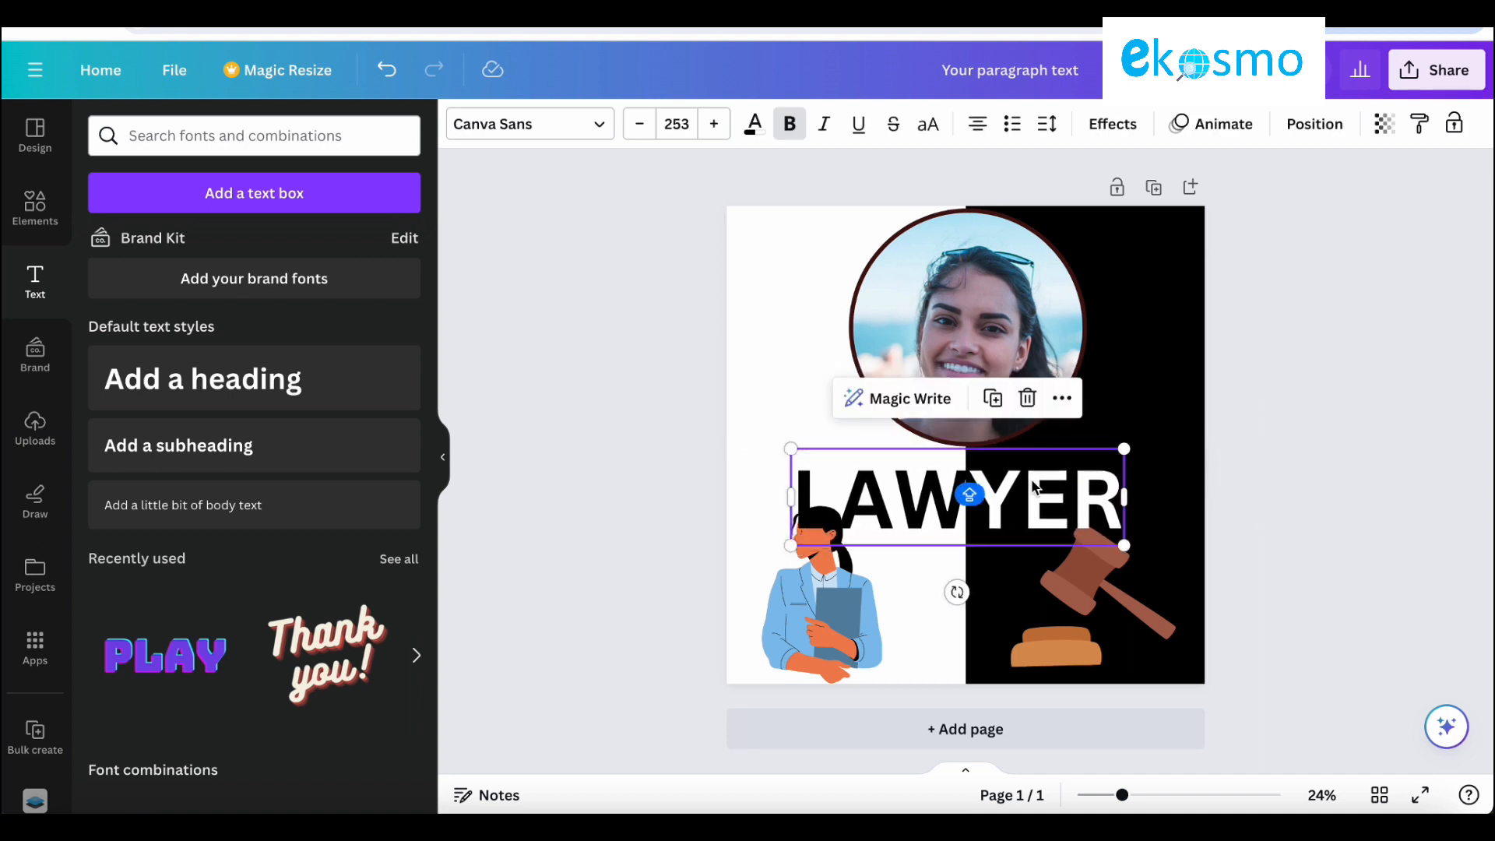
{"action": "left_click", "coordinate": [1410, 470]}
Step: Shrink the woman and gavel graphics and position them beneath the "LAWYER" heading, each on its own half of the page
{"action": "left_click", "coordinate": [839, 636]}
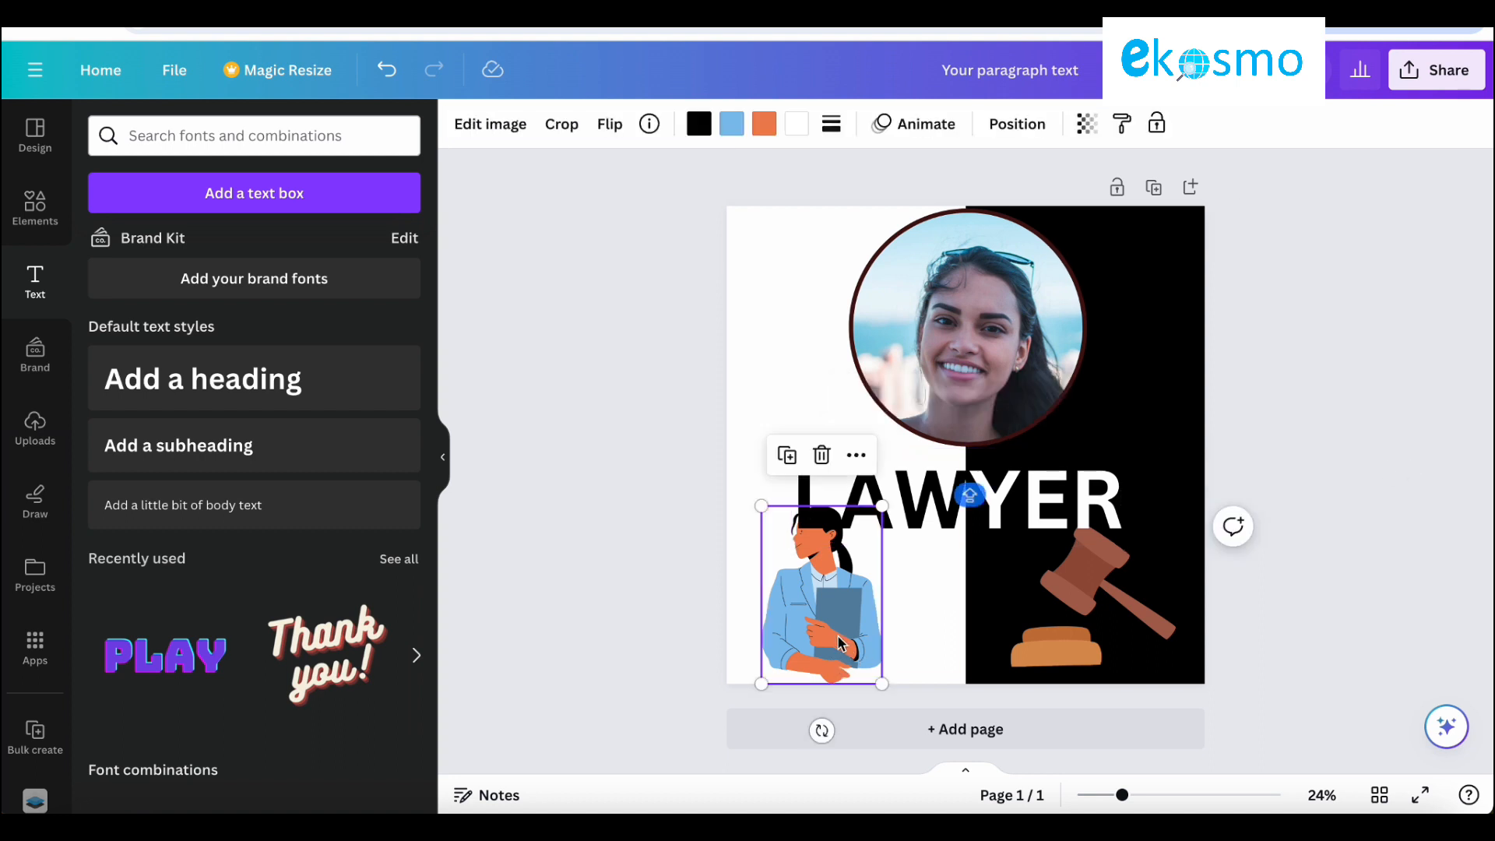
{"action": "left_click_drag", "start_coordinate": [881, 505], "coordinate": [852, 550]}
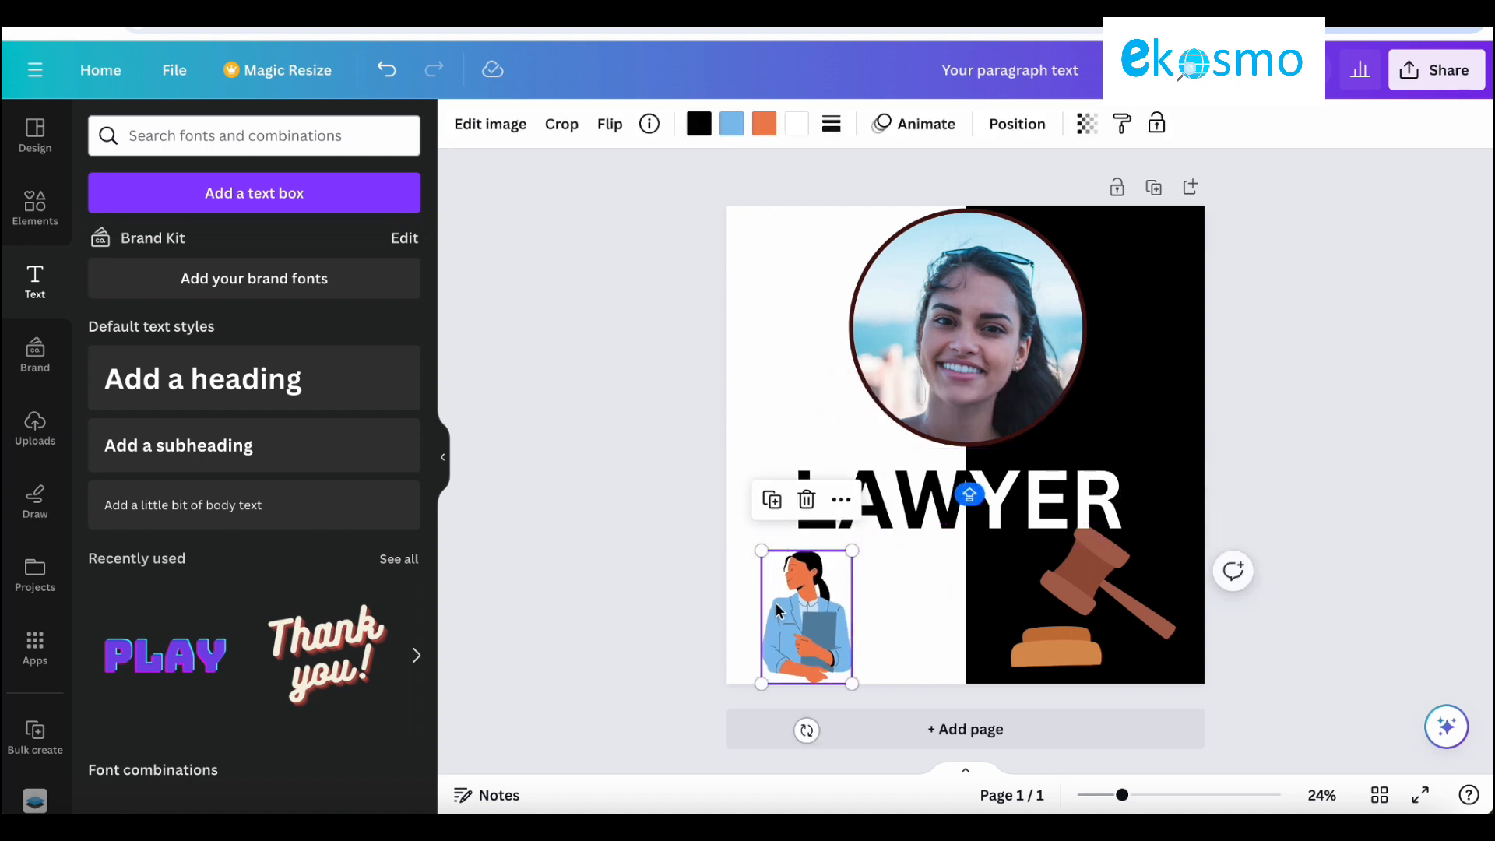
{"action": "left_click_drag", "start_coordinate": [776, 609], "coordinate": [832, 611]}
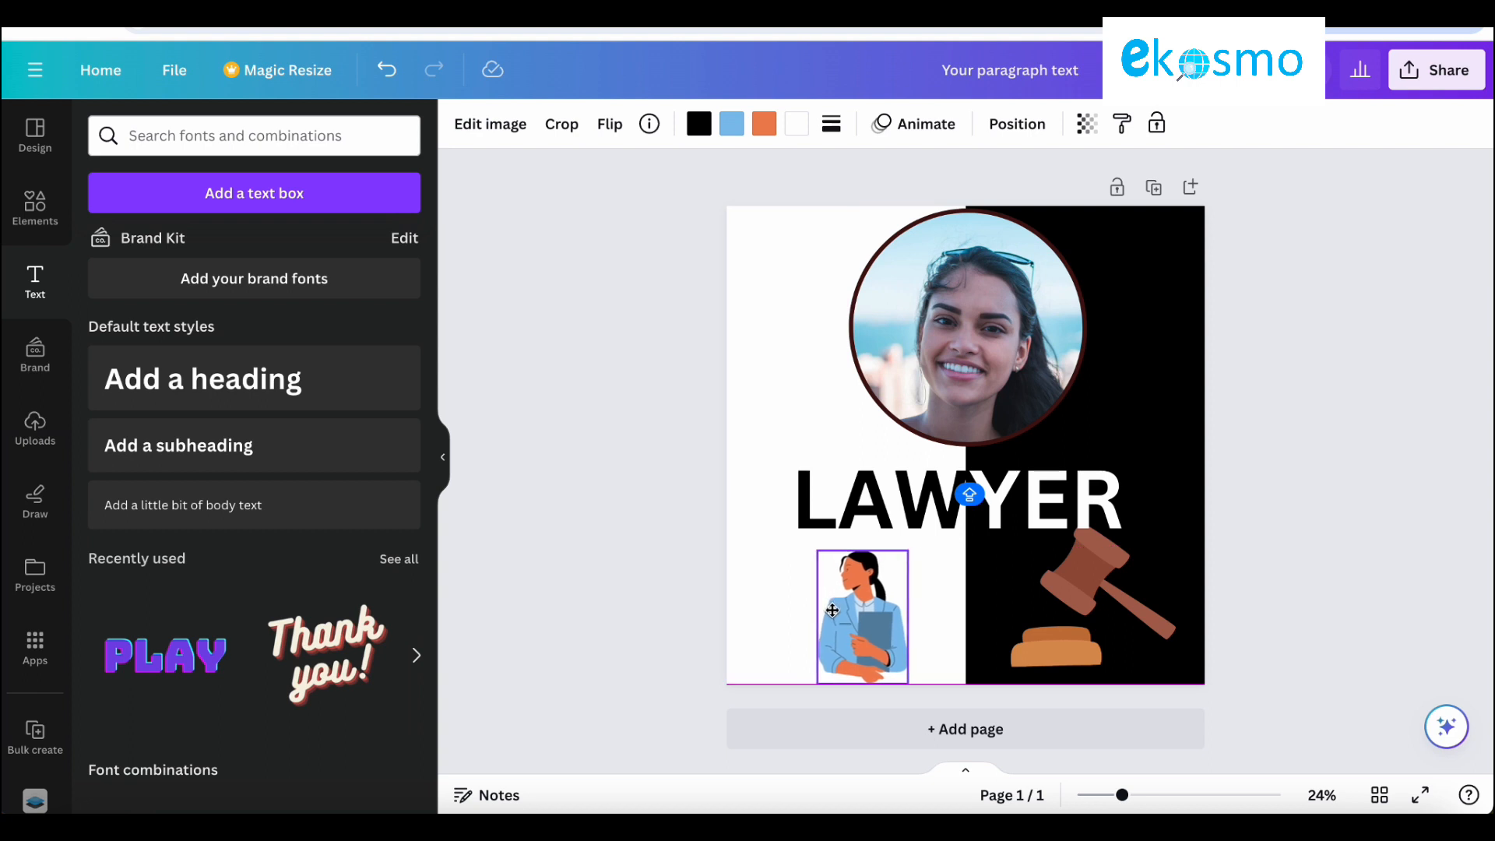
{"action": "left_click", "coordinate": [1059, 612]}
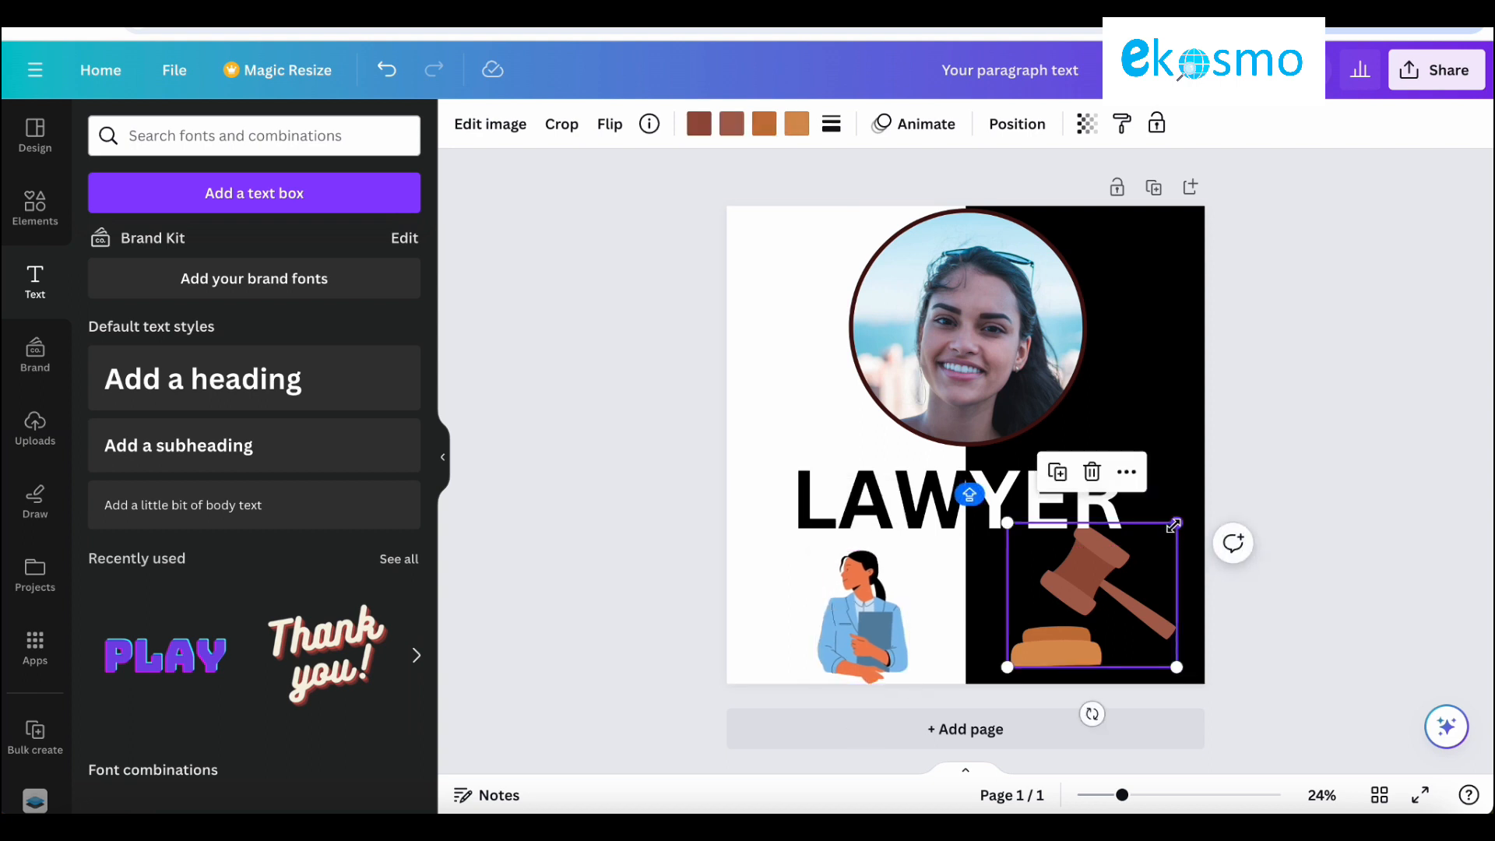
{"action": "left_click_drag", "start_coordinate": [1177, 522], "coordinate": [1046, 612]}
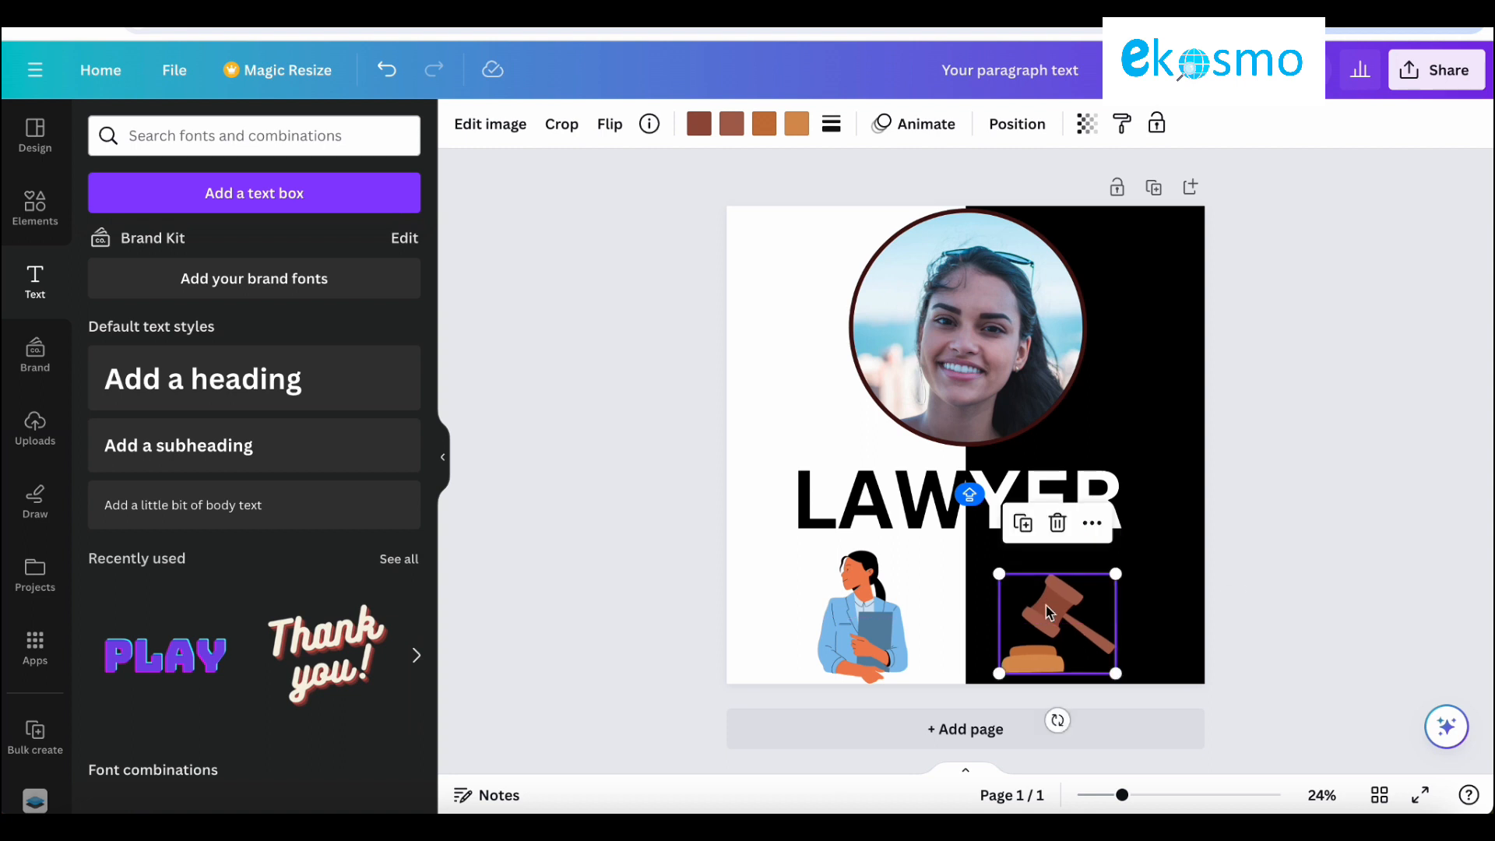
{"action": "left_click", "coordinate": [1354, 554]}
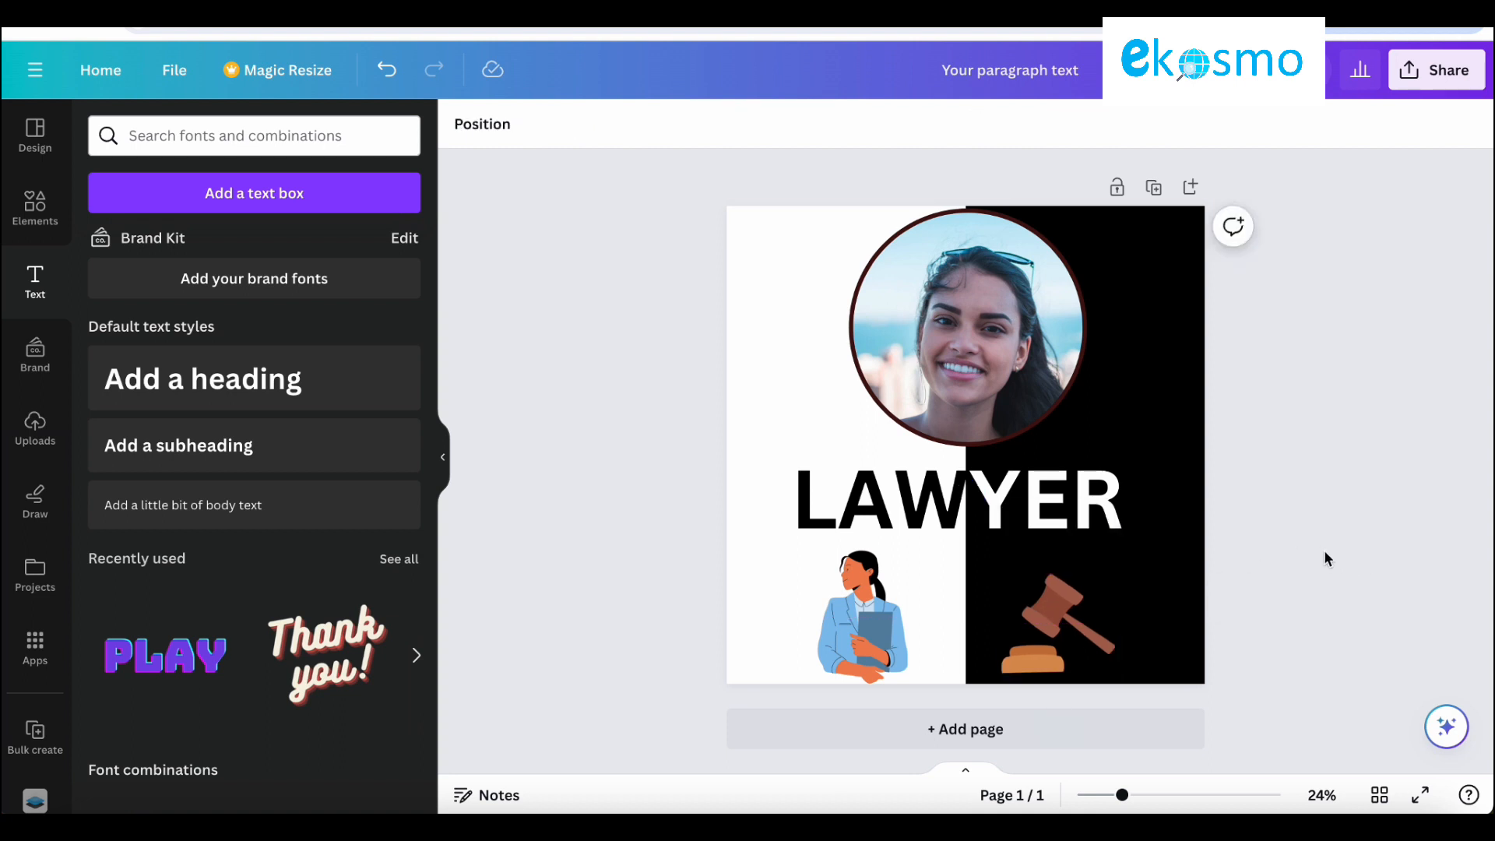
{"action": "left_click", "coordinate": [800, 335]}
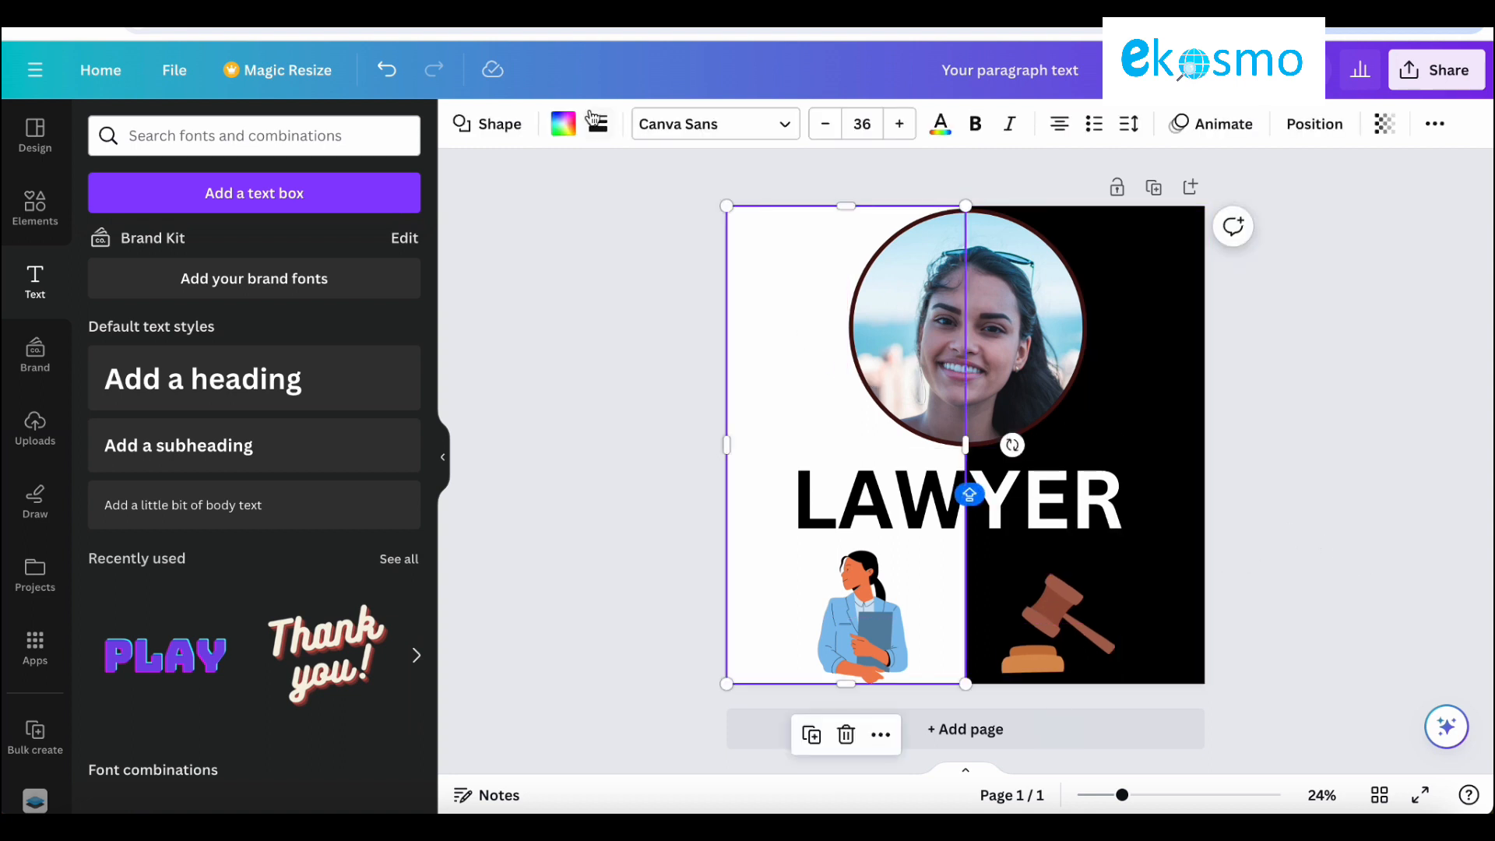
{"action": "left_click", "coordinate": [564, 124]}
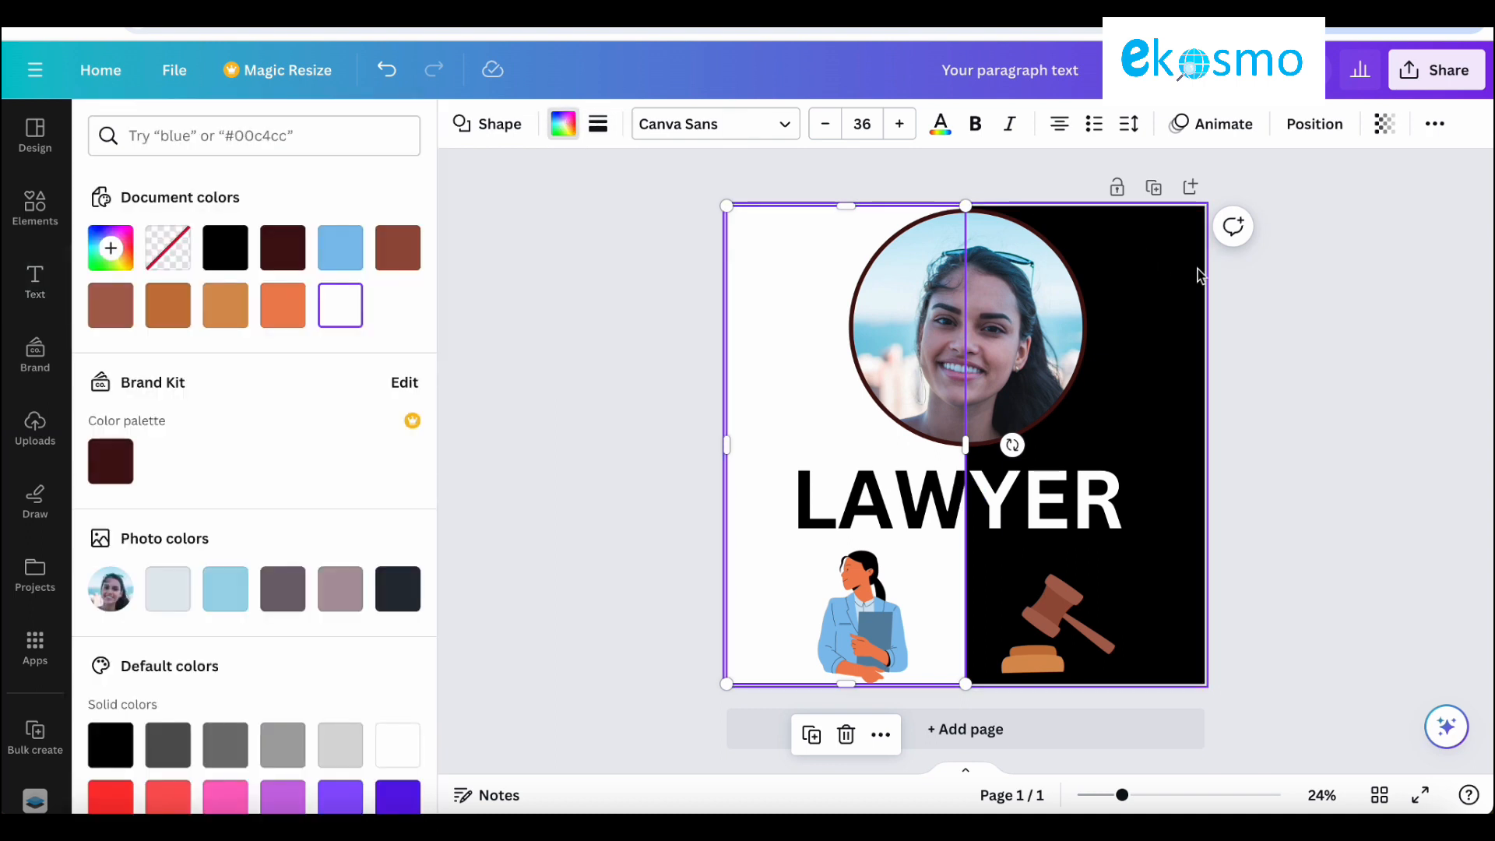
{"action": "left_click", "coordinate": [1271, 327]}
{"action": "left_click", "coordinate": [1269, 325]}
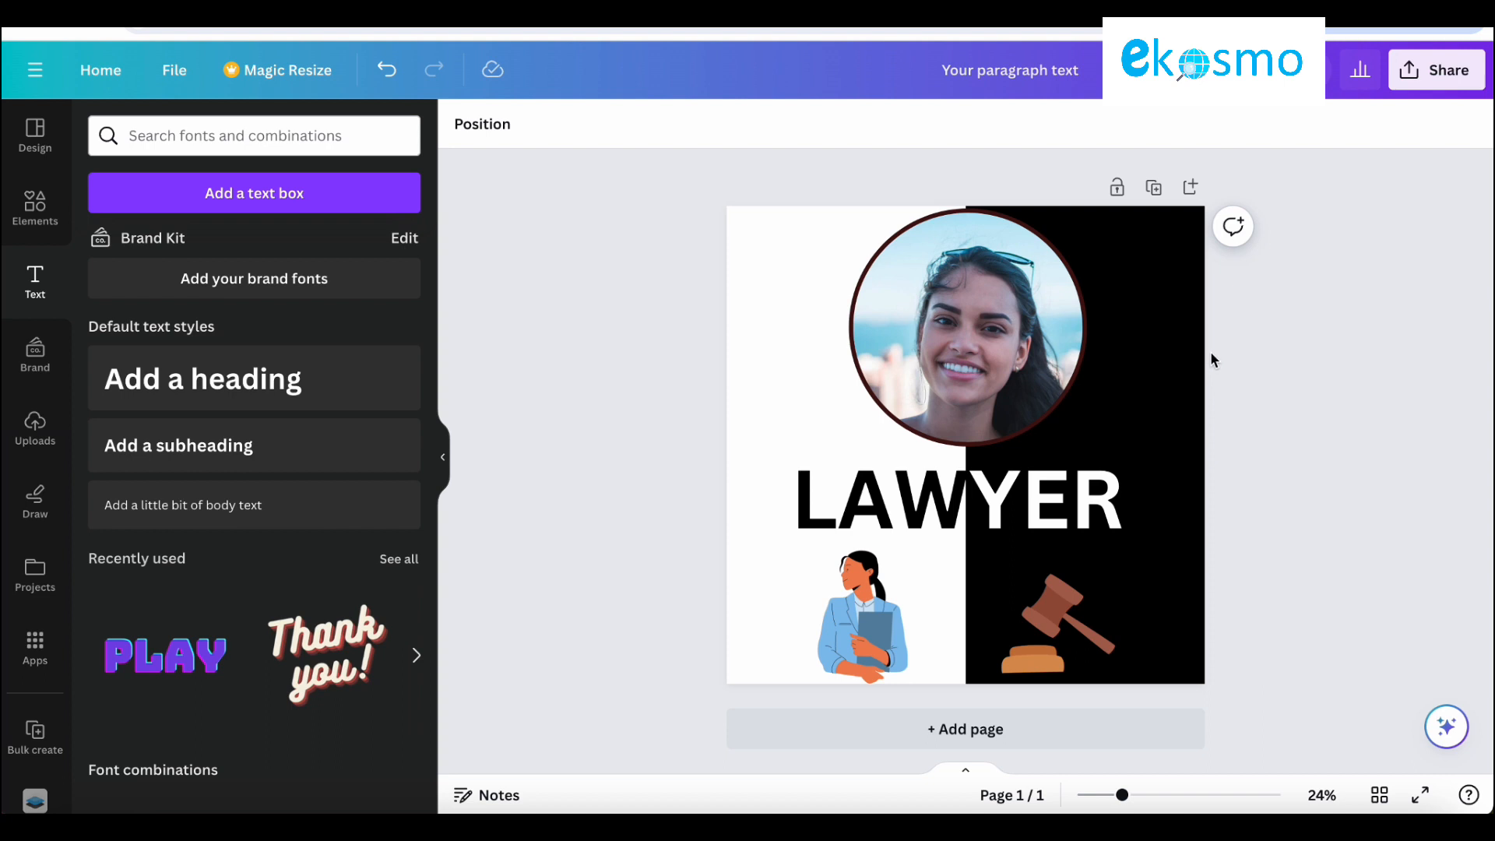
Step: Try the fonts Kollektif, League Spartan, Norwester and Old Standard on the "LAWYER" heading
{"action": "left_click", "coordinate": [1016, 498]}
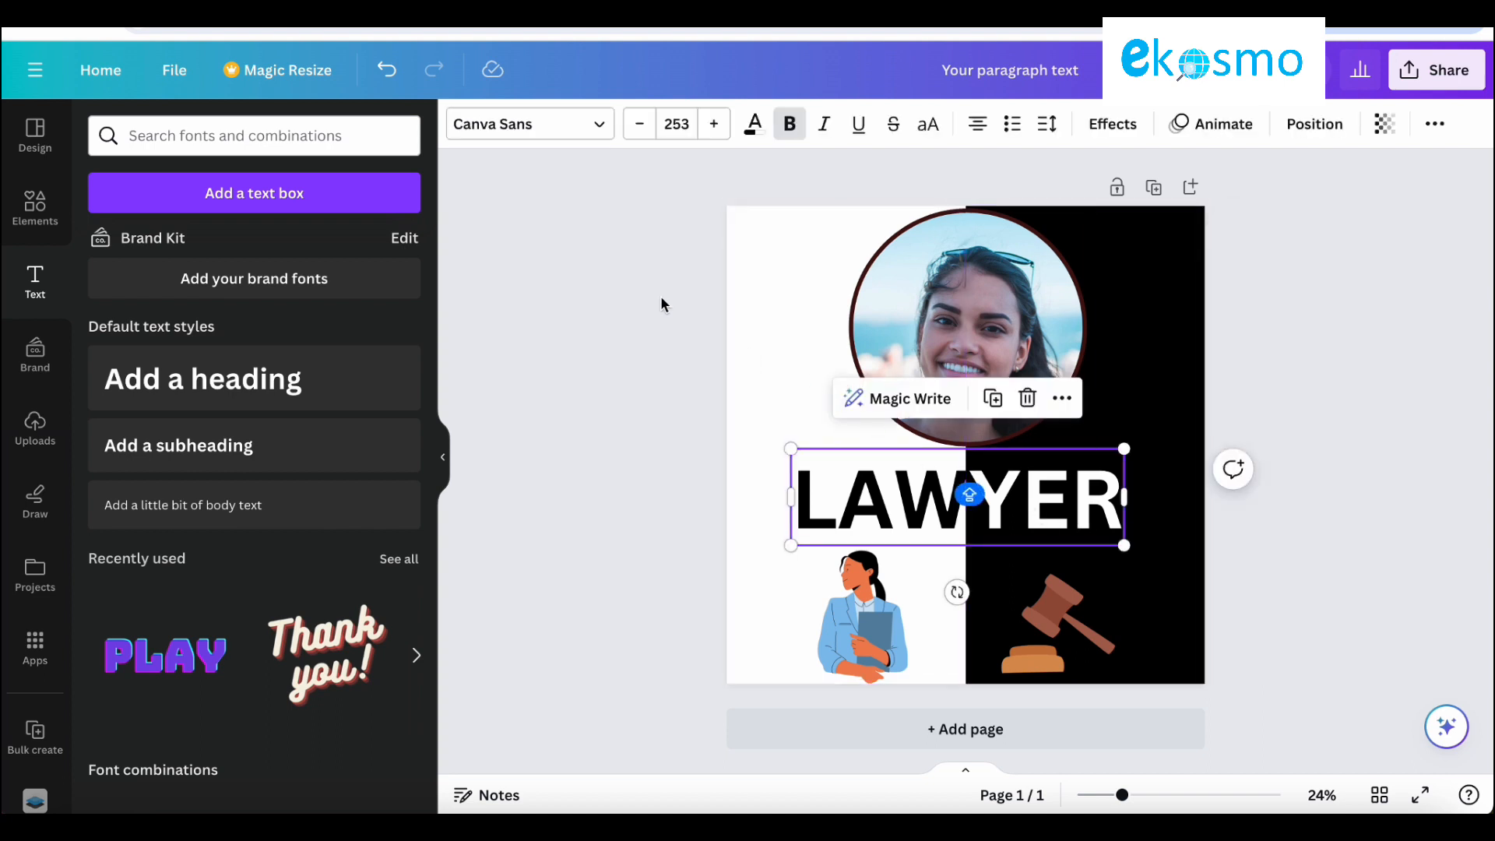
{"action": "left_click", "coordinate": [603, 128]}
{"action": "scroll", "coordinate": [194, 497], "scroll_direction": "down", "scroll_amount": 3}
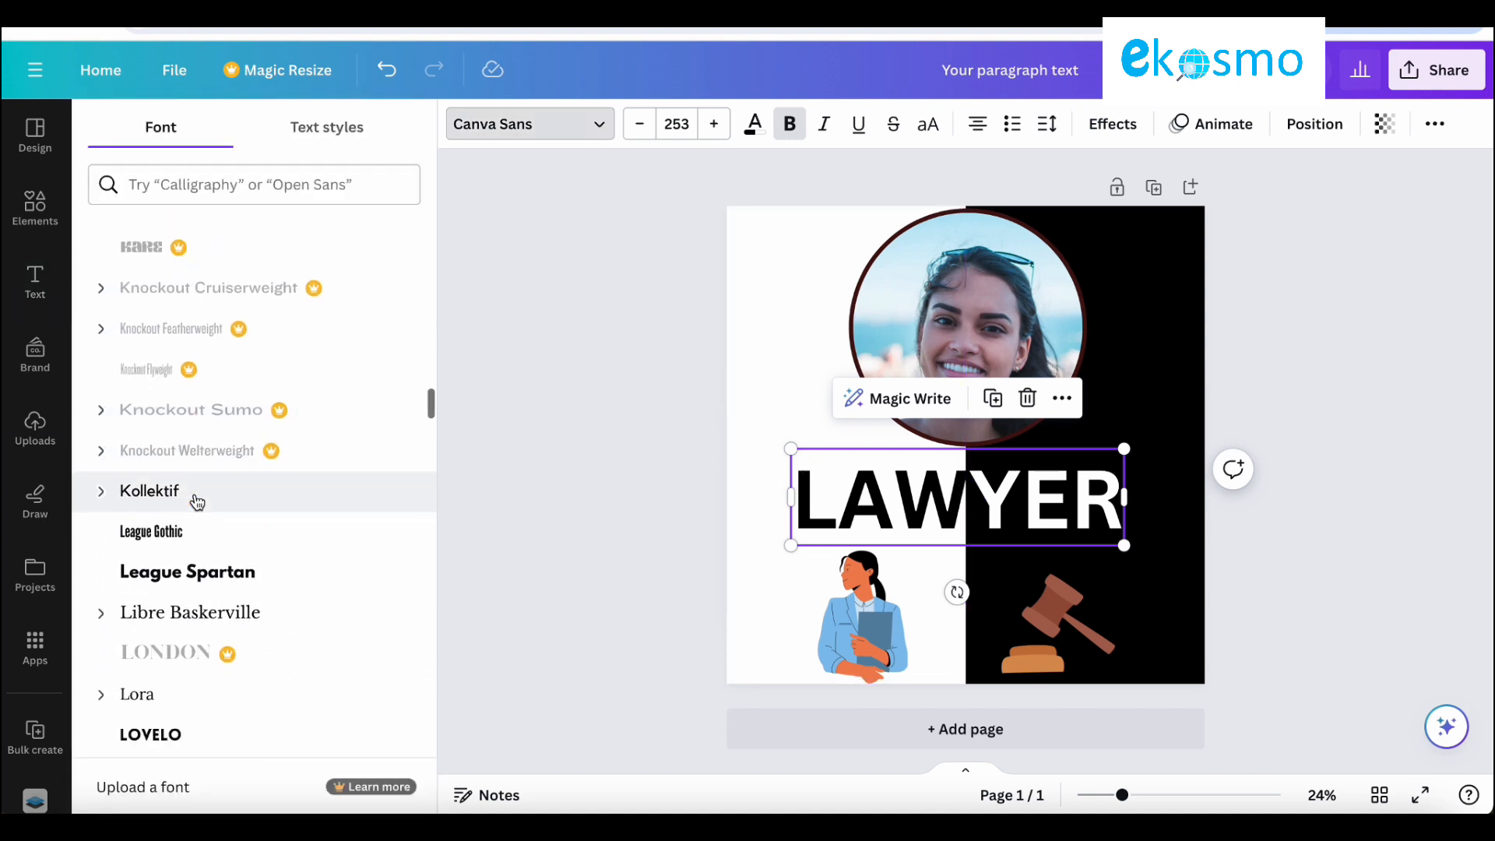
{"action": "left_click", "coordinate": [197, 500]}
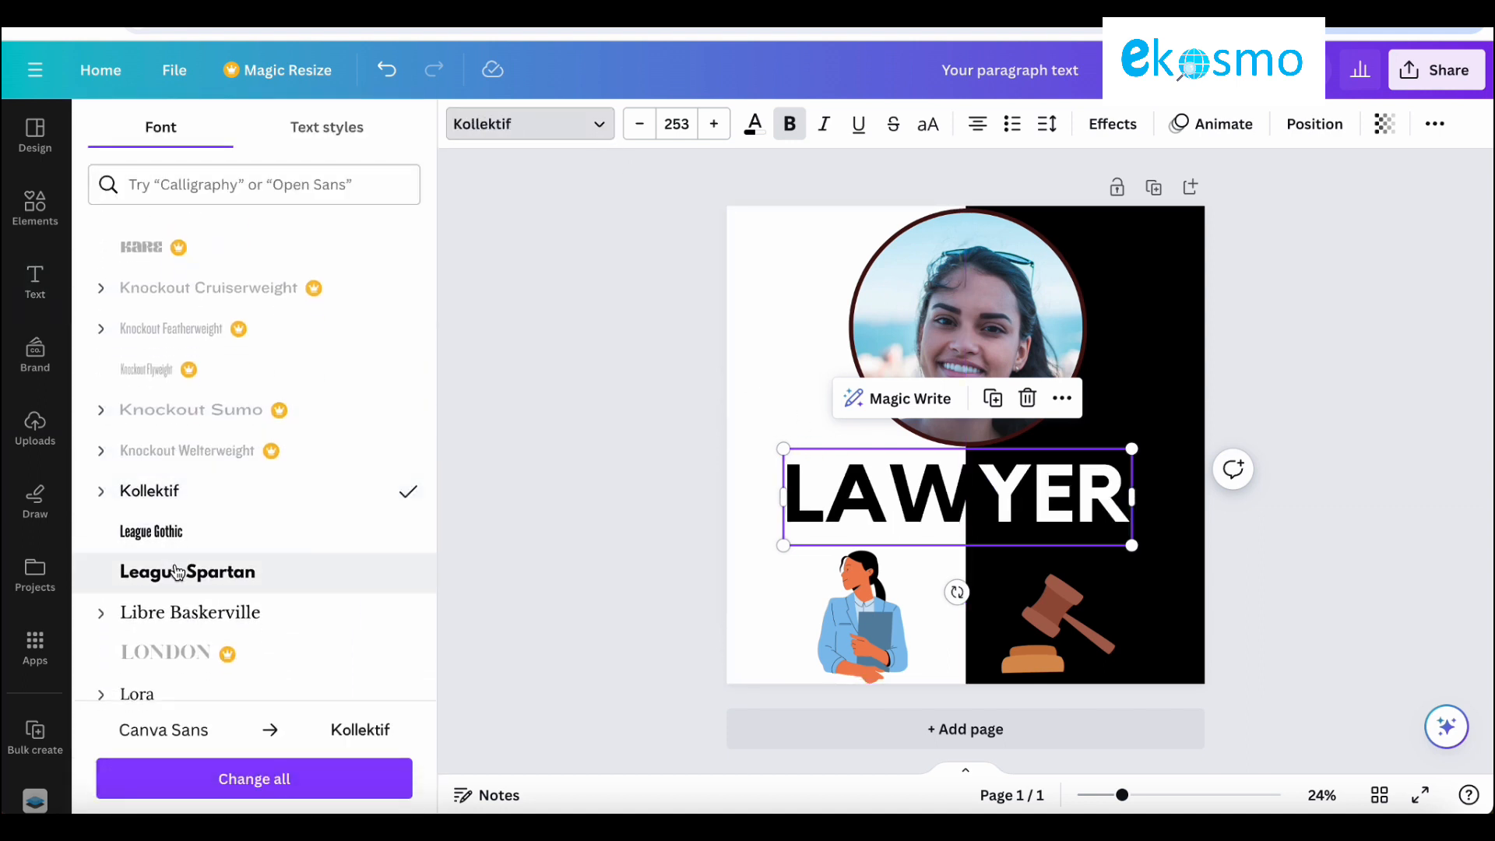
{"action": "left_click", "coordinate": [174, 571]}
{"action": "scroll", "coordinate": [173, 566], "scroll_direction": "down", "scroll_amount": 4}
{"action": "scroll", "coordinate": [173, 554], "scroll_direction": "down", "scroll_amount": 3}
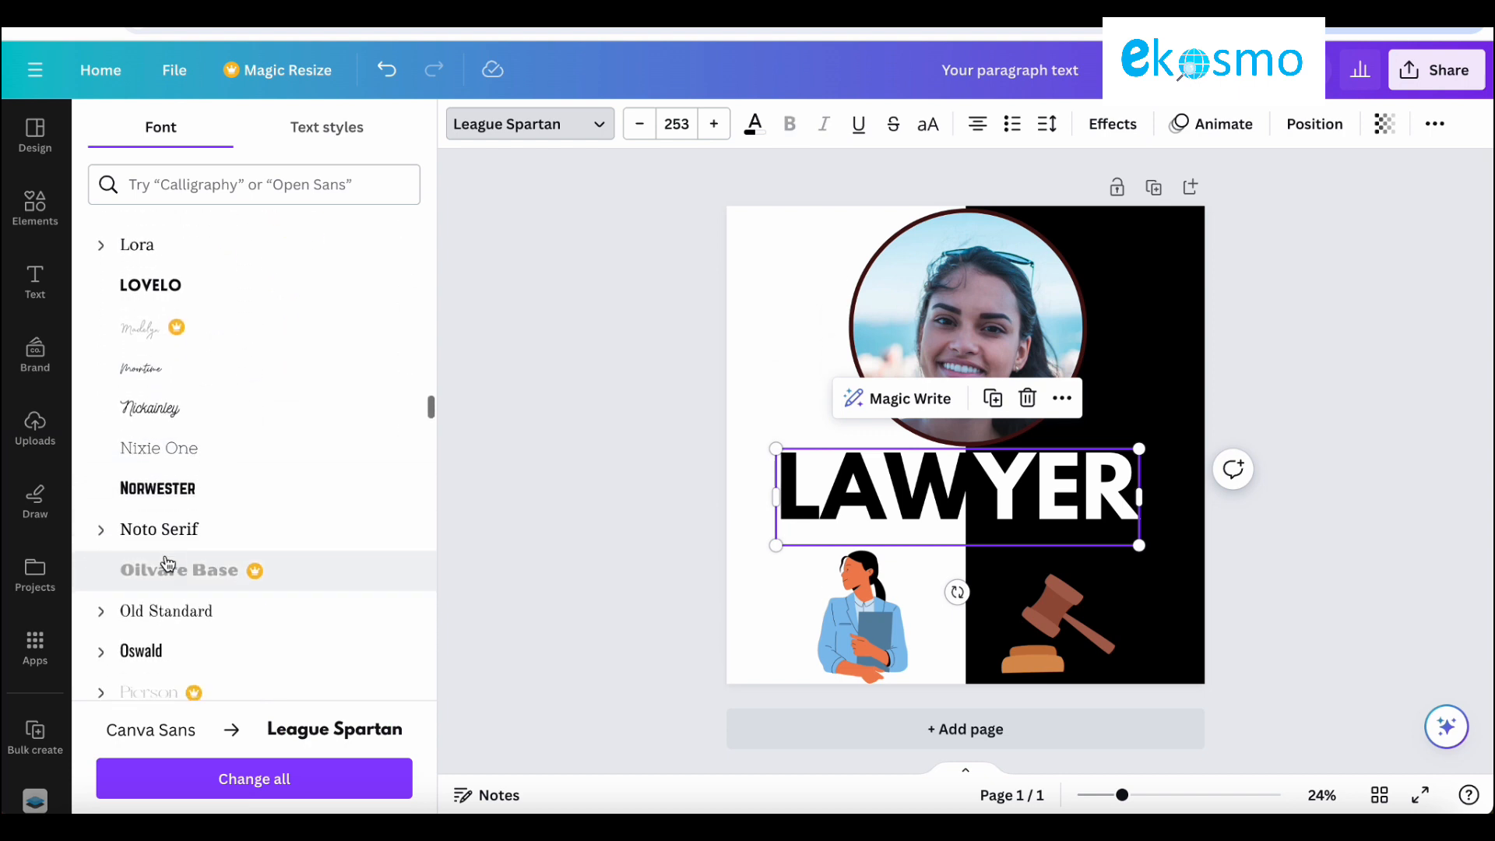
{"action": "left_click", "coordinate": [163, 485]}
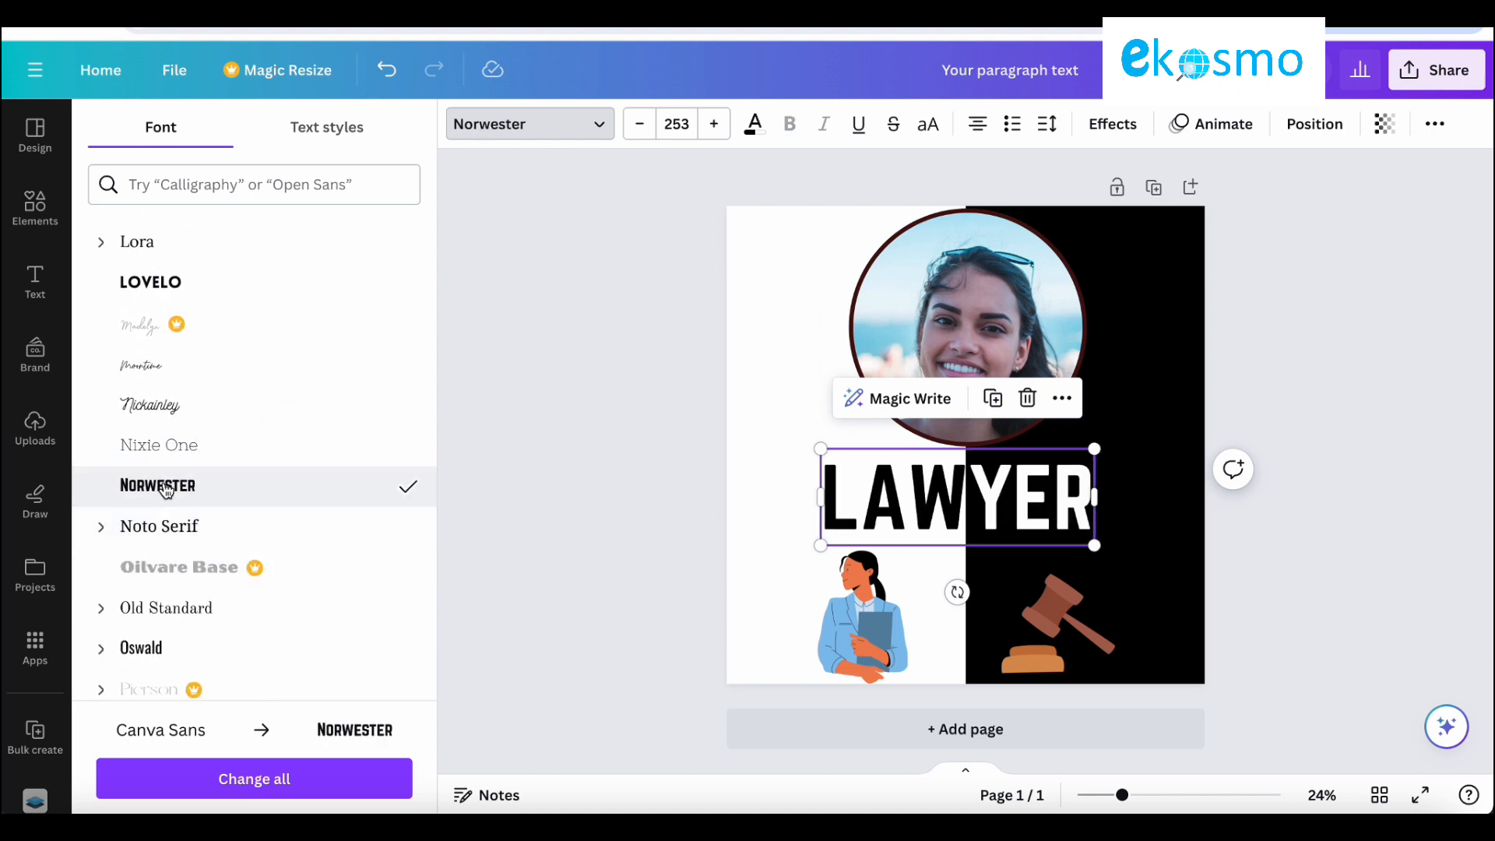
{"action": "left_click", "coordinate": [163, 607]}
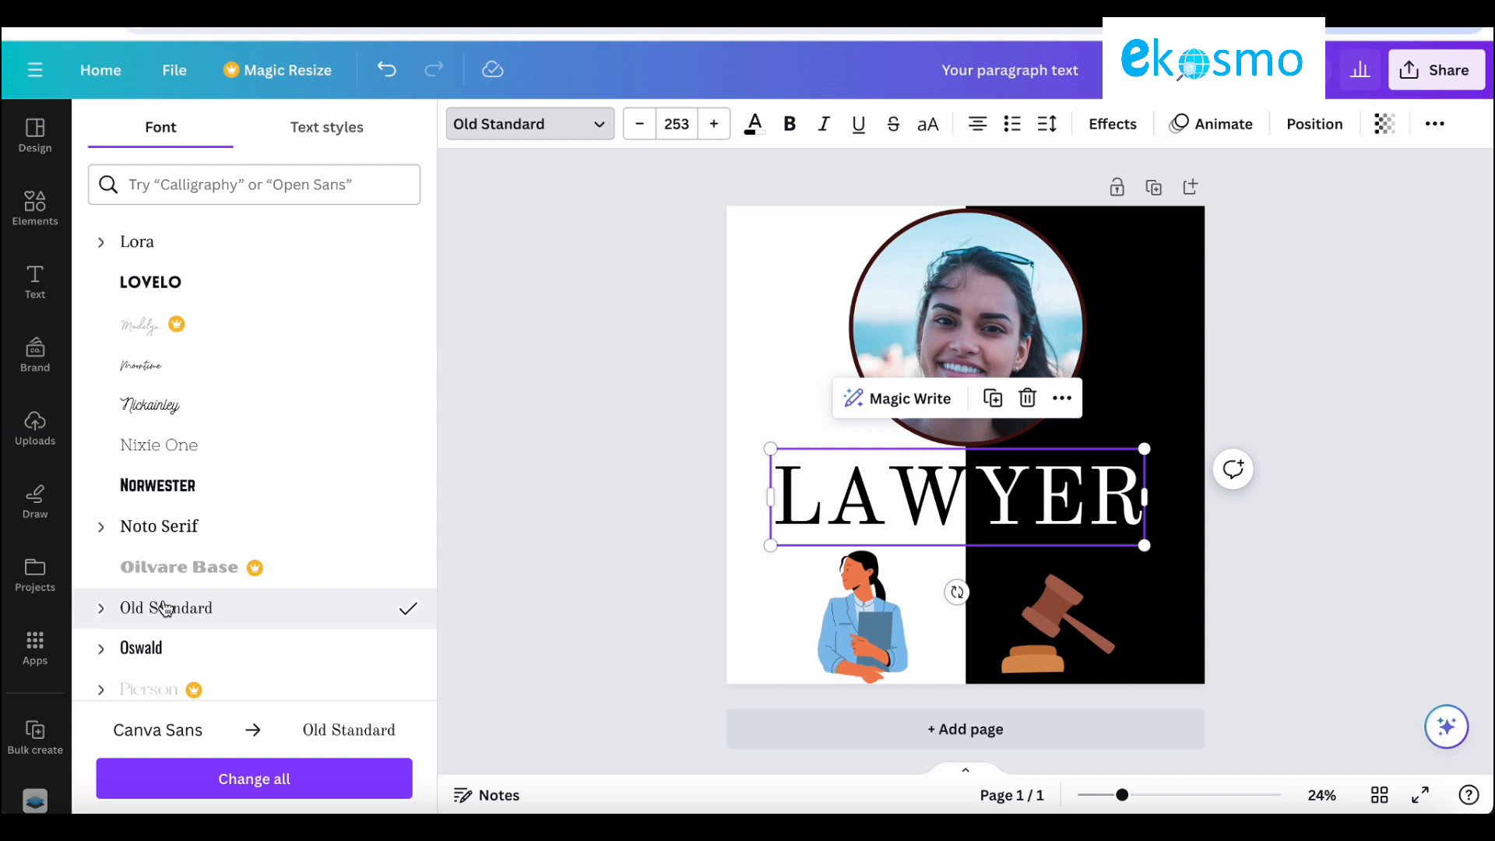
Step: Set the "LAWYER" heading's font to Proxima Nova, comparing it with Roboto
{"action": "scroll", "coordinate": [164, 609], "scroll_direction": "down", "scroll_amount": 6}
{"action": "left_click", "coordinate": [167, 538]}
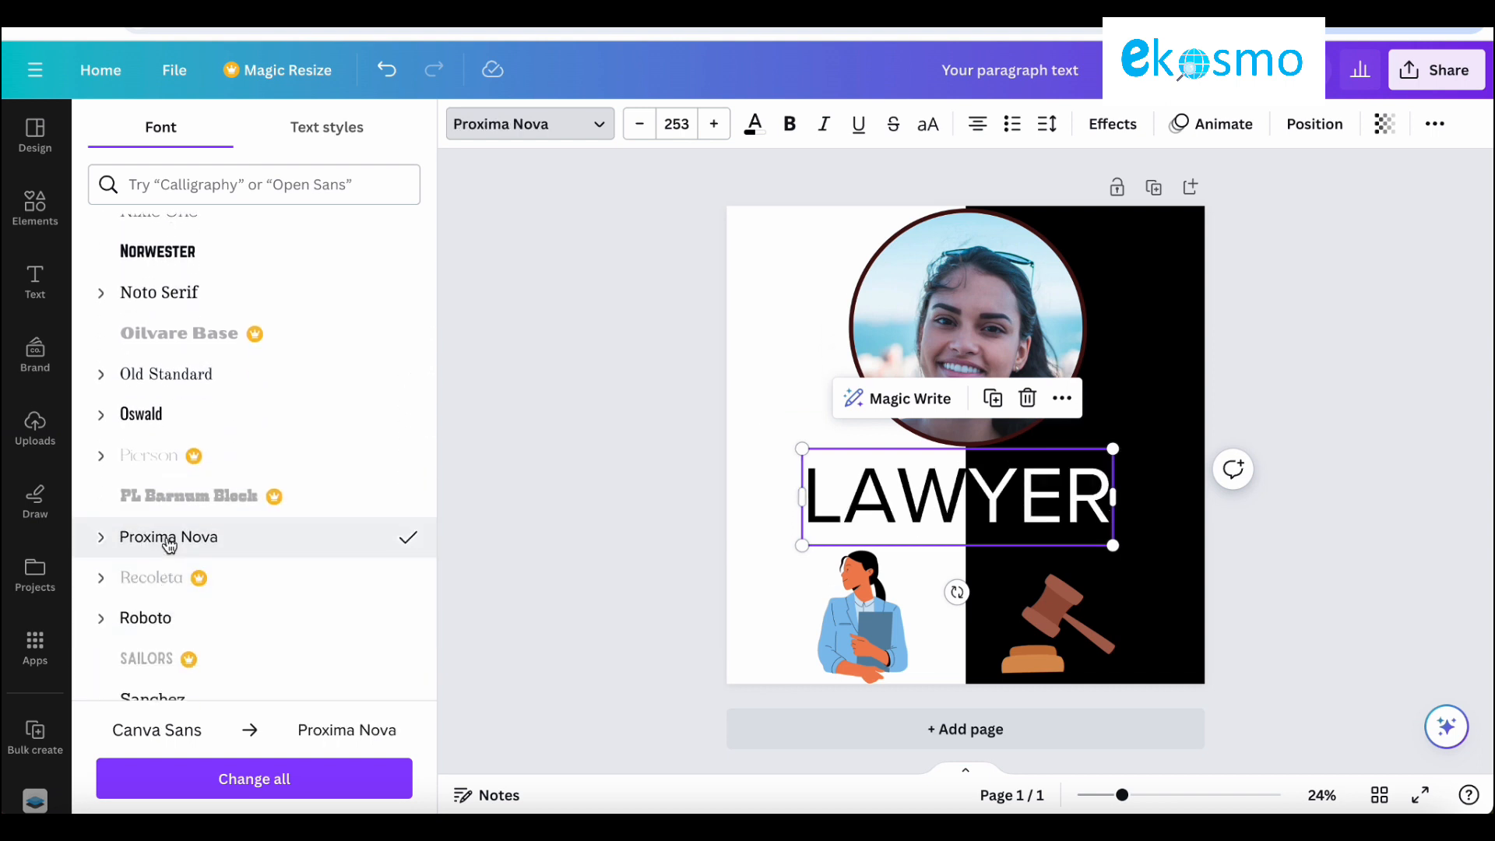
{"action": "scroll", "coordinate": [169, 545], "scroll_direction": "down", "scroll_amount": 6}
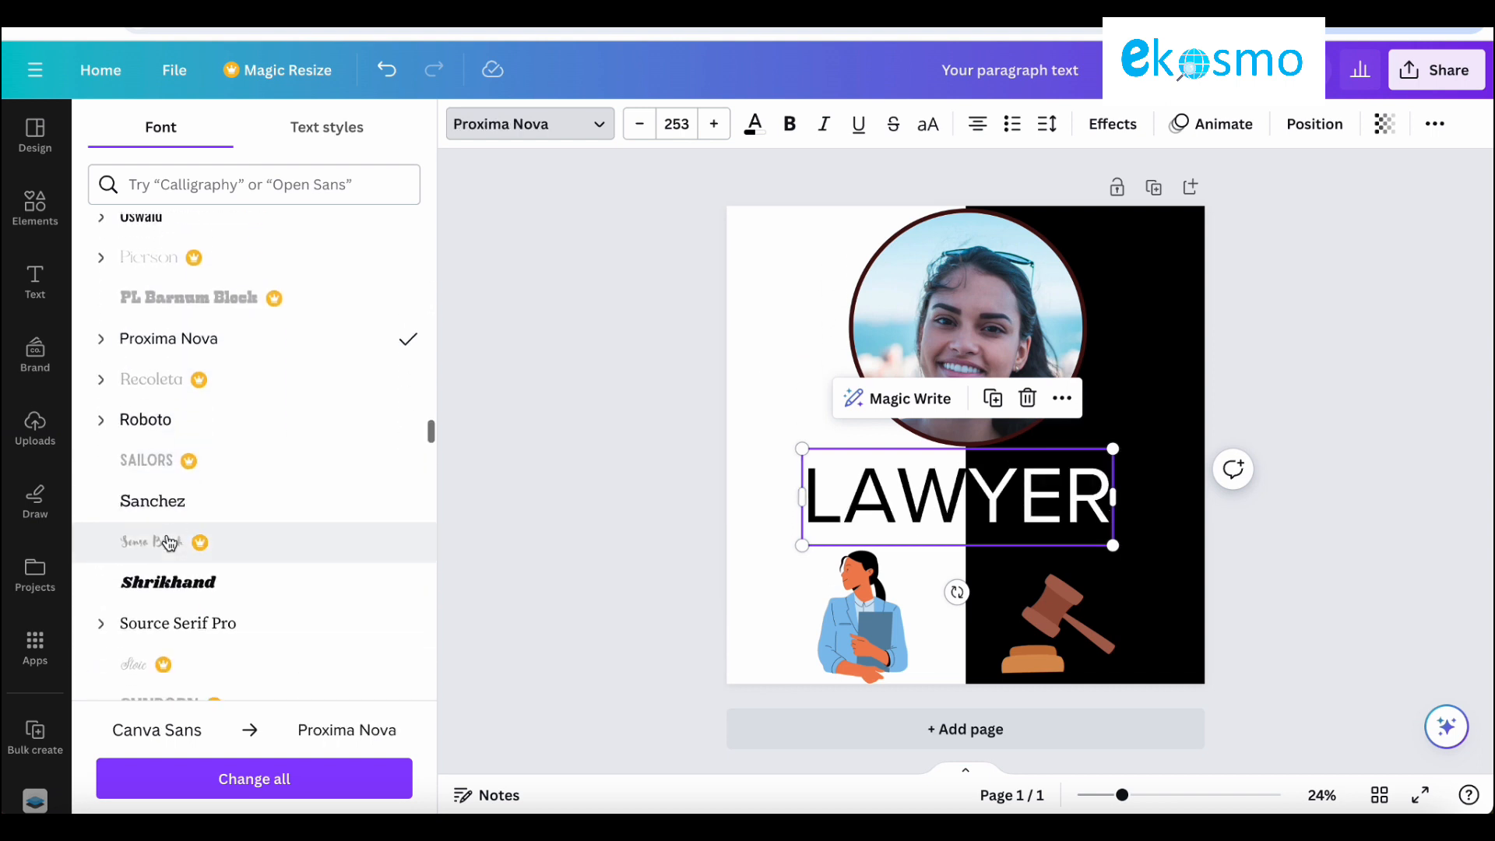
{"action": "left_click", "coordinate": [187, 374]}
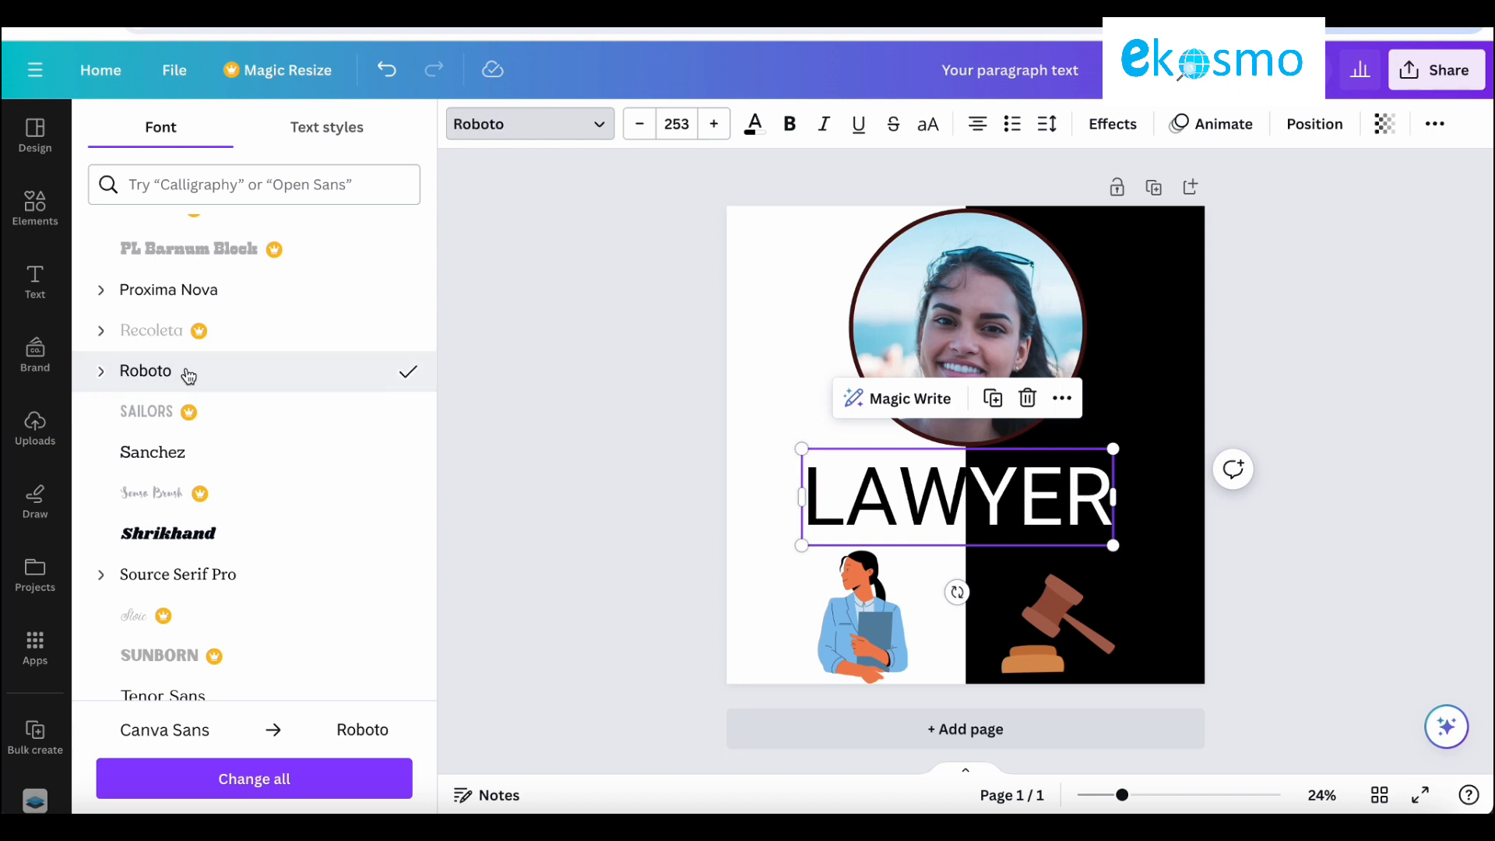
{"action": "left_click", "coordinate": [180, 296]}
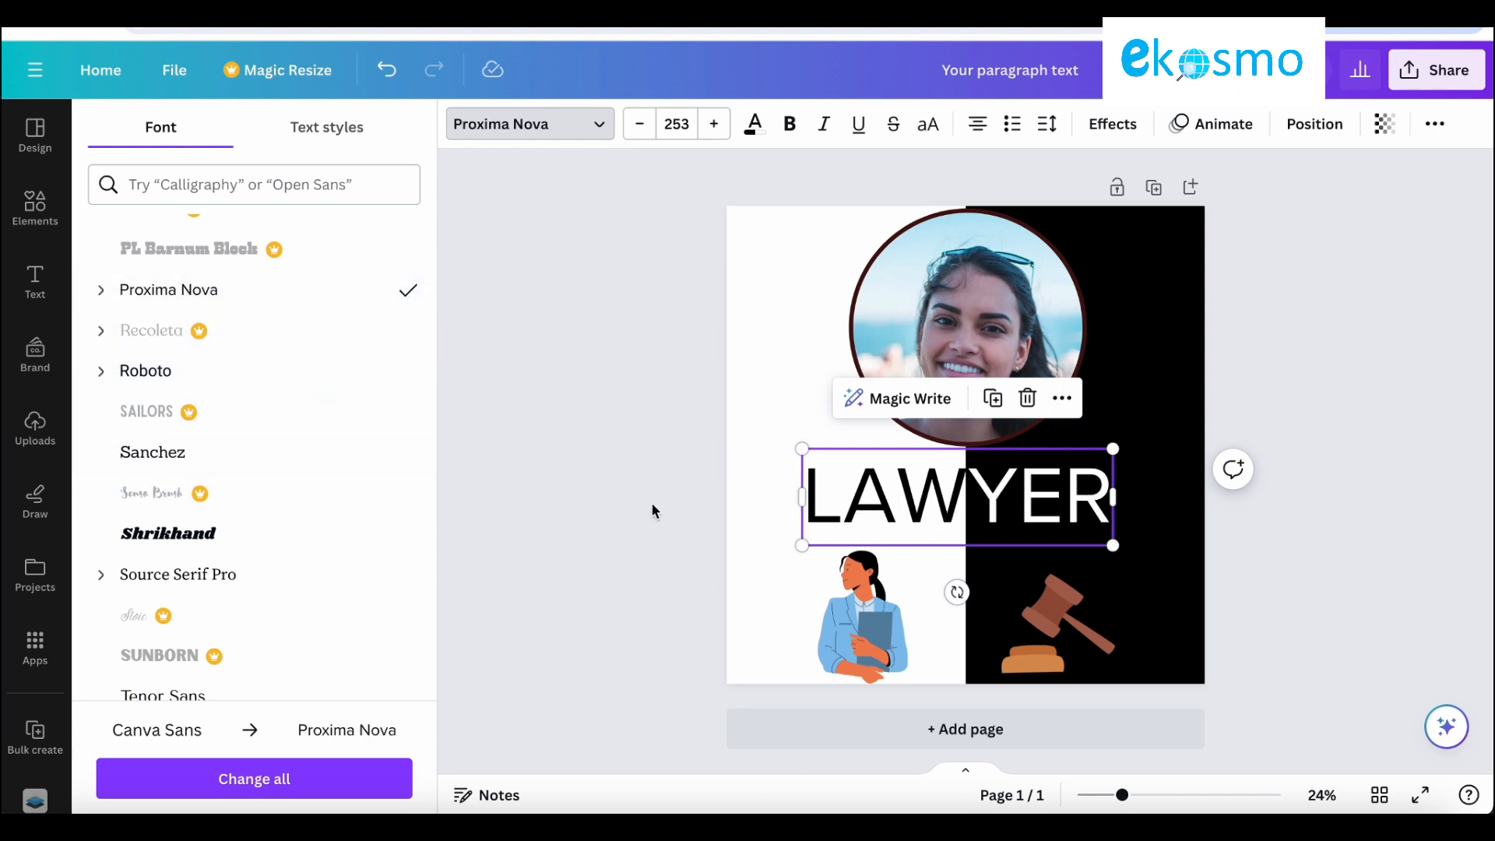
{"action": "key", "text": "Escape"}
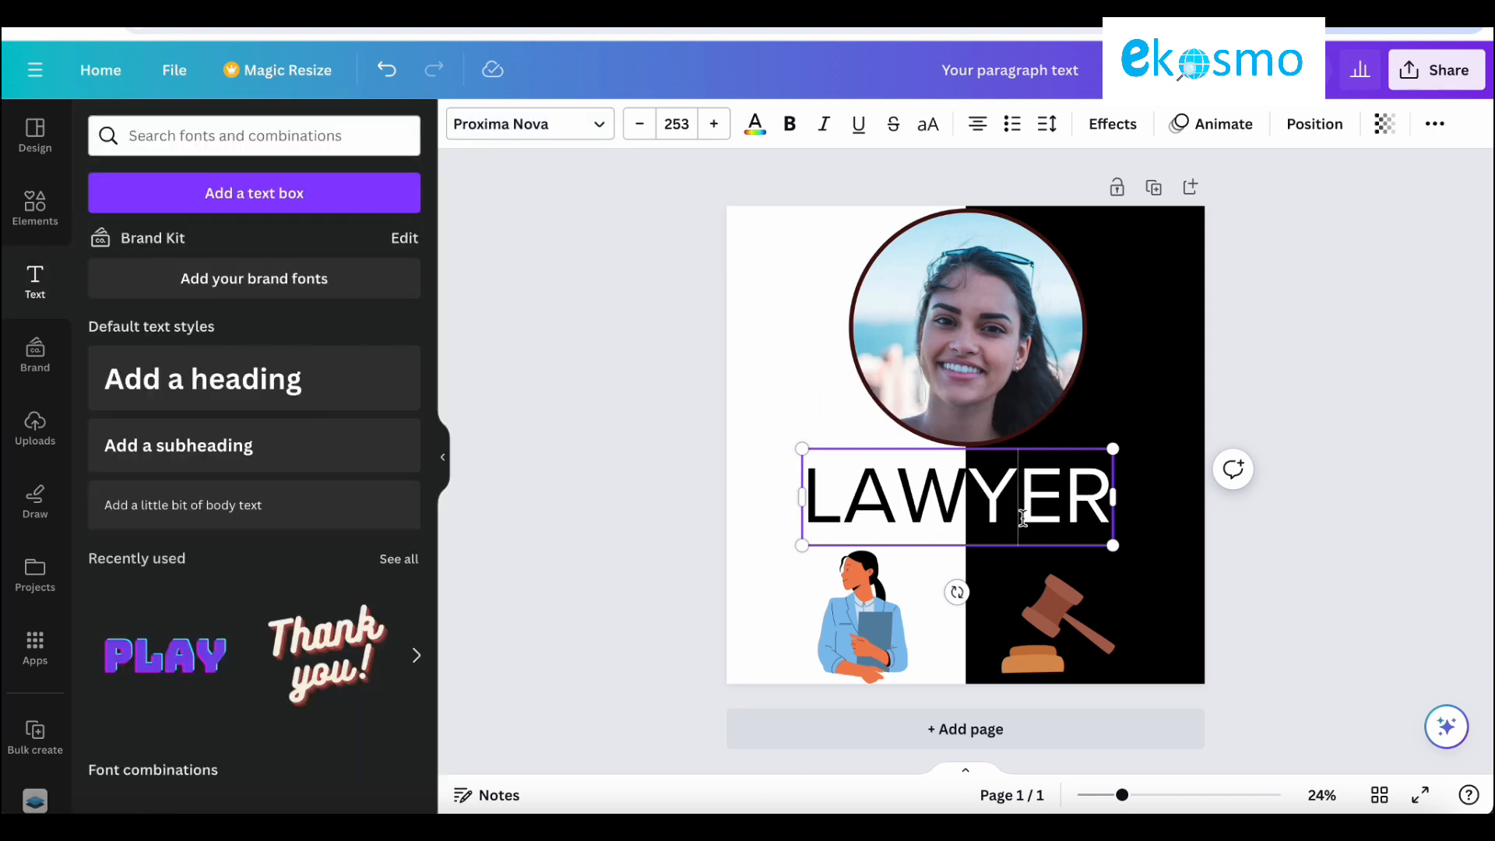
Step: Try the Shadow text effect on the "LAWYER" heading with offset 30 and blur 0, and remove it again
{"action": "left_click", "coordinate": [1106, 129]}
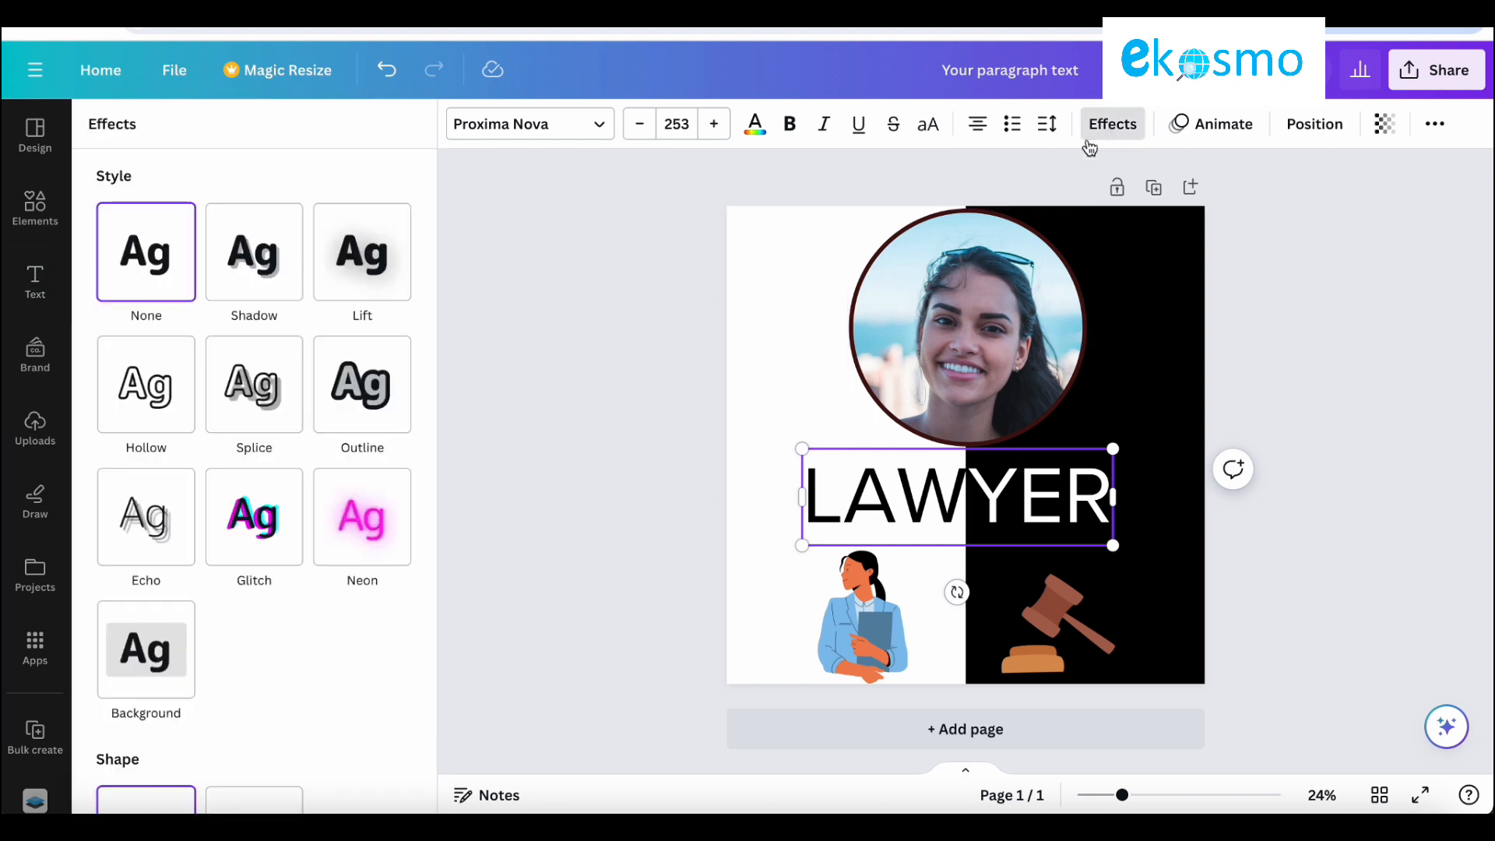
{"action": "left_click", "coordinate": [260, 253]}
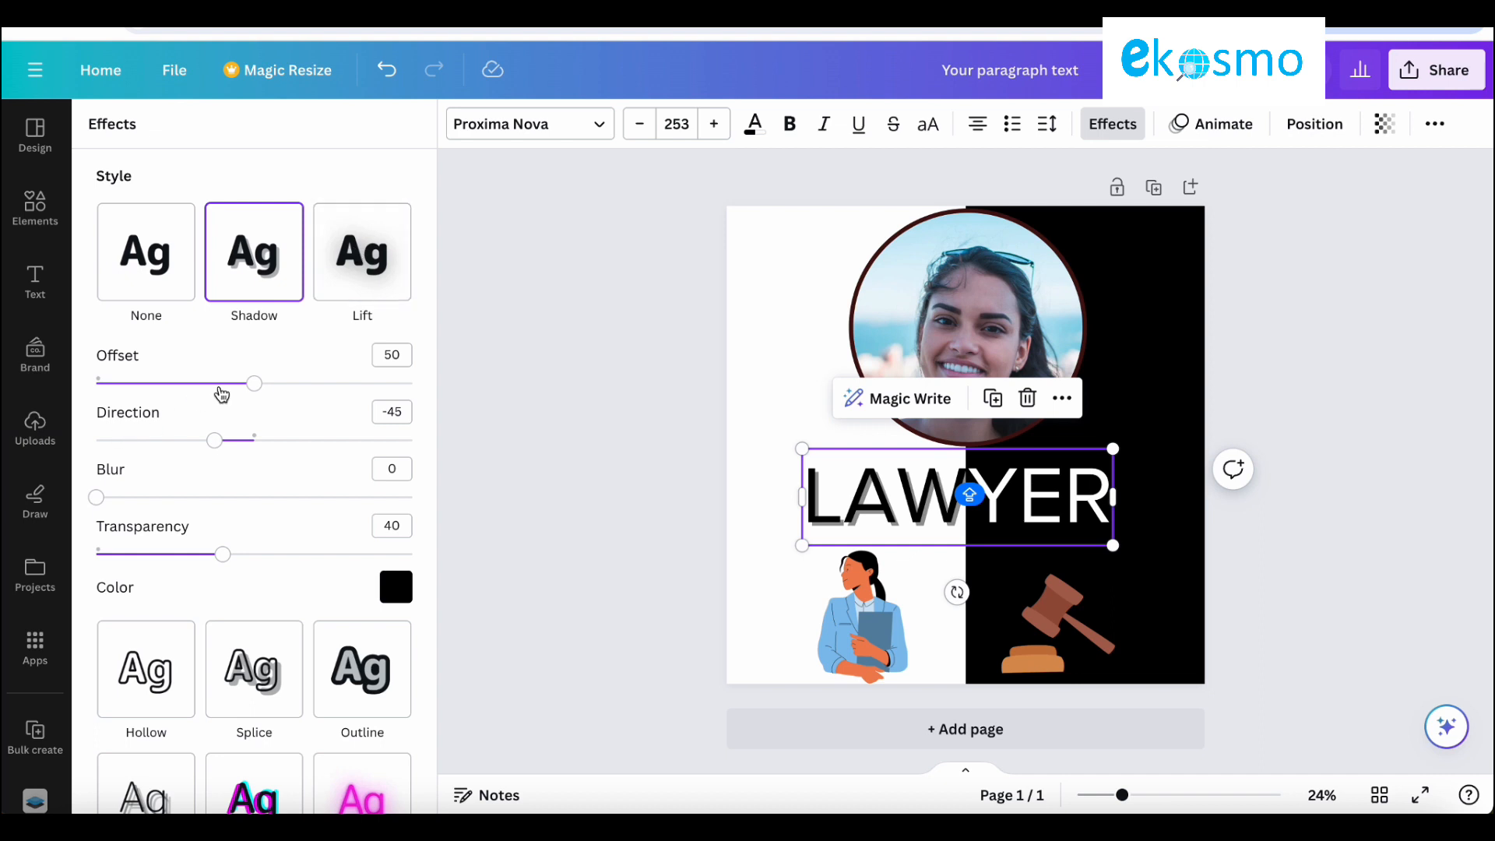
{"action": "left_click_drag", "start_coordinate": [251, 385], "coordinate": [197, 421]}
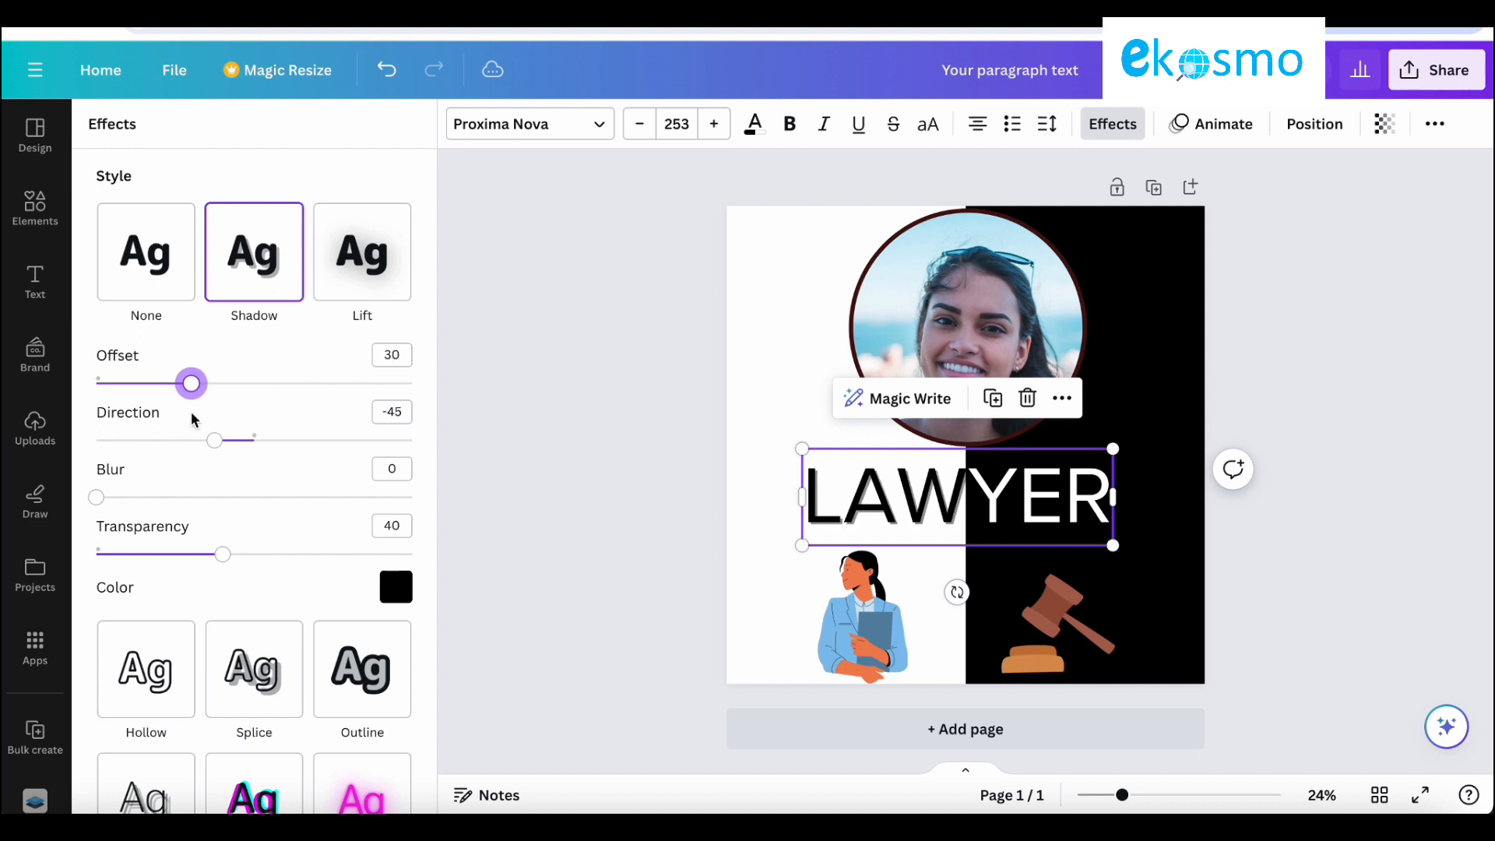
{"action": "mouse_move", "coordinate": [109, 496]}
{"action": "left_mouse_down"}
{"action": "mouse_move", "coordinate": [213, 495]}
{"action": "mouse_move", "coordinate": [96, 496]}
{"action": "left_mouse_up"}
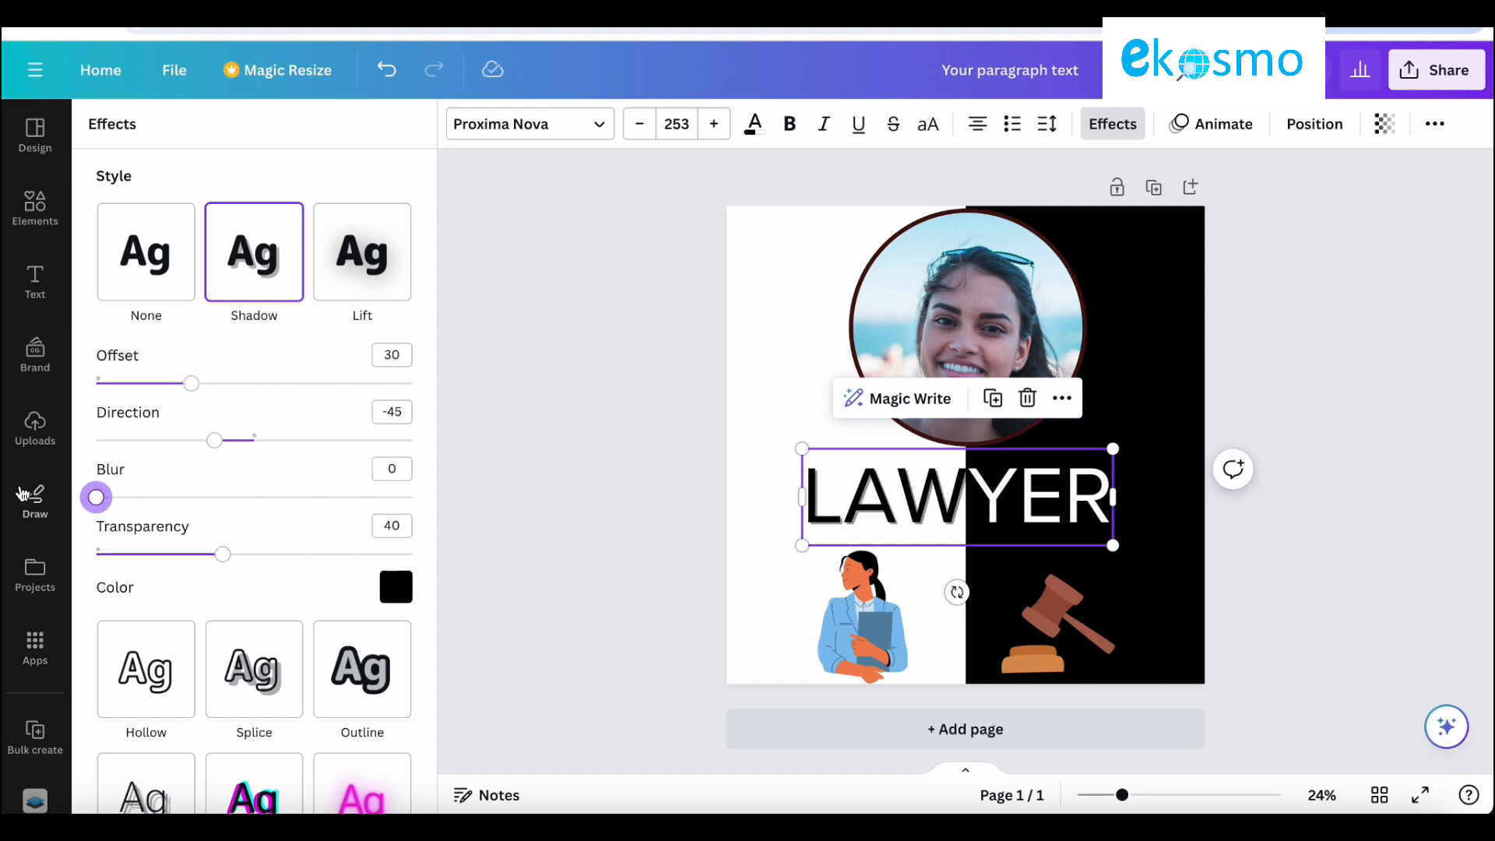
{"action": "left_click", "coordinate": [130, 279]}
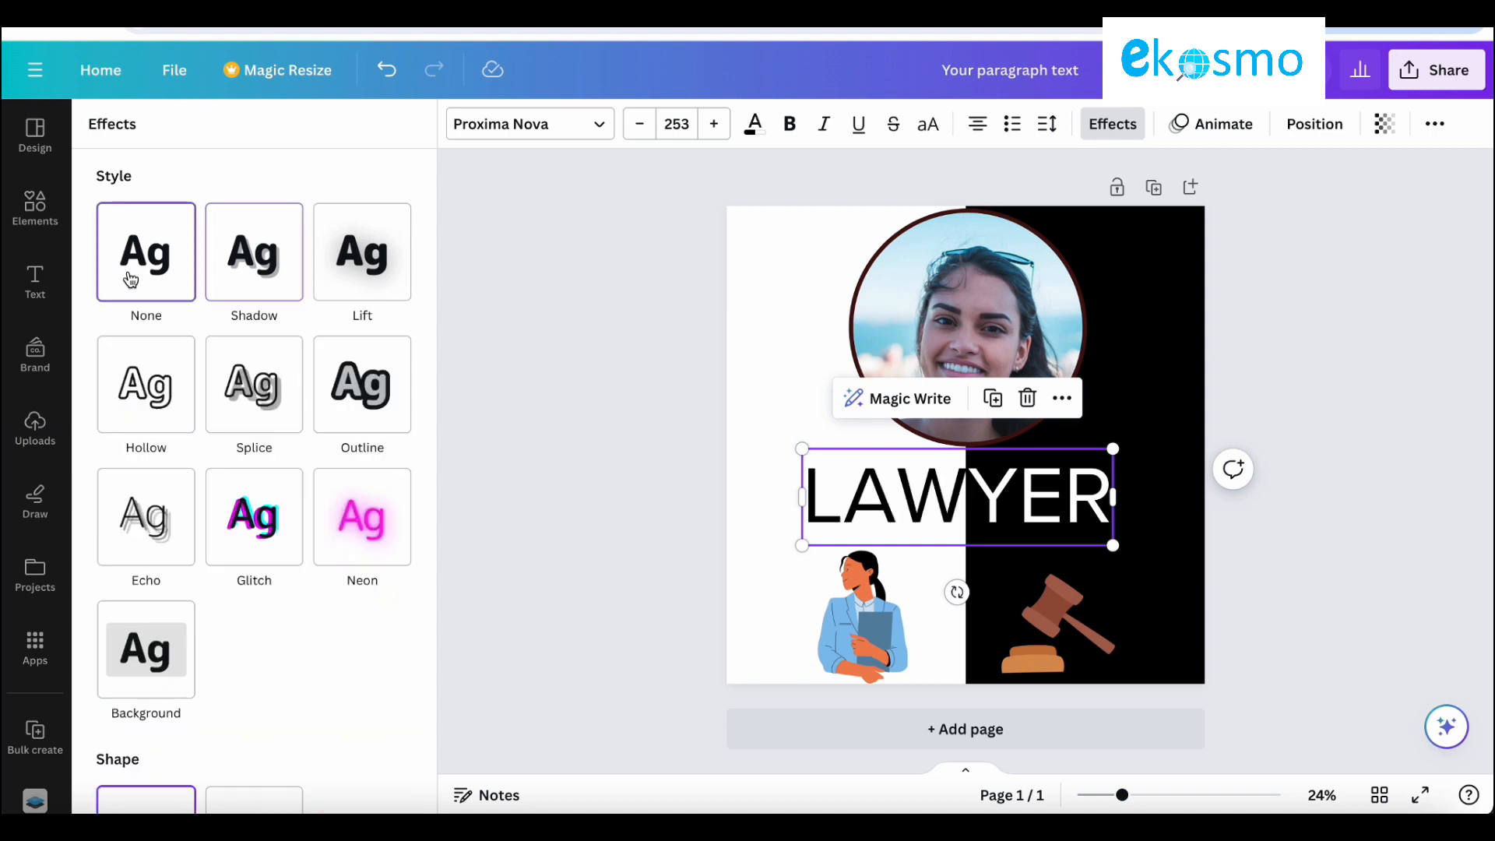
Step: Try the Lift effect at intensity 76 on the "LAWYER" heading, followed by the Hollow and Splice effects
{"action": "left_click", "coordinate": [372, 265]}
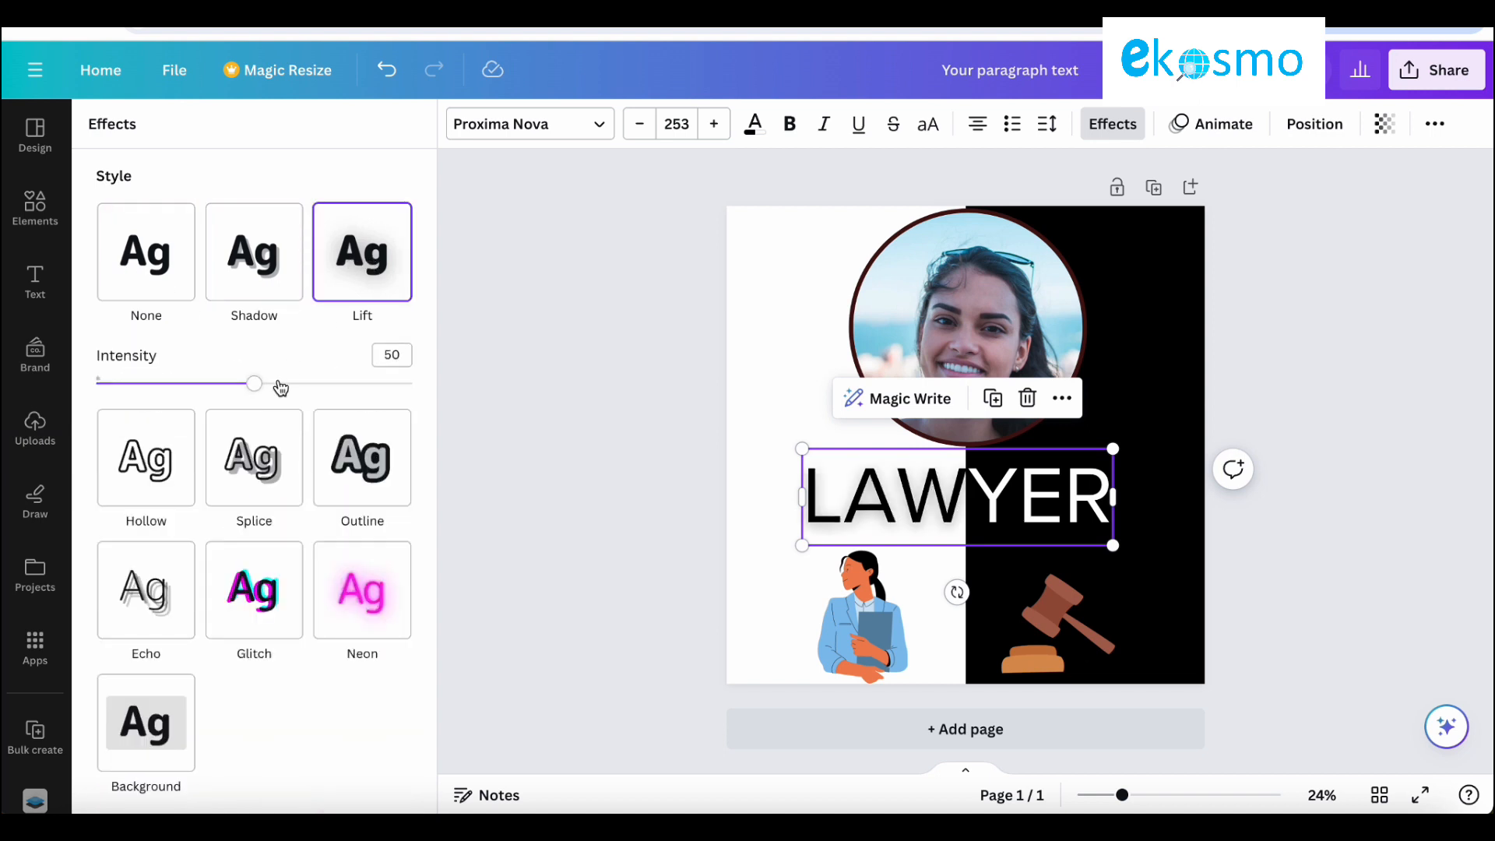
{"action": "left_click_drag", "start_coordinate": [253, 383], "coordinate": [339, 391]}
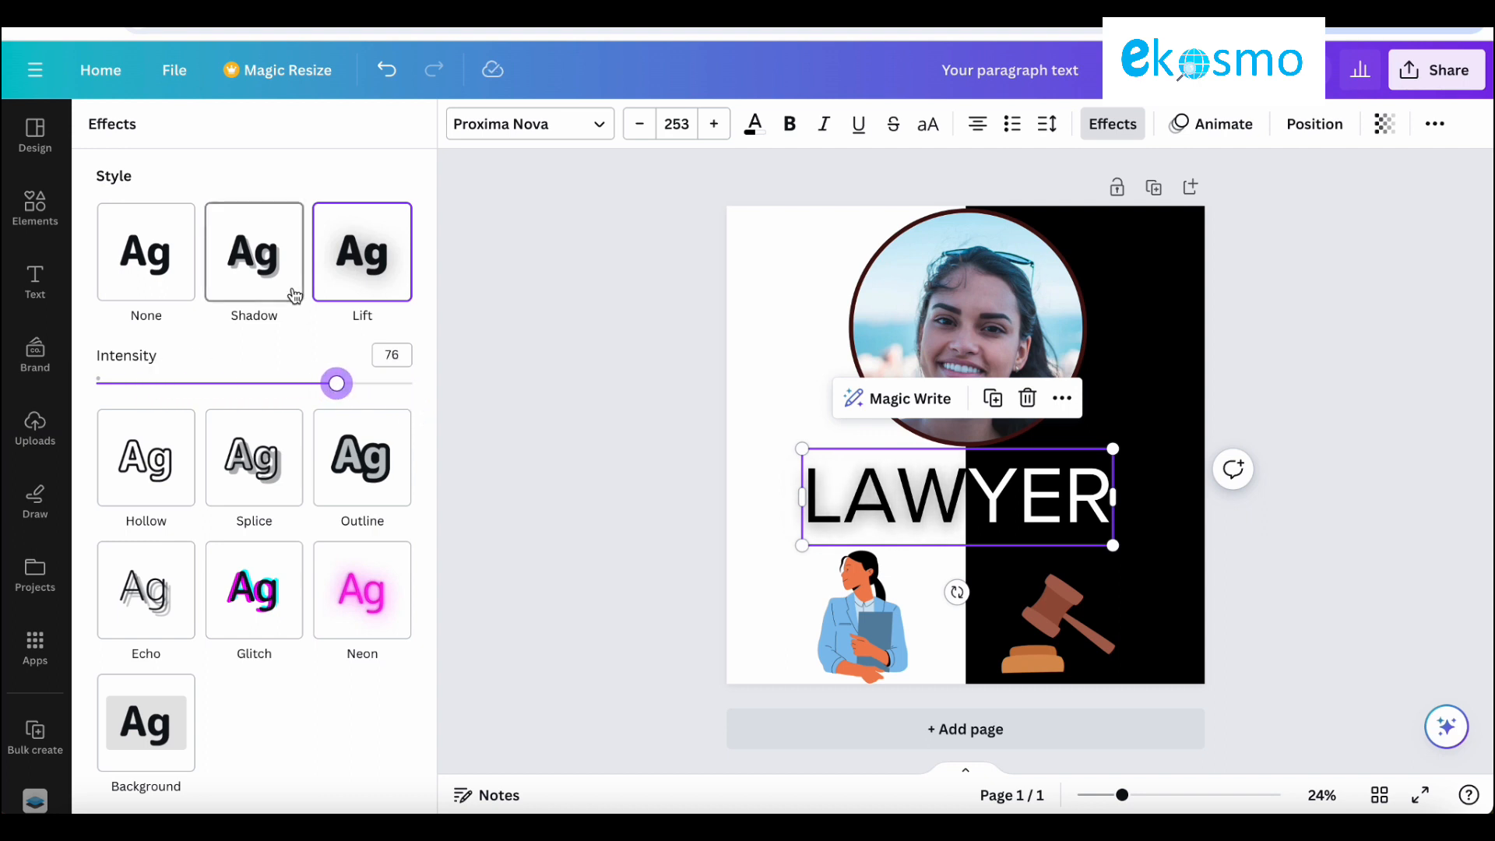
{"action": "left_click", "coordinate": [169, 233]}
{"action": "left_click", "coordinate": [179, 387]}
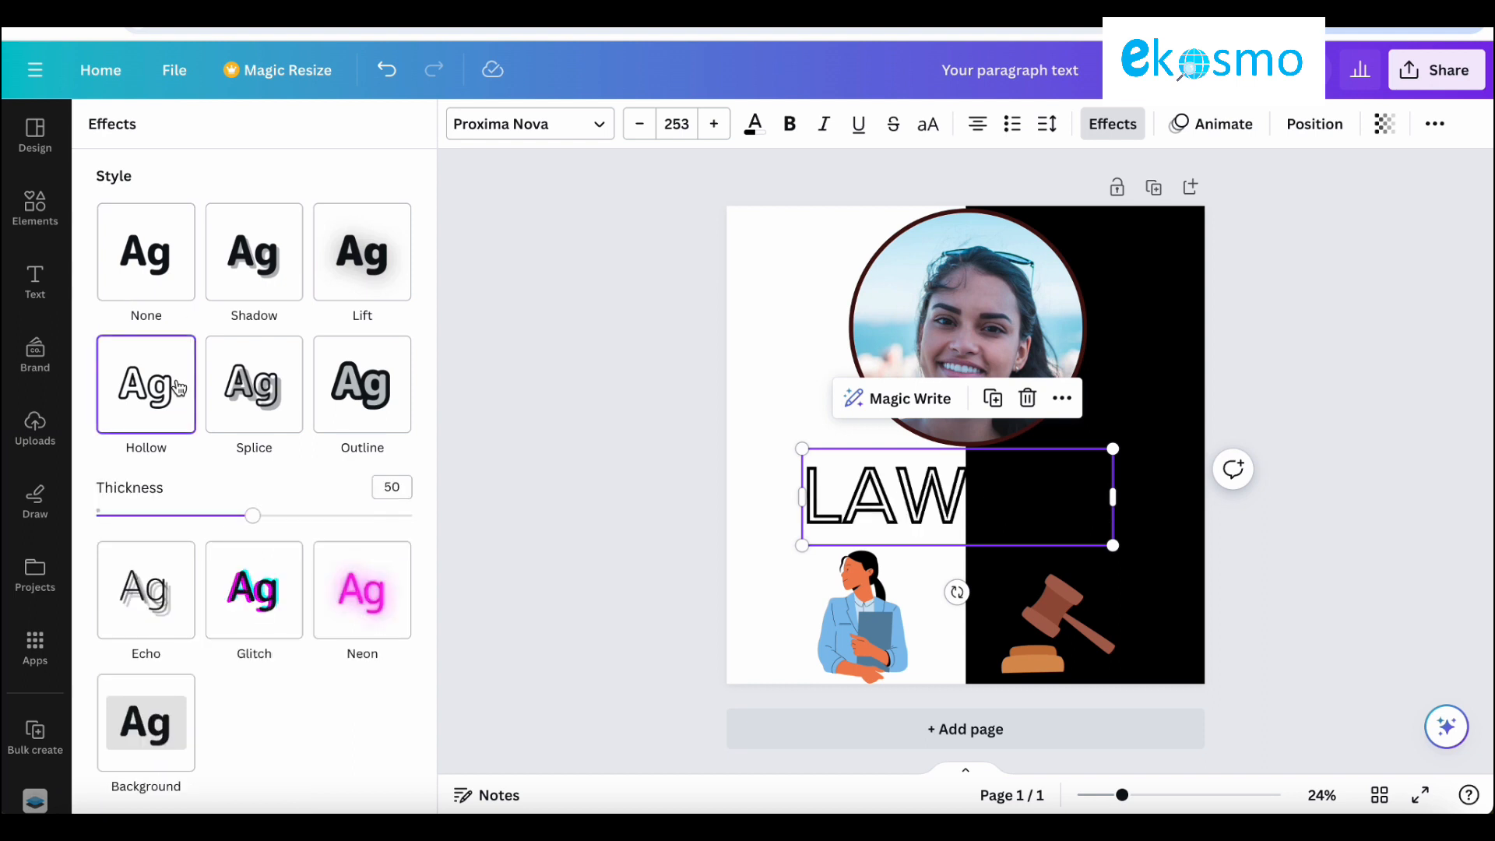
{"action": "left_click", "coordinate": [266, 383]}
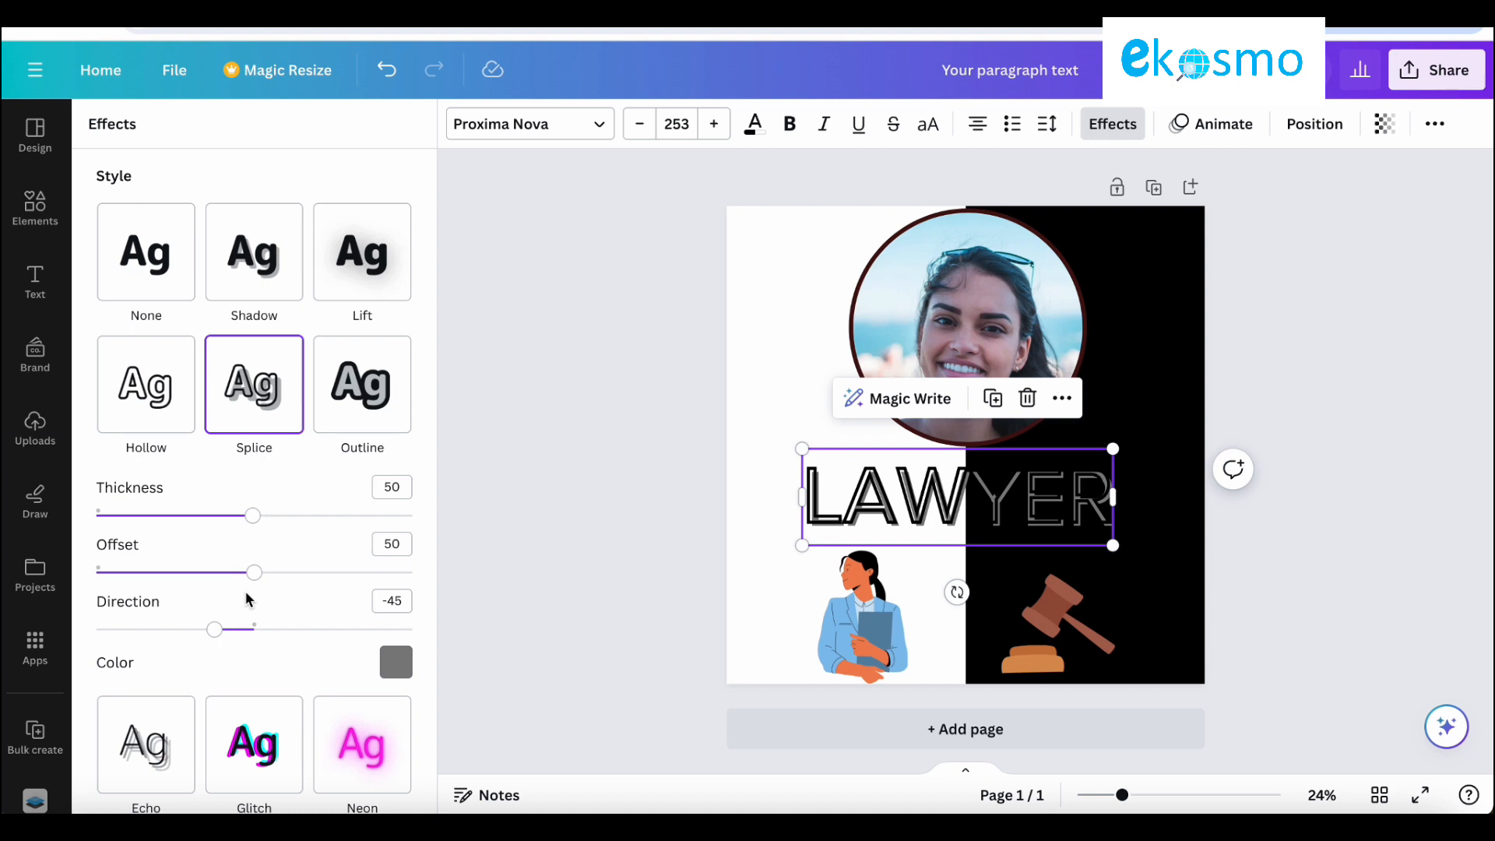
Step: Switch the "LAWYER" heading to the Outline effect, trying a thickness of 1 and setting it to 90
{"action": "left_click", "coordinate": [363, 425]}
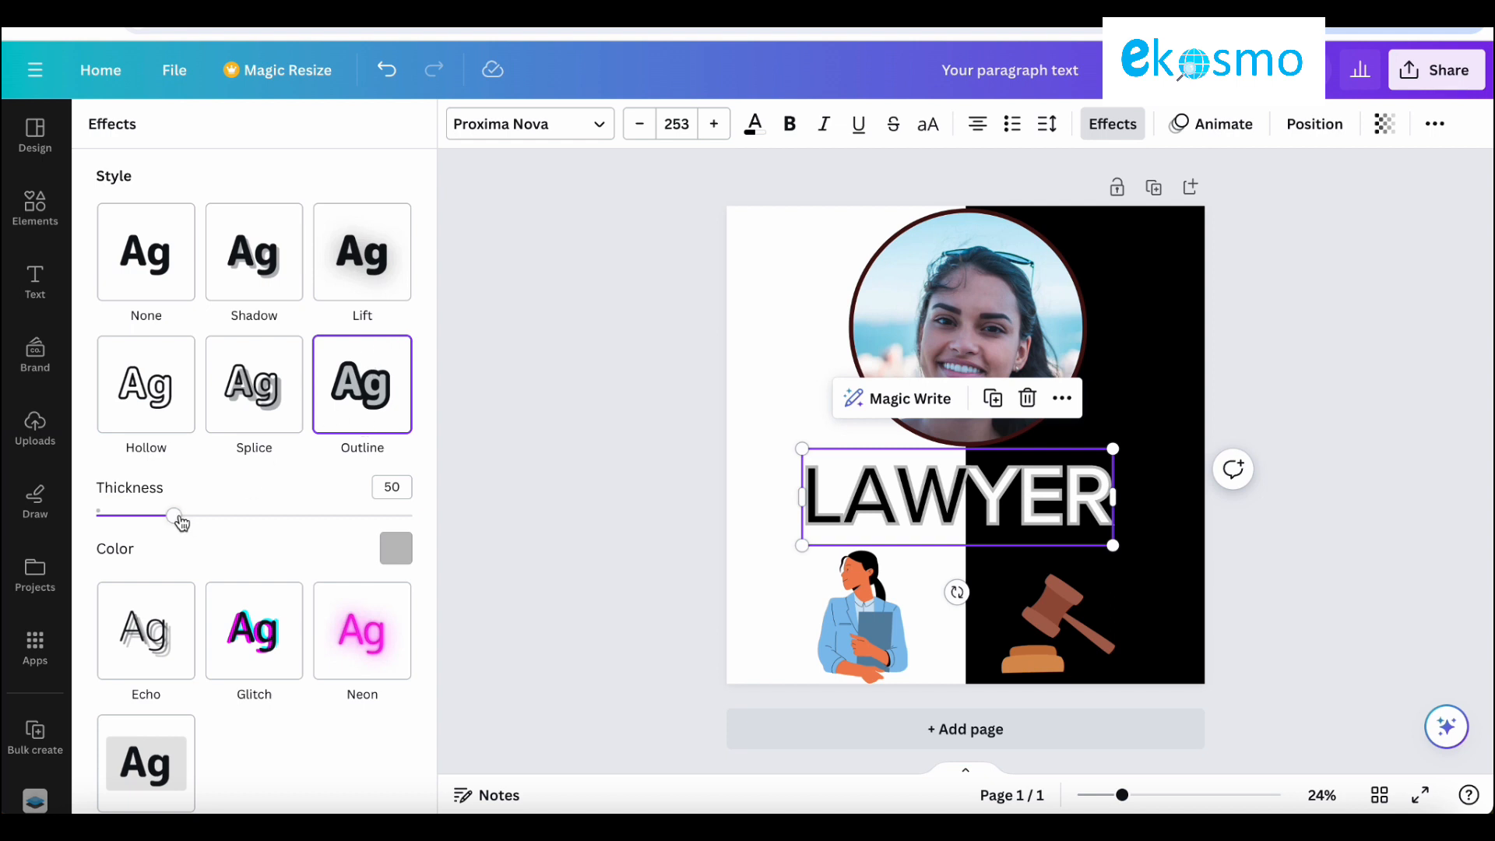
{"action": "left_click_drag", "start_coordinate": [174, 516], "coordinate": [91, 536]}
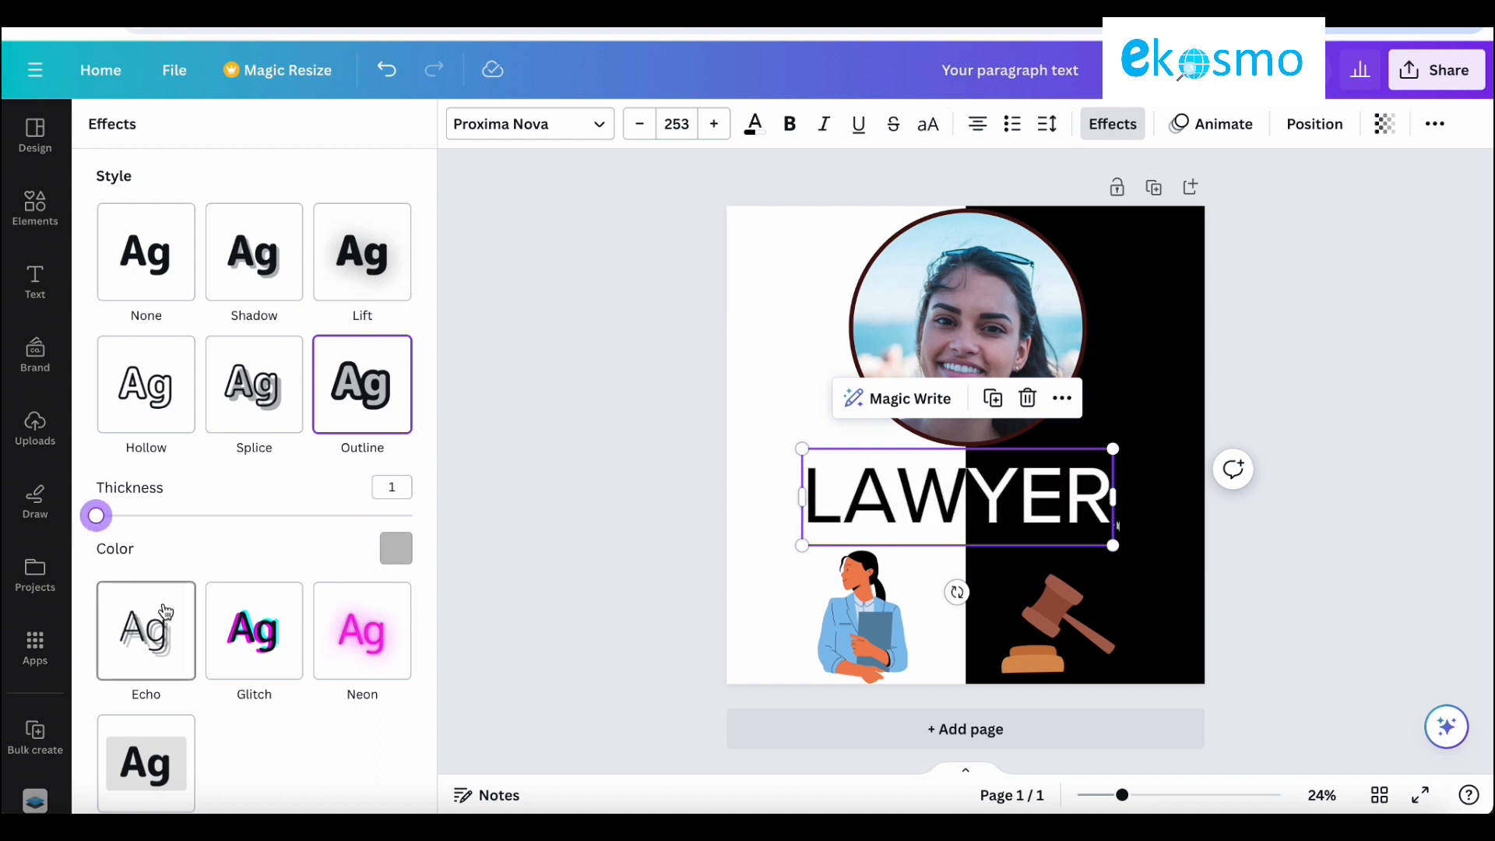
{"action": "scroll", "coordinate": [159, 611], "scroll_direction": "down", "scroll_amount": 1}
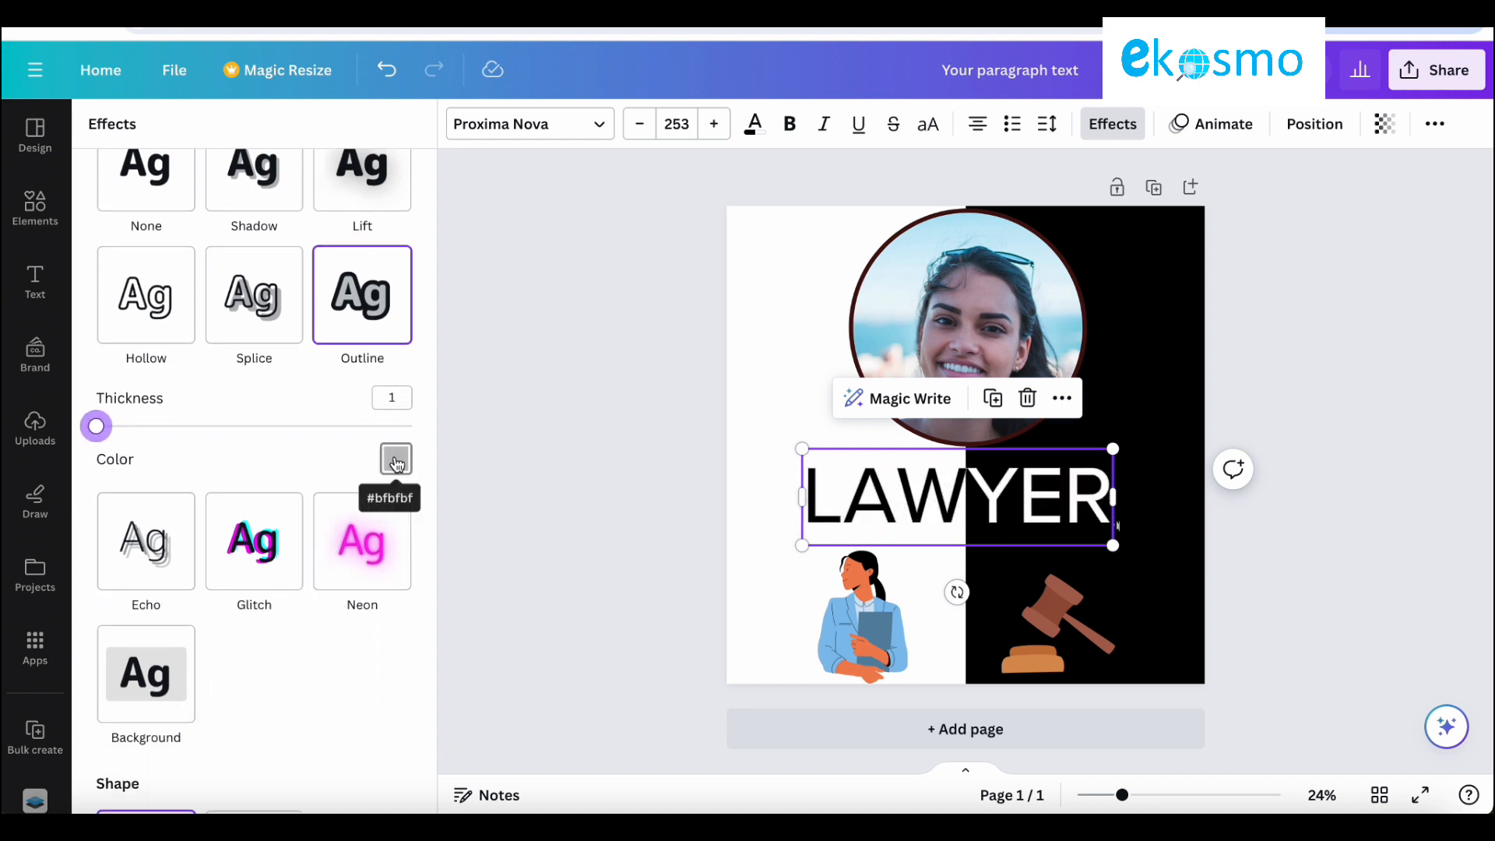
{"action": "left_click_drag", "start_coordinate": [97, 431], "coordinate": [238, 437]}
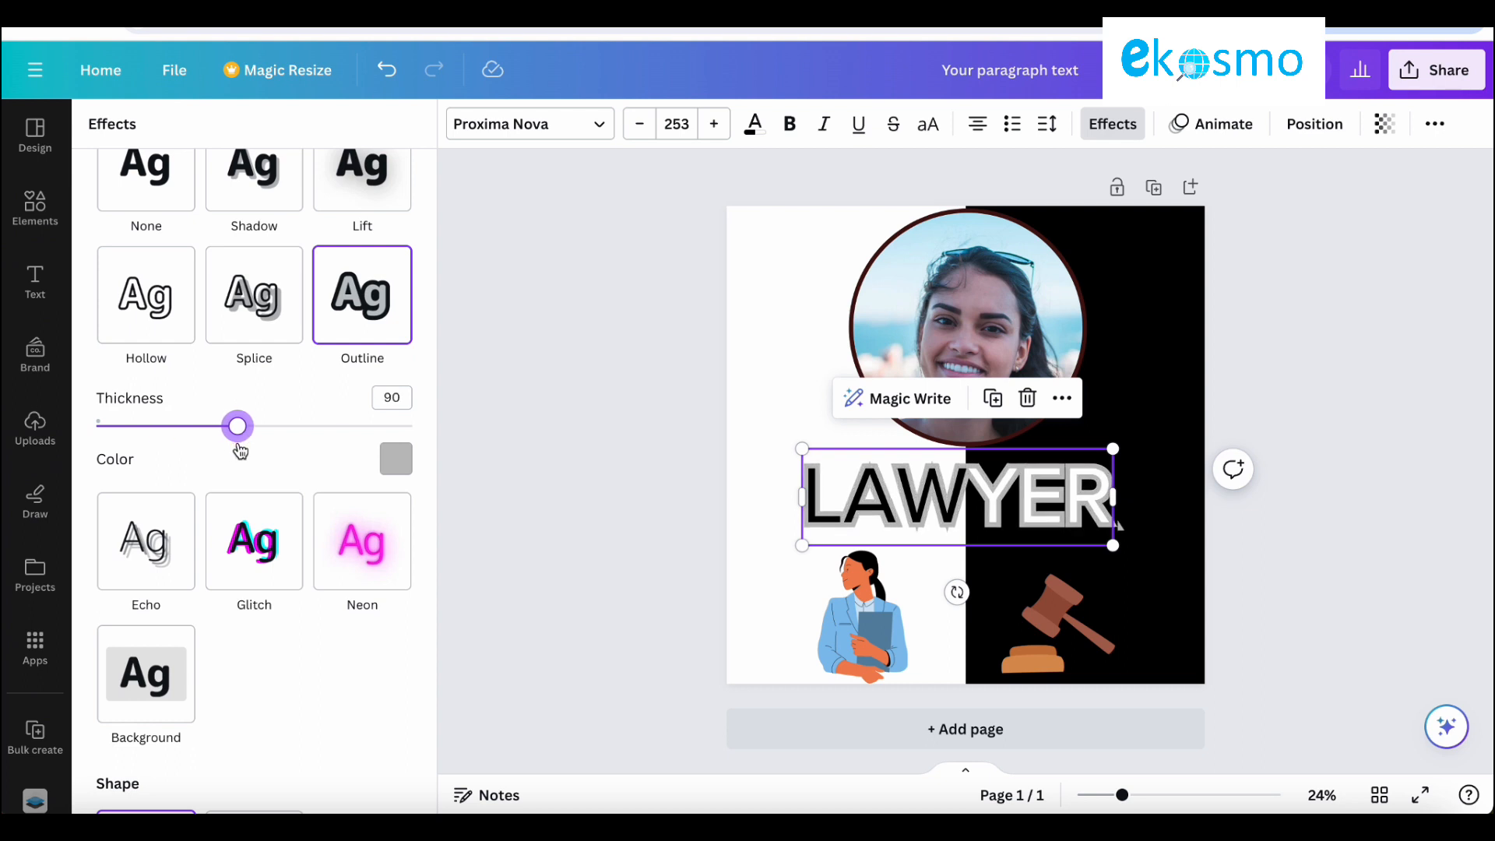
Step: Colour the heading's outline reddish brown (#a96551) and set its thickness to 11
{"action": "left_click", "coordinate": [393, 464]}
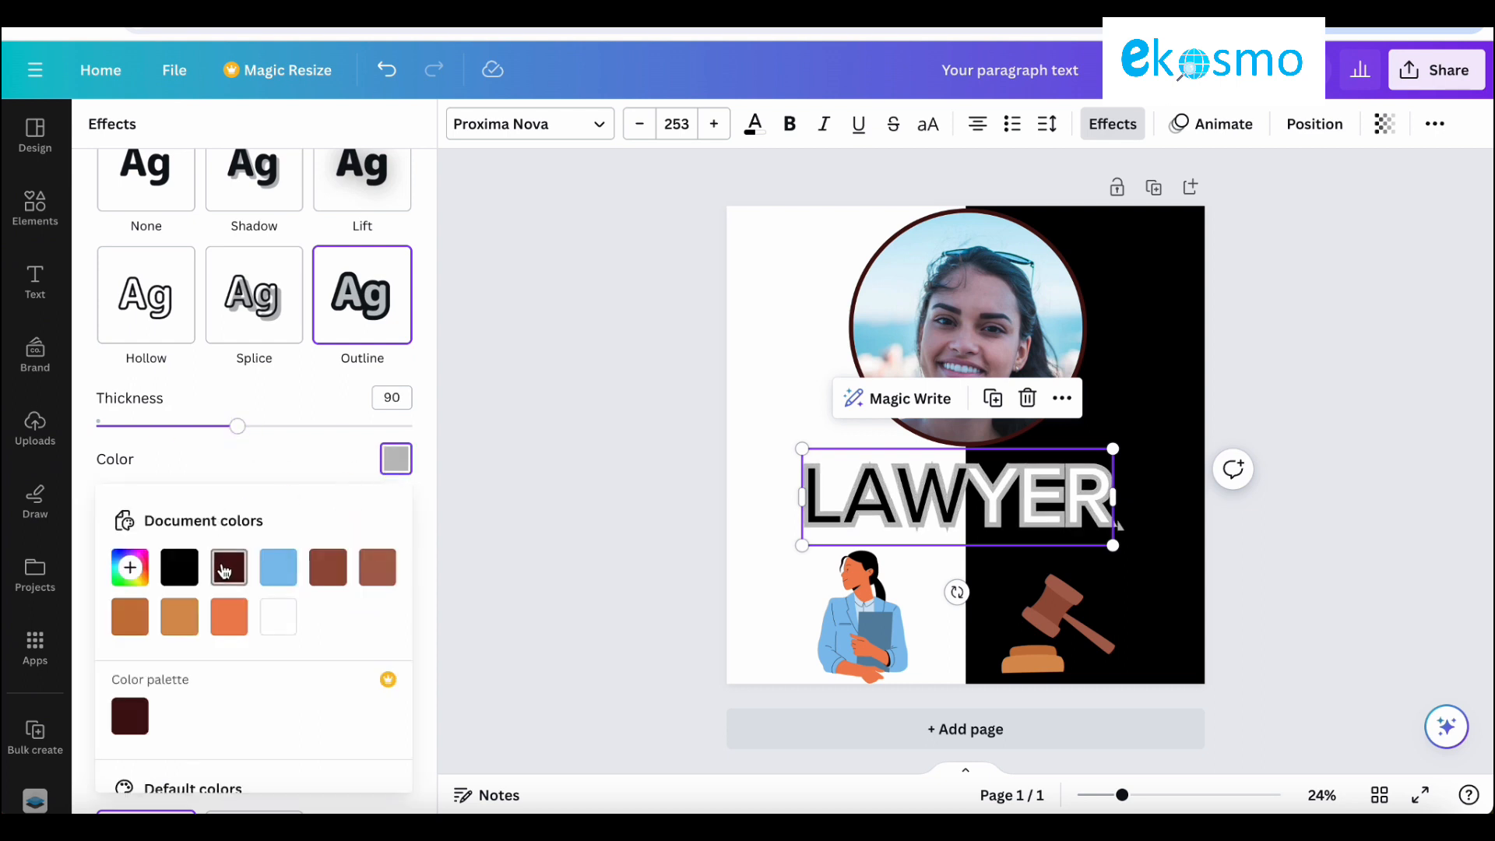
{"action": "left_click", "coordinate": [227, 569]}
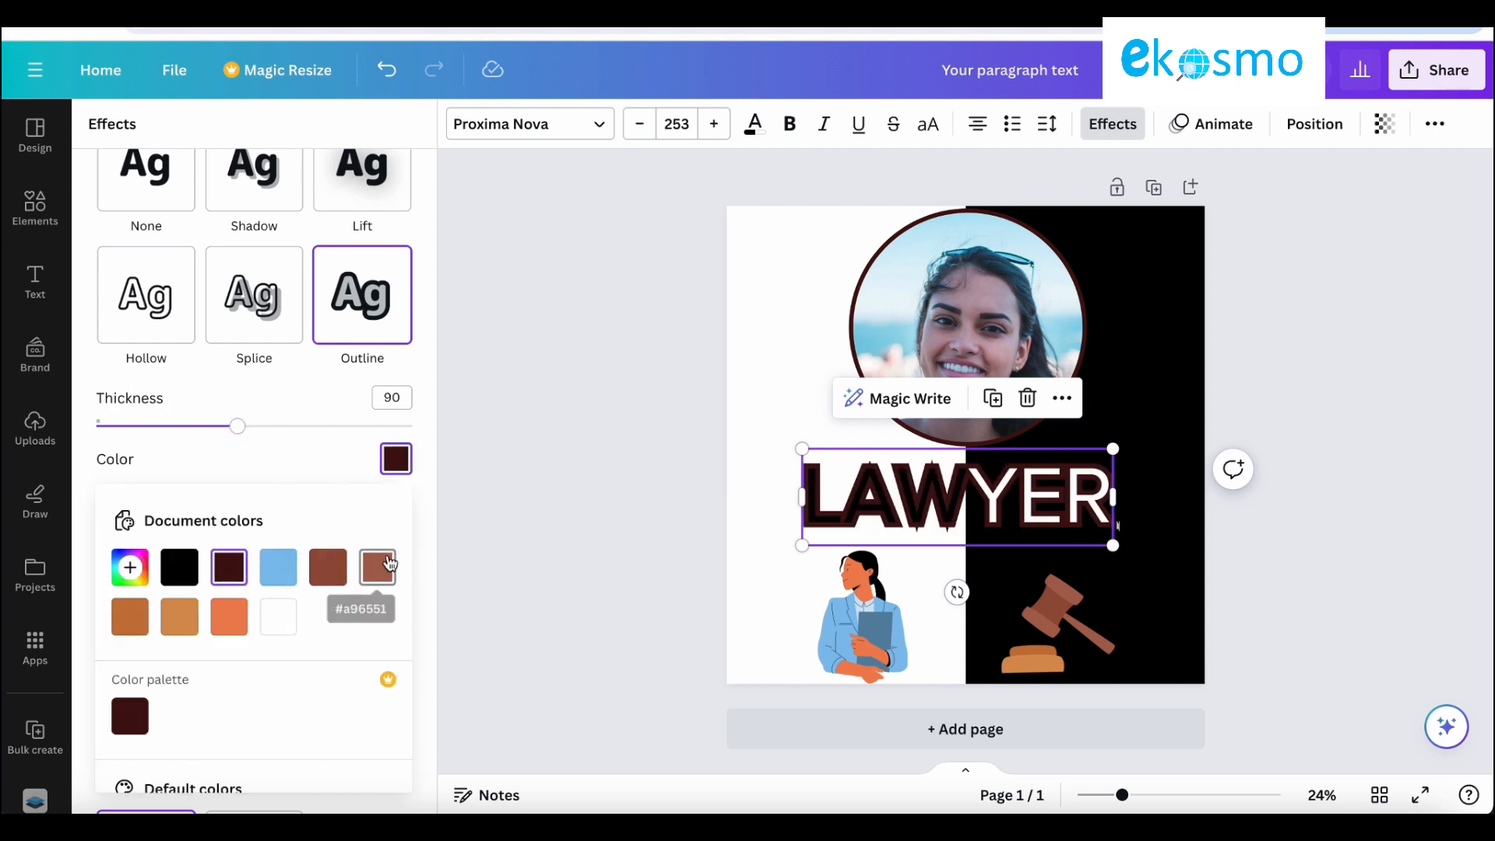
{"action": "left_click", "coordinate": [388, 564]}
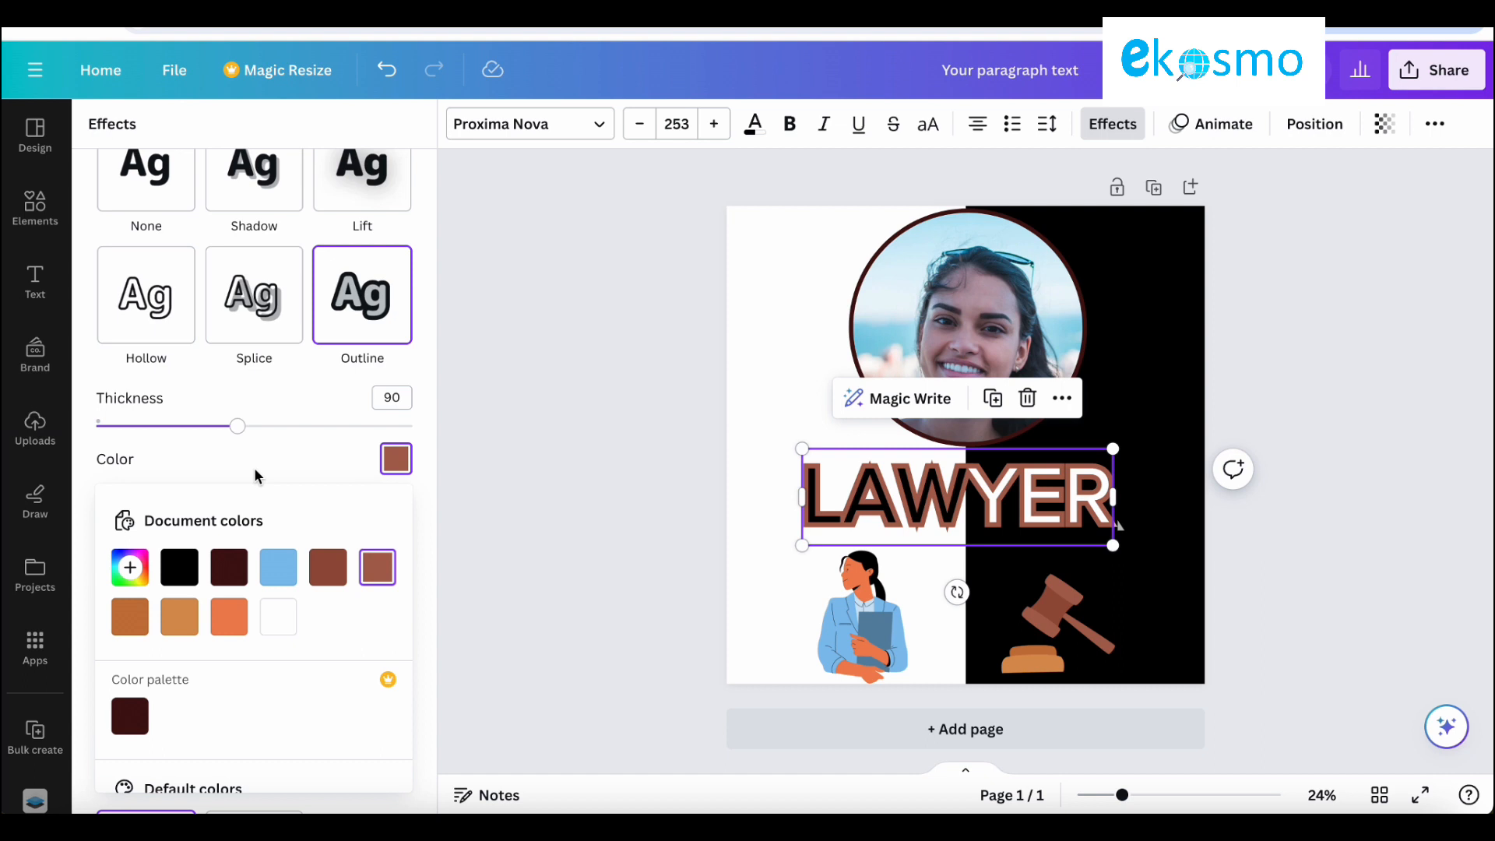
{"action": "left_click_drag", "start_coordinate": [237, 426], "coordinate": [113, 426]}
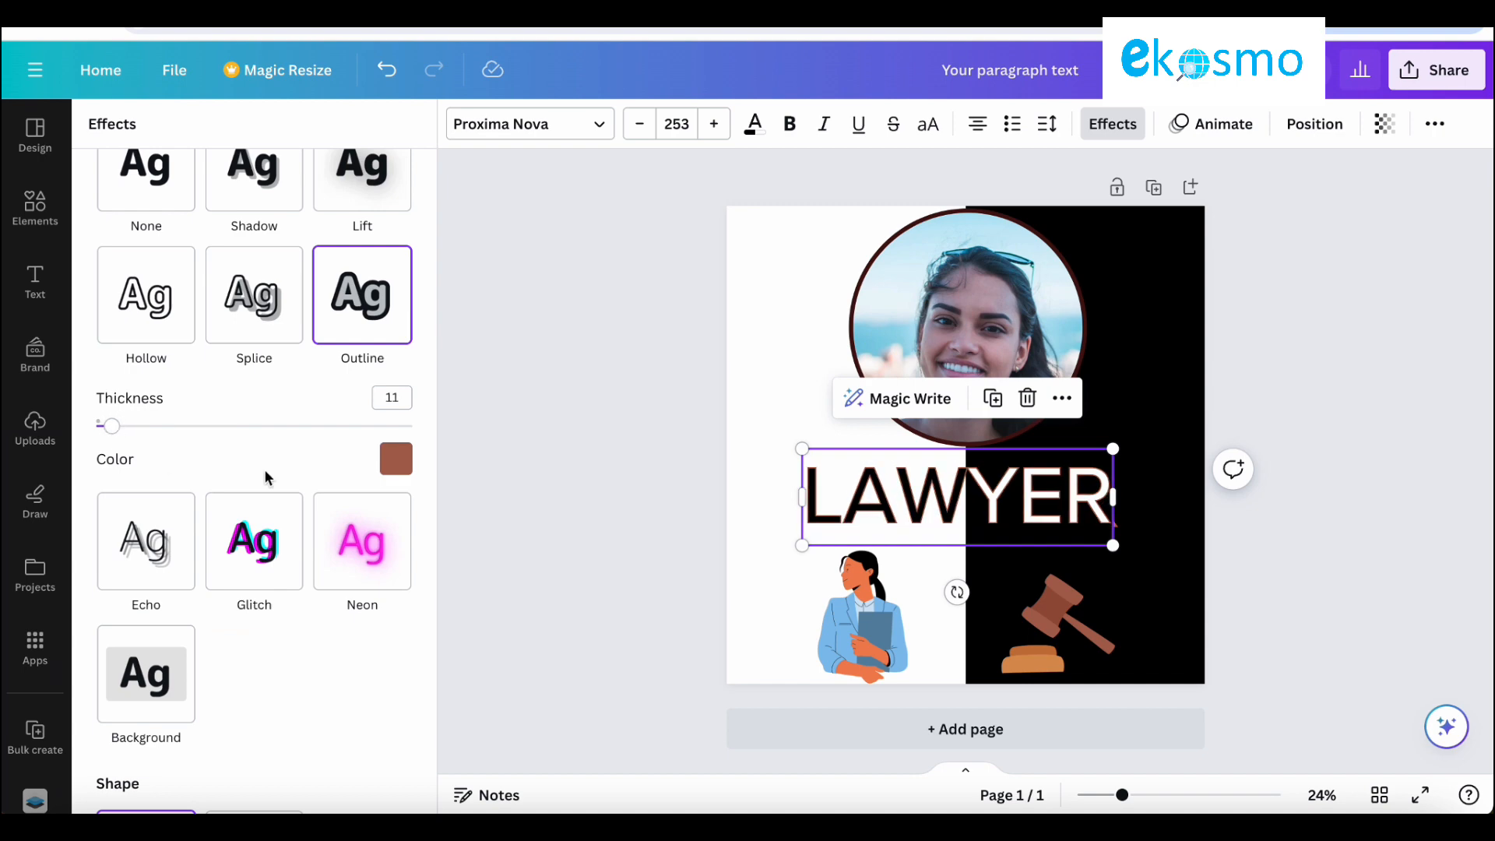
Step: Try the Echo effect on the "LAWYER" heading and replace it with the Glitch effect
{"action": "scroll", "coordinate": [297, 486], "scroll_direction": "down", "scroll_amount": 1}
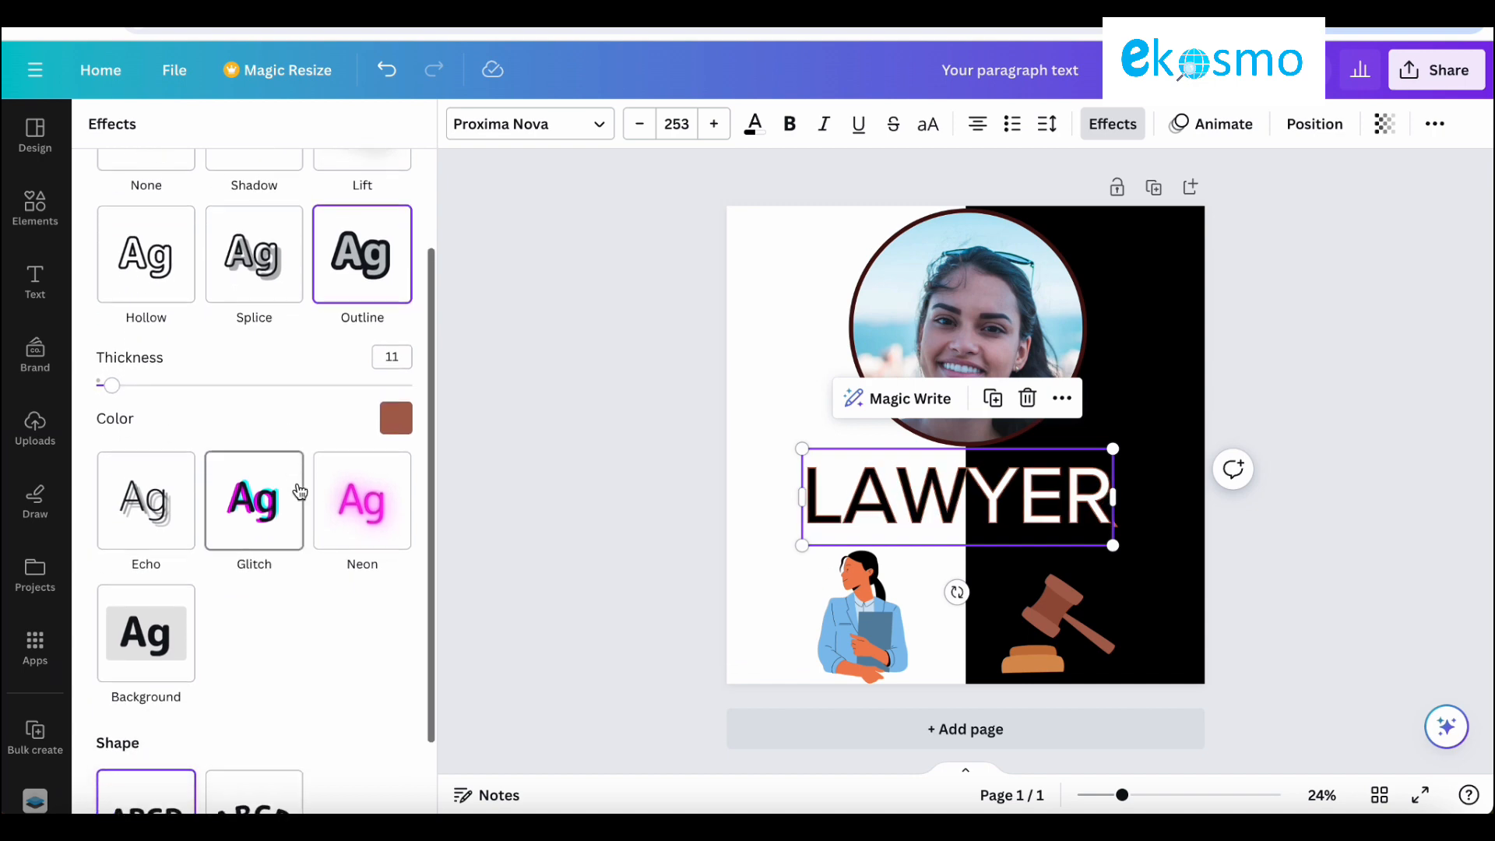
{"action": "left_click", "coordinate": [166, 512]}
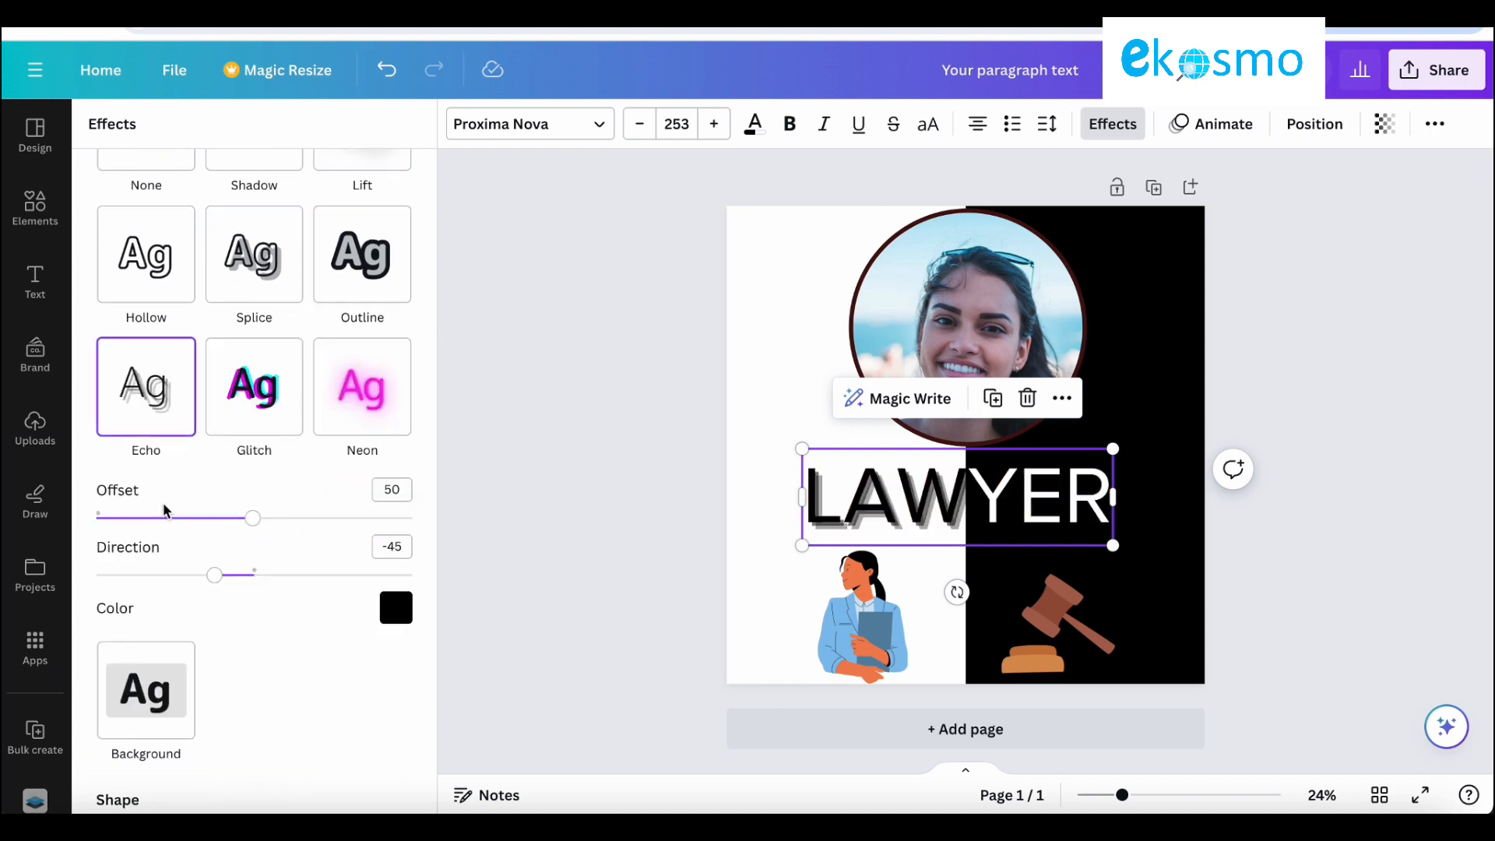
{"action": "left_click", "coordinate": [249, 418]}
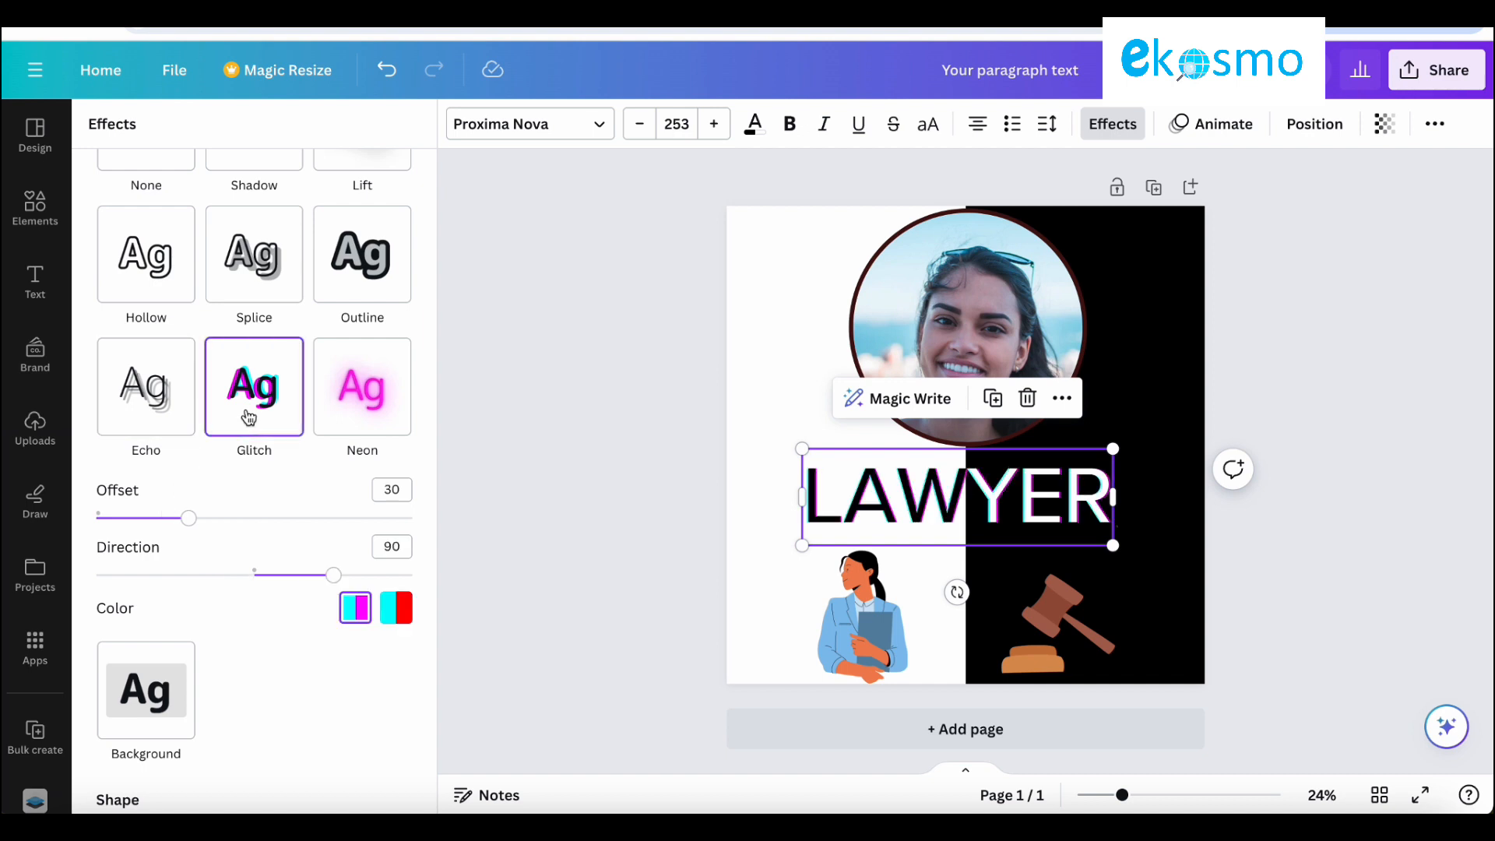
Step: Try the Neon effect on the "LAWYER" heading and replace it with the Background effect
{"action": "left_click", "coordinate": [379, 396]}
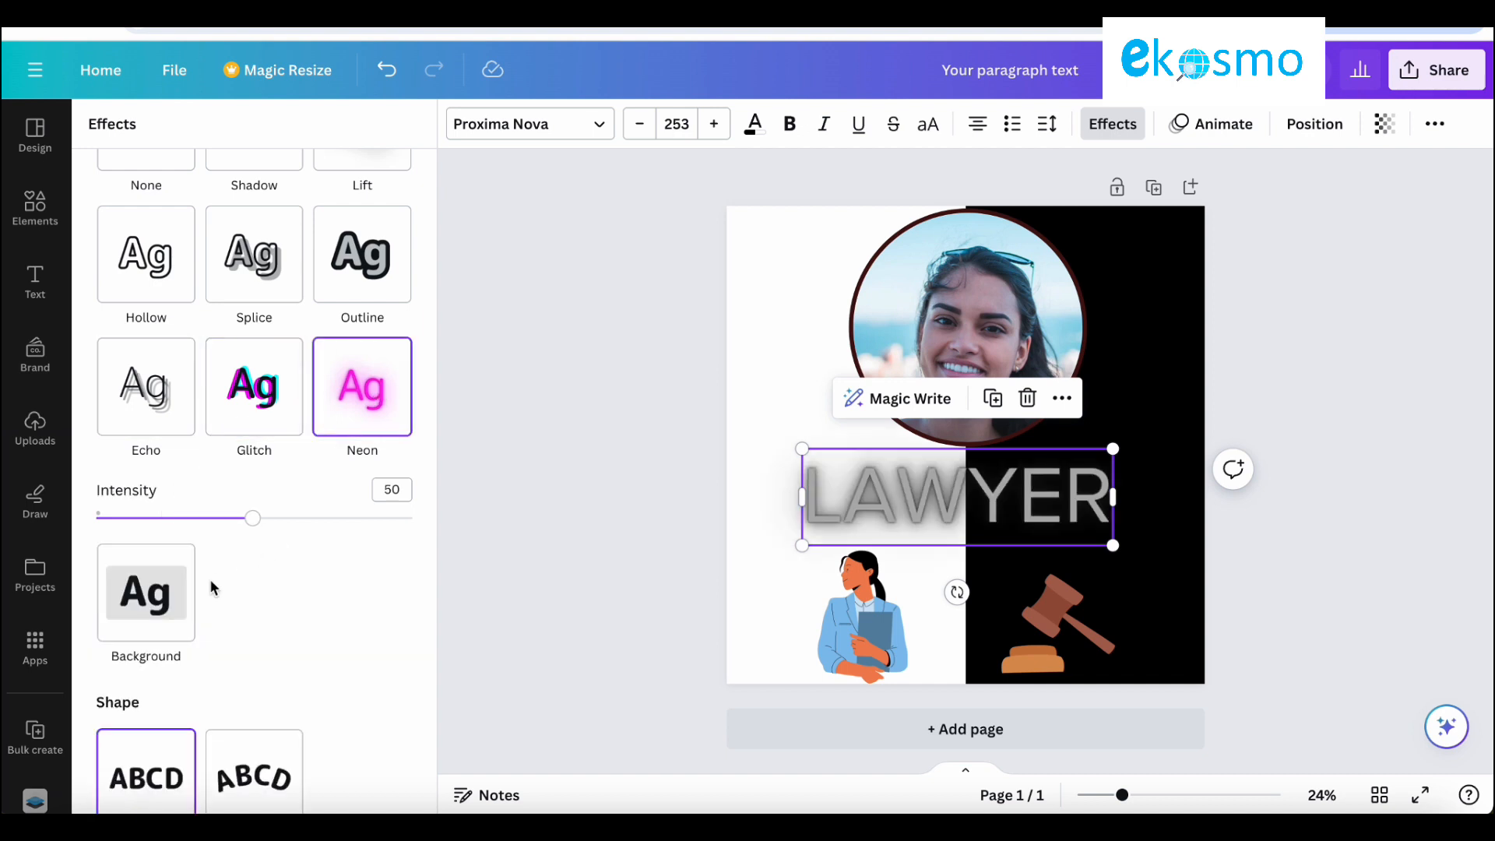
{"action": "left_click", "coordinate": [157, 596]}
{"action": "scroll", "coordinate": [327, 675], "scroll_direction": "down", "scroll_amount": 1}
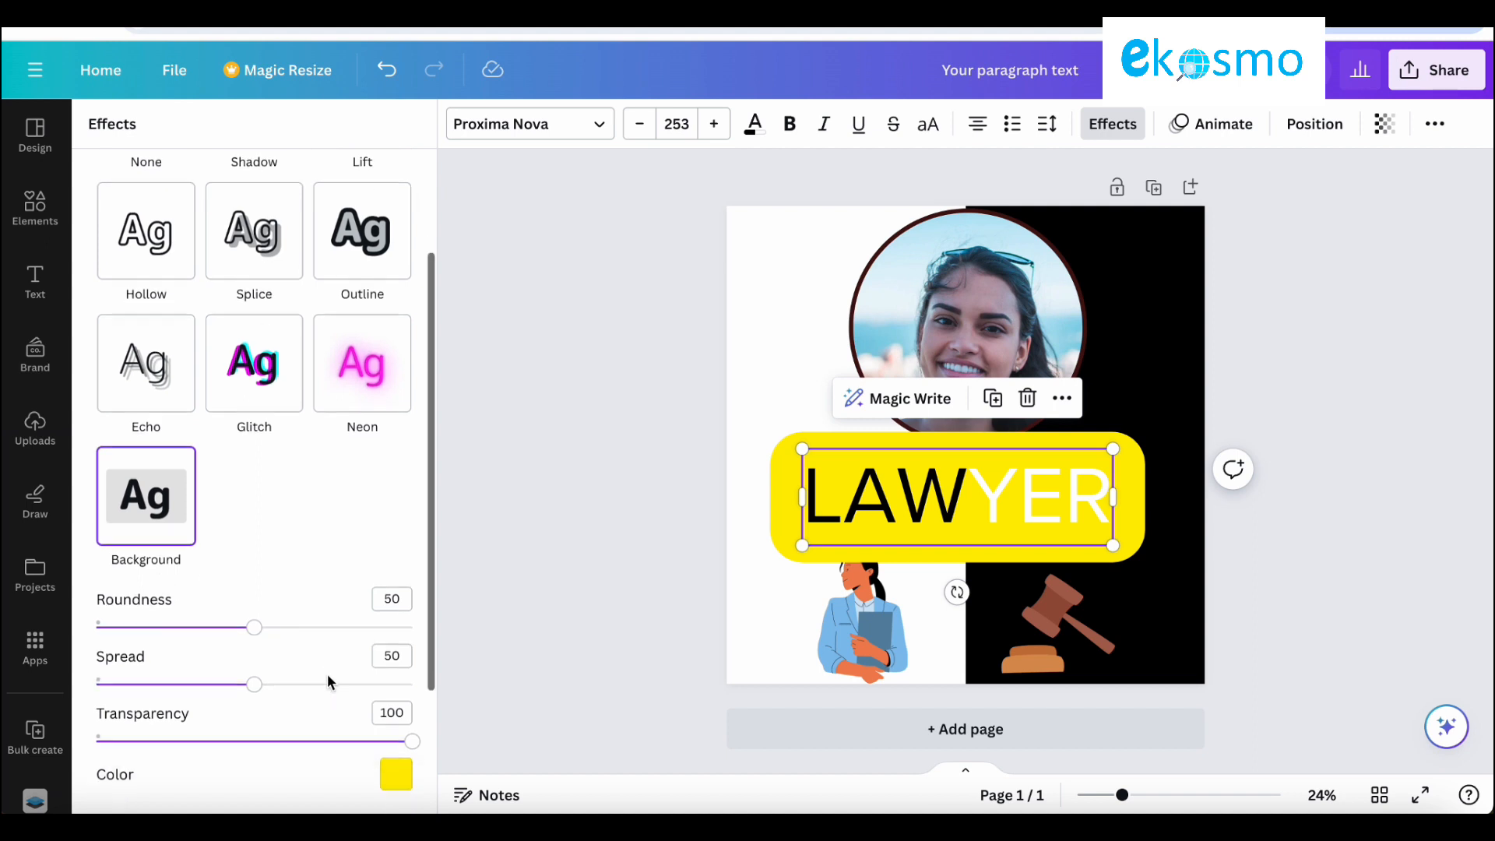
Step: Try orange, dark maroon and reddish brown from the document colors for the heading's background box
{"action": "scroll", "coordinate": [327, 674], "scroll_direction": "down", "scroll_amount": 2}
{"action": "left_click", "coordinate": [397, 594]}
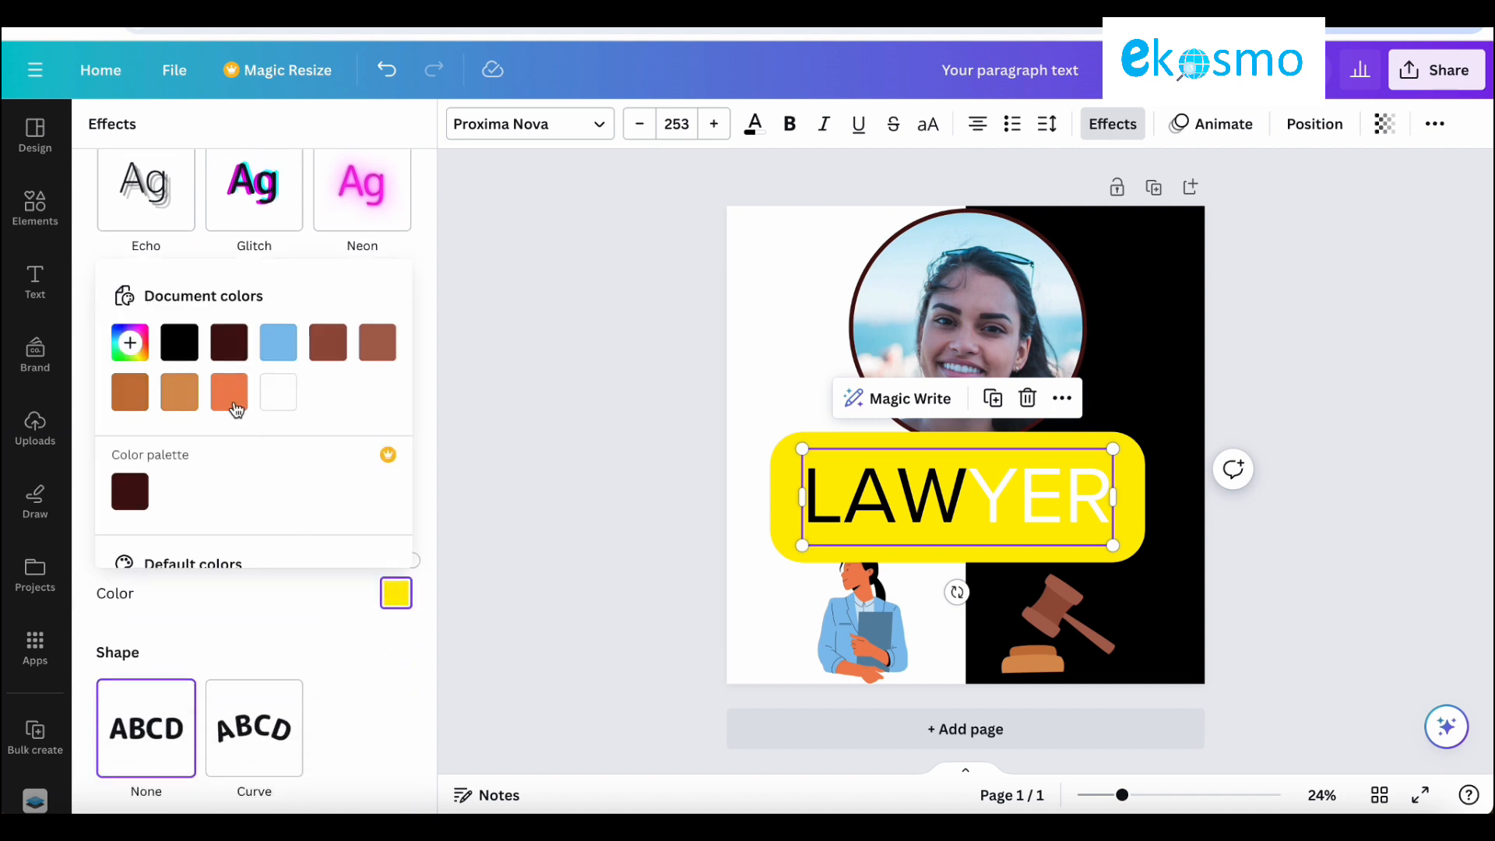
{"action": "left_click", "coordinate": [235, 407]}
{"action": "left_click", "coordinate": [228, 342]}
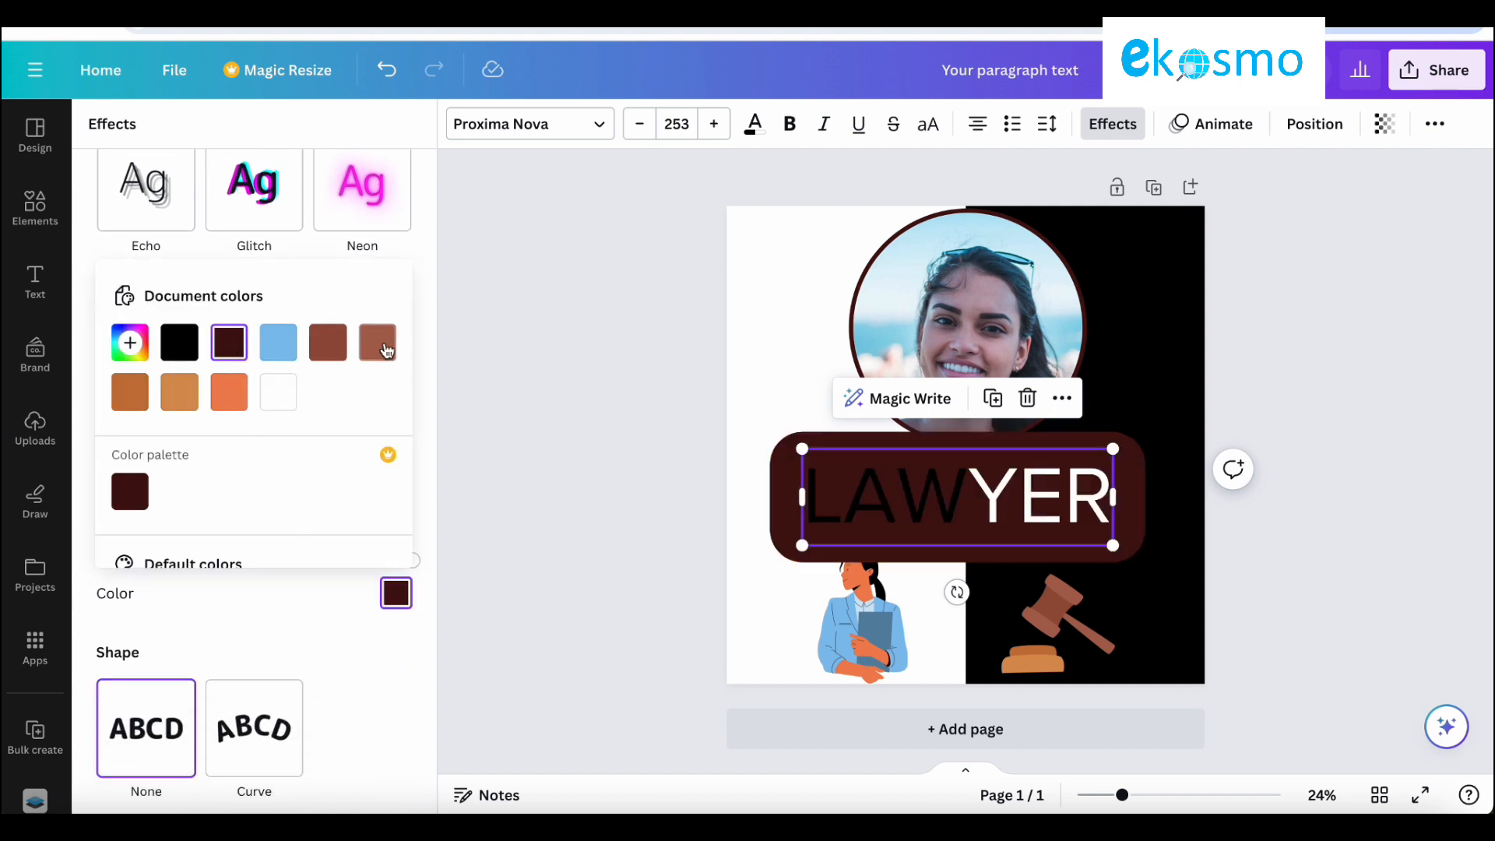
{"action": "left_click", "coordinate": [384, 348]}
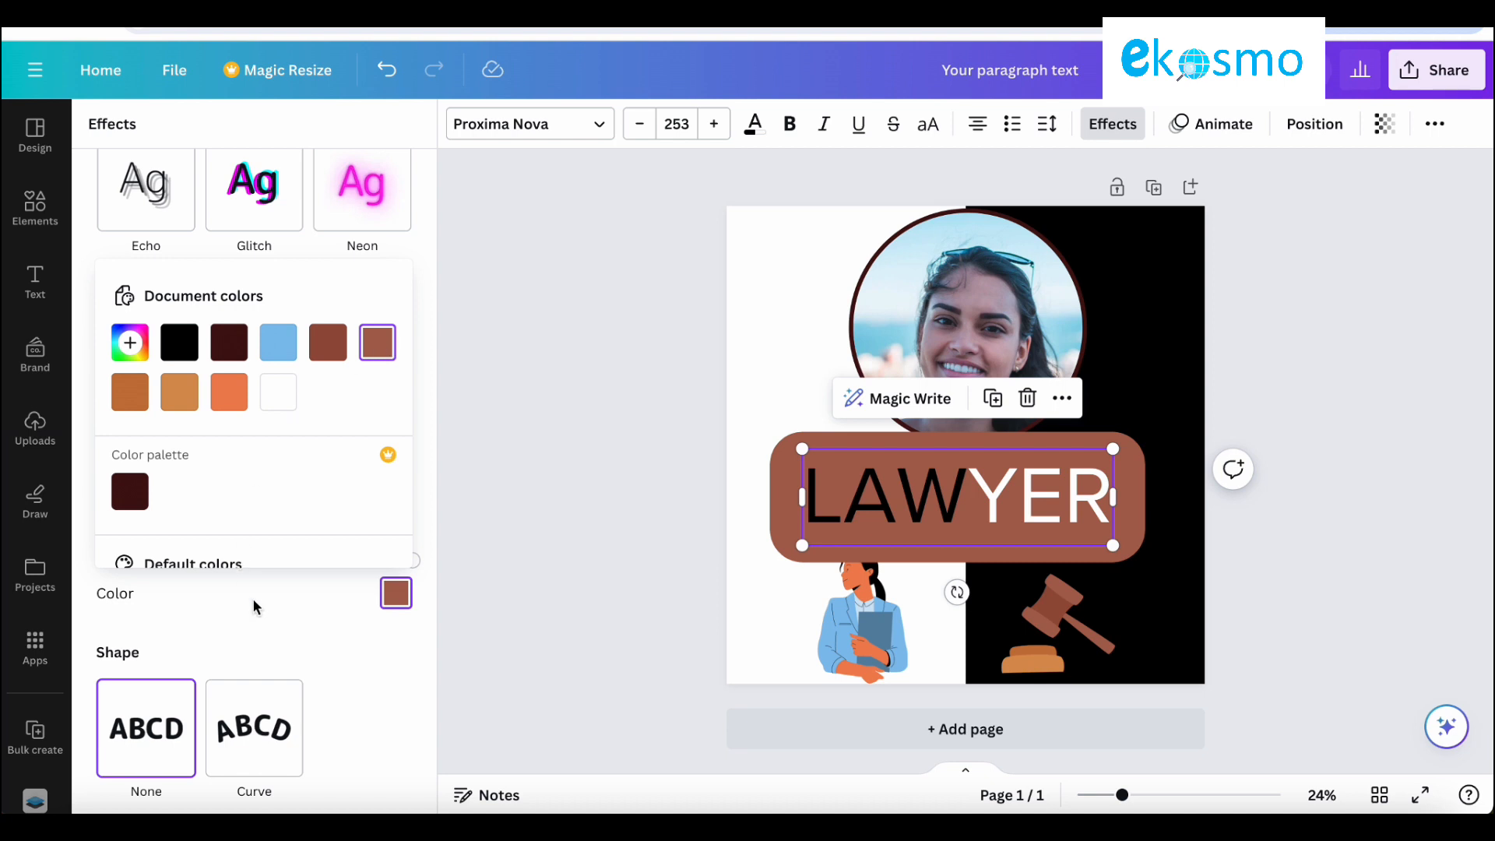
{"action": "left_click", "coordinate": [293, 621]}
Step: Remove the text effect from the "LAWYER" heading, try the Curve shape and return the shape to None
{"action": "scroll", "coordinate": [191, 397], "scroll_direction": "up", "scroll_amount": 3}
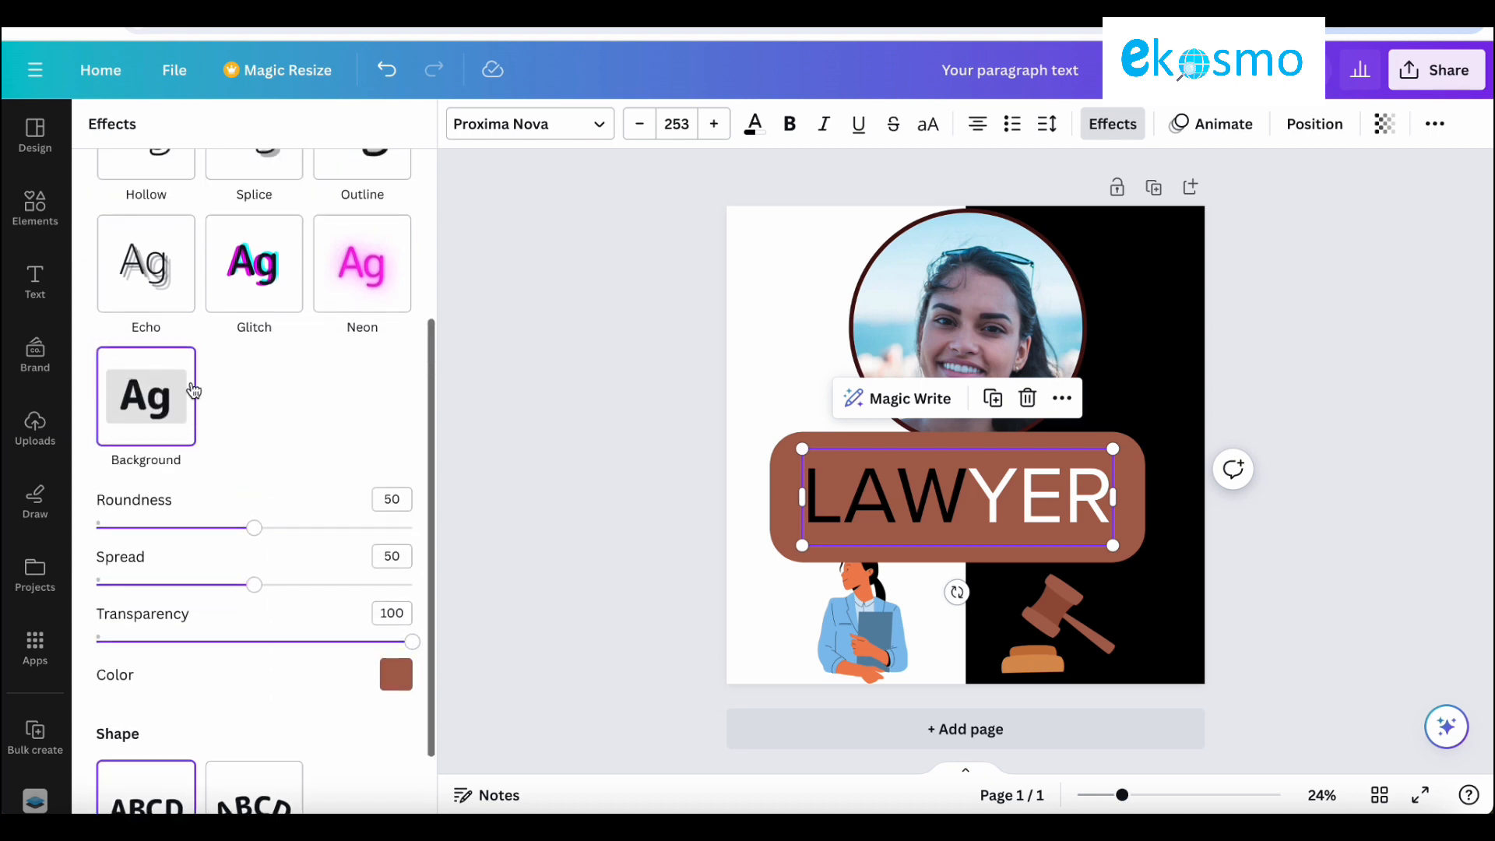
{"action": "scroll", "coordinate": [194, 387], "scroll_direction": "up", "scroll_amount": 2}
{"action": "left_click", "coordinate": [167, 276]}
{"action": "scroll", "coordinate": [247, 522], "scroll_direction": "down", "scroll_amount": 2}
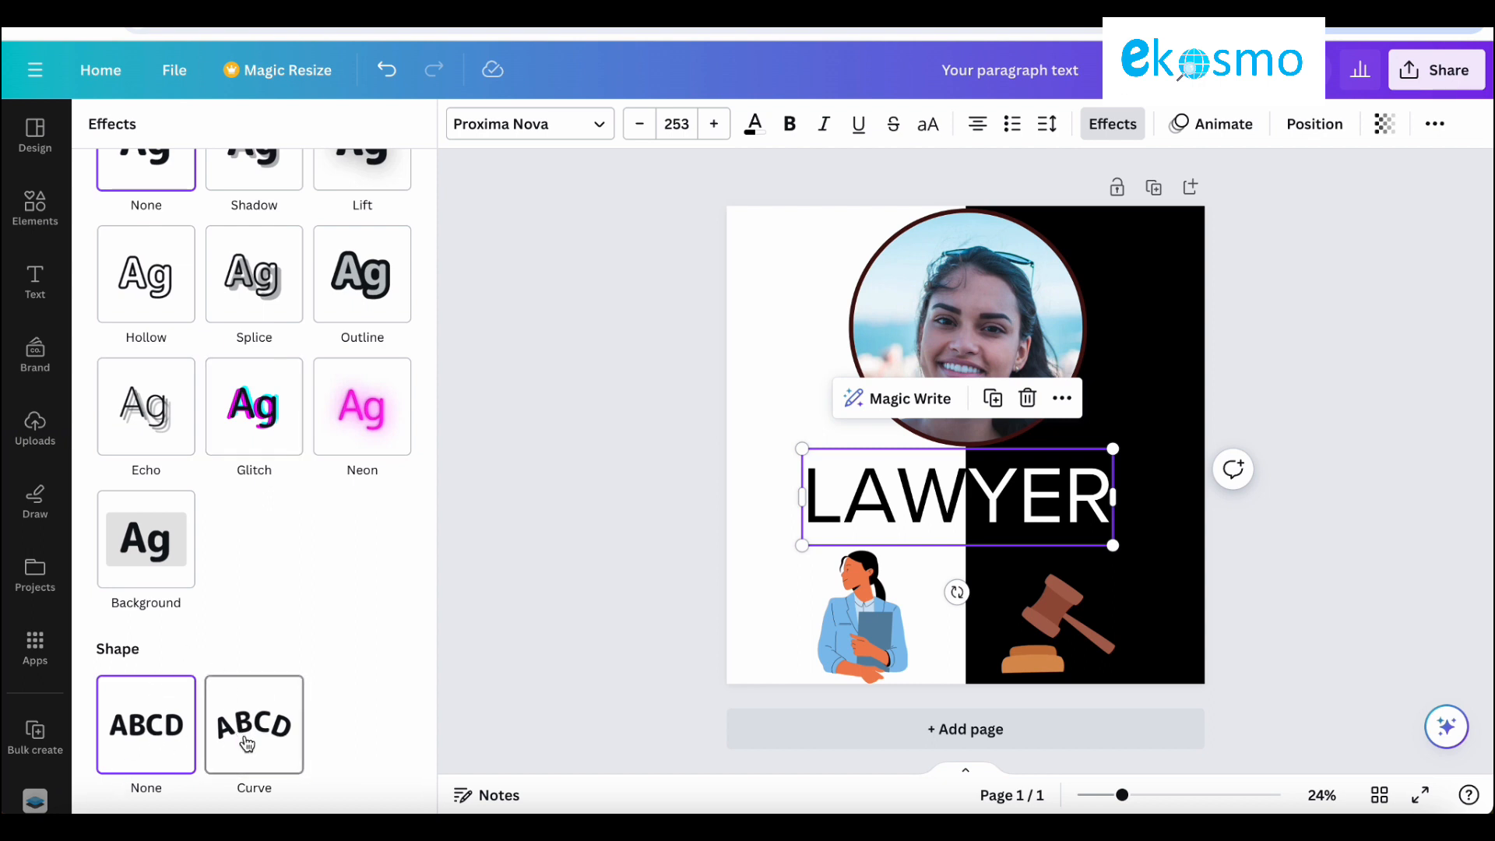
{"action": "left_click", "coordinate": [248, 741]}
{"action": "left_click", "coordinate": [172, 739]}
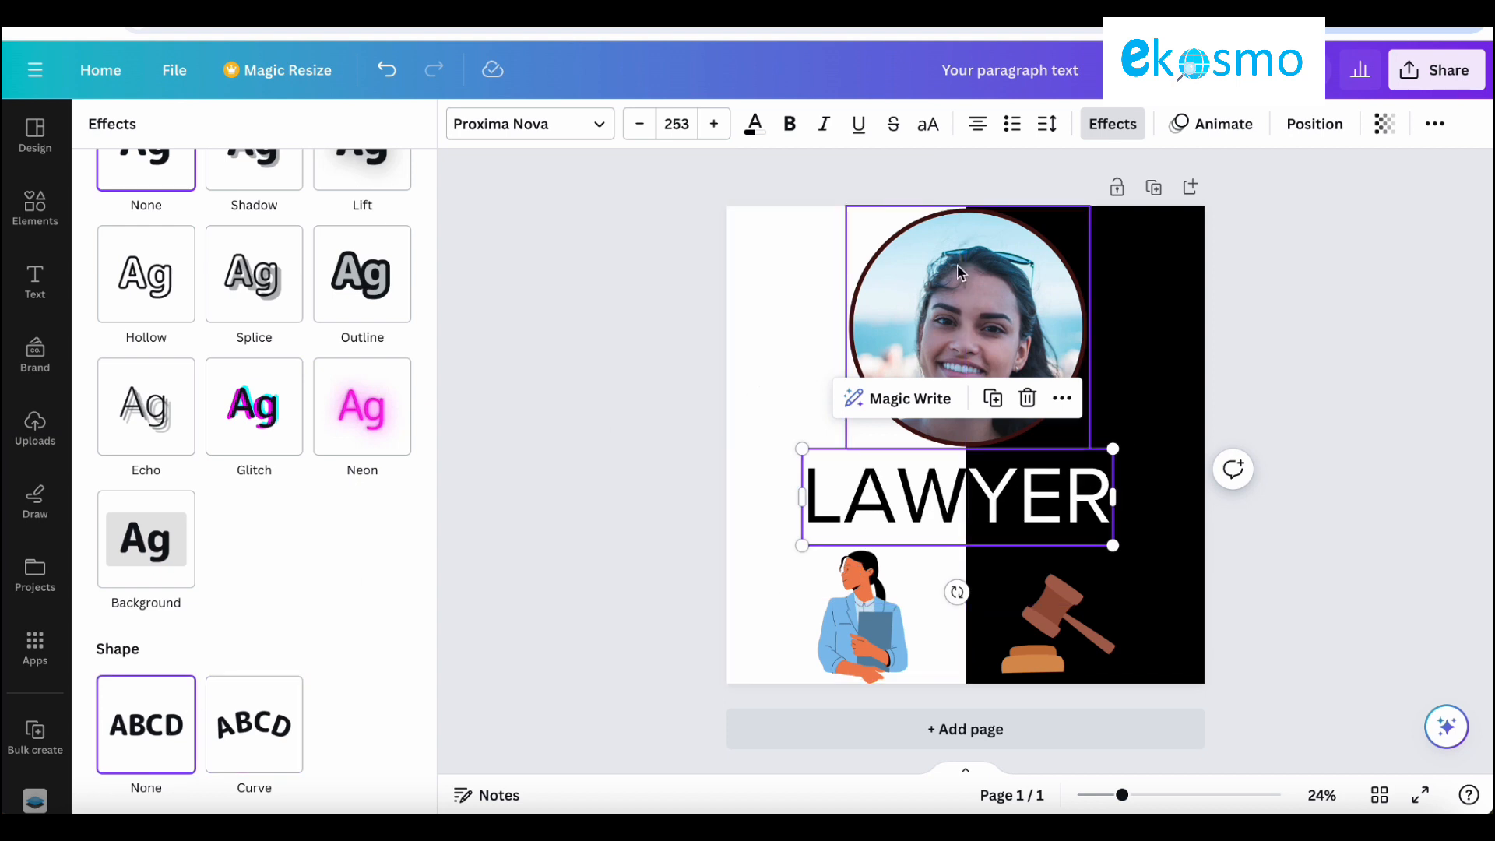
{"action": "left_click", "coordinate": [1104, 295]}
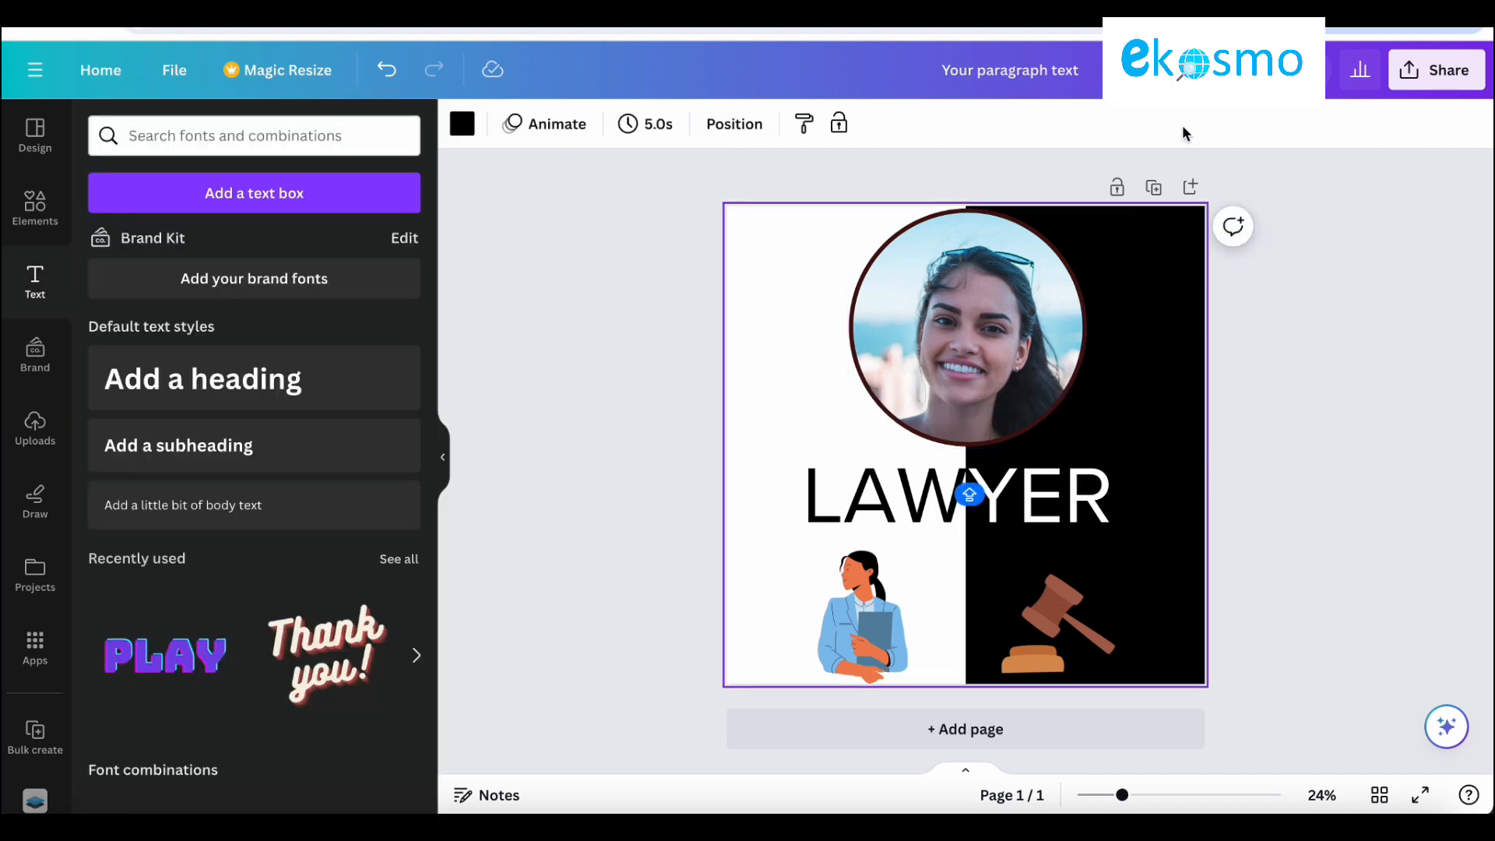
{"action": "left_click", "coordinate": [987, 326]}
{"action": "left_click", "coordinate": [872, 483]}
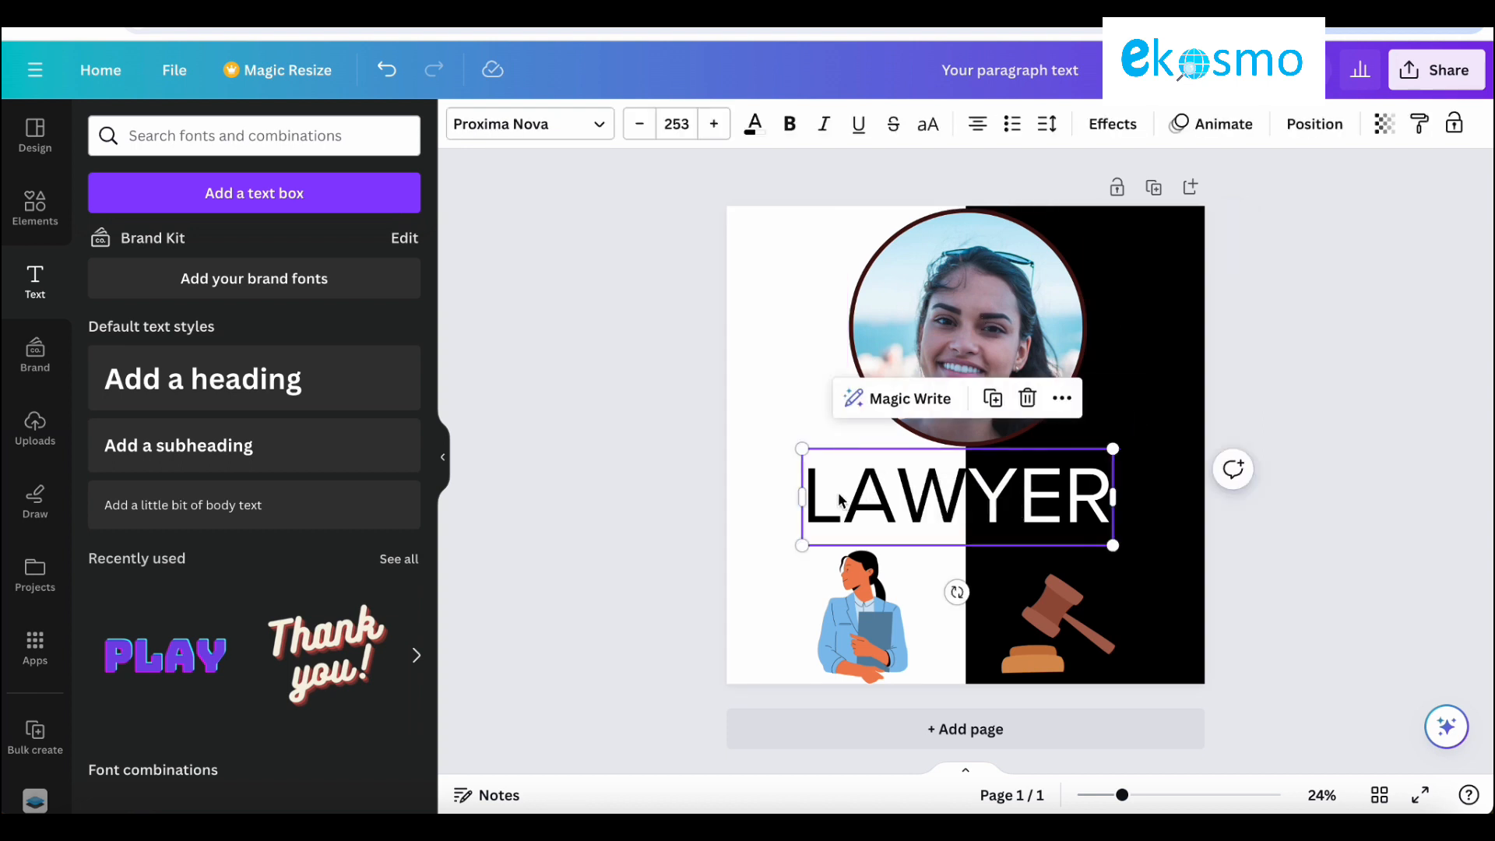
{"action": "left_click", "coordinate": [1177, 223]}
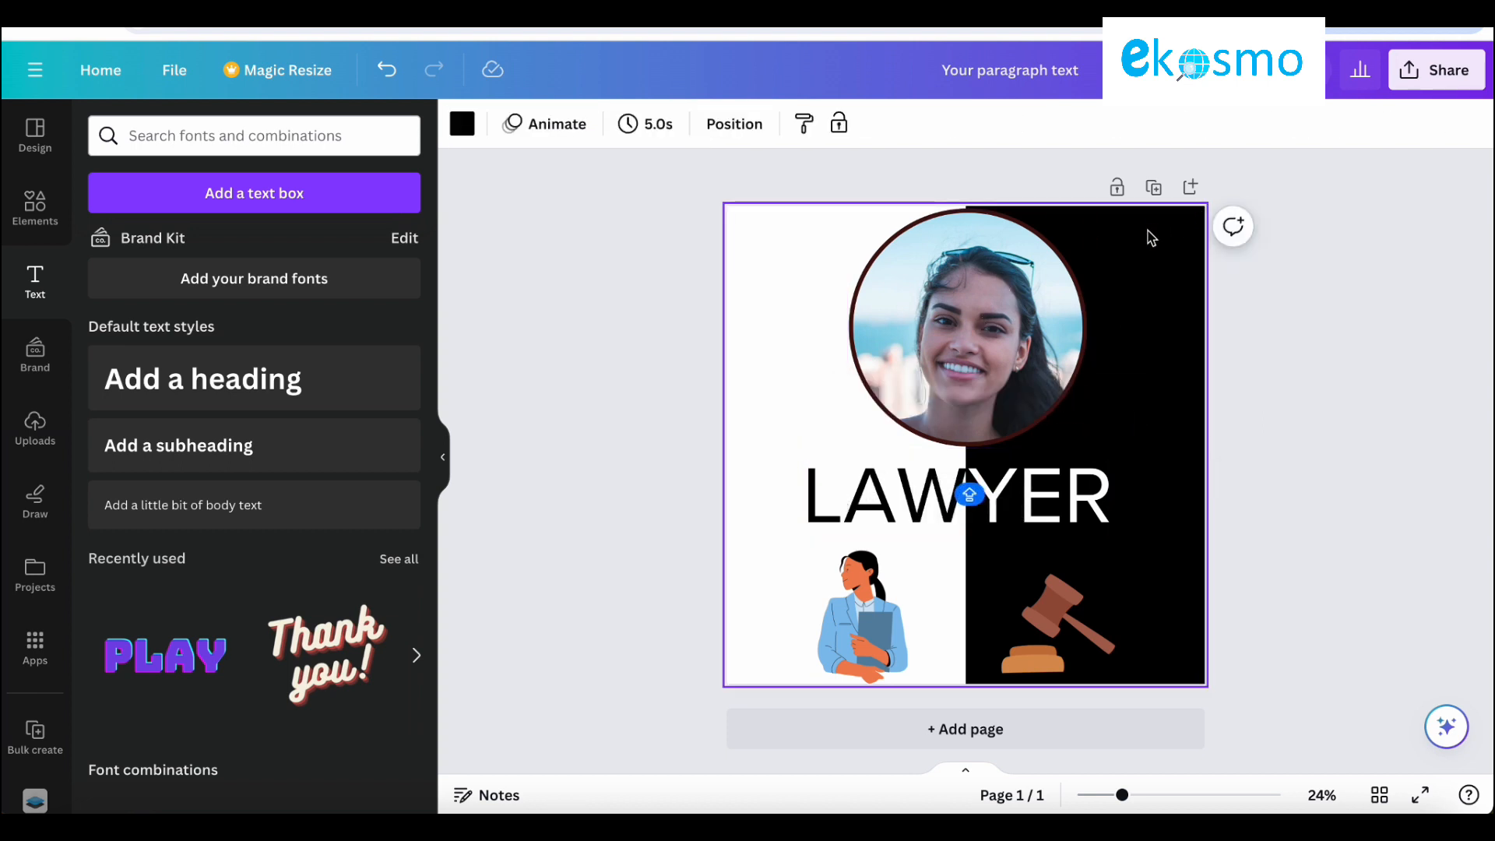
Step: Look through the photo animations available for the circular portrait, previewing them on the page
{"action": "left_click", "coordinate": [903, 325]}
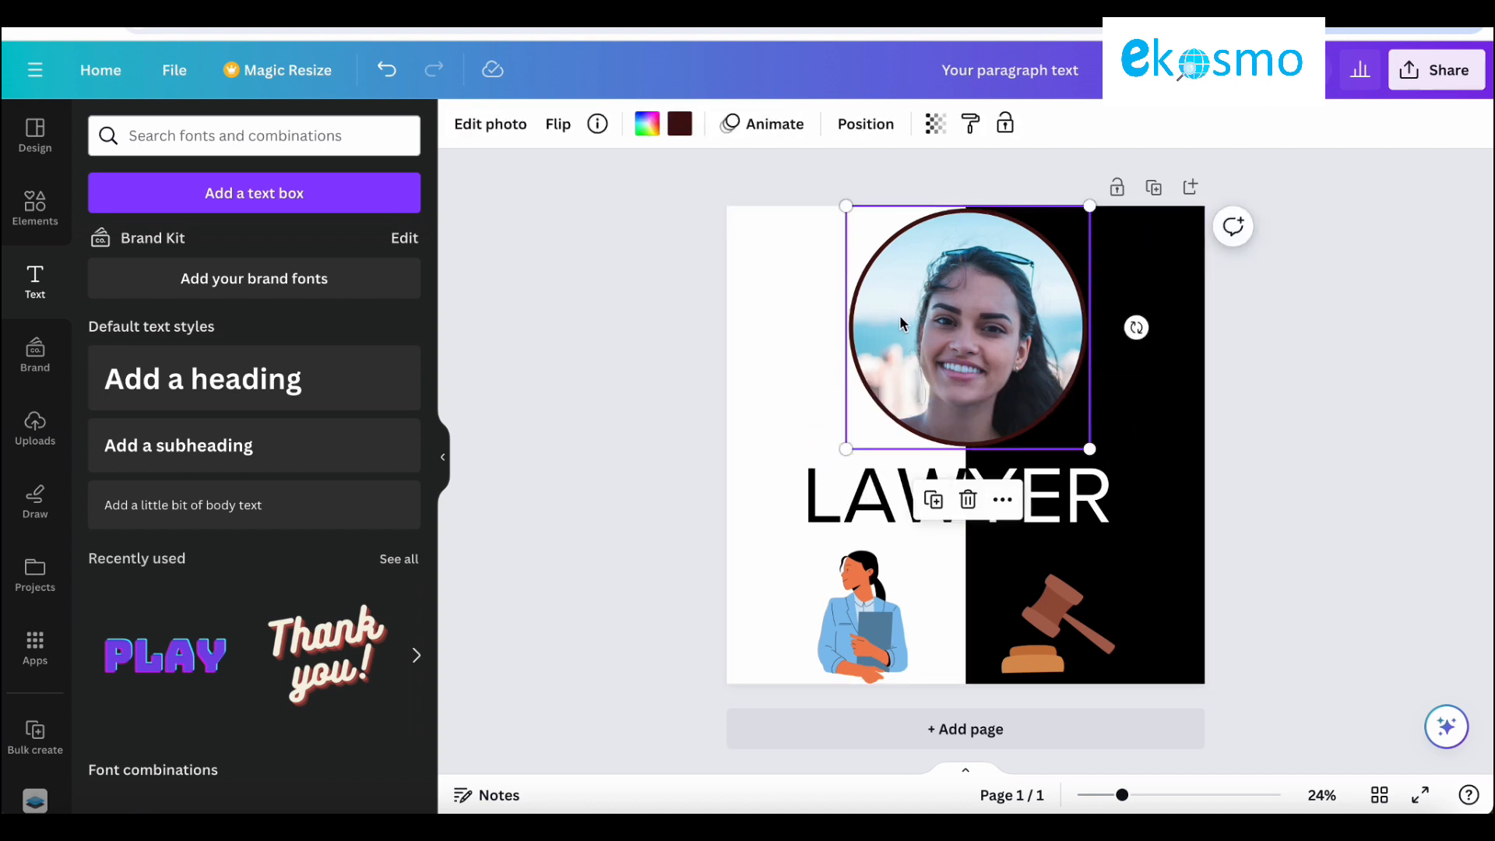
{"action": "left_click", "coordinate": [762, 124]}
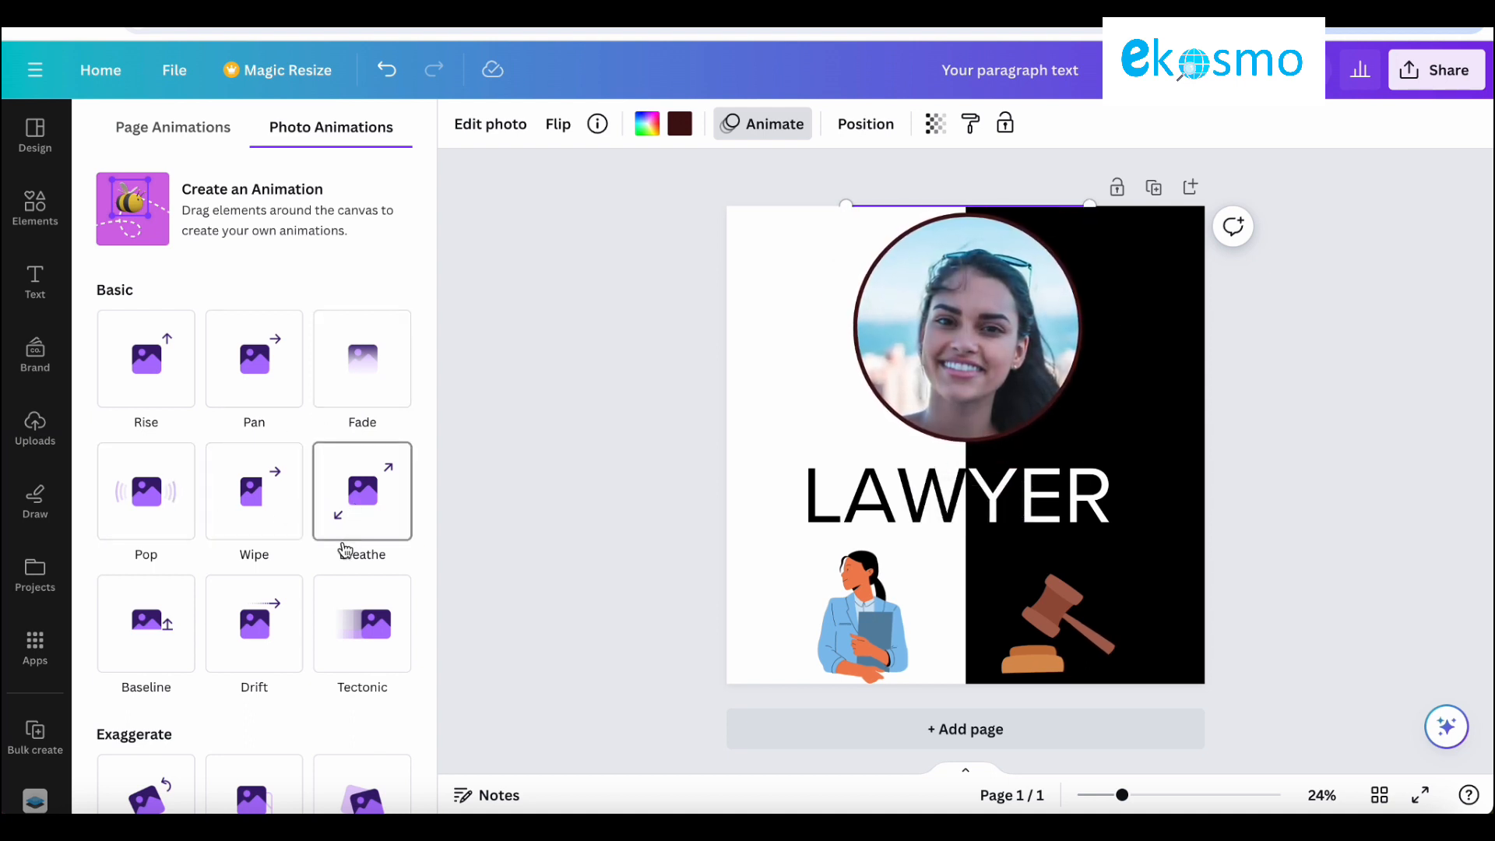
{"action": "scroll", "coordinate": [344, 549], "scroll_direction": "down", "scroll_amount": 1}
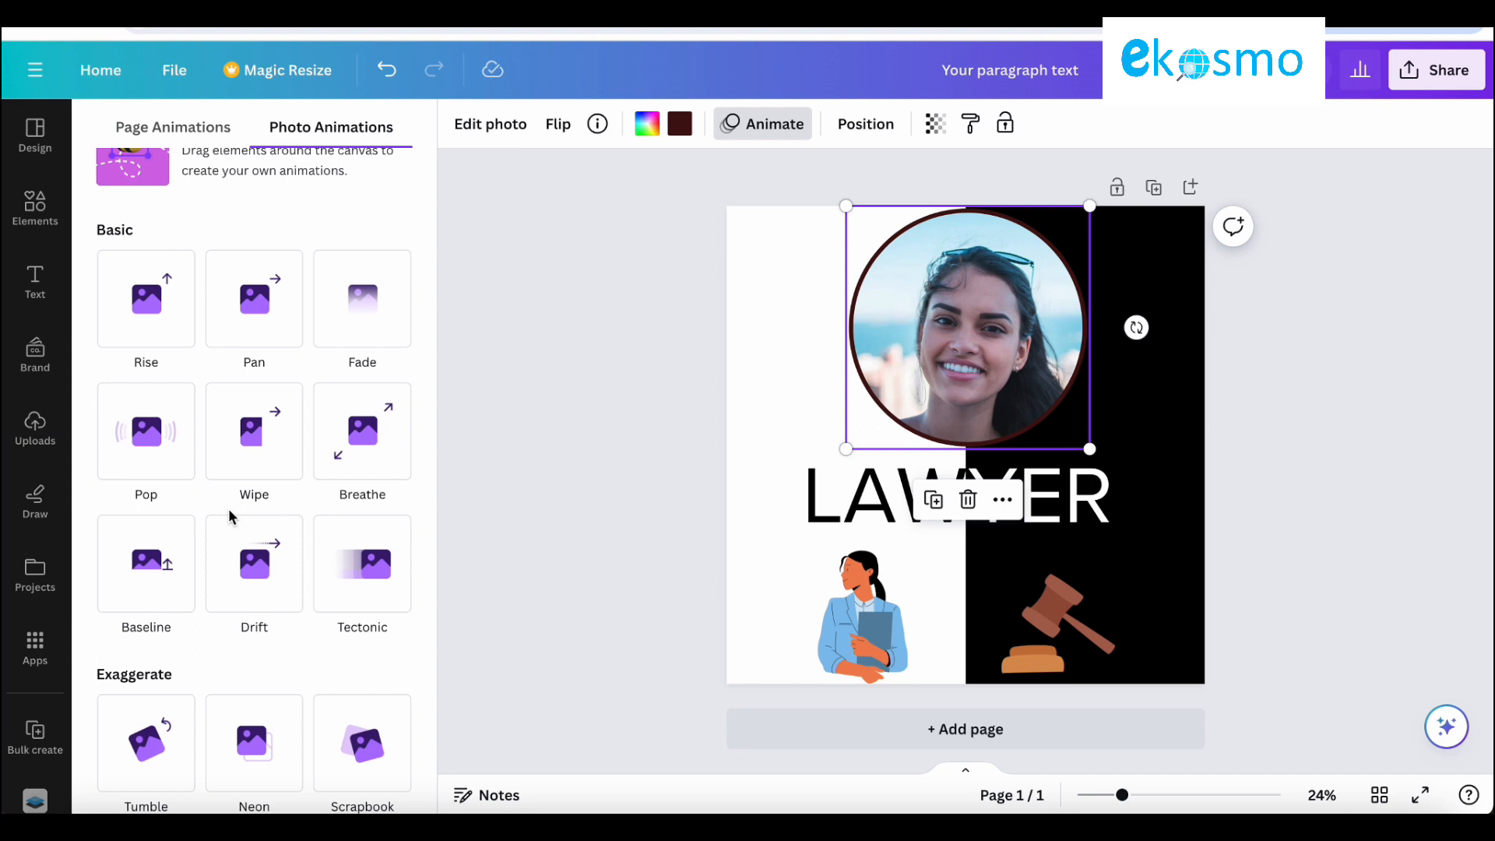
{"action": "scroll", "coordinate": [232, 516], "scroll_direction": "down", "scroll_amount": 1}
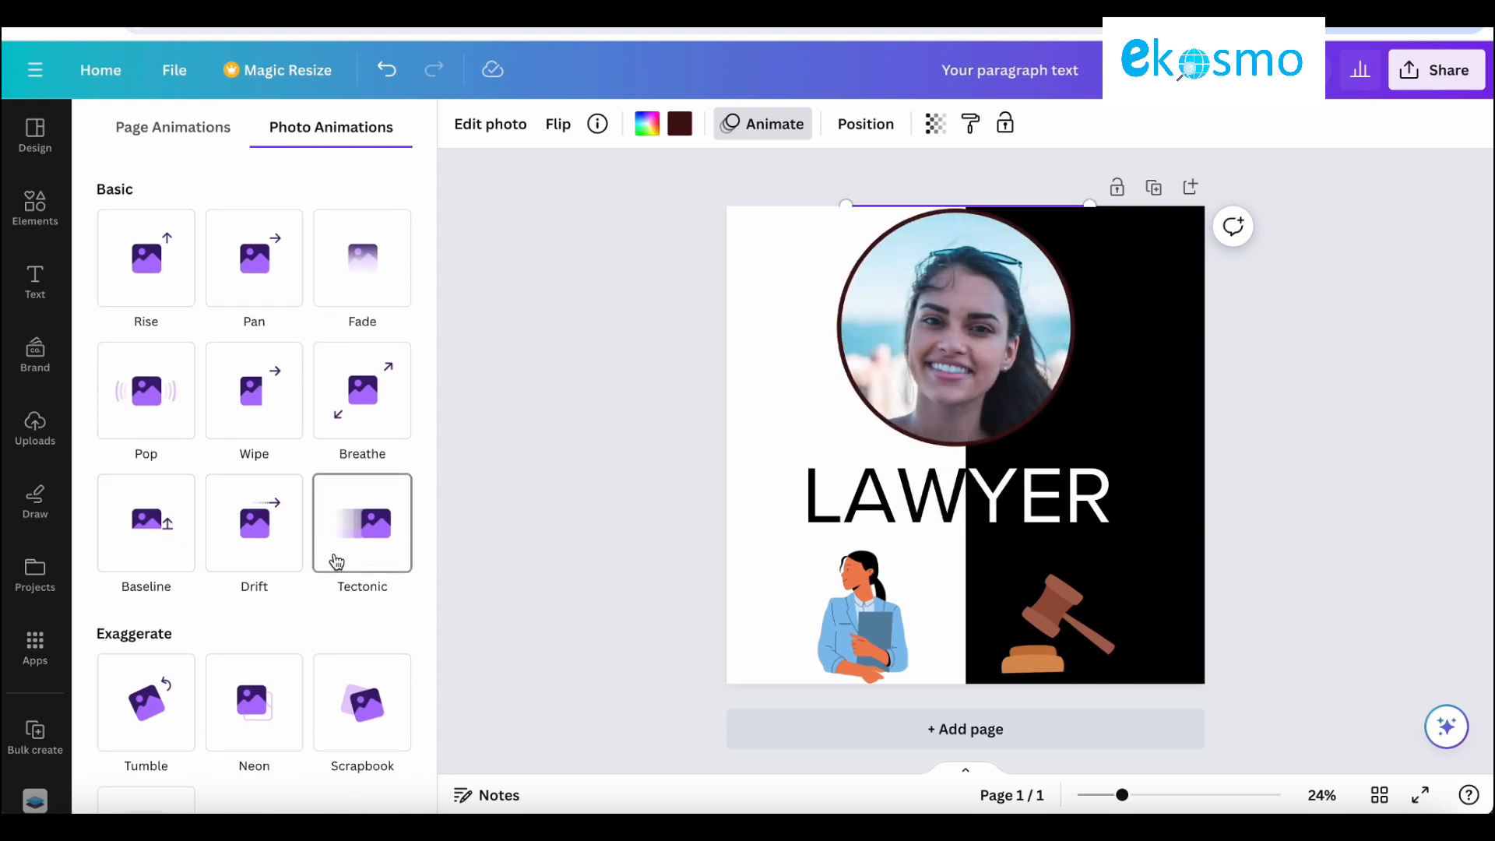
{"action": "scroll", "coordinate": [212, 671], "scroll_direction": "down", "scroll_amount": 2}
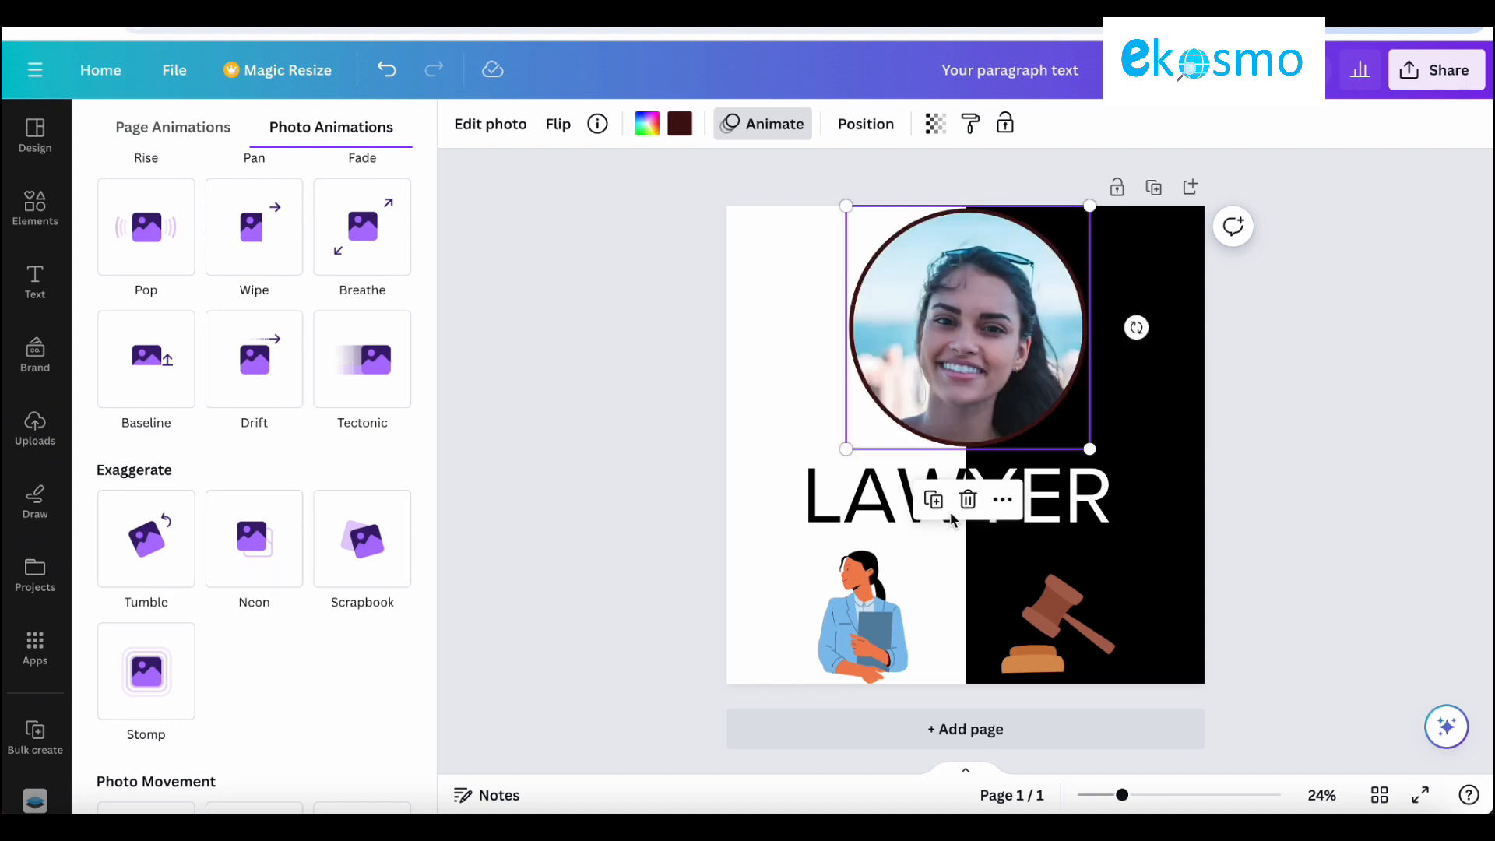
Step: Select all page elements, preview the Wipe, Pan, Fade, Drift and Tectonic animations, and apply the Tumble animation
{"action": "key", "text": "ctrl+a"}
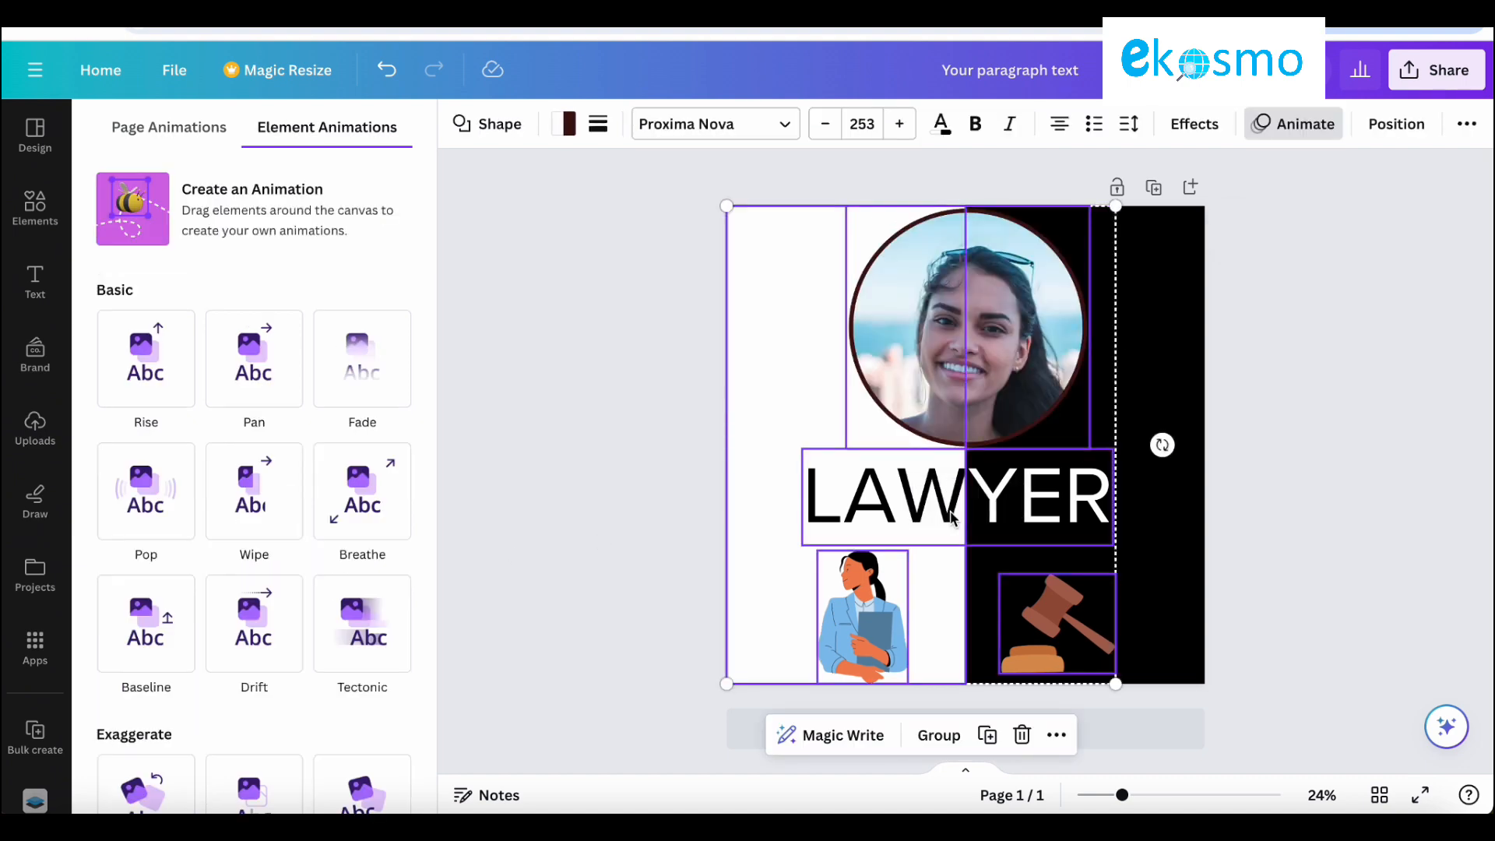
{"action": "left_click", "coordinate": [1270, 126]}
{"action": "left_click", "coordinate": [1273, 128]}
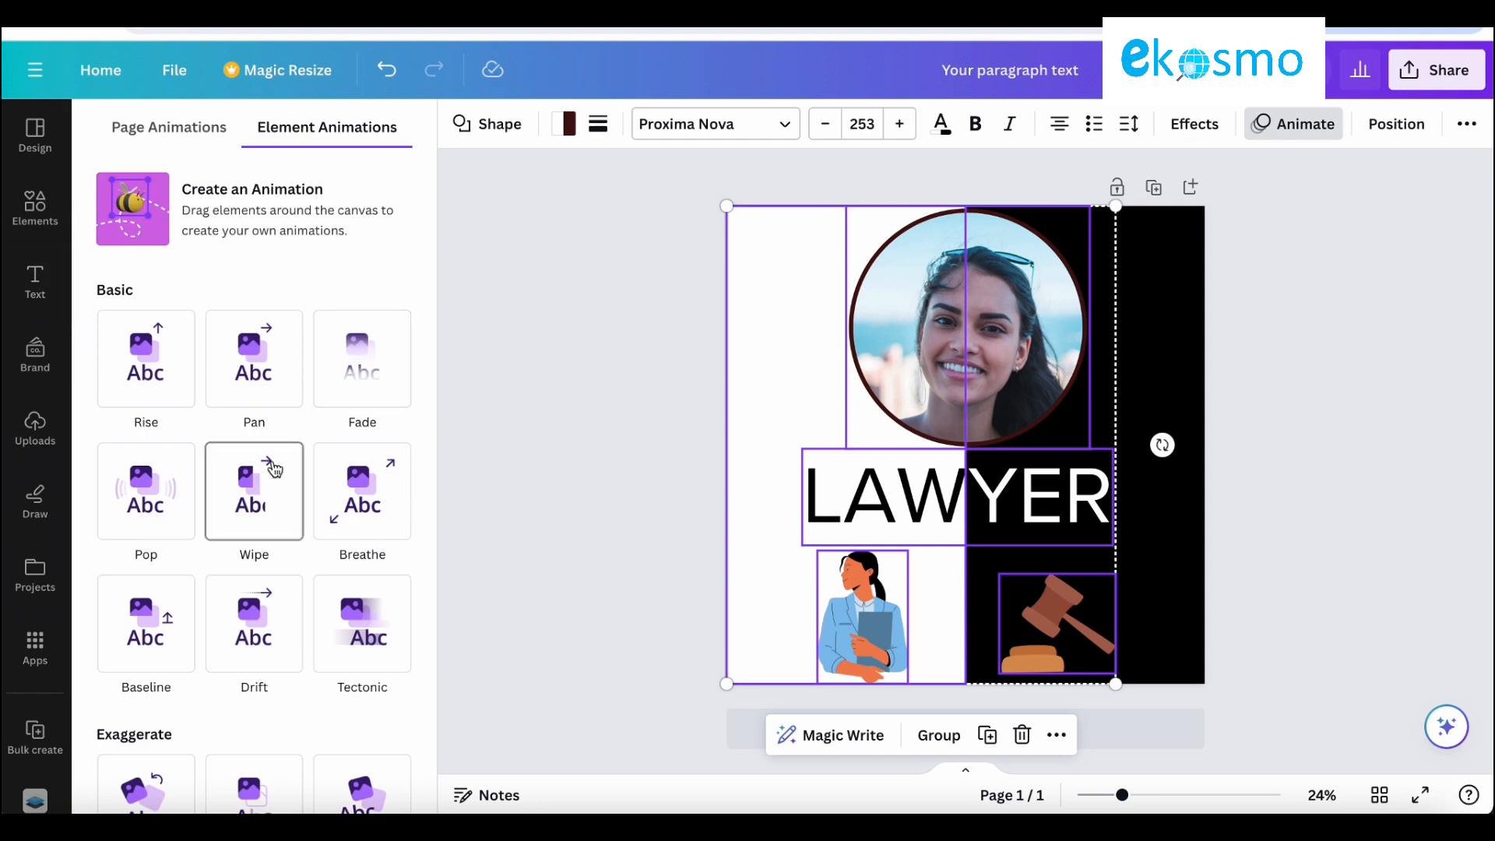
{"action": "left_click", "coordinate": [267, 499]}
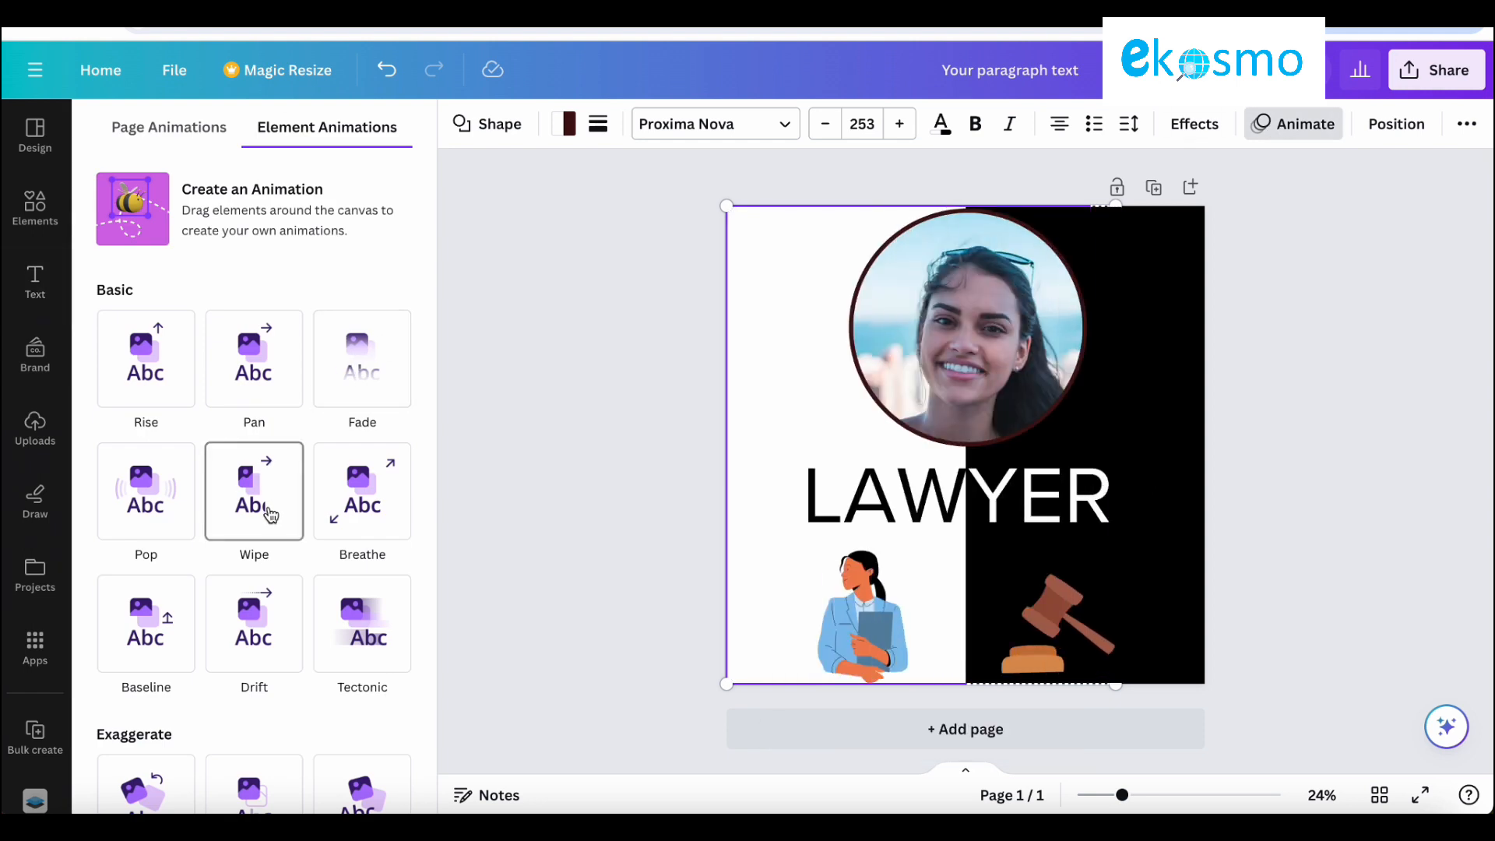
{"action": "left_click", "coordinate": [251, 369]}
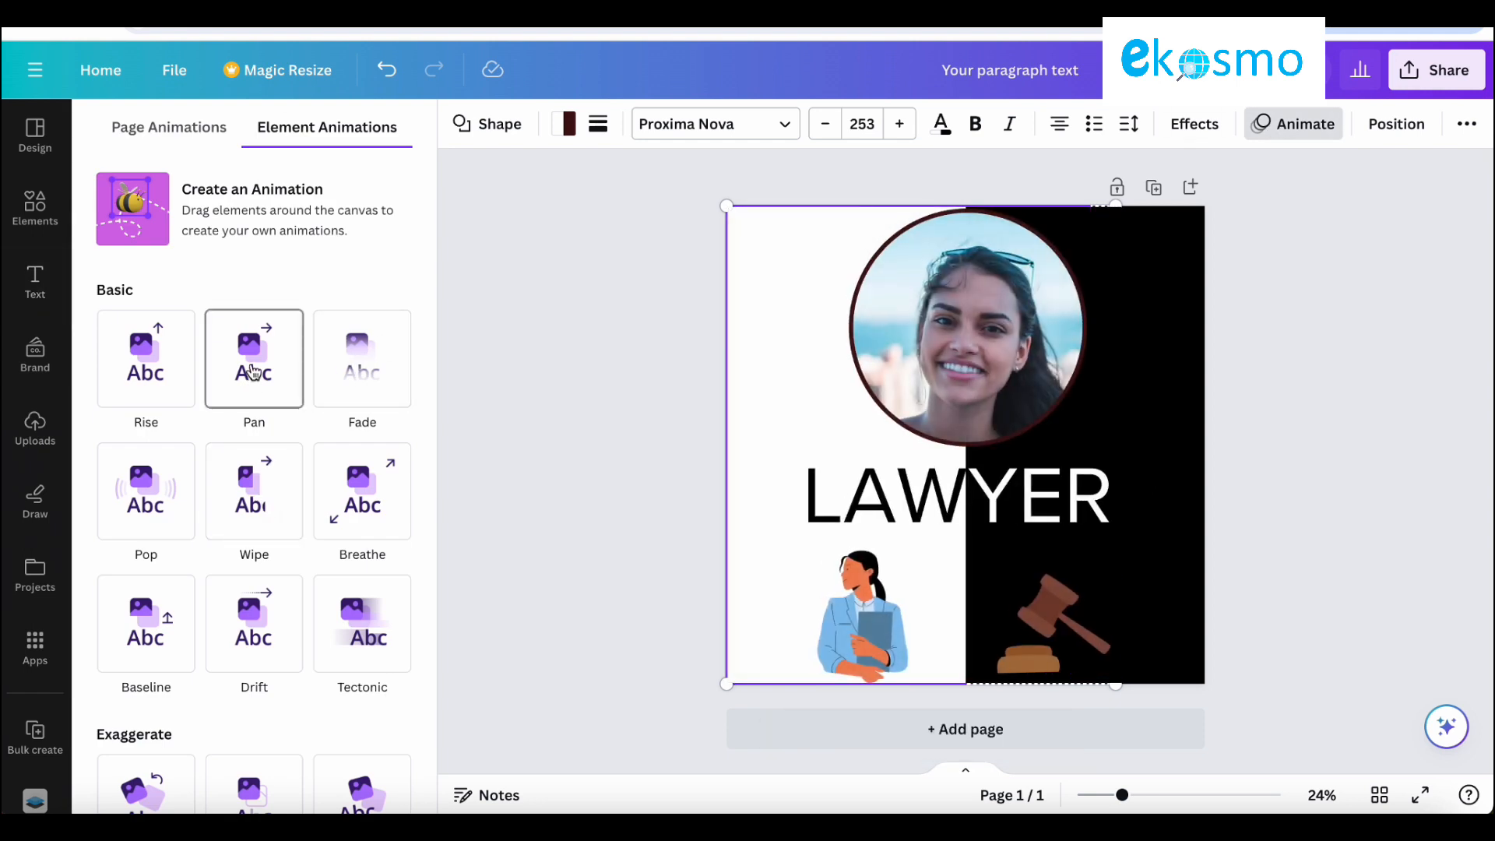
{"action": "left_click", "coordinate": [346, 379]}
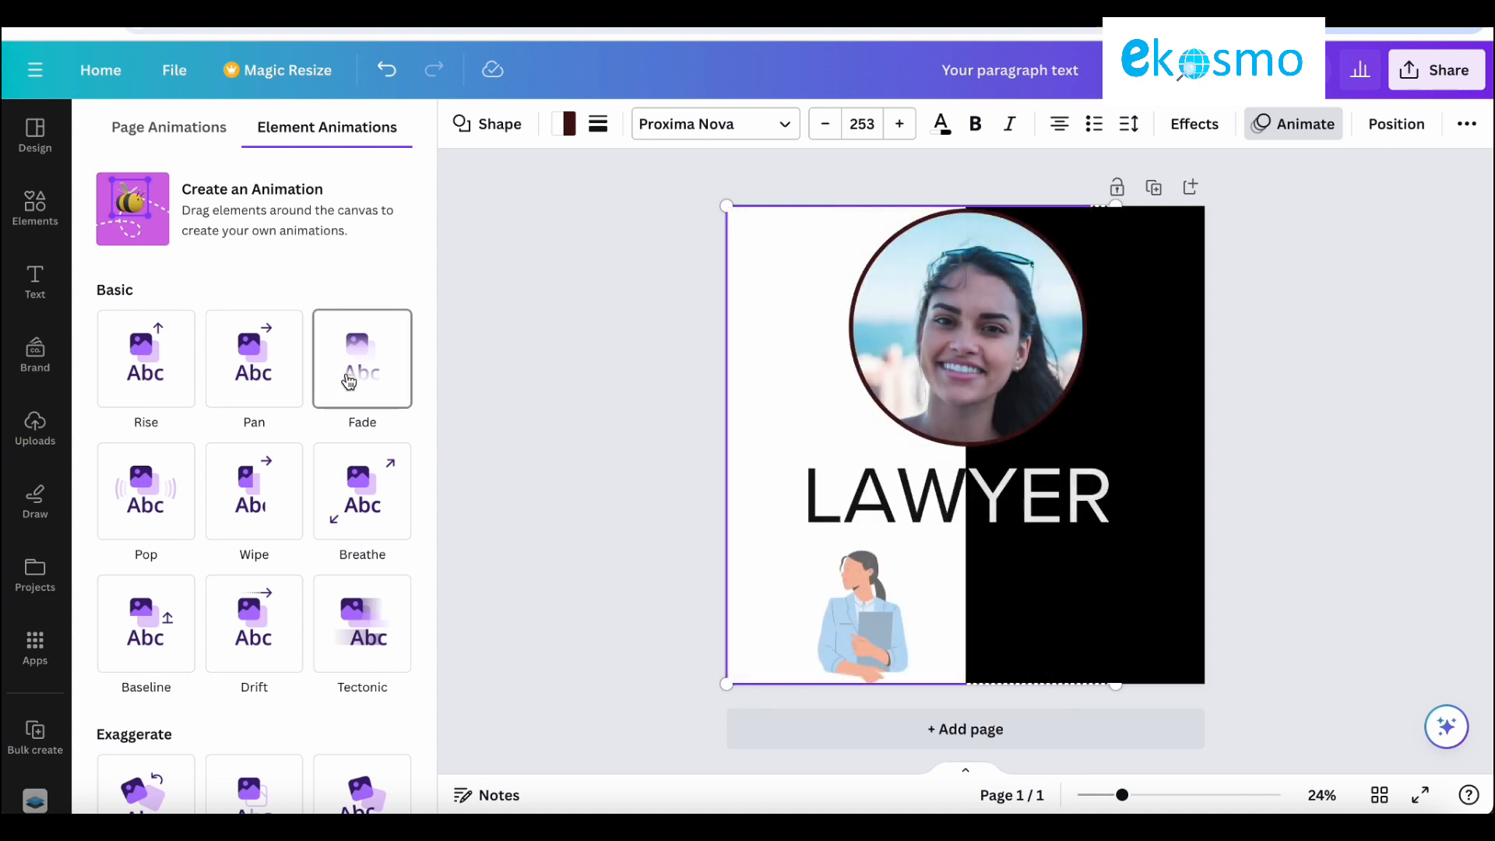
{"action": "left_click", "coordinate": [265, 627]}
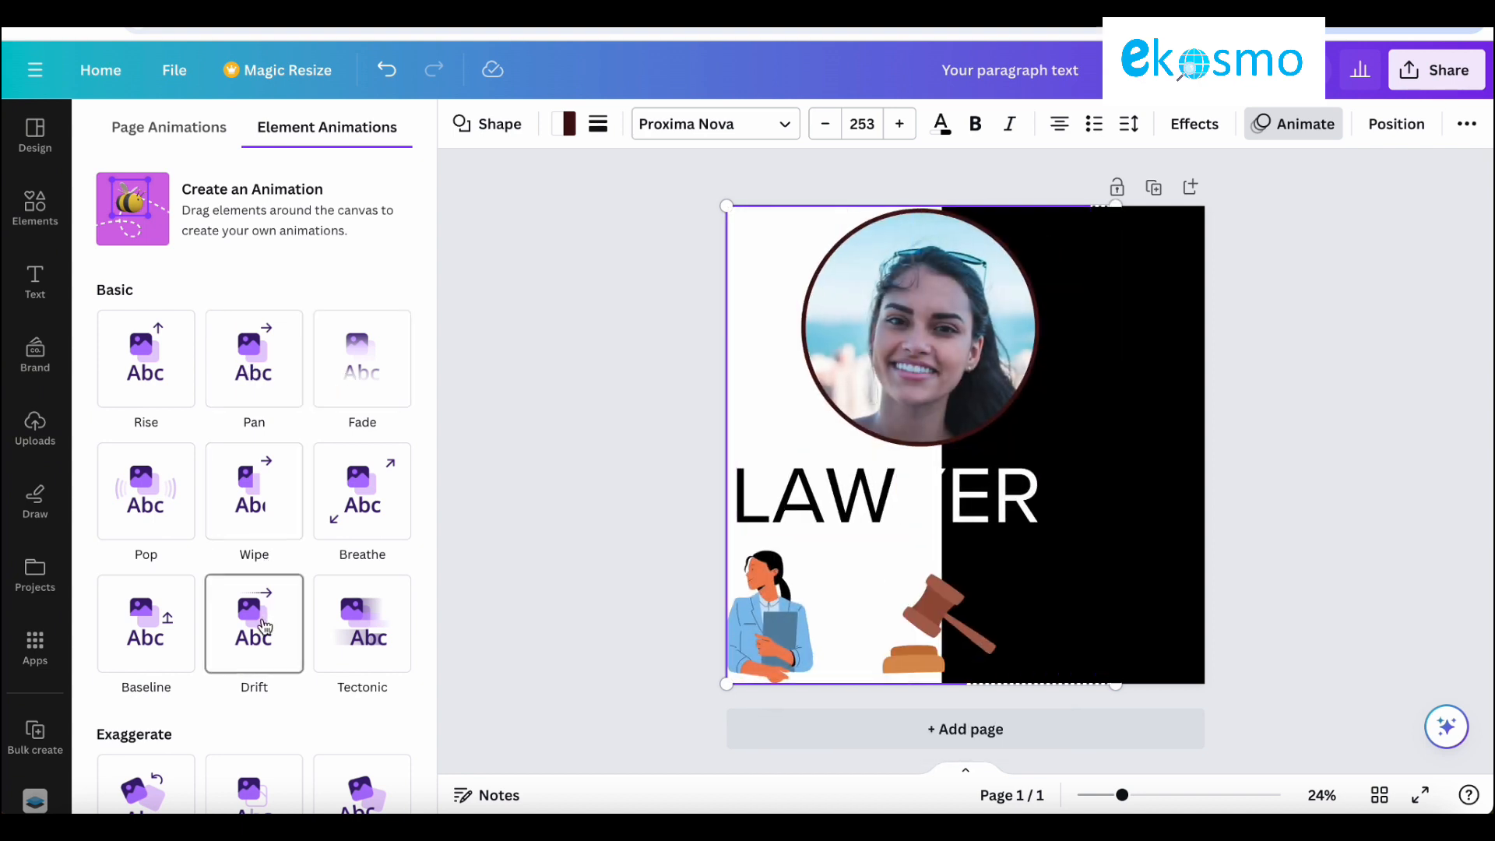
{"action": "left_click", "coordinate": [369, 620]}
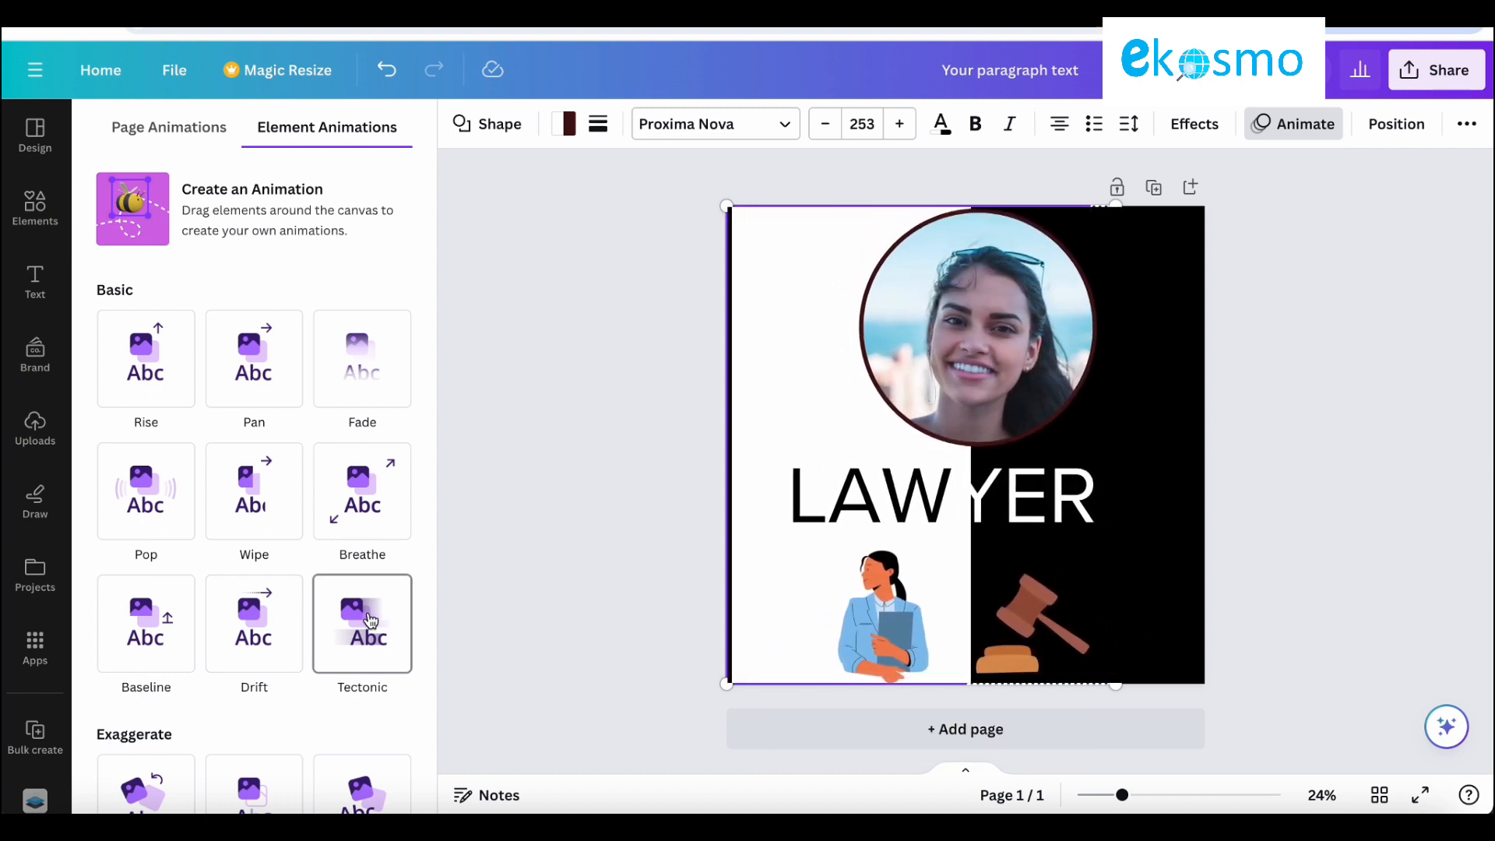
{"action": "scroll", "coordinate": [283, 618], "scroll_direction": "down", "scroll_amount": 3}
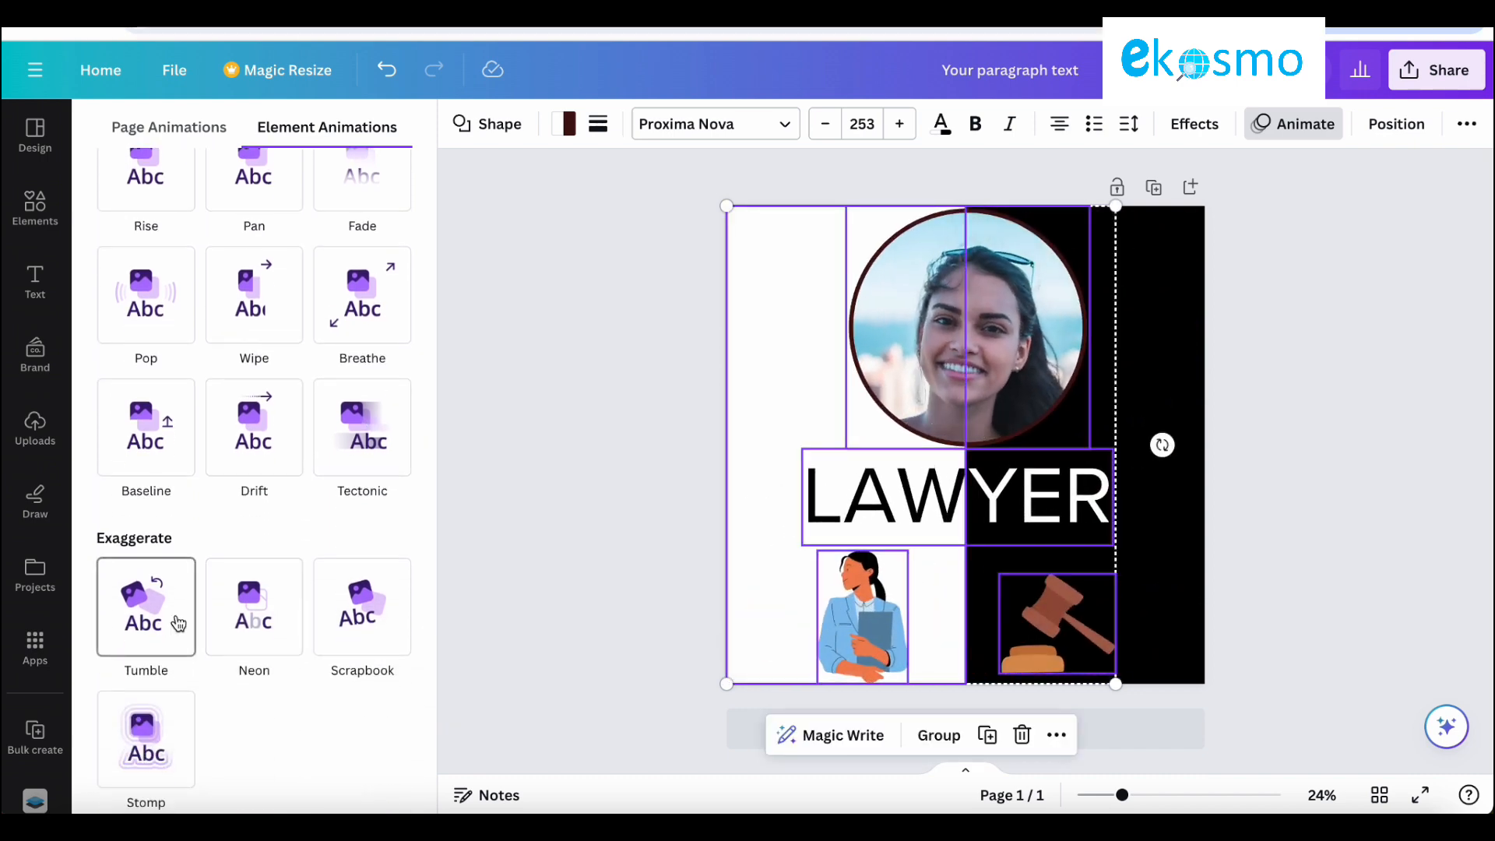
{"action": "left_click", "coordinate": [178, 623]}
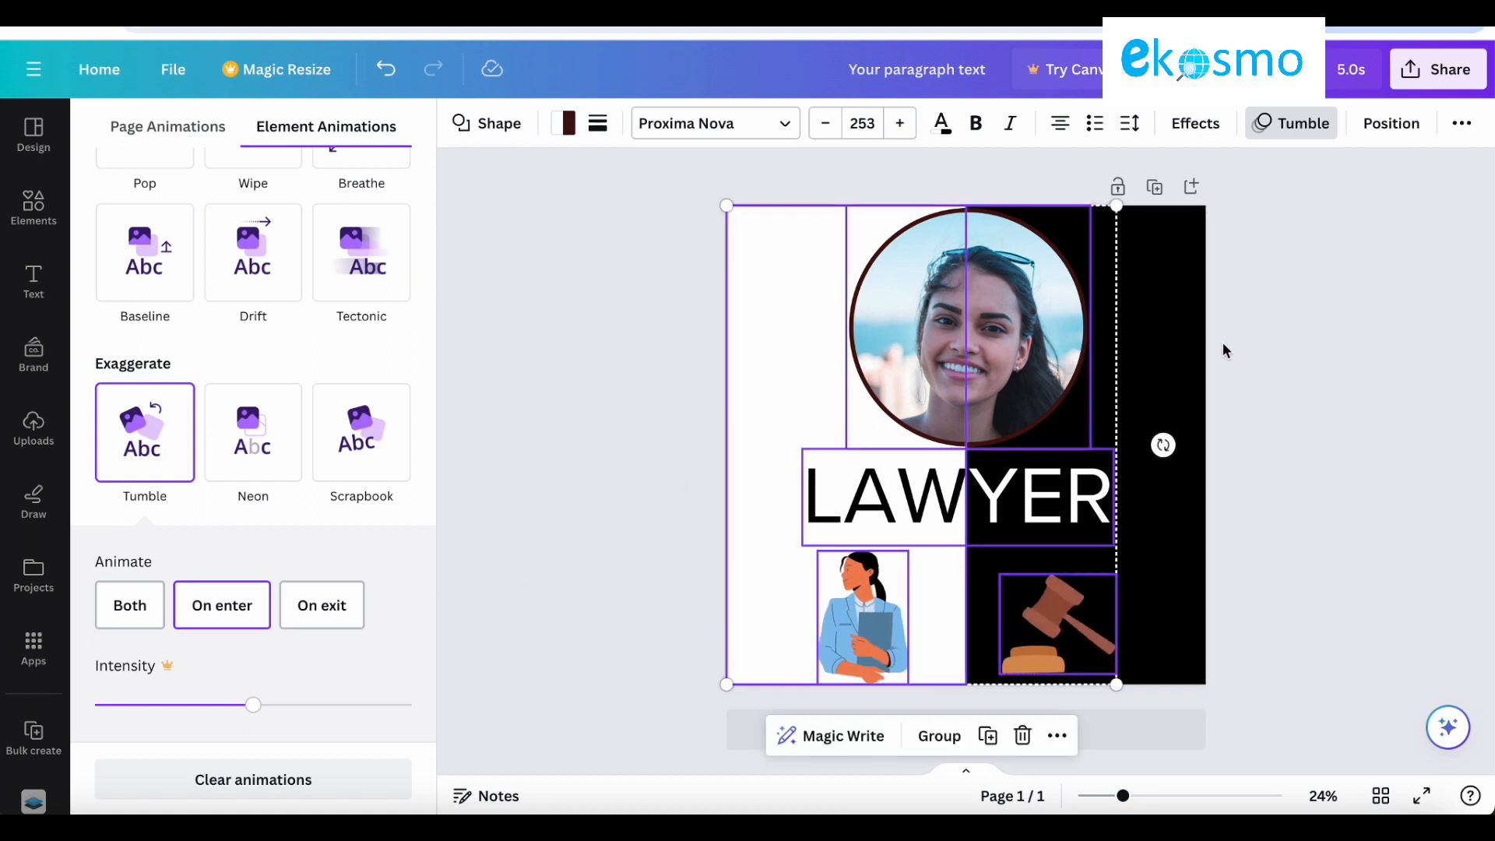
{"action": "left_click", "coordinate": [1277, 341]}
{"action": "left_click", "coordinate": [1276, 340]}
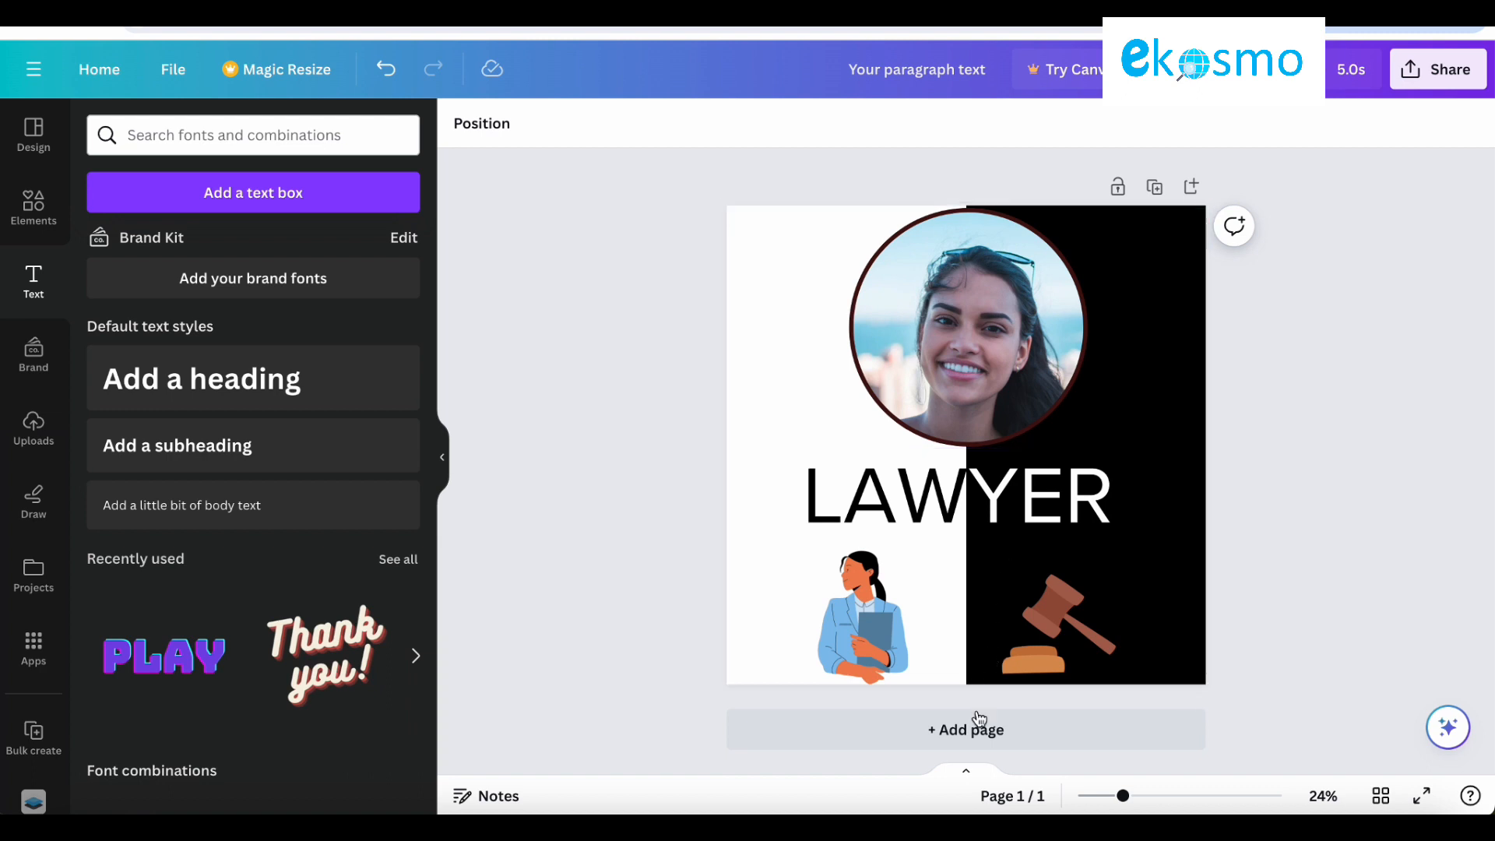
Step: Add a second page and draw a thin blue pen line and a yellow highlighter spiral on it
{"action": "left_click", "coordinate": [884, 739]}
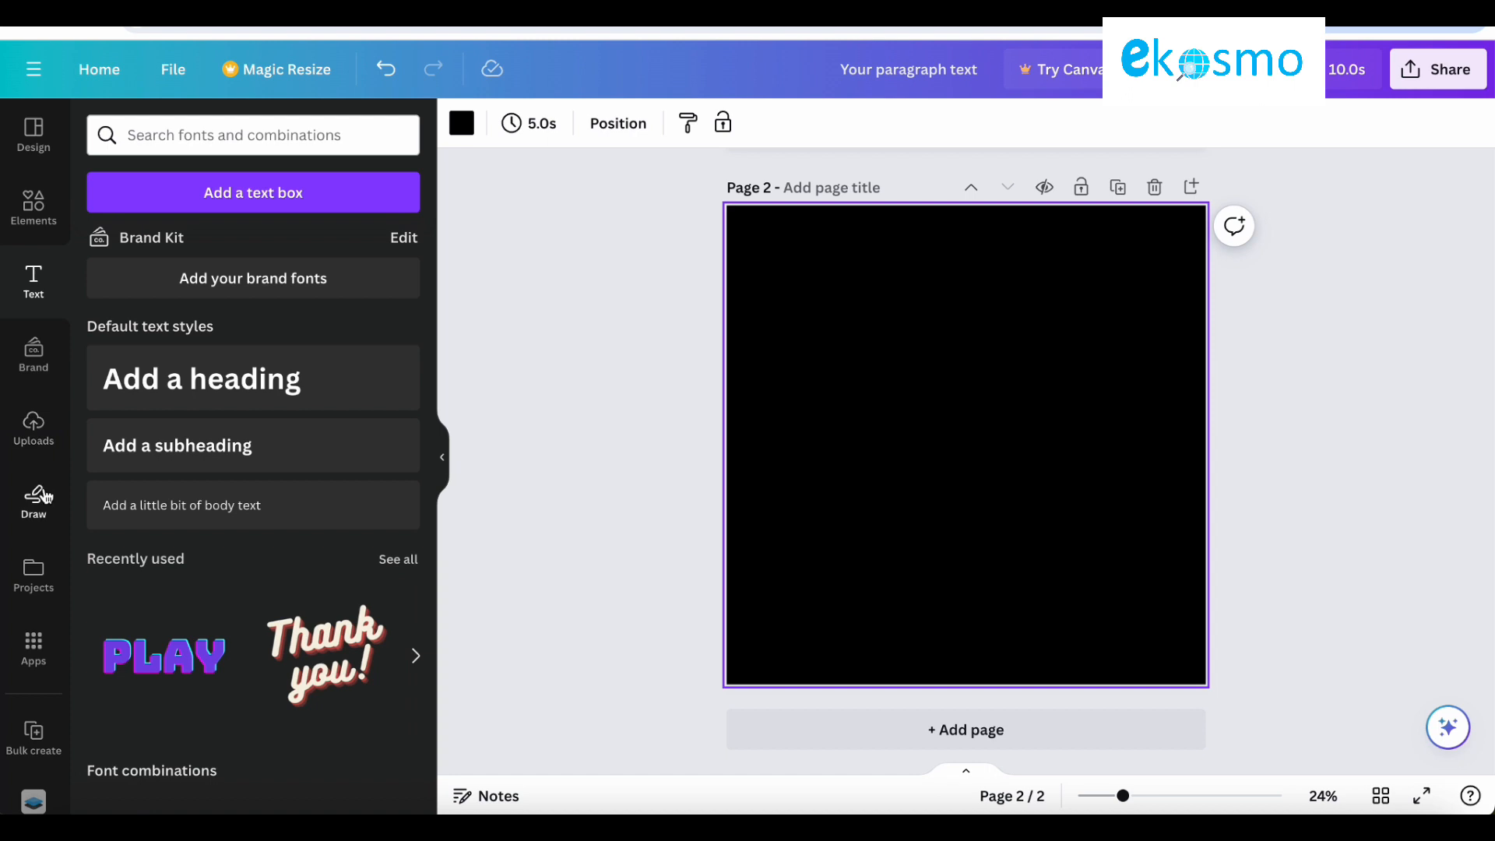
{"action": "left_click", "coordinate": [44, 498]}
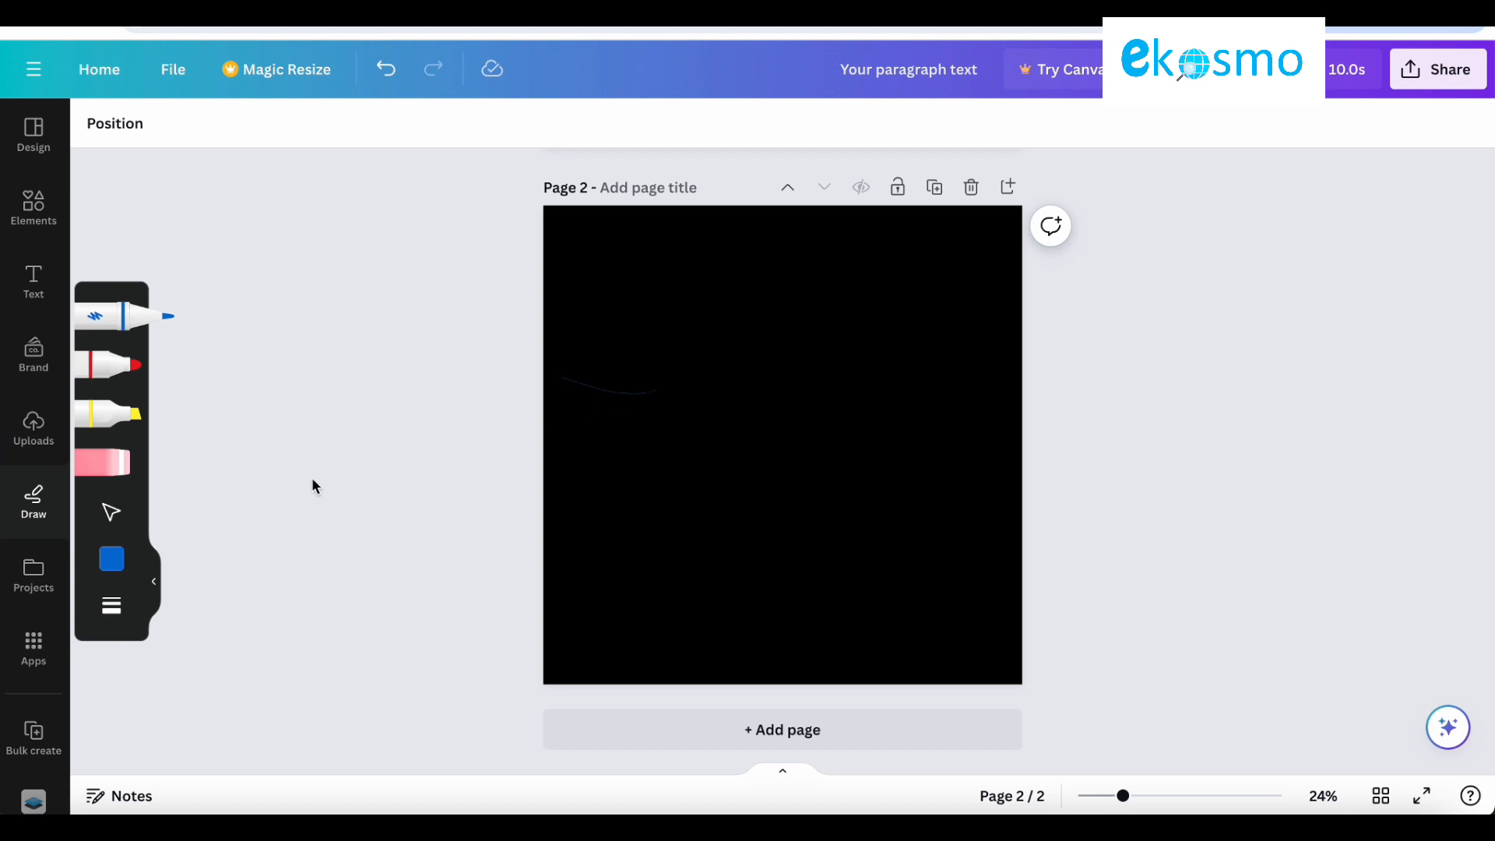
{"action": "left_click", "coordinate": [131, 415]}
{"action": "mouse_move", "coordinate": [640, 378]}
{"action": "left_mouse_down"}
{"action": "mouse_move", "coordinate": [652, 429]}
{"action": "mouse_move", "coordinate": [784, 443]}
{"action": "mouse_move", "coordinate": [765, 354]}
{"action": "mouse_move", "coordinate": [680, 330]}
{"action": "mouse_move", "coordinate": [658, 383]}
{"action": "mouse_move", "coordinate": [725, 417]}
{"action": "mouse_move", "coordinate": [681, 408]}
{"action": "left_mouse_up"}
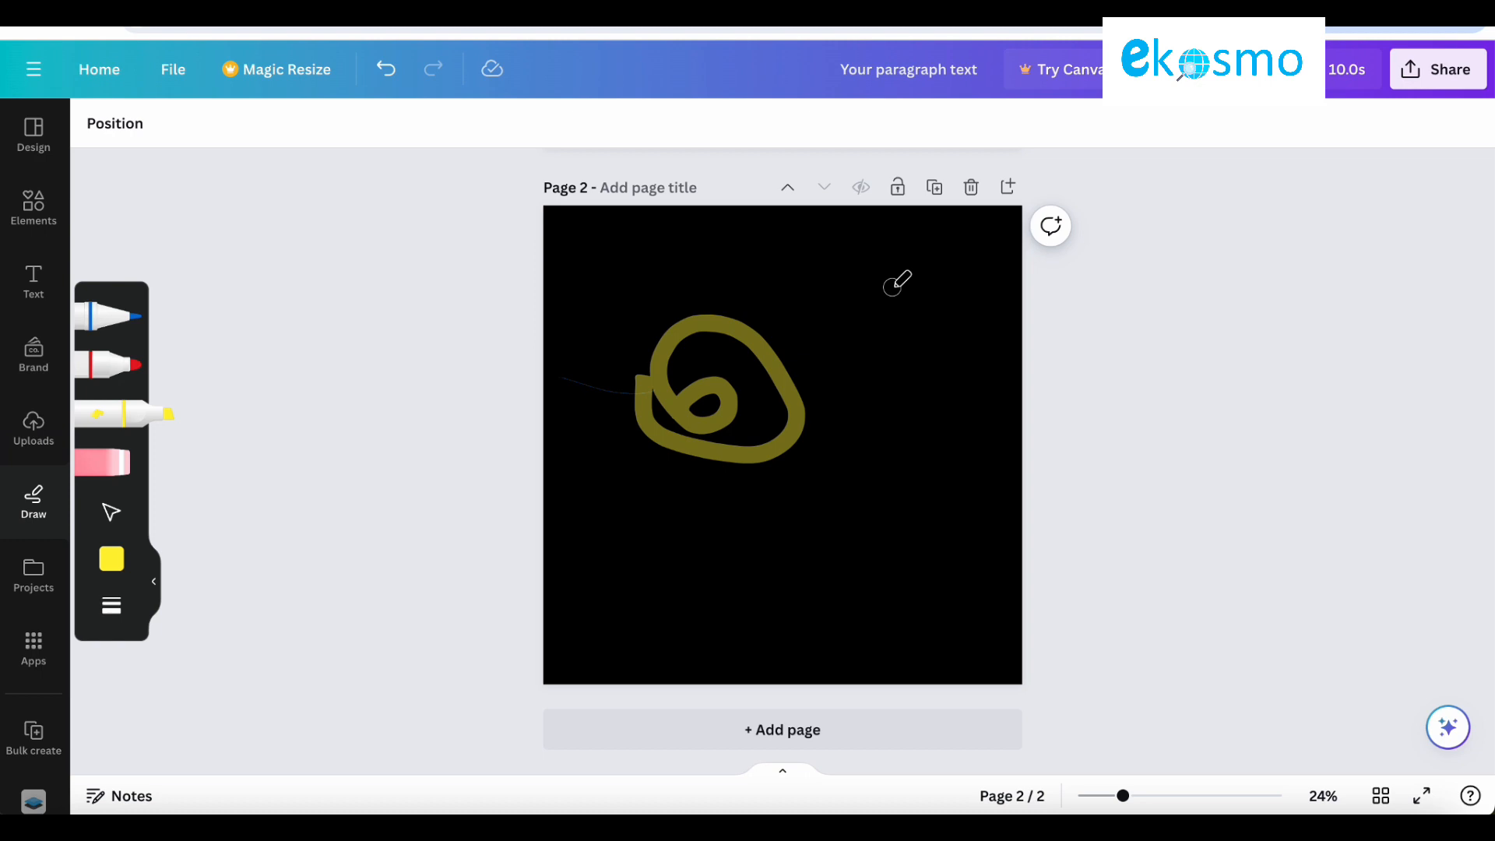
Step: Insert the square curled-corner Print mockup on page 2 and enlarge it to cover the whole page
{"action": "left_click", "coordinate": [31, 584]}
{"action": "left_click", "coordinate": [32, 649]}
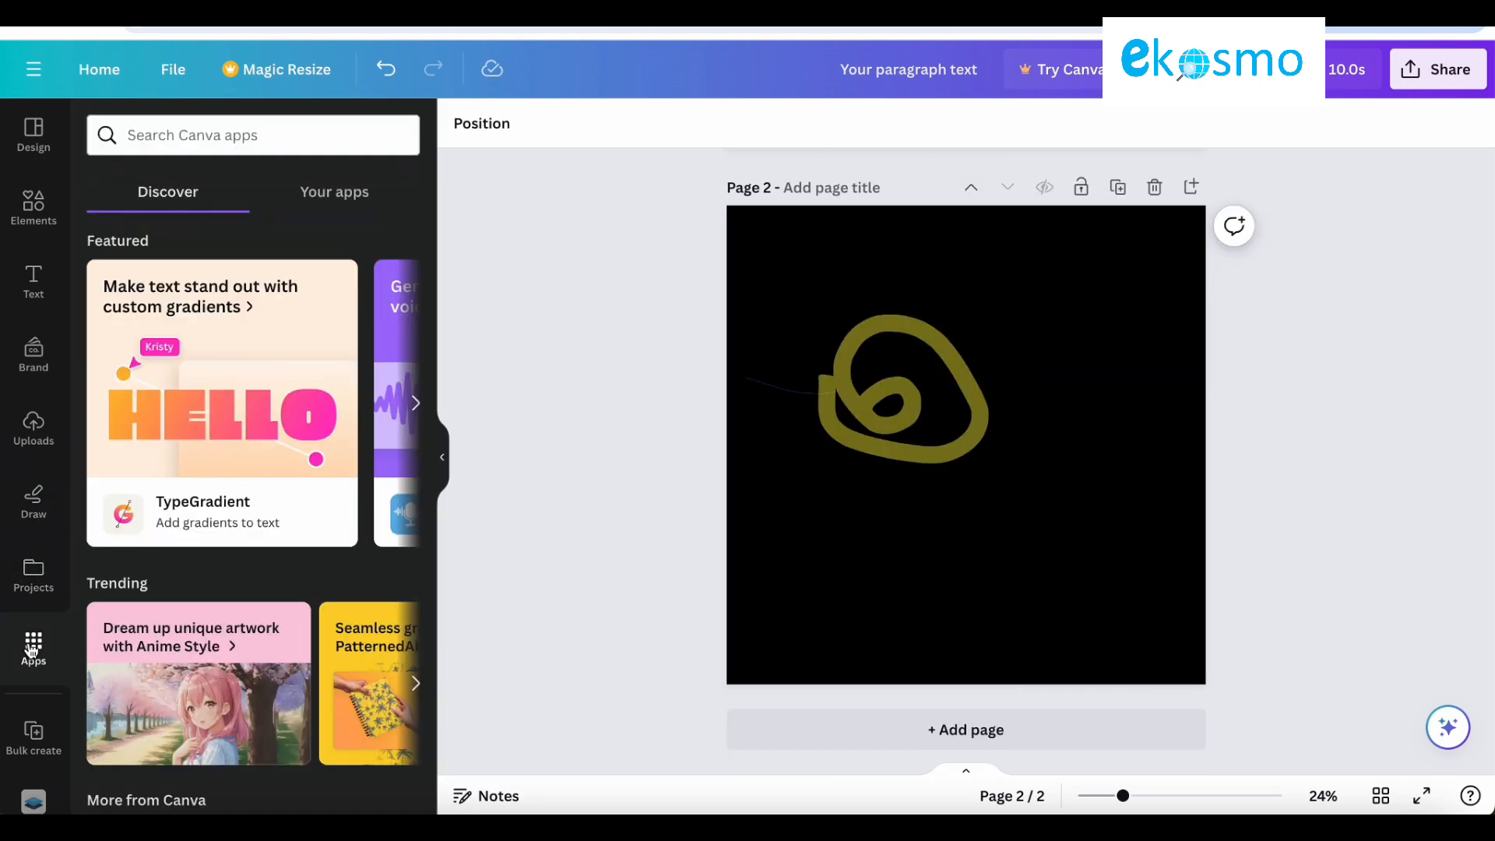
{"action": "left_click", "coordinate": [34, 802]}
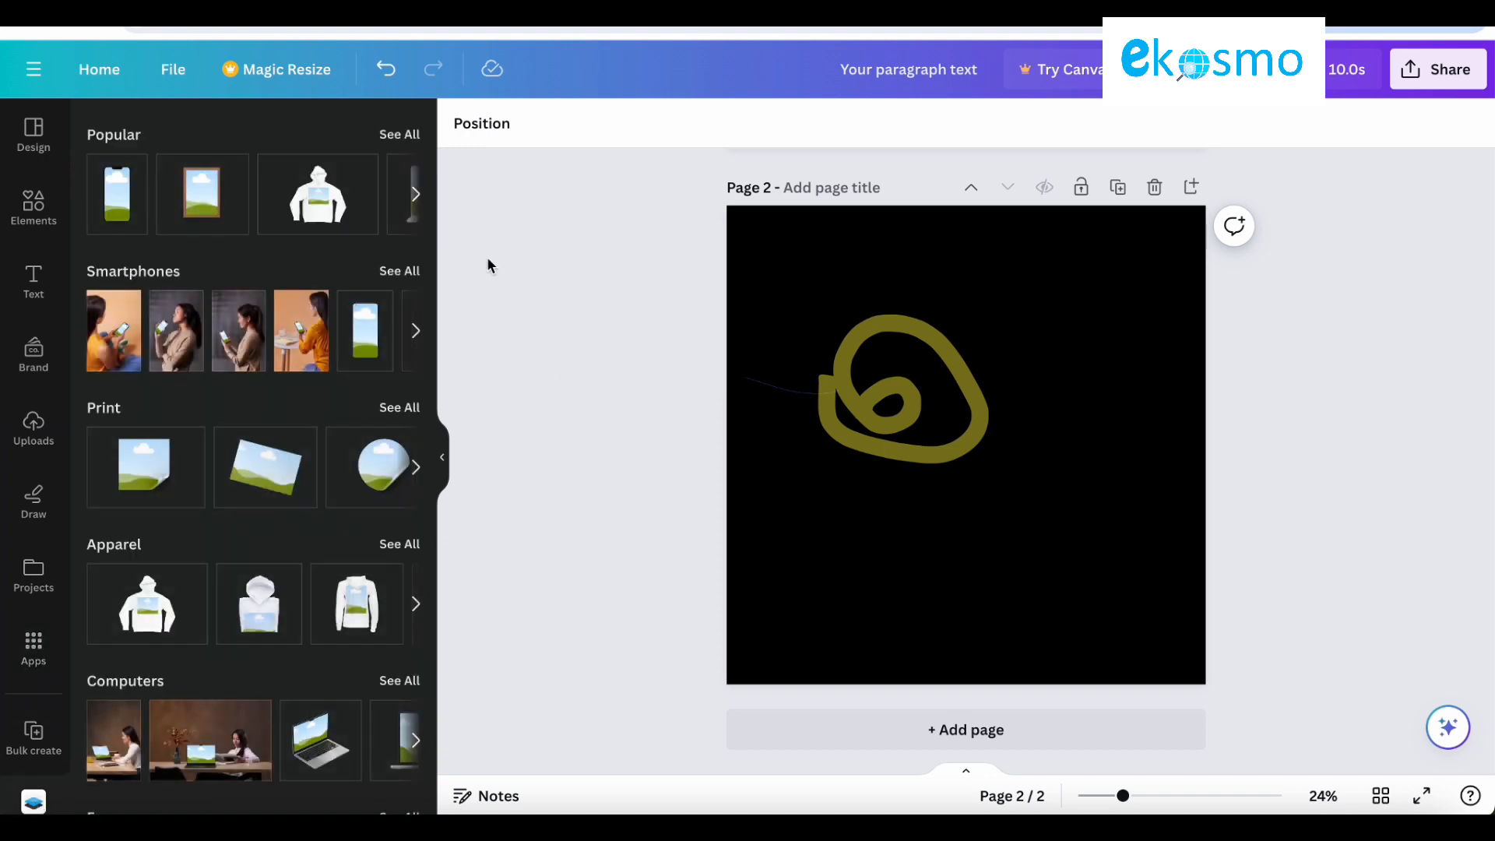
{"action": "left_click", "coordinate": [168, 471]}
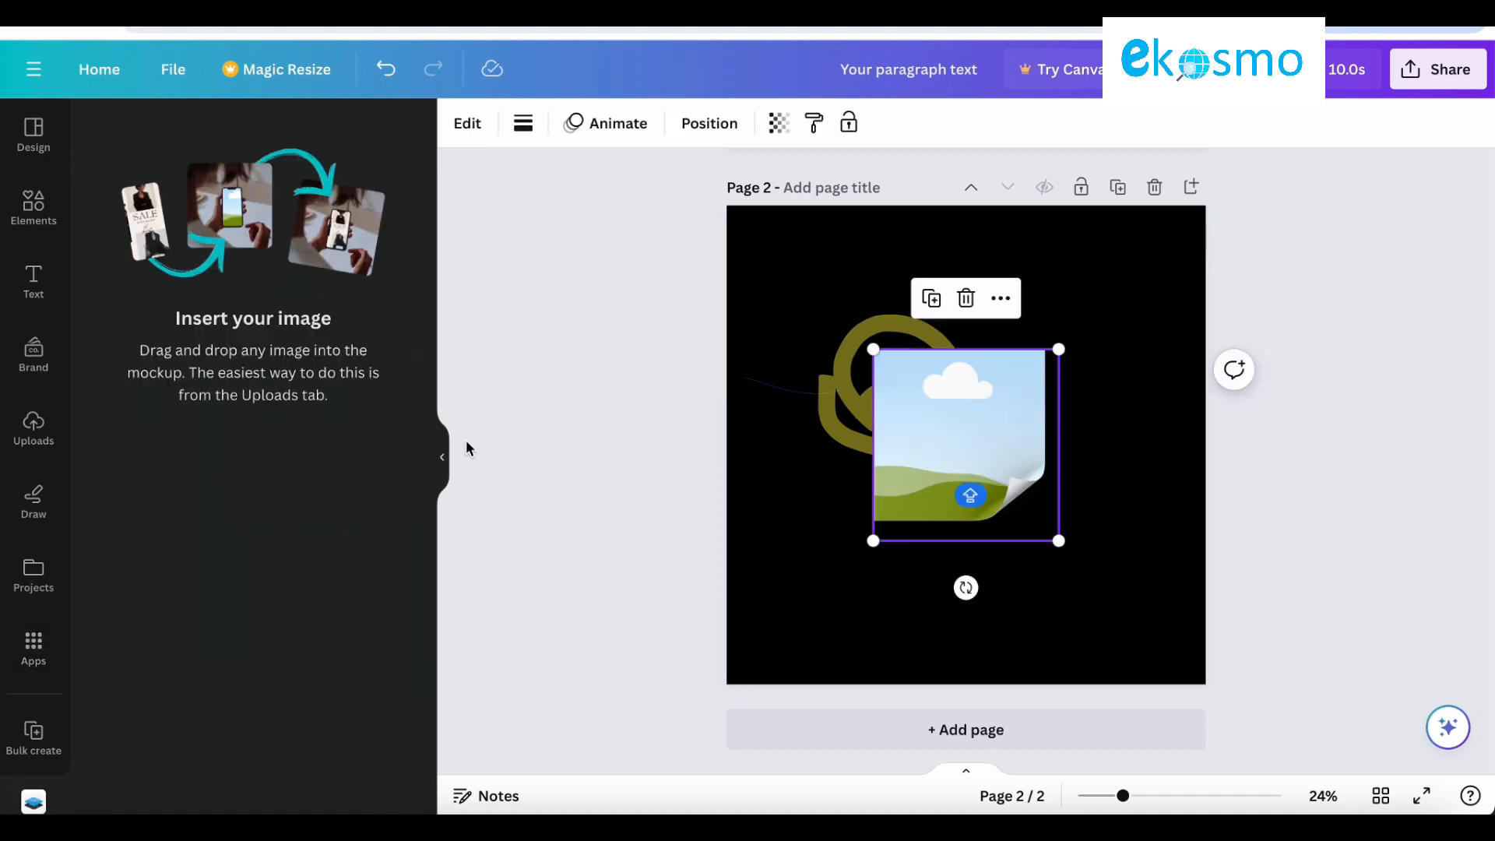
{"action": "left_click_drag", "start_coordinate": [1058, 348], "coordinate": [919, 290]}
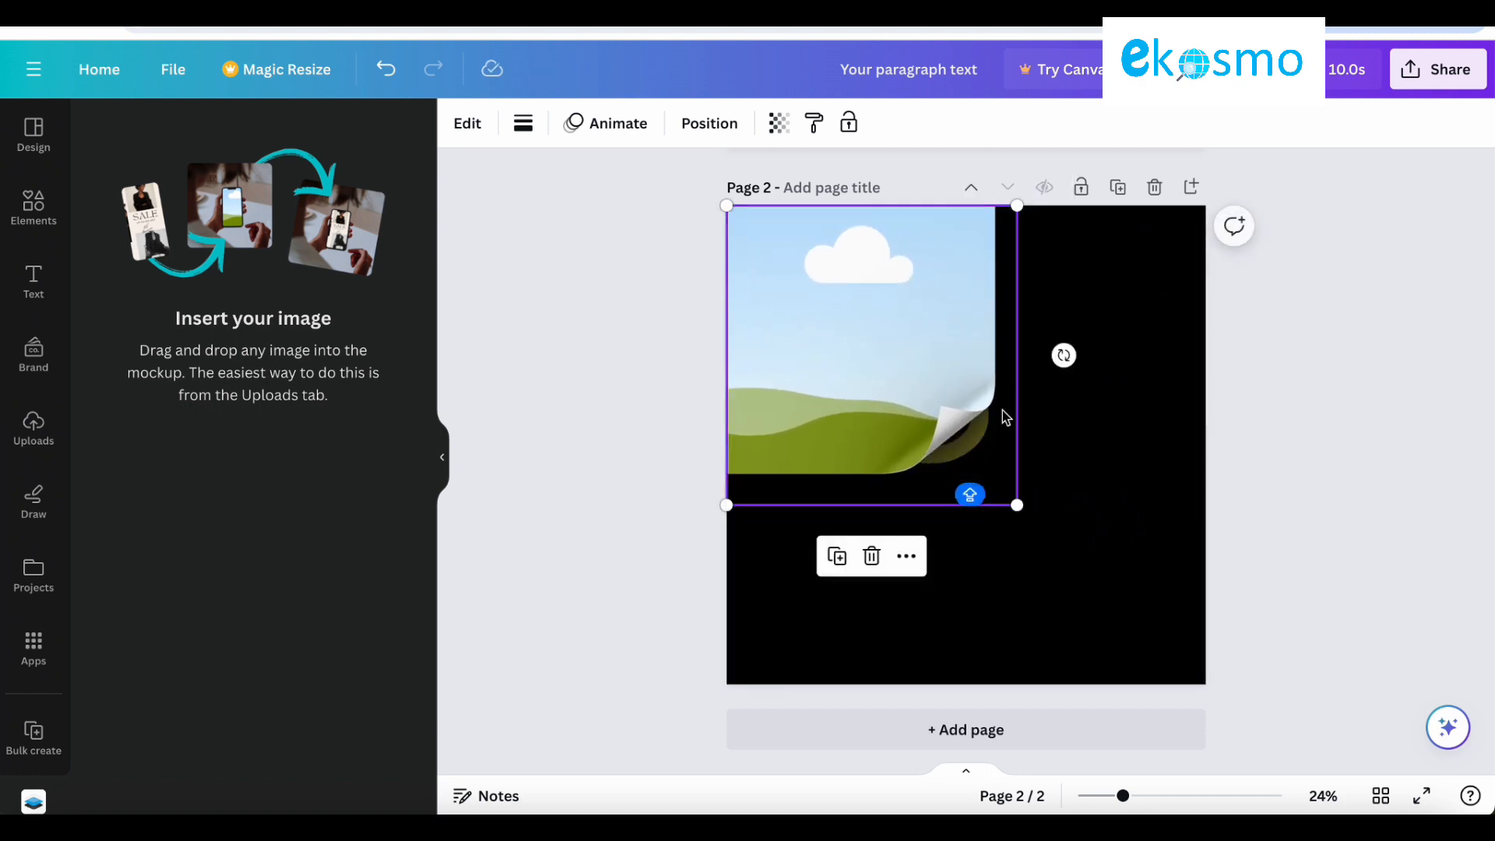
{"action": "left_click_drag", "start_coordinate": [1017, 505], "coordinate": [1289, 701]}
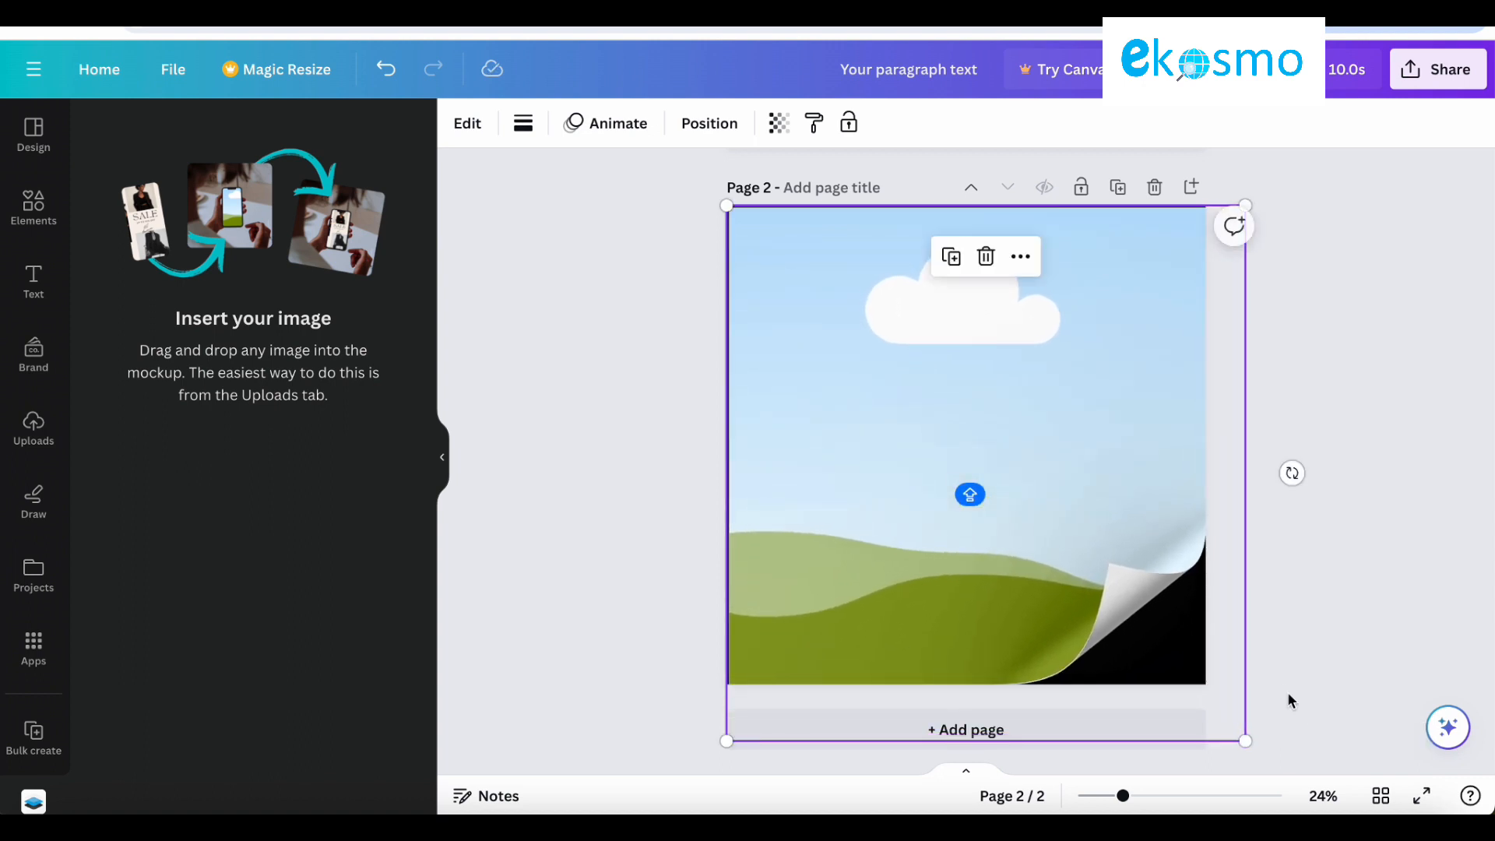
Step: Try the uploaded A to Z Vegetable Alphabet image in the curled-corner mockup on page 2, and delete the mockup
{"action": "left_click", "coordinate": [45, 432]}
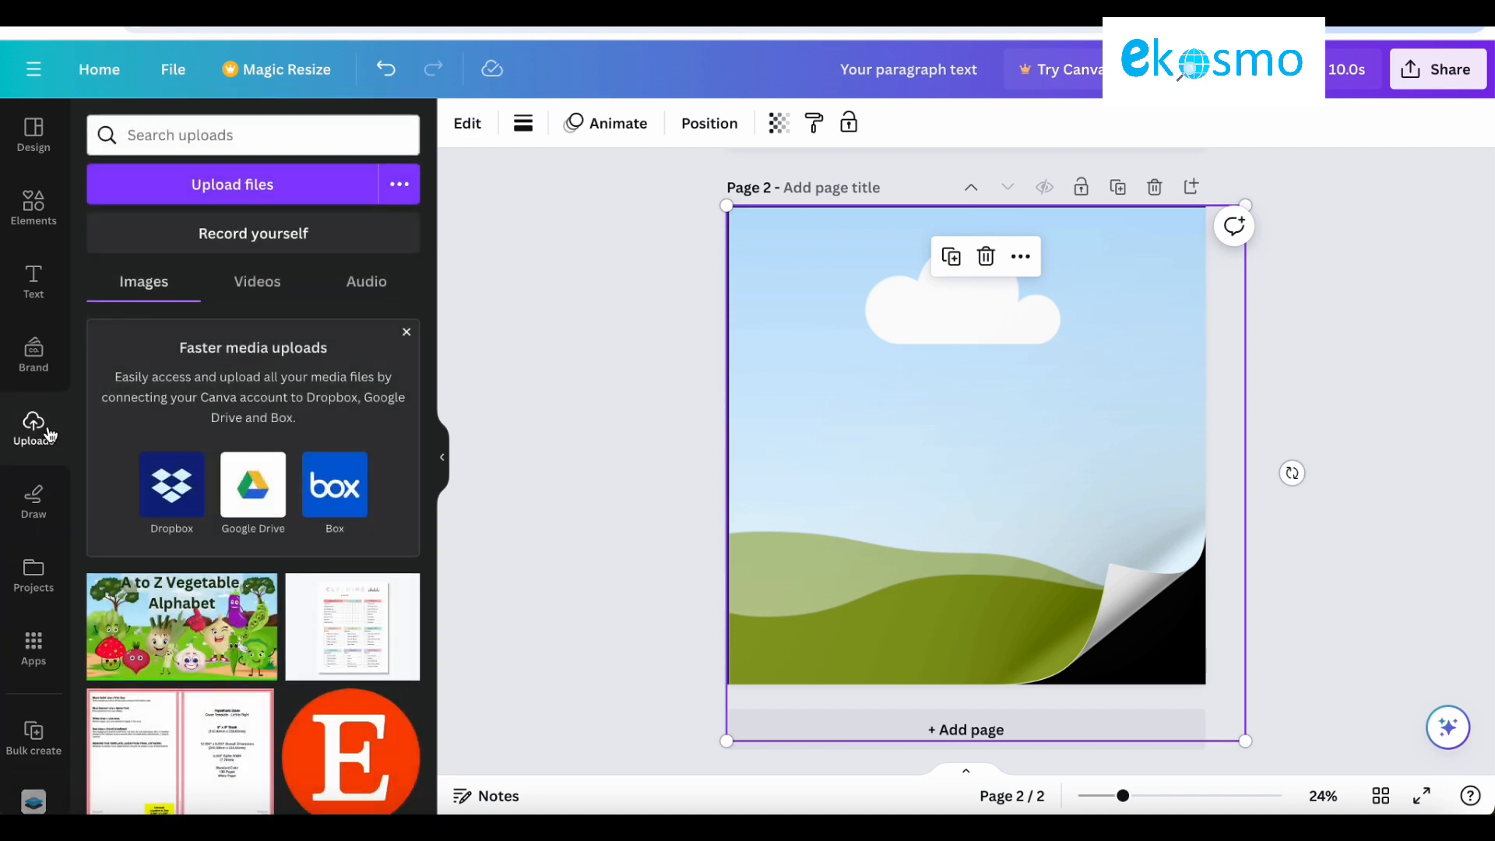
{"action": "scroll", "coordinate": [243, 640], "scroll_direction": "down", "scroll_amount": 3}
{"action": "scroll", "coordinate": [243, 640], "scroll_direction": "up", "scroll_amount": 3}
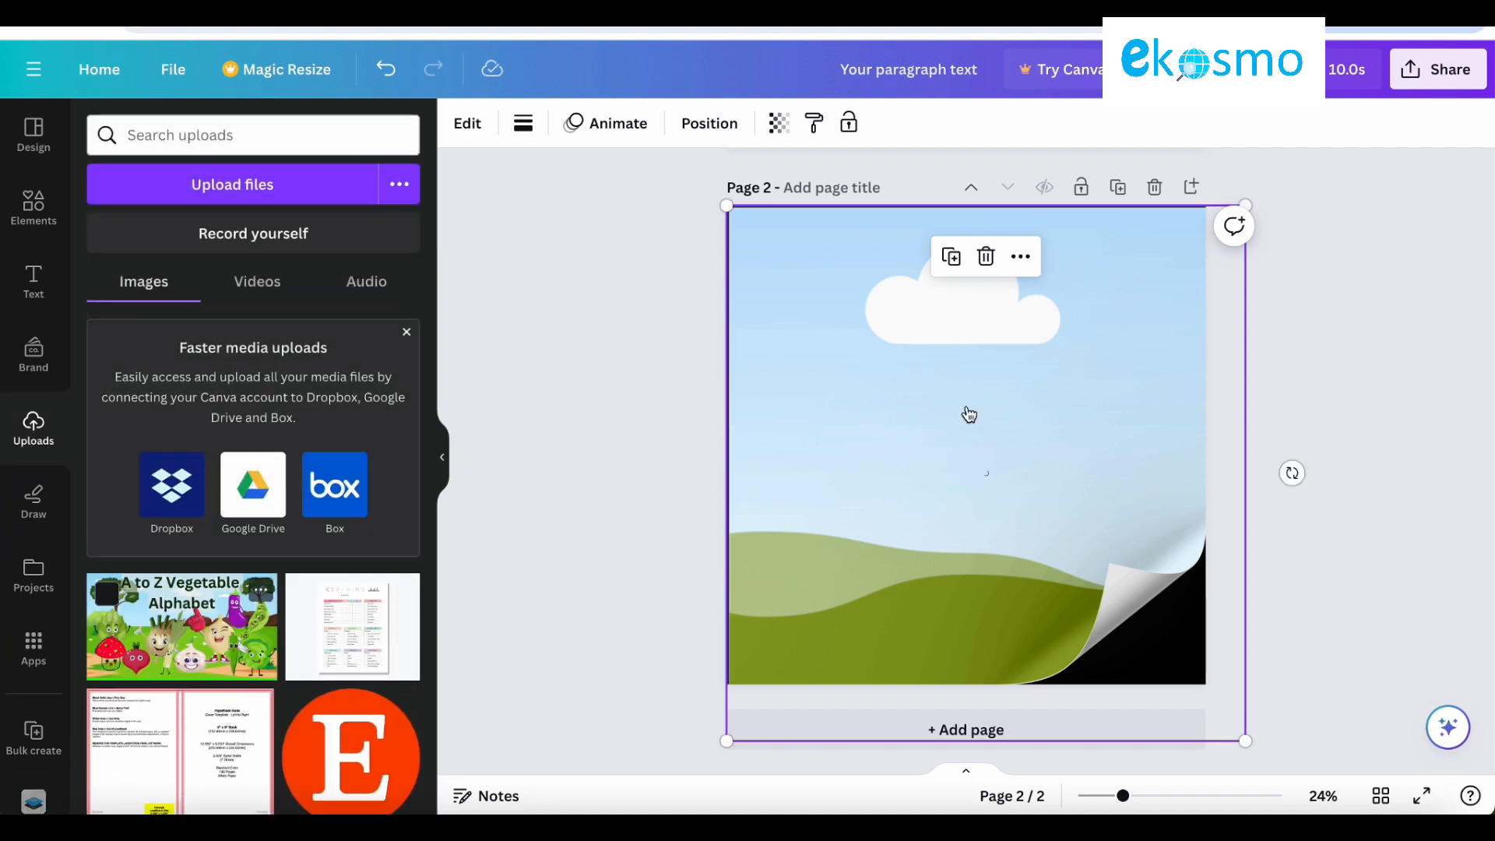
{"action": "left_click_drag", "start_coordinate": [180, 627], "coordinate": [1022, 439]}
{"action": "left_click", "coordinate": [979, 264]}
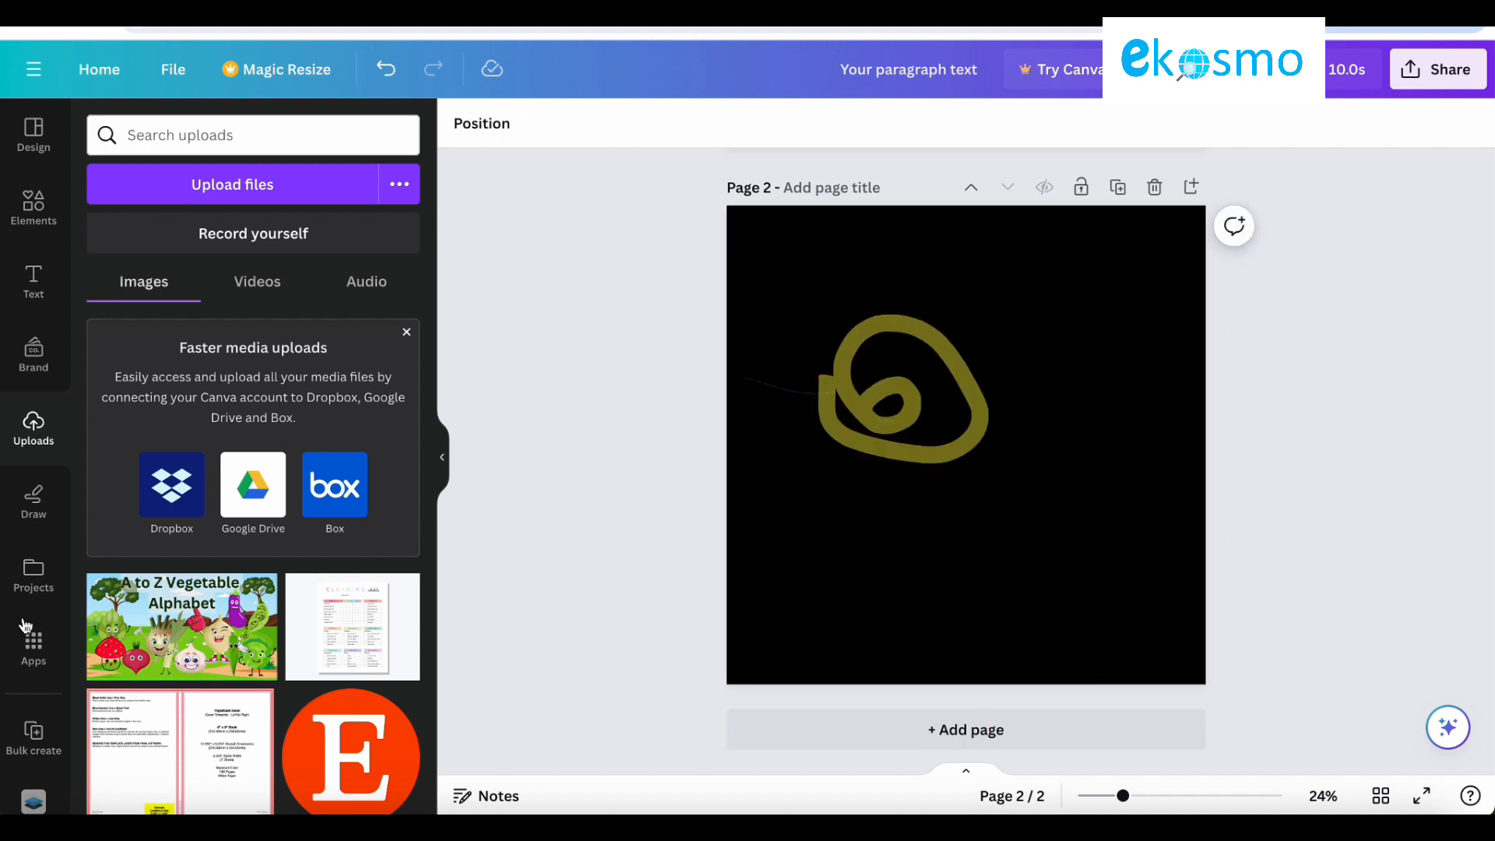
Step: Insert the Computers mockup of a laptop on a desk with a seated woman, and enlarge it from the page's top-left corner to cover page 2
{"action": "scroll", "coordinate": [33, 794], "scroll_direction": "down", "scroll_amount": 1}
{"action": "left_click", "coordinate": [35, 779]}
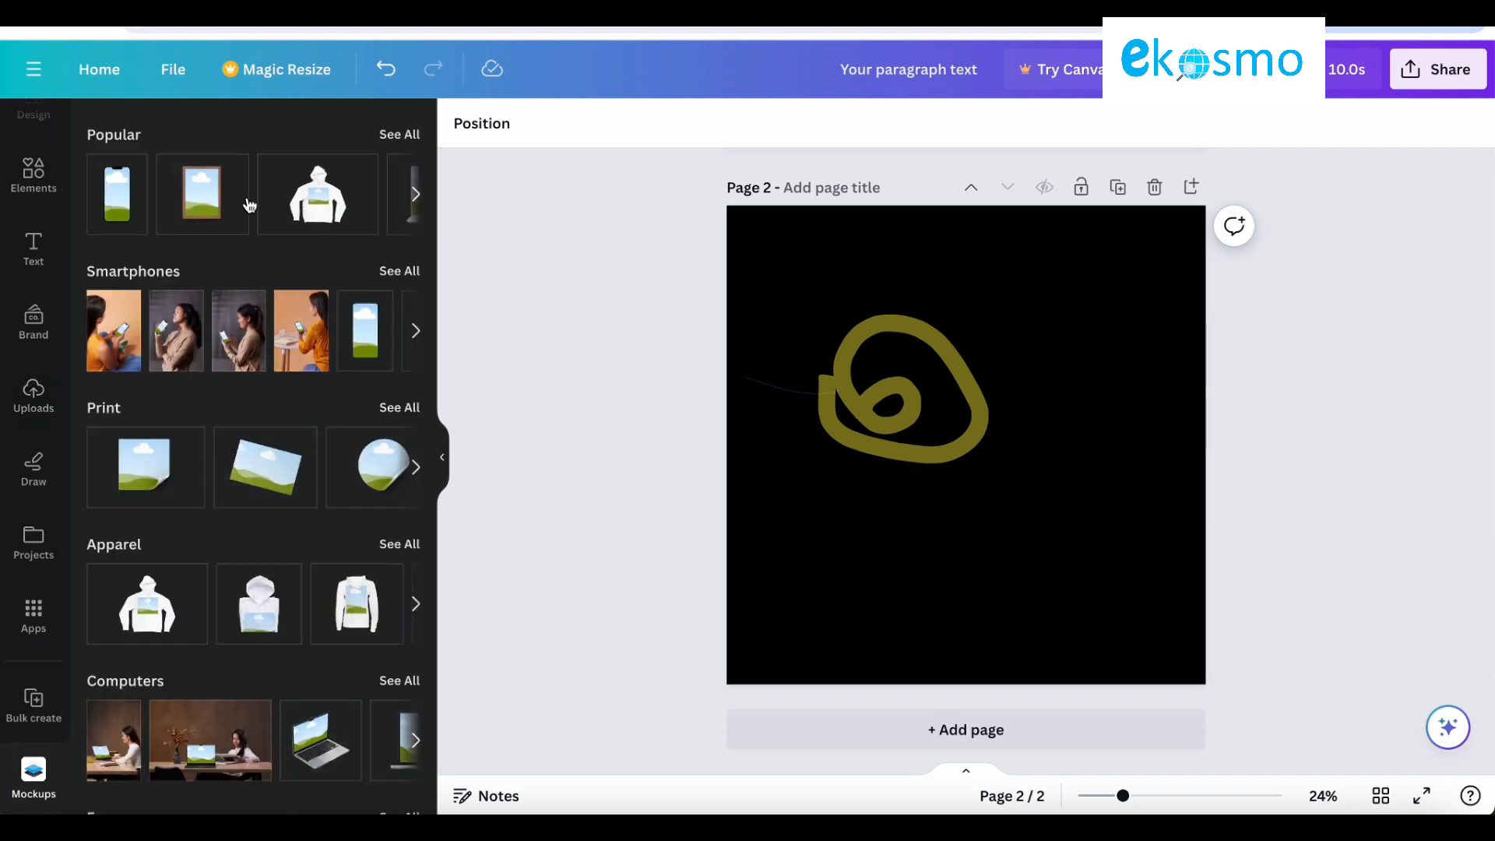
{"action": "scroll", "coordinate": [224, 514], "scroll_direction": "down", "scroll_amount": 4}
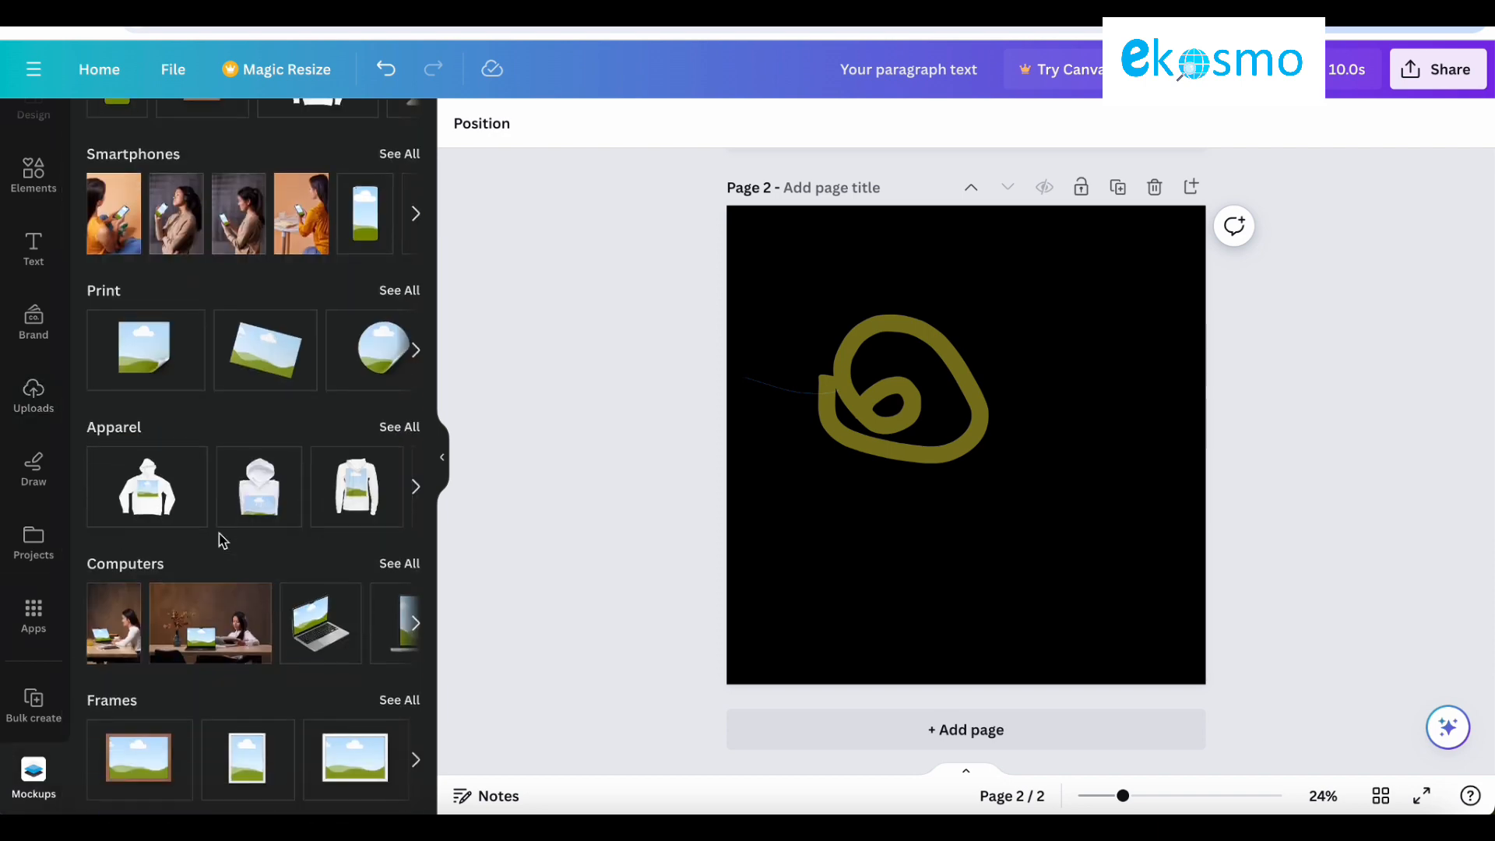
{"action": "left_click", "coordinate": [216, 456]}
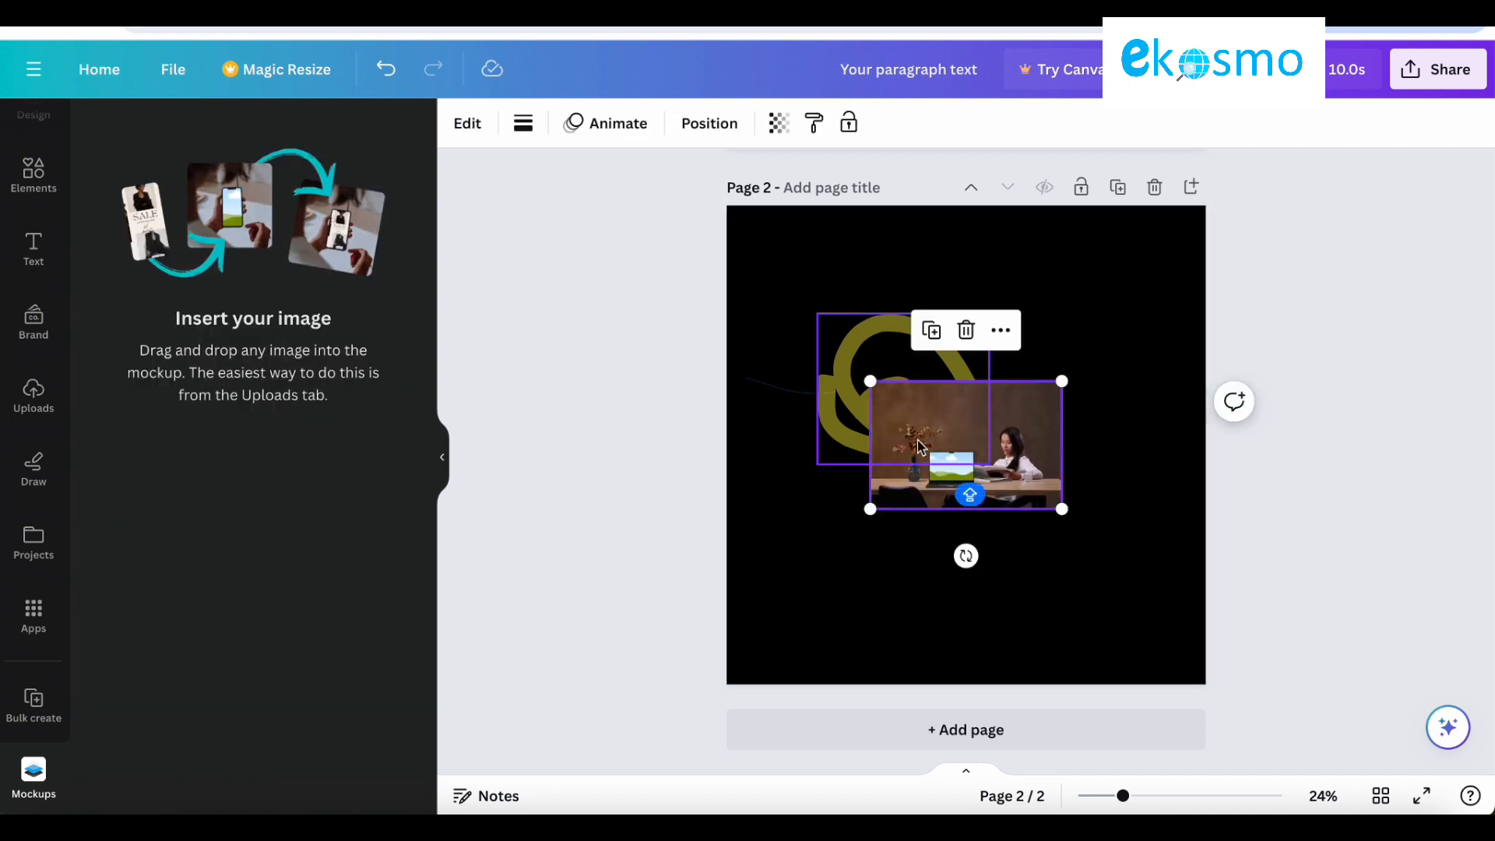
{"action": "left_click_drag", "start_coordinate": [943, 414], "coordinate": [803, 243]}
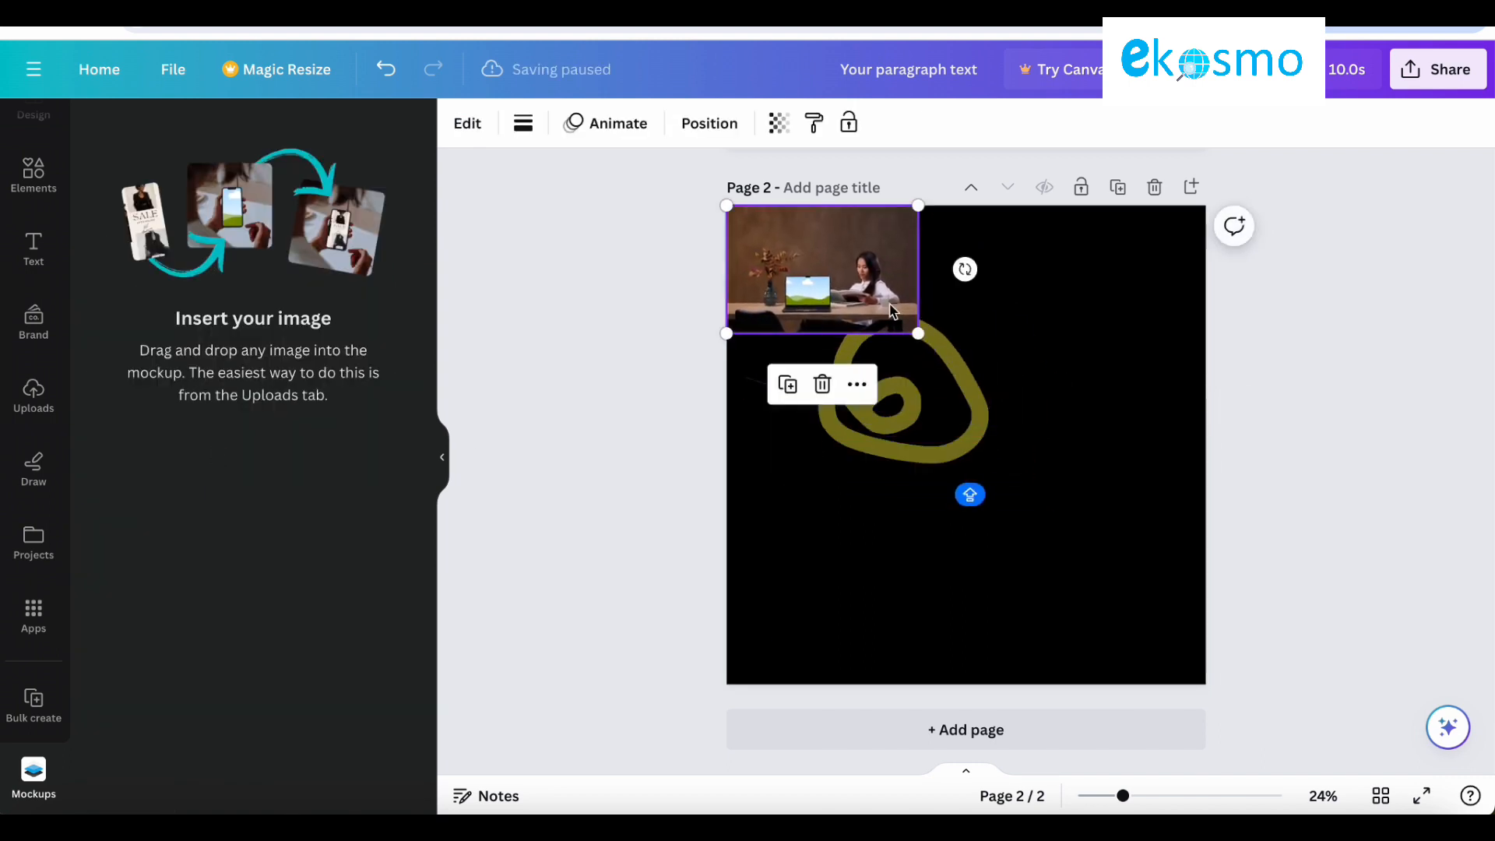
{"action": "left_click_drag", "start_coordinate": [919, 332], "coordinate": [1341, 814]}
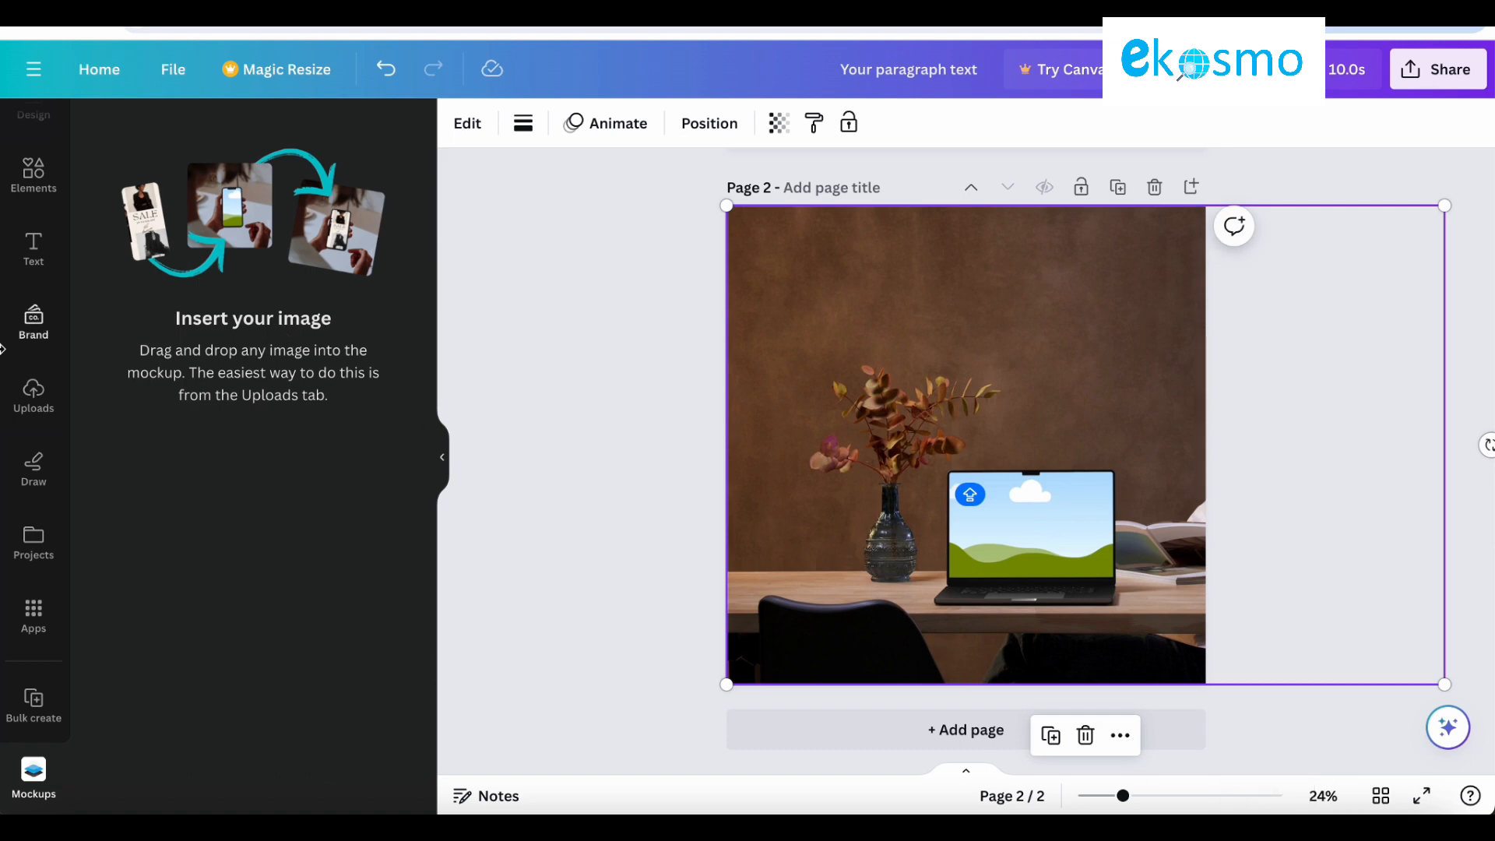
Step: Place the uploaded A to Z Vegetable Alphabet image on the laptop screen of the mockup
{"action": "left_click", "coordinate": [34, 393]}
{"action": "left_click_drag", "start_coordinate": [261, 601], "coordinate": [1019, 516]}
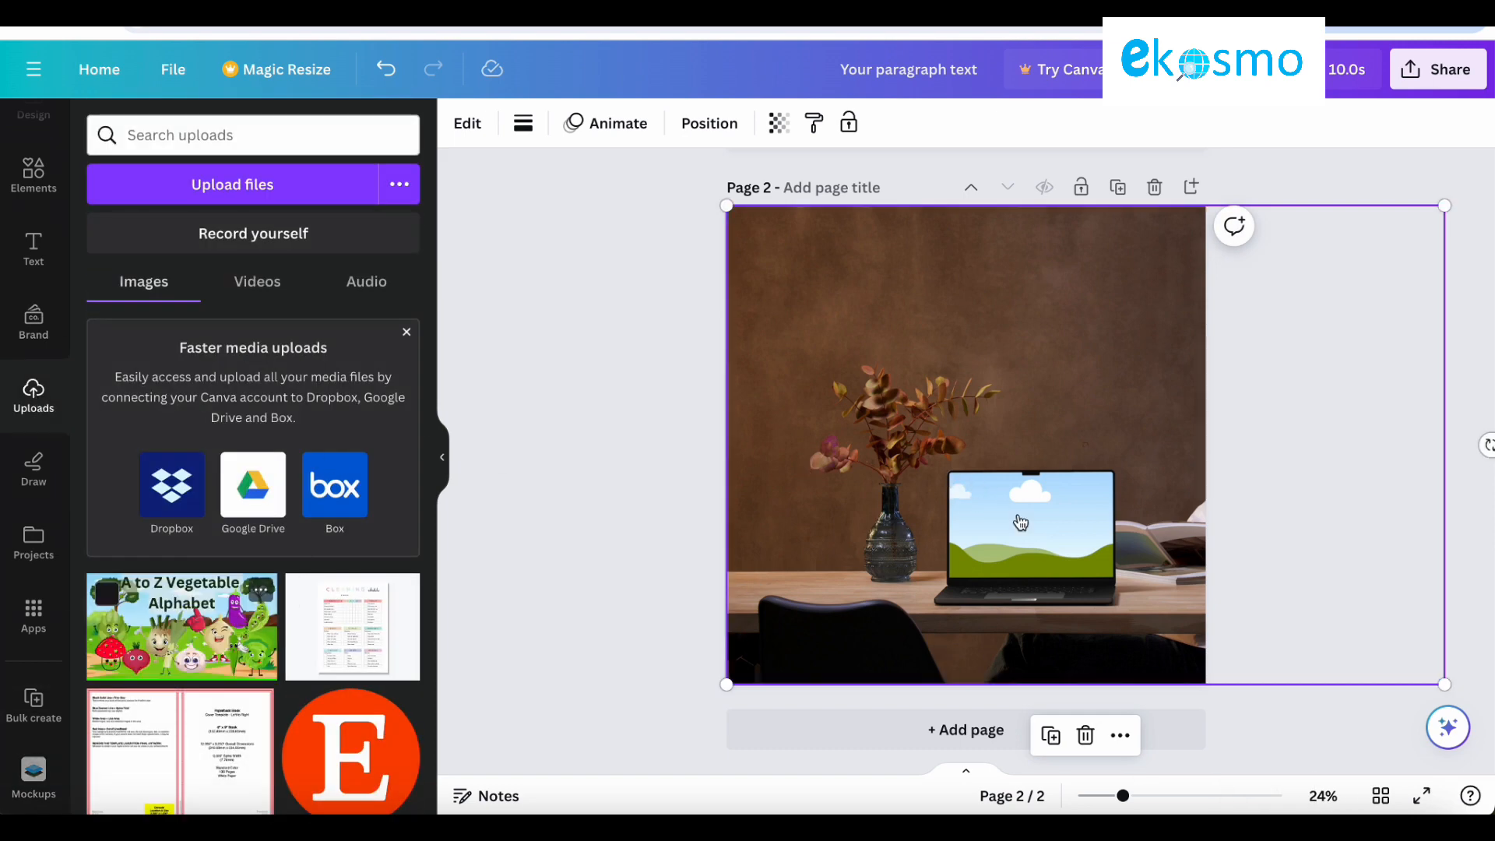
{"action": "left_click_drag", "start_coordinate": [243, 637], "coordinate": [1029, 545]}
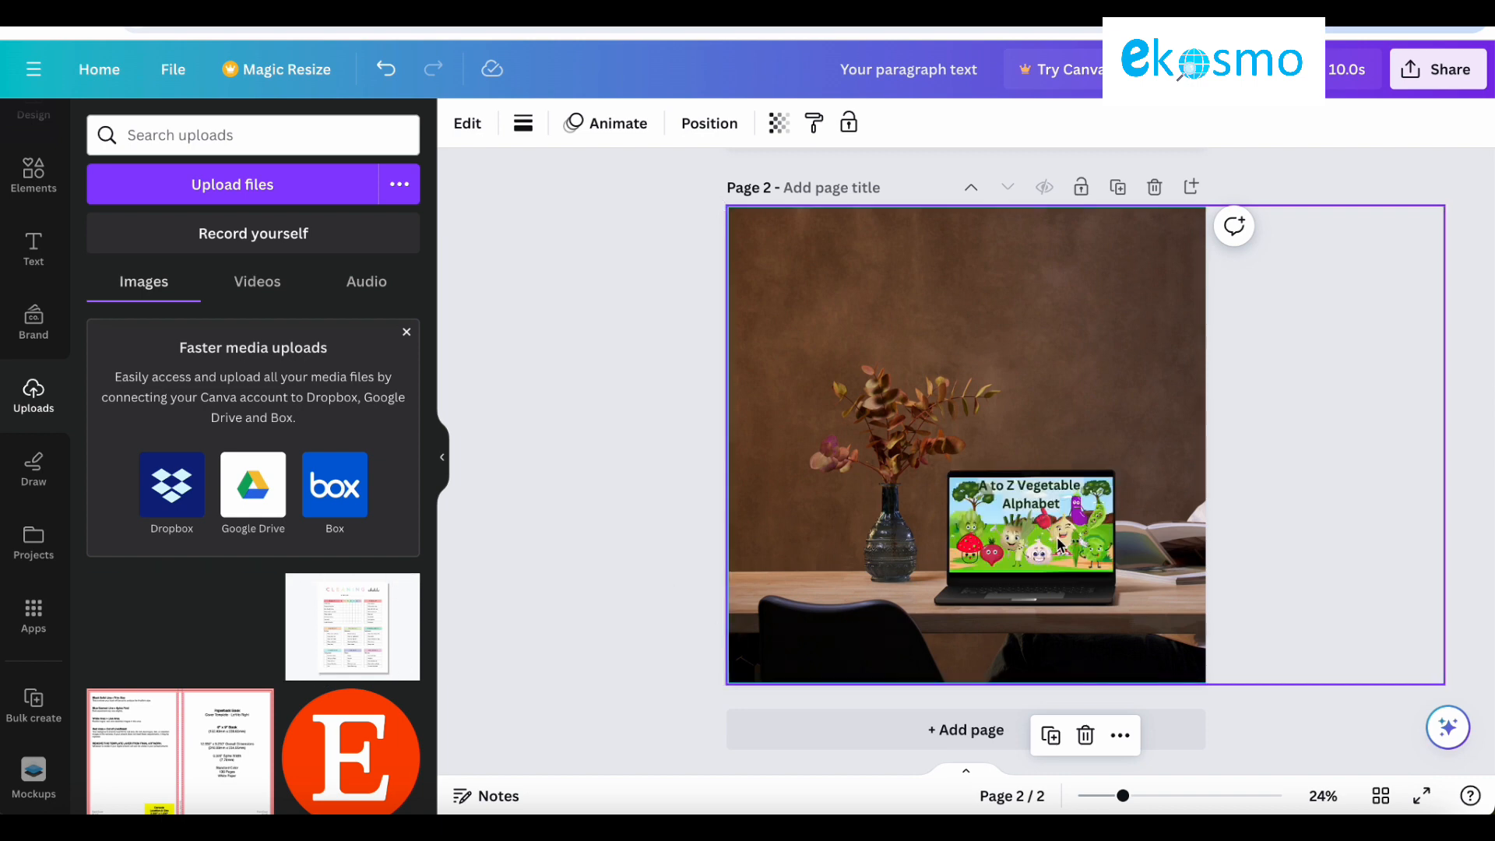
{"action": "left_click", "coordinate": [1469, 174]}
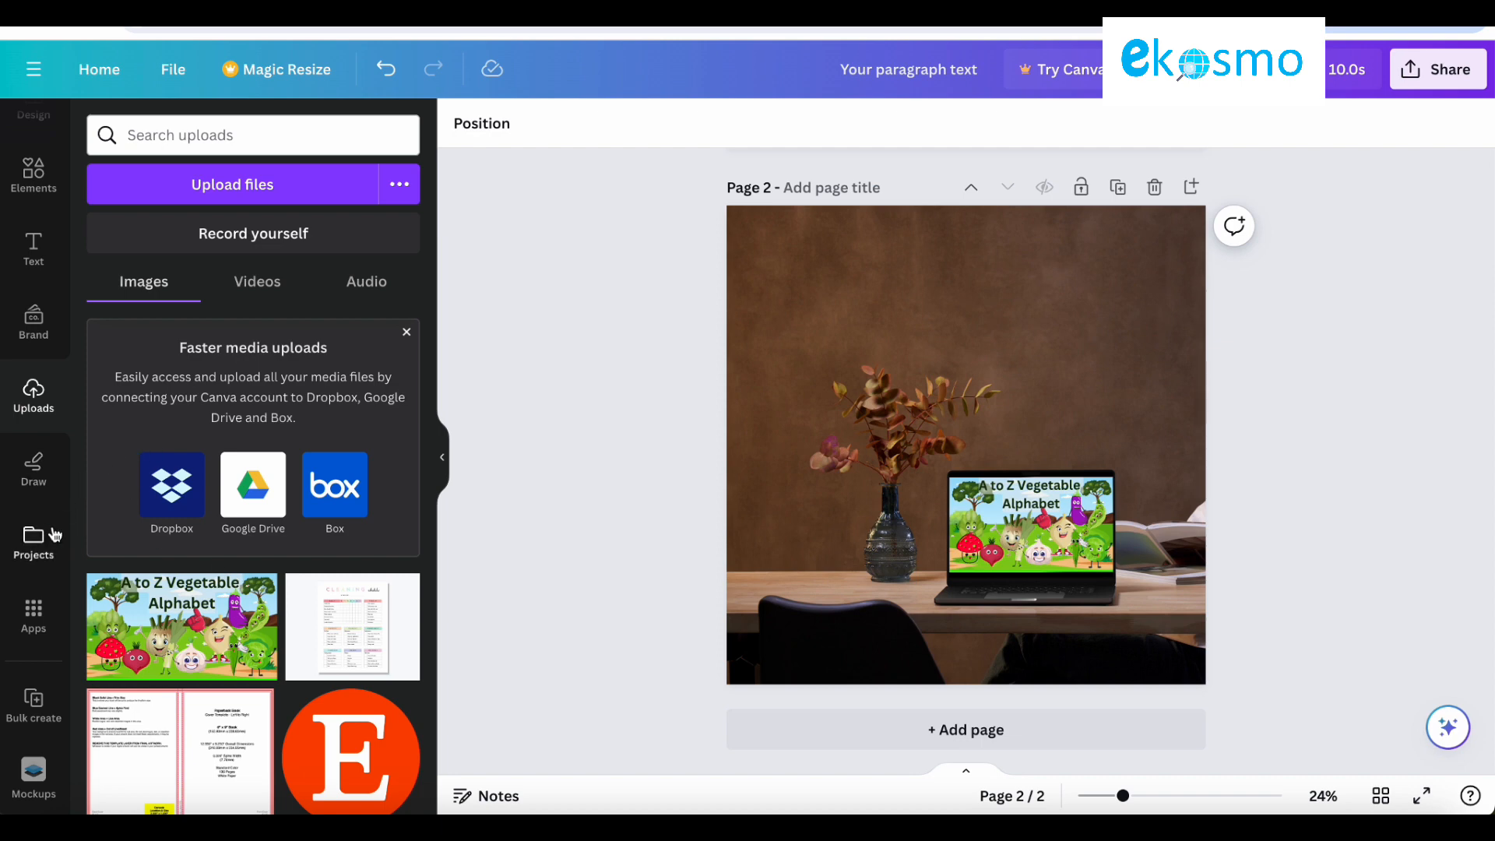
Step: Look through the available mockup categories, from Popular and Smartphones down to Branding and Watches
{"action": "left_click", "coordinate": [33, 773]}
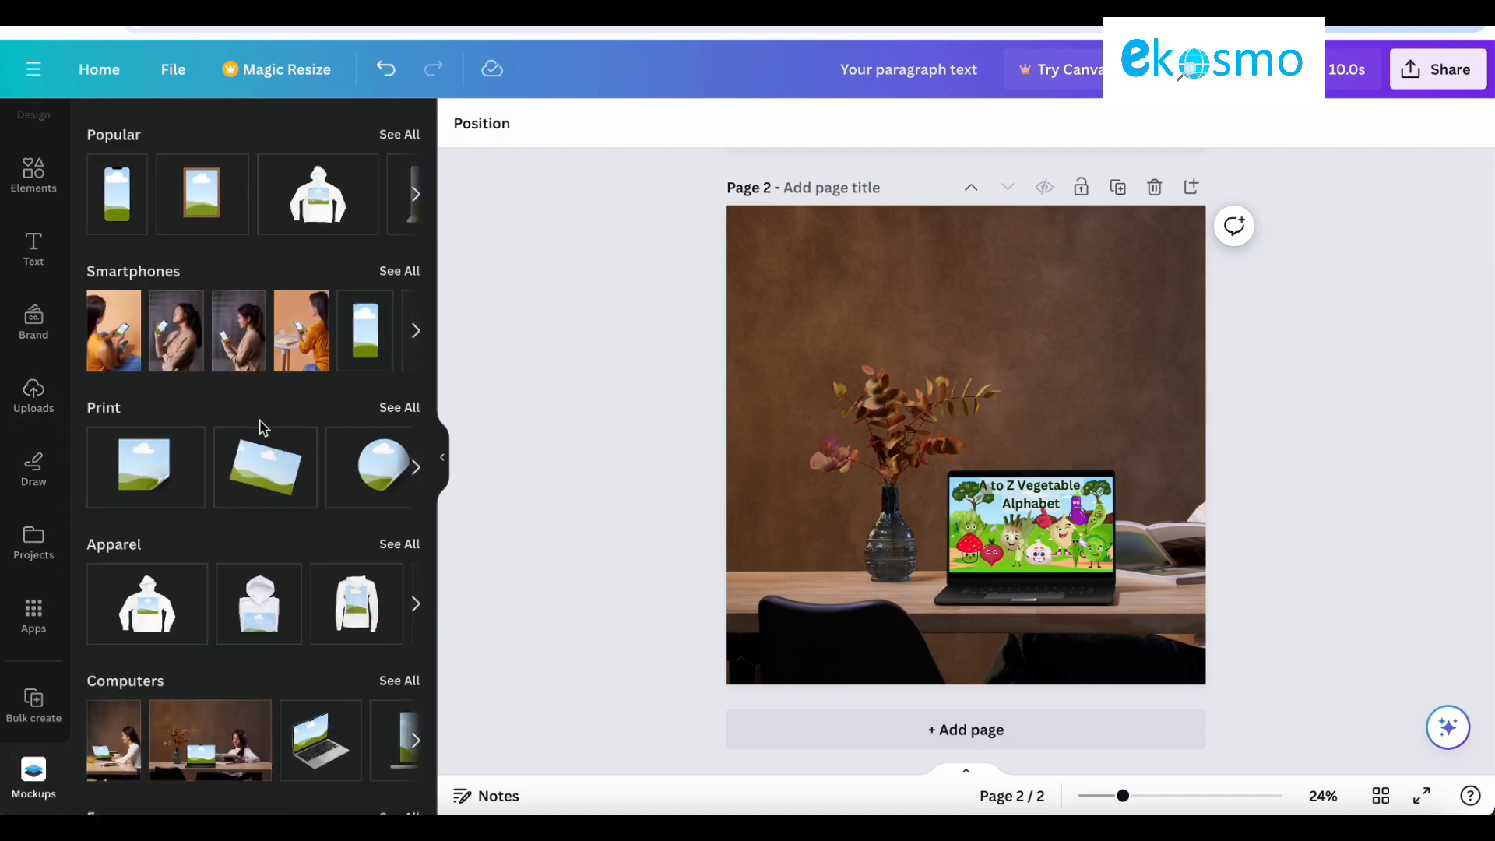
{"action": "scroll", "coordinate": [261, 425], "scroll_direction": "down", "scroll_amount": 3}
{"action": "scroll", "coordinate": [260, 424], "scroll_direction": "down", "scroll_amount": 1}
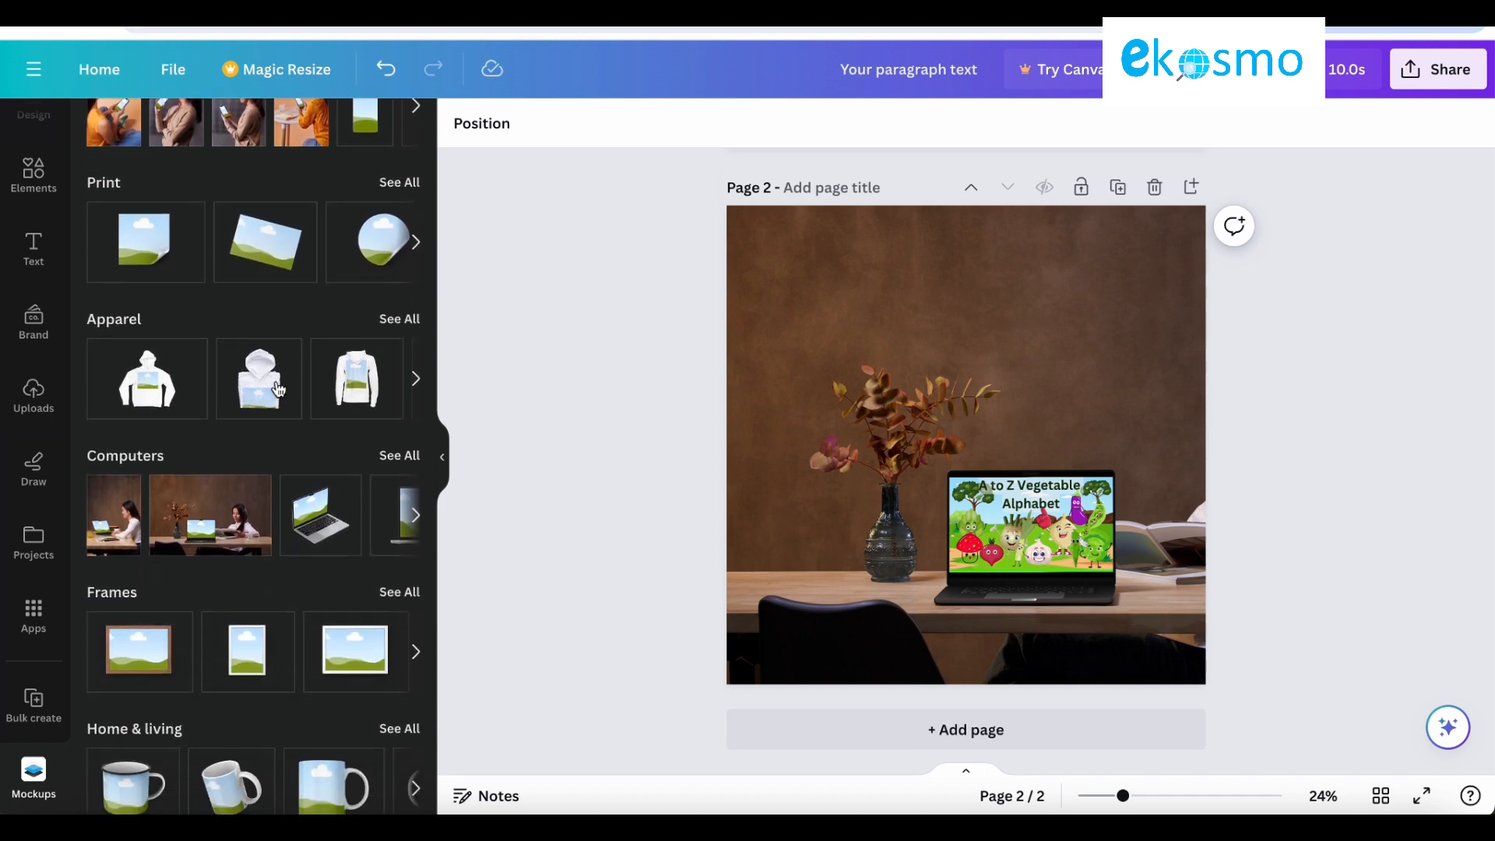
{"action": "scroll", "coordinate": [208, 644], "scroll_direction": "down", "scroll_amount": 2}
{"action": "scroll", "coordinate": [209, 644], "scroll_direction": "down", "scroll_amount": 2}
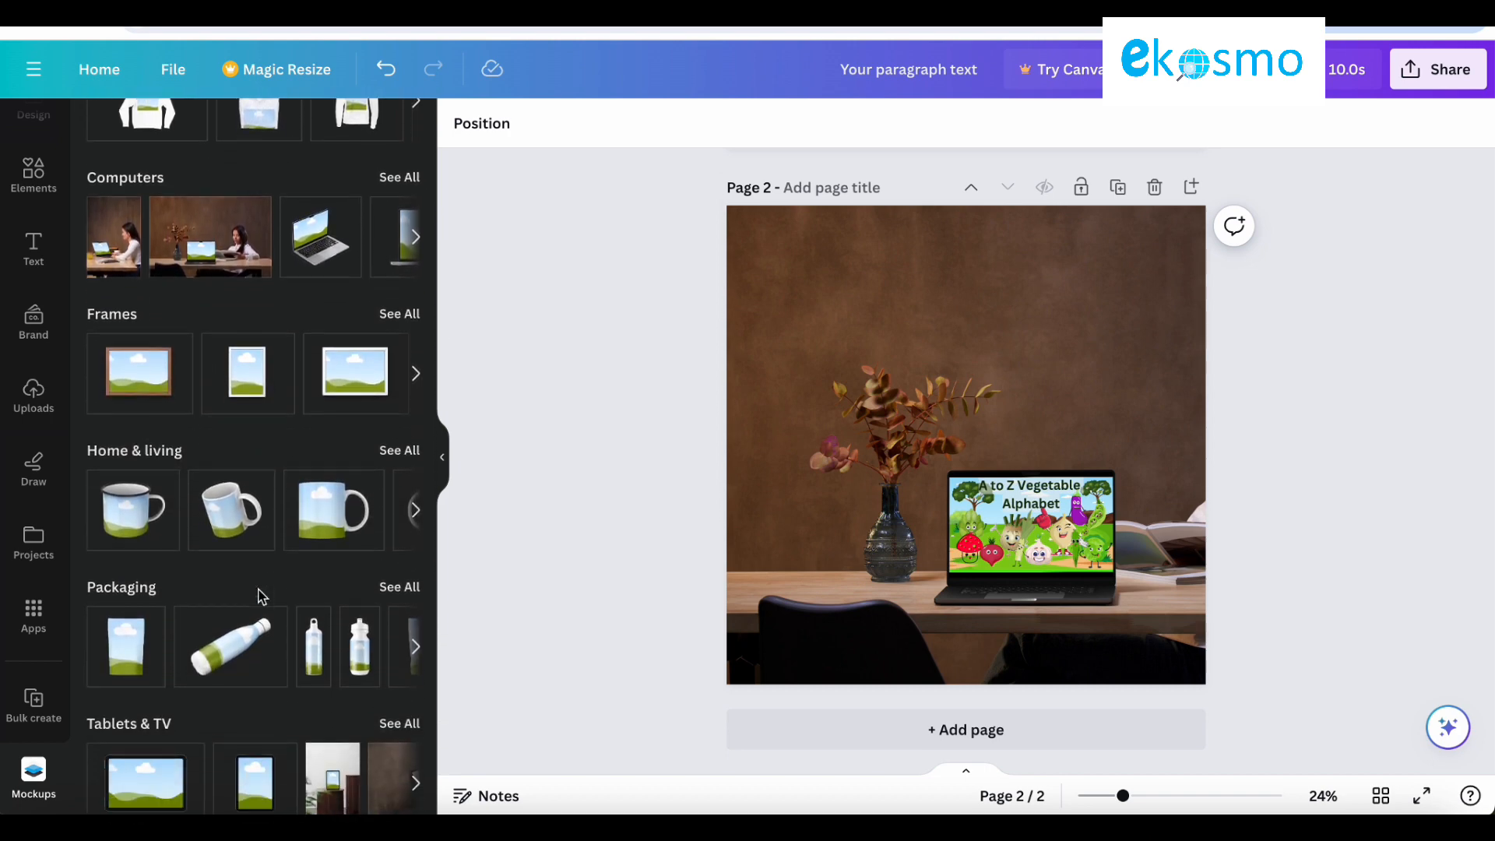
{"action": "scroll", "coordinate": [155, 704], "scroll_direction": "down", "scroll_amount": 2}
{"action": "scroll", "coordinate": [156, 709], "scroll_direction": "down", "scroll_amount": 1}
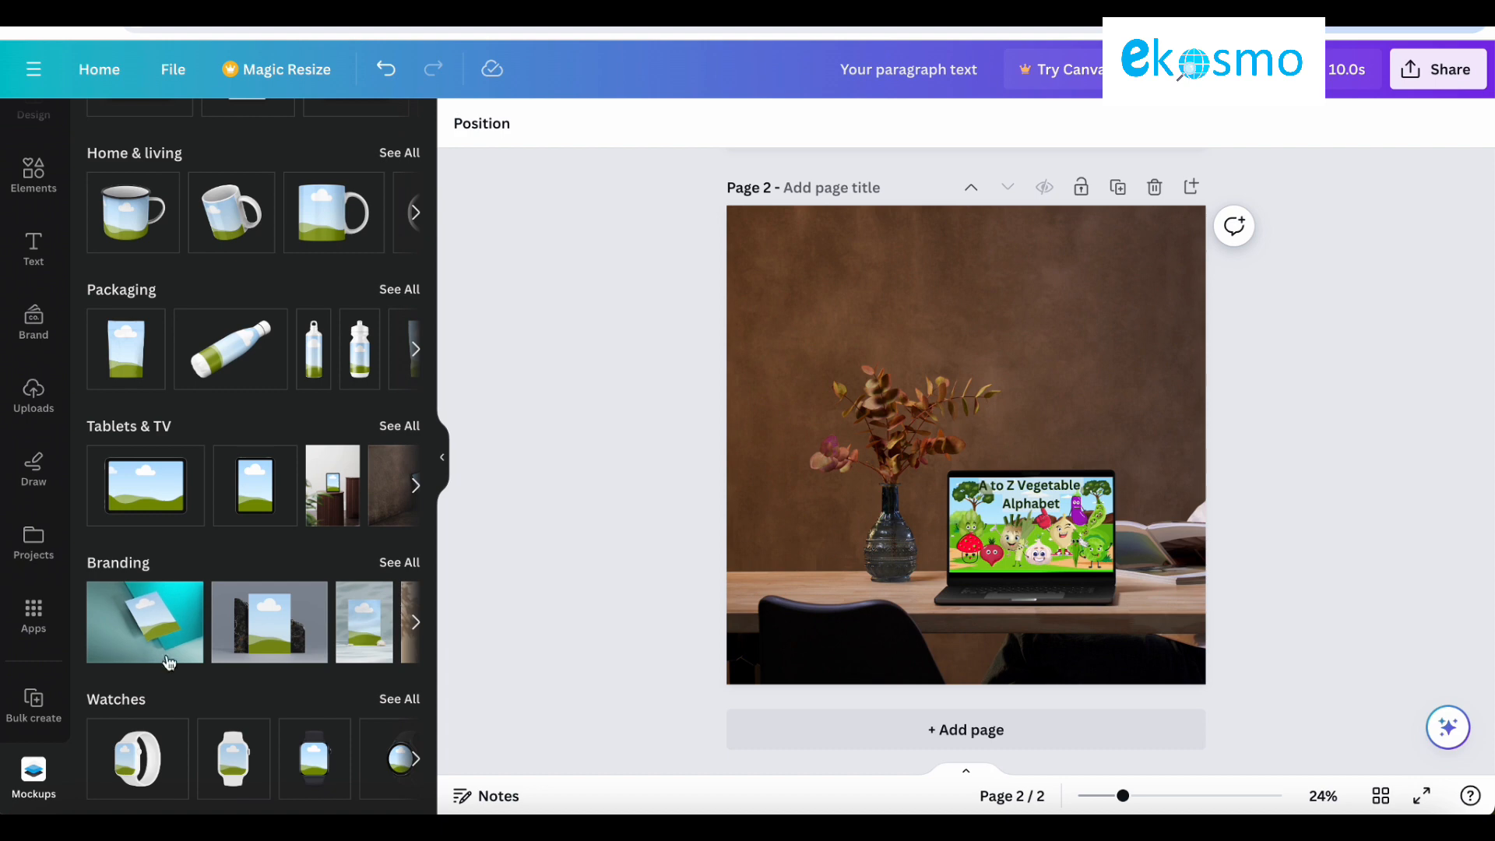
{"action": "scroll", "coordinate": [197, 720], "scroll_direction": "up", "scroll_amount": 10}
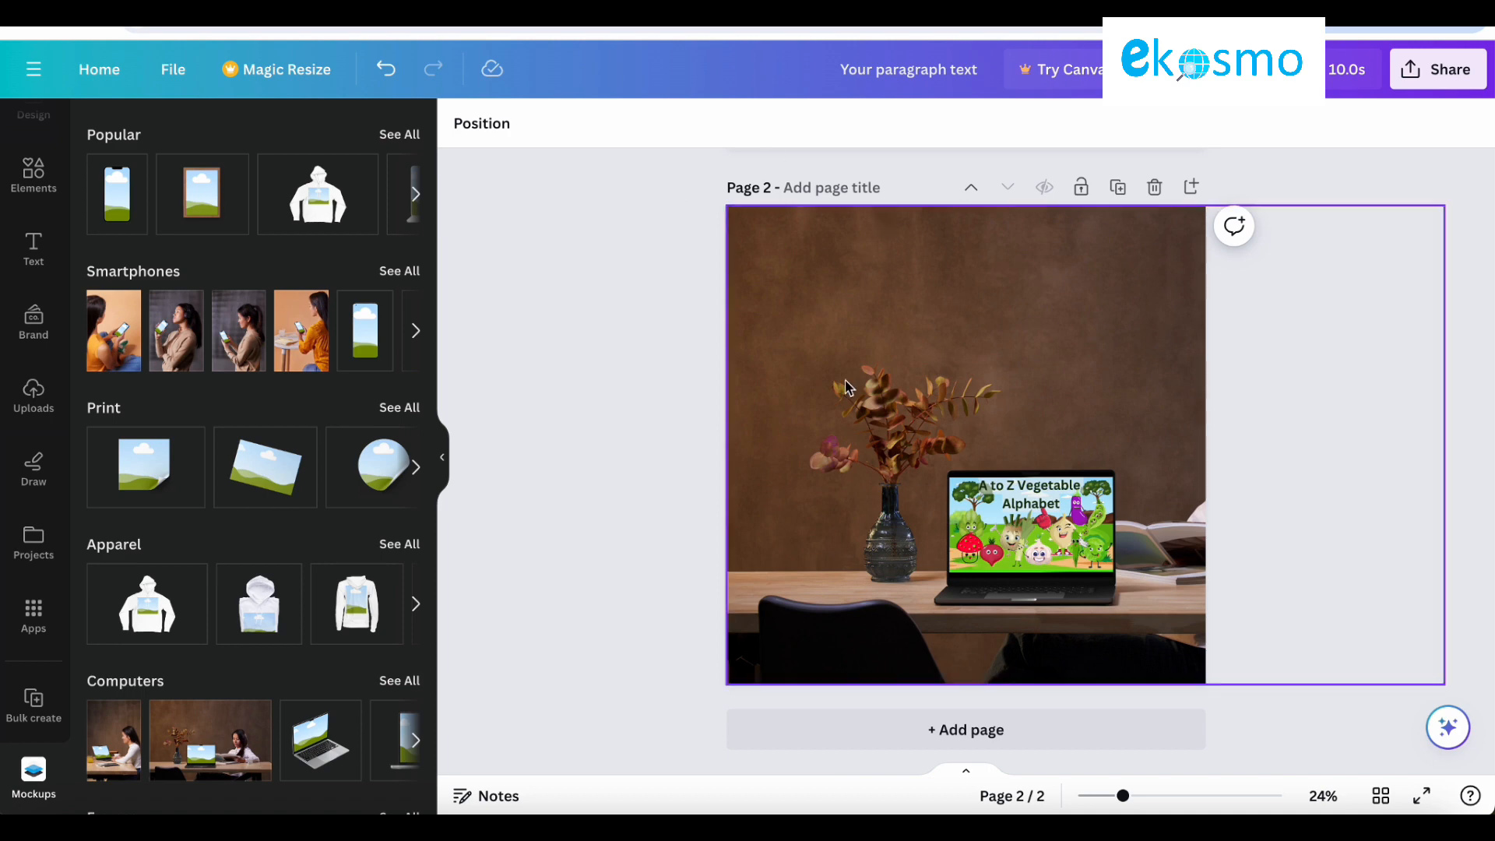
Step: Delete page 2 with the laptop mockup, keeping only the lawyer page
{"action": "scroll", "coordinate": [847, 387], "scroll_direction": "up", "scroll_amount": 5}
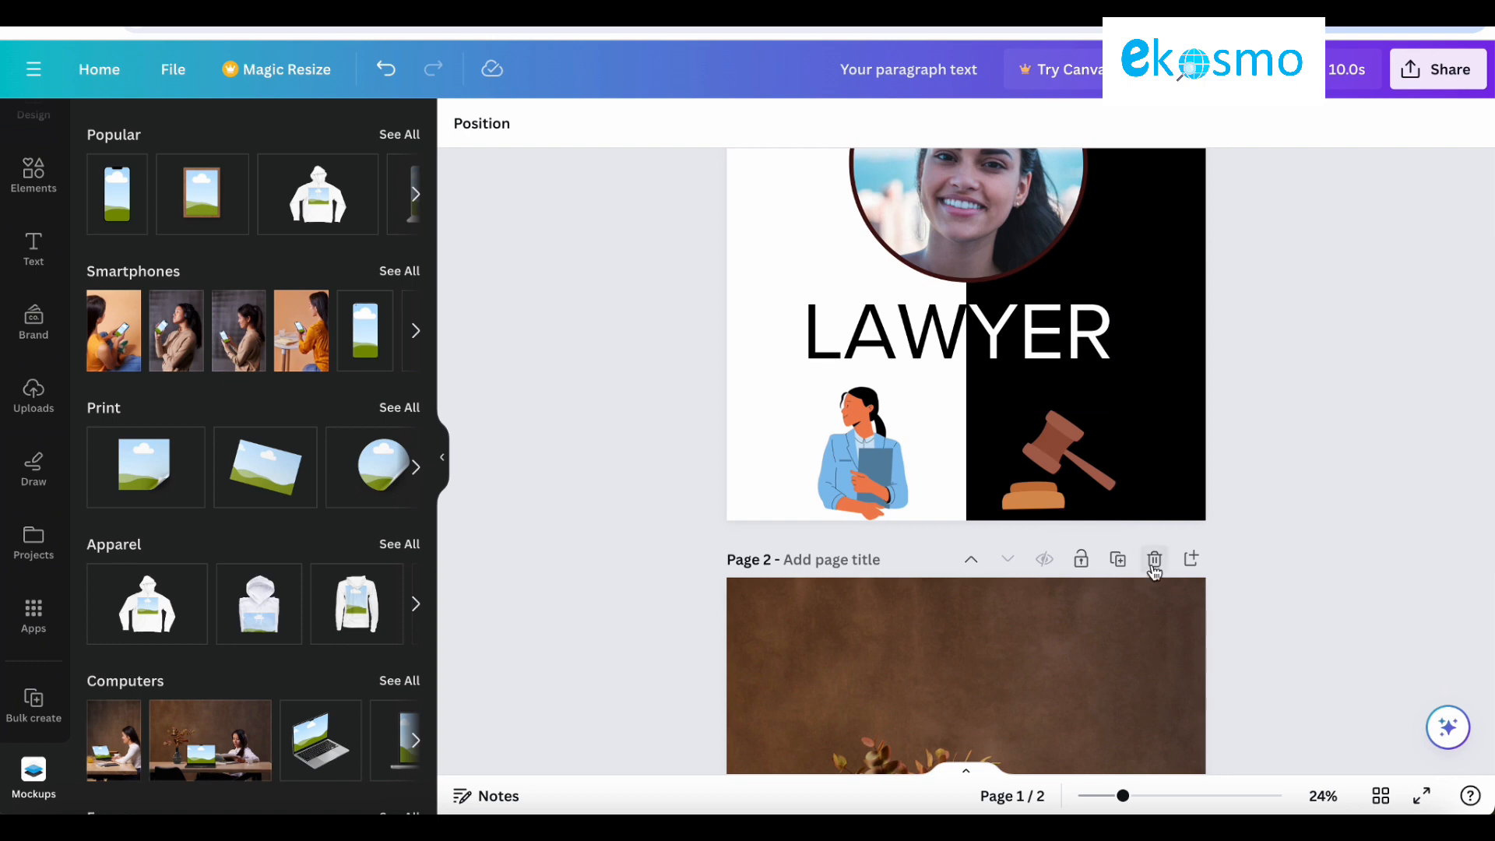
{"action": "left_click", "coordinate": [1154, 560]}
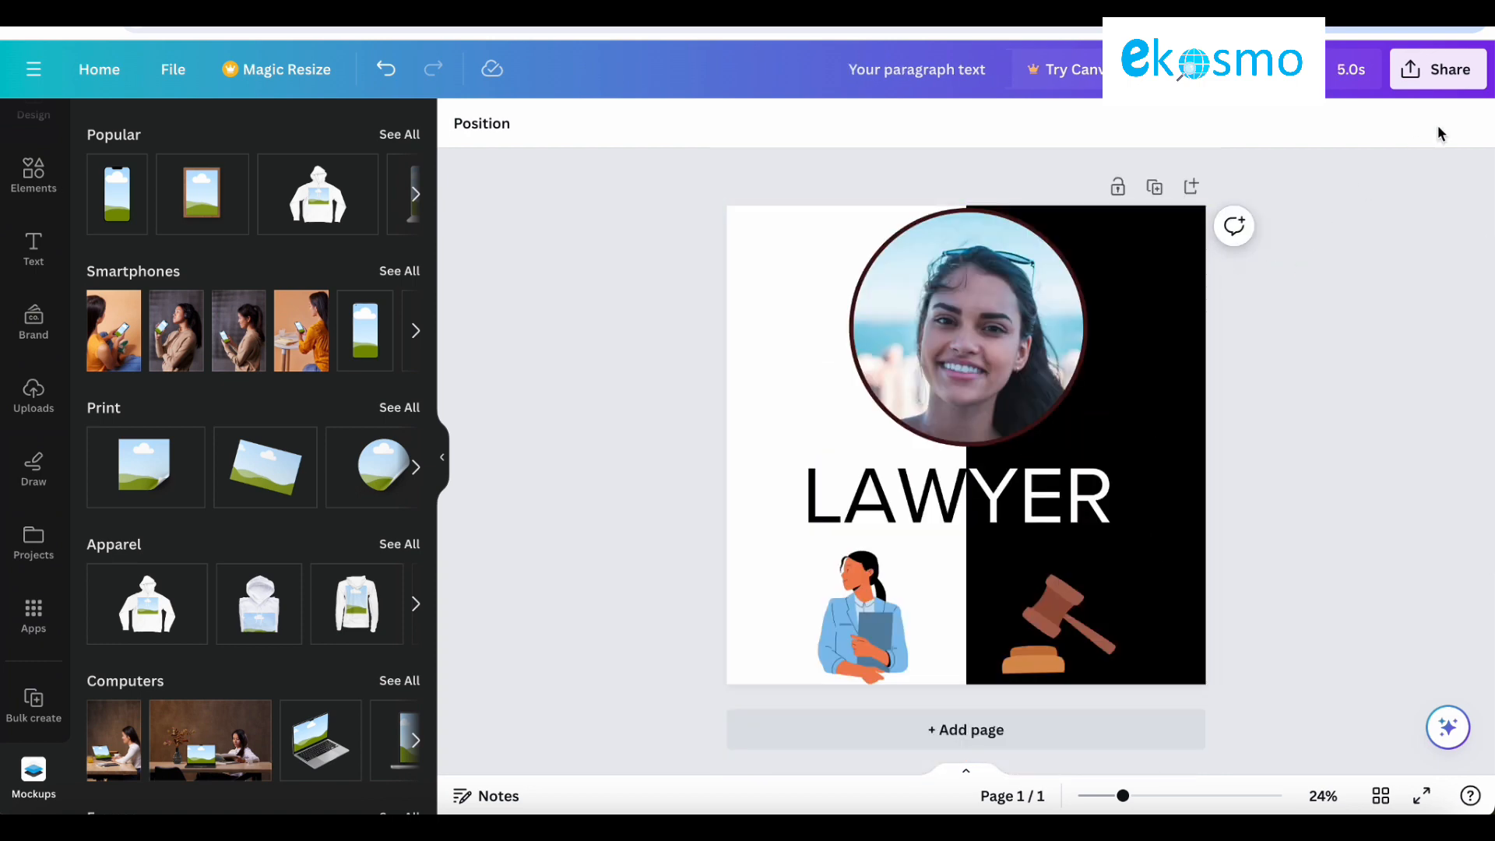
Step: Play a preview of the animated lawyer design and check its MP4 Video download settings
{"action": "left_click", "coordinate": [1441, 81]}
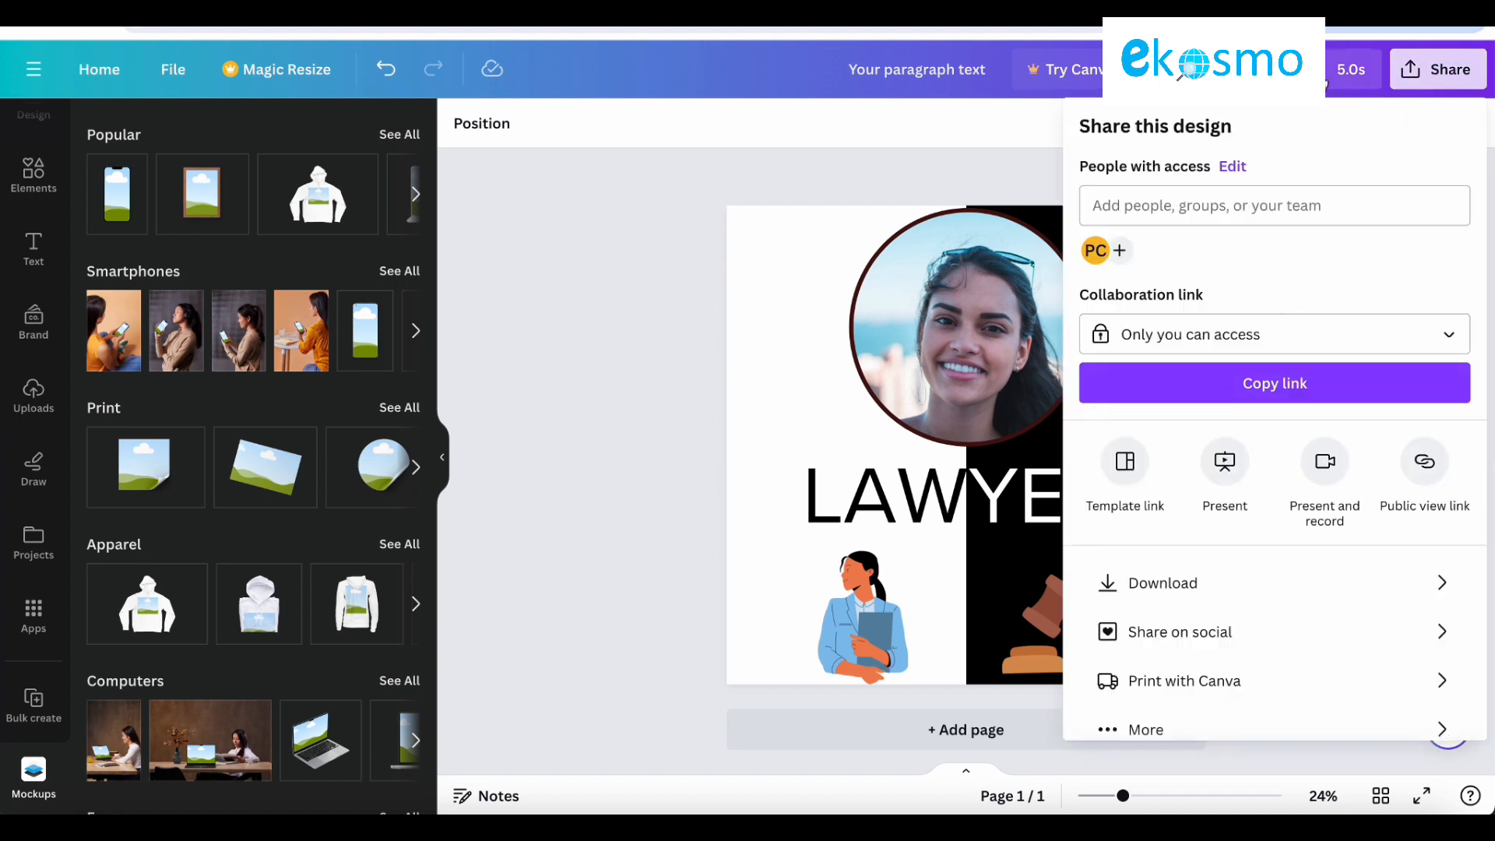
{"action": "left_click", "coordinate": [1326, 81]}
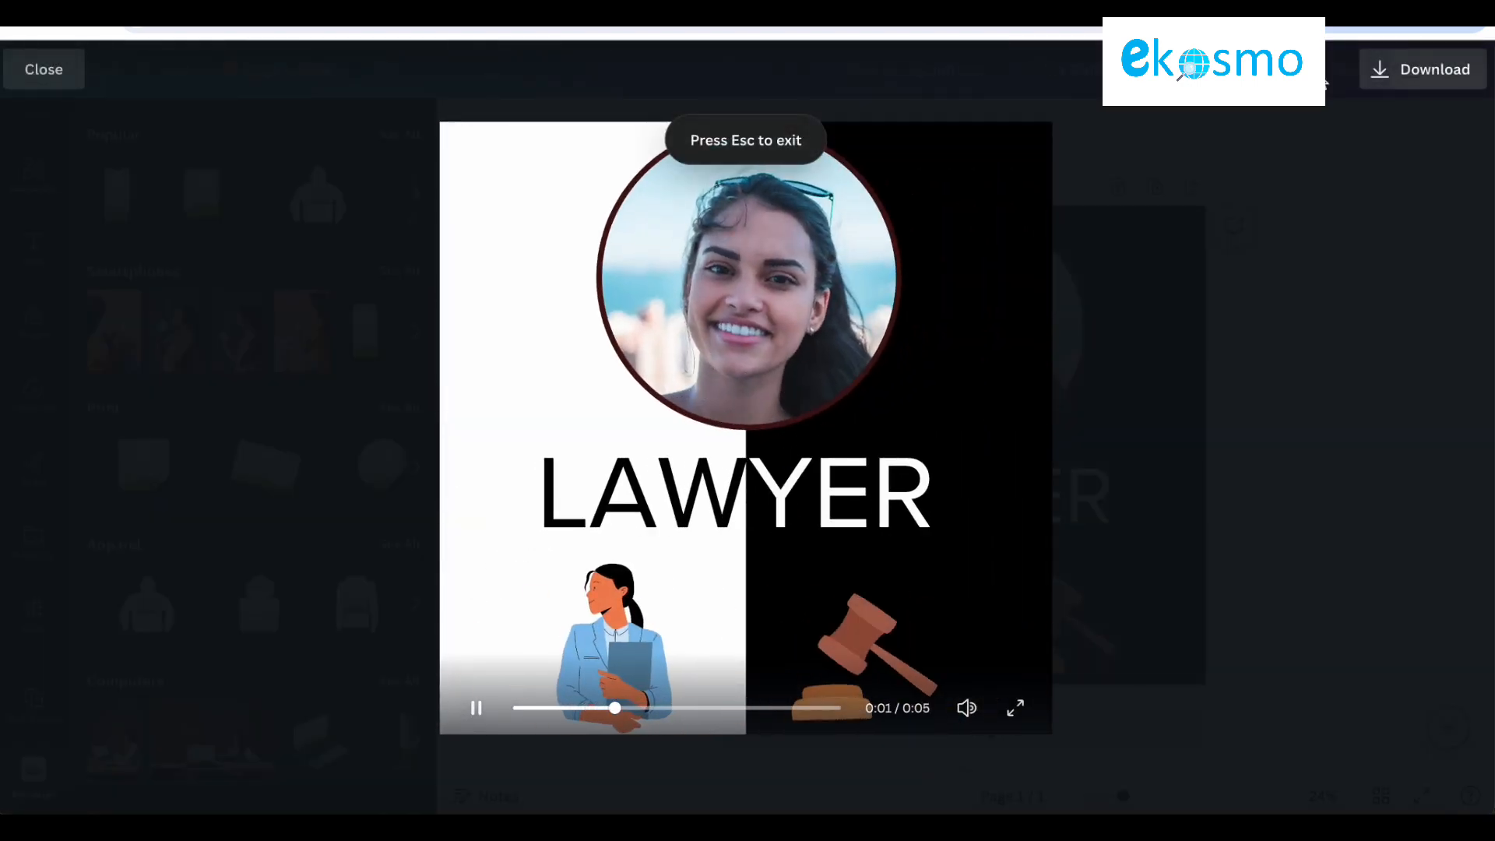
{"action": "left_click", "coordinate": [1402, 78]}
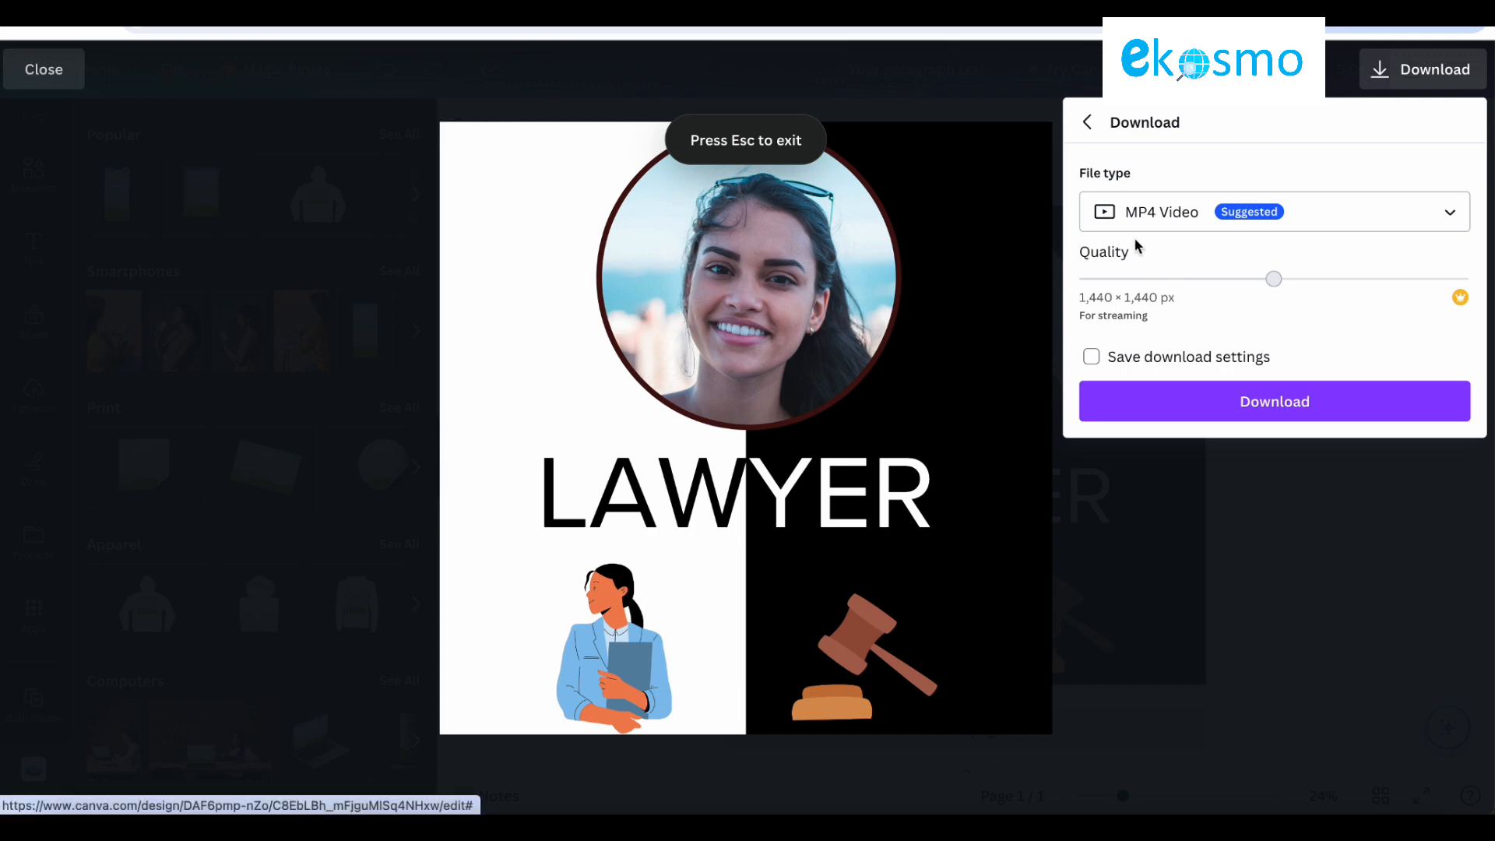
{"action": "left_click", "coordinate": [1180, 413]}
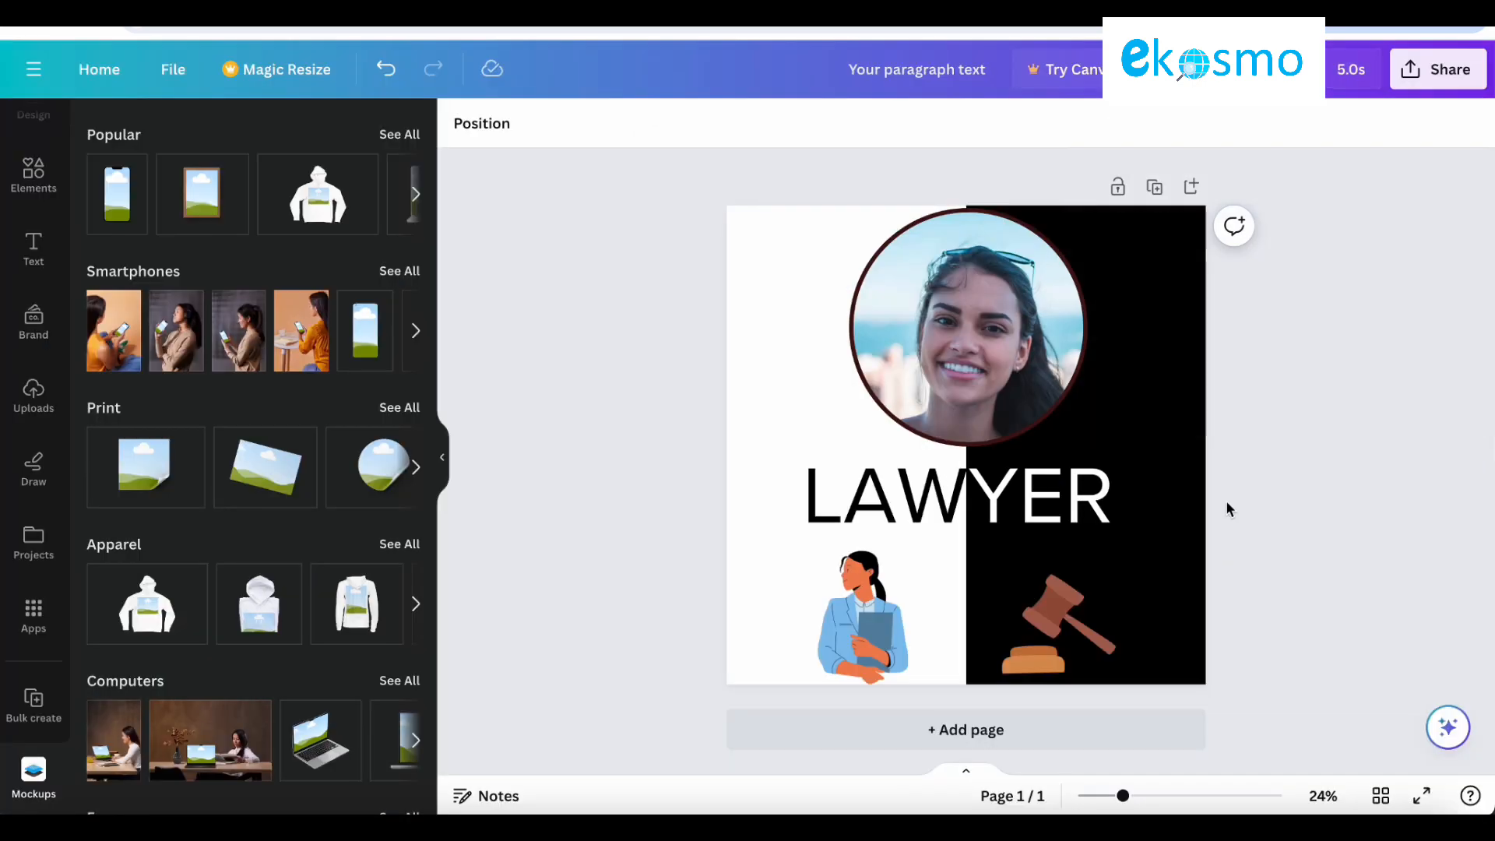
Step: Review the file types offered for downloading the design, from JPG and PNG to MP4 Video and GIF
{"action": "left_click", "coordinate": [1432, 69]}
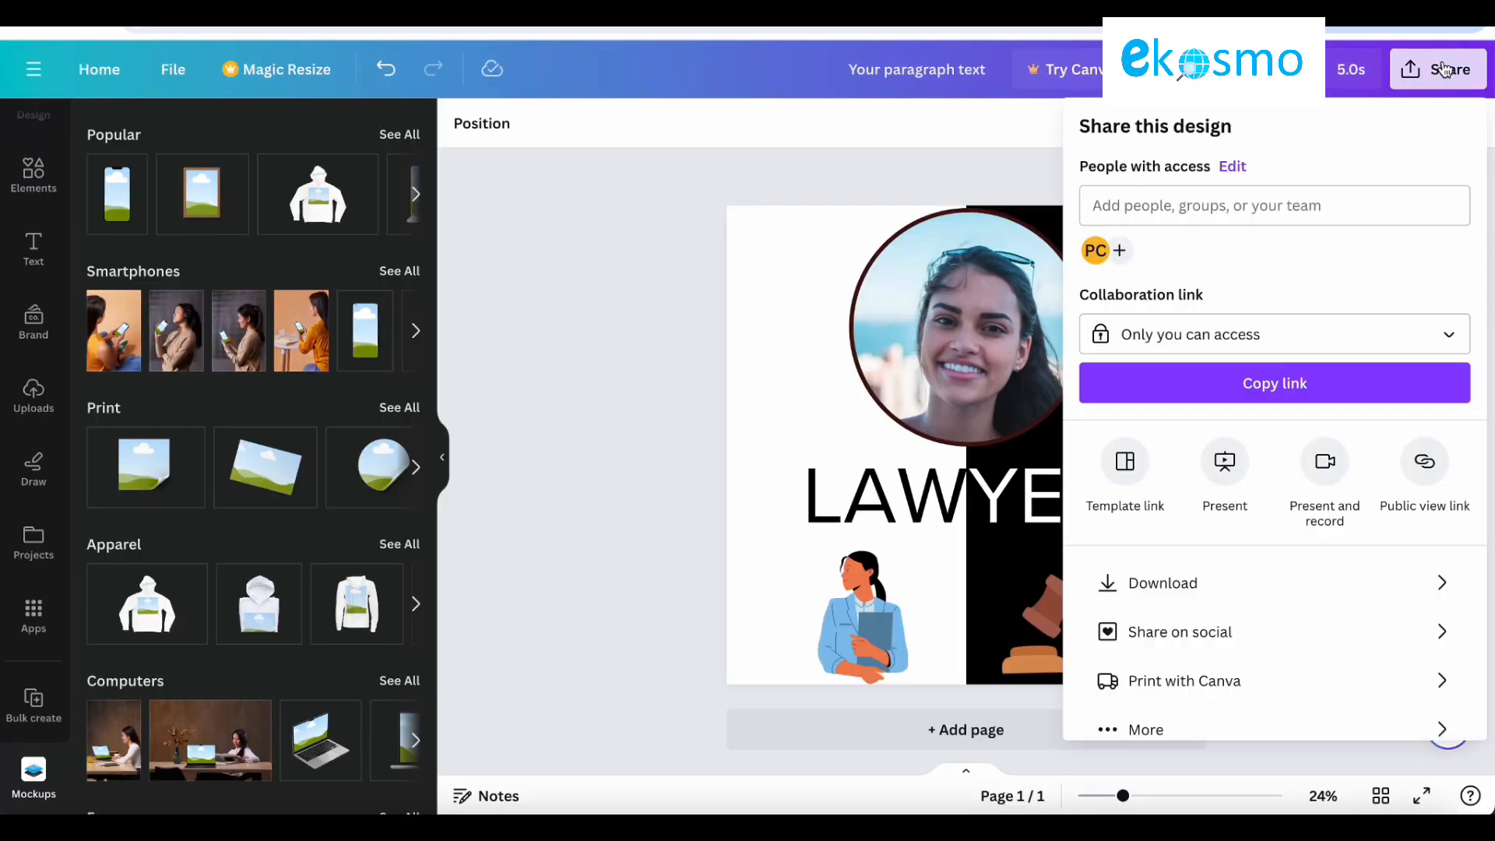
{"action": "left_click", "coordinate": [1229, 592]}
{"action": "left_click", "coordinate": [1236, 224]}
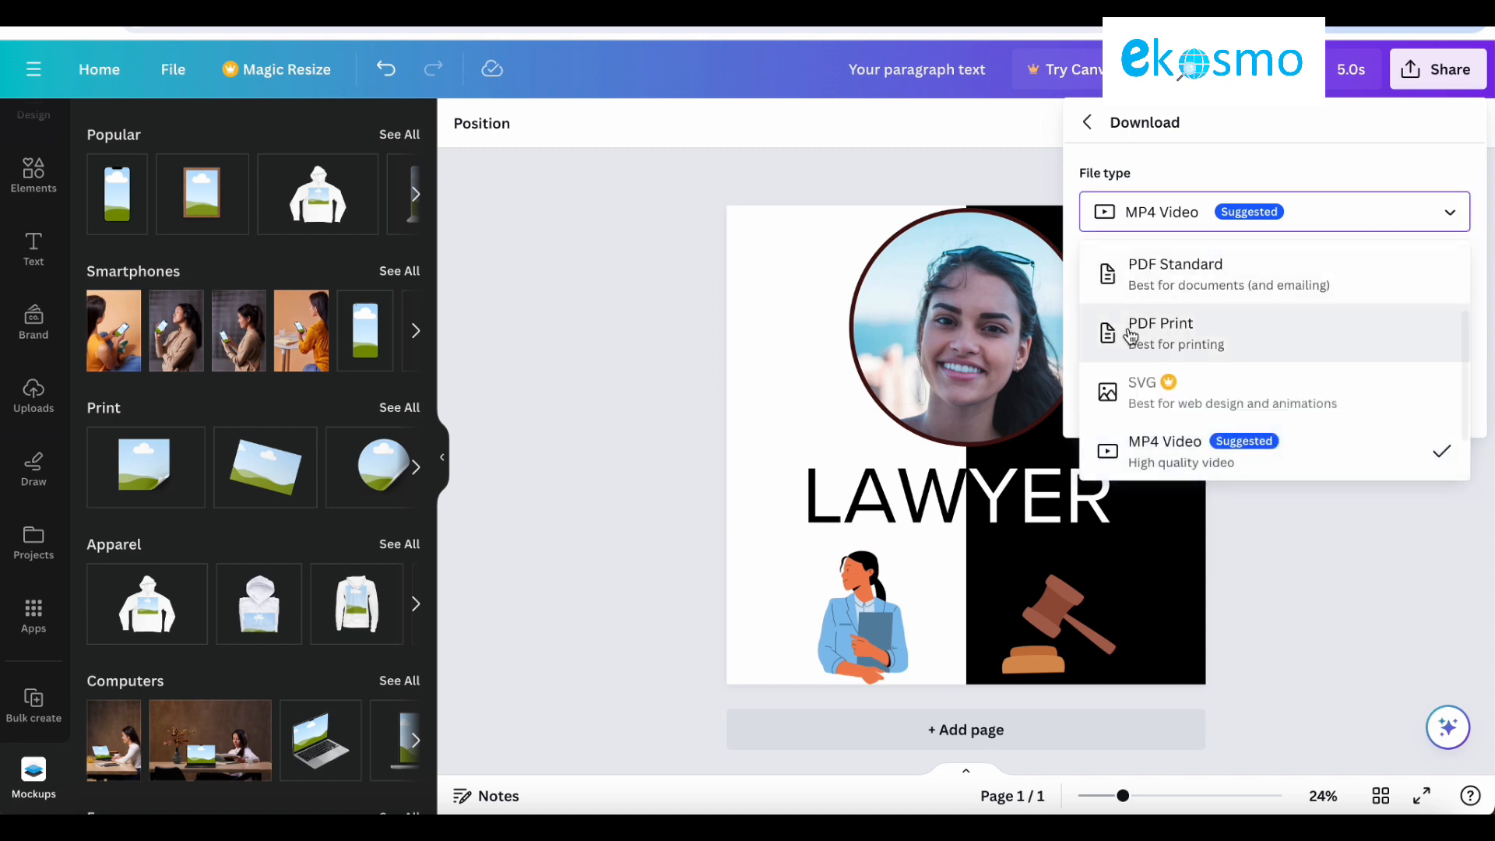
{"action": "scroll", "coordinate": [1139, 376], "scroll_direction": "down", "scroll_amount": 1}
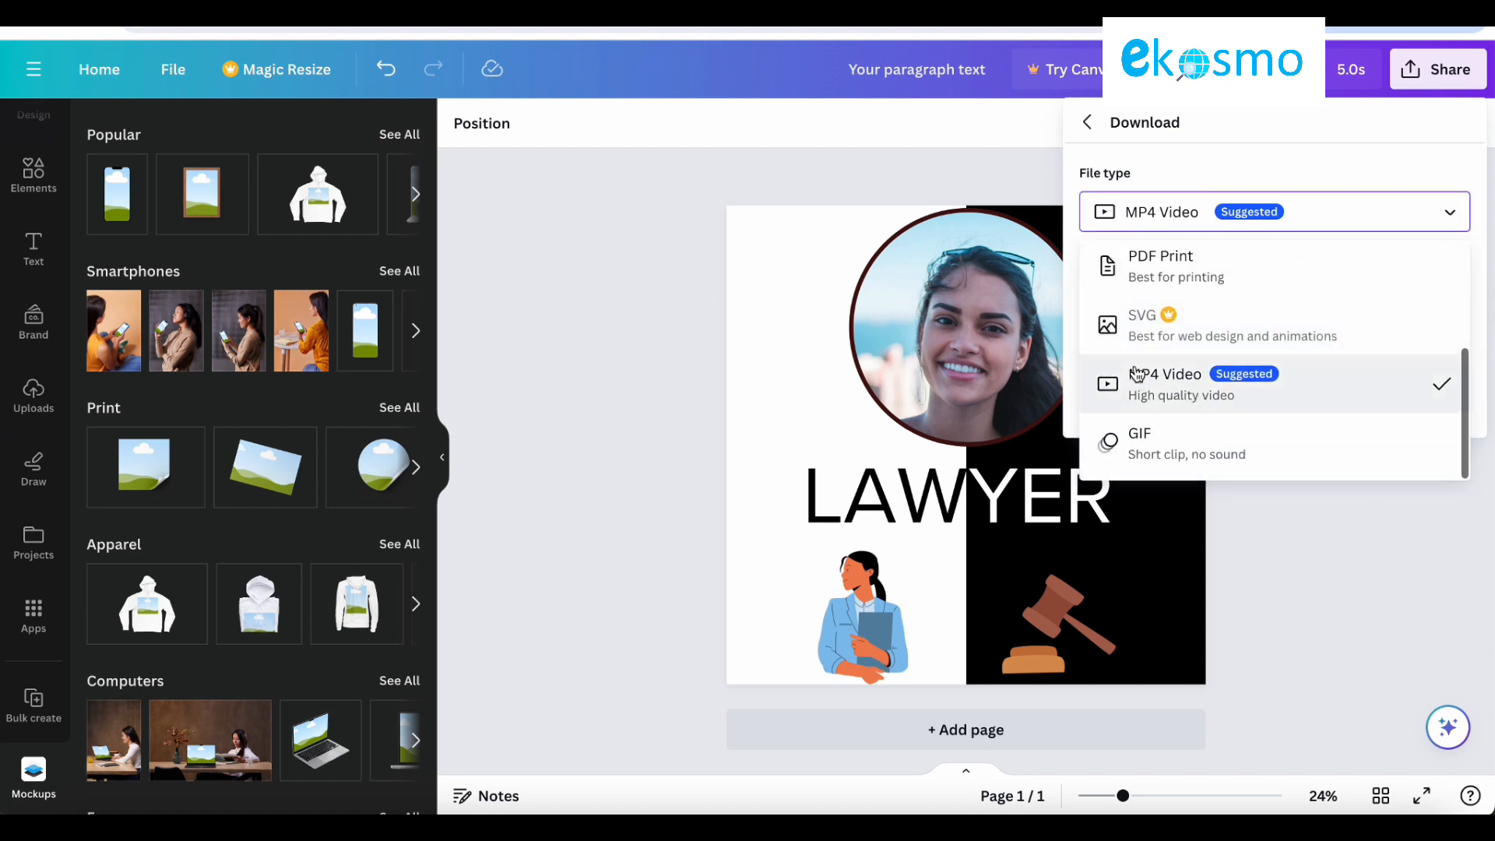
{"action": "scroll", "coordinate": [1152, 358], "scroll_direction": "up", "scroll_amount": 3}
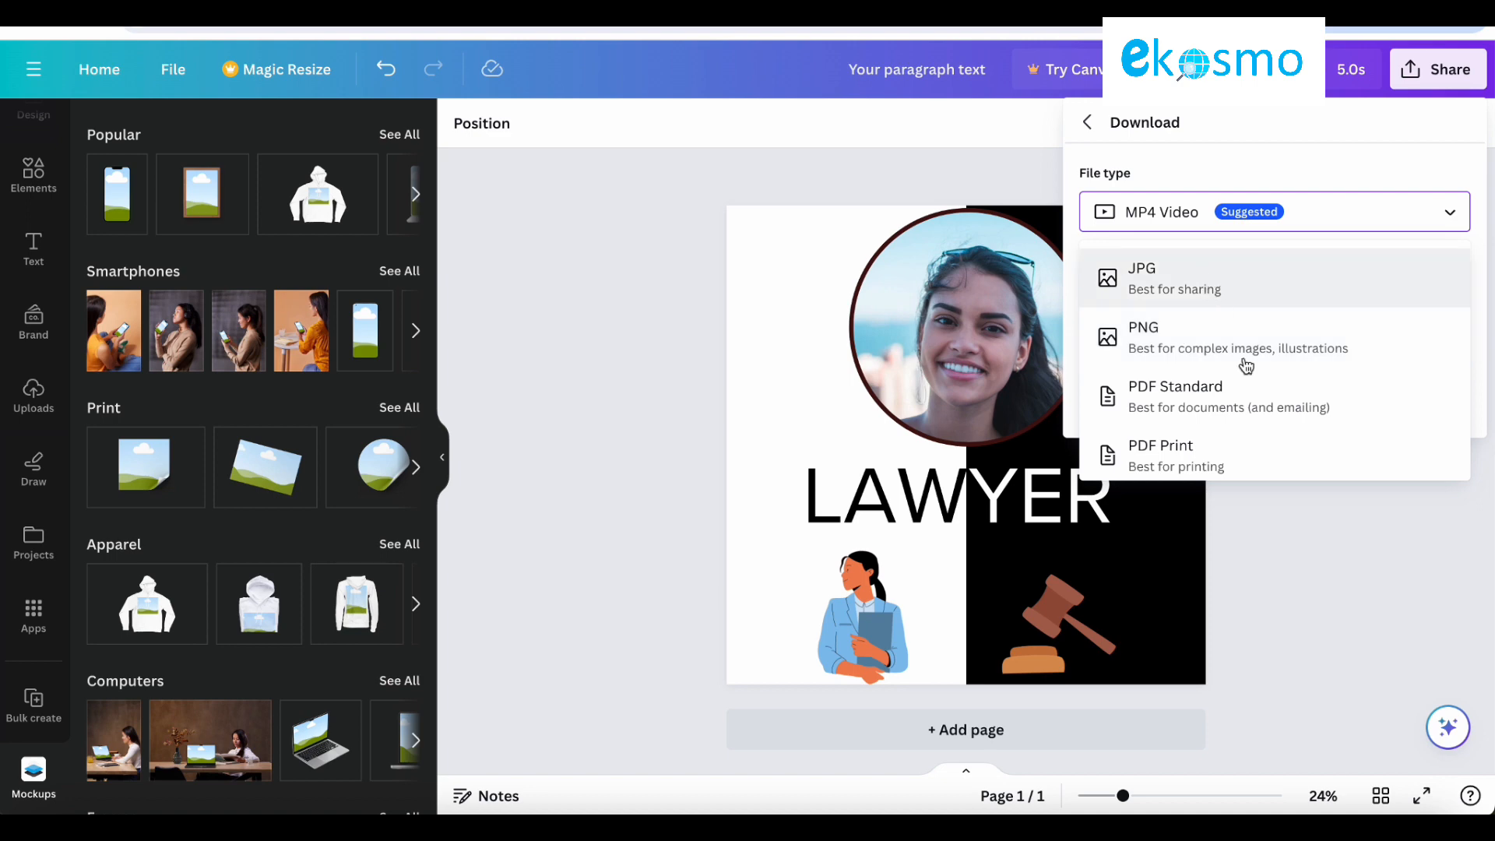
{"action": "scroll", "coordinate": [1241, 361], "scroll_direction": "down", "scroll_amount": 3}
{"action": "left_click", "coordinate": [1283, 568]}
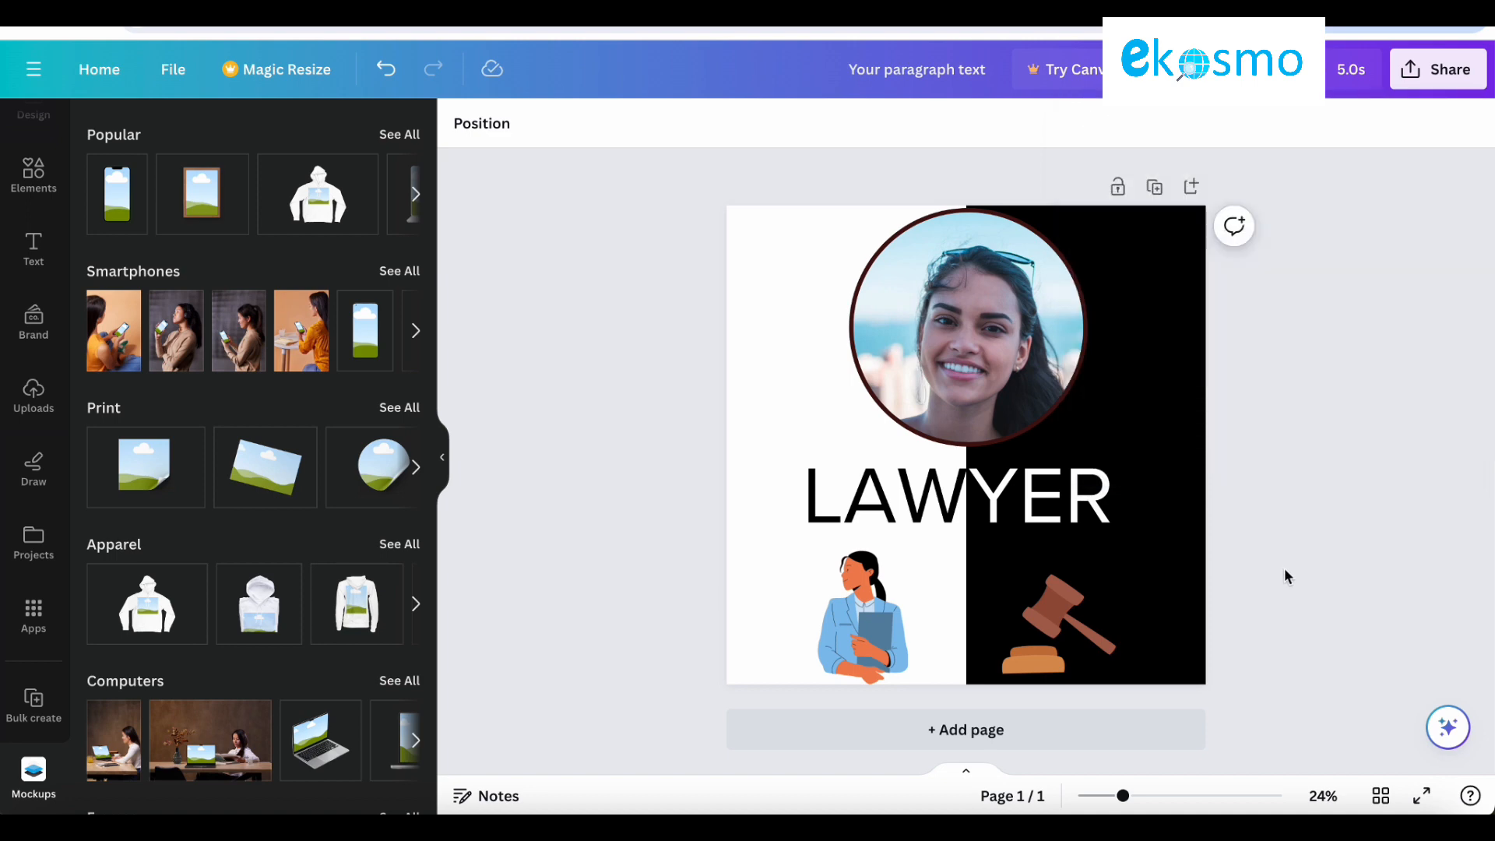